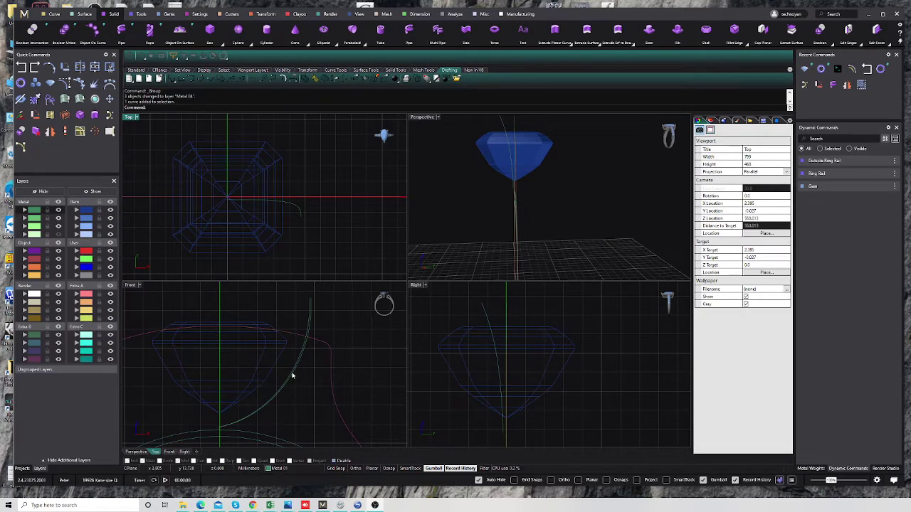
Zoom the Front view out to show the whole ring, then start a Snagit screen capture
right_drag(292, 376, 261, 372)
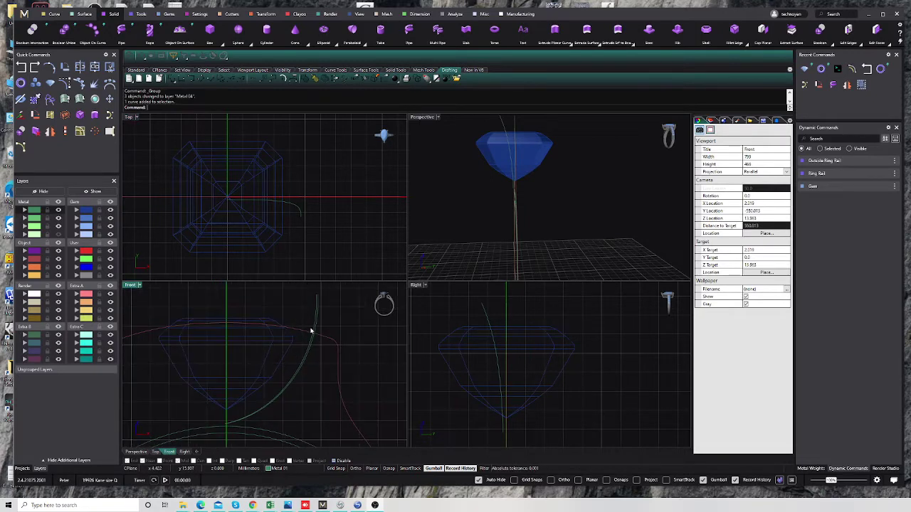
scroll(249, 376, down, 3)
scroll(249, 375, down, 3)
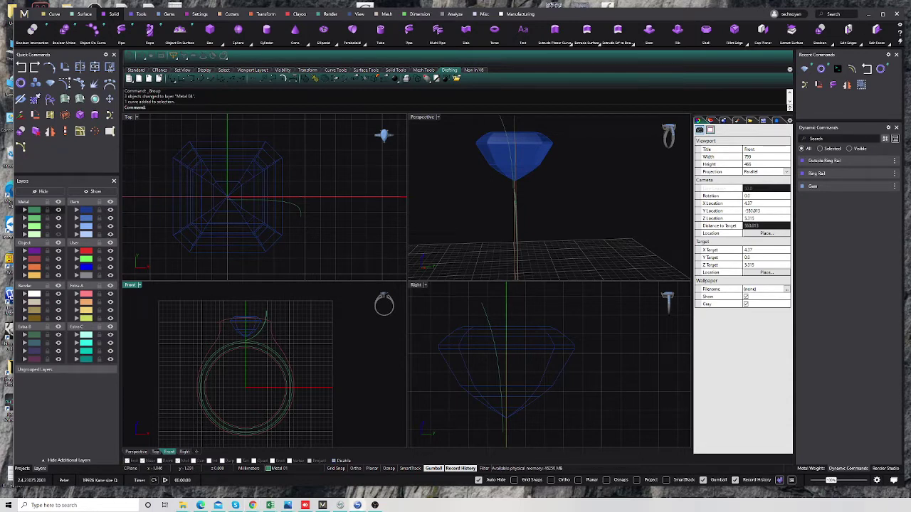
key(Print)
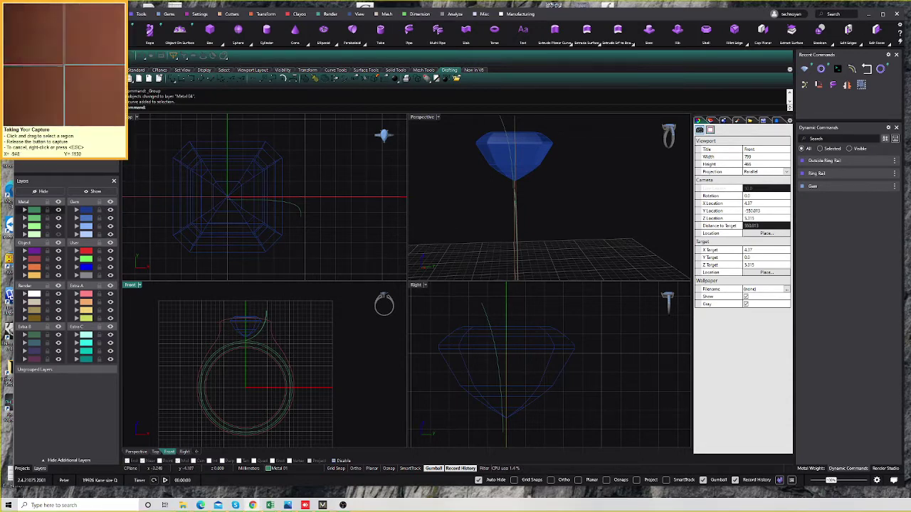
Take the capture, then move and enlarge the Snagit Editor window
click(138, 97)
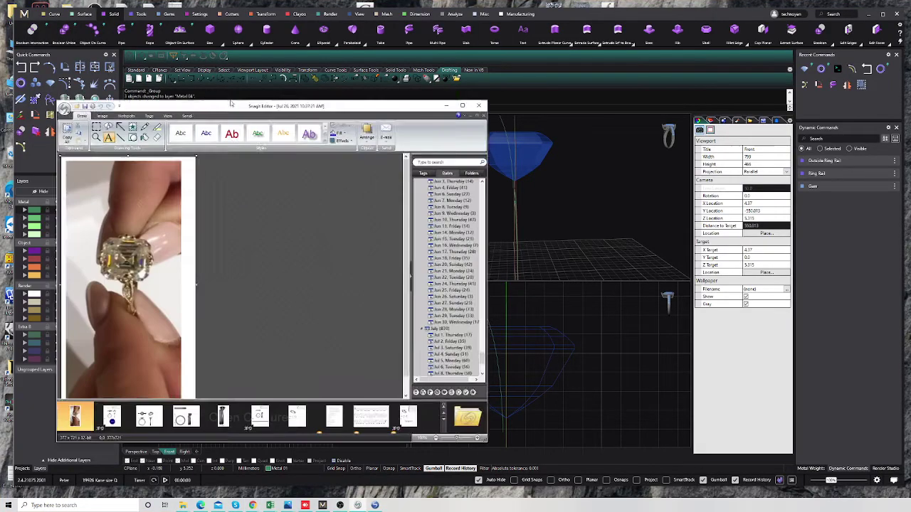
drag(191, 103, 226, 41)
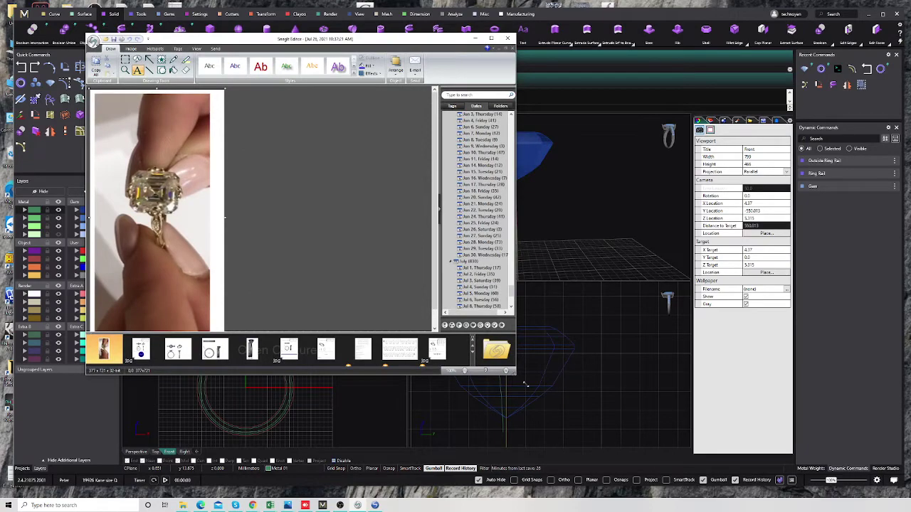
drag(524, 385, 644, 426)
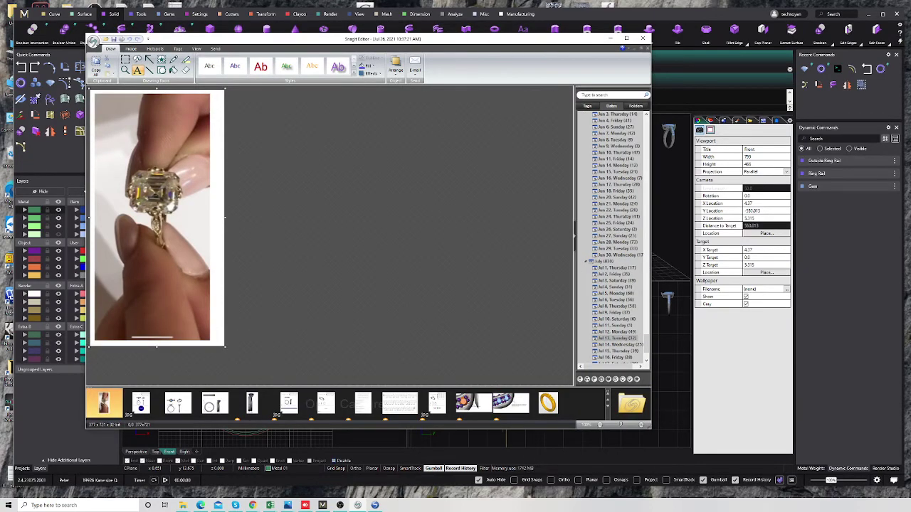
Review both emerald-cut ring reference photos in Snagit, then minimize the editor
click(93, 40)
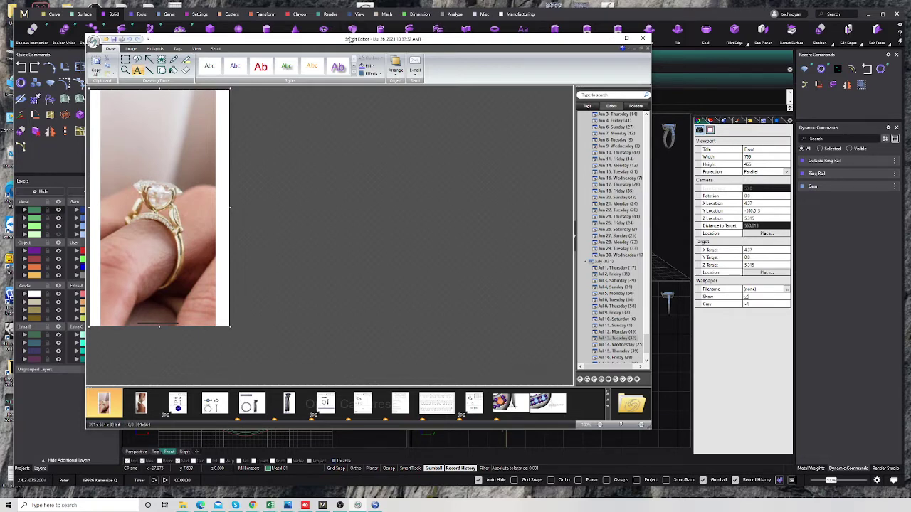
drag(347, 41, 357, 41)
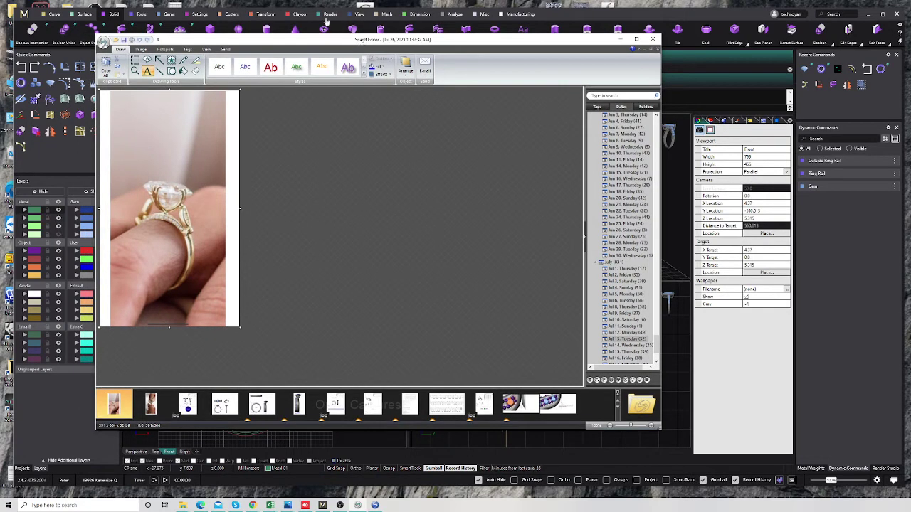
click(152, 408)
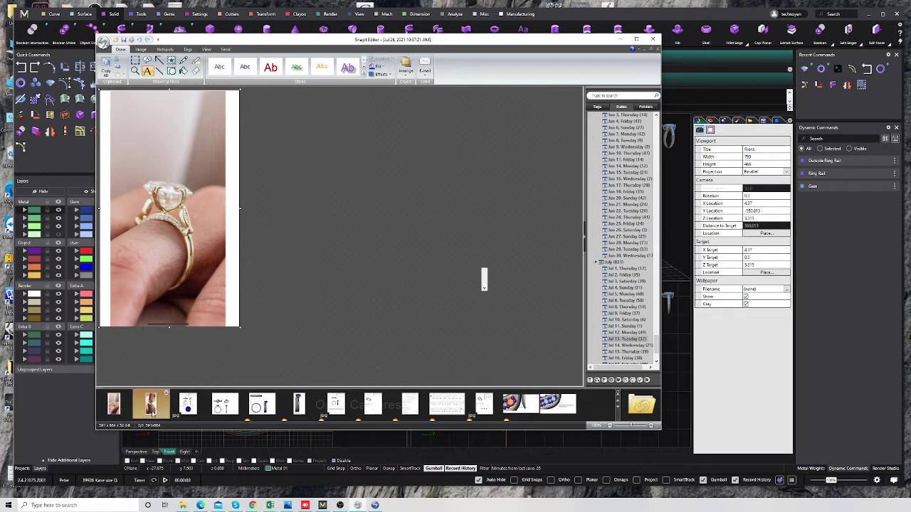
click(112, 409)
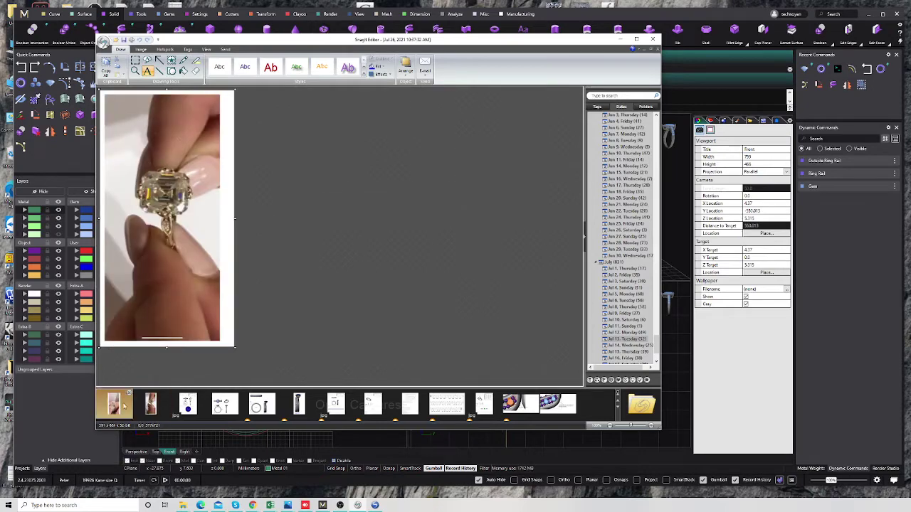
click(620, 39)
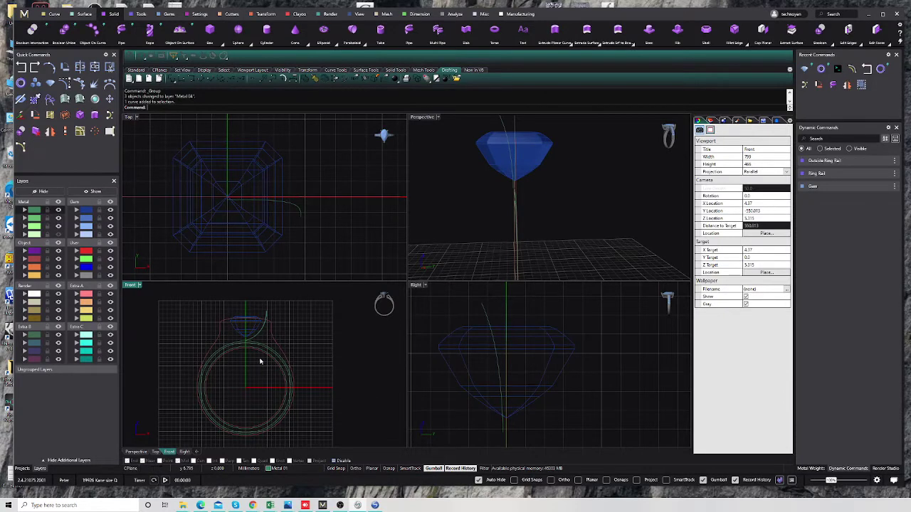
Select the ring rail, emerald-cut gem and curved prong rail curves across the Front and Top views
click(262, 361)
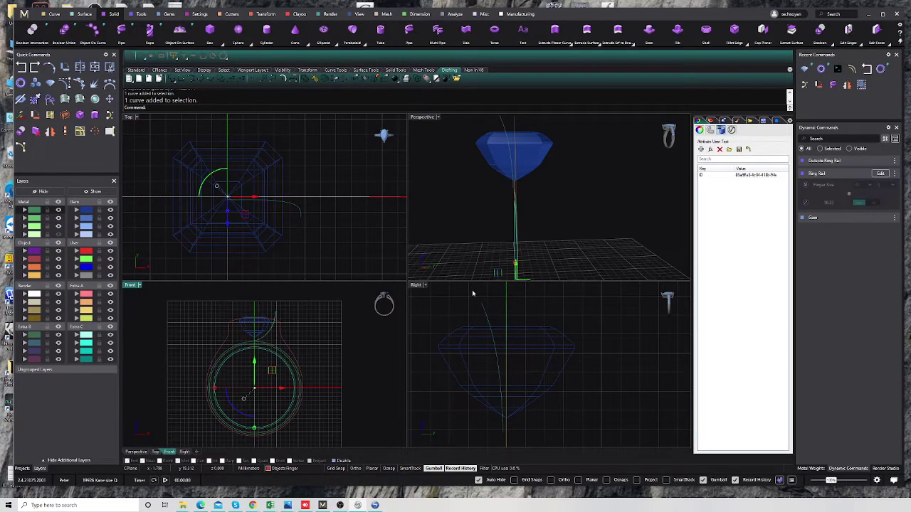
click(328, 326)
scroll(272, 331, up, 3)
click(256, 333)
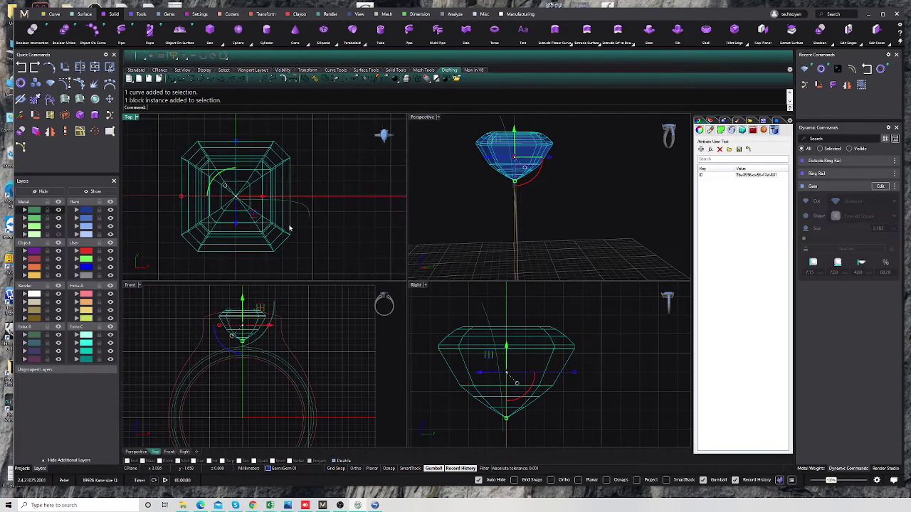
click(339, 240)
scroll(298, 308, up, 3)
click(300, 313)
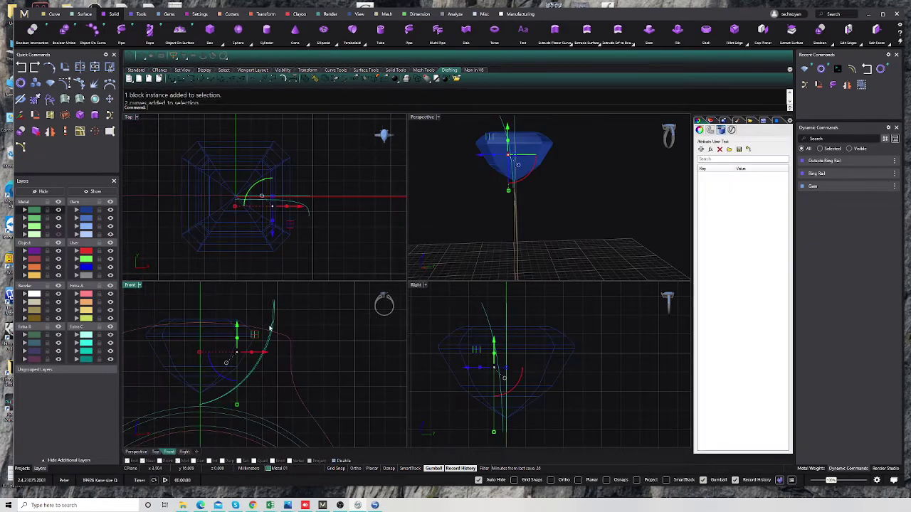
click(270, 342)
scroll(259, 393, up, 2)
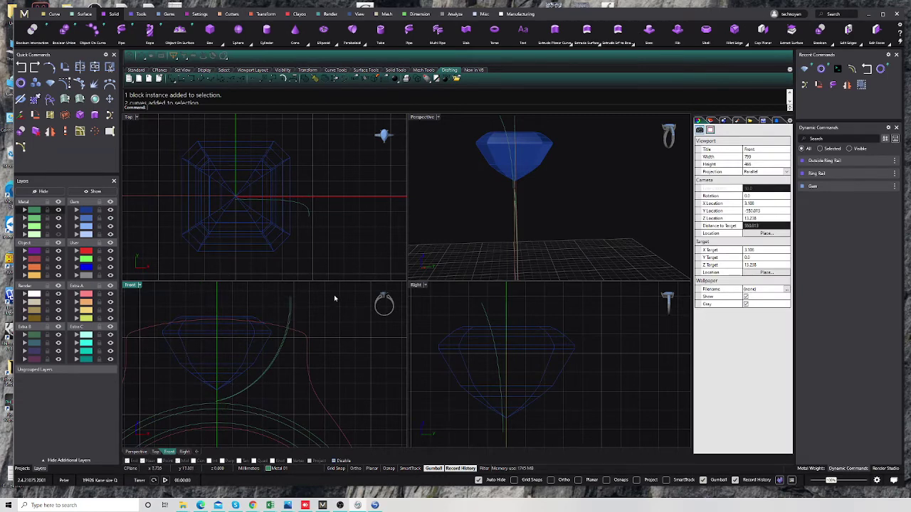
click(309, 212)
click(317, 335)
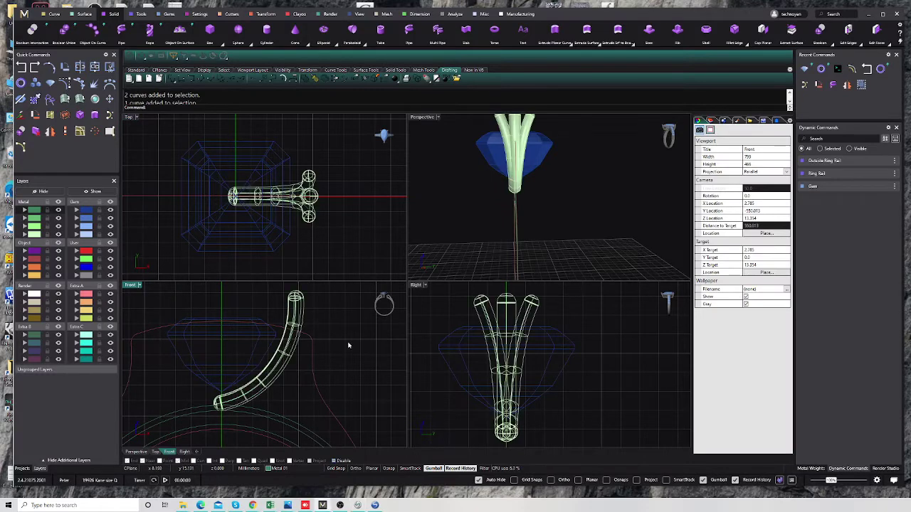
Rotate the three prong tubes 90° about the ring centre and dismiss the history warning
right_drag(282, 325, 281, 328)
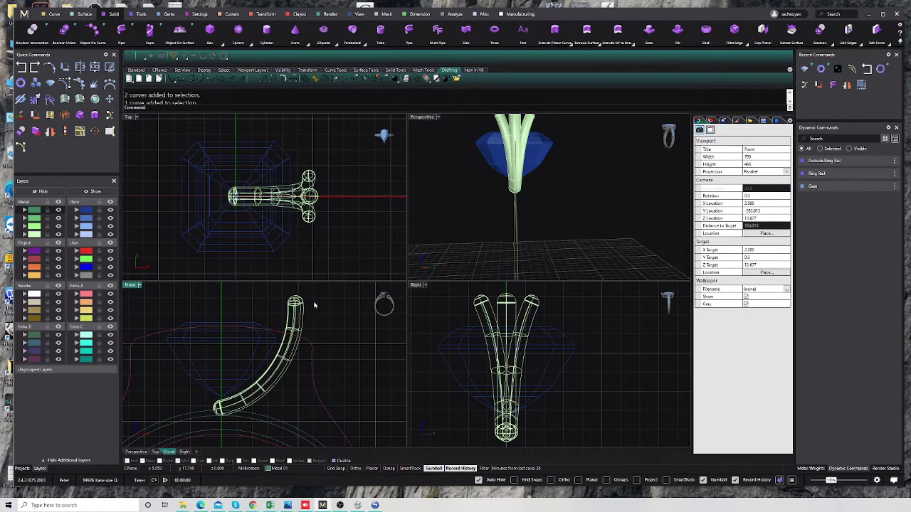
click(306, 344)
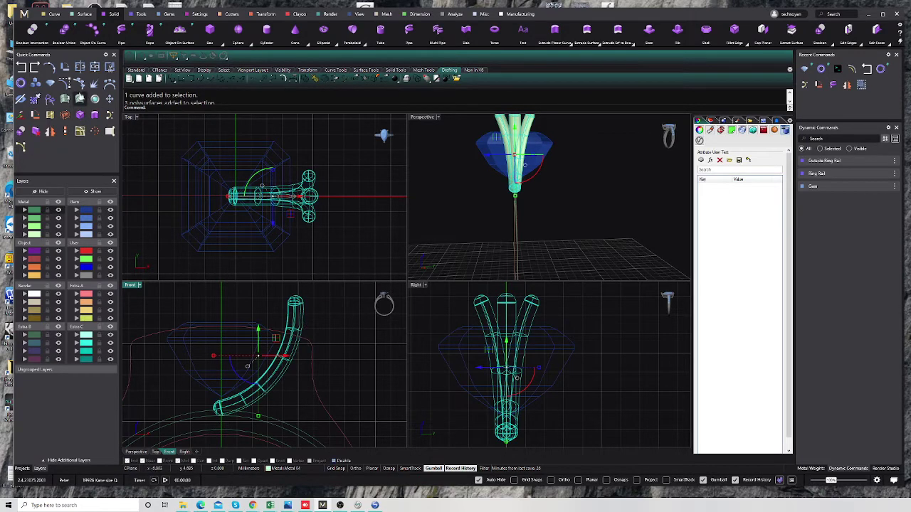
click(64, 67)
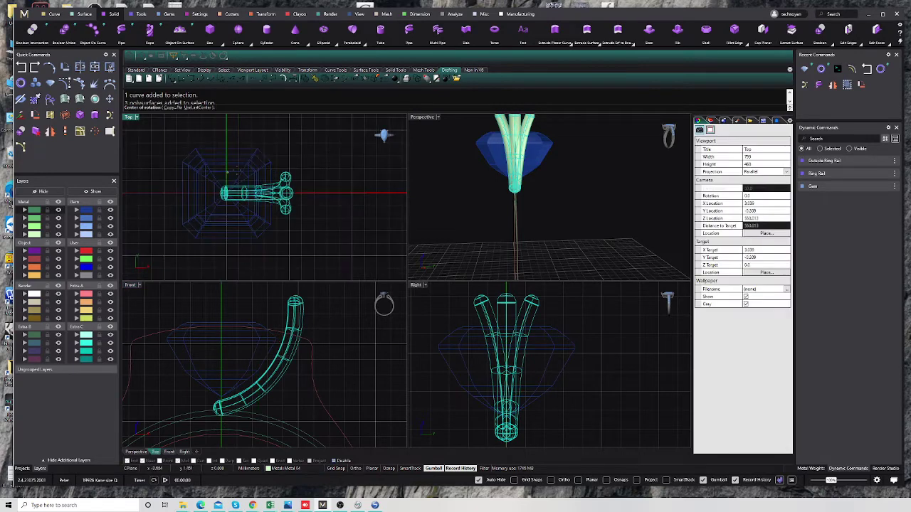
click(228, 193)
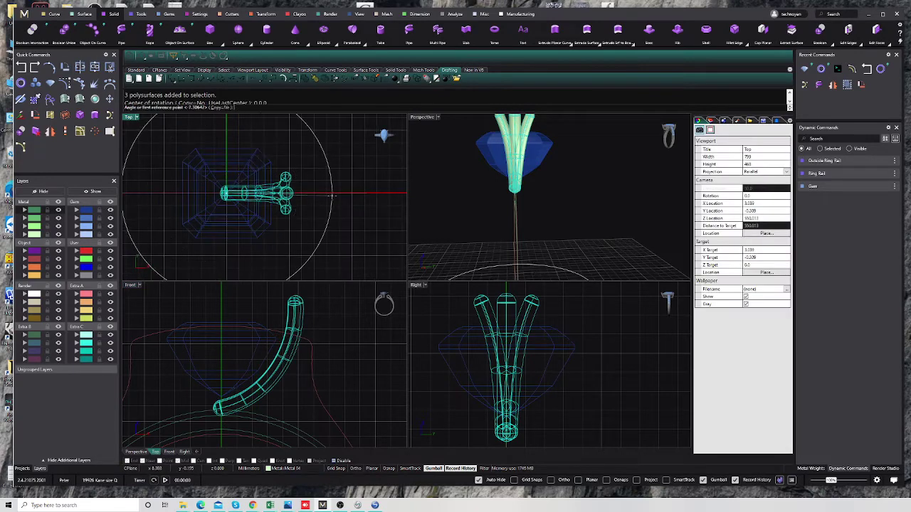
click(242, 143)
click(627, 279)
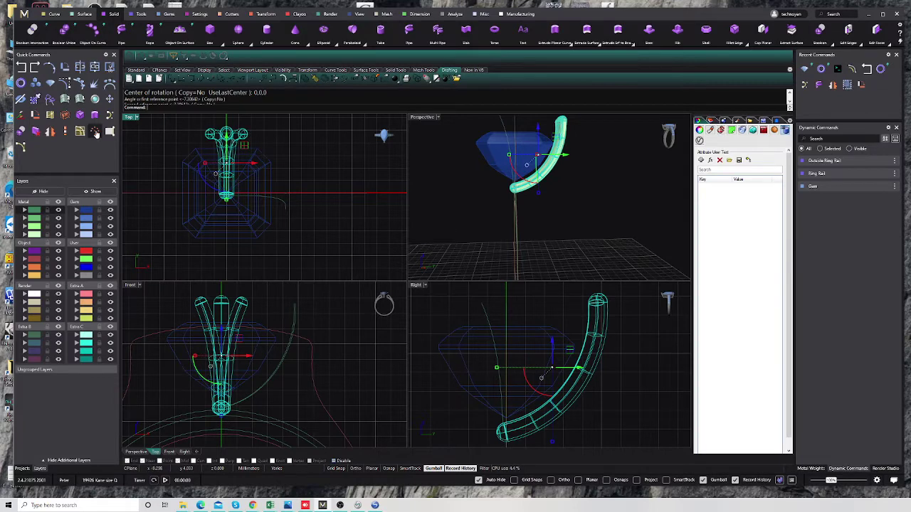
Try a 4-copy polar array of the prong about 0, then undo it
click(95, 132)
text(0)
key(Return)
text(4)
key(Return)
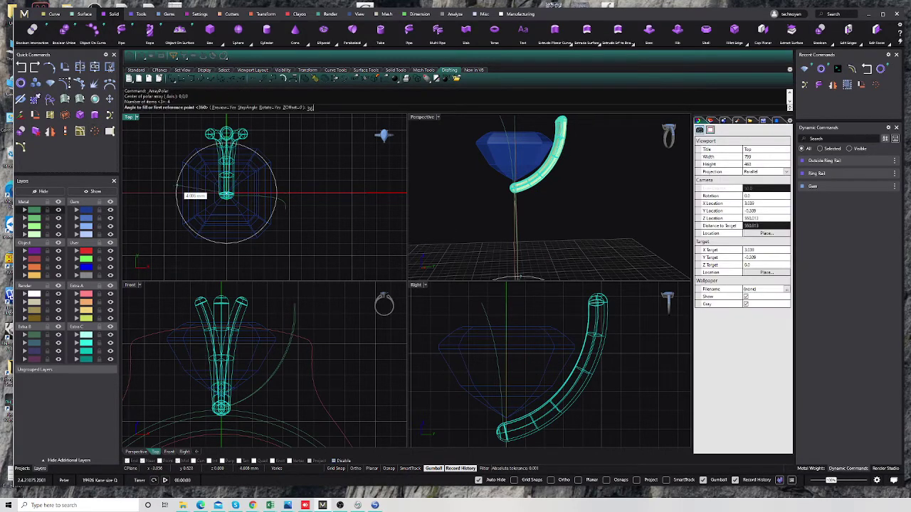
key(Return)
key(Return)
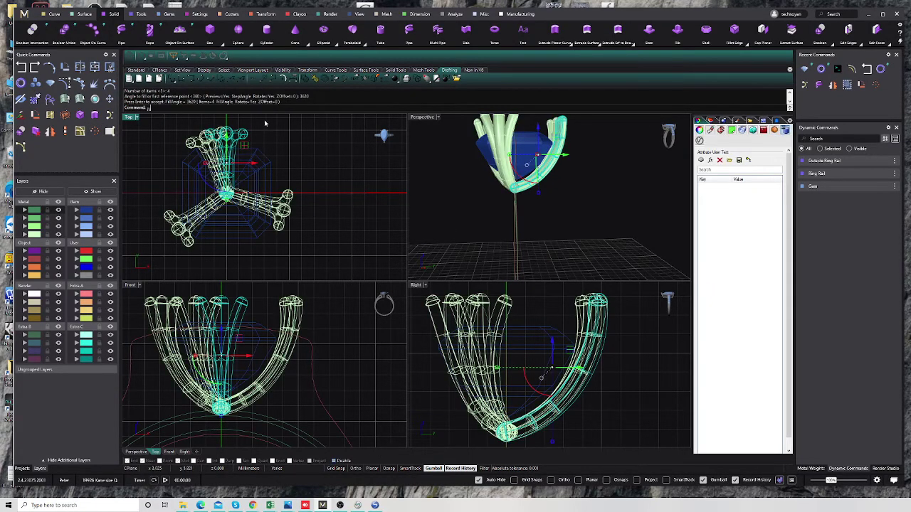
key(ctrl+z)
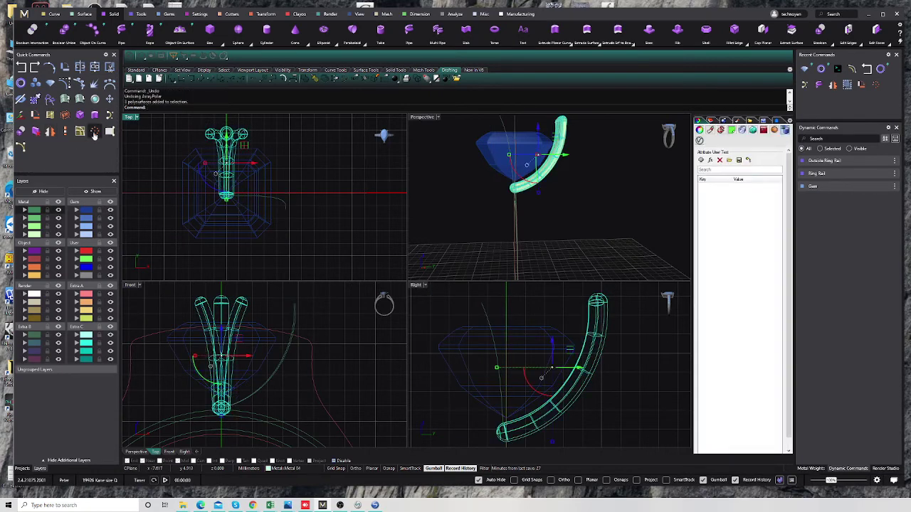
Polar-array the prong four times around the origin over a full 360°
click(95, 132)
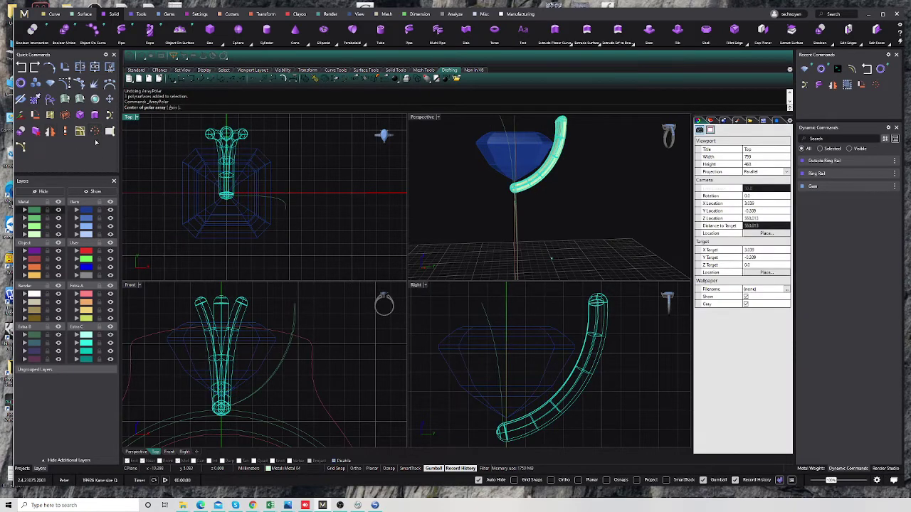
click(217, 200)
text(4)
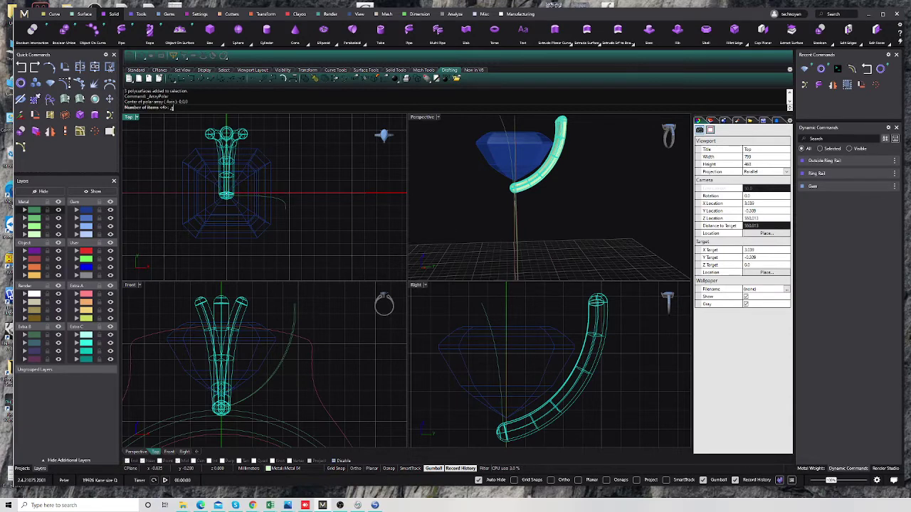
key(Return)
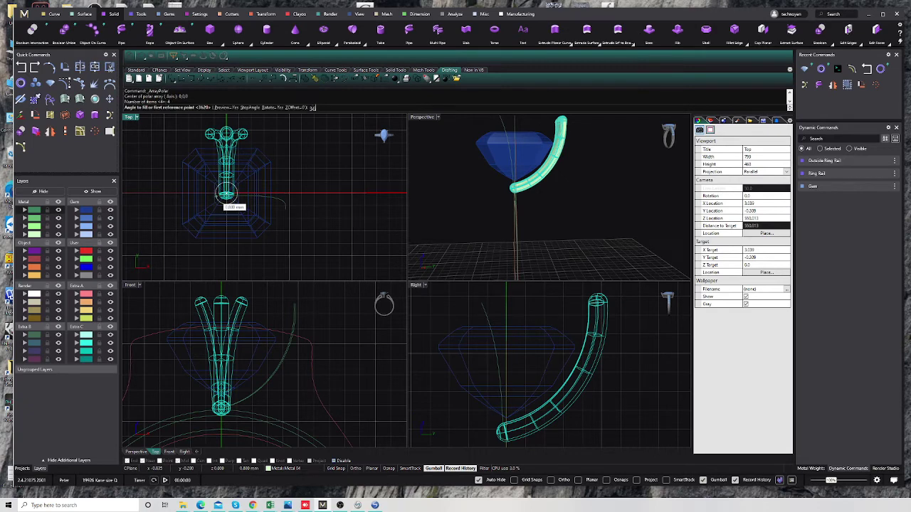
text(0)
key(Return)
right_click(299, 330)
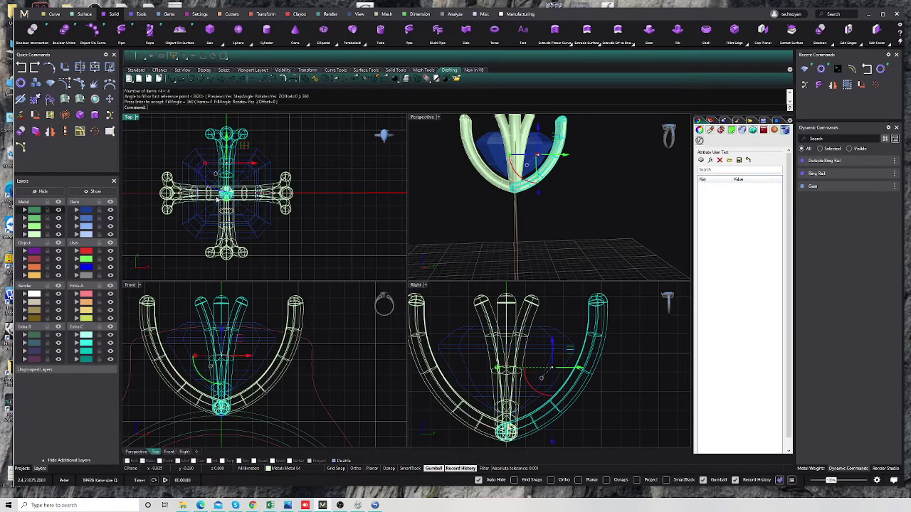
Undo an accidental prong move, then delete the left arm and centre prong copies
click(298, 329)
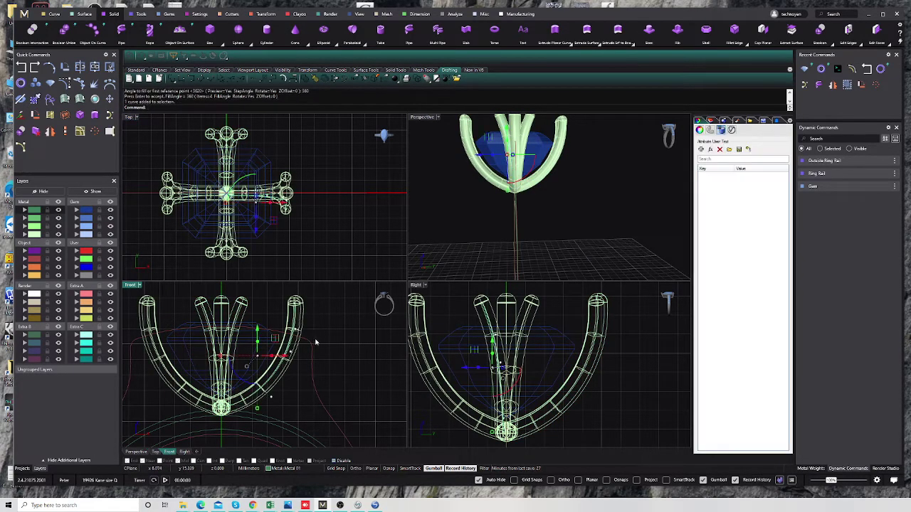
mouse_move(263, 296)
mouse_down()
mouse_move(310, 355)
mouse_move(313, 334)
mouse_up()
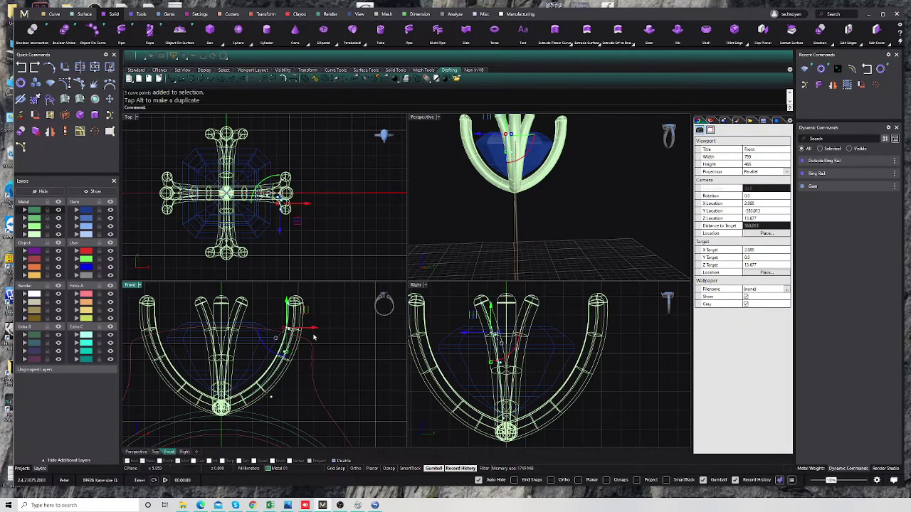
key(ctrl+z)
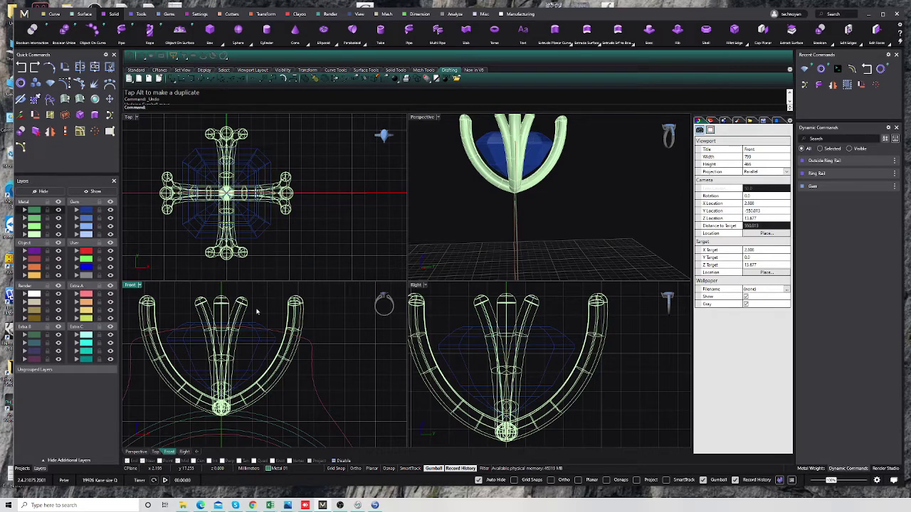
drag(265, 301, 146, 318)
key(Delete)
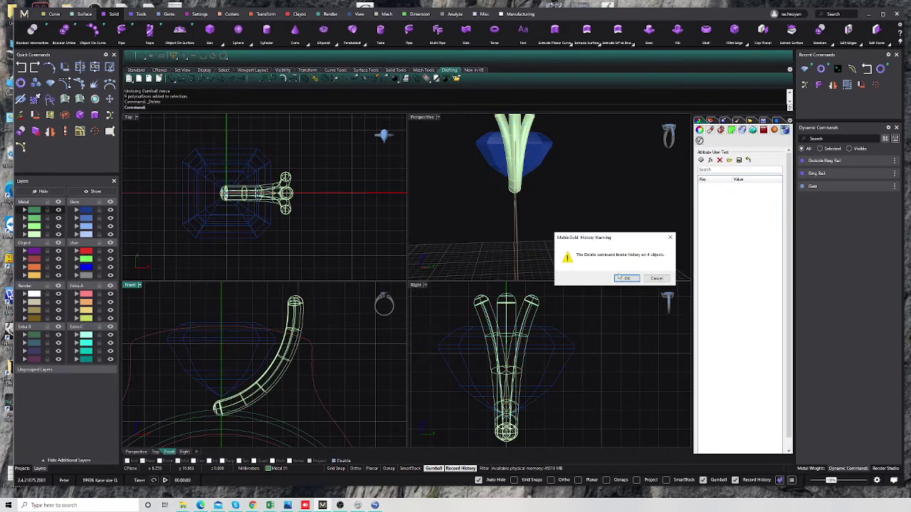
Dismiss the broken-history warning and delete the bent shank
click(619, 277)
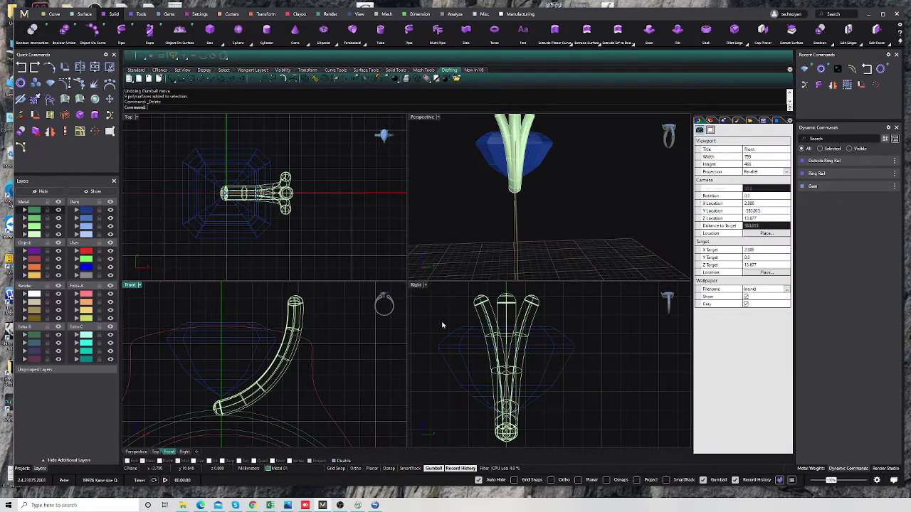
click(296, 311)
key(Delete)
drag(321, 302, 284, 314)
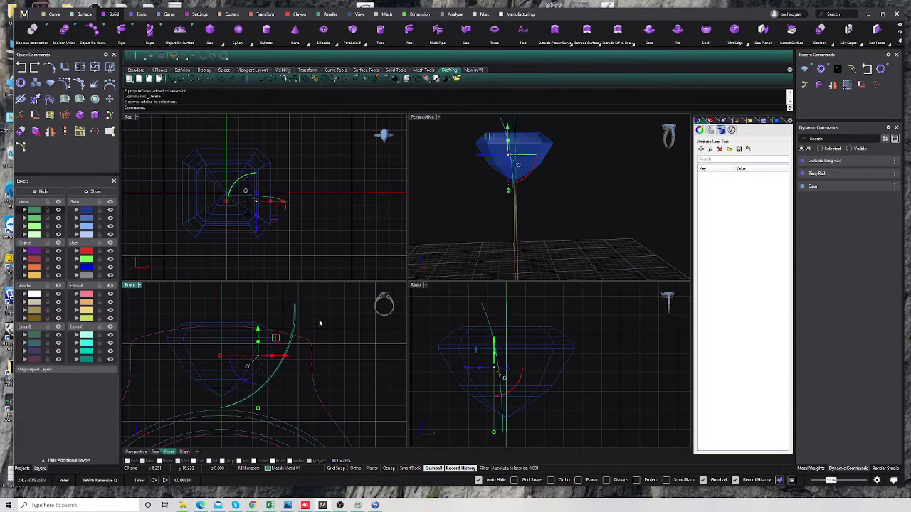
key(Escape)
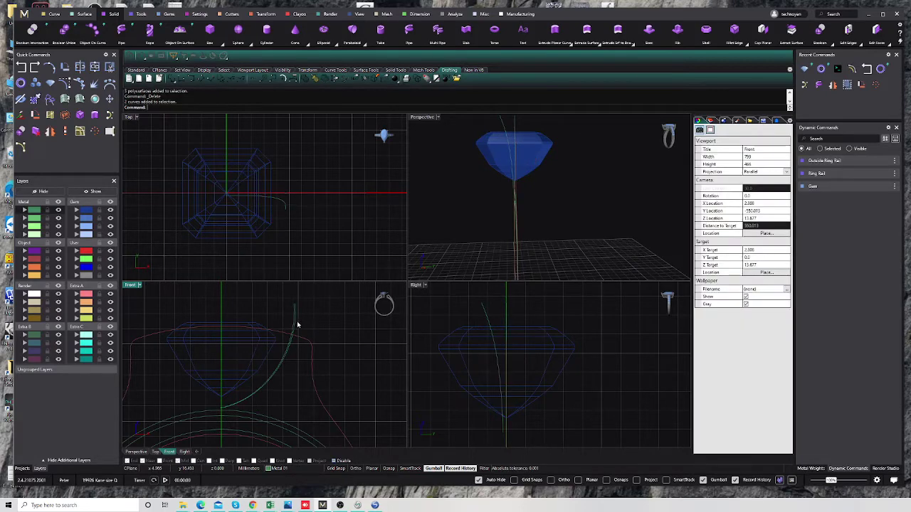
Build a pipe along the green prong path, tapering from 0.6 to 0.55 radius
click(298, 325)
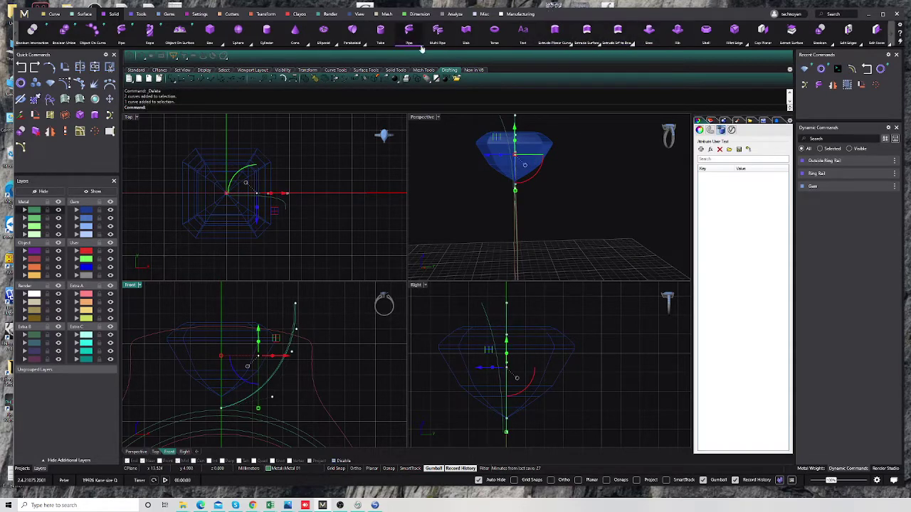
click(410, 29)
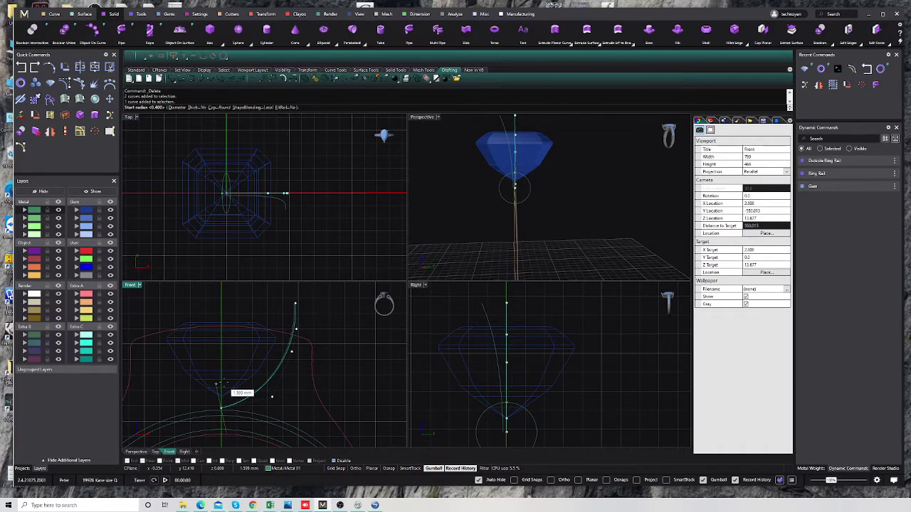
text(0)
key(Return)
text(0)
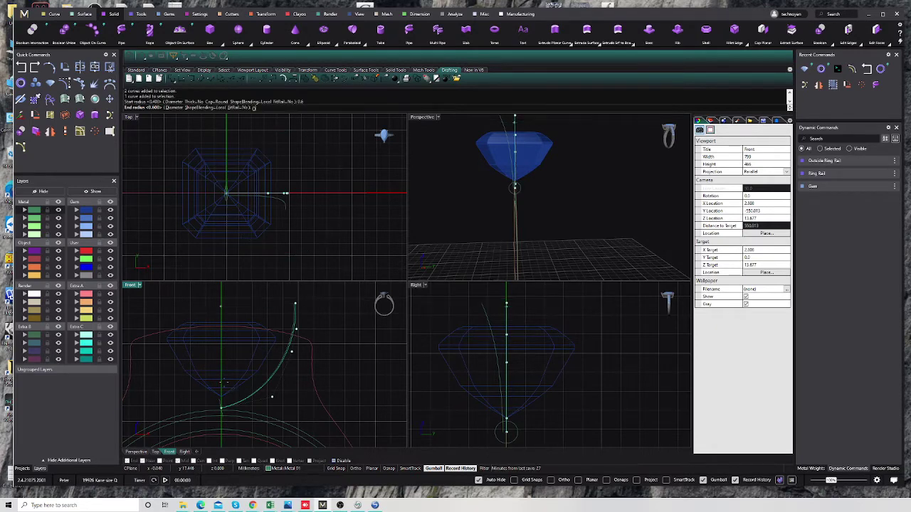
text(.55)
key(Return)
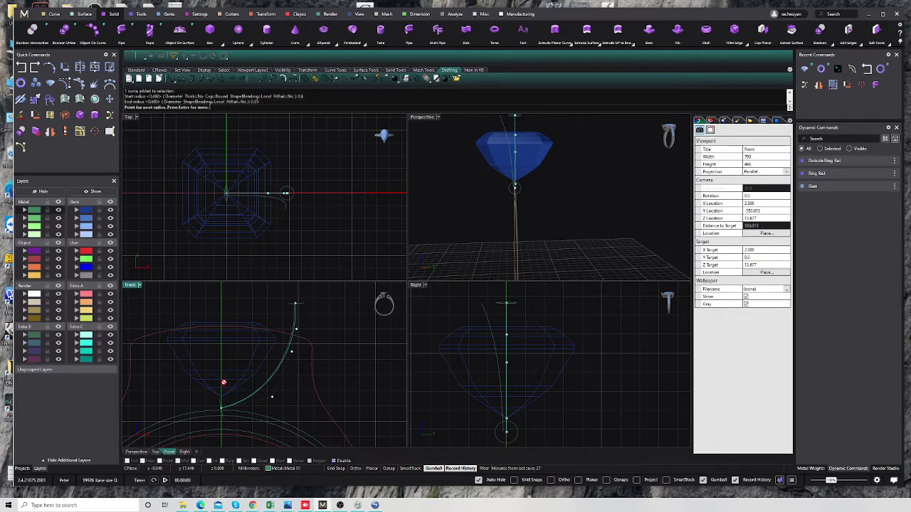
key(Return)
key(Escape)
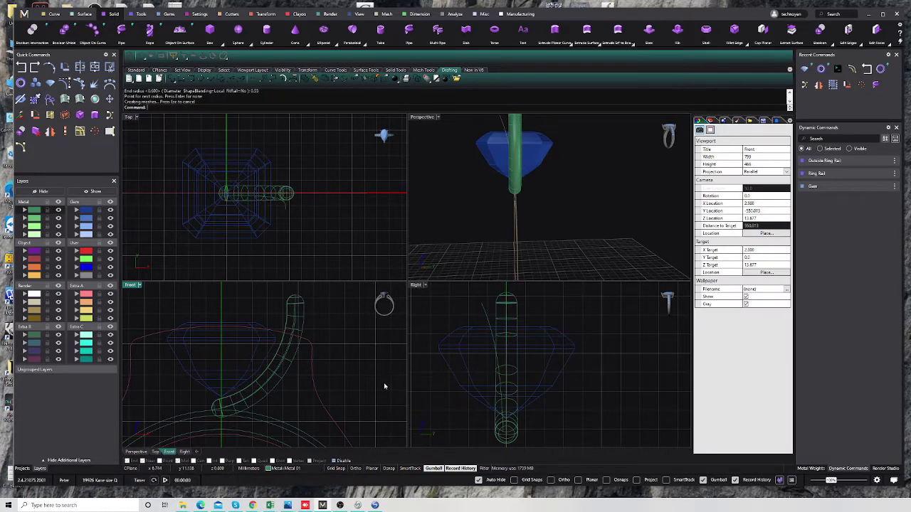
Begin a pipe on the Right-view side curve and open the ring reference photo
click(488, 318)
key(Return)
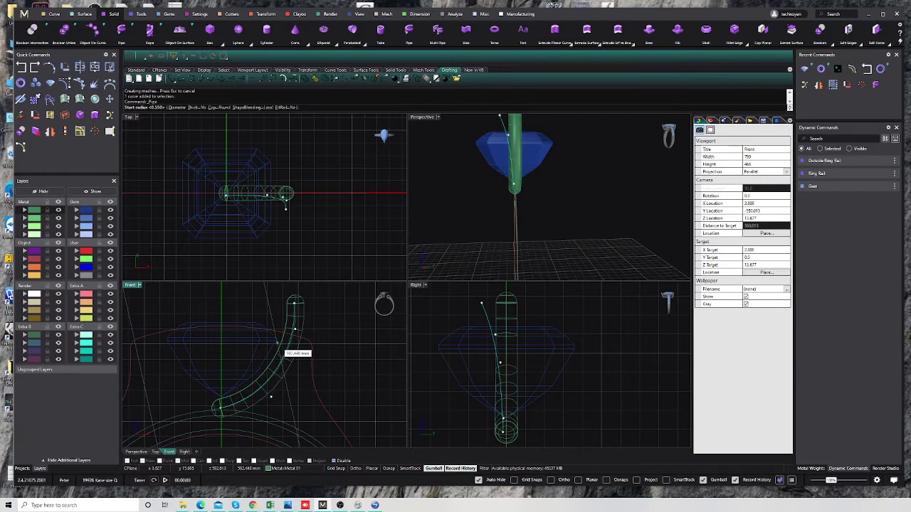
click(323, 505)
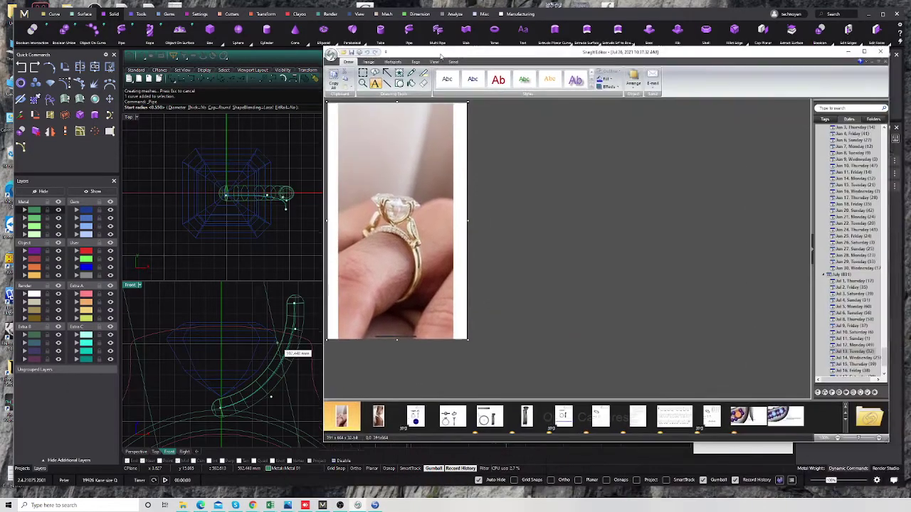
mouse_move(440, 56)
mouse_down()
mouse_move(441, 65)
mouse_move(576, 89)
mouse_move(736, 75)
mouse_up()
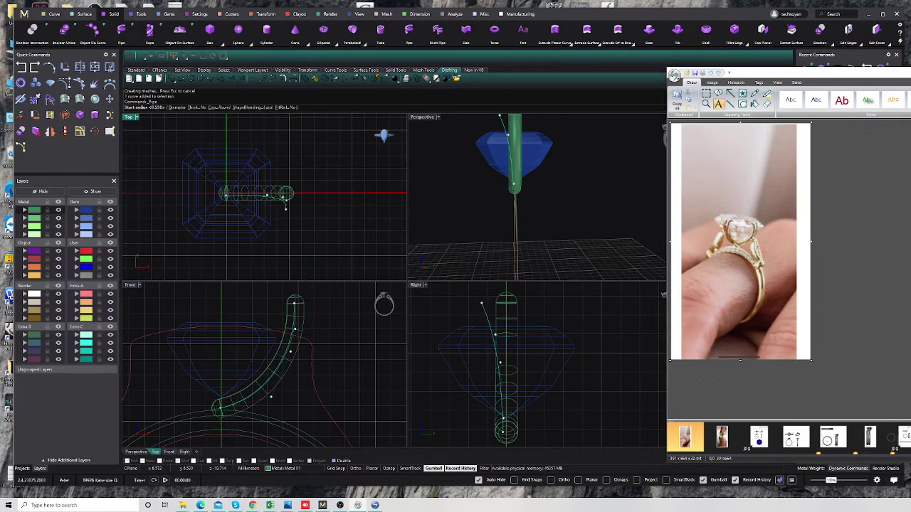
Give the side-curve pipe a 0.5 start radius and 0.45 end radius
text(0.5)
key(Return)
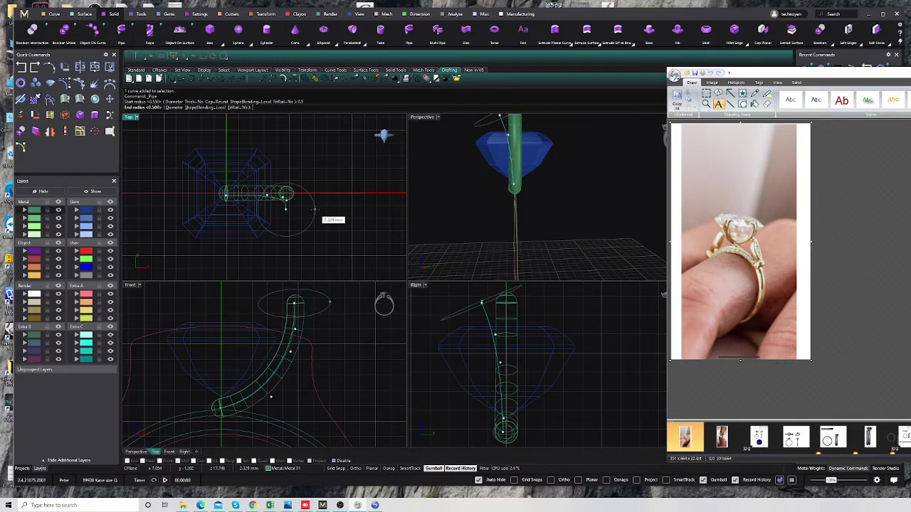
text(0.45)
key(Return)
key(Return)
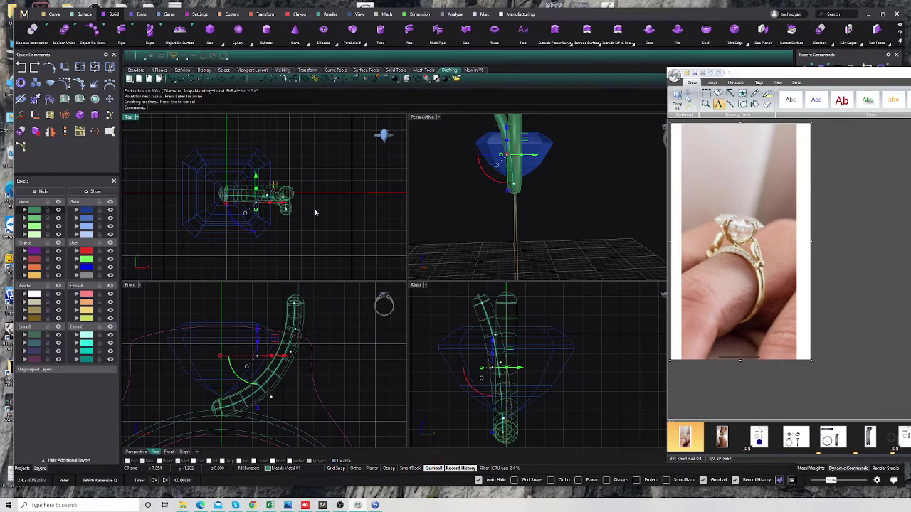
click(570, 314)
Mirror the new prong pipe across the centre to the opposite side
scroll(494, 202, up, 2)
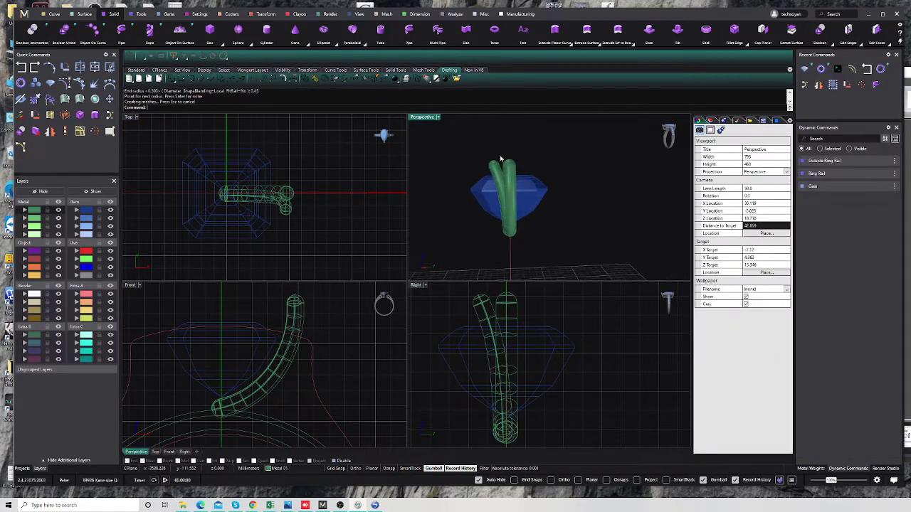
scroll(501, 161, up, 3)
click(502, 162)
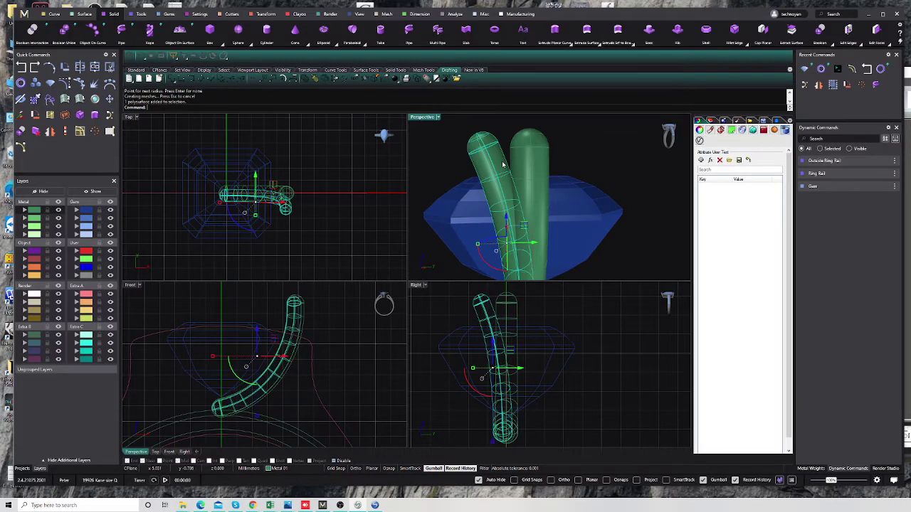
click(50, 131)
click(360, 192)
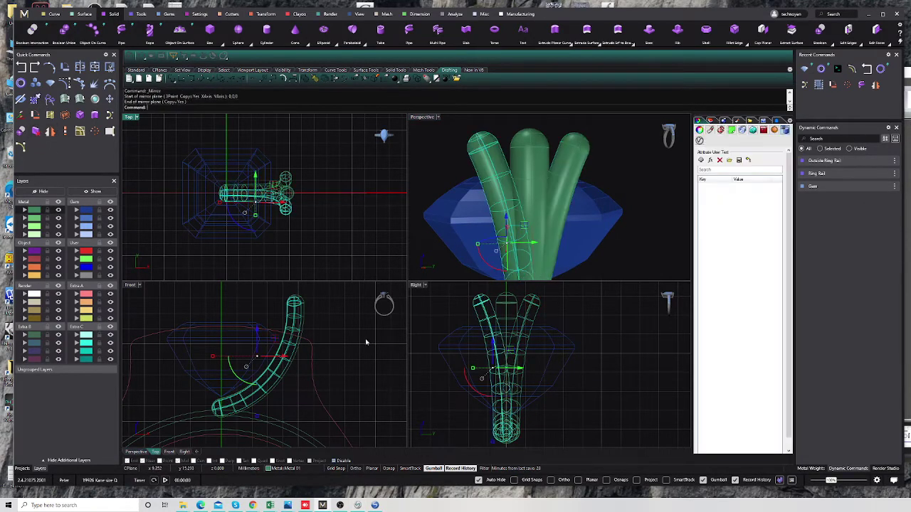
click(298, 331)
Window-select control points on the prong curves and shift them to bend the prongs
scroll(296, 323, up, 3)
drag(302, 325, 299, 353)
scroll(305, 353, down, 3)
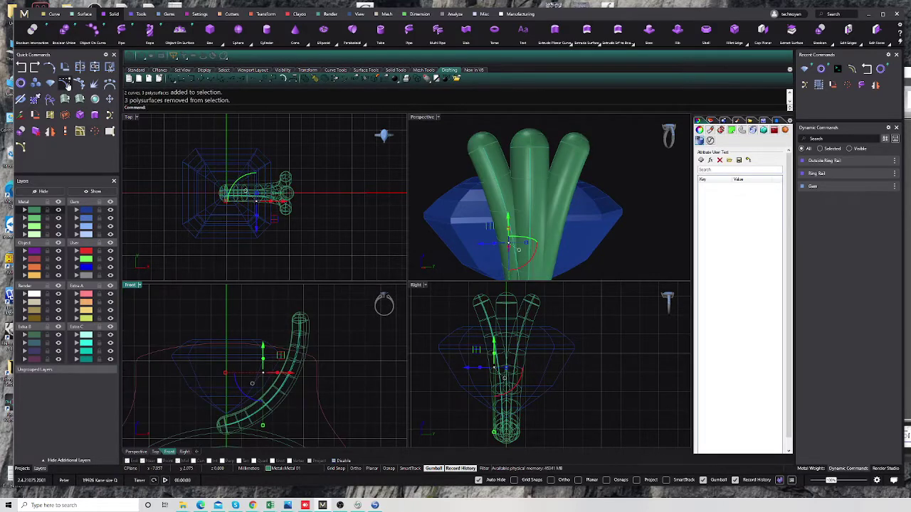
drag(249, 293, 325, 403)
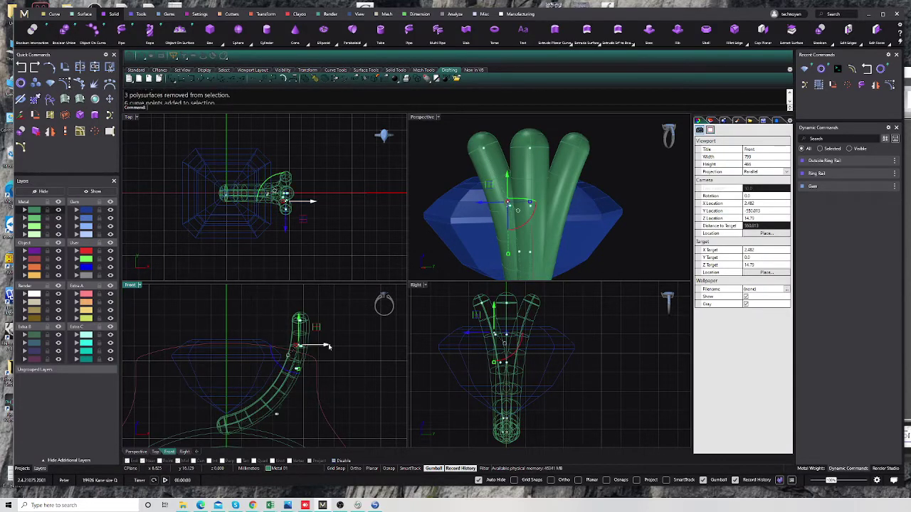
drag(316, 345, 320, 351)
mouse_move(544, 168)
right_down()
mouse_move(673, 166)
mouse_move(516, 225)
mouse_move(541, 228)
right_up()
scroll(517, 225, up, 5)
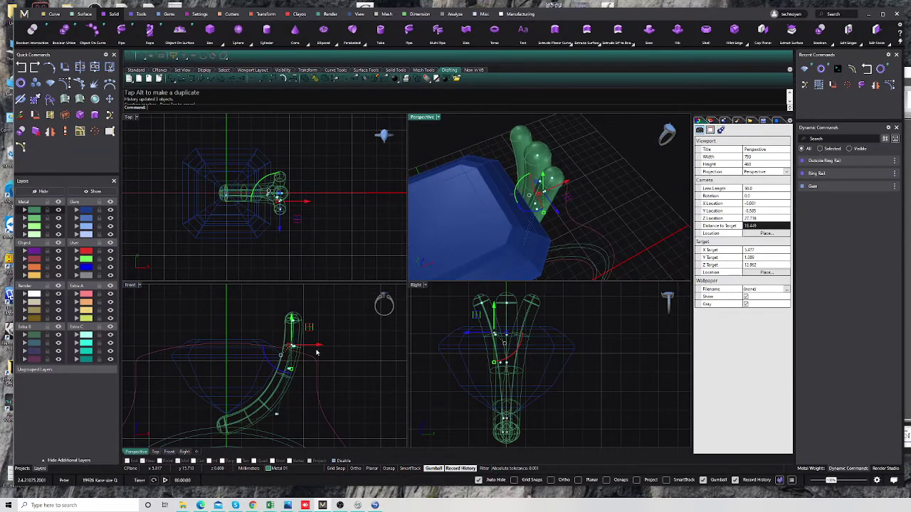
drag(318, 351, 313, 353)
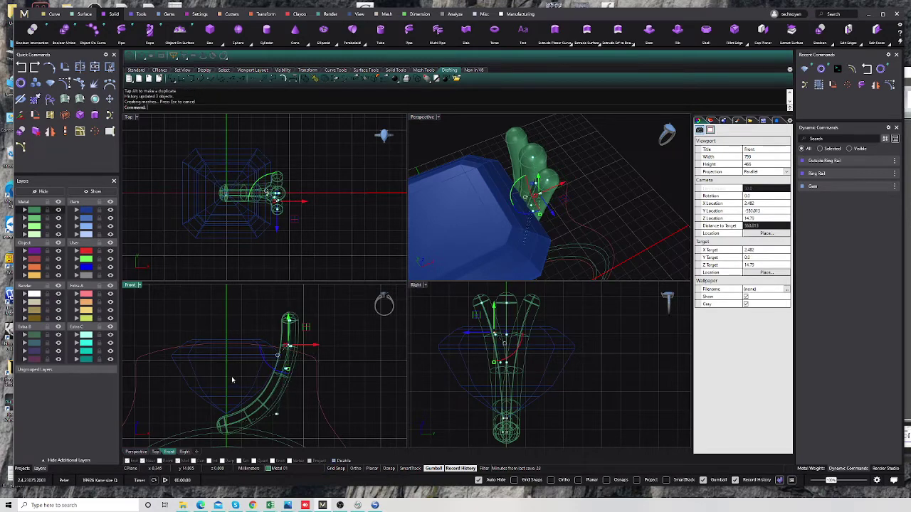
Move the points near the prong top and swing the curved tube into place
drag(149, 369, 303, 386)
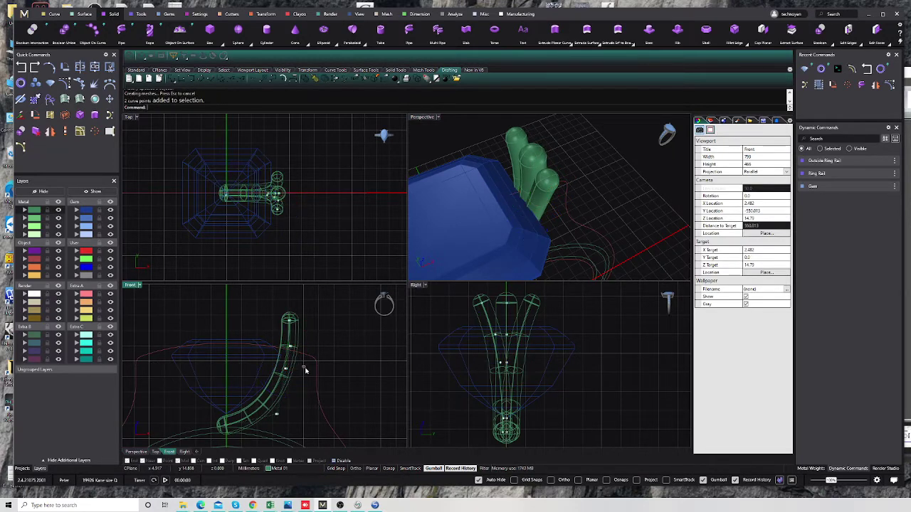
mouse_move(158, 380)
mouse_down()
mouse_move(306, 391)
mouse_move(281, 424)
mouse_move(315, 307)
mouse_up()
drag(311, 370, 308, 378)
scroll(509, 227, up, 3)
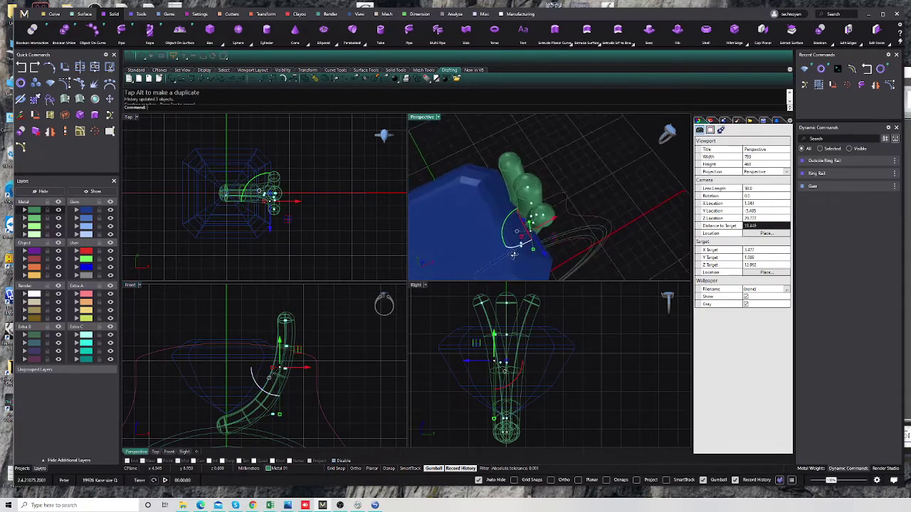
mouse_move(509, 231)
right_down()
mouse_move(513, 241)
mouse_move(498, 228)
mouse_move(537, 222)
right_up()
mouse_move(303, 369)
mouse_down()
mouse_move(288, 402)
mouse_move(291, 424)
mouse_up()
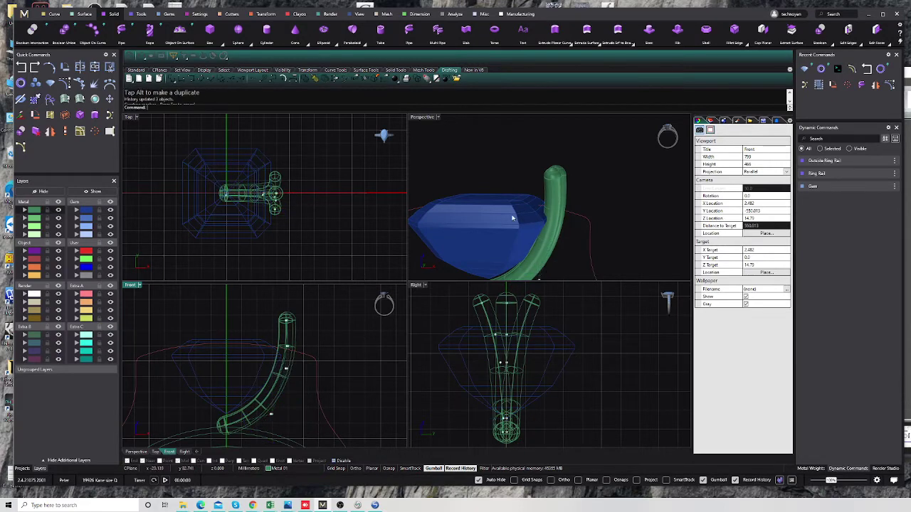
right_drag(541, 199, 571, 136)
scroll(270, 224, down, 2)
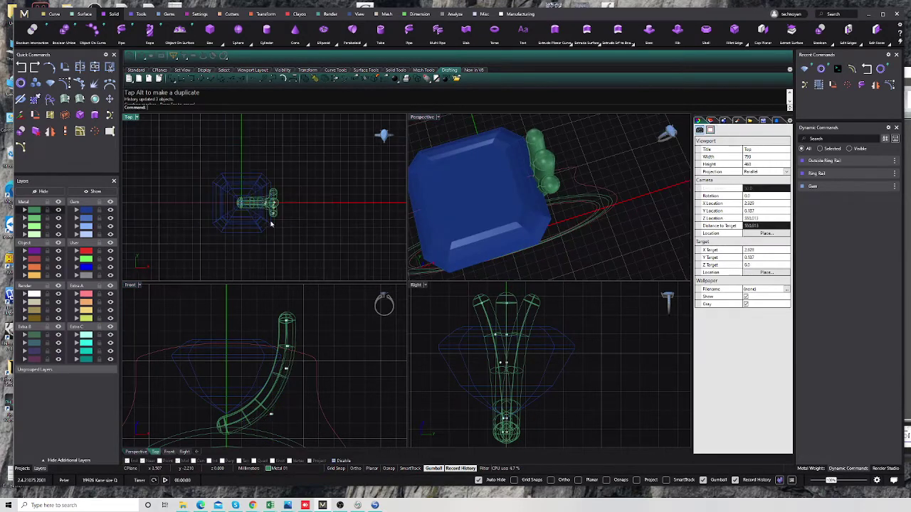
Polar-array the selected prong tubes 4 times around the origin over 360°
click(306, 331)
click(289, 326)
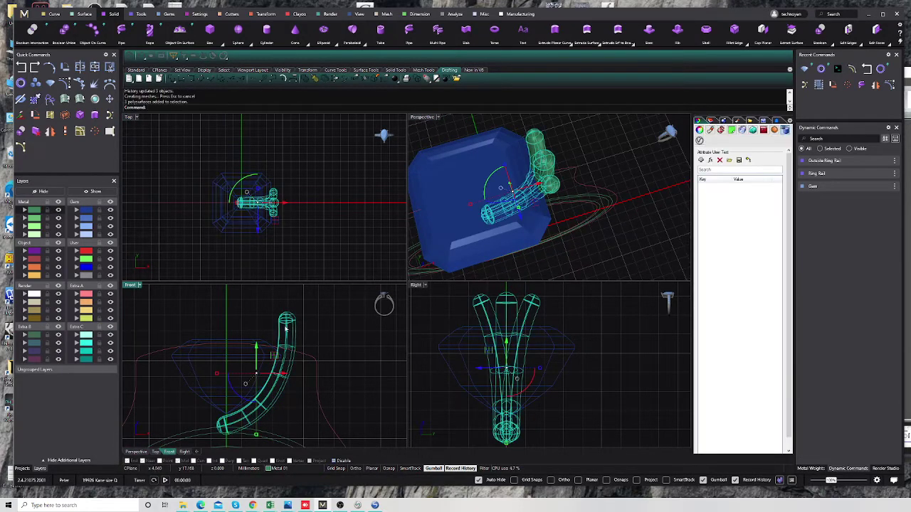
click(96, 131)
click(255, 230)
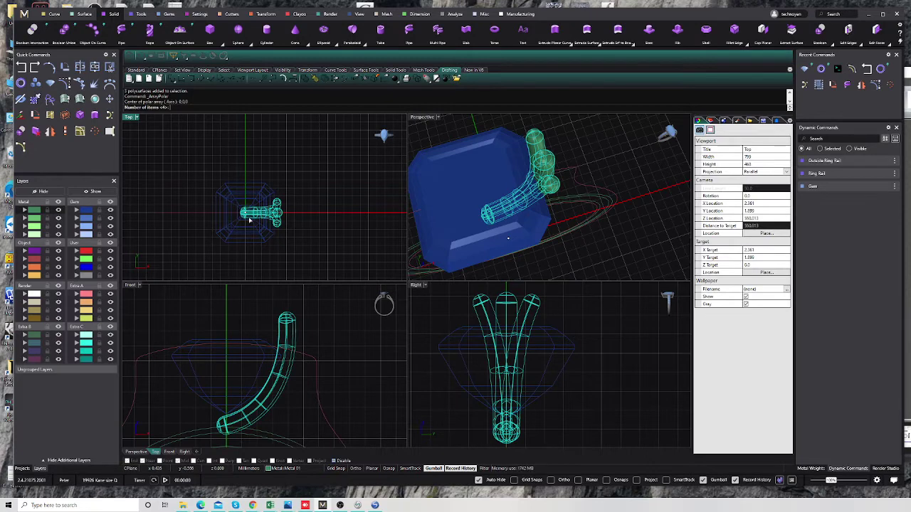
text(4)
key(Return)
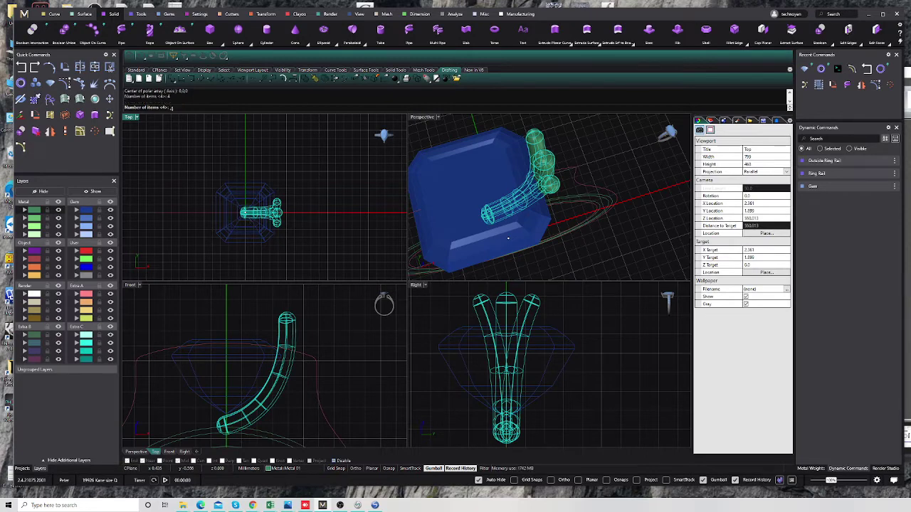
key(Return)
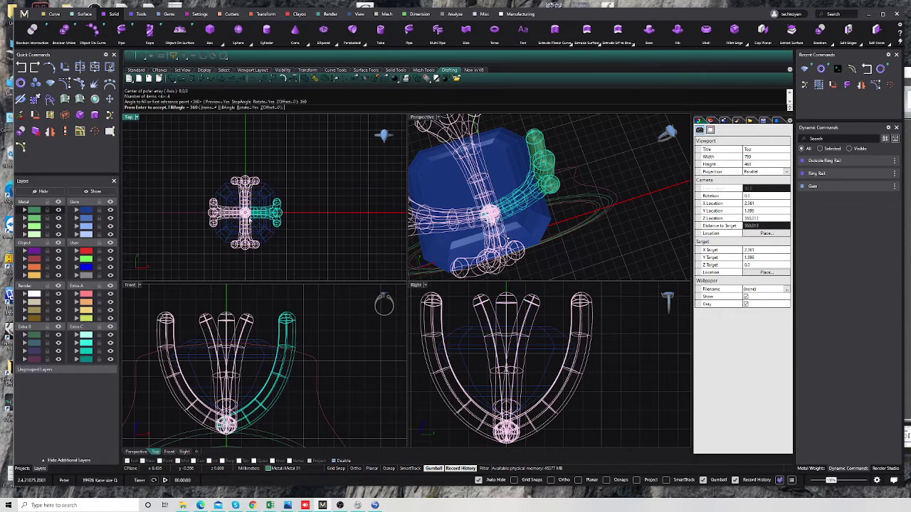
key(Return)
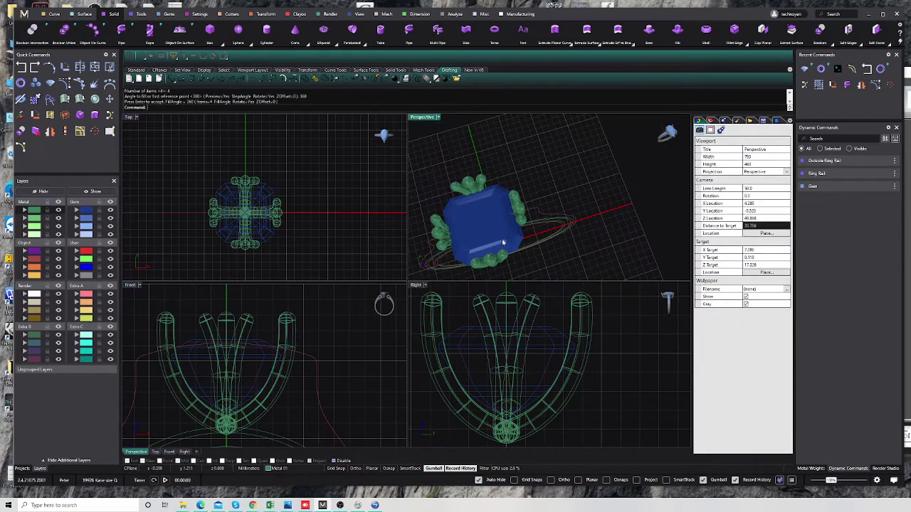
mouse_move(502, 271)
right_down()
mouse_move(479, 160)
mouse_move(481, 182)
right_up()
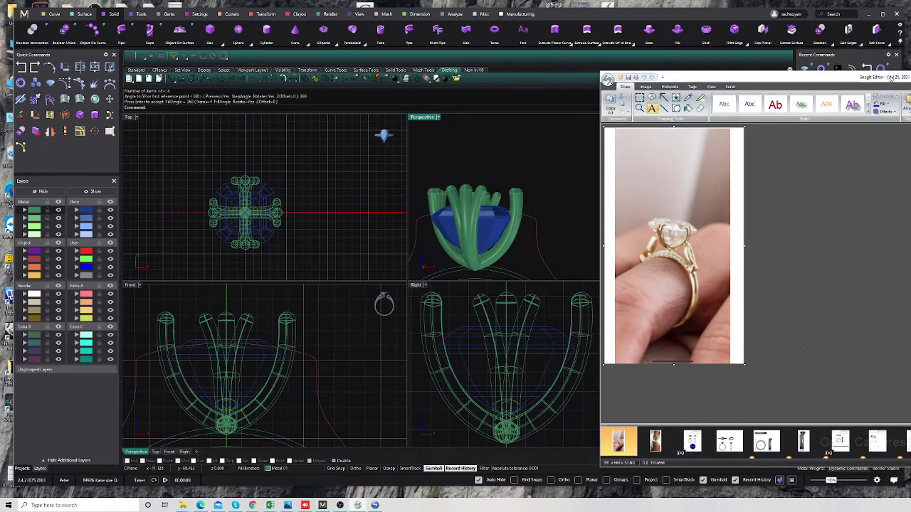
Orbit the Perspective view and select the prong pieces for comparison with the reference photo
mouse_move(475, 205)
right_down()
mouse_move(502, 240)
mouse_move(496, 236)
right_up()
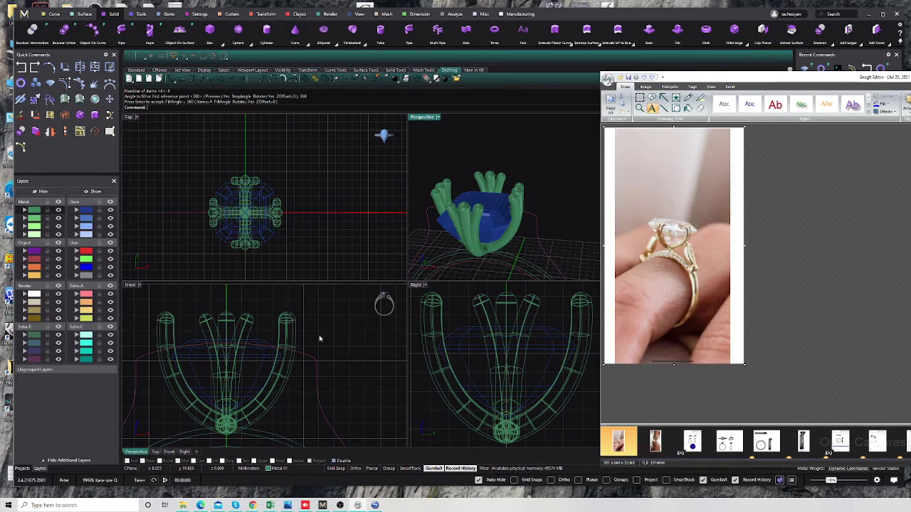
click(262, 314)
drag(220, 305, 172, 329)
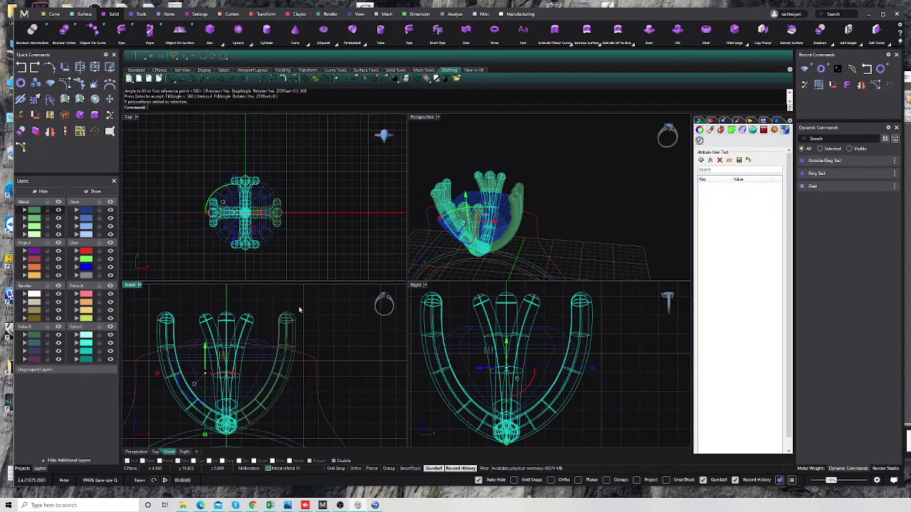
Move all the ring prongs to layer Metal 06 and hide that layer
drag(272, 304, 168, 327)
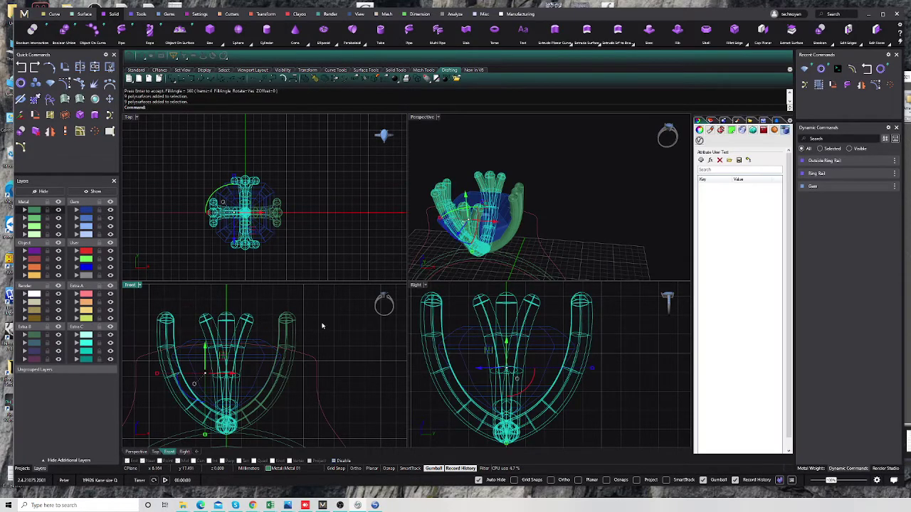
drag(294, 335, 297, 328)
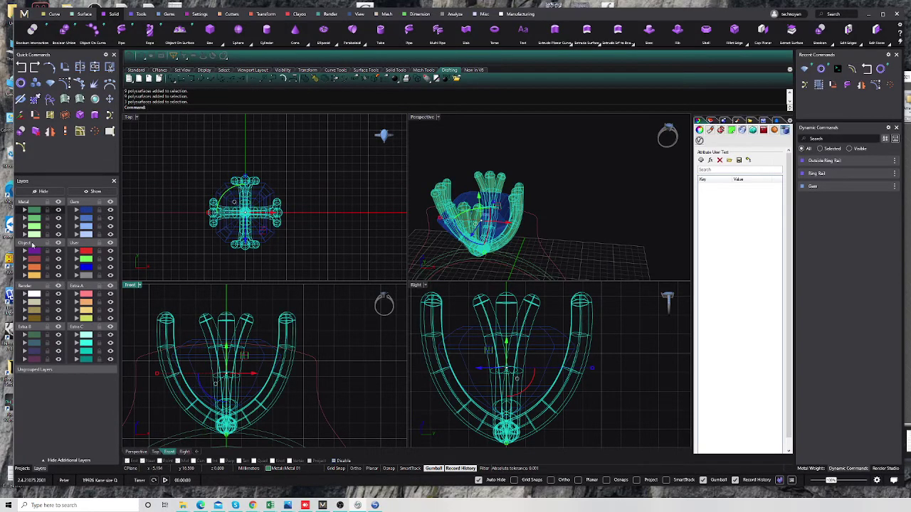
click(25, 234)
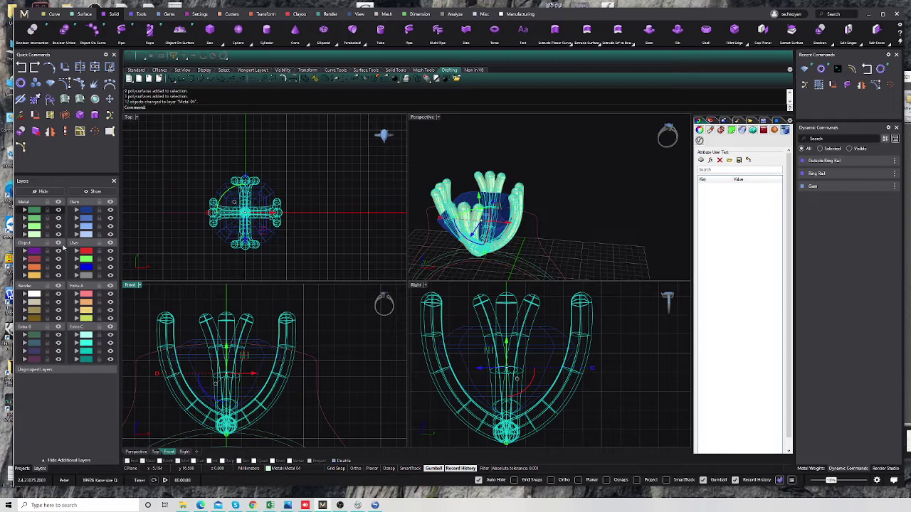
click(25, 227)
click(58, 229)
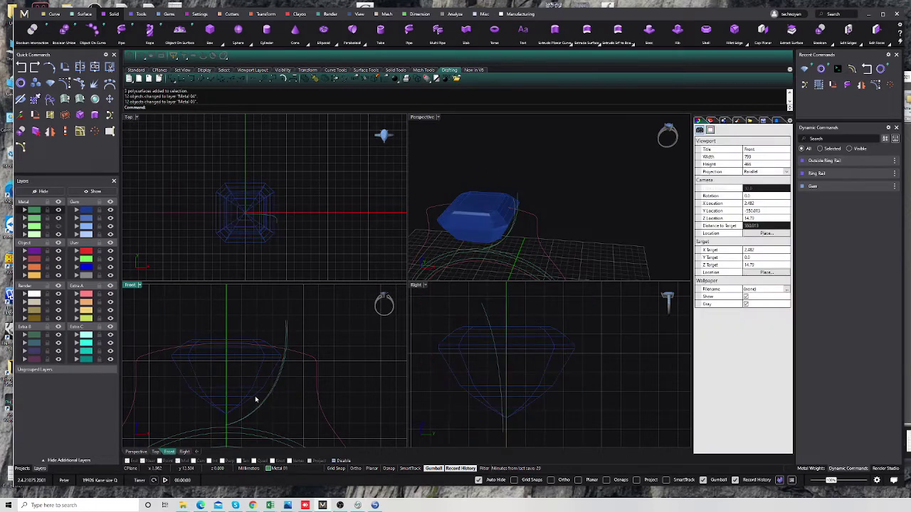
Mirror the arc rail curve across the gem's centre line and put both arcs on Metal 01
drag(307, 343, 307, 345)
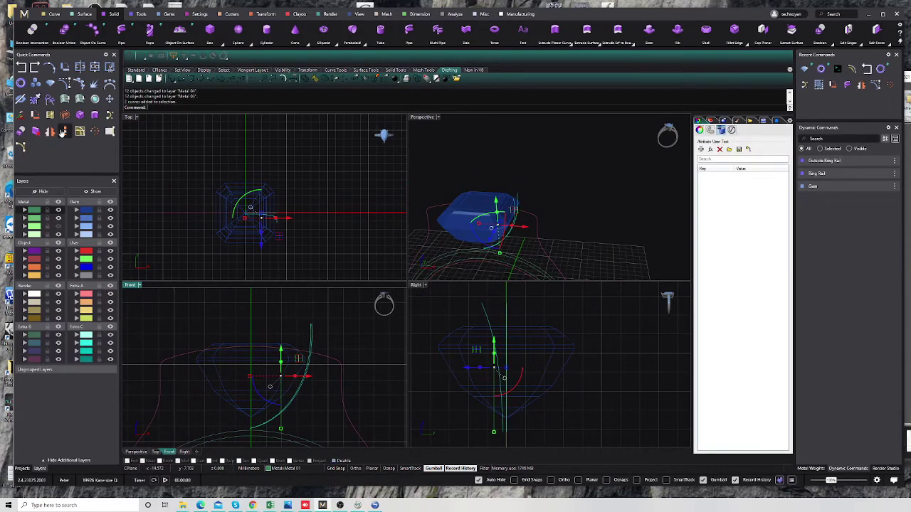
click(255, 318)
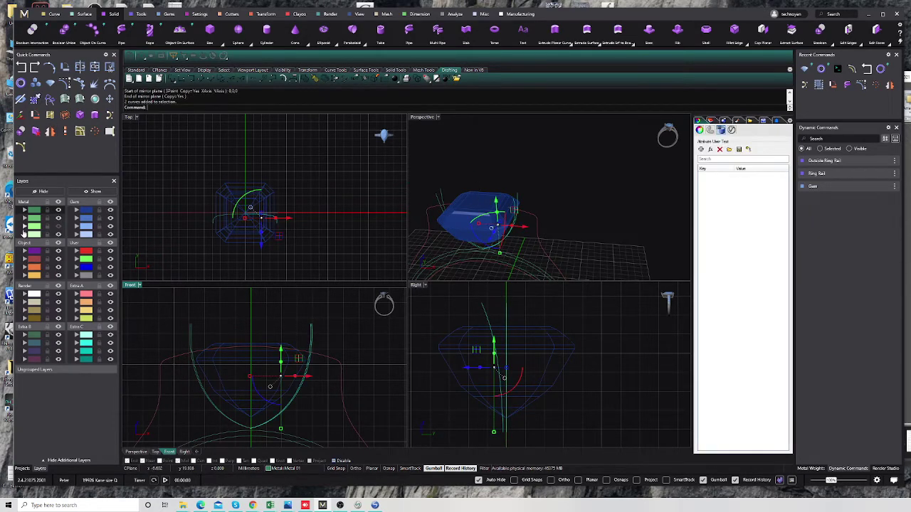
click(24, 235)
key(Escape)
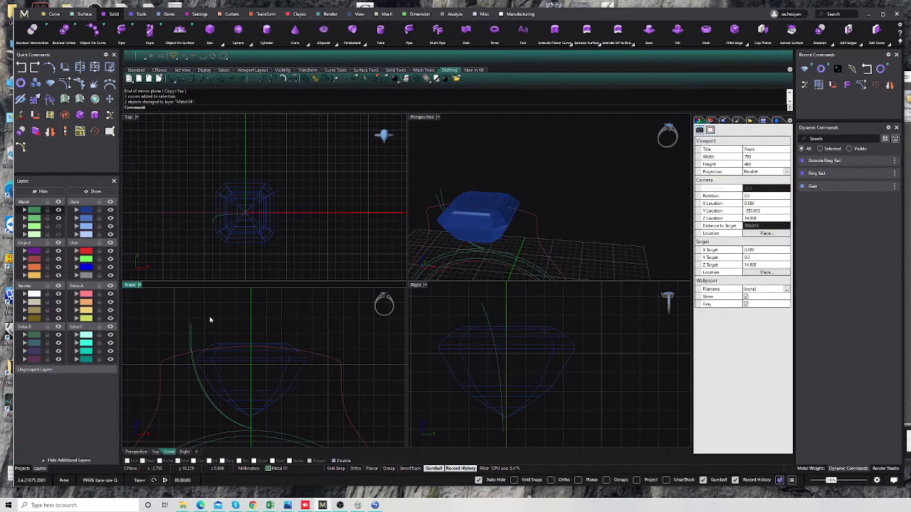
Pull the mirrored left arc's upper control points in closer to the gem
click(193, 344)
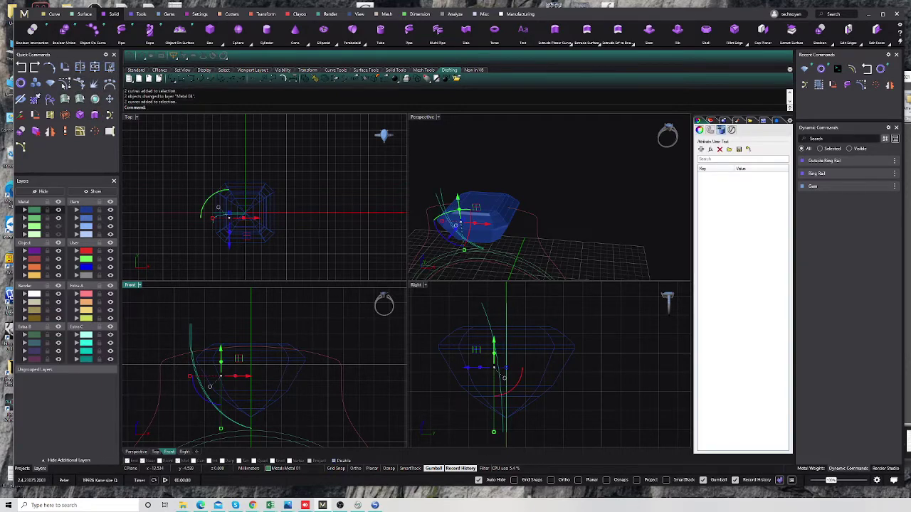
click(65, 84)
drag(173, 314, 206, 360)
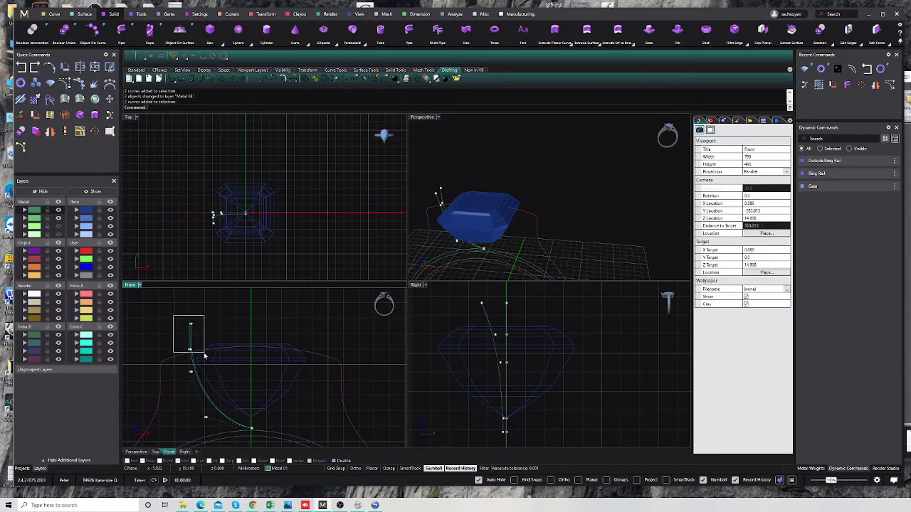
drag(191, 323, 191, 334)
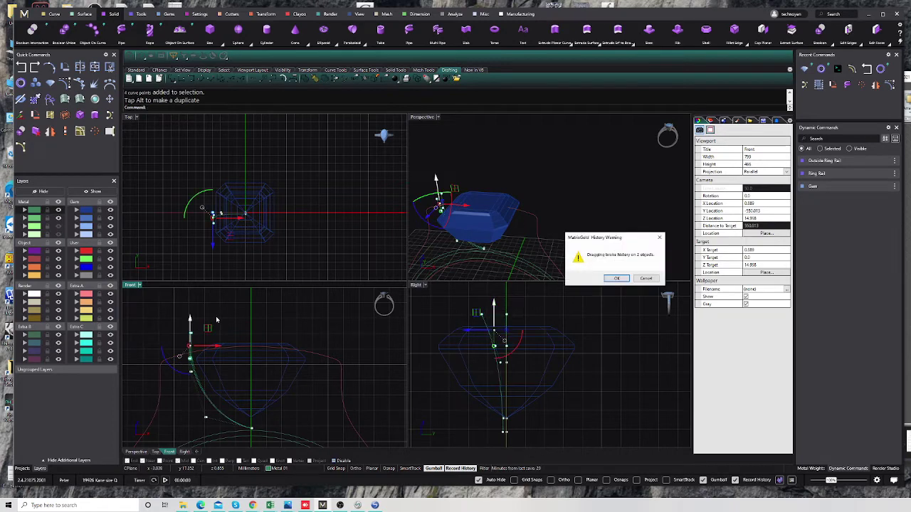
click(617, 278)
click(238, 320)
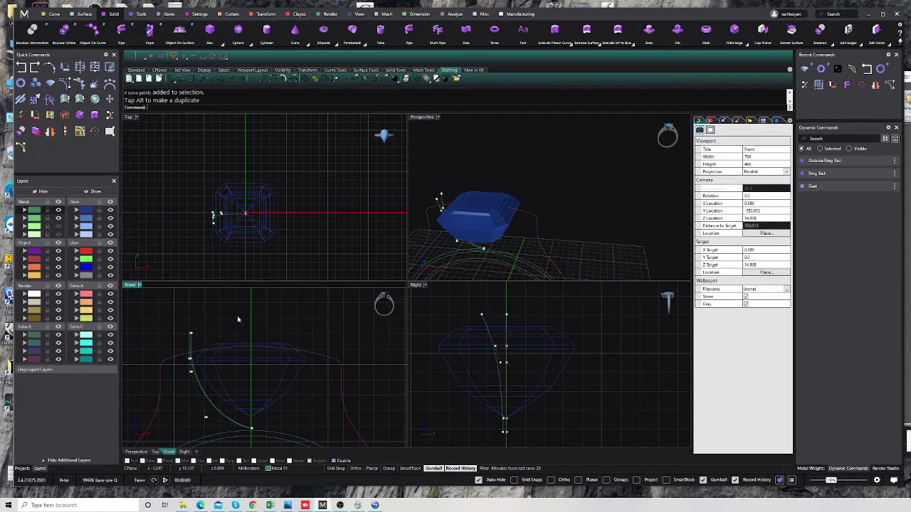
mouse_move(184, 323)
mouse_down()
mouse_move(206, 349)
mouse_move(212, 343)
mouse_up()
click(260, 320)
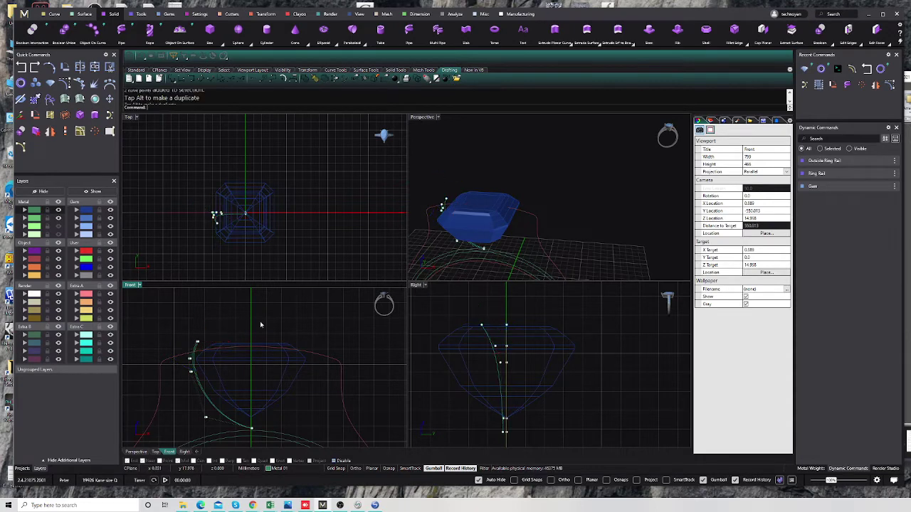
scroll(199, 342, up, 2)
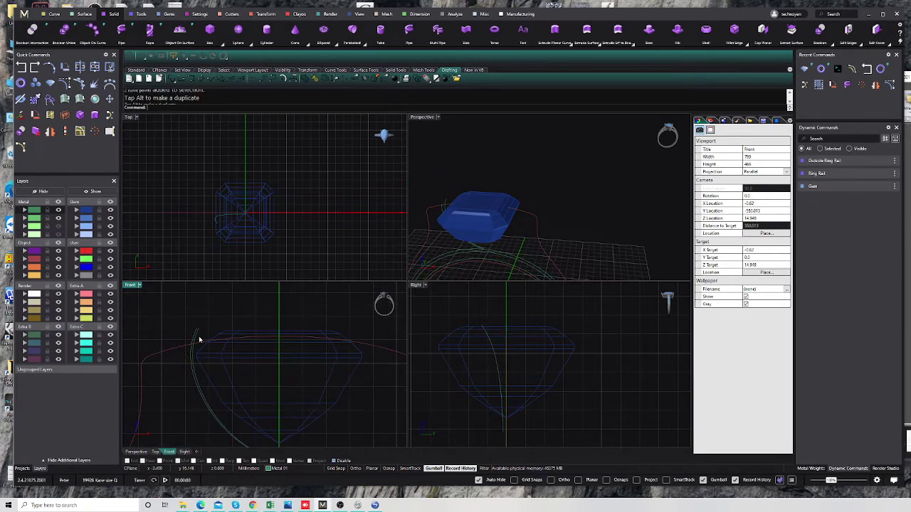
Pipe the left rail curve, inspect the result, then undo the pipe
click(199, 340)
click(805, 85)
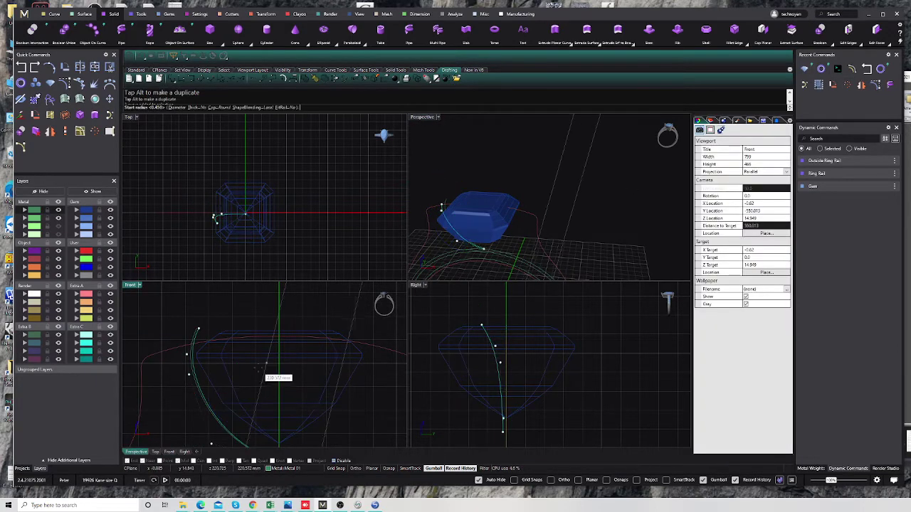
text(0)
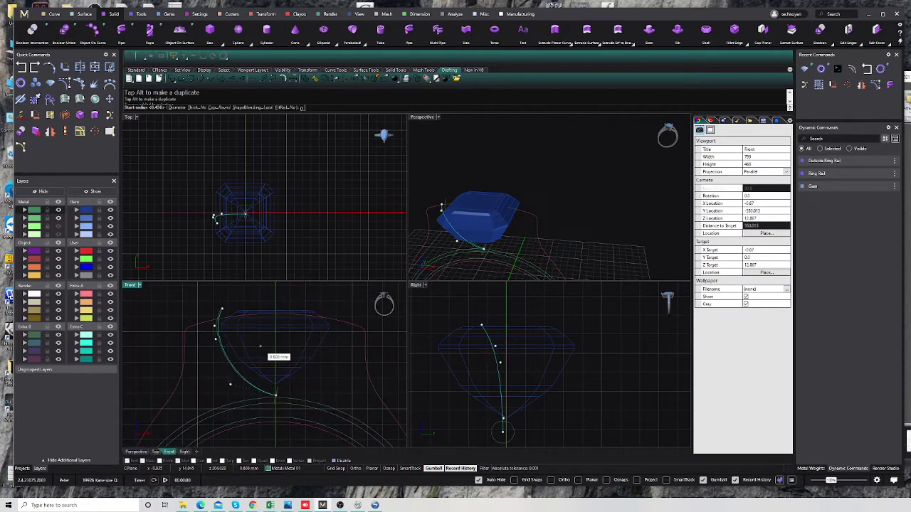
key(Return)
key(Return)
key(Return)
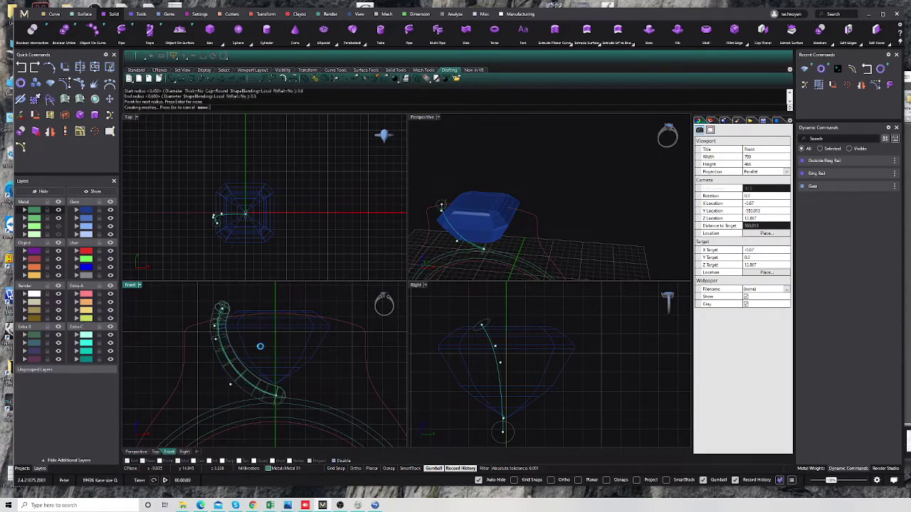
click(232, 277)
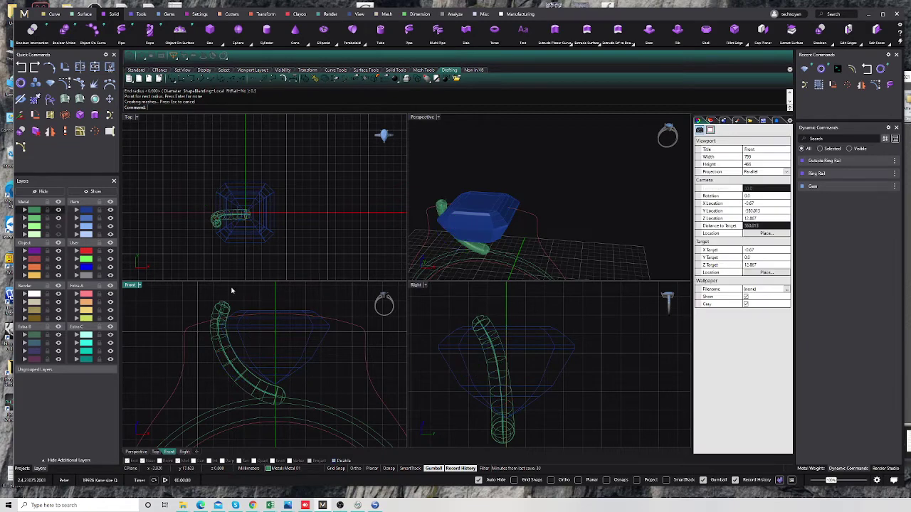
scroll(229, 231, up, 3)
scroll(404, 199, up, 2)
right_drag(410, 198, 525, 211)
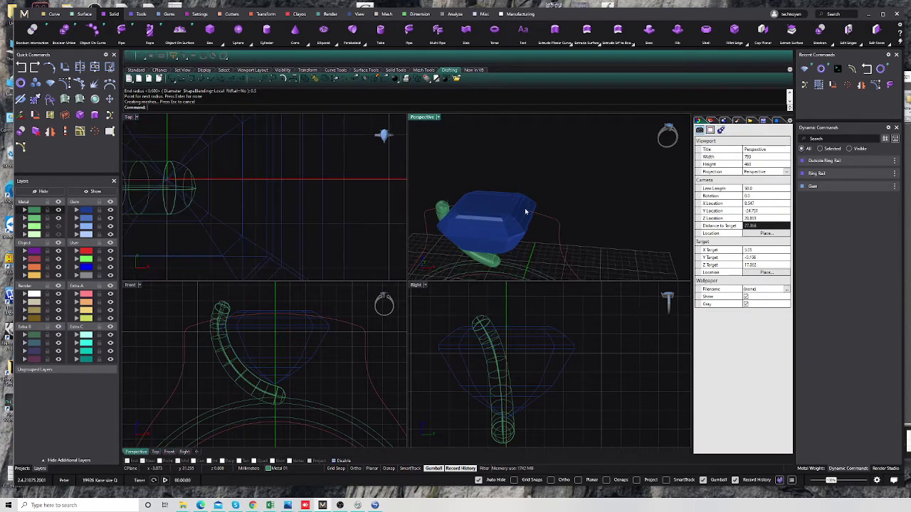
key(ctrl+z)
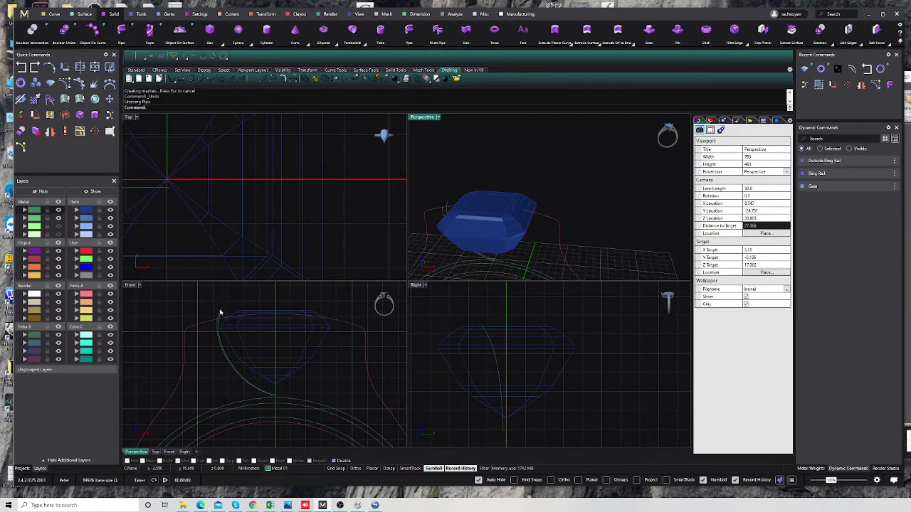
Pipe the left rail curve again with a 0.55 mm start radius
click(220, 313)
key(Return)
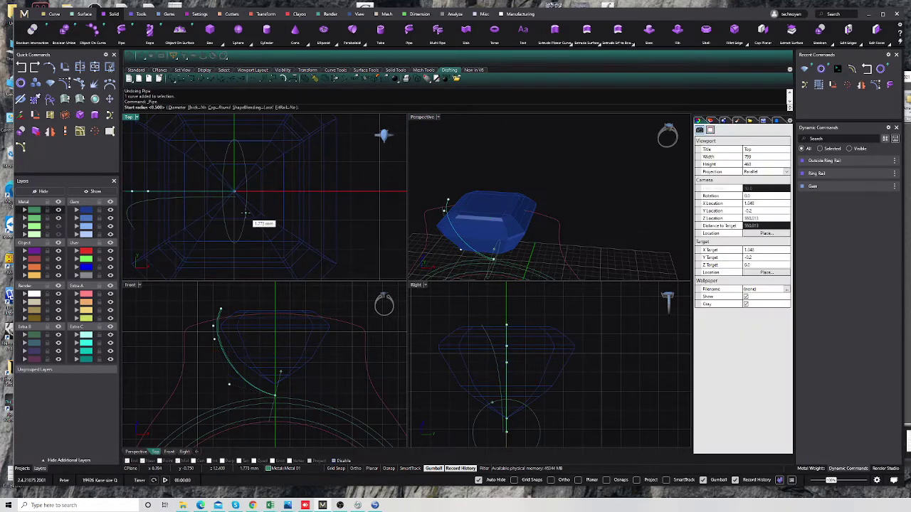
text(0.55)
key(Return)
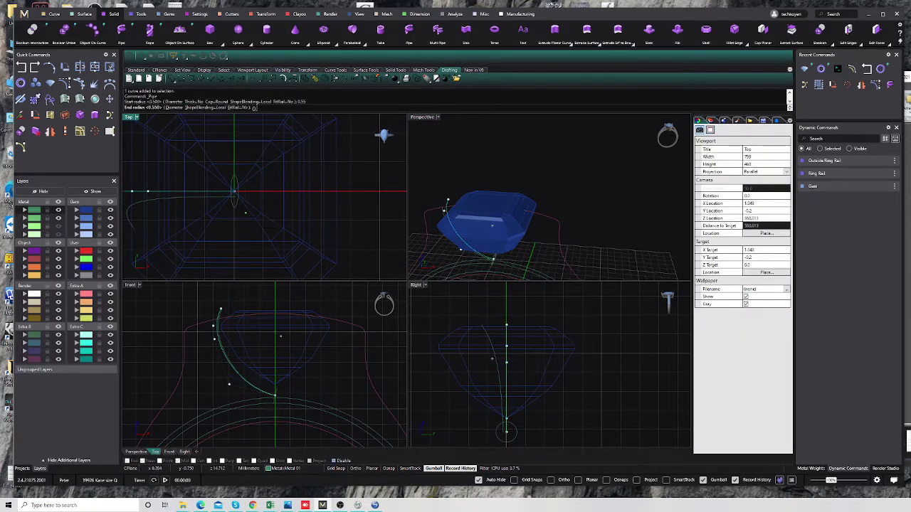
key(Return)
key(Return)
Pipe the rail curve in the side view using the default radii
click(344, 371)
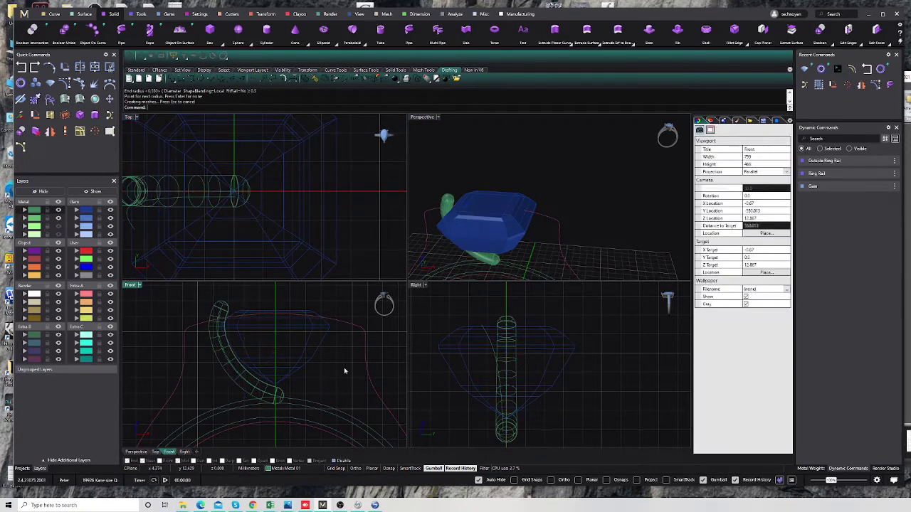
right_drag(479, 187, 470, 235)
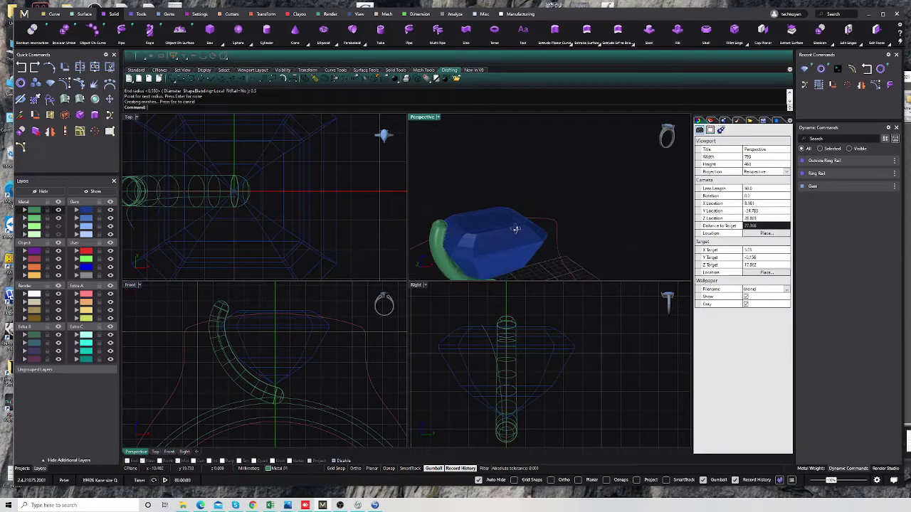
click(483, 328)
right_click(482, 326)
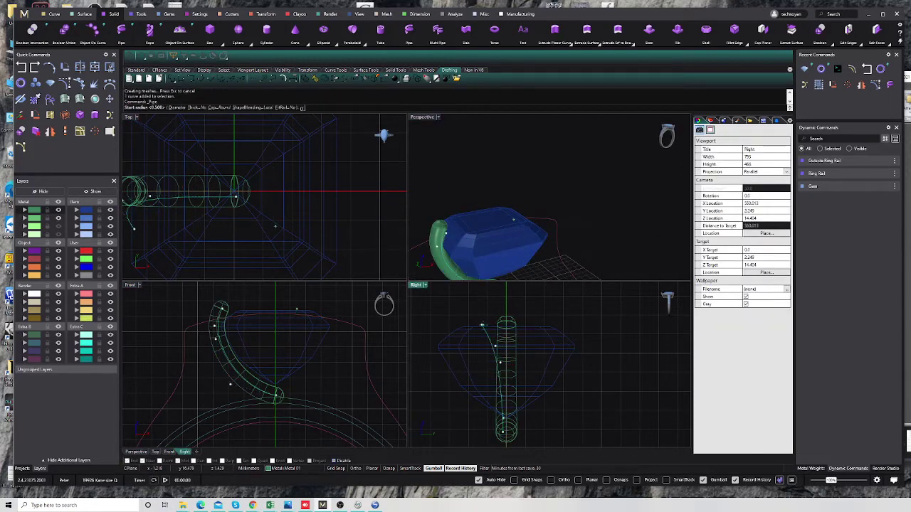
right_click(483, 326)
right_click(482, 327)
right_click(482, 326)
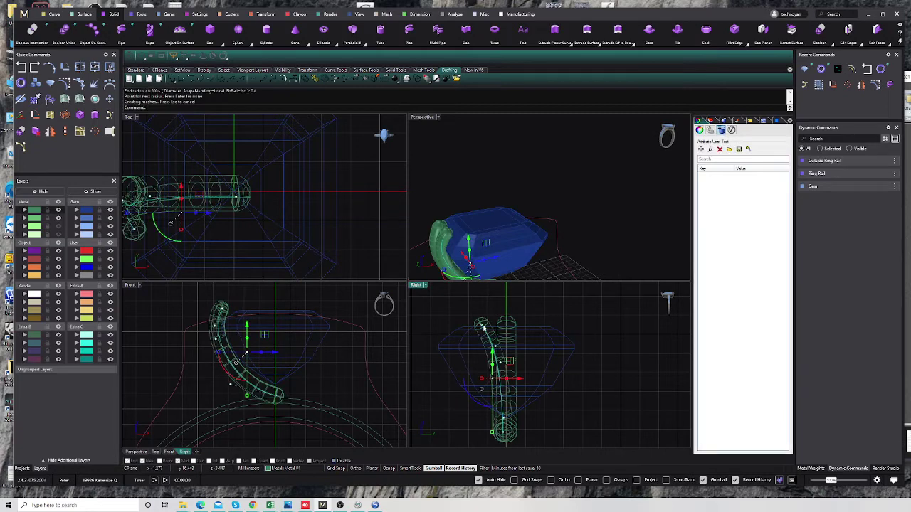
right_drag(512, 249, 557, 202)
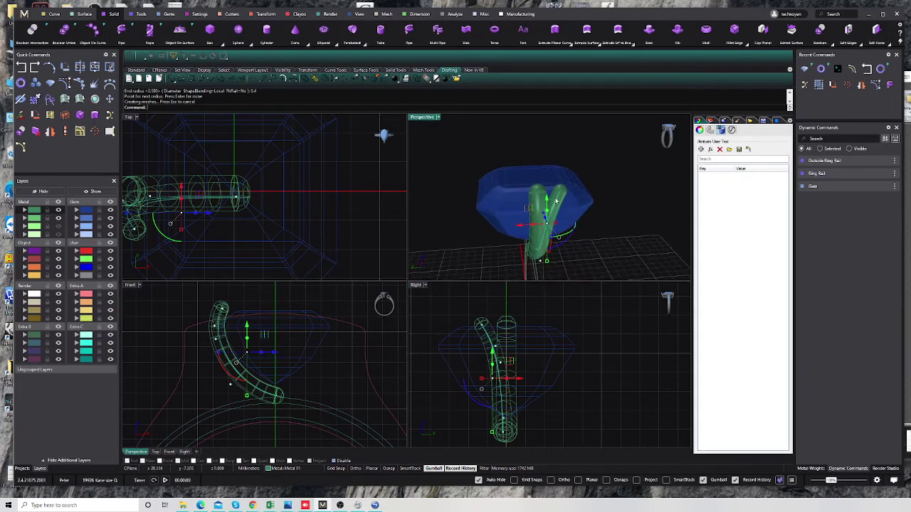
scroll(214, 317, up, 3)
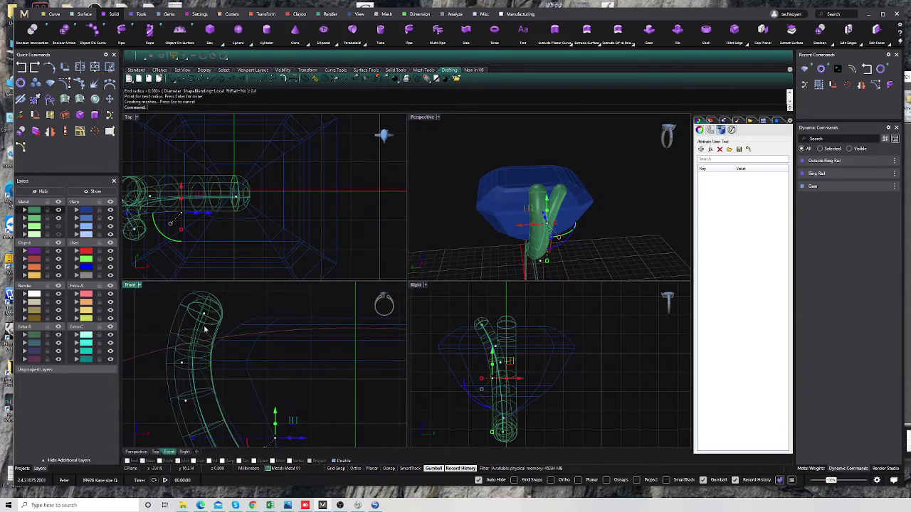
Drag the rail curve's two tip points down and outward in the Front view
click(202, 313)
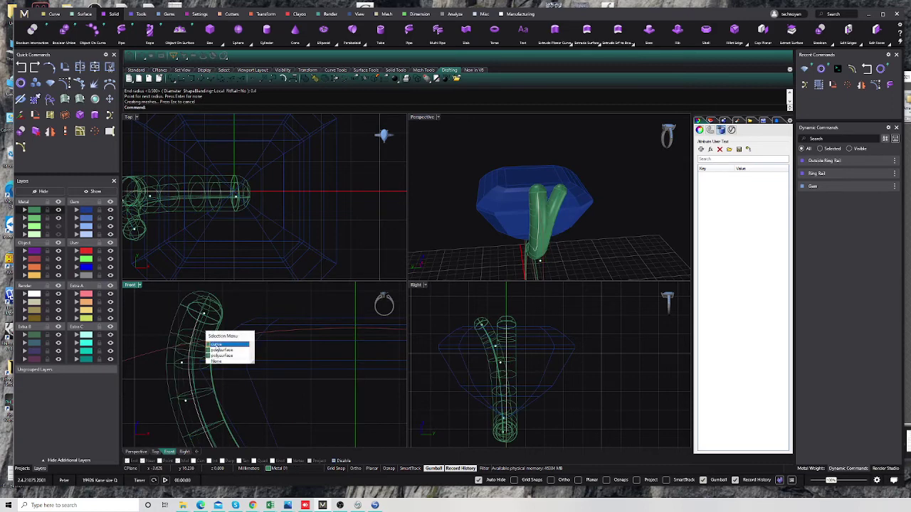
click(226, 344)
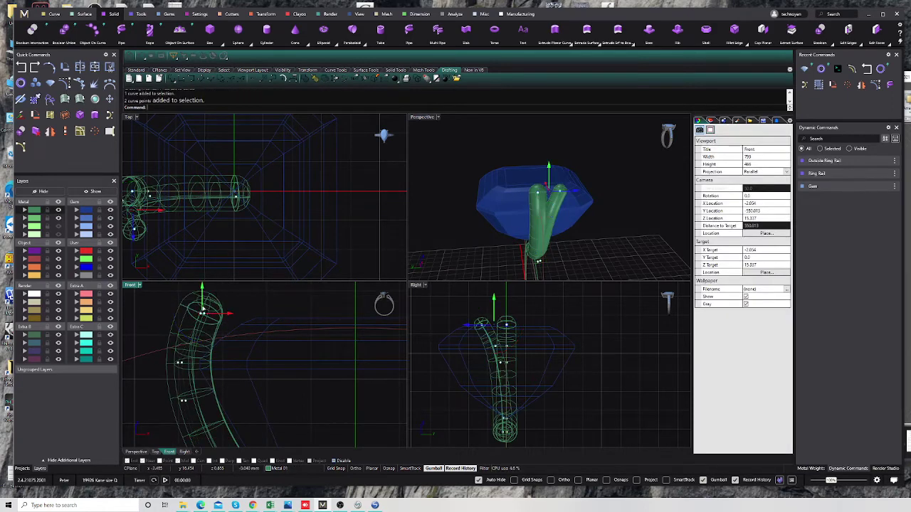
drag(202, 311, 206, 321)
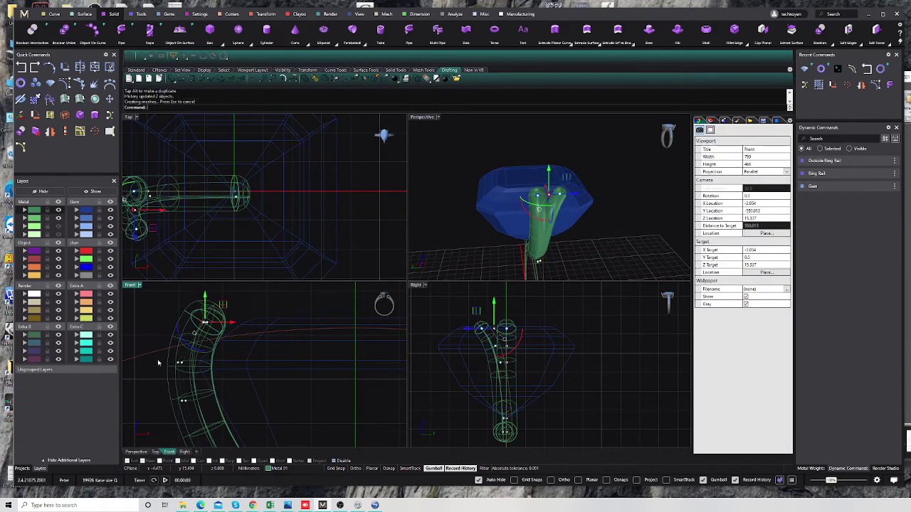
mouse_move(158, 363)
mouse_down()
mouse_move(178, 305)
mouse_move(222, 320)
mouse_up()
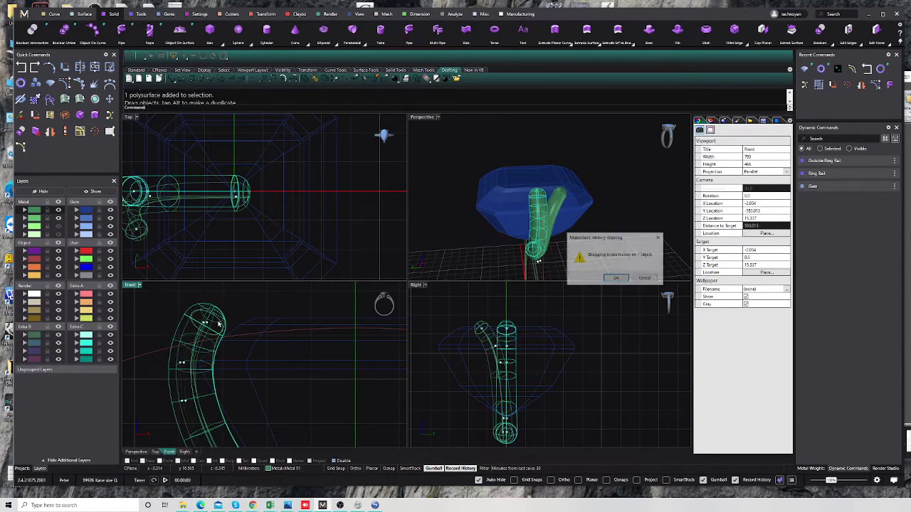
click(658, 279)
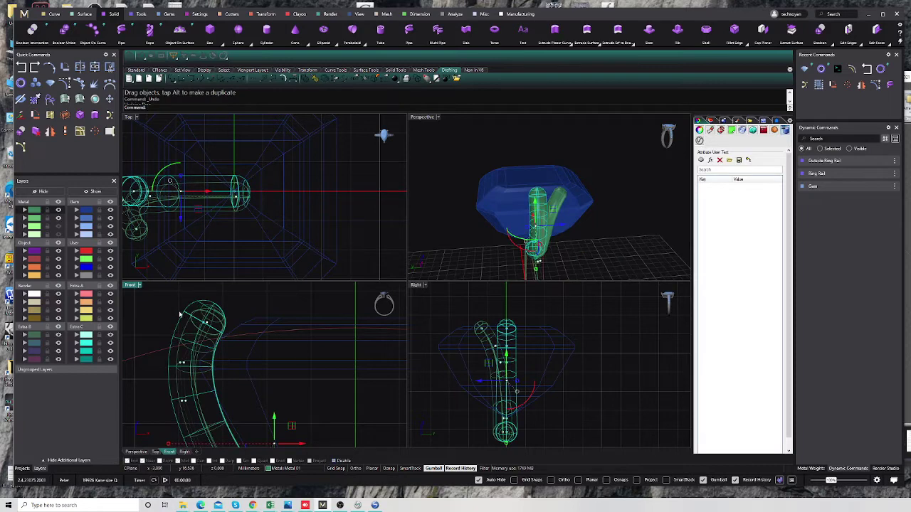
drag(180, 314, 232, 340)
drag(208, 311, 235, 333)
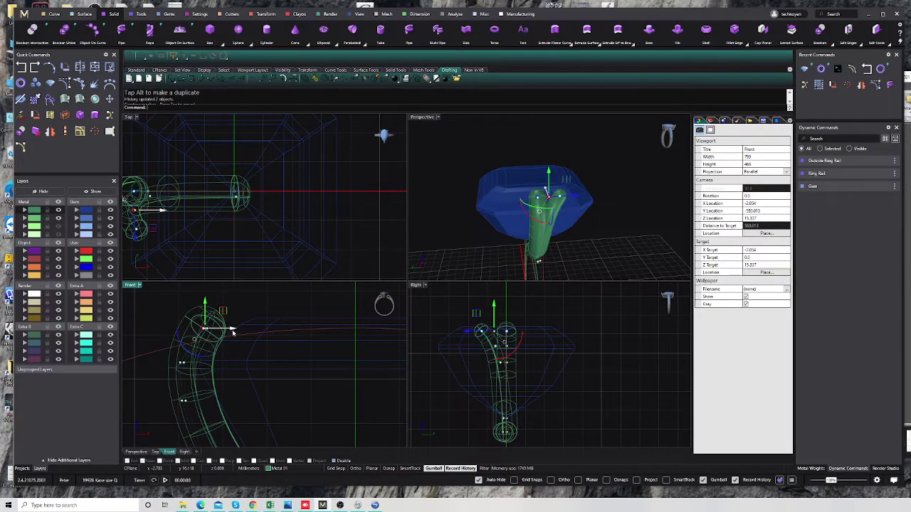
scroll(236, 228, down, 3)
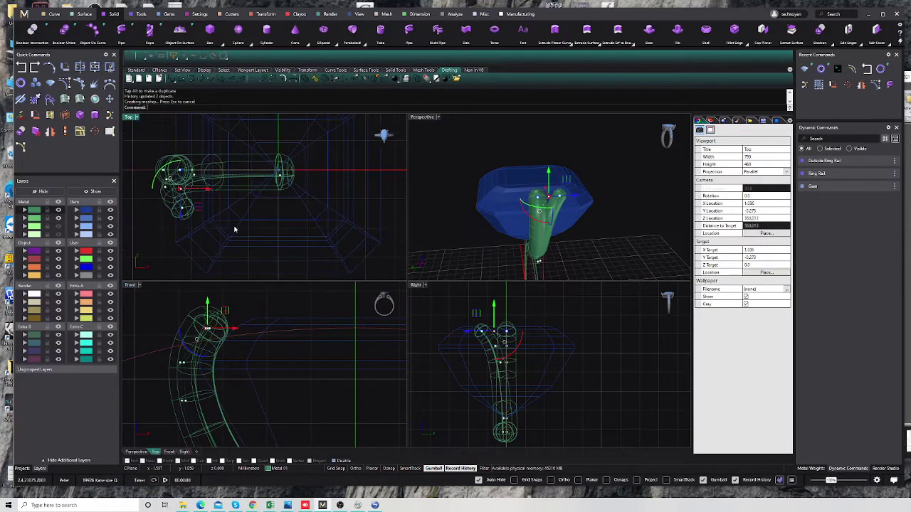
Mirror the prong pipe across the X axis and group both pipes
click(559, 223)
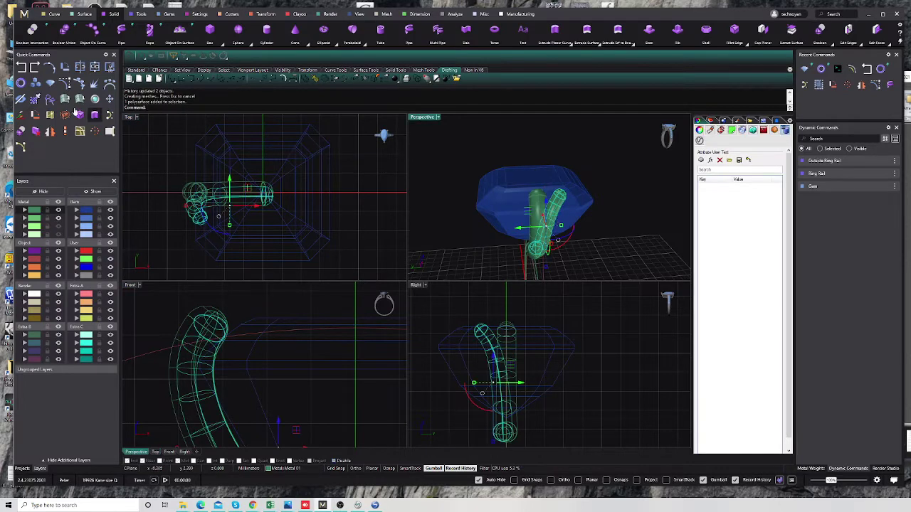
click(52, 132)
click(193, 197)
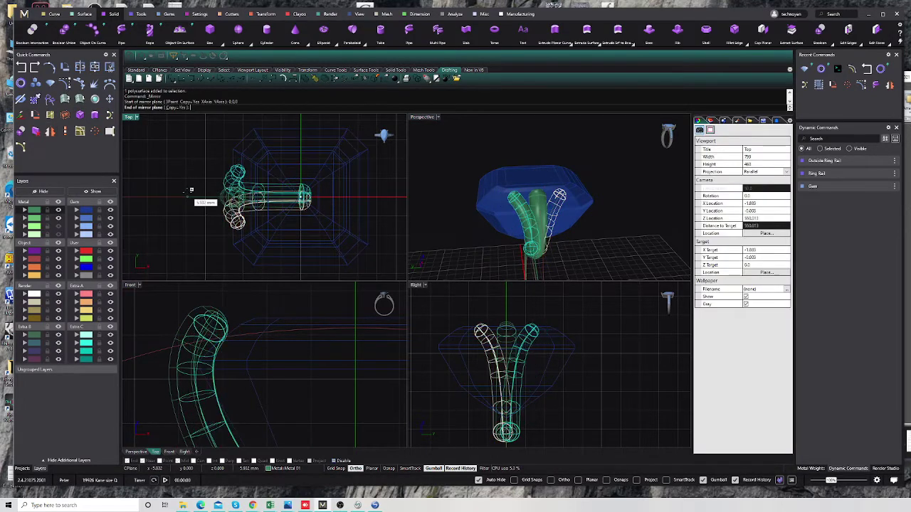
click(197, 200)
drag(195, 306, 190, 317)
scroll(214, 213, down, 3)
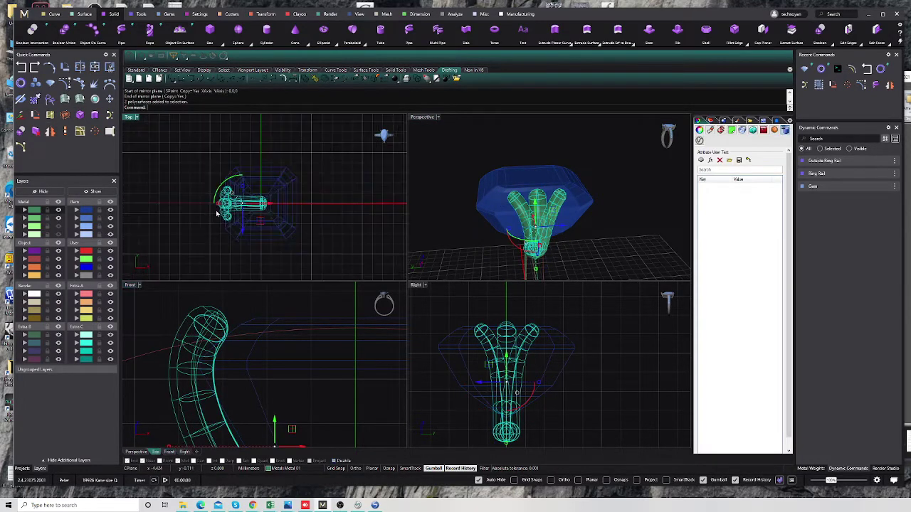
key(ctrl+g)
Polar-array the grouped prongs 4 times around 0,0,0 over 360°
click(94, 131)
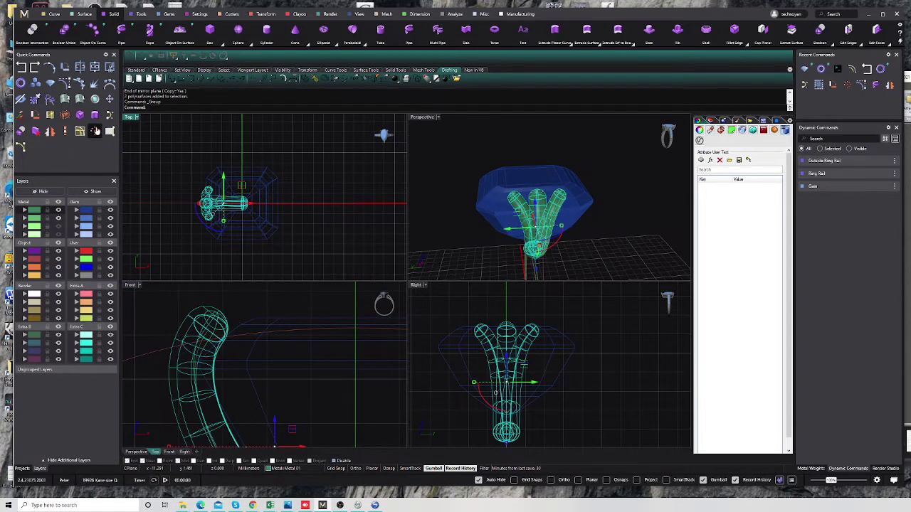
click(241, 202)
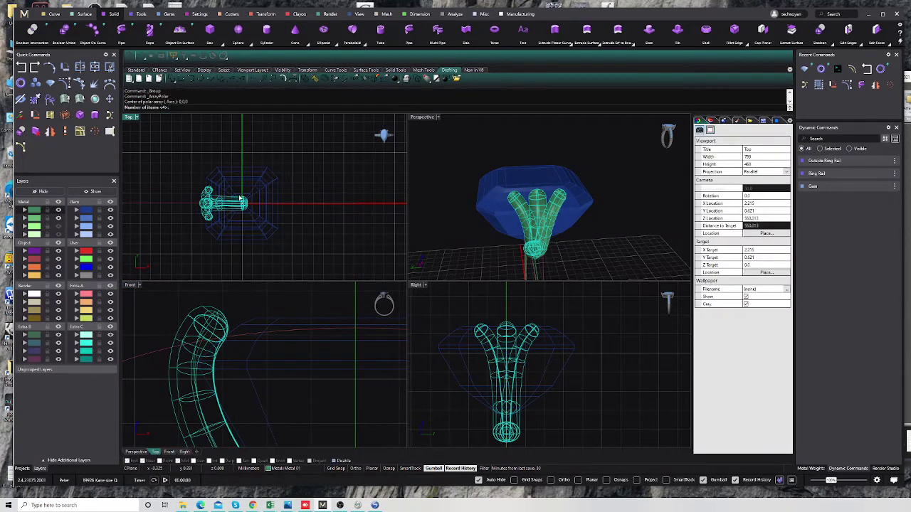
text(4)
key(Return)
key(Return)
key(Return)
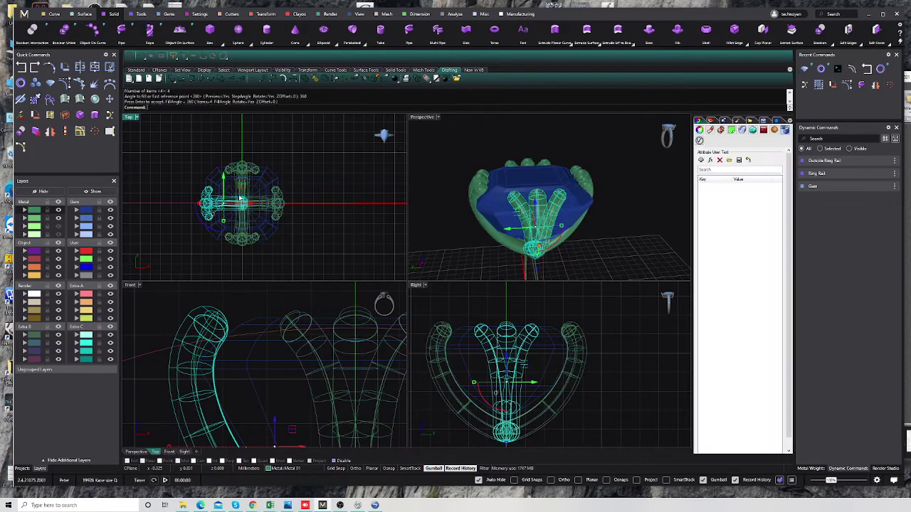
right_drag(512, 178, 545, 139)
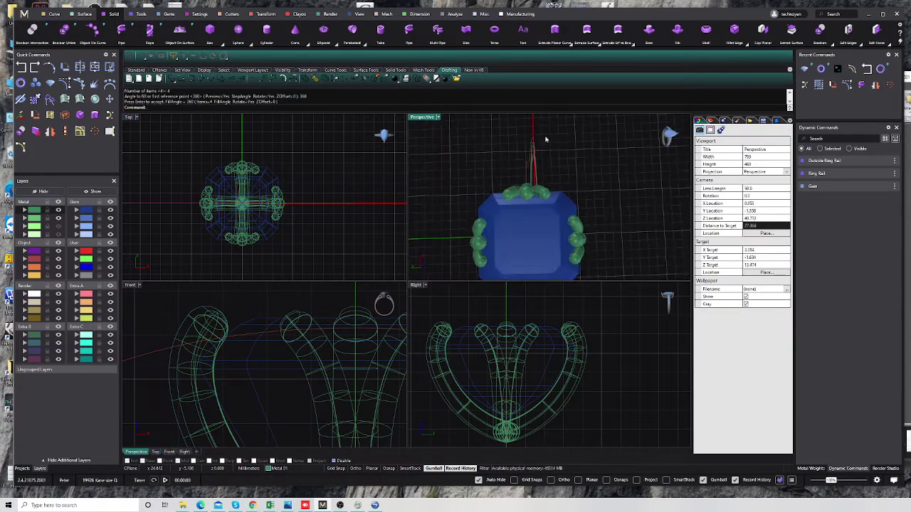
scroll(210, 321, up, 3)
Reposition two prong rail curves in the Front view and check from above
click(212, 339)
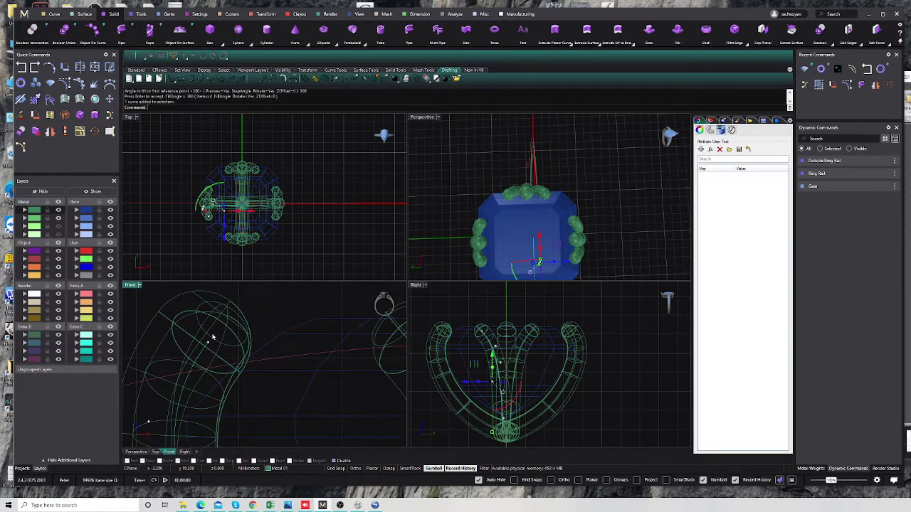
click(172, 322)
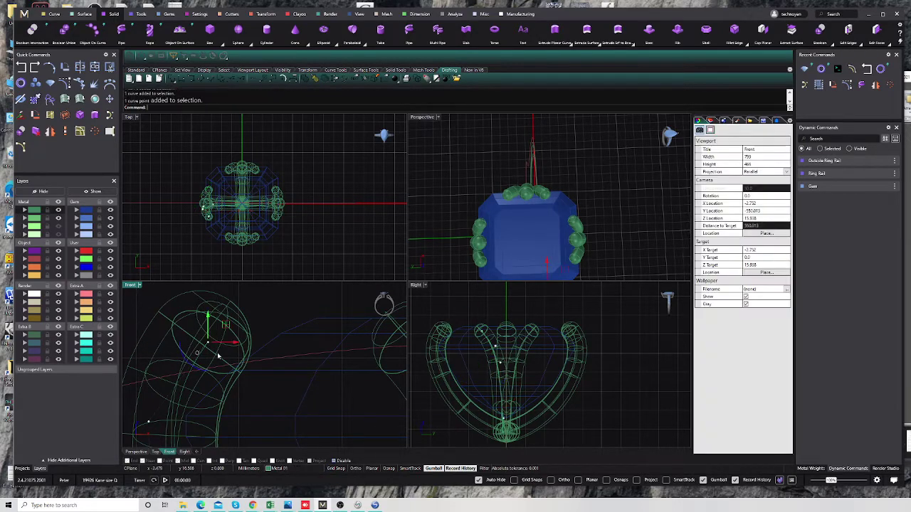
drag(190, 302, 232, 353)
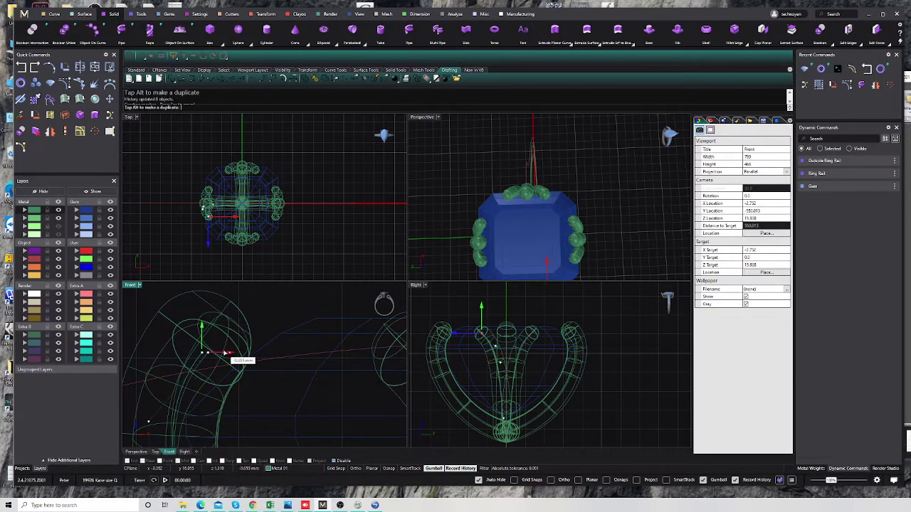
mouse_move(493, 220)
right_down()
mouse_move(530, 178)
mouse_move(288, 306)
right_up()
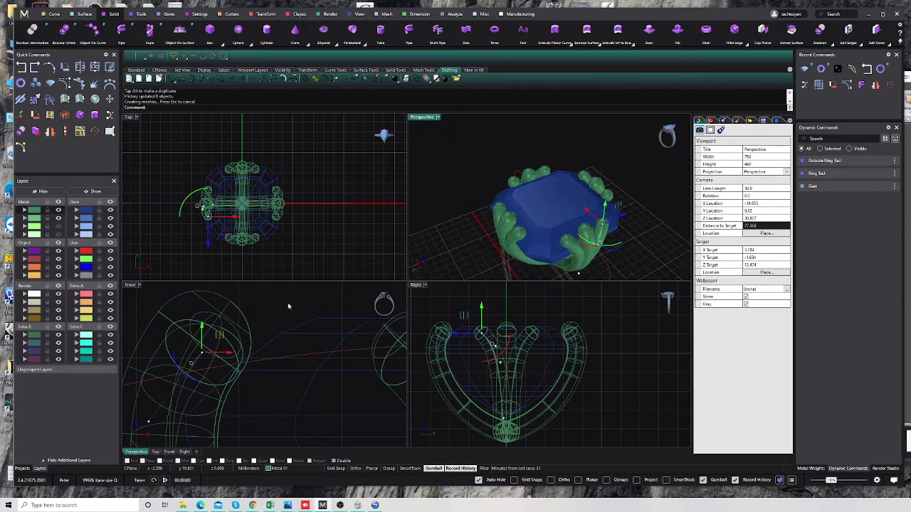
Move a control point on a prong curve to reshape that prong
click(213, 325)
click(202, 344)
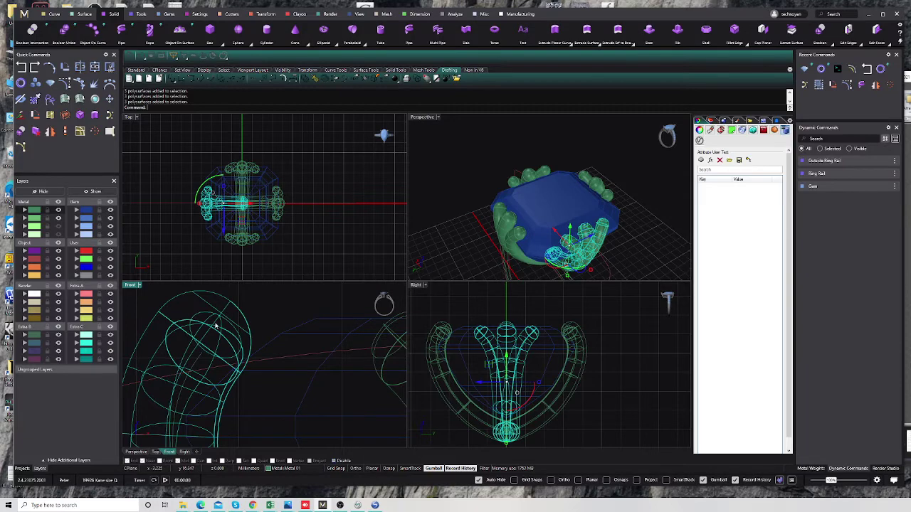
right_drag(189, 362, 202, 353)
scroll(202, 353, up, 3)
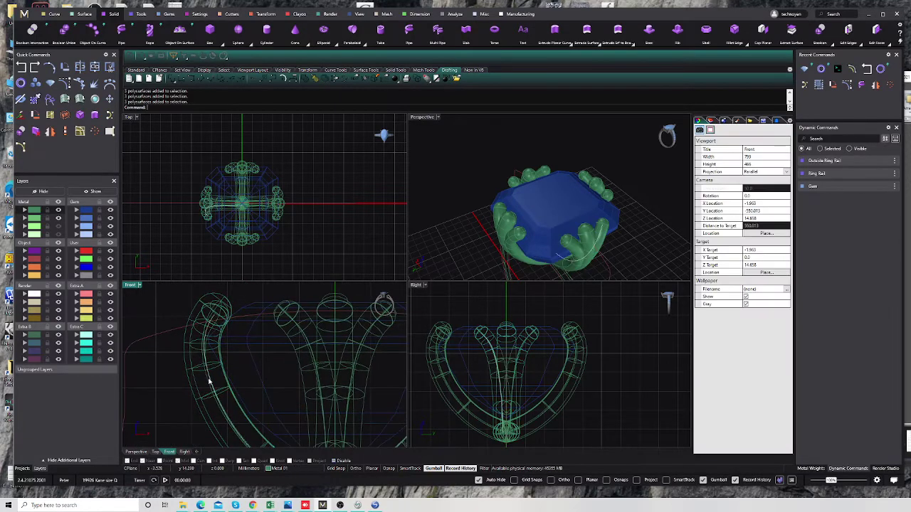
click(220, 389)
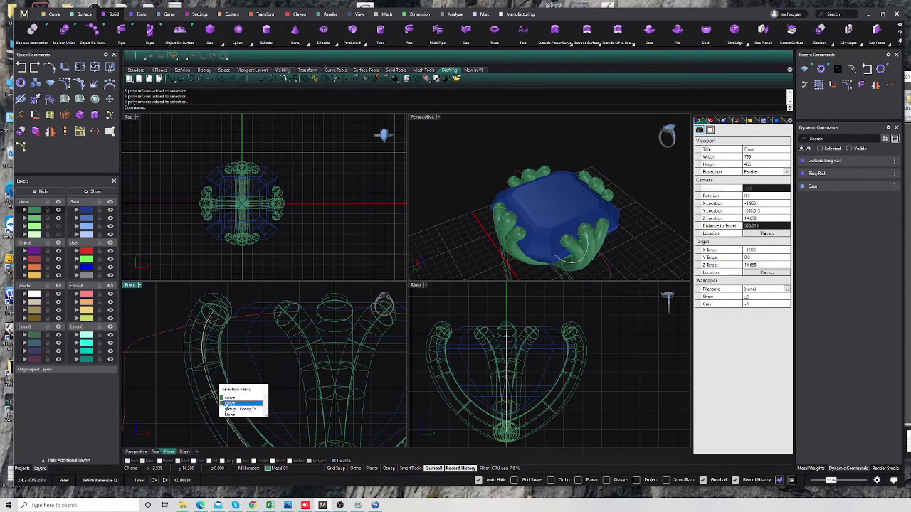
click(228, 403)
key(Escape)
click(214, 313)
scroll(228, 313, up, 3)
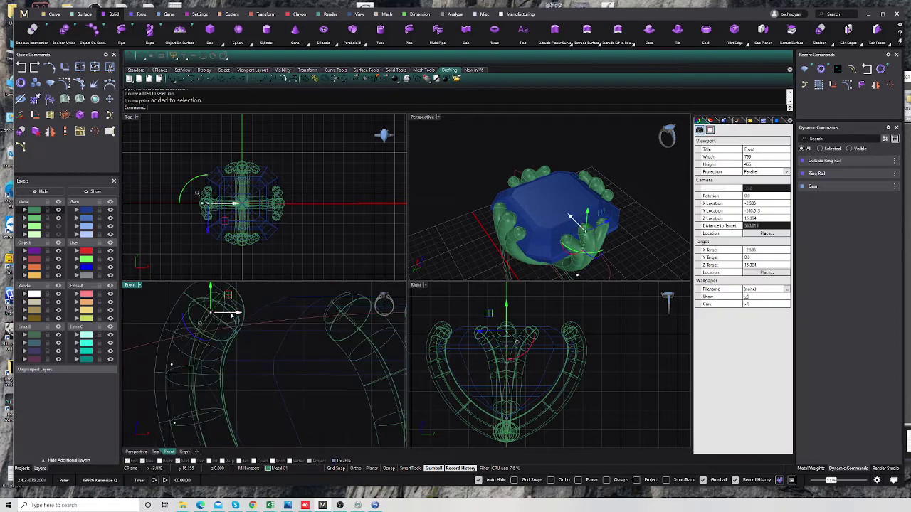
mouse_move(227, 316)
mouse_down()
mouse_move(191, 325)
mouse_move(206, 313)
mouse_up()
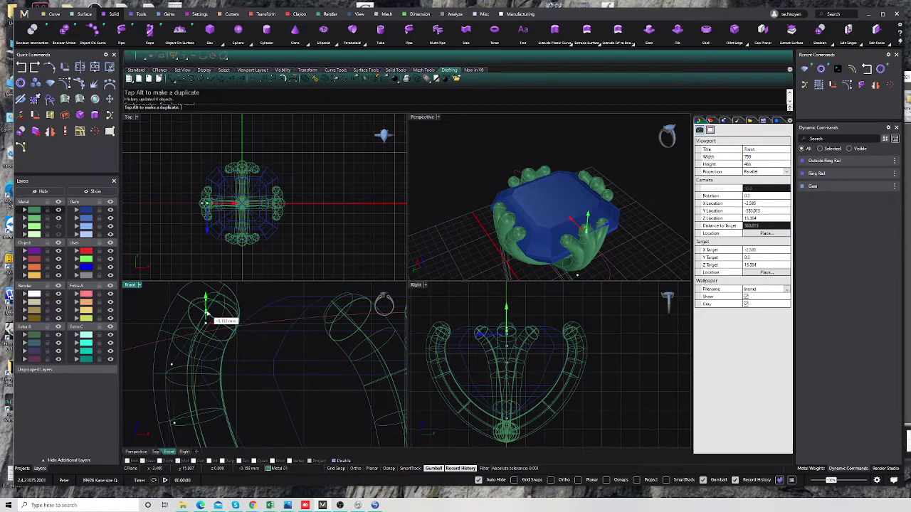
right_drag(510, 239, 541, 213)
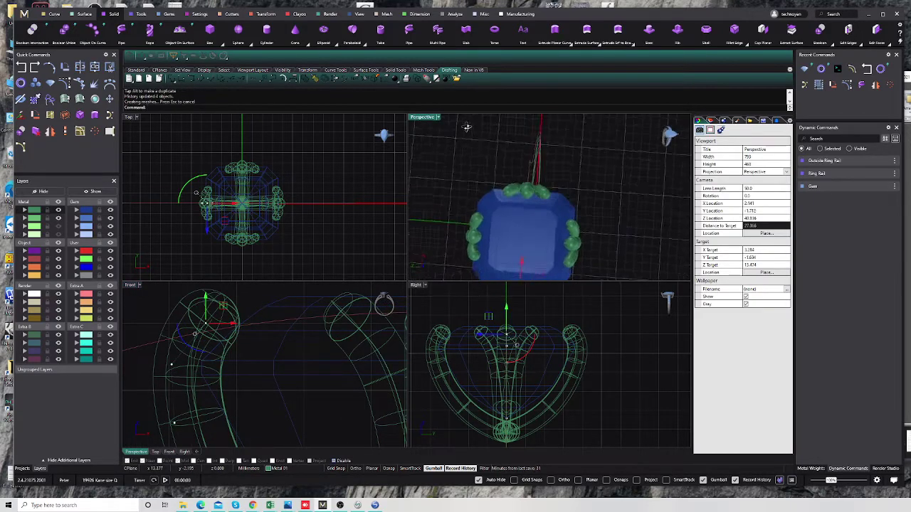
Lower more prong-curve points, then look down on the stone in Perspective
click(171, 364)
drag(177, 364, 189, 352)
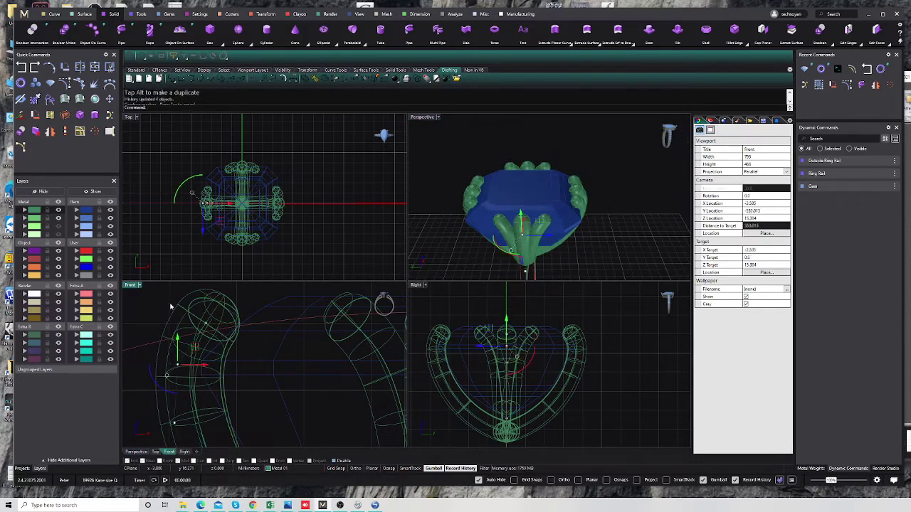
drag(163, 291, 235, 346)
right_click(442, 234)
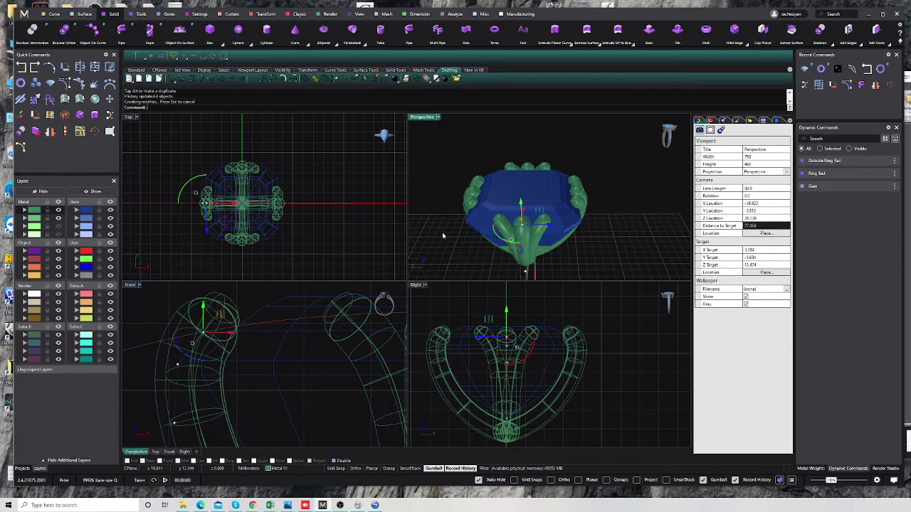
mouse_move(442, 232)
right_down()
mouse_move(529, 193)
mouse_move(541, 214)
right_up()
click(650, 326)
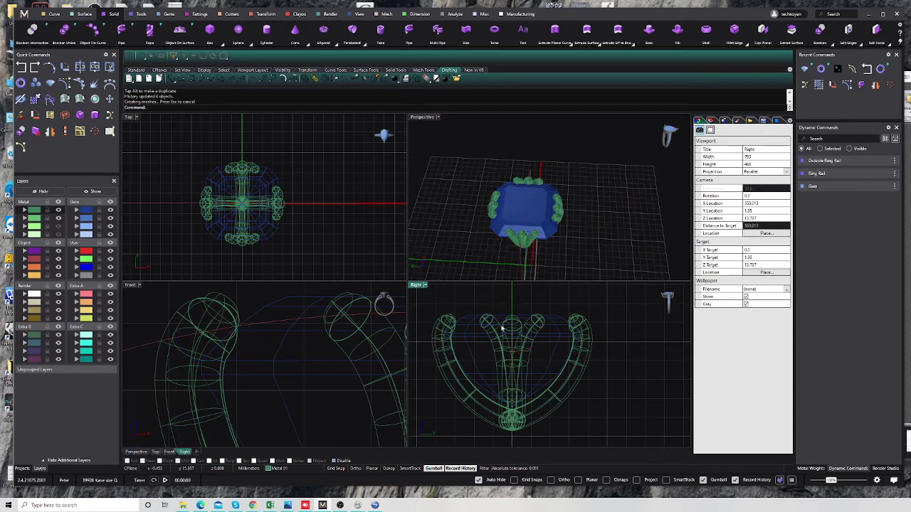
Nudge a prong curve point in the Right view so the tips bend over the stone
click(217, 328)
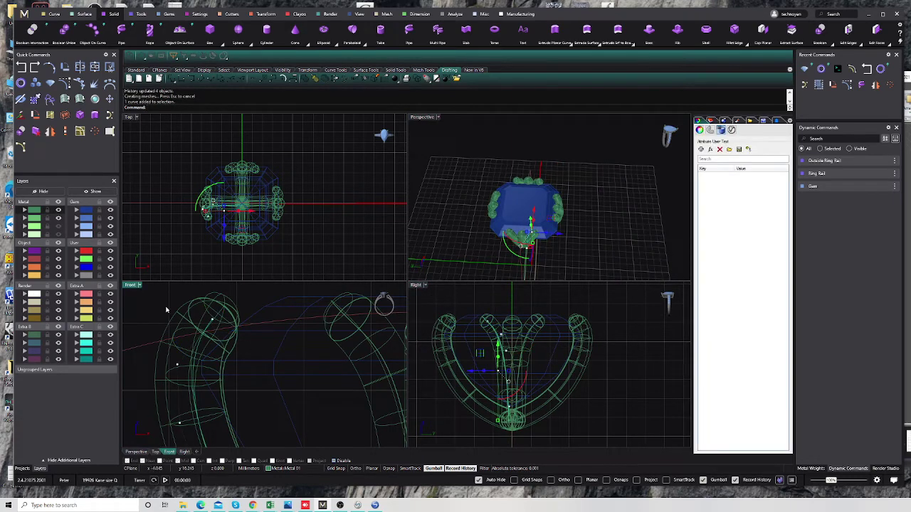
drag(166, 310, 222, 333)
scroll(497, 325, up, 5)
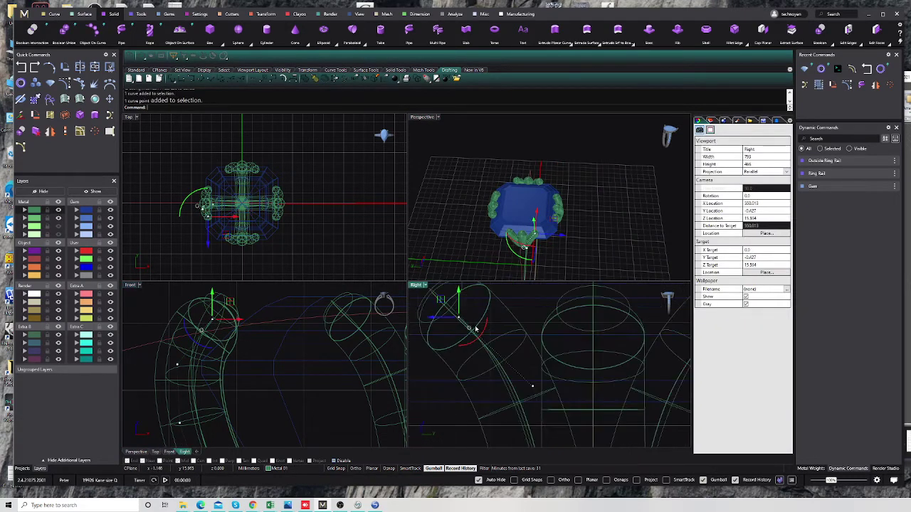
drag(471, 327, 491, 348)
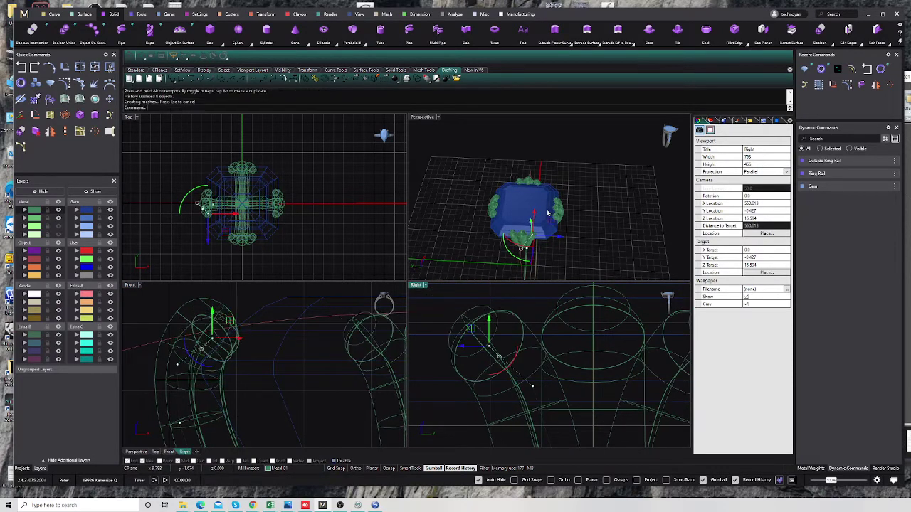
mouse_move(519, 228)
right_down()
mouse_move(491, 206)
mouse_move(522, 180)
mouse_move(520, 205)
mouse_move(476, 225)
right_up()
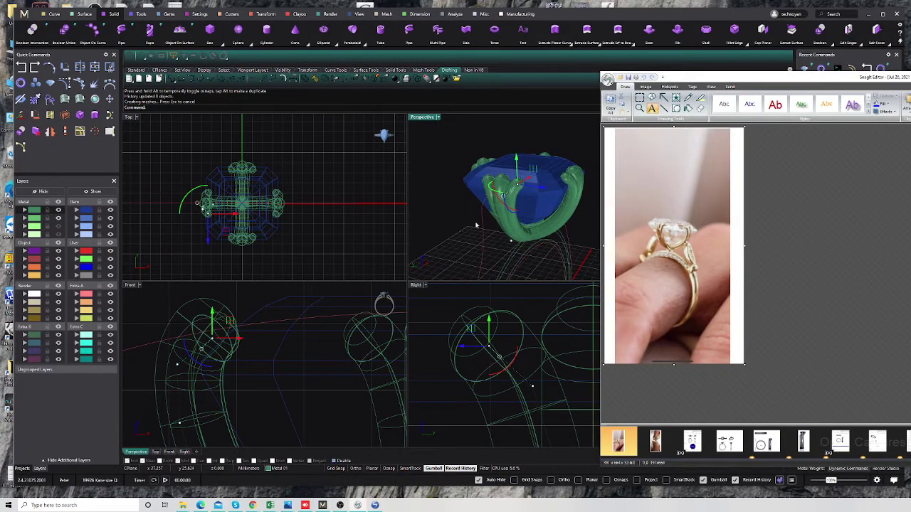
Move a curve point in the Top view to adjust all prongs, then view from above
scroll(216, 210, up, 5)
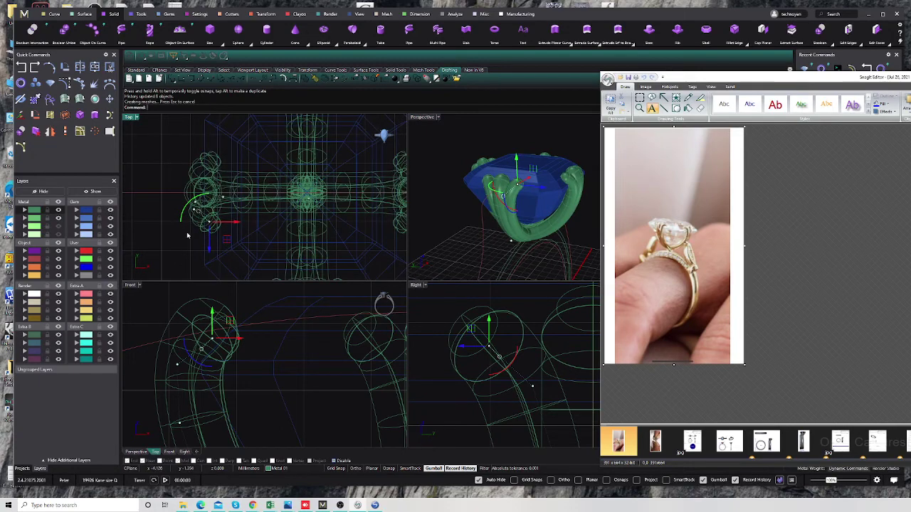
click(188, 236)
click(202, 192)
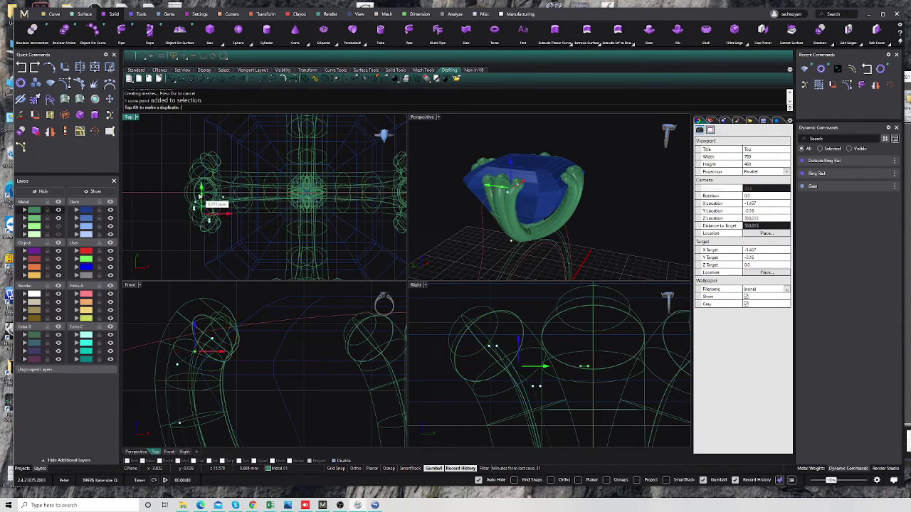
drag(200, 195, 201, 189)
mouse_move(468, 132)
right_down()
mouse_move(573, 196)
mouse_move(563, 206)
right_up()
key(Escape)
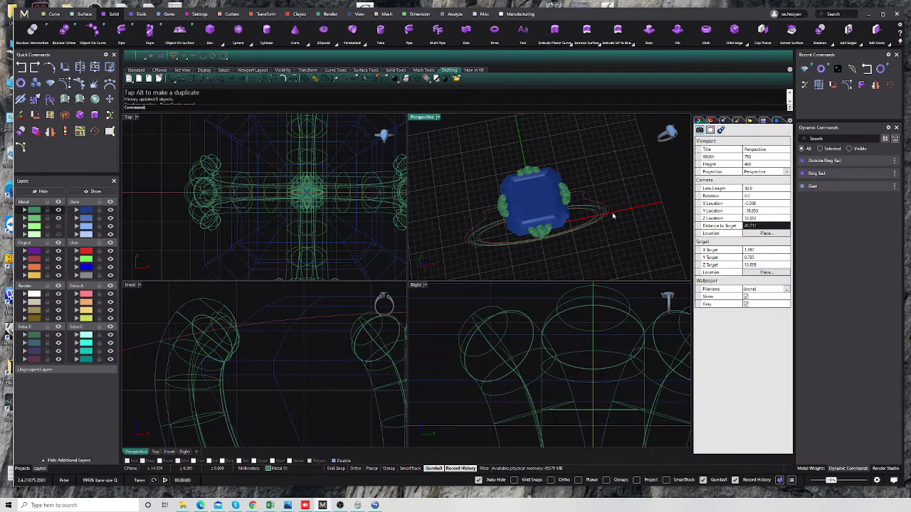
Zoom the Front view to extents and overwrite the existing ring .3dm as a Rhino 6 file
click(219, 396)
key(ctrl+e)
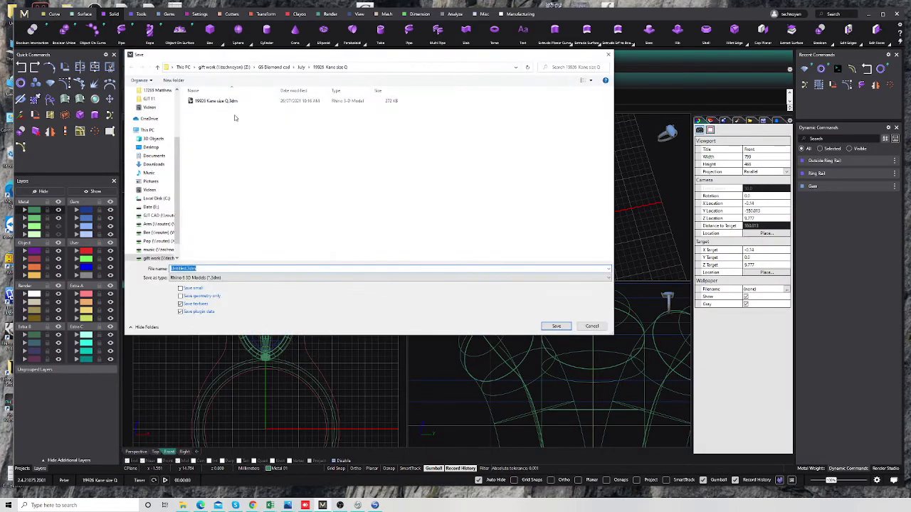
click(231, 104)
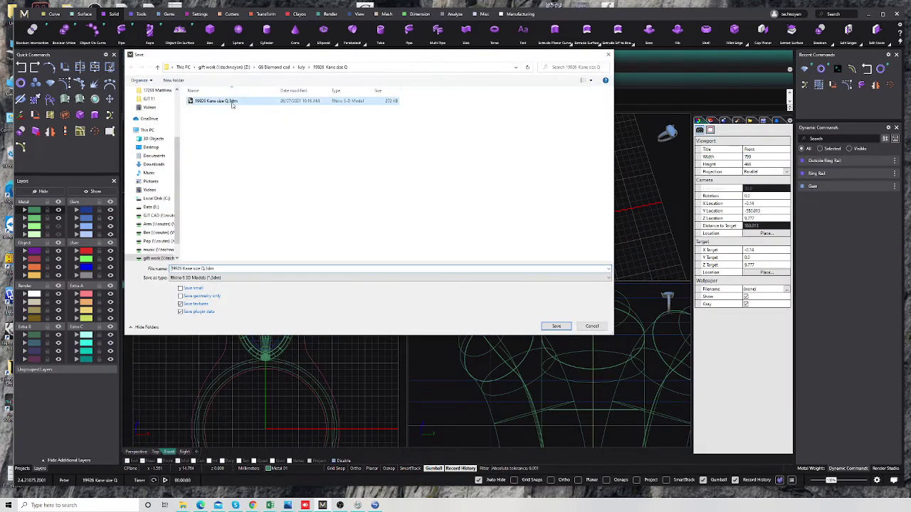
click(557, 327)
click(616, 283)
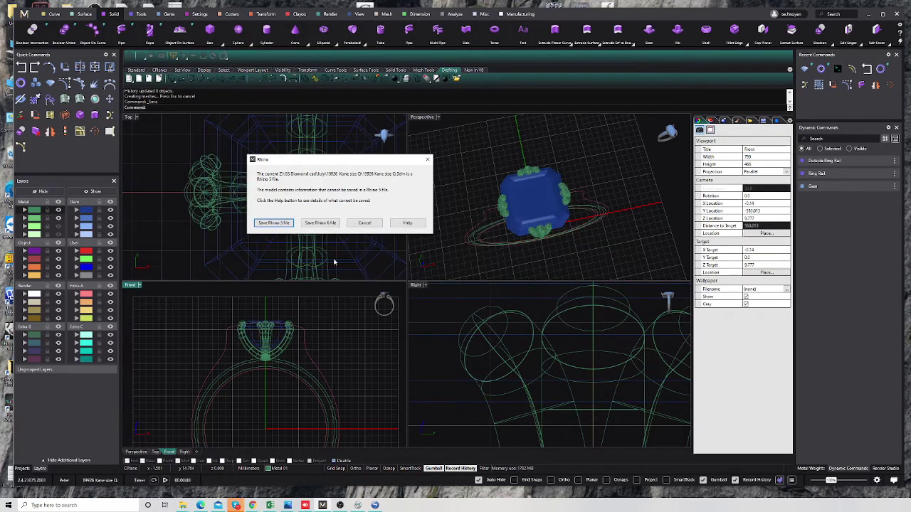
click(321, 223)
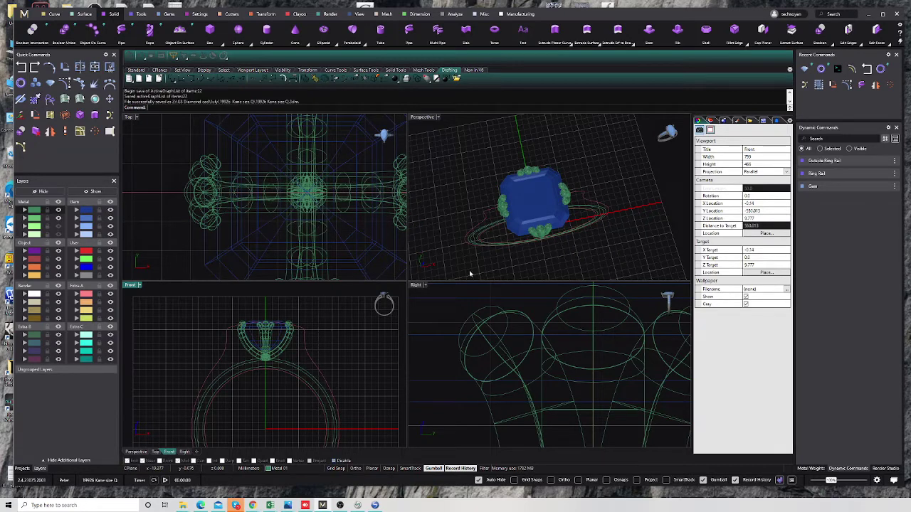
Maximize the Front view and delete the ring band's three light arcs
double_click(141, 288)
scroll(331, 249, up, 3)
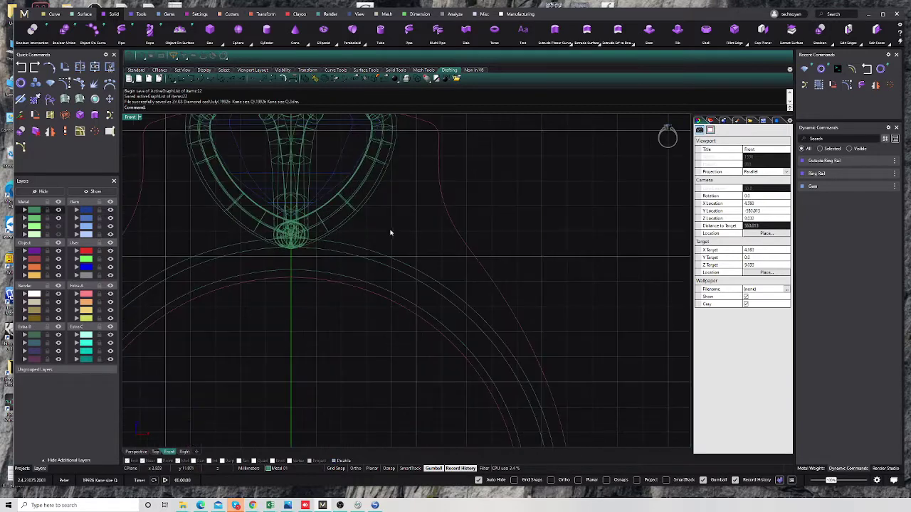
drag(392, 230, 369, 287)
key(Delete)
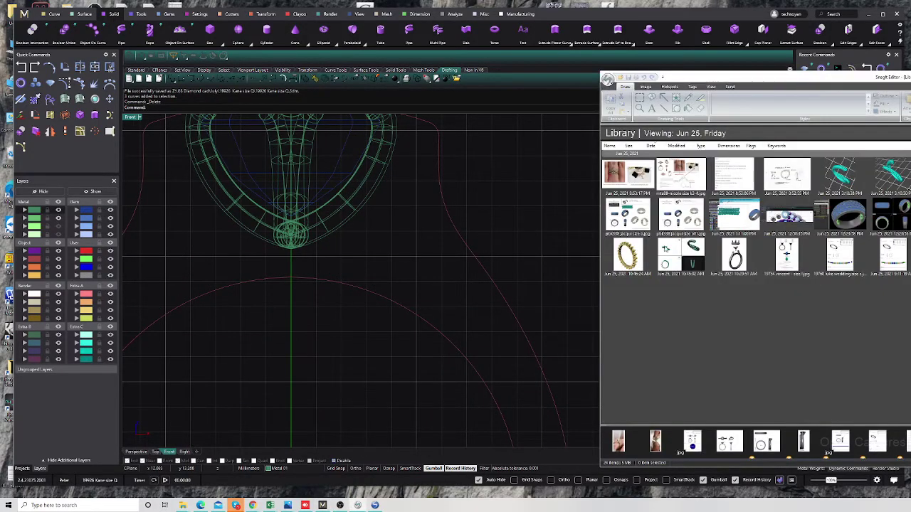
View the ring-on-hand reference photo, shift its window left, then return to MatrixGold
click(618, 442)
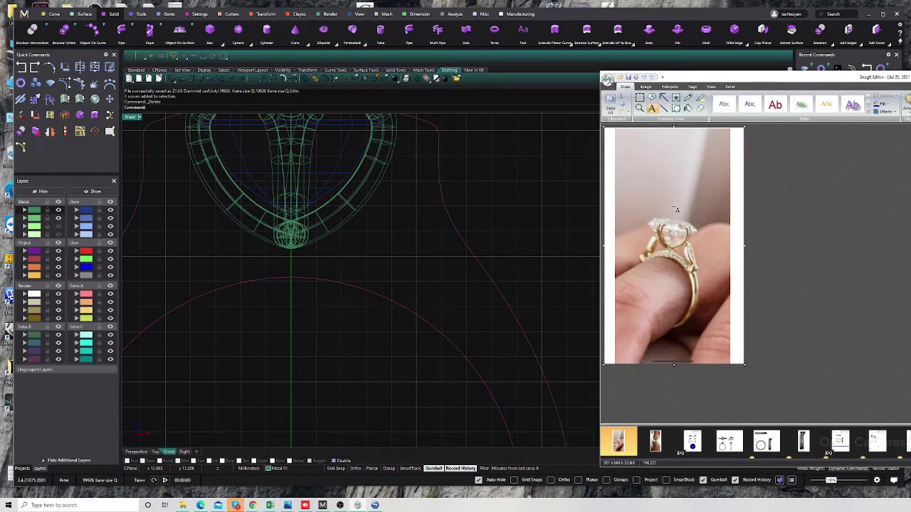
drag(712, 78, 535, 78)
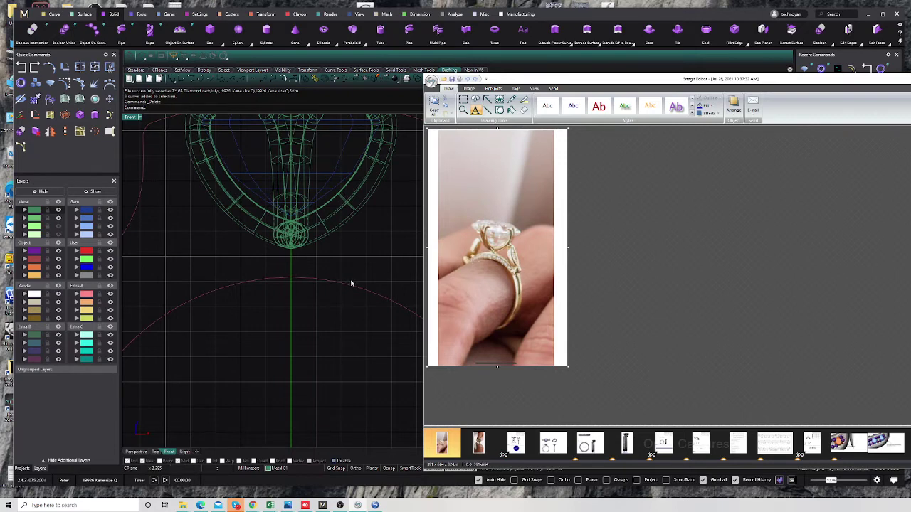
click(352, 282)
scroll(323, 293, up, 1)
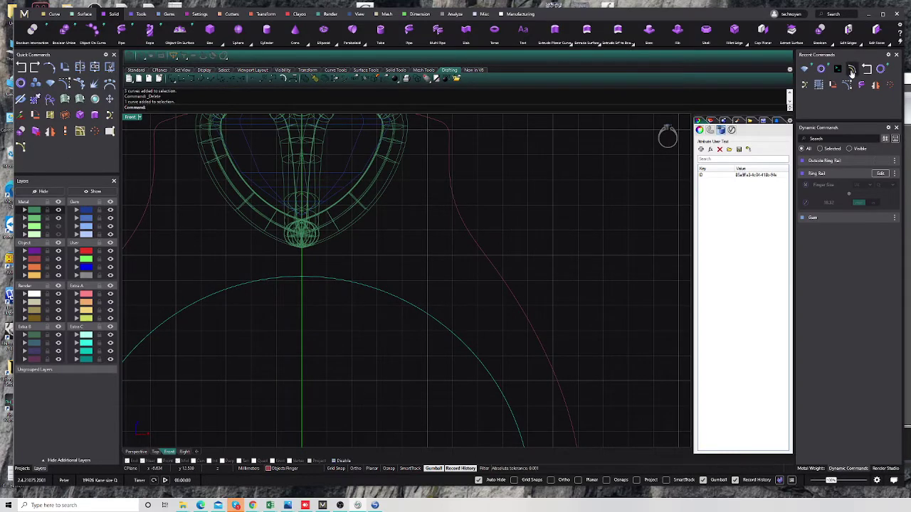
Offset the band circle by 0.35 mm
click(852, 69)
scroll(291, 283, up, 5)
scroll(307, 264, up, 2)
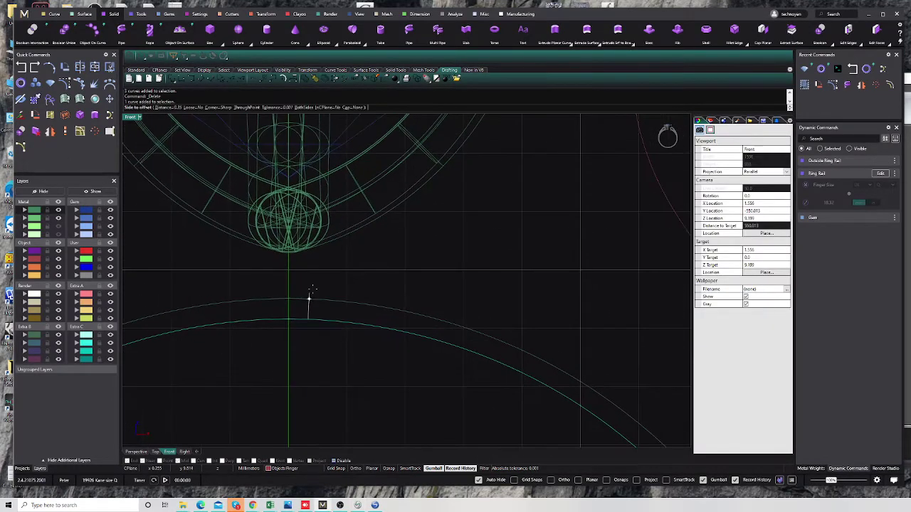
scroll(331, 301, down, 2)
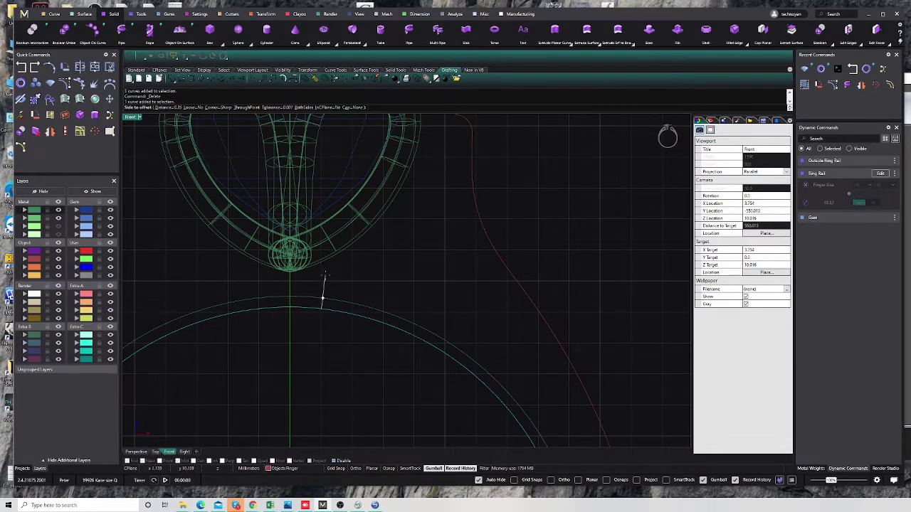
key(Escape)
key(Return)
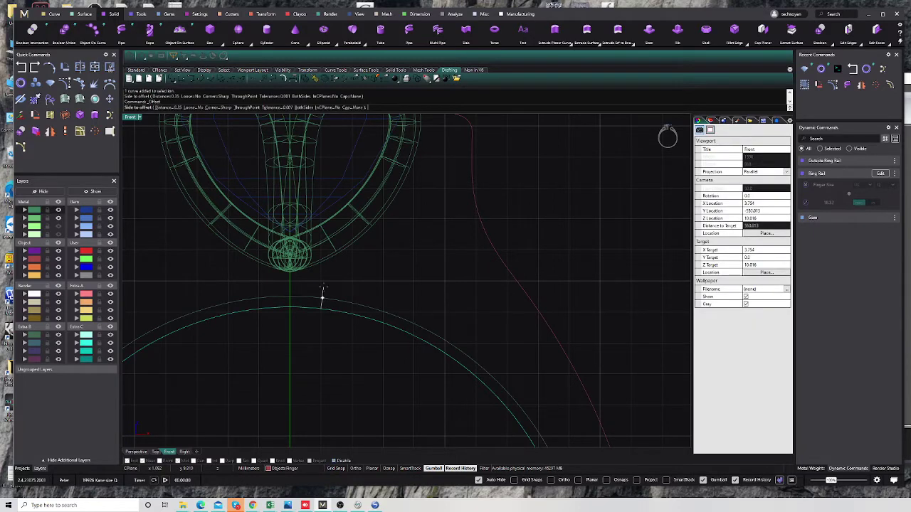
text(0.35)
key(Return)
click(322, 295)
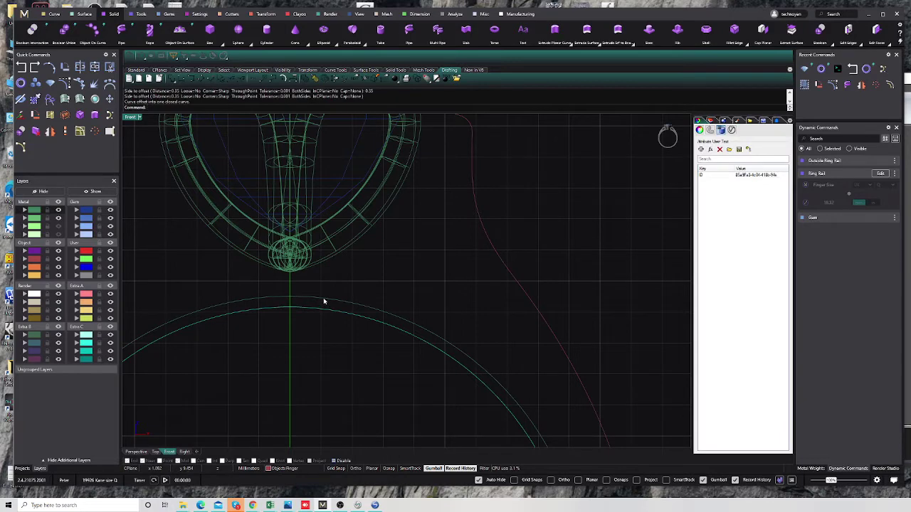
Offset the new curve by 1 mm above it
click(325, 302)
right_drag(306, 308, 318, 311)
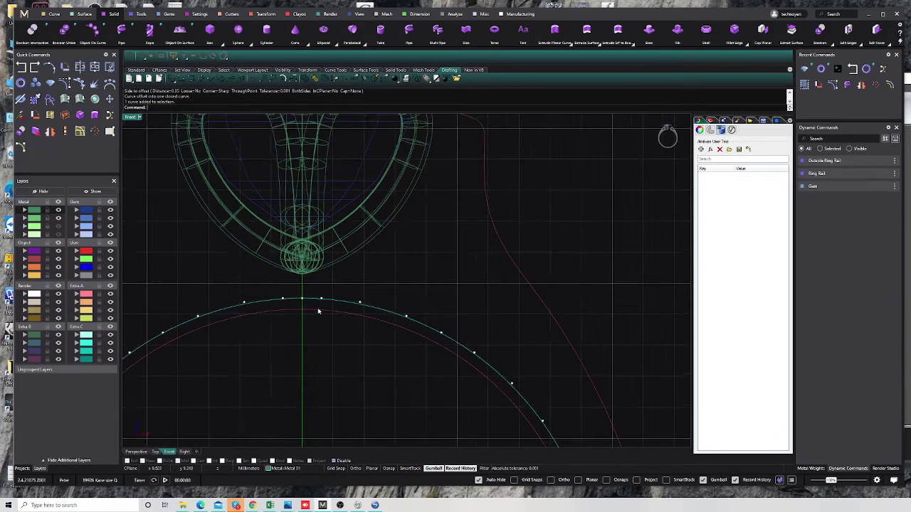
right_click(356, 308)
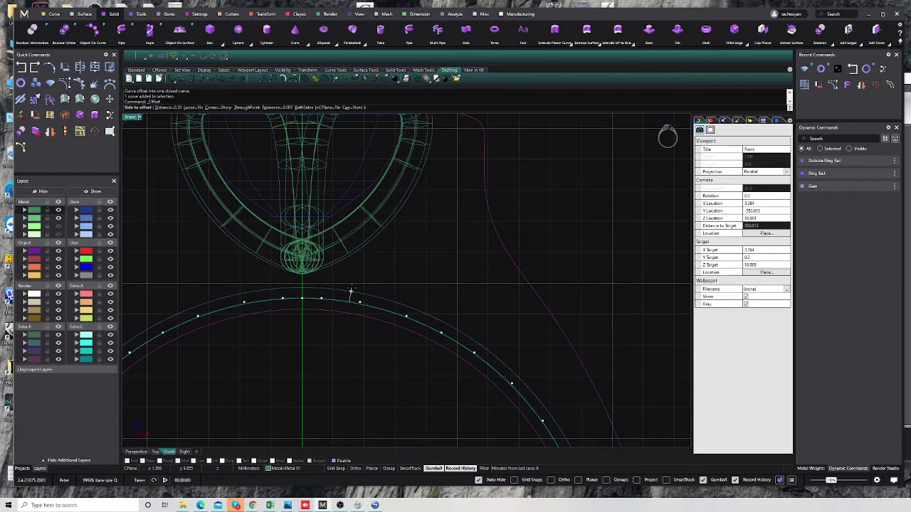
text(1)
key(Return)
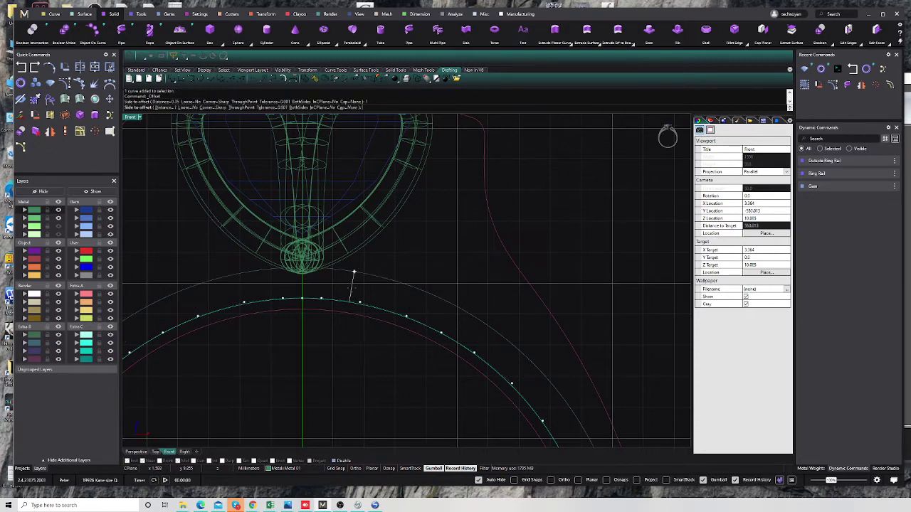
click(355, 274)
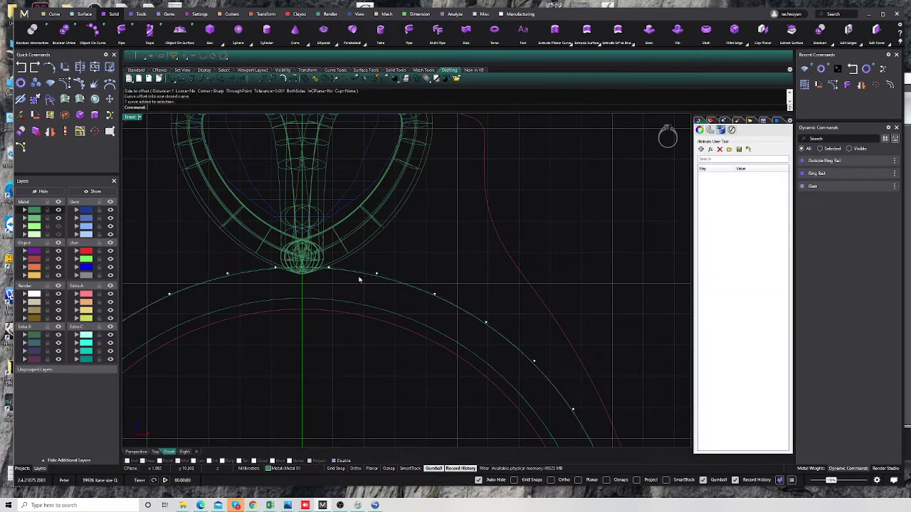
right_drag(322, 301, 328, 325)
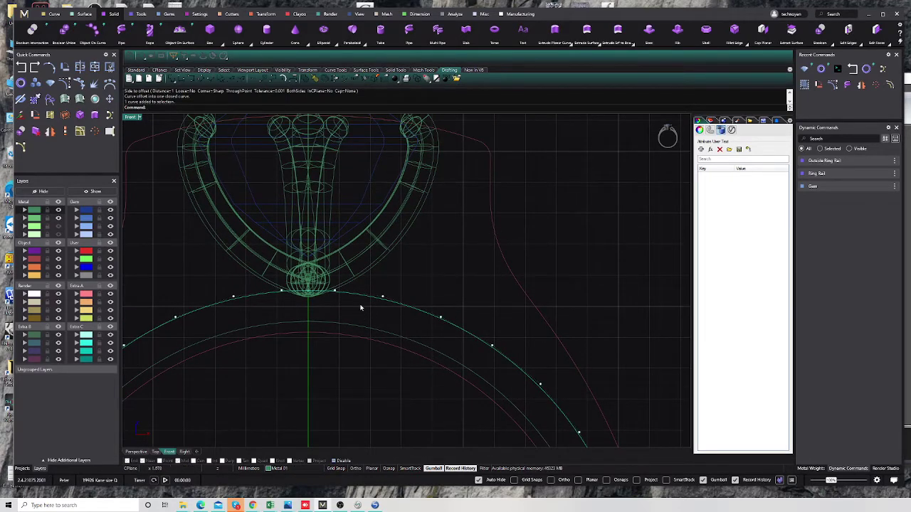
click(338, 353)
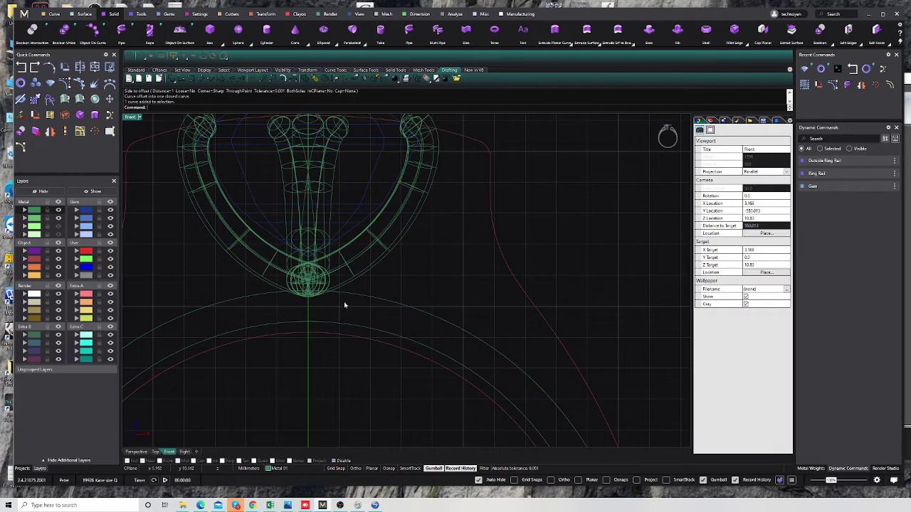
Offset the outer arc by 0.35 mm and window-select the ring head objects
click(342, 327)
click(338, 355)
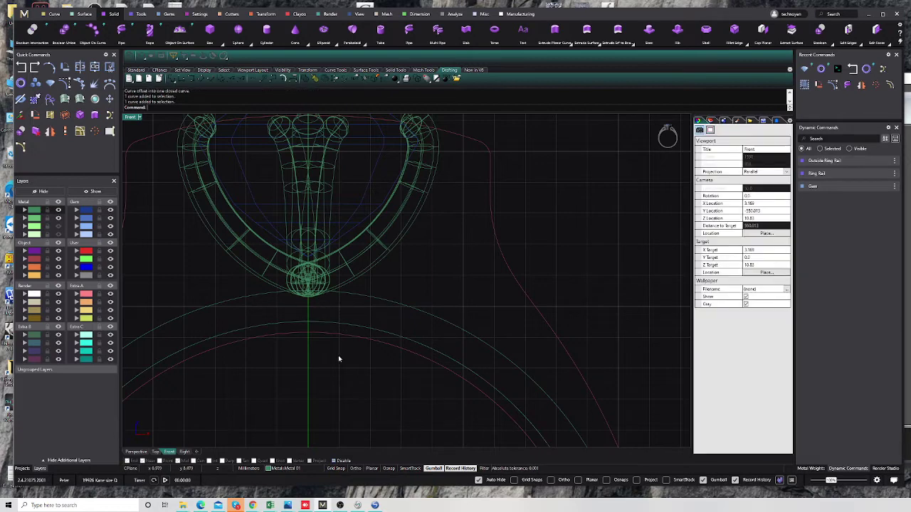
scroll(361, 291, up, 2)
scroll(361, 291, up, 2)
click(366, 298)
key(Return)
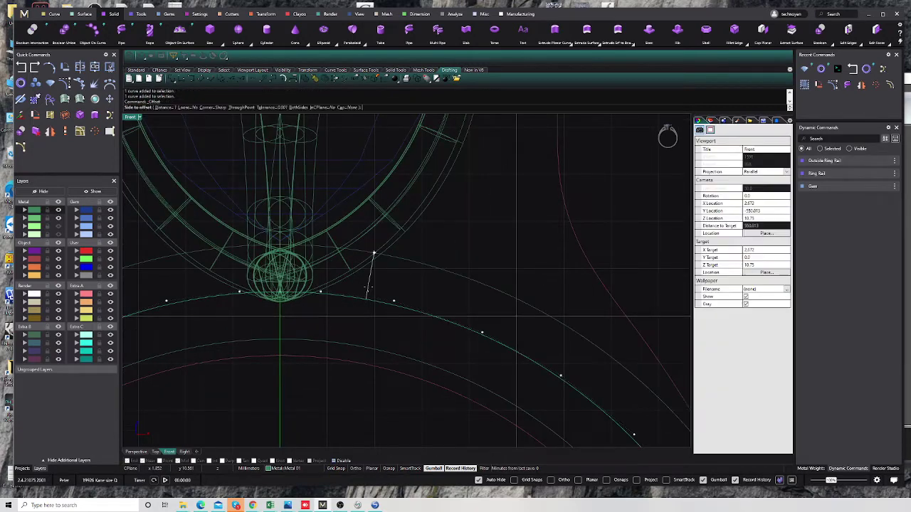
text(0.35)
key(Return)
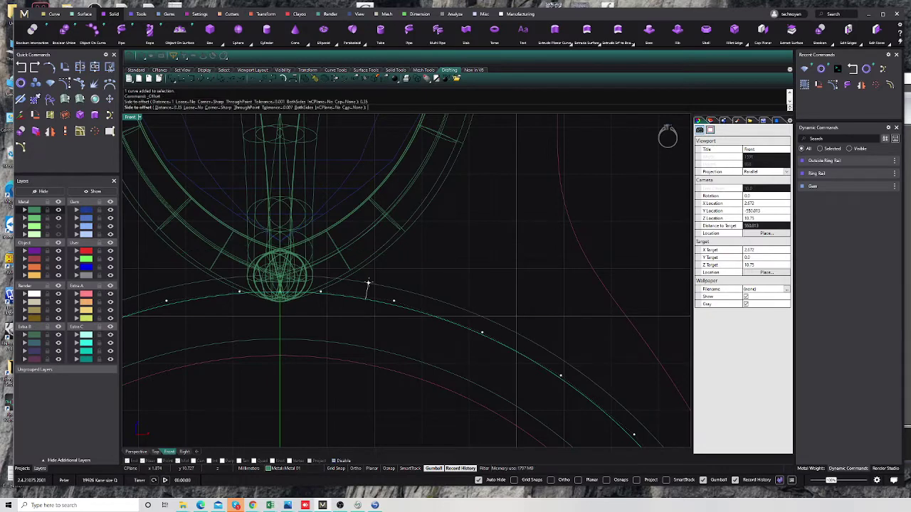
click(368, 283)
scroll(368, 286, down, 3)
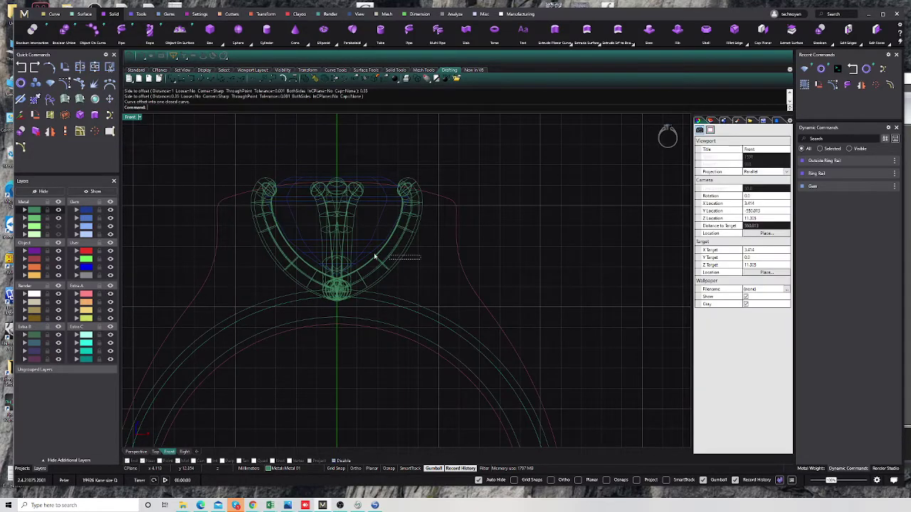
drag(416, 258, 258, 220)
Move the ring head 0.577 mm onto the new band outline, accepting the history warning
drag(336, 214, 339, 206)
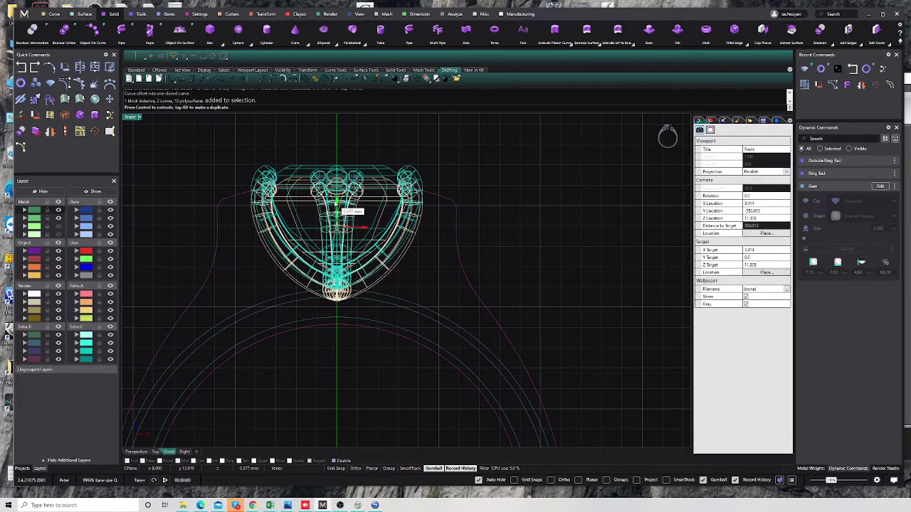
drag(338, 206, 339, 207)
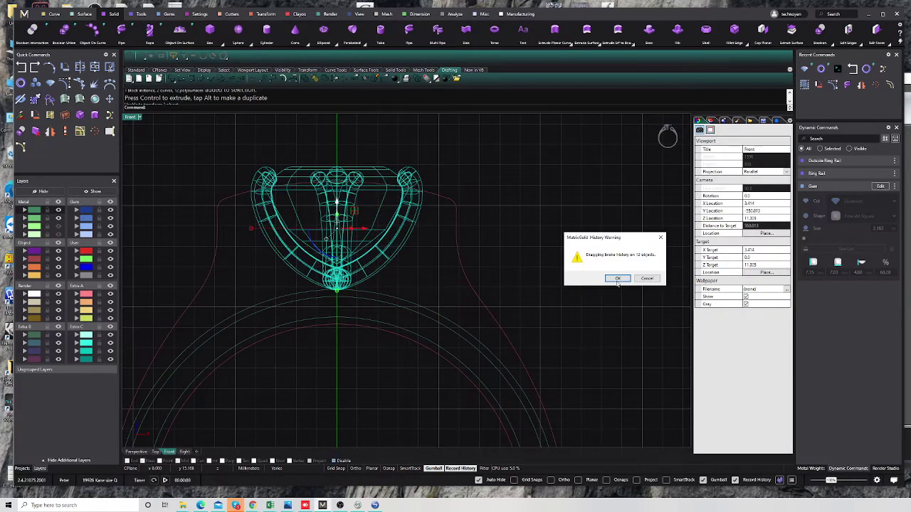
click(618, 278)
Measure the ring head's height as 7.76 mm with a dimension, without placing it
key(Escape)
click(171, 78)
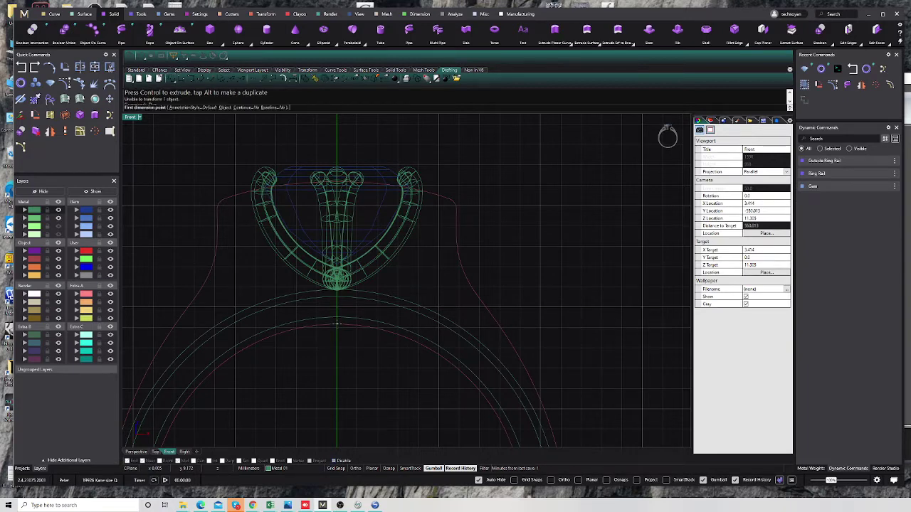
click(338, 324)
click(336, 167)
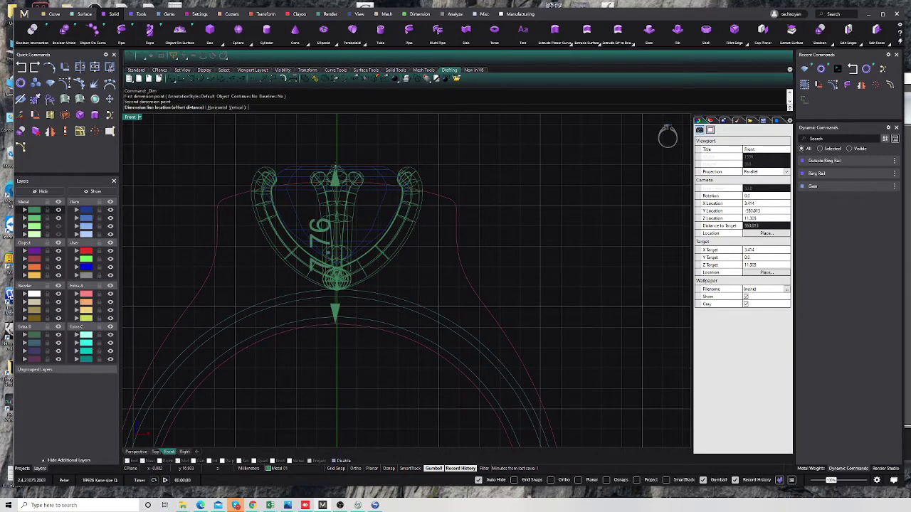
scroll(239, 192, down, 3)
right_drag(212, 210, 232, 202)
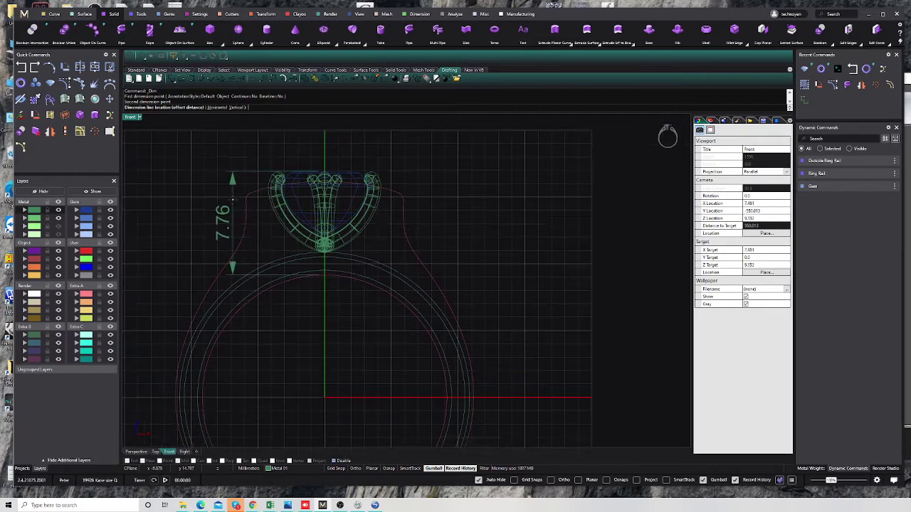
key(Escape)
right_drag(342, 206, 322, 258)
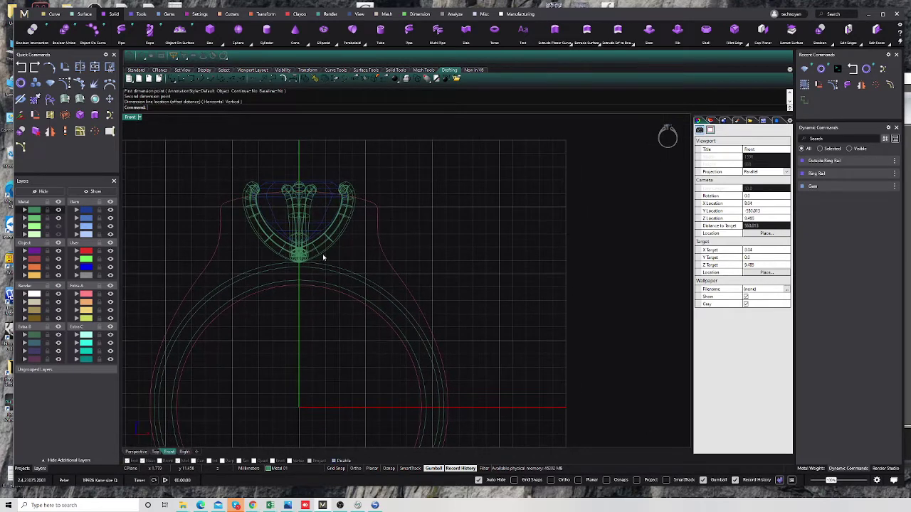
click(378, 237)
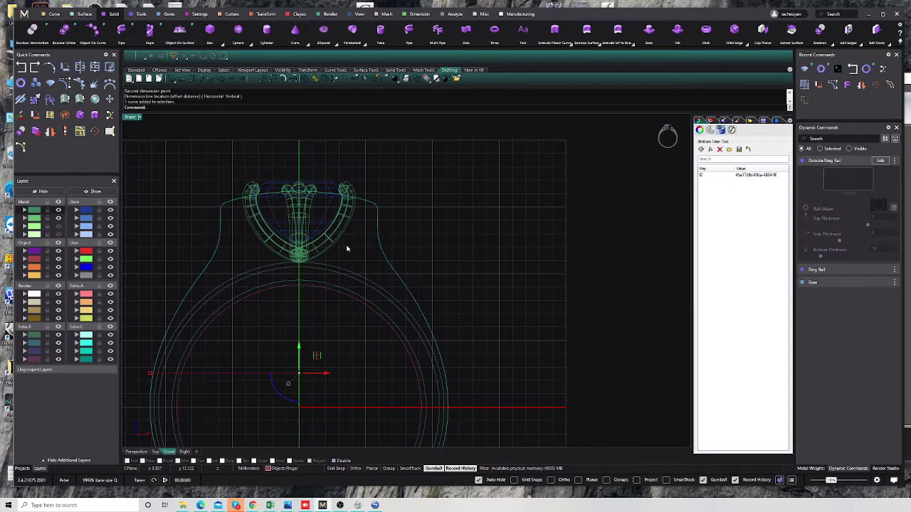
Reselect the outer rail and open its Outside Ring Rail parameters (top 7, side 2)
right_drag(346, 248, 314, 203)
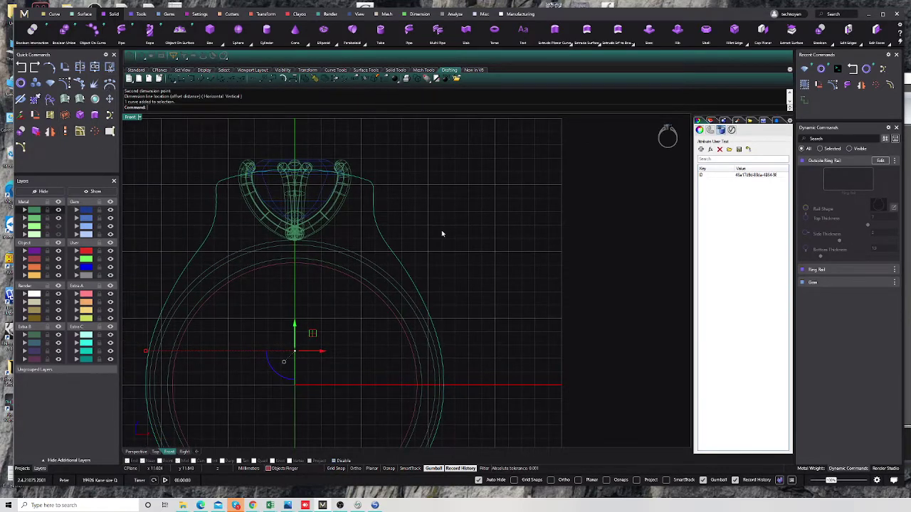
click(389, 254)
scroll(404, 265, down, 2)
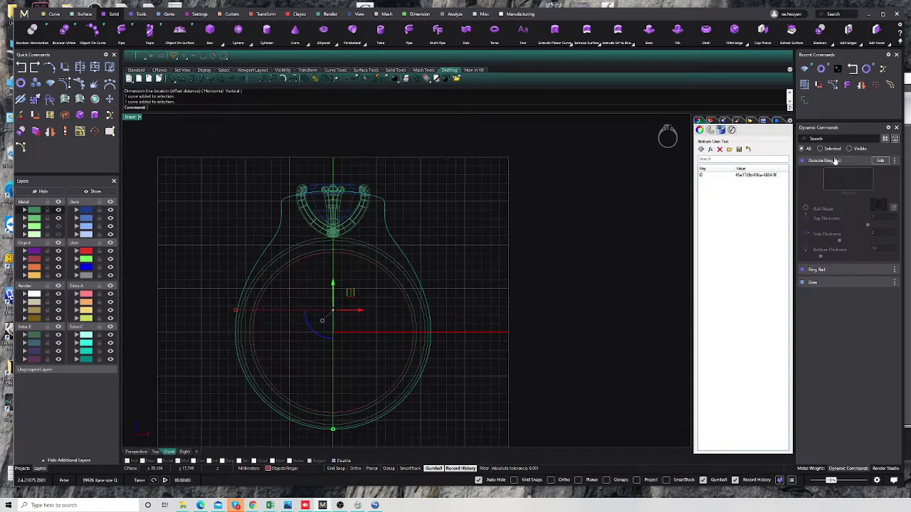
click(880, 160)
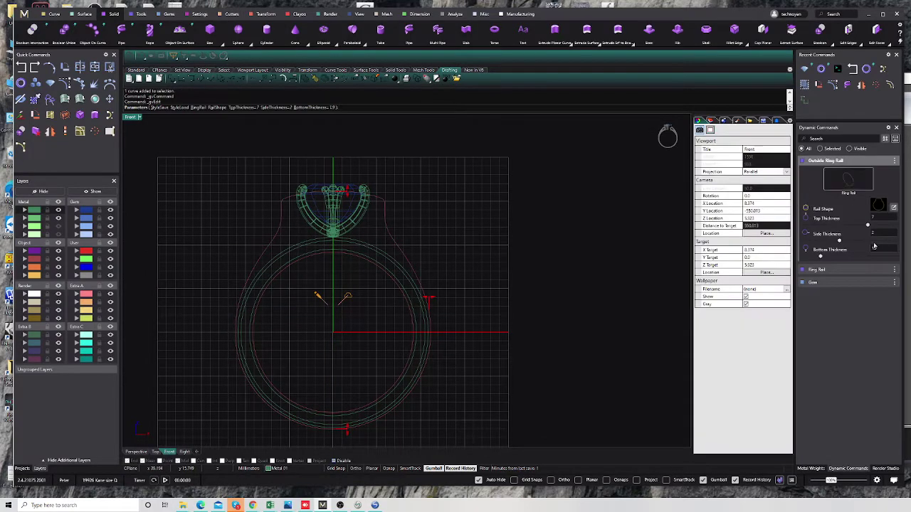
mouse_move(346, 429)
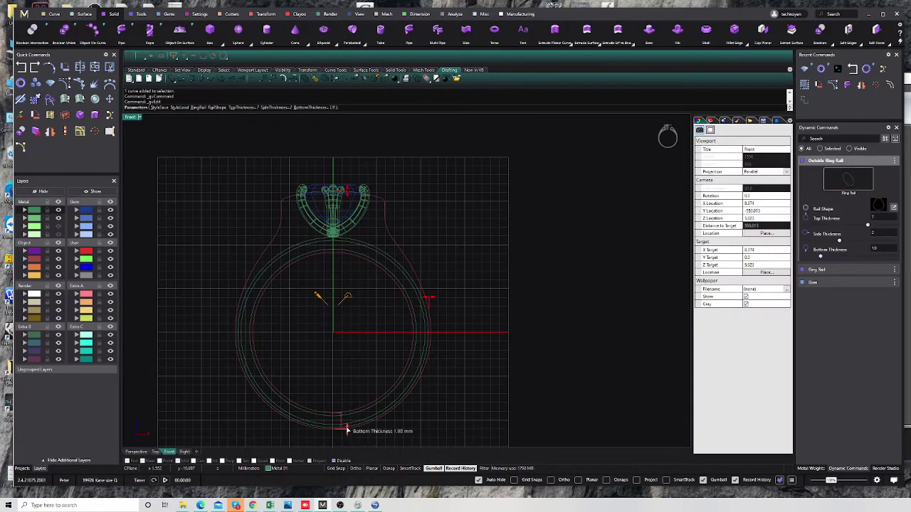
scroll(345, 430, up, 3)
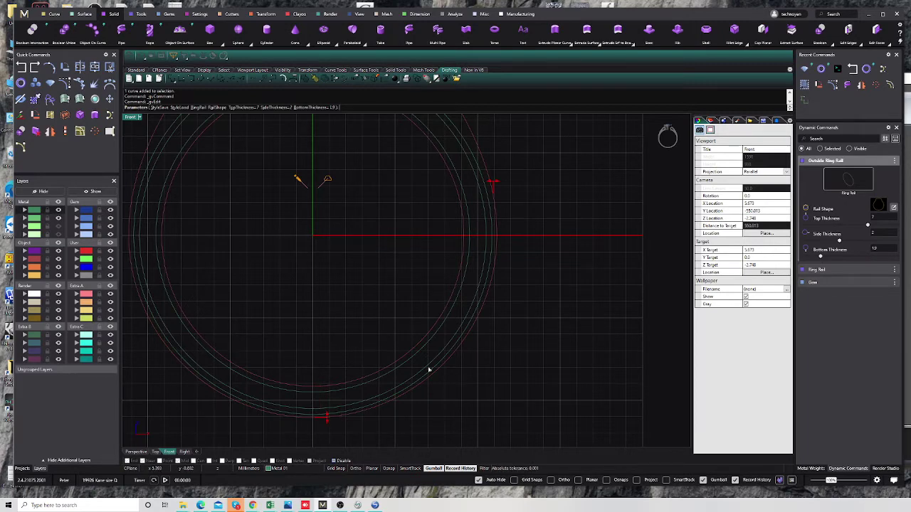
scroll(425, 316, down, 1)
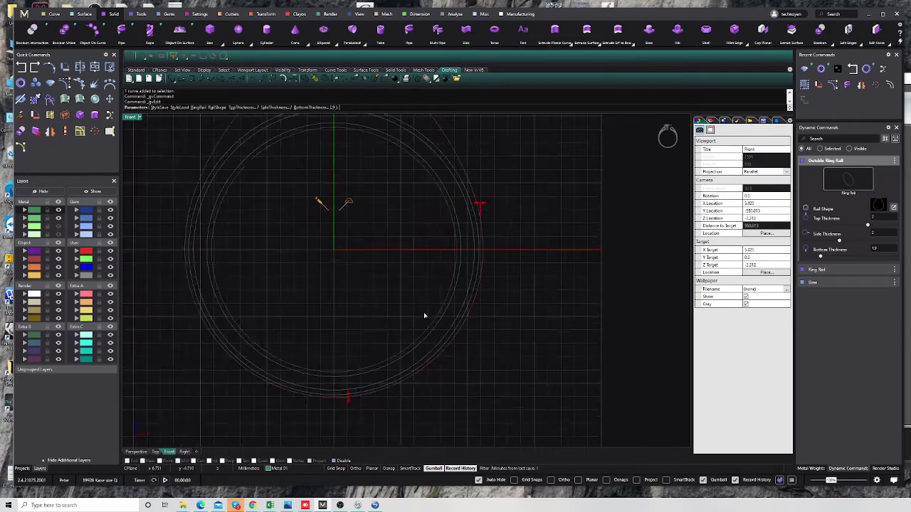
scroll(417, 296, down, 1)
scroll(385, 203, down, 1)
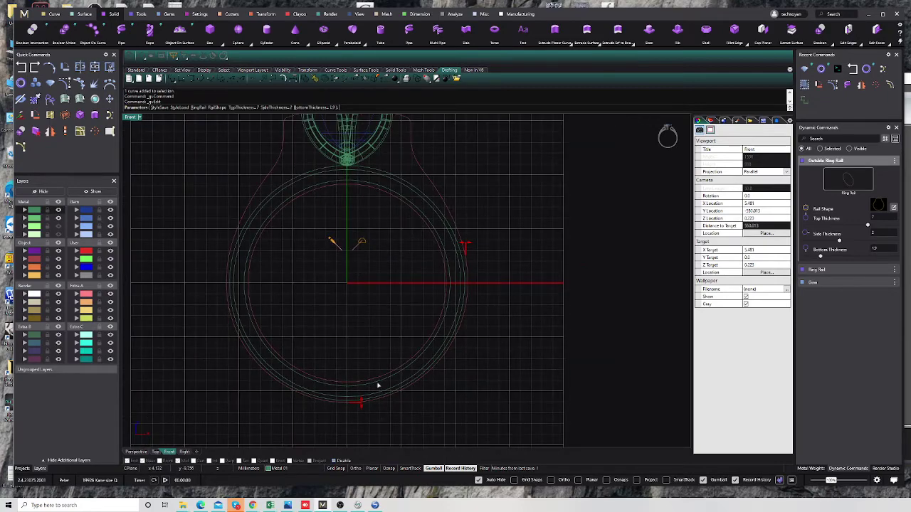
scroll(378, 385, up, 5)
scroll(357, 400, down, 1)
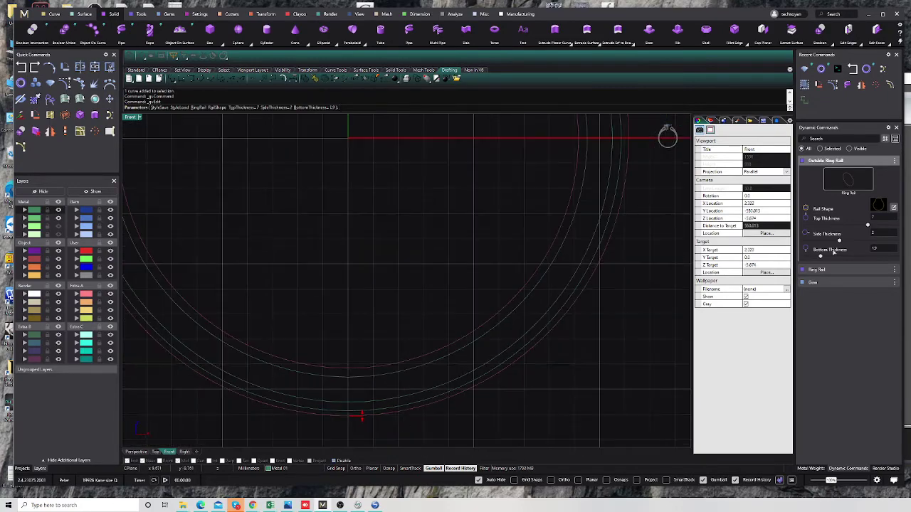
Set the ring rail's bottom thickness to 1.9 and finish the command
click(880, 249)
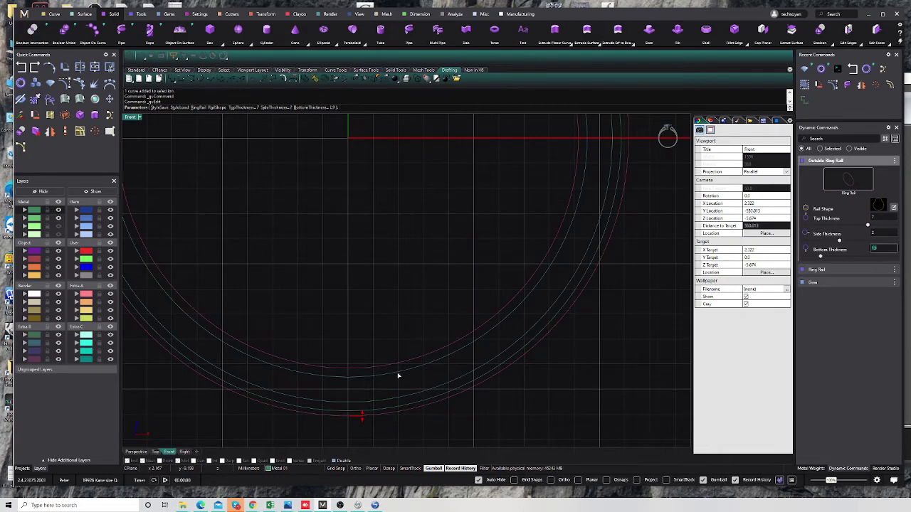
scroll(368, 370, down, 3)
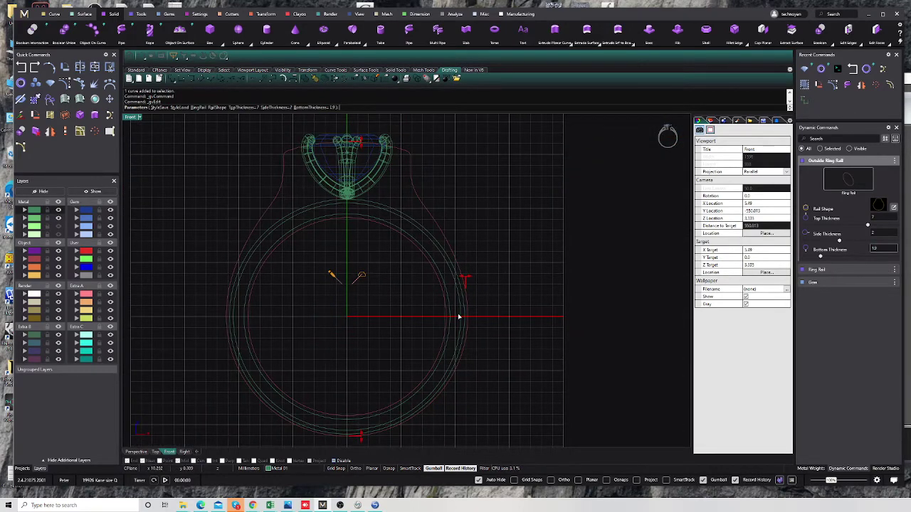
key(Return)
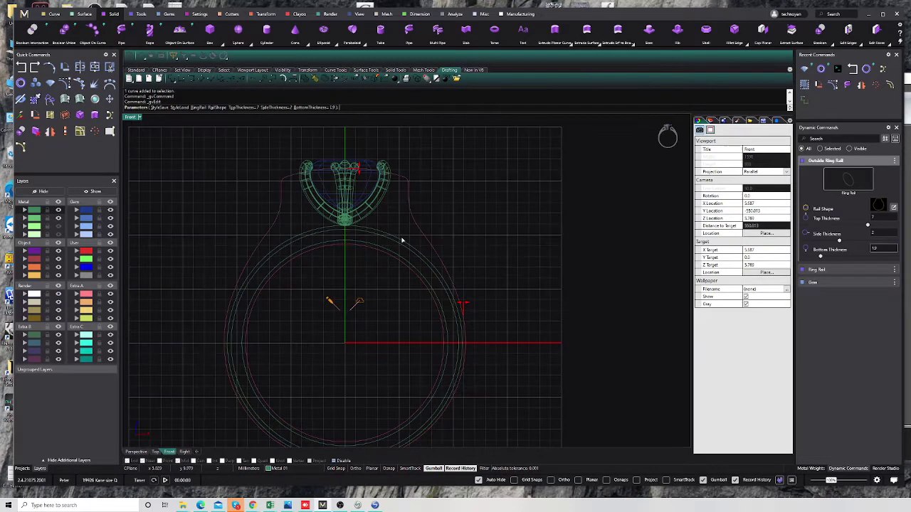
click(413, 222)
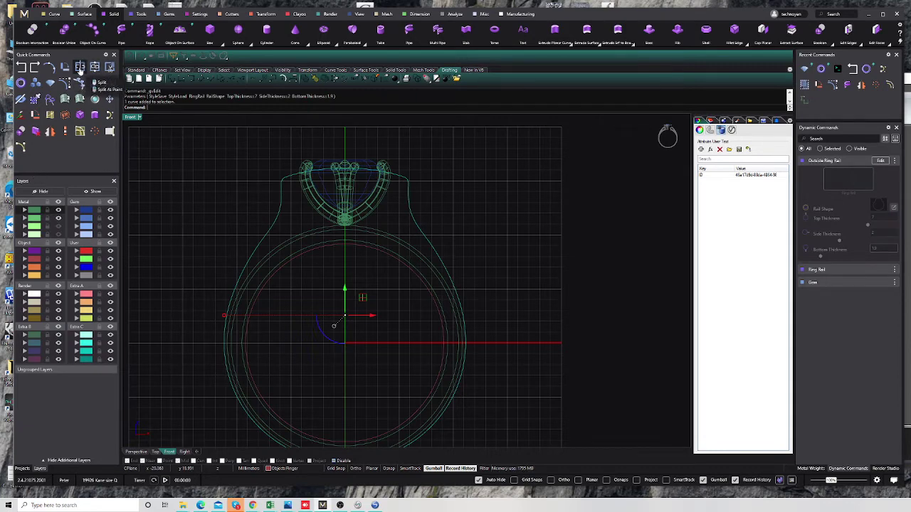
Split the outer rail beside the head and at the bottom, deleting the left half
click(80, 68)
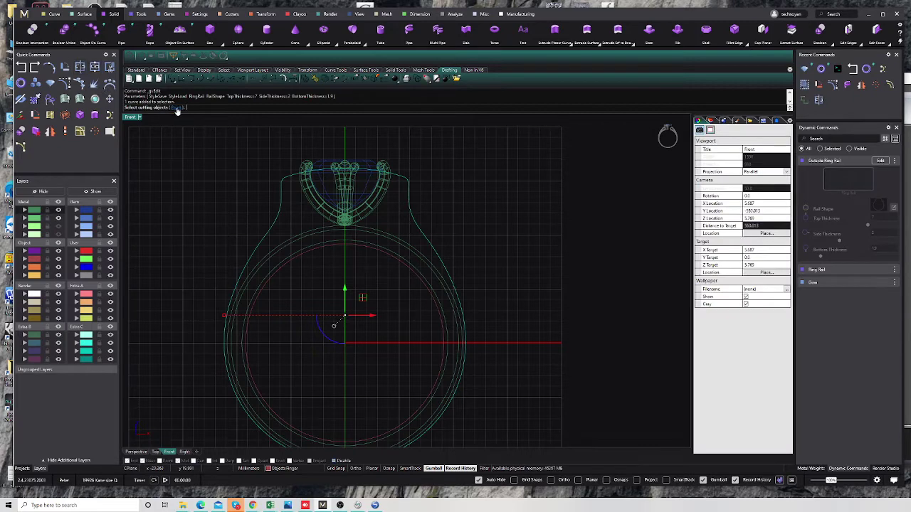
click(406, 189)
scroll(406, 189, down, 3)
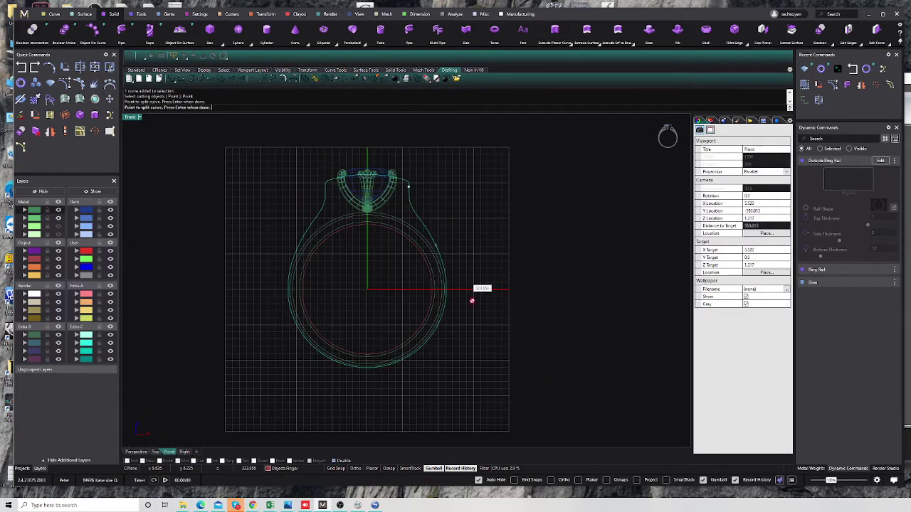
click(365, 368)
key(Return)
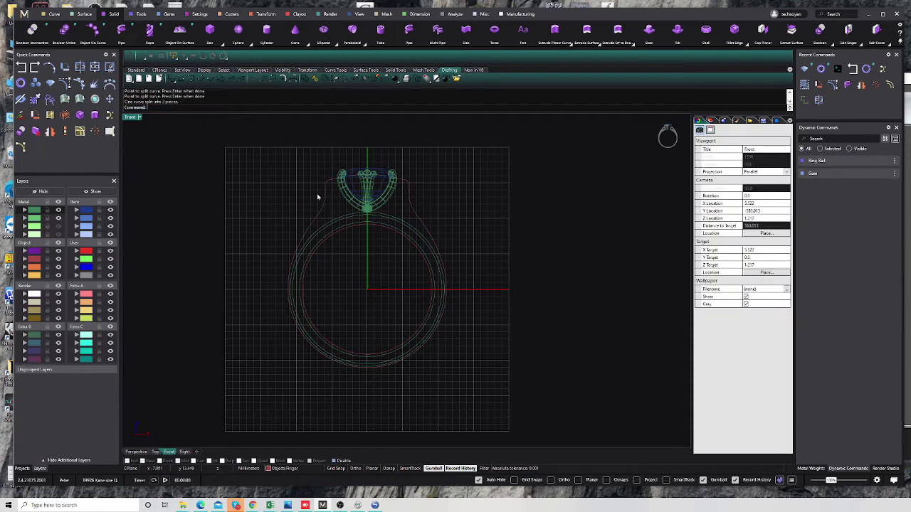
click(319, 212)
key(Delete)
Move the right half's top control points left so they meet the head
drag(427, 213, 409, 184)
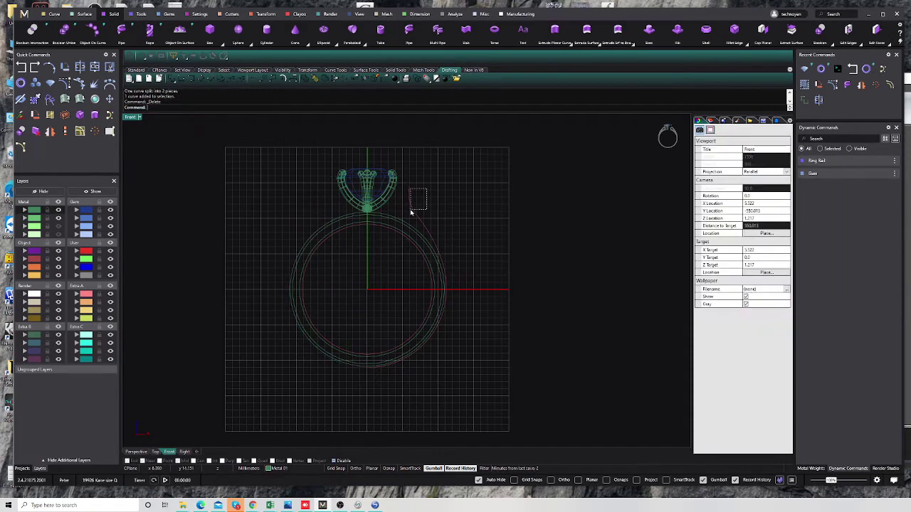
scroll(407, 190, up, 4)
click(412, 189)
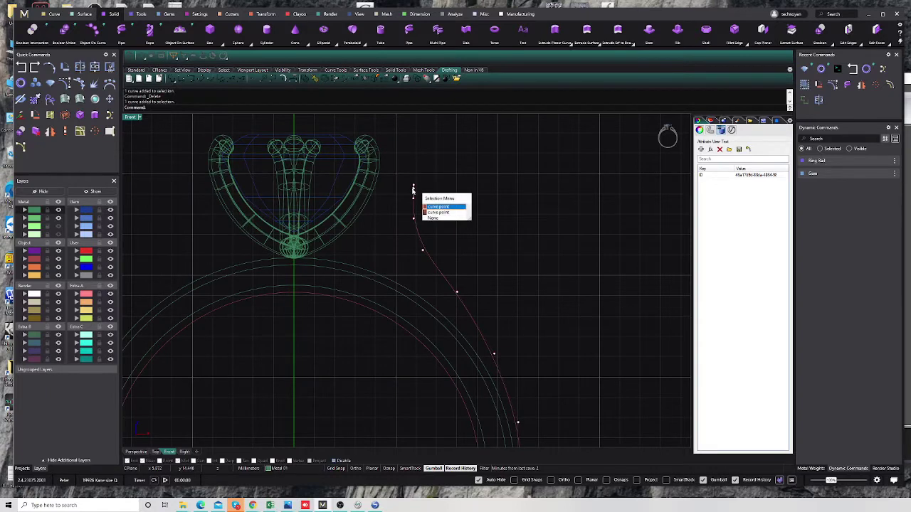
click(434, 205)
drag(405, 169, 437, 251)
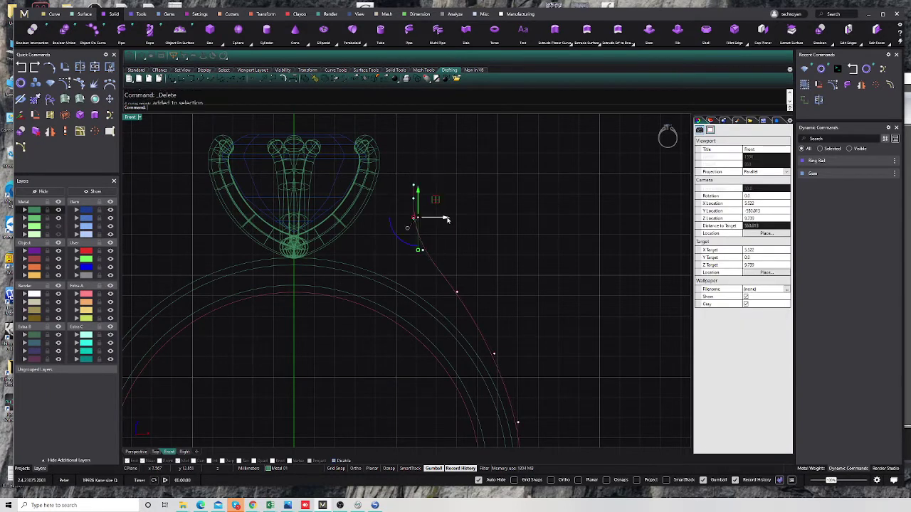
drag(447, 220, 417, 217)
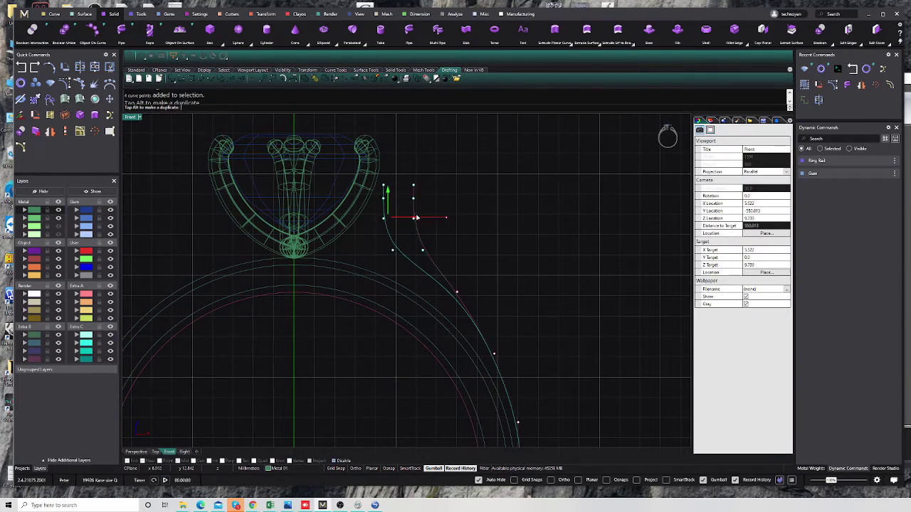
drag(417, 218, 414, 214)
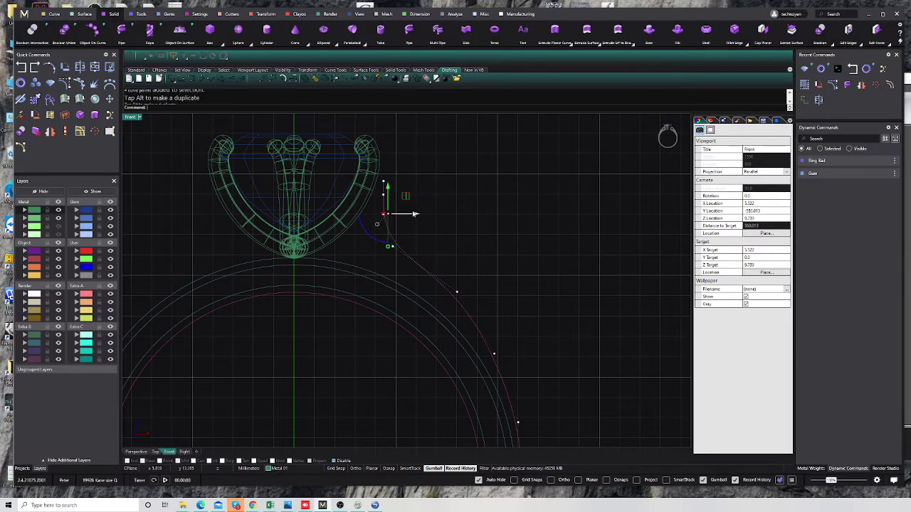
Reposition the middle and lower control points so the curve flares into the band
click(390, 246)
mouse_move(390, 247)
mouse_down()
mouse_move(424, 261)
mouse_move(415, 267)
mouse_up()
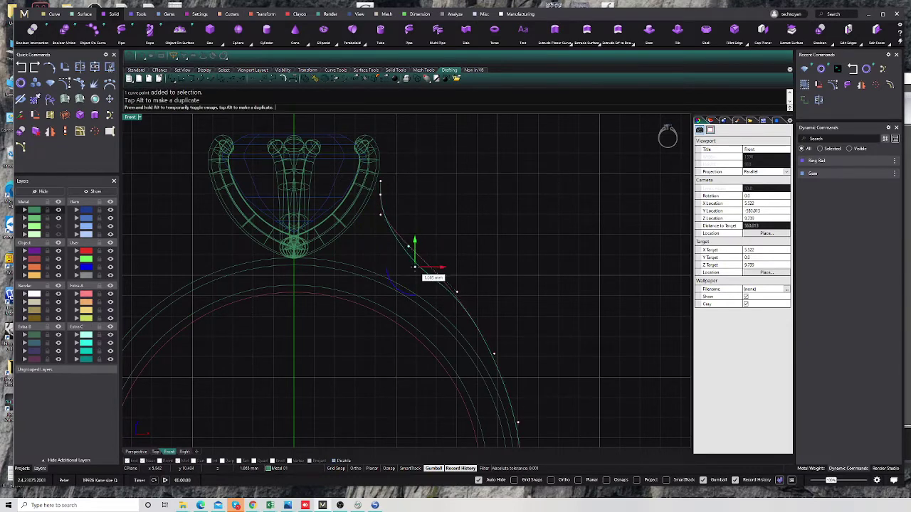
click(381, 213)
drag(381, 213, 385, 226)
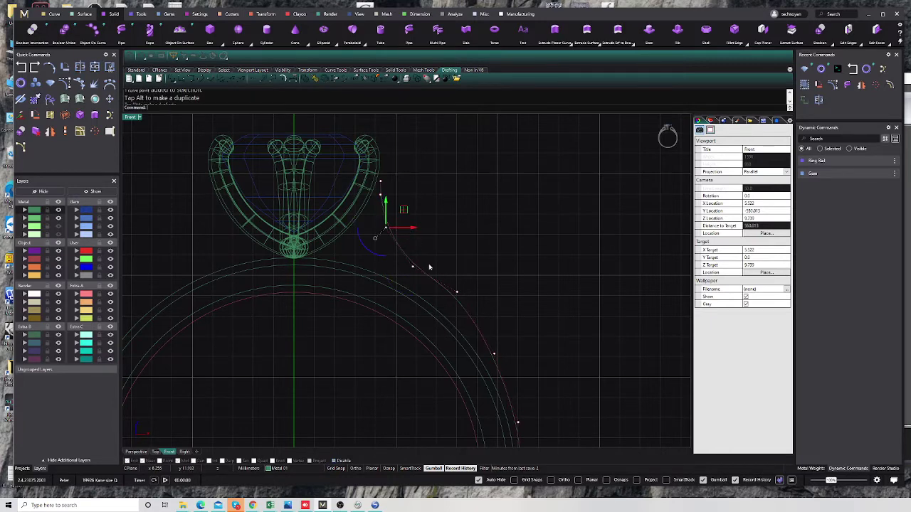
click(457, 293)
drag(458, 293, 460, 284)
key(Escape)
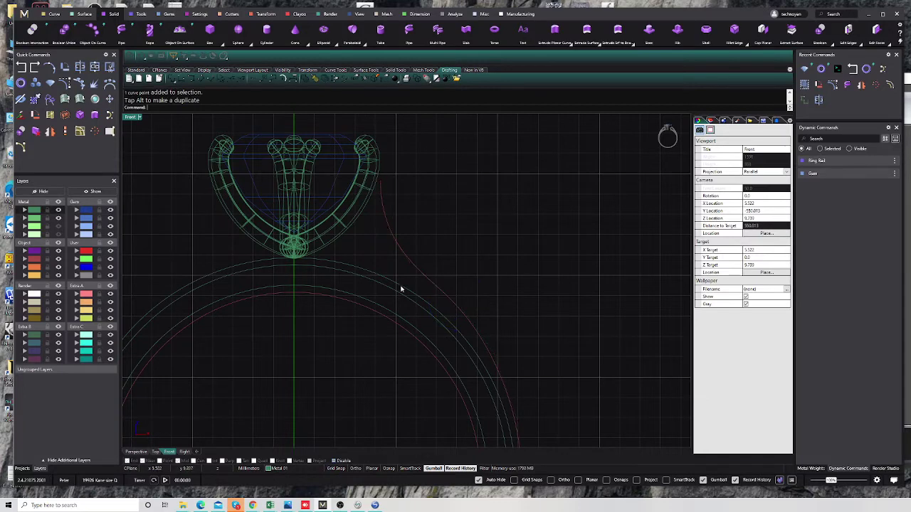
Fine-tune one more curve point, finish point editing, and bring up the reference photo
click(408, 265)
scroll(413, 266, down, 3)
scroll(414, 274, up, 1)
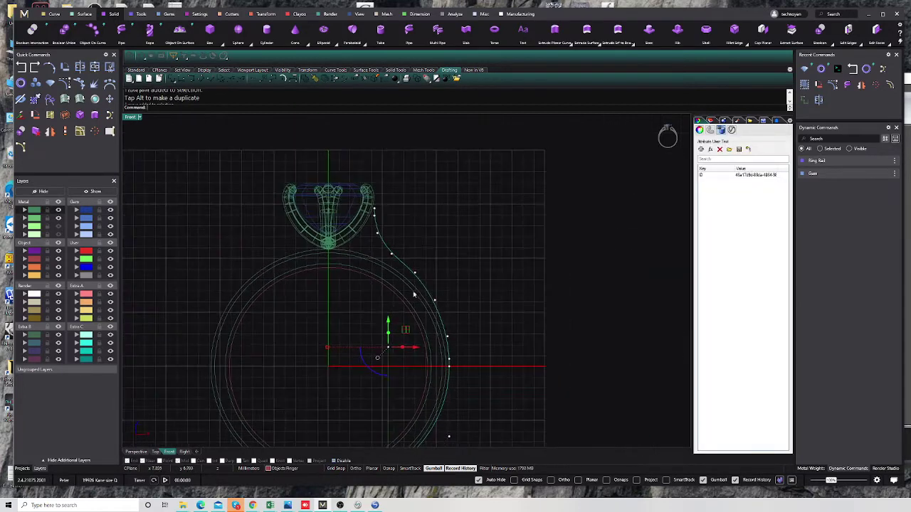
scroll(414, 278, up, 4)
mouse_move(427, 288)
mouse_down()
mouse_move(406, 244)
mouse_move(416, 264)
mouse_up()
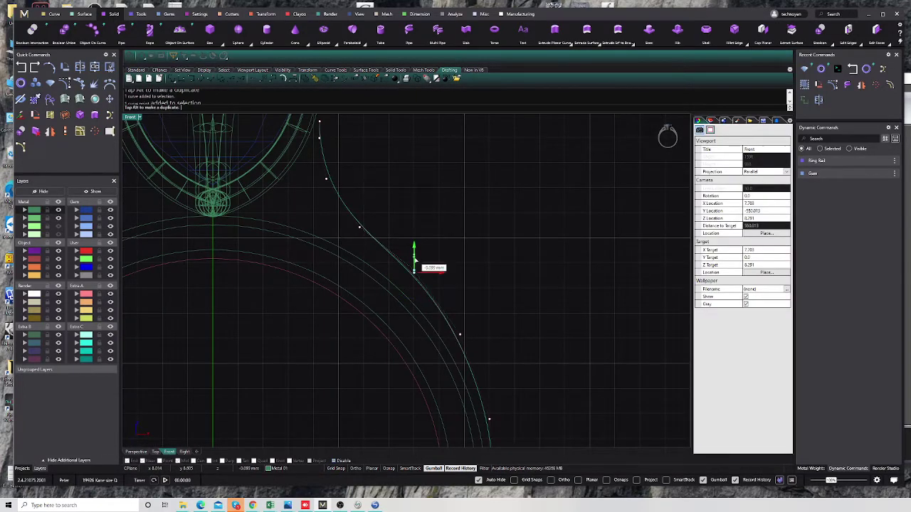
scroll(416, 264, down, 1)
scroll(376, 270, down, 1)
scroll(363, 270, down, 1)
key(Escape)
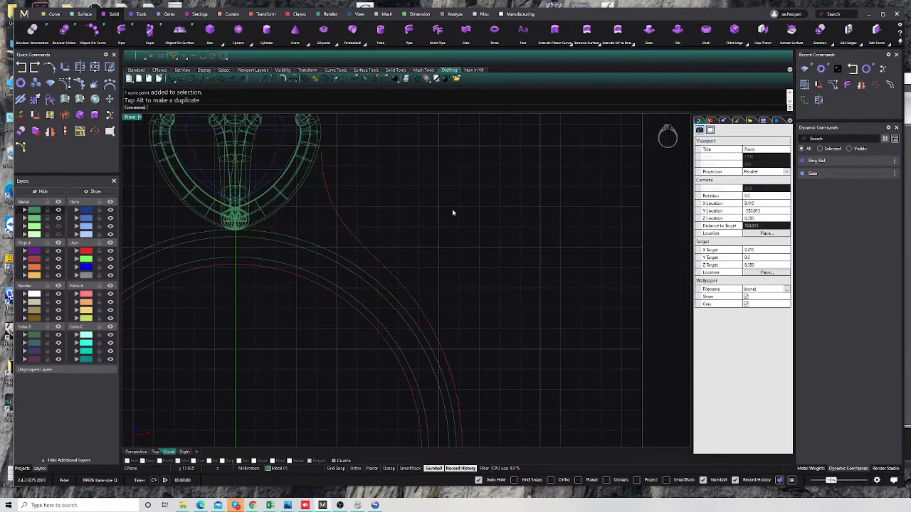
scroll(358, 255, down, 1)
right_drag(321, 251, 328, 261)
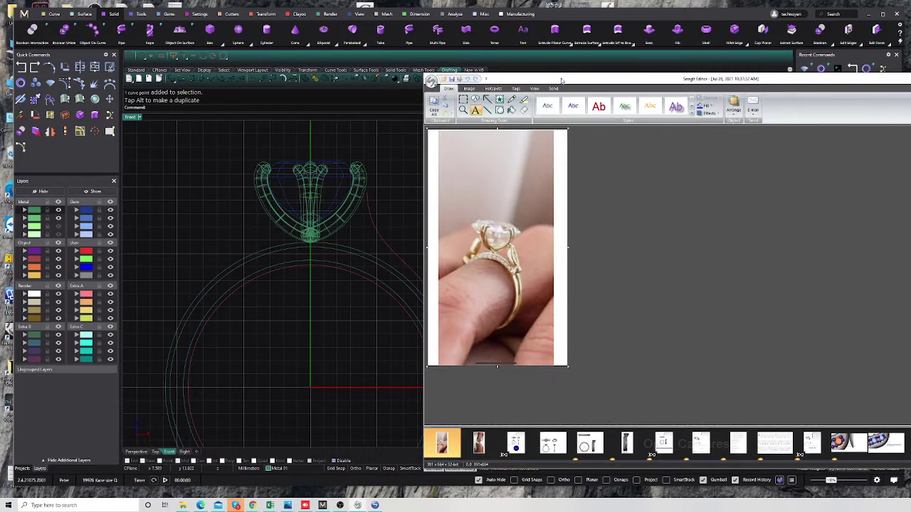
drag(564, 80, 455, 86)
Zoom in on the gold ring reference photo in Snagit, inspect it, then close it
click(356, 116)
click(481, 192)
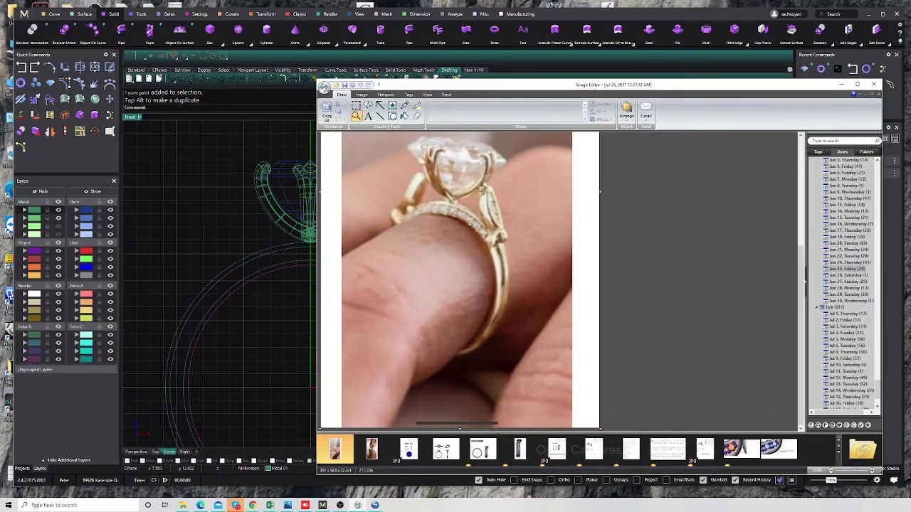
scroll(481, 192, up, 2)
scroll(493, 232, up, 1)
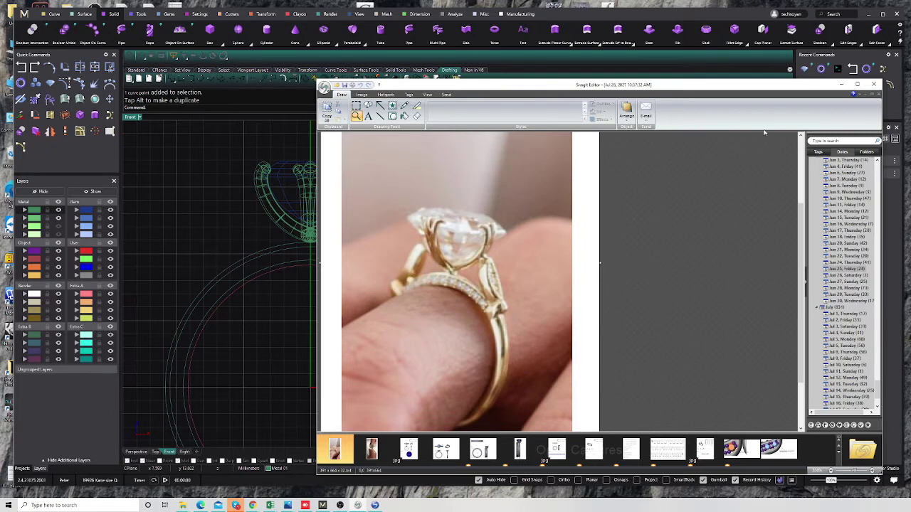
click(840, 84)
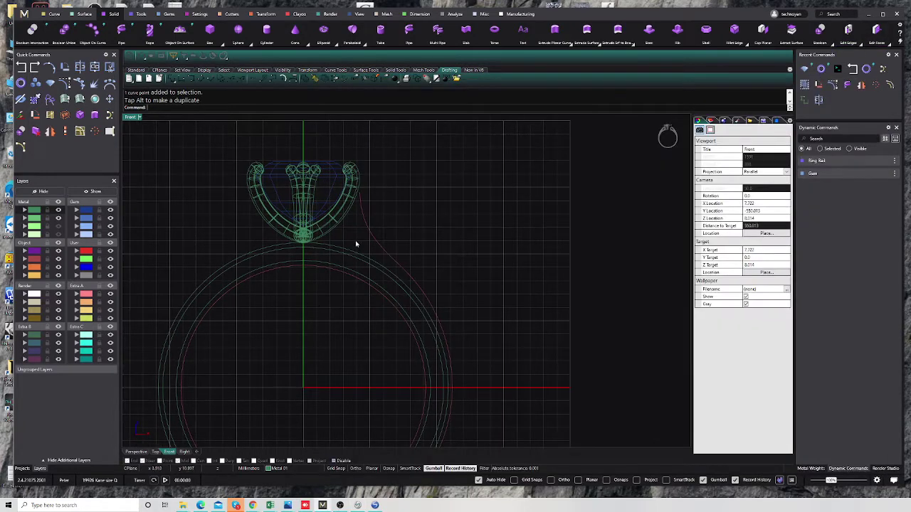
Add a Diamond Round gem at size 0.003 and move it up below the head
scroll(315, 260, up, 2)
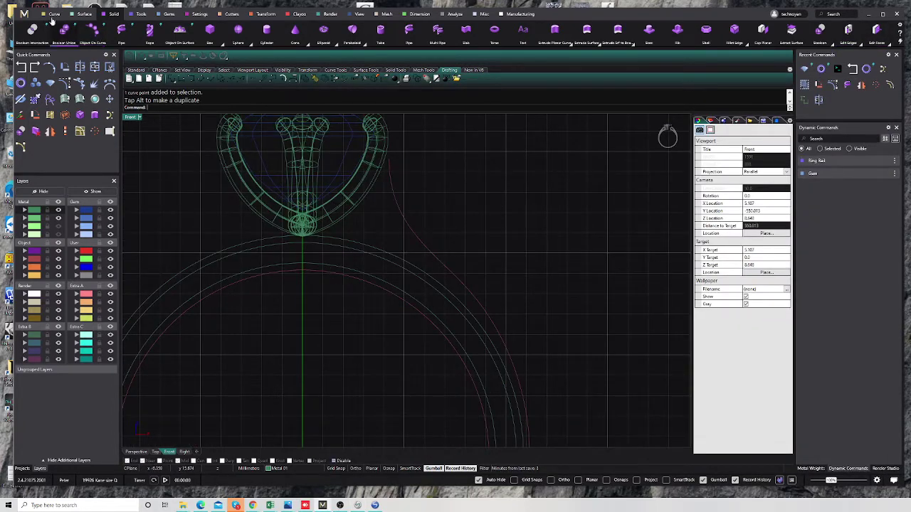
click(50, 83)
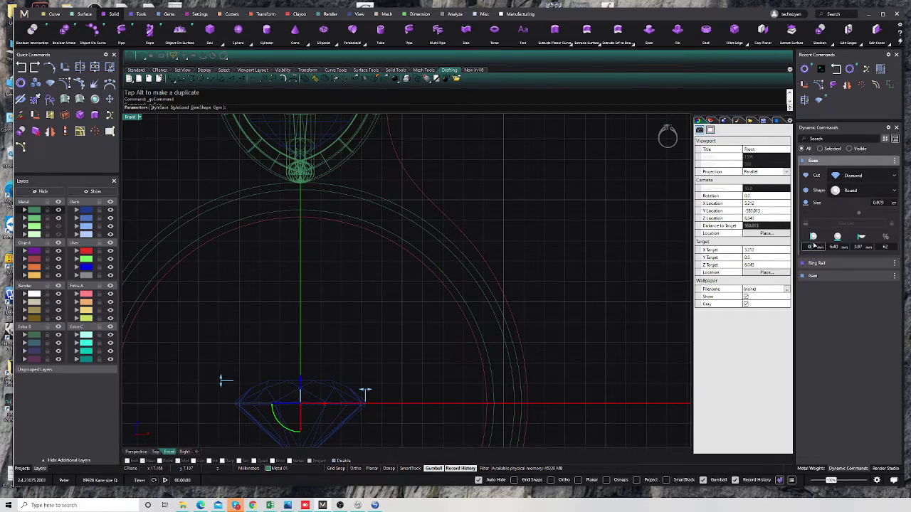
click(813, 246)
drag(814, 246, 776, 218)
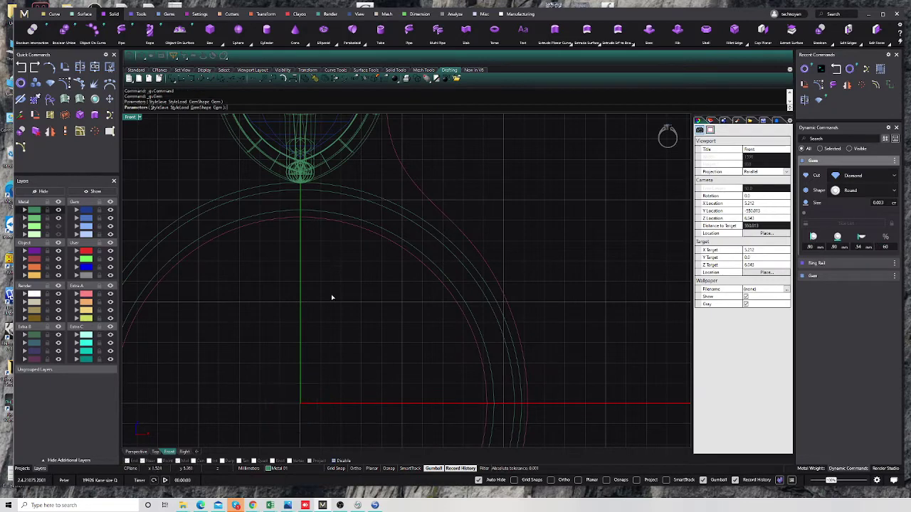
click(304, 410)
drag(299, 380, 299, 175)
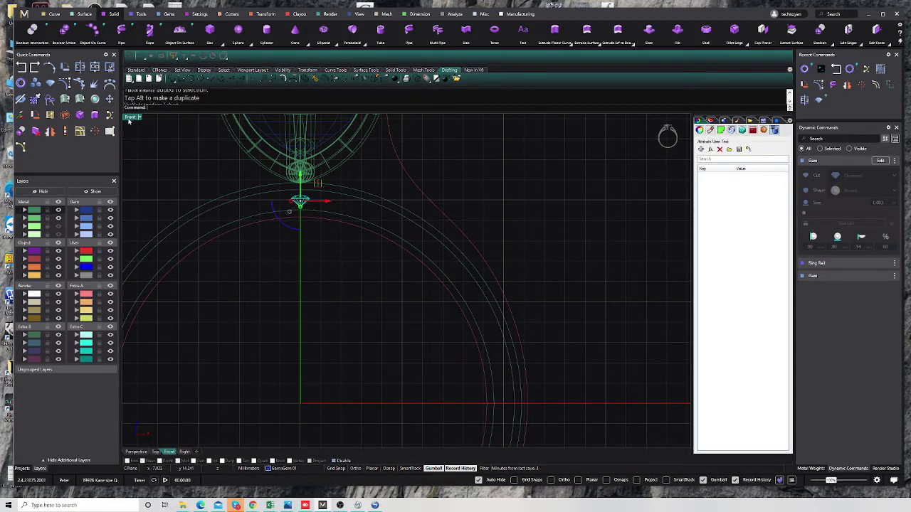
Check the small gem's placement in the four-view layout and the enlarged front view
double_click(128, 118)
scroll(559, 384, up, 2)
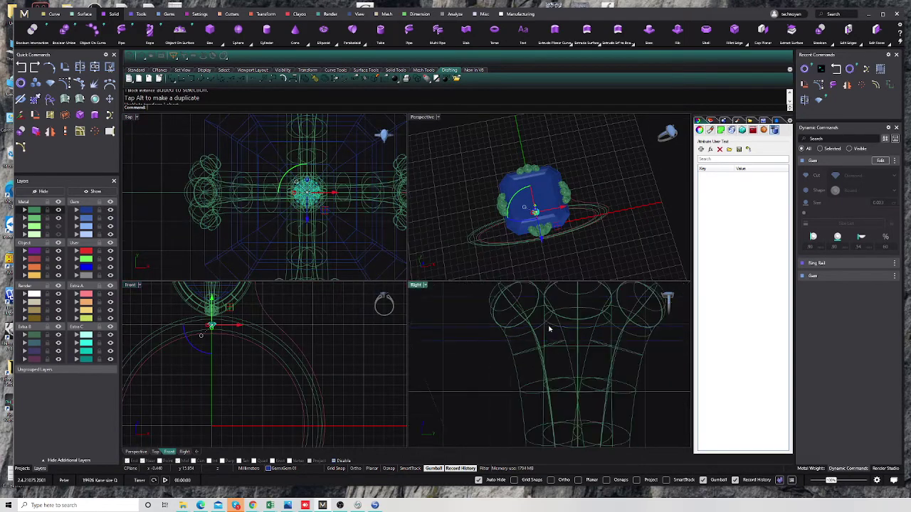
scroll(558, 399, up, 2)
scroll(550, 328, up, 2)
scroll(559, 395, up, 2)
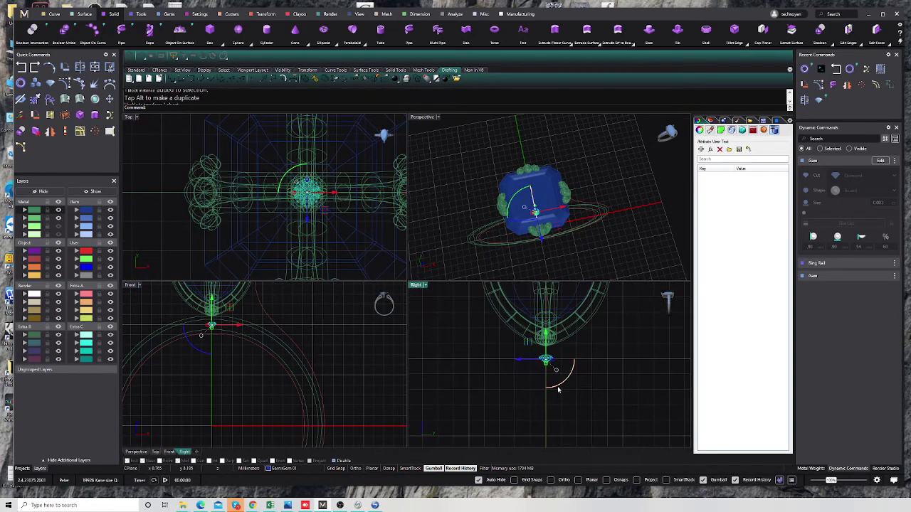
drag(559, 390, 575, 358)
click(253, 385)
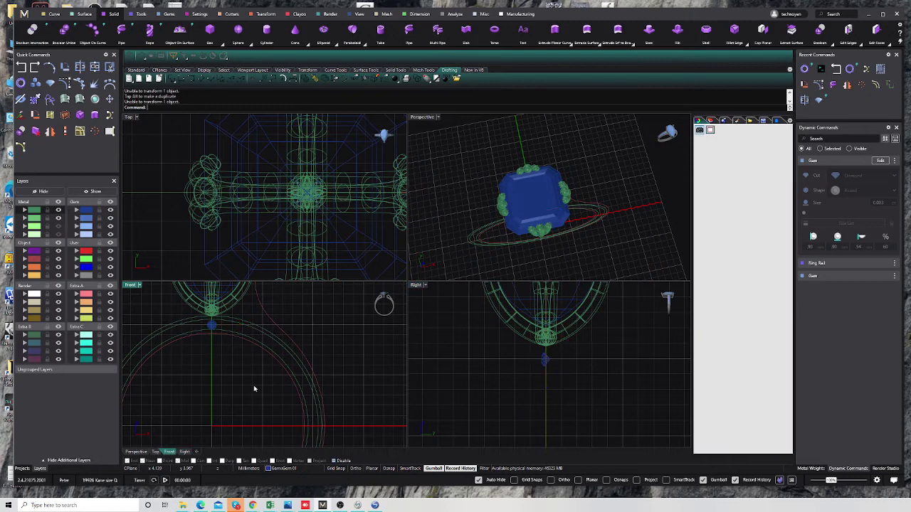
double_click(131, 288)
scroll(297, 235, up, 2)
click(296, 250)
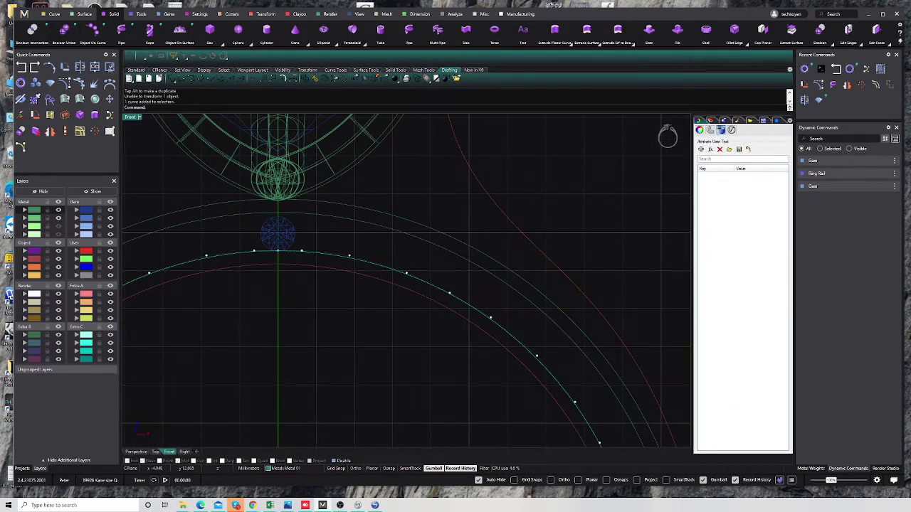
Offset the band curve to the inside and remove the loose round test gem
click(878, 86)
click(351, 246)
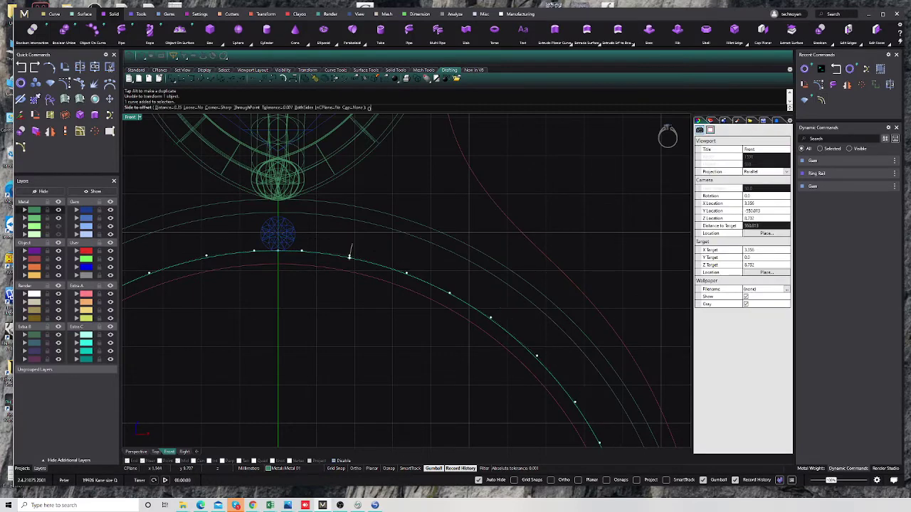
click(284, 231)
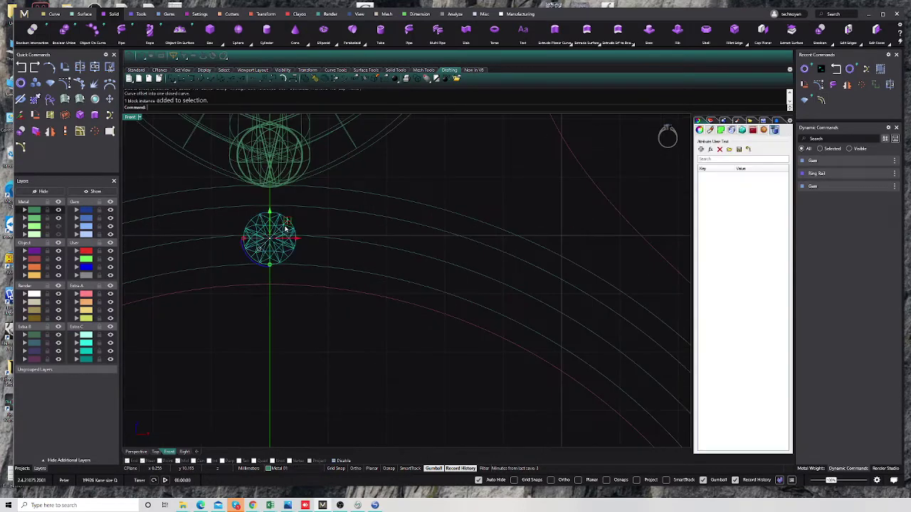
drag(279, 233, 292, 248)
key(Escape)
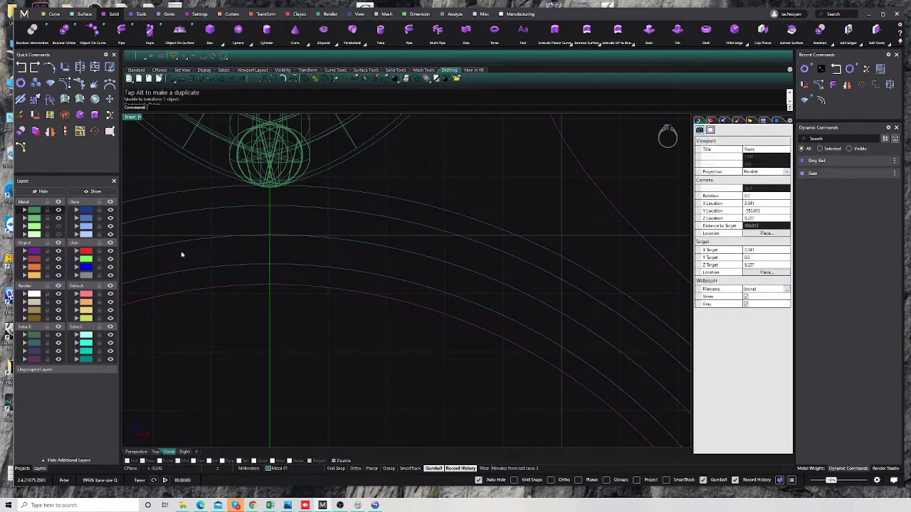
Select the new offset curve and bring up the gem-setting tools
click(336, 241)
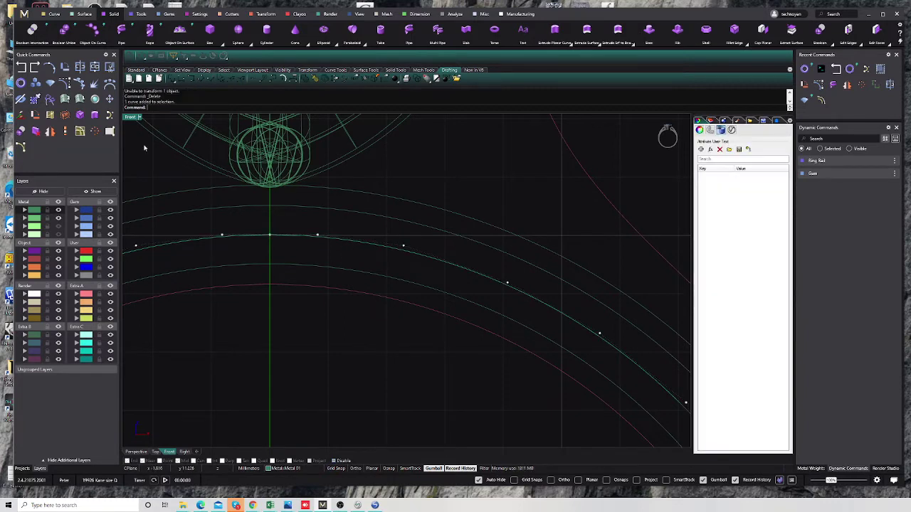
click(172, 15)
click(170, 15)
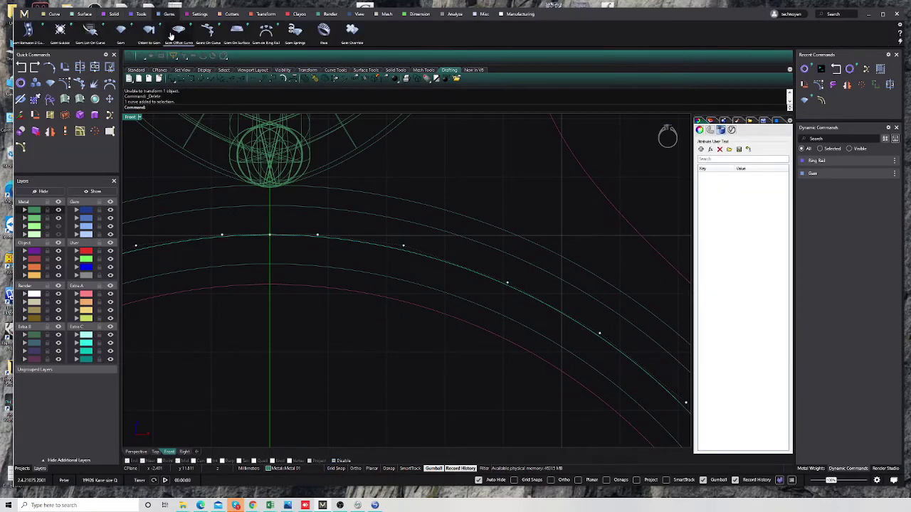
Place a row of round diamonds along the offset curve with Gems On Curve
click(207, 30)
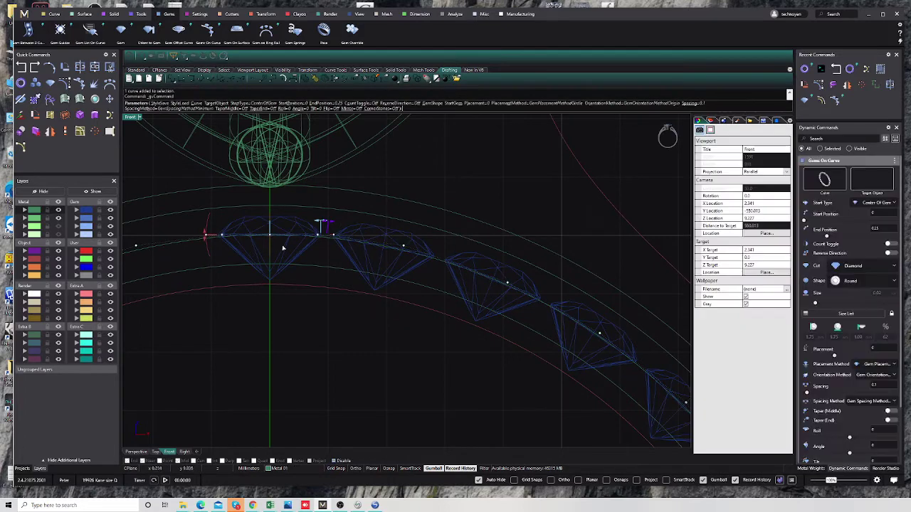
right_click(337, 273)
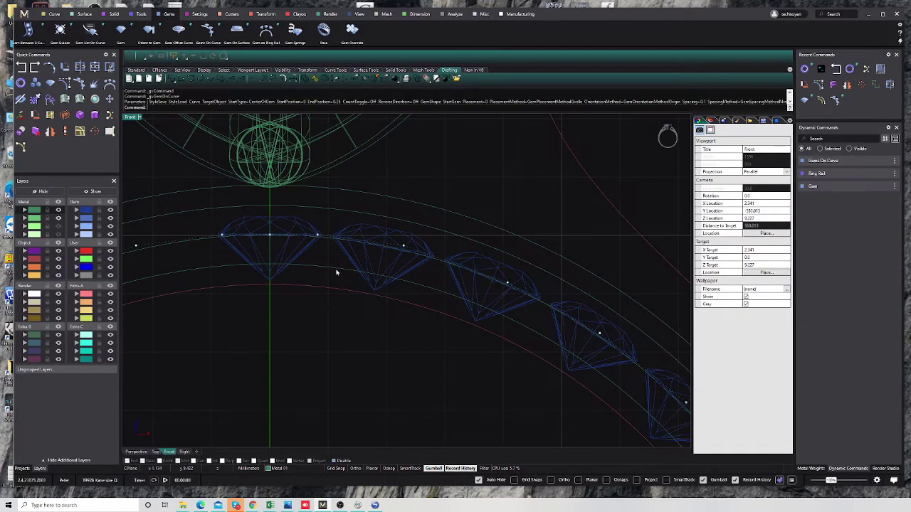
click(297, 258)
click(297, 258)
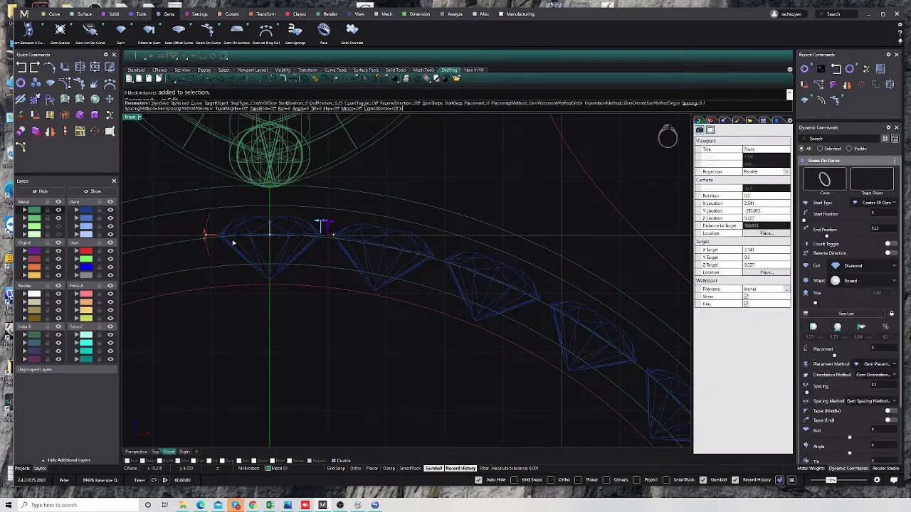
Tilt the gem row to 88°, set the start gem width to 0.80 mm, and adjust spacing
double_click(131, 118)
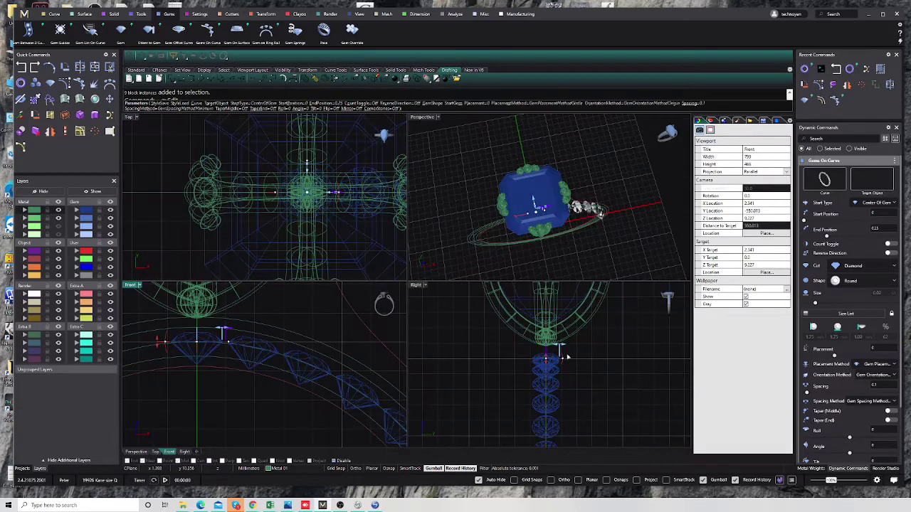
drag(562, 356, 536, 340)
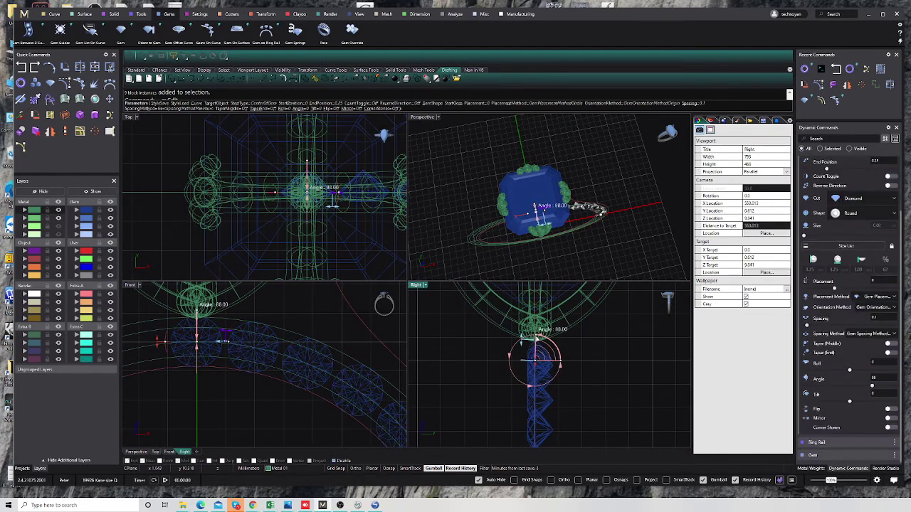
scroll(213, 349, up, 3)
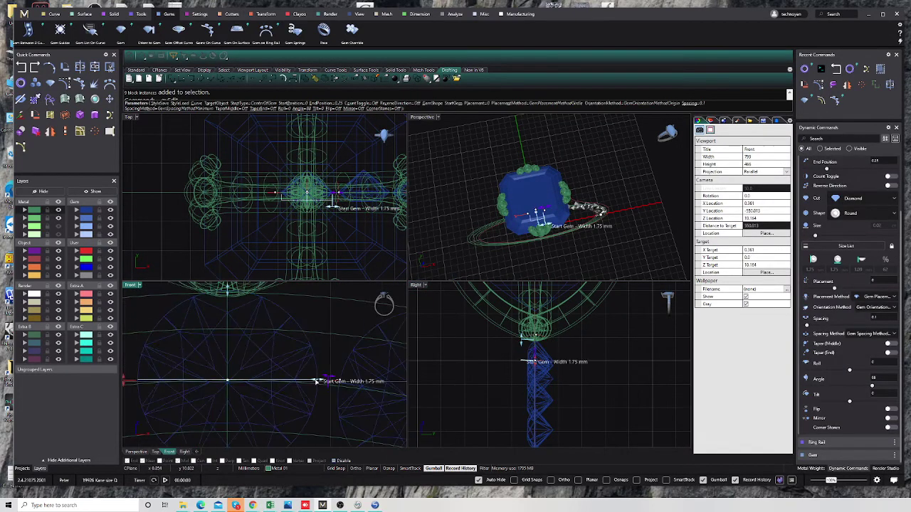
mouse_move(315, 382)
mouse_down()
mouse_move(273, 381)
mouse_move(281, 383)
mouse_up()
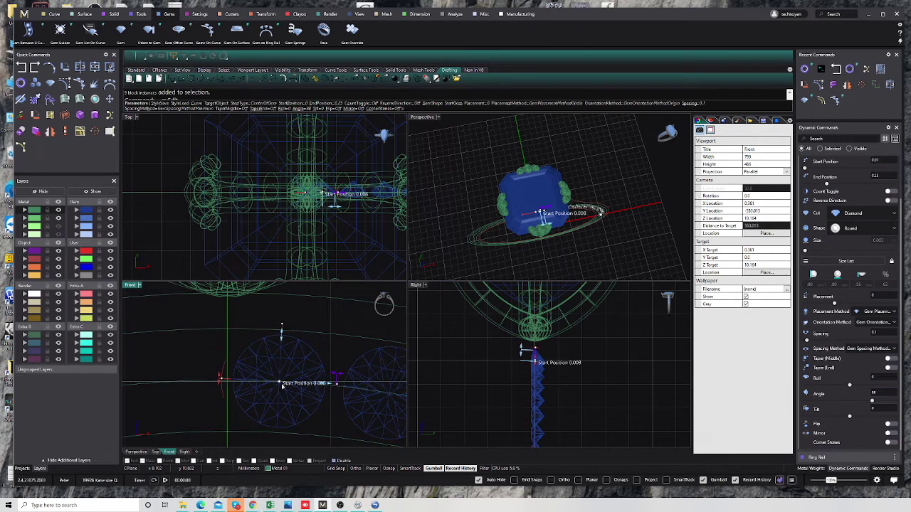
right_drag(325, 399, 281, 390)
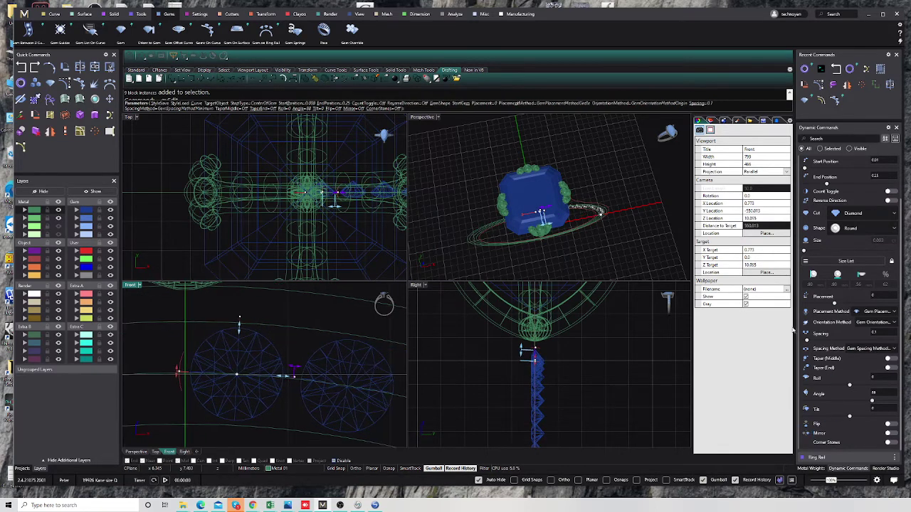
scroll(882, 415, down, 1)
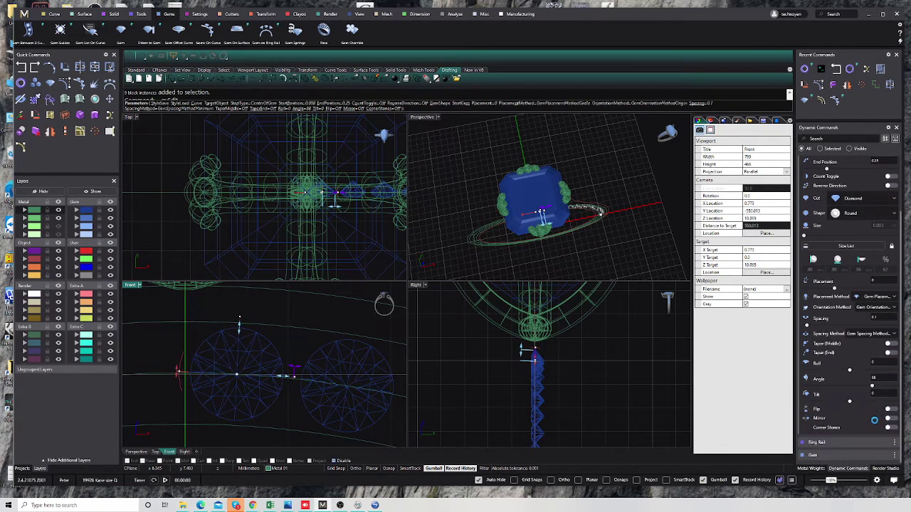
click(877, 319)
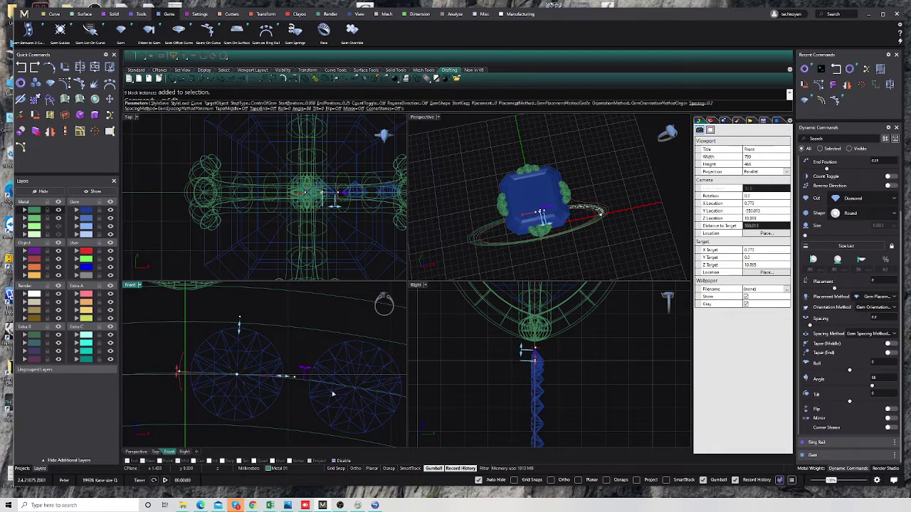
scroll(284, 395, up, 2)
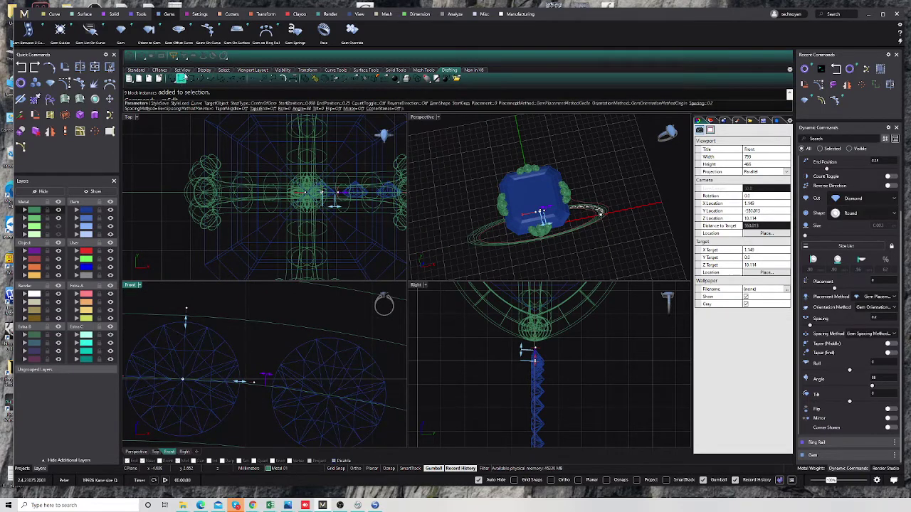
click(201, 80)
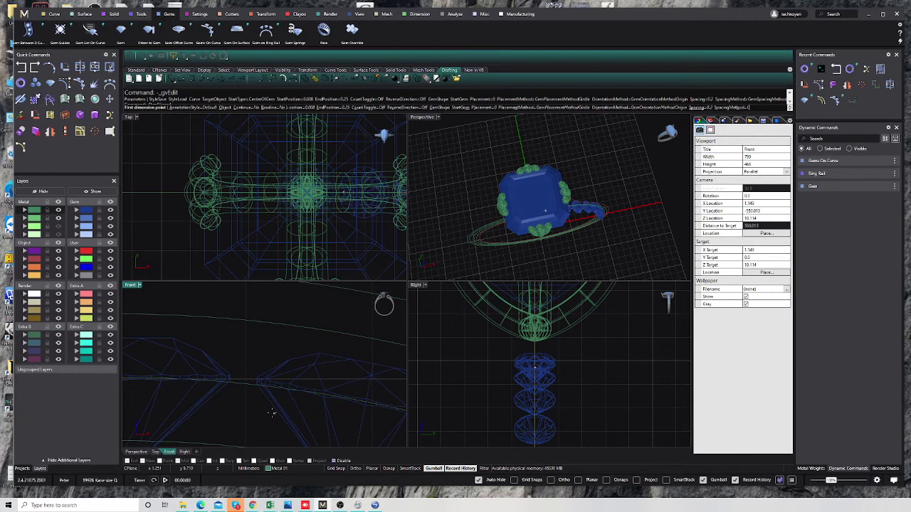
Refine the gem row's angle, 0.80 mm start width and start position
click(231, 365)
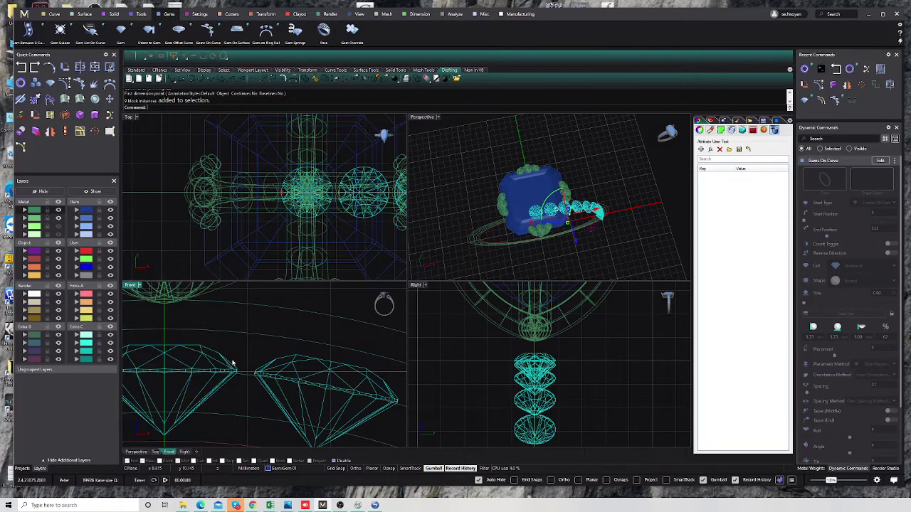
double_click(235, 365)
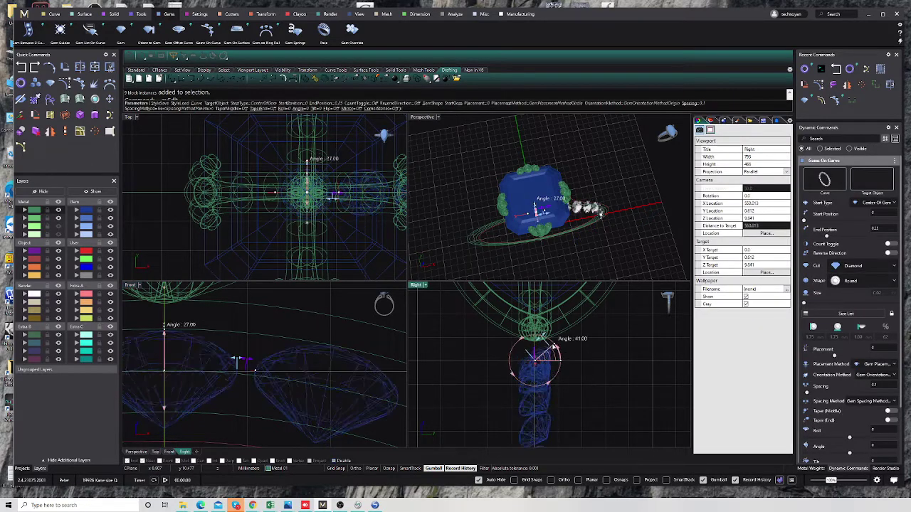
drag(560, 364, 546, 334)
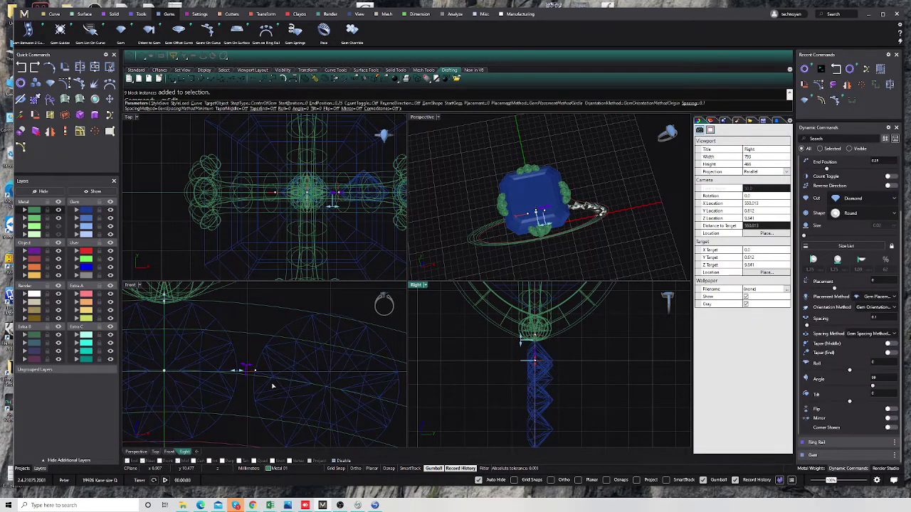
click(206, 371)
drag(206, 371, 202, 371)
scroll(202, 371, down, 2)
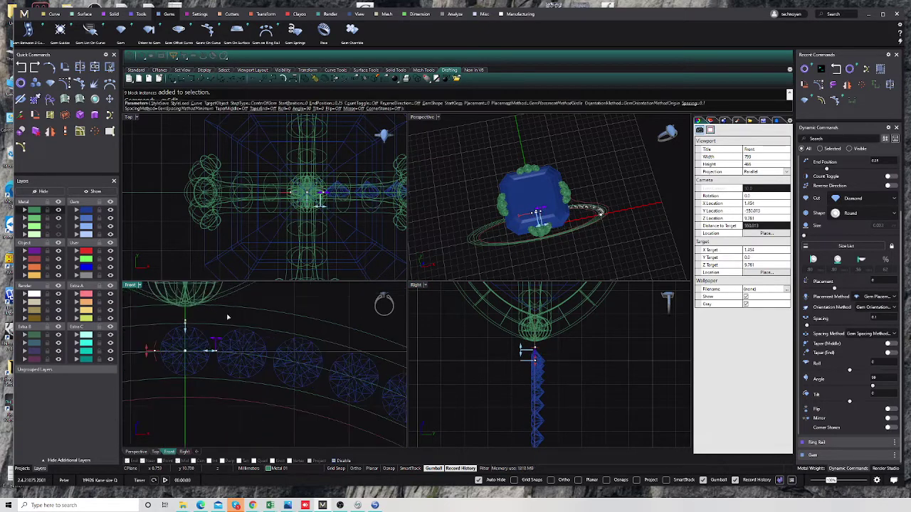
scroll(221, 352, down, 2)
scroll(241, 331, down, 2)
scroll(240, 332, up, 3)
scroll(242, 333, up, 3)
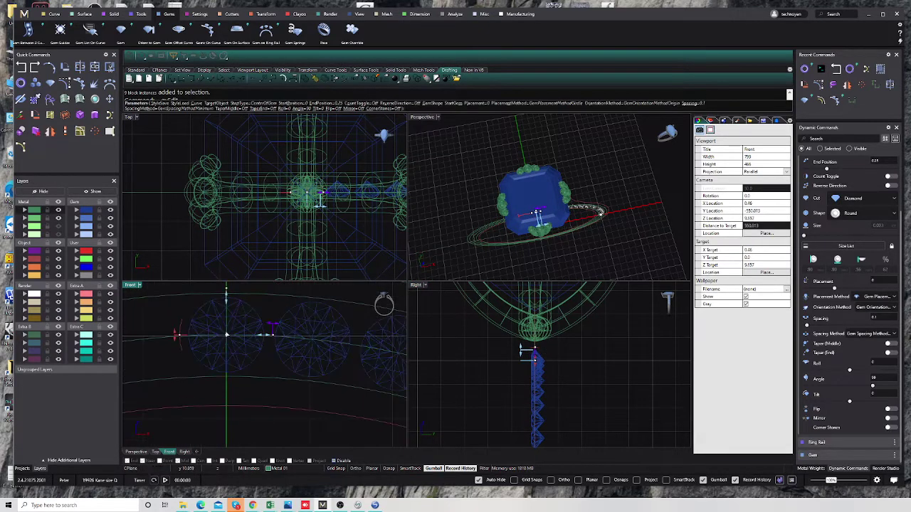
drag(263, 340, 276, 344)
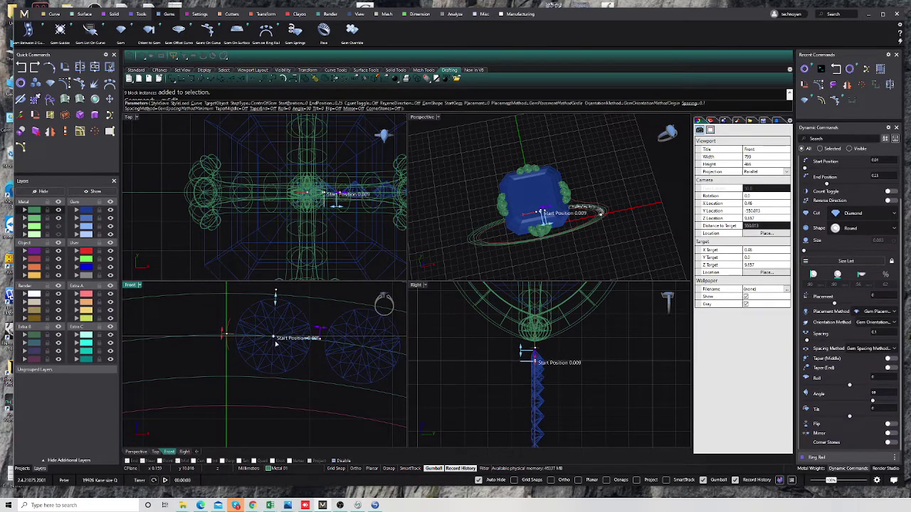
Adjust the row's end position to about 0.095, adding one more stone
scroll(269, 340, down, 2)
scroll(278, 341, down, 2)
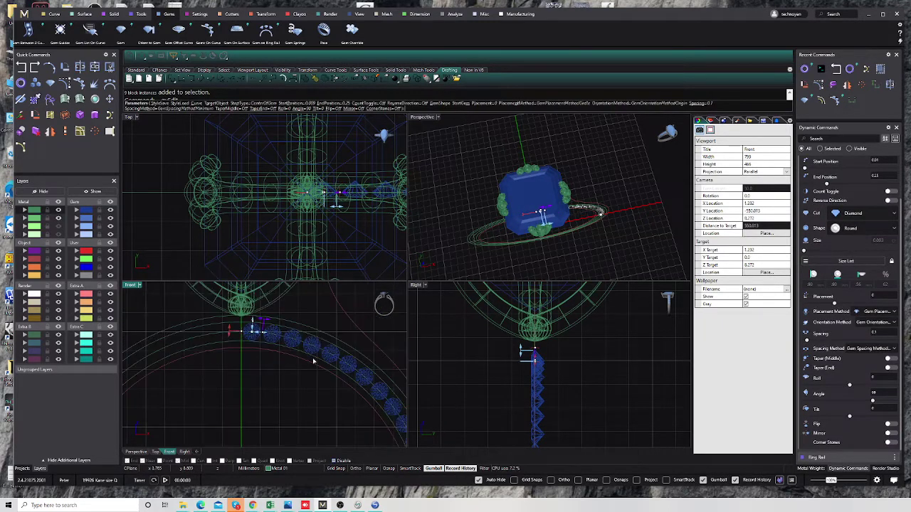
scroll(348, 369, down, 2)
scroll(324, 408, down, 2)
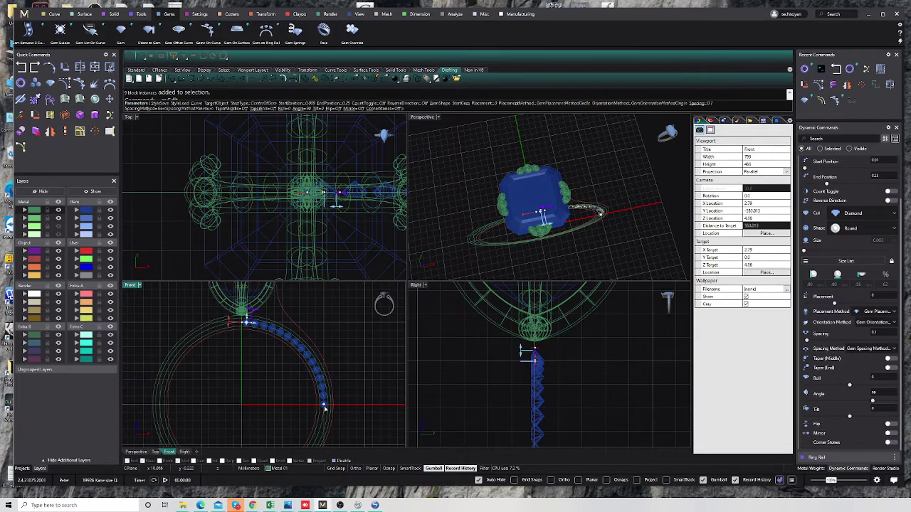
drag(324, 408, 267, 318)
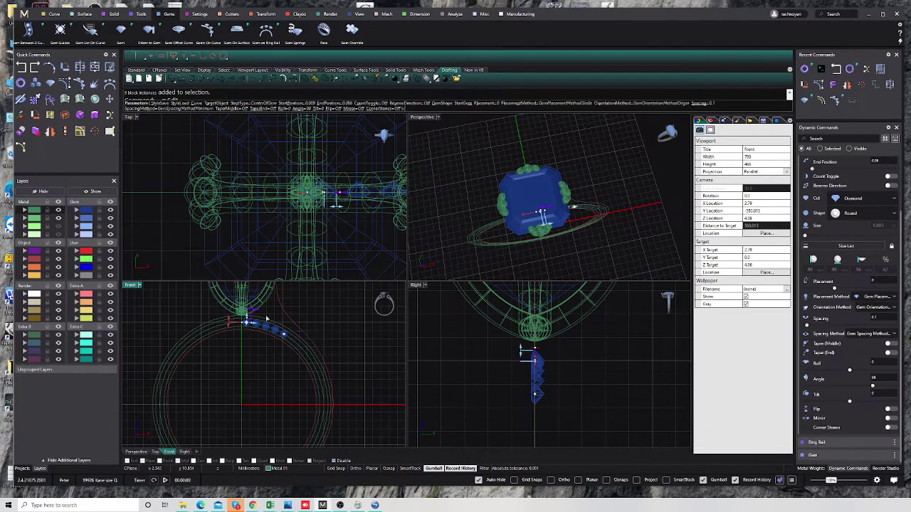
scroll(267, 318, up, 3)
scroll(349, 393, down, 1)
drag(348, 384, 364, 394)
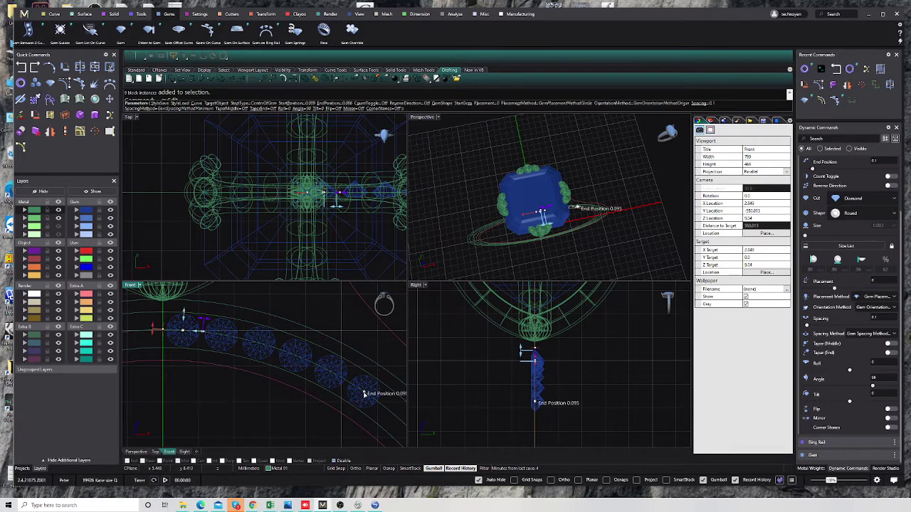
Finish the gem row, ungroup it and delete the extra last gem
key(Return)
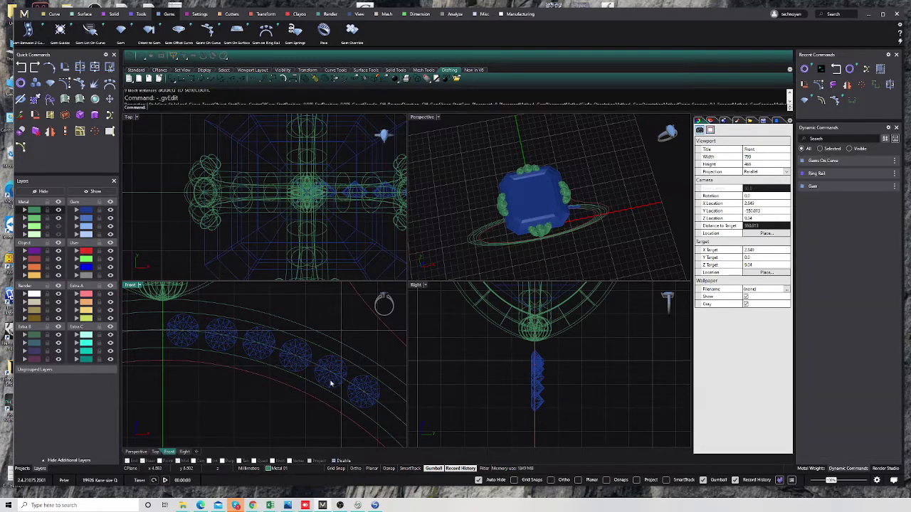
key(ctrl+shift+g)
click(353, 400)
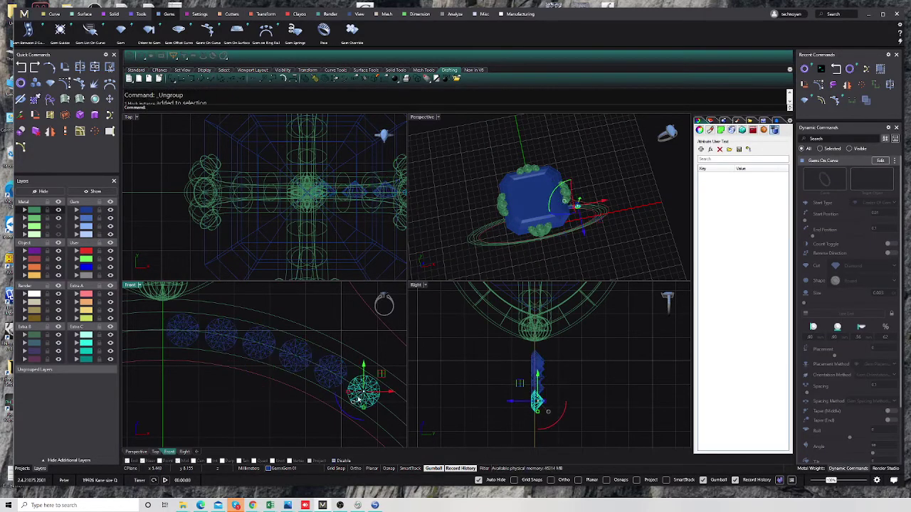
key(Delete)
scroll(222, 282, up, 3)
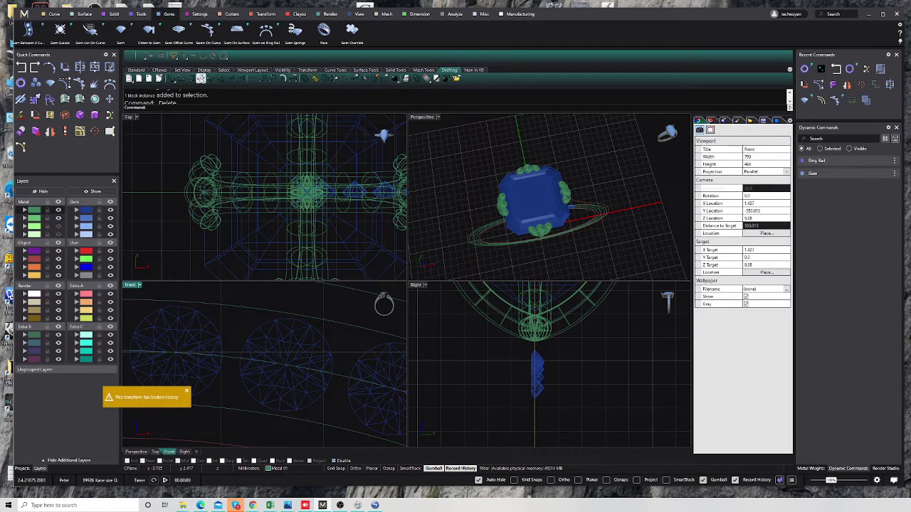
Measure the 0.17 gap between two neighbouring gems
click(223, 355)
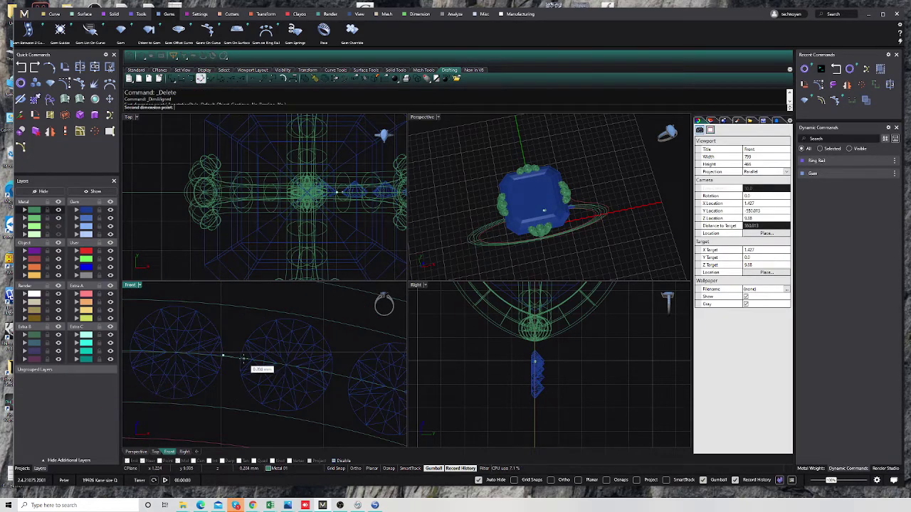
click(243, 358)
scroll(243, 359, down, 2)
scroll(242, 376, down, 3)
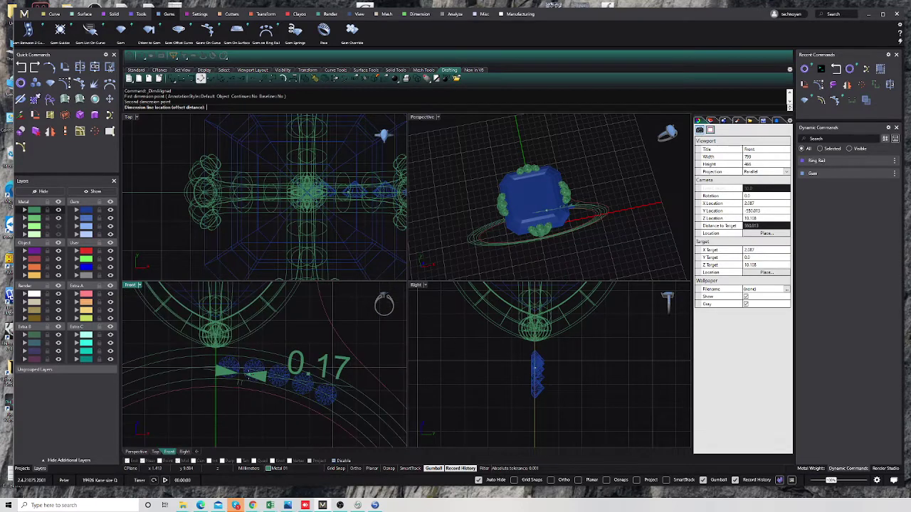
key(Escape)
scroll(218, 417, up, 2)
scroll(214, 417, up, 2)
In Gems On Curve, move the six-gem row's End Position out to 0.096
double_click(131, 285)
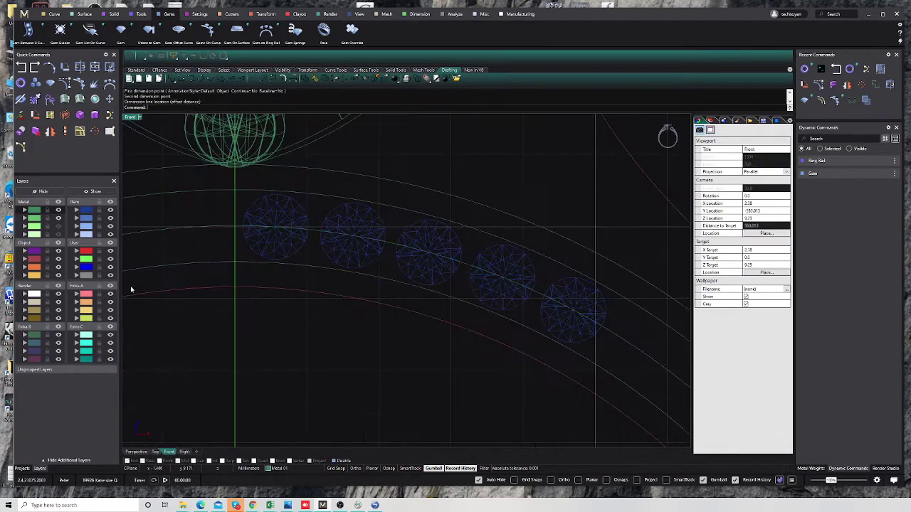
scroll(311, 271, down, 3)
click(486, 311)
key(ctrl+z)
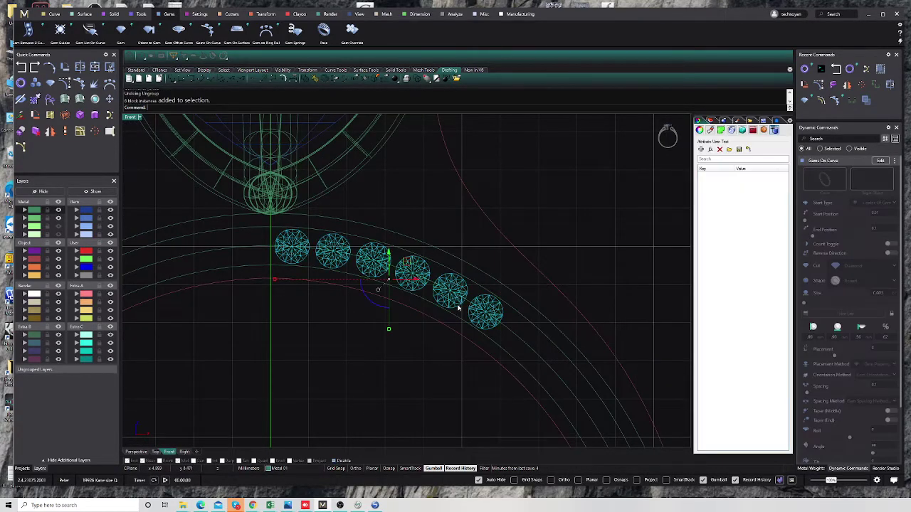
key(Return)
scroll(306, 241, up, 2)
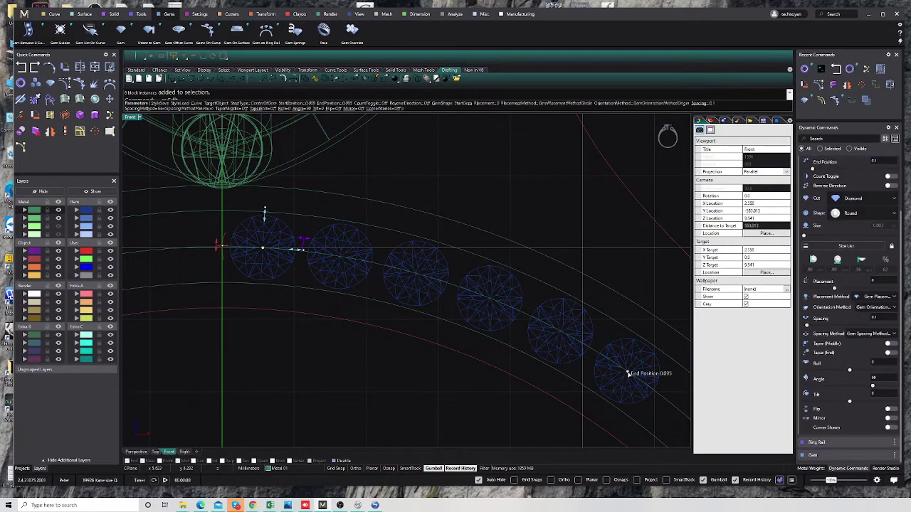
drag(628, 373, 630, 378)
key(Return)
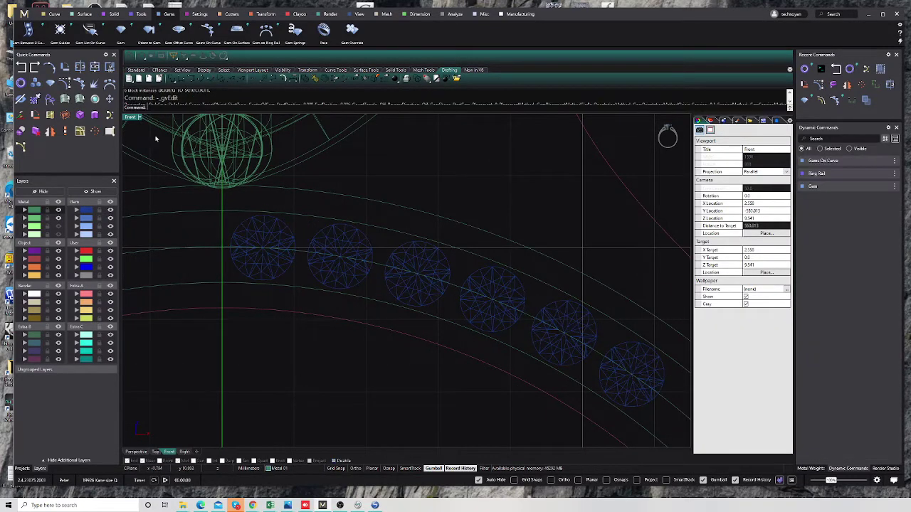
Re-measure the gem gap with DimAligned, now about 0.18, and reselect the row
click(201, 78)
scroll(302, 253, up, 4)
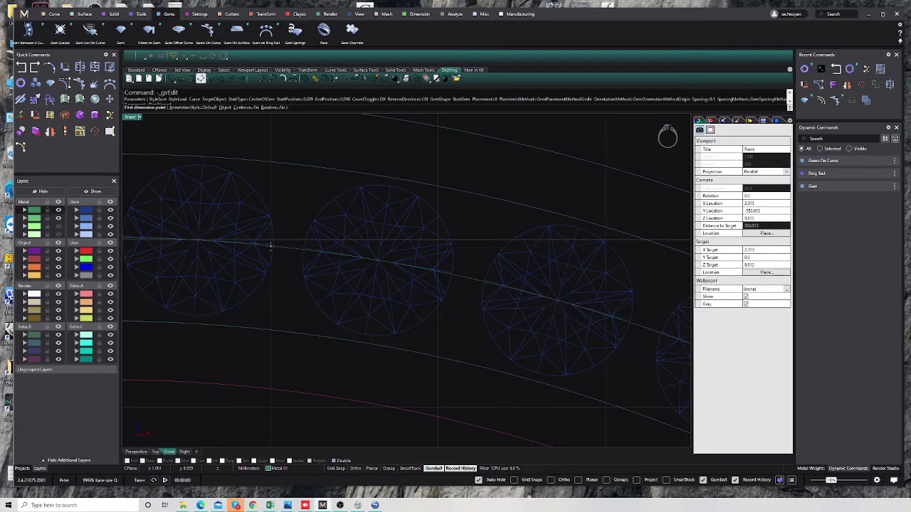
click(273, 244)
click(302, 254)
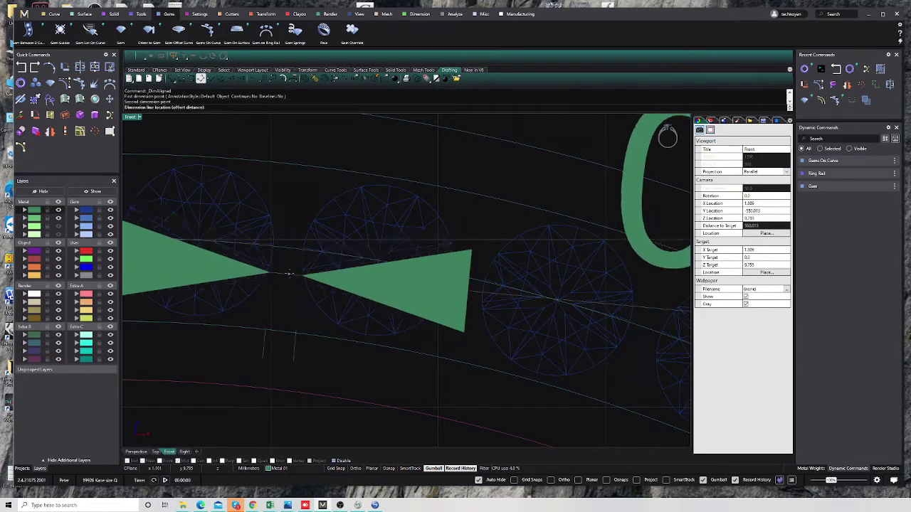
scroll(296, 274, down, 3)
key(Escape)
click(316, 277)
scroll(315, 276, up, 2)
Extend the six-gem row's End Position to 0.097
scroll(302, 286, up, 1)
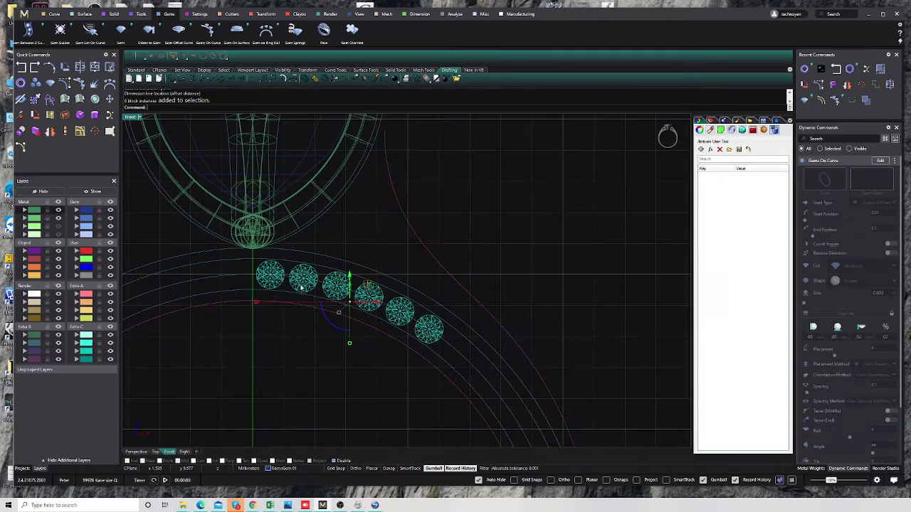
scroll(449, 342, up, 3)
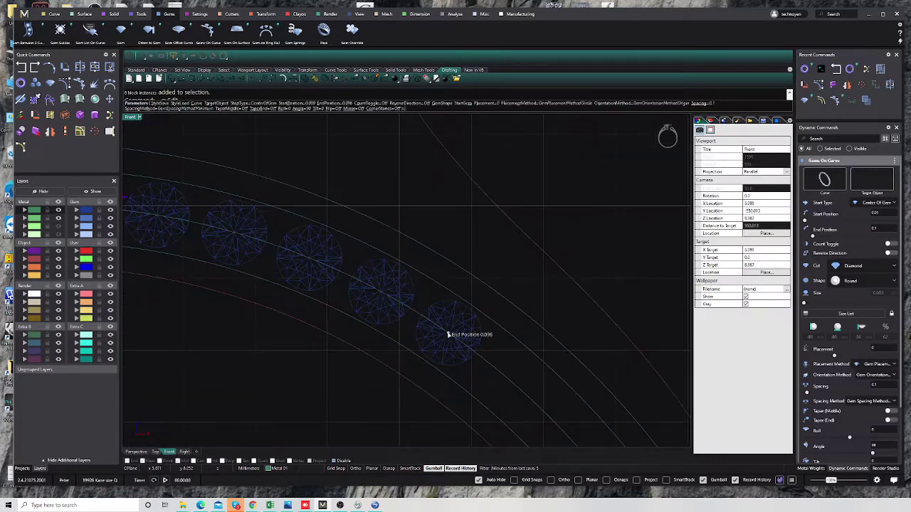
drag(449, 334, 451, 337)
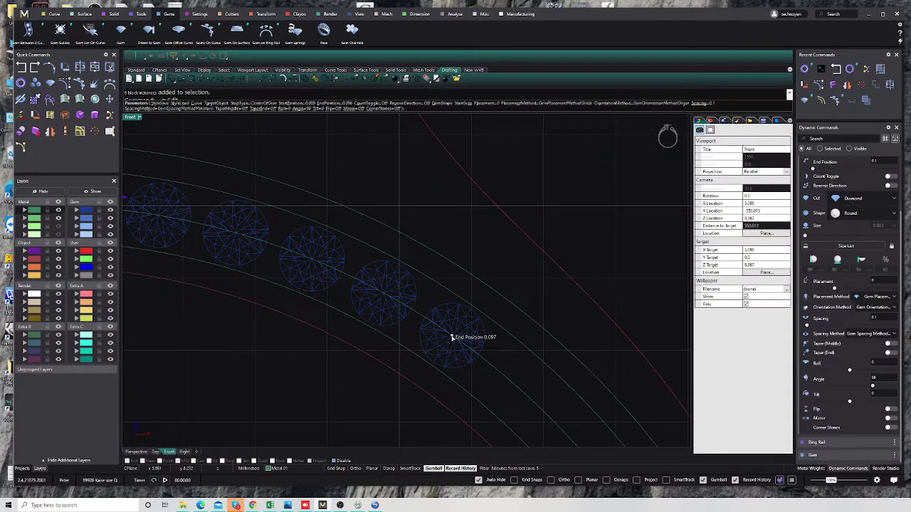
key(Return)
scroll(297, 307, down, 1)
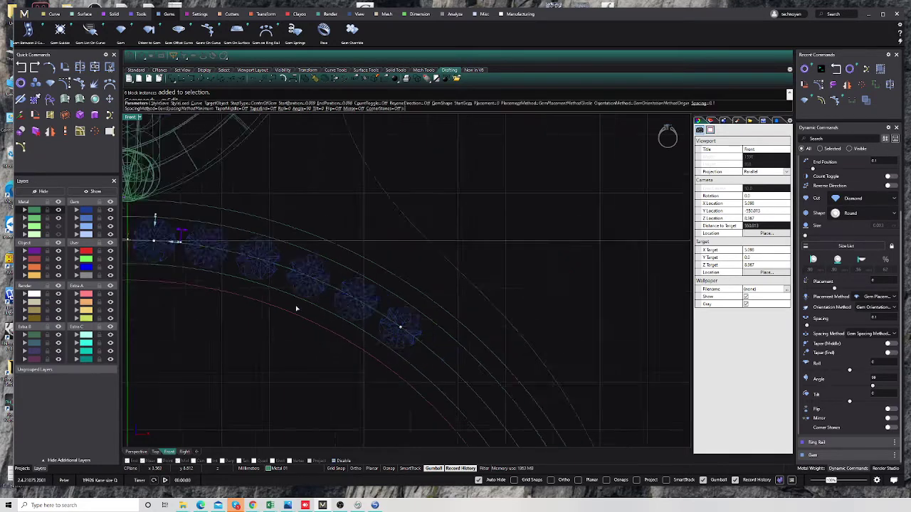
scroll(269, 266, down, 2)
scroll(269, 266, up, 3)
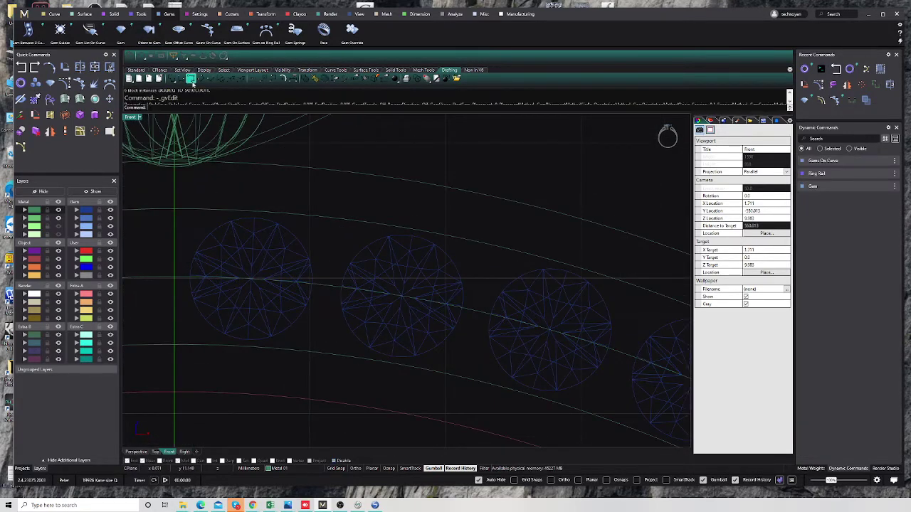
Try a rotated dimension along the gem row, then cancel a stray angle dimension
click(210, 78)
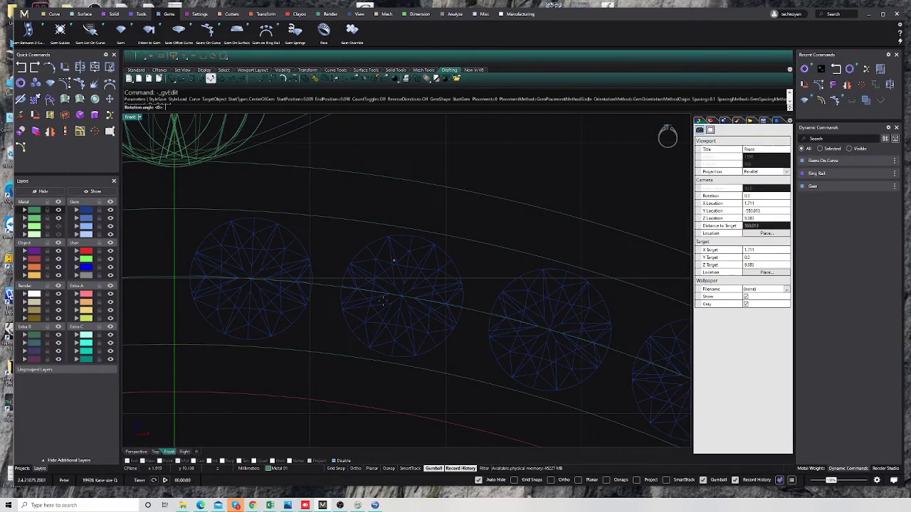
click(313, 284)
click(341, 286)
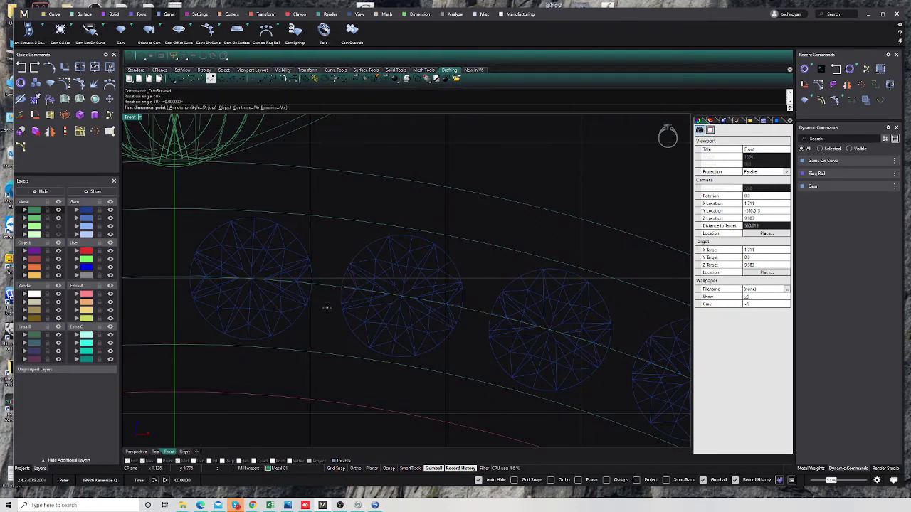
scroll(333, 292, down, 2)
scroll(333, 292, up, 3)
click(221, 78)
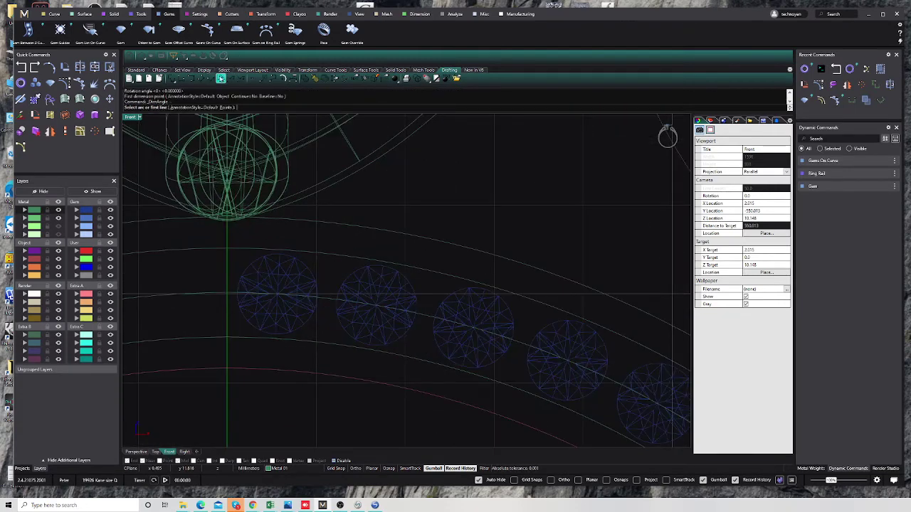
click(210, 78)
key(Escape)
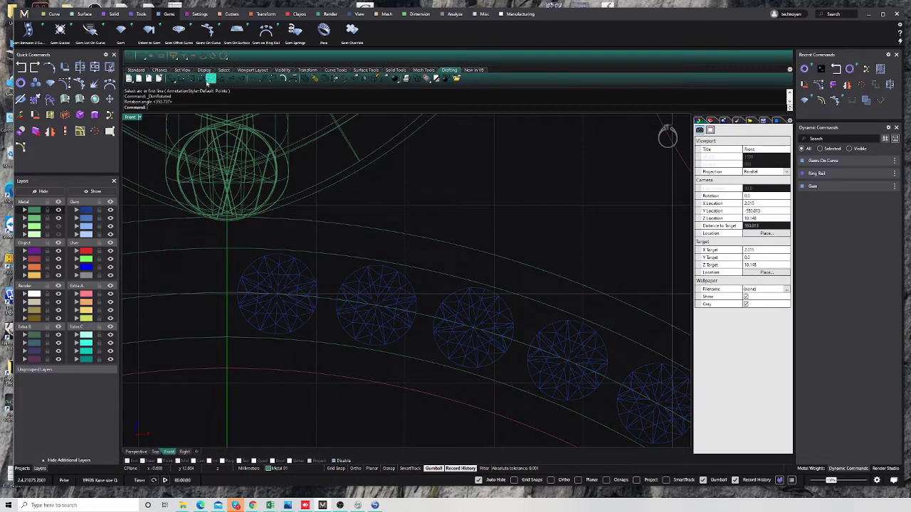
Restart the rotated dimension along the gem row, then cancel it
click(210, 78)
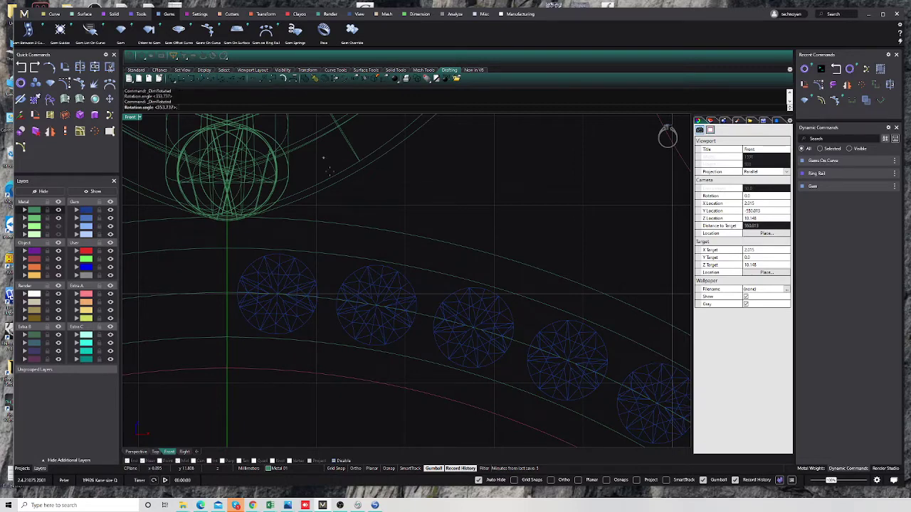
click(319, 296)
click(334, 298)
scroll(331, 299, down, 3)
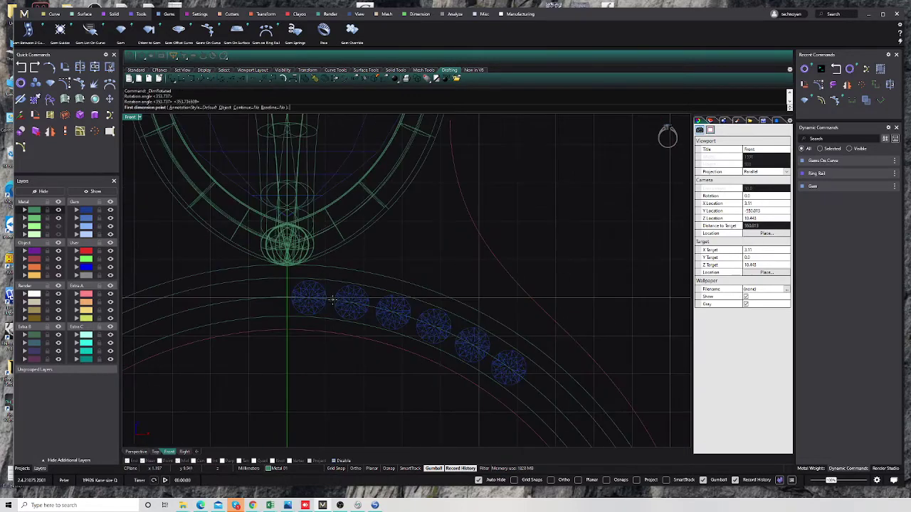
scroll(332, 301, up, 3)
key(Escape)
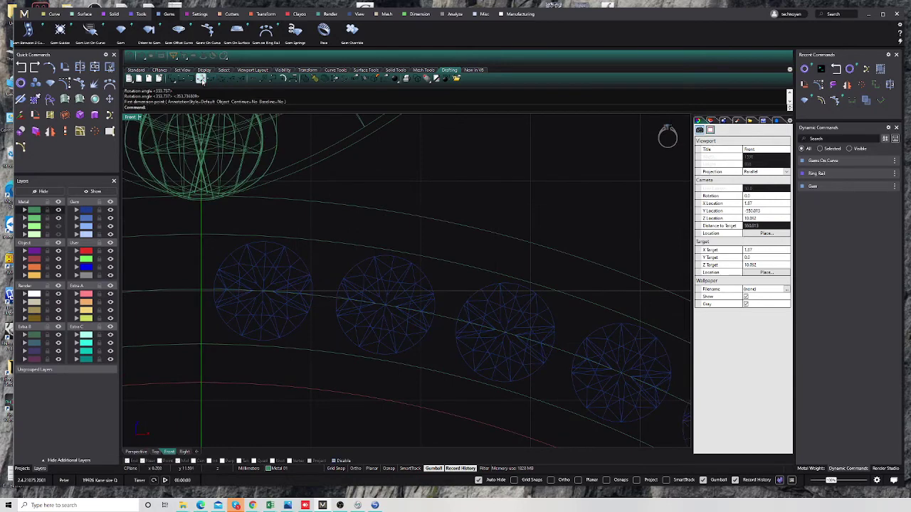
Measure the gem gap with DimAligned, about 0.21, and reselect the six gems
click(201, 78)
click(314, 298)
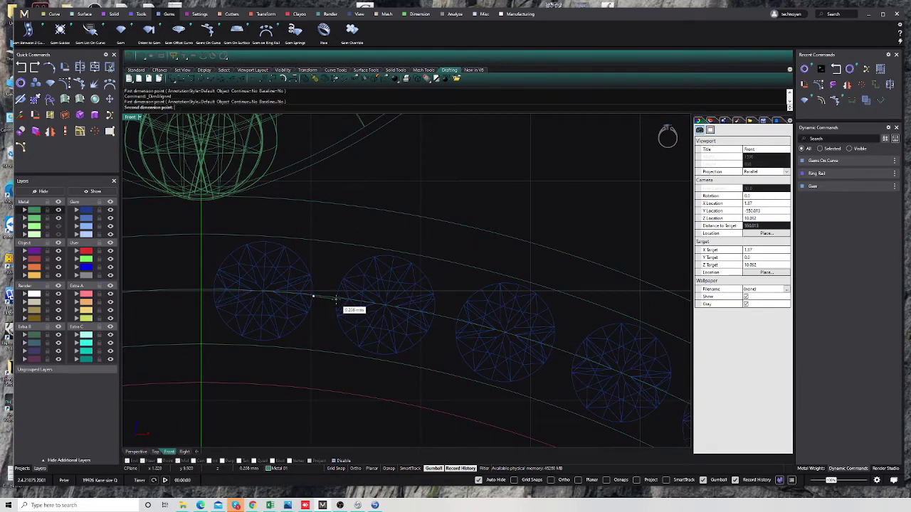
click(340, 299)
scroll(342, 311, down, 3)
key(Escape)
click(345, 314)
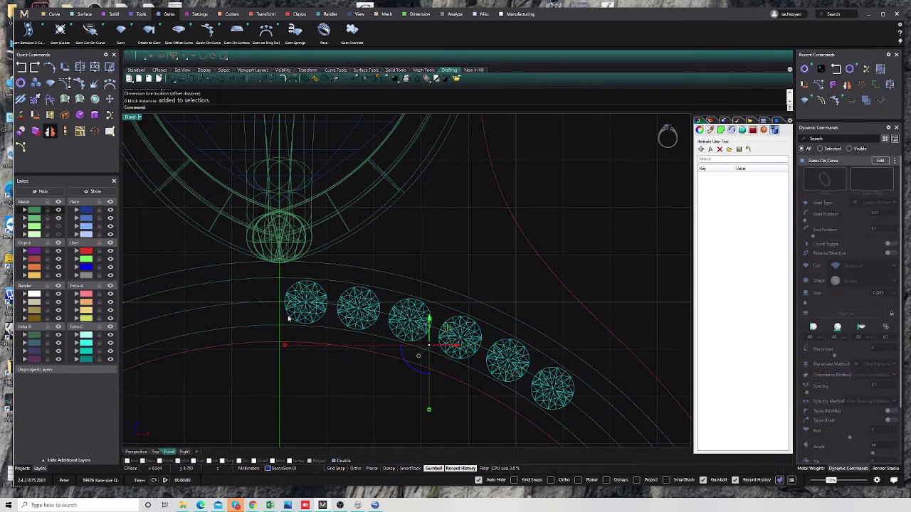
Mirror the six gems across the ring's centre line and group all twelve
text(mirror)
key(Return)
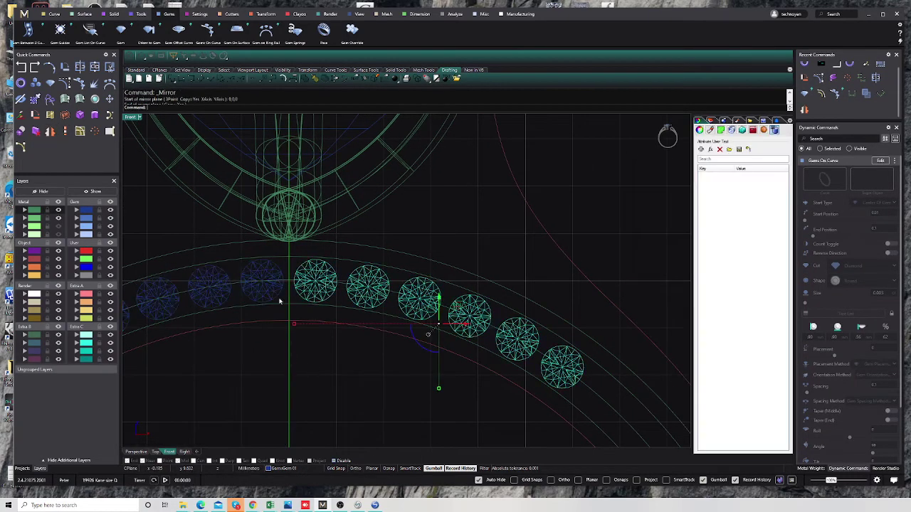
click(279, 302)
scroll(321, 320, down, 3)
key(ctrl+g)
scroll(356, 355, down, 1)
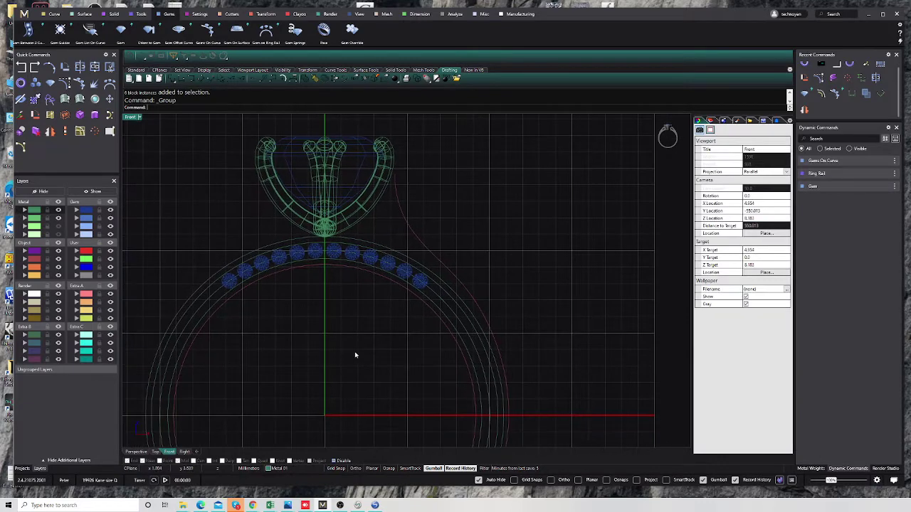
Nudge the twelve-gem group sideways in the Right view of the four-view layout
right_drag(363, 369, 359, 367)
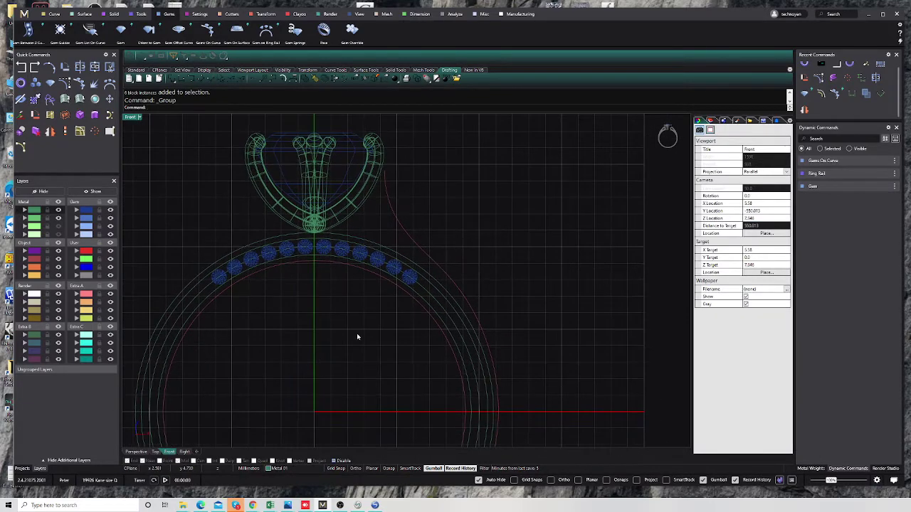
click(329, 254)
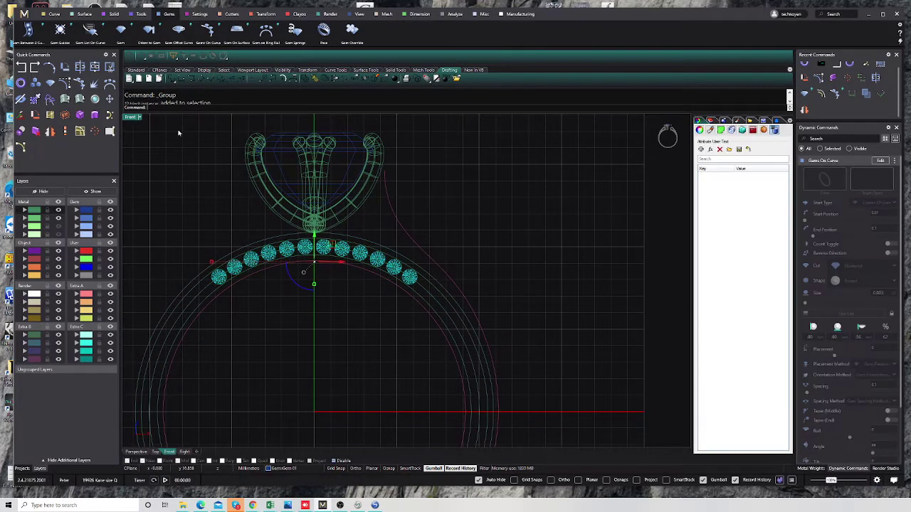
double_click(134, 119)
drag(515, 372, 506, 377)
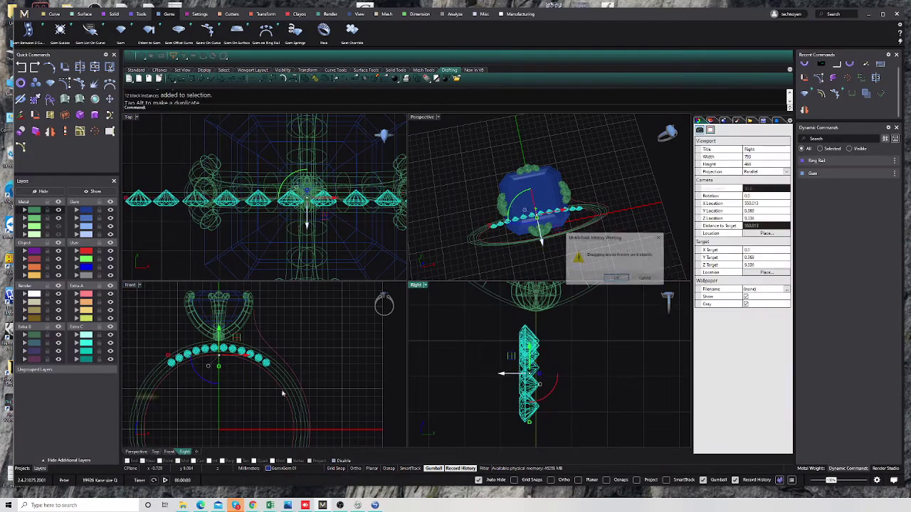
Accept the History Warning and extrude the ring rail curve into a solid band
click(616, 277)
click(197, 413)
scroll(302, 374, up, 3)
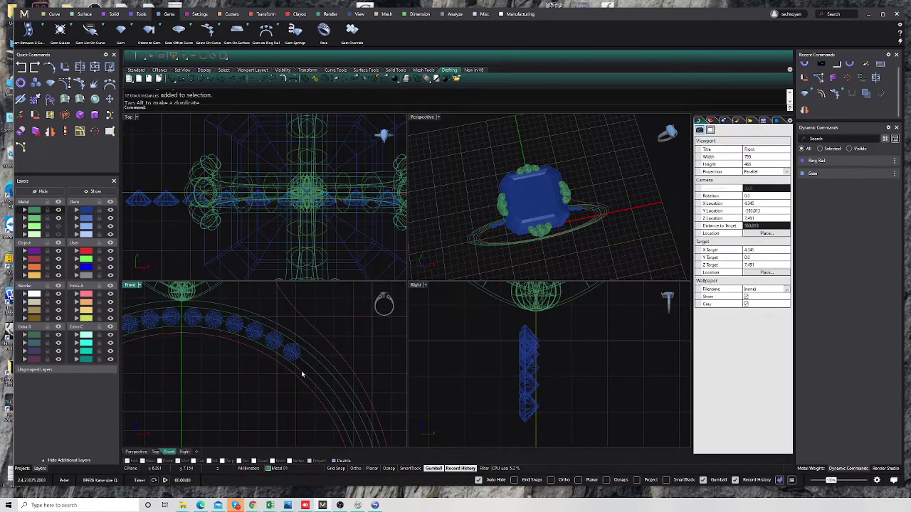
click(298, 378)
click(320, 355)
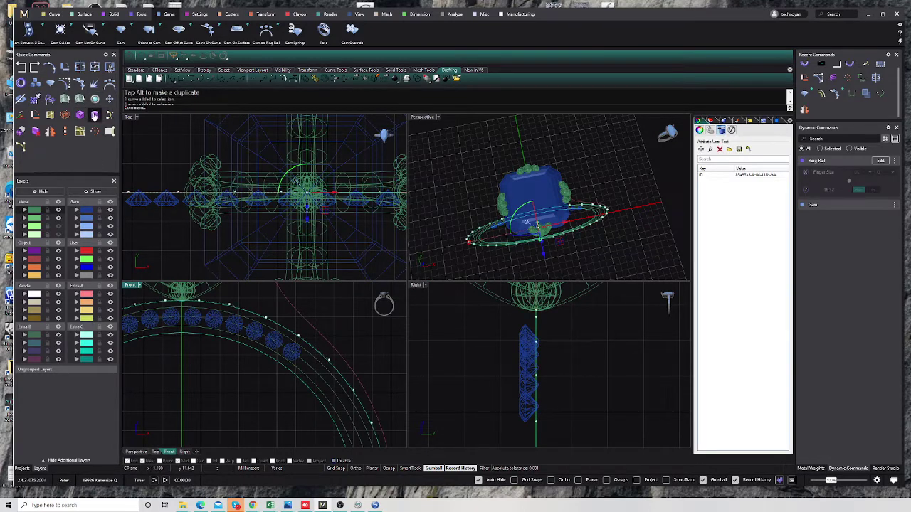
click(80, 115)
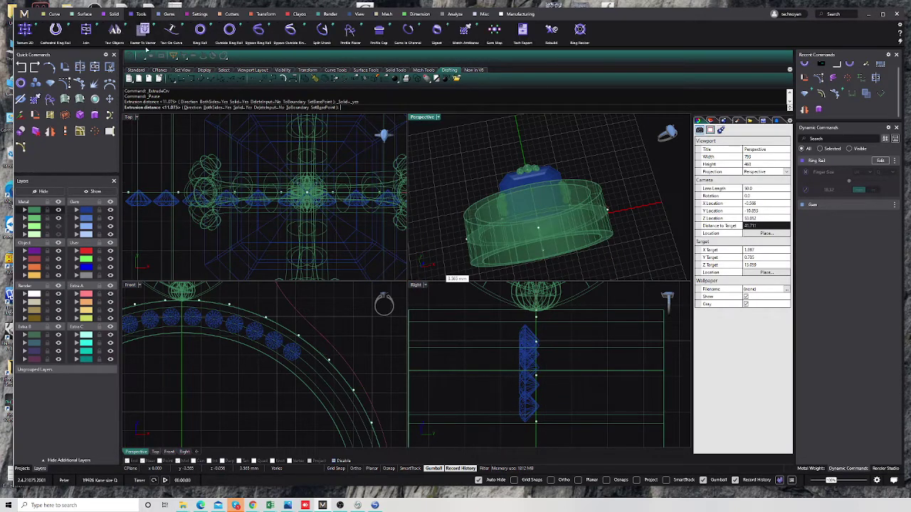
click(112, 14)
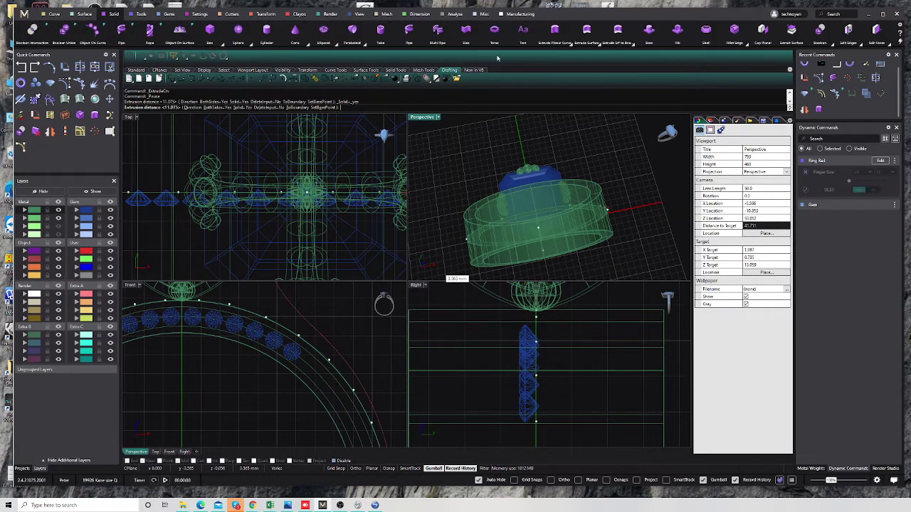
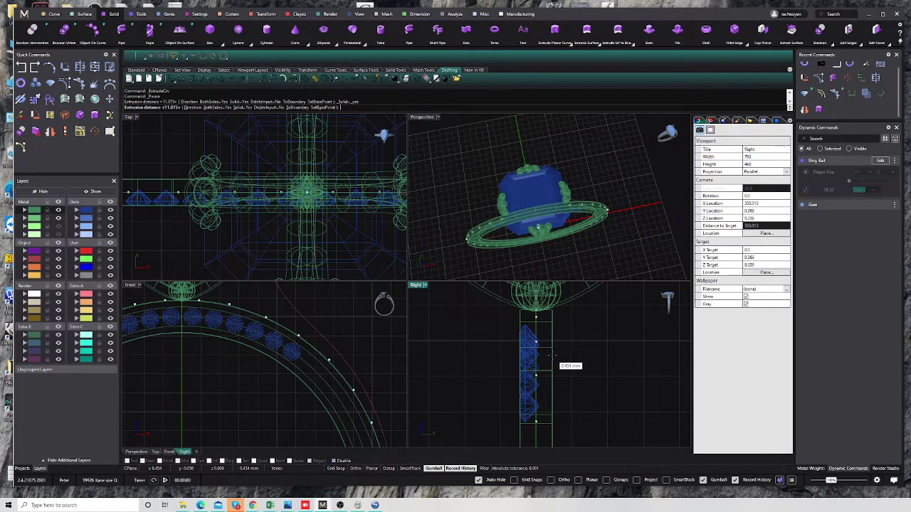
Finish the extrusion and drag the 12-gem row toward the band's left edge in the maximized Right view
click(549, 354)
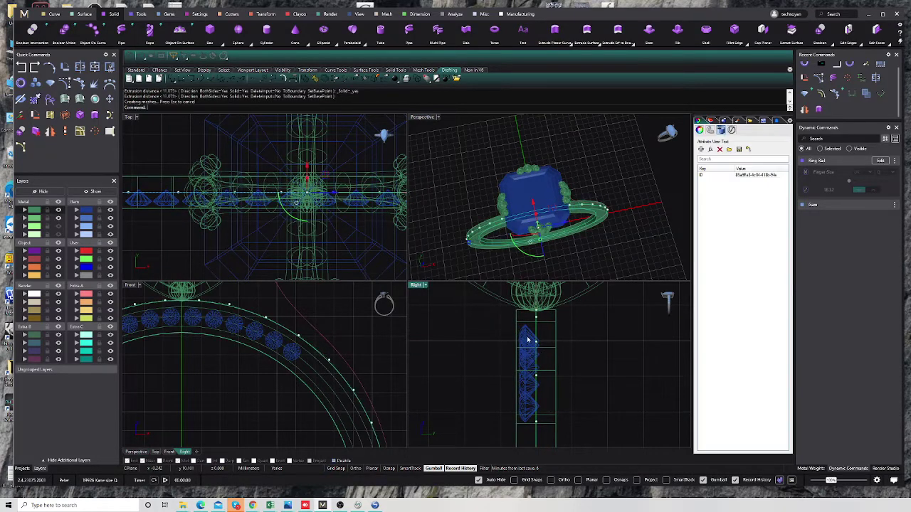
click(528, 346)
drag(556, 375, 554, 383)
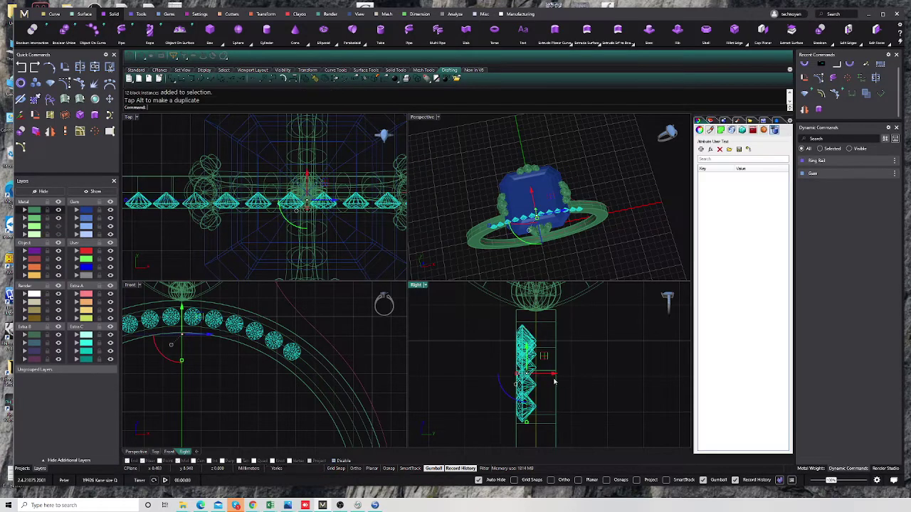
key(ctrl+m)
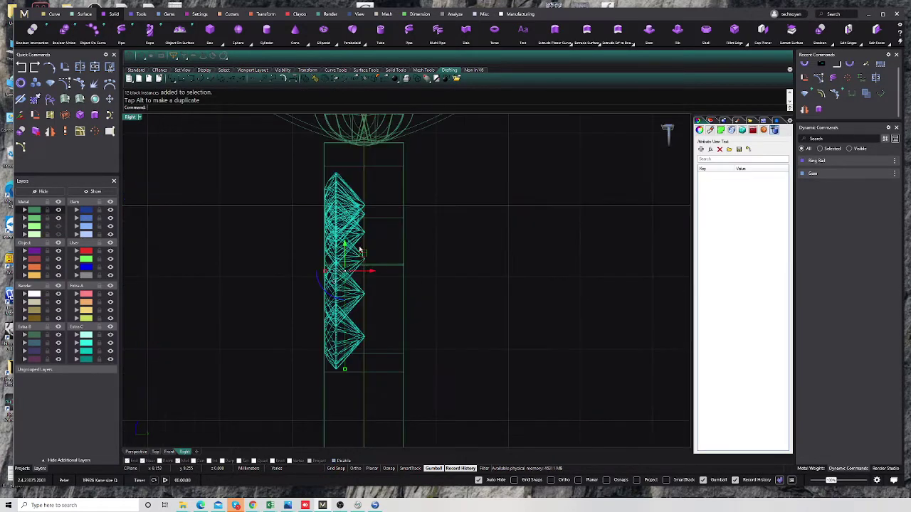
drag(371, 271, 360, 288)
click(504, 284)
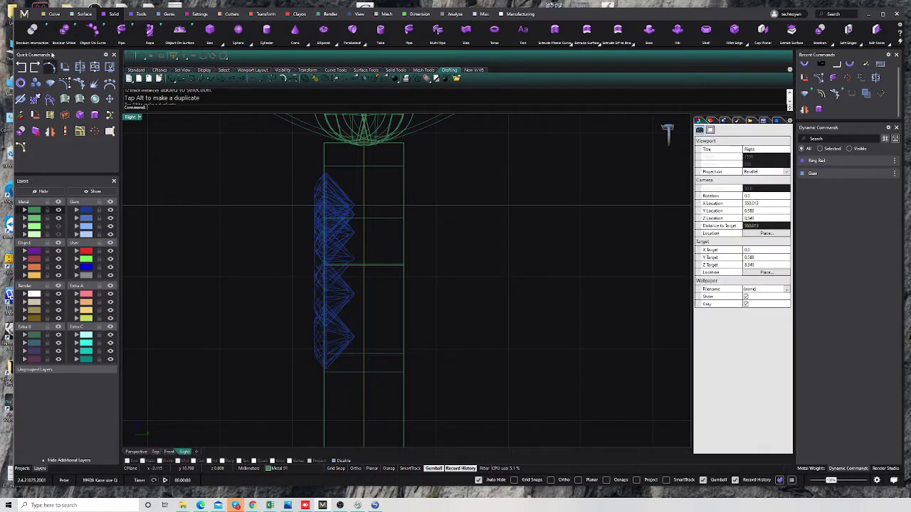
Draw a 0.8 mm circle at the band centre and push the gem row further left
click(56, 14)
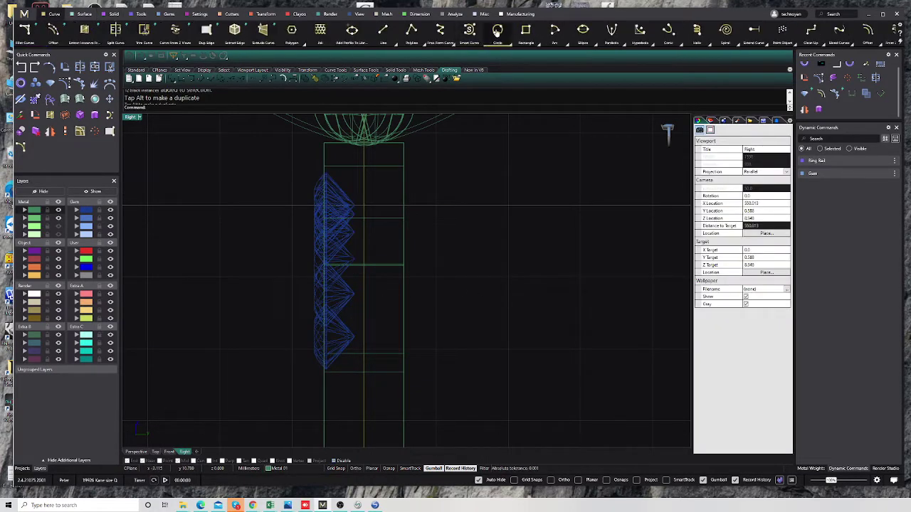
click(497, 29)
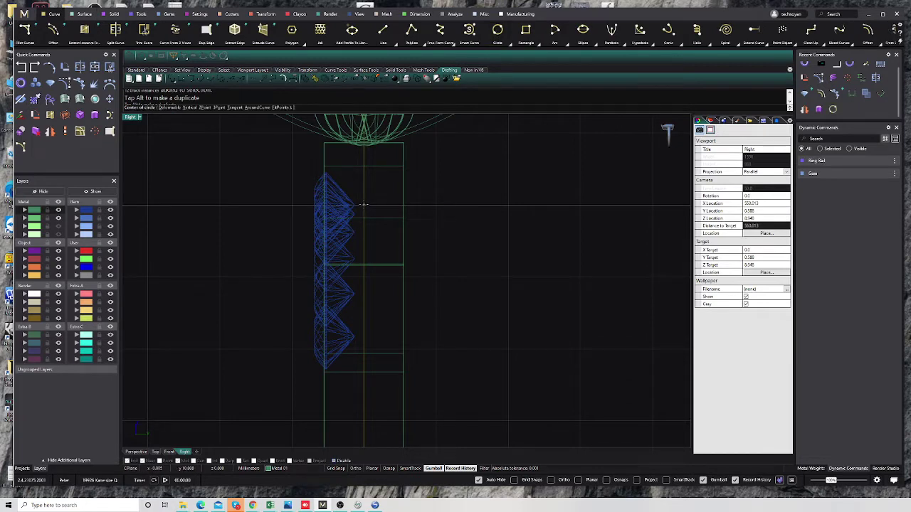
click(363, 205)
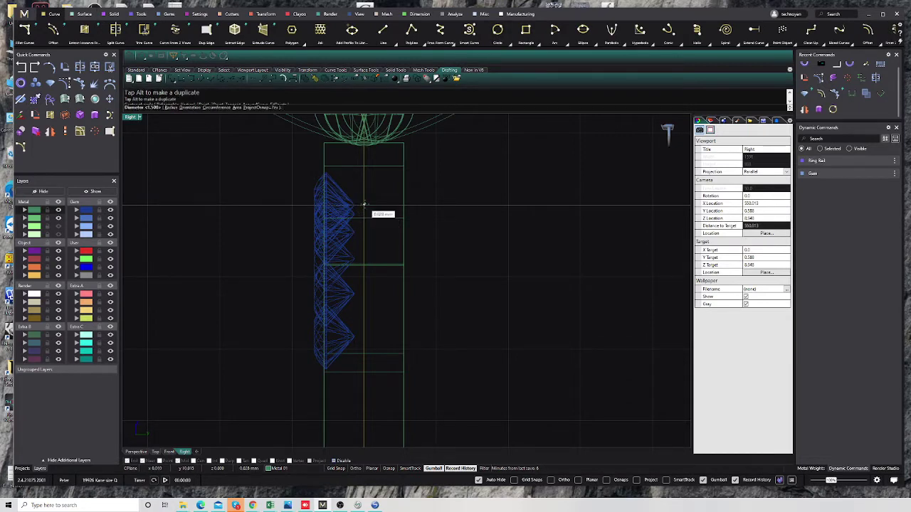
key(Return)
key(ctrl+z)
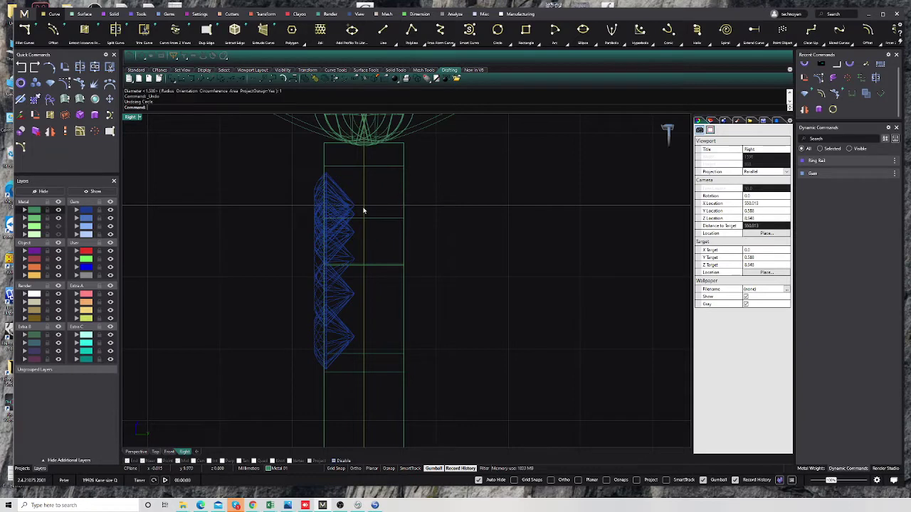
key(Return)
click(363, 206)
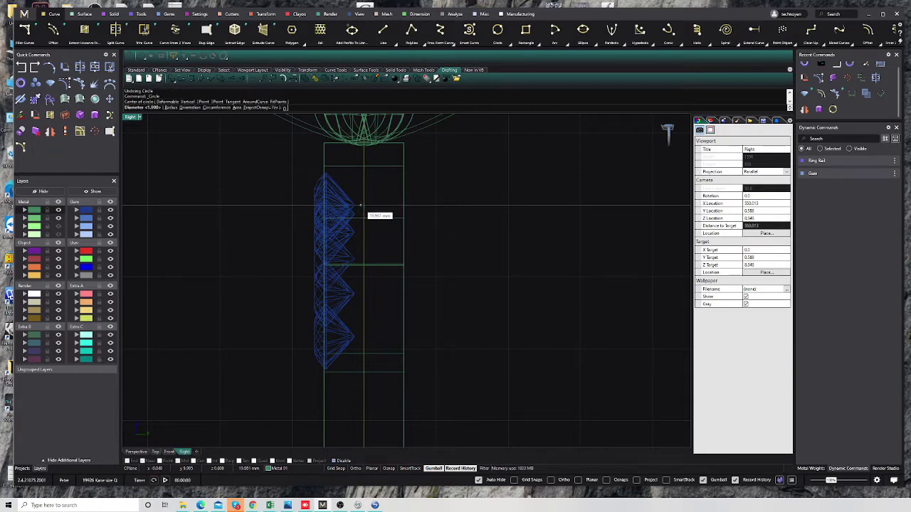
text(0.8)
key(Return)
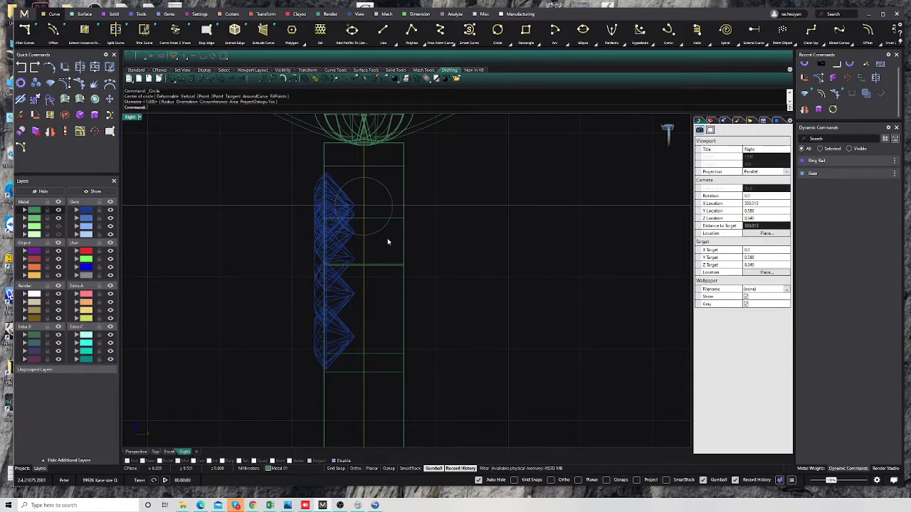
drag(341, 249, 343, 286)
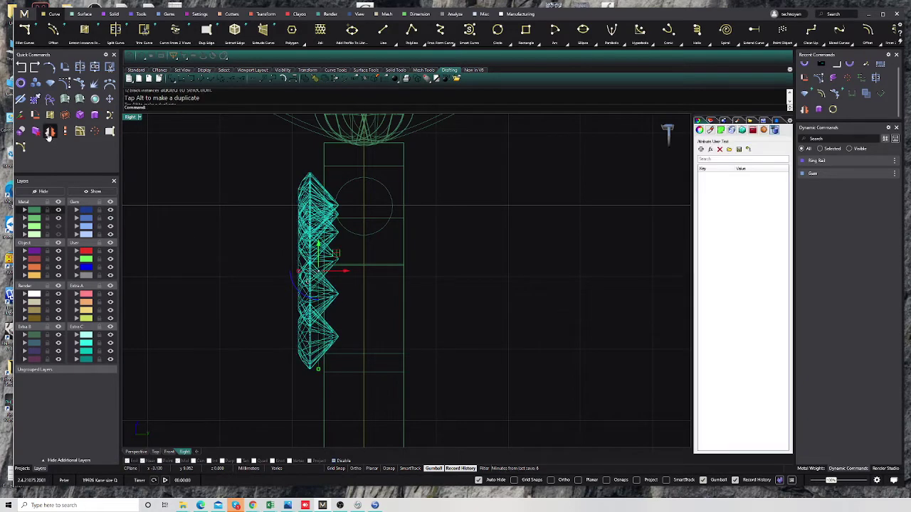
Mirror the gem row about the band centre into a second parallel row
text(0)
key(Return)
click(358, 386)
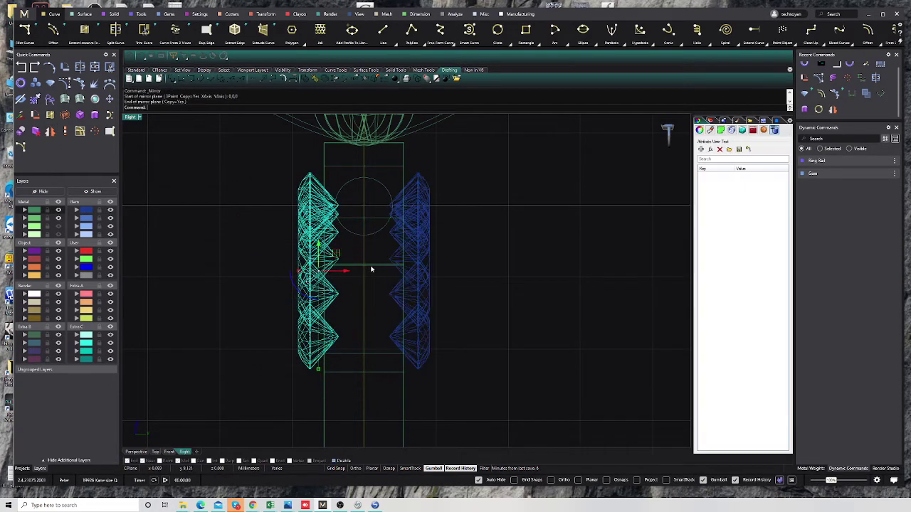
shift+click(376, 237)
scroll(375, 238, down, 3)
right_drag(309, 283, 314, 308)
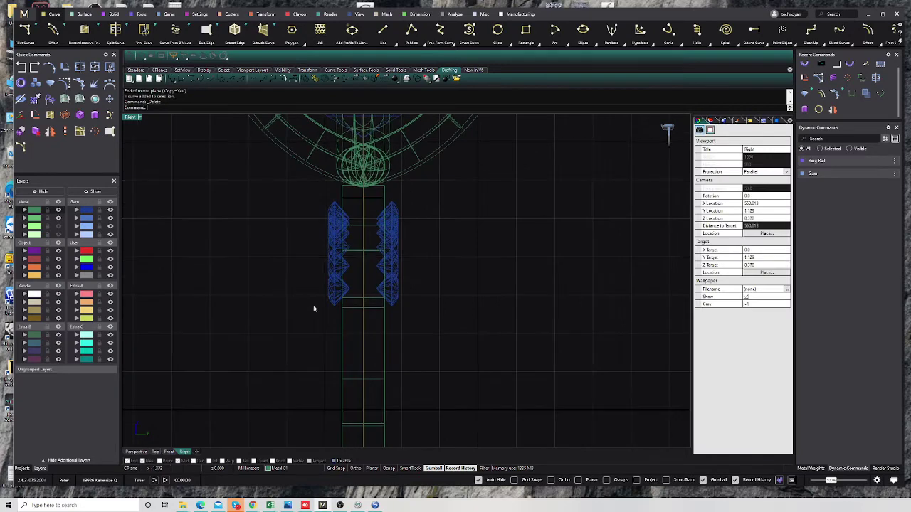
Scale the band extrusion wider to fit both rows and restore the four-view layout
click(343, 321)
scroll(351, 305, down, 2)
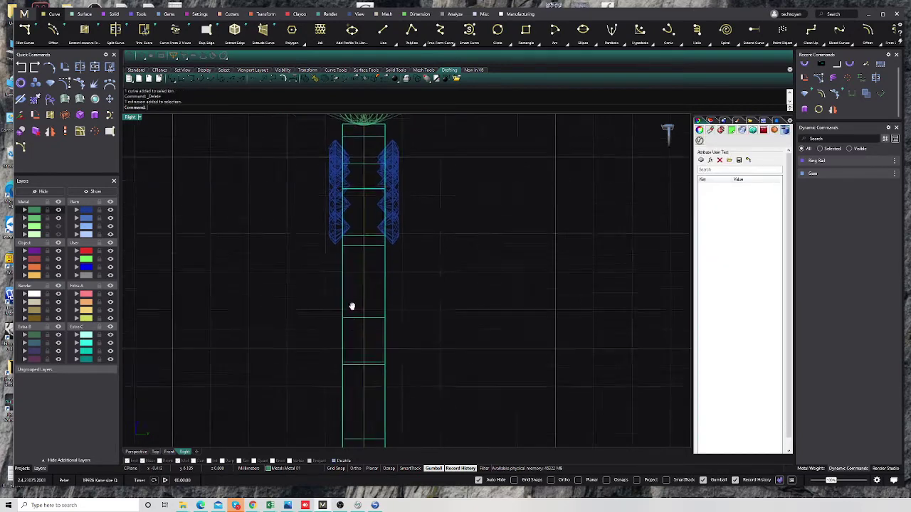
click(424, 343)
scroll(352, 368, up, 3)
click(351, 363)
right_drag(343, 442, 342, 390)
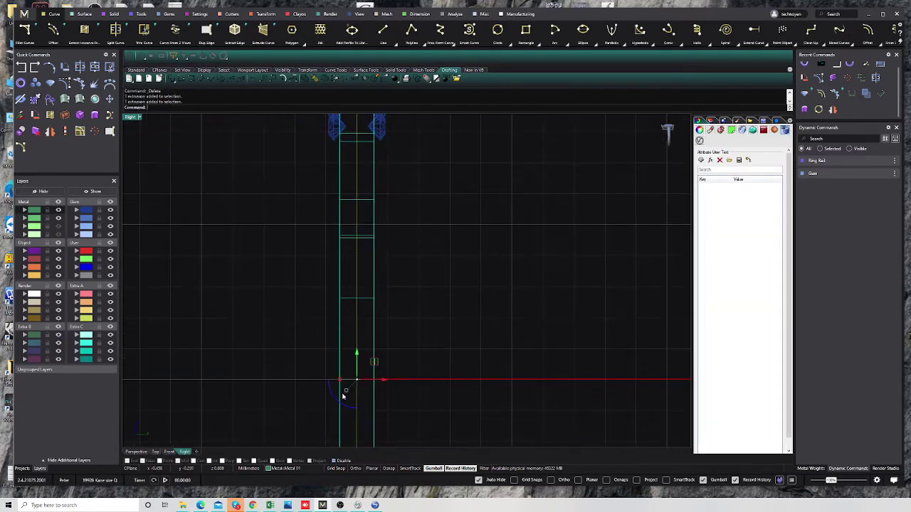
drag(342, 384, 339, 385)
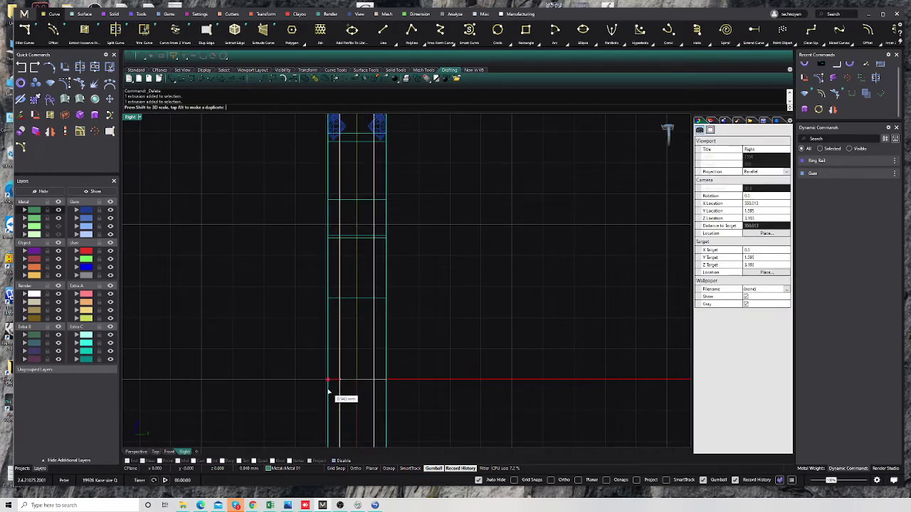
click(616, 281)
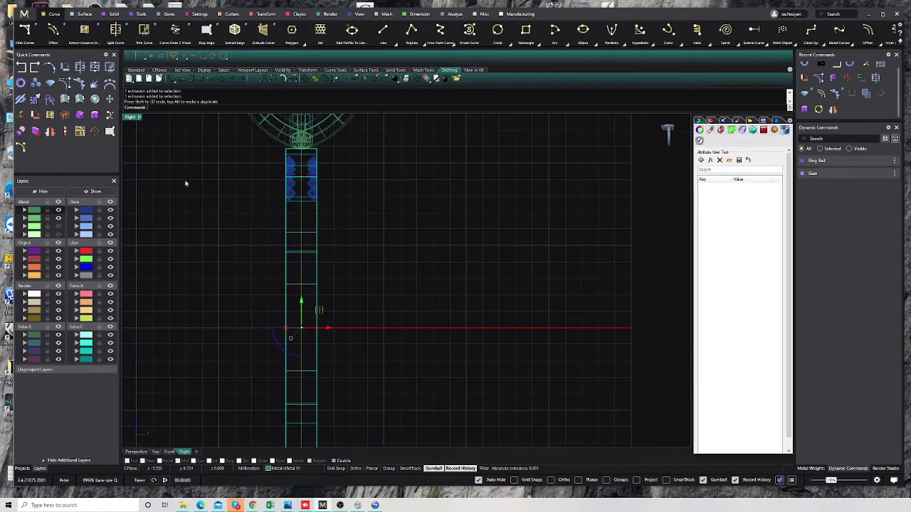
double_click(131, 117)
click(244, 372)
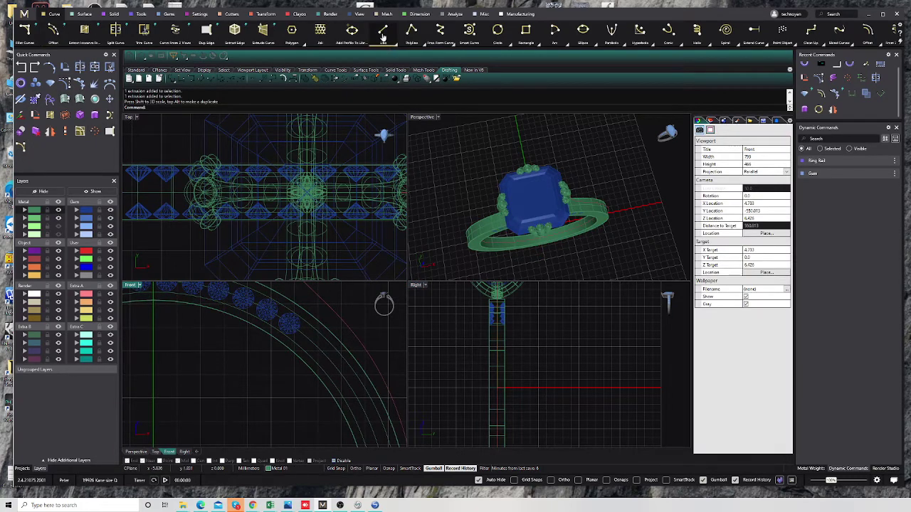
Draw a diagonal cutting line from the ring centre past the band and mirror it about the origin
click(383, 30)
click(330, 421)
scroll(345, 340, down, 3)
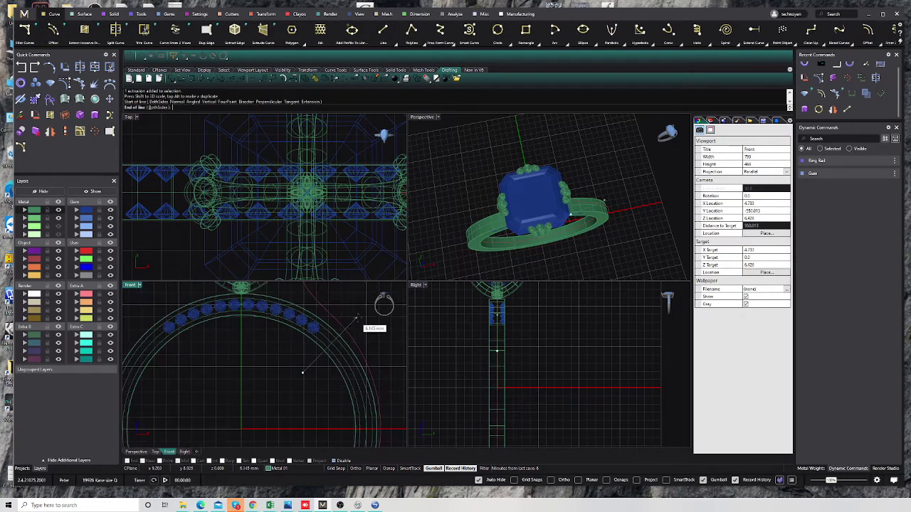
click(363, 317)
click(339, 358)
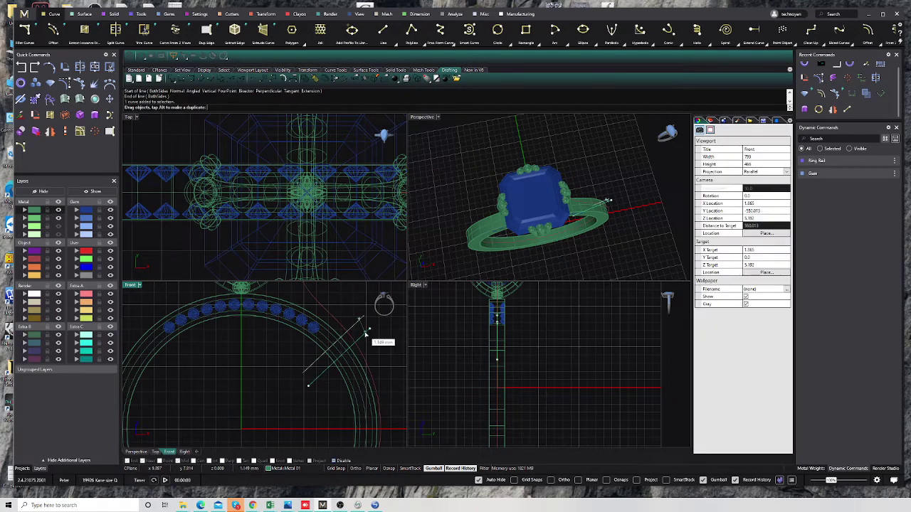
click(49, 131)
text(0)
key(Return)
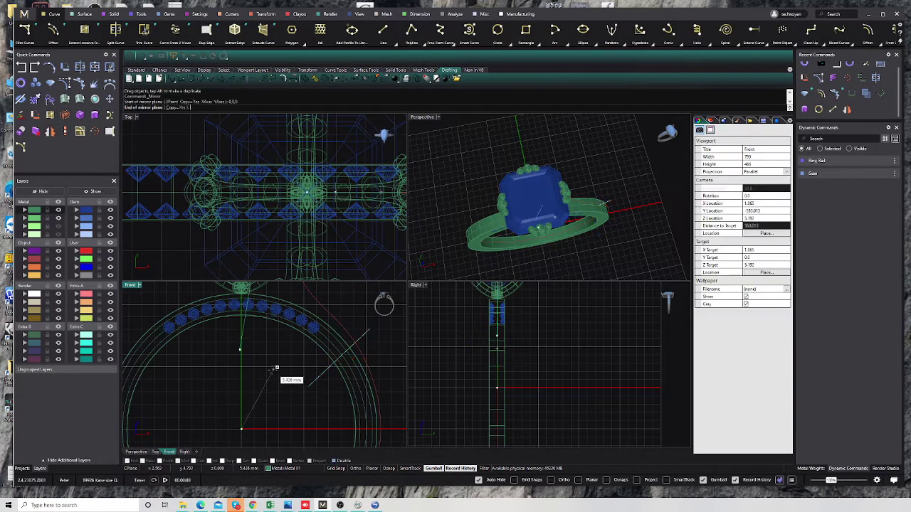
click(240, 392)
key(Escape)
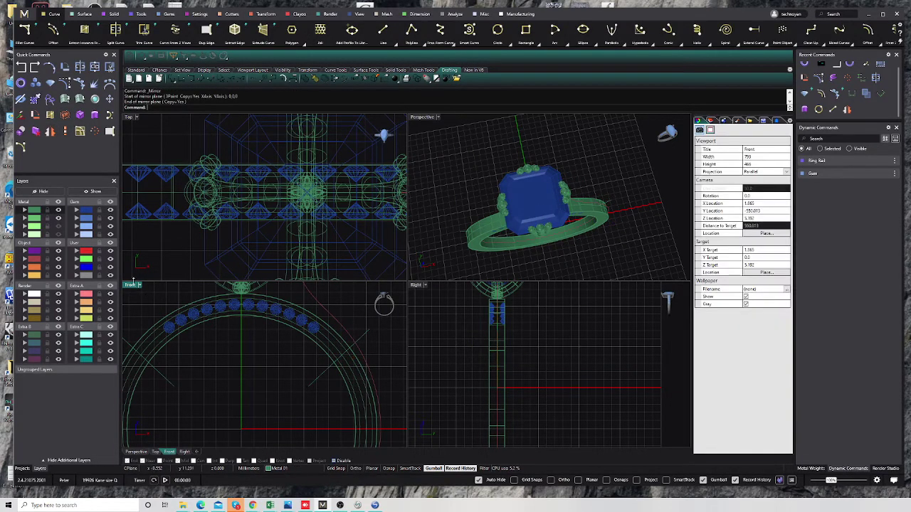
click(159, 200)
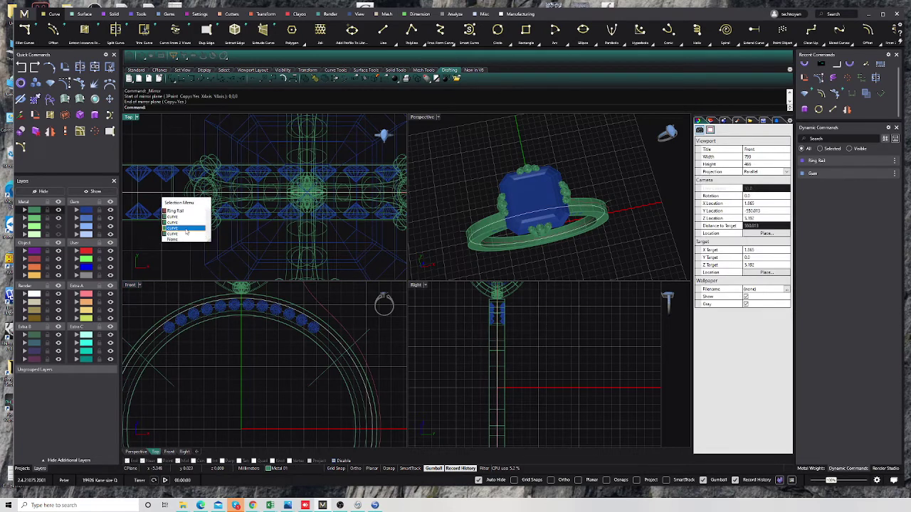
click(156, 350)
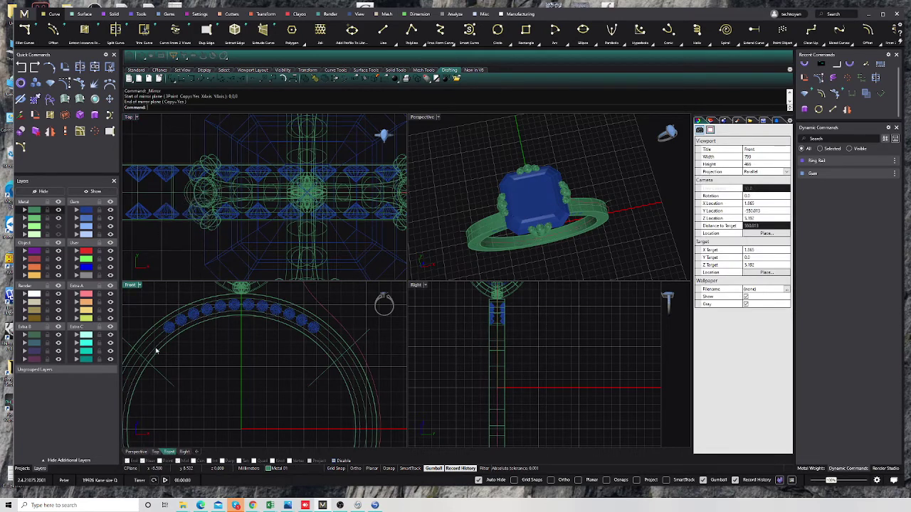
Split the ring band into two pieces with the two diagonal lines
click(479, 249)
scroll(205, 378, up, 1)
scroll(206, 367, up, 1)
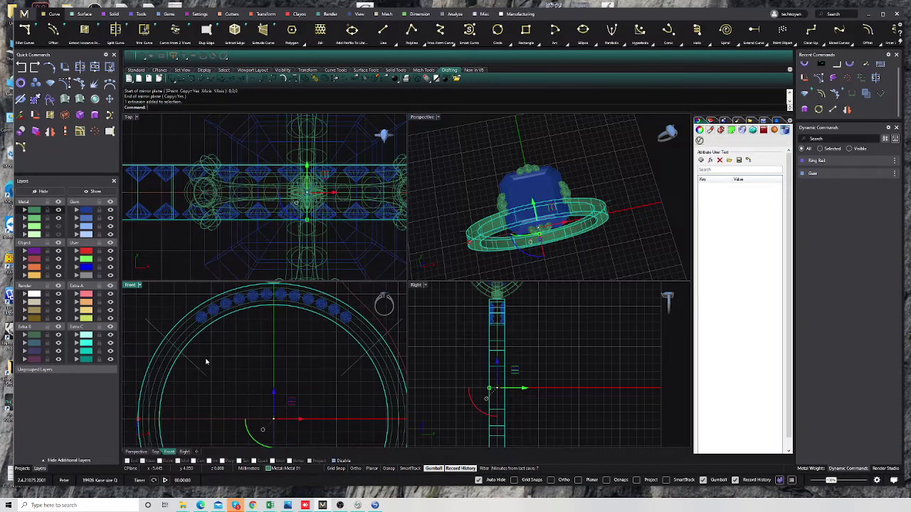
text(split)
key(Return)
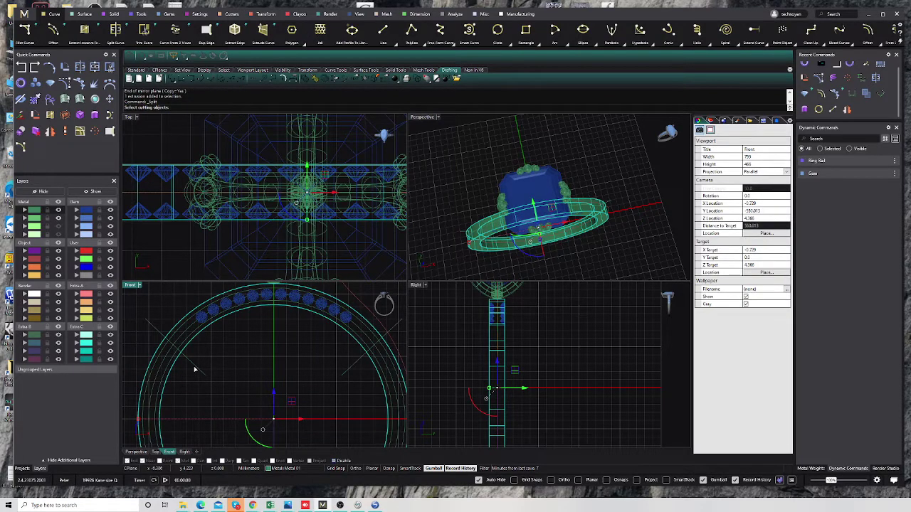
click(193, 367)
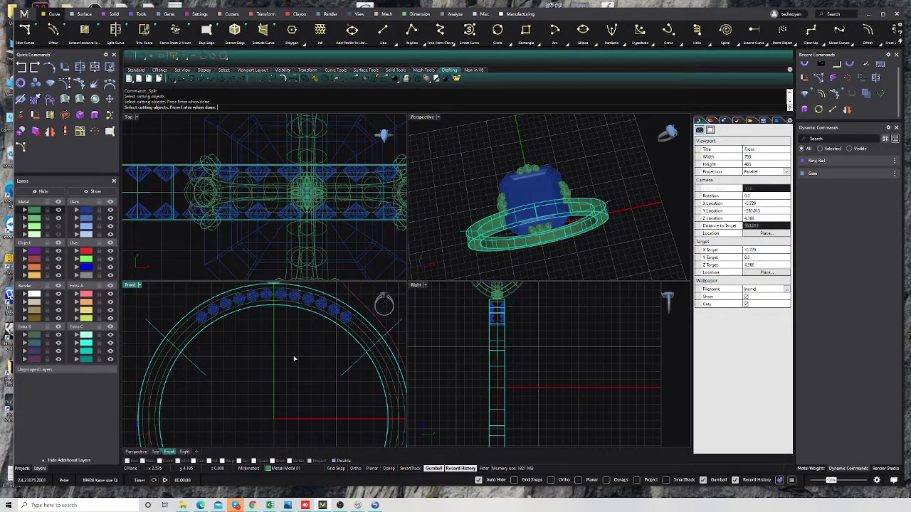
key(Return)
Test-delete one split ring piece, then undo to restore it
right_drag(569, 199, 491, 203)
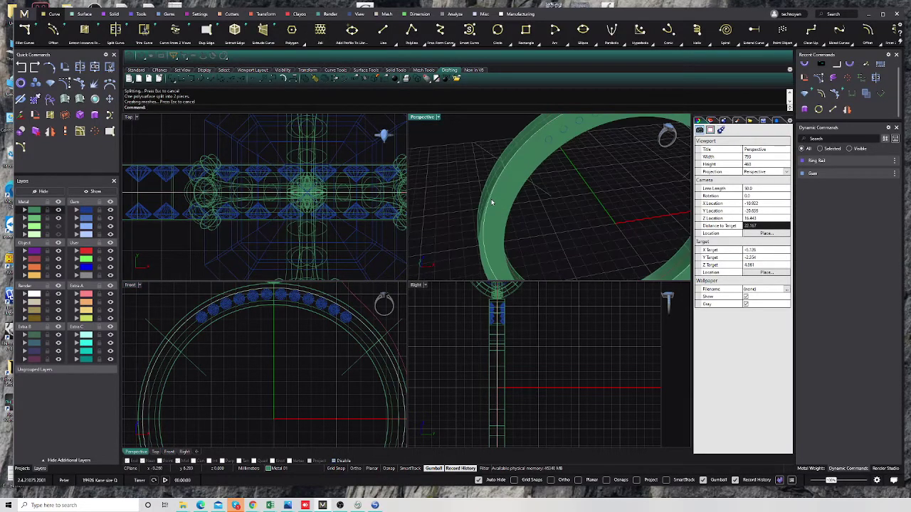
click(505, 198)
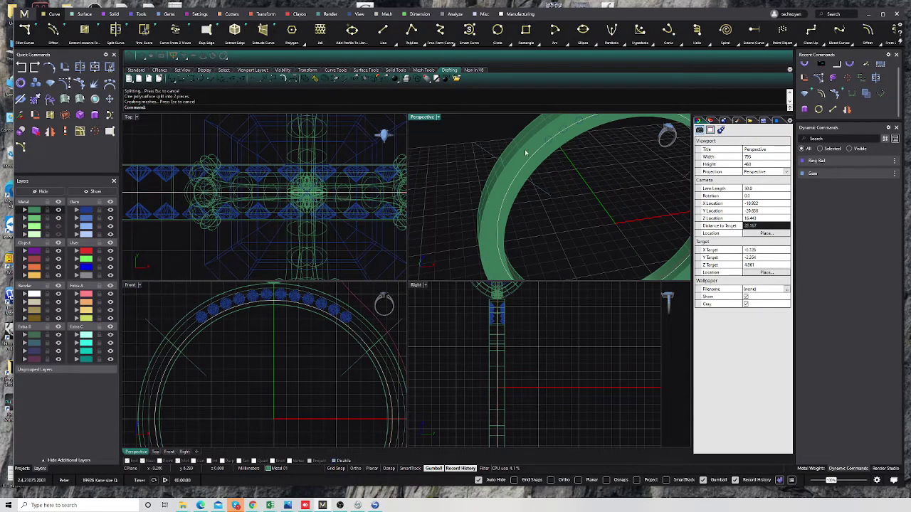
click(497, 185)
click(512, 199)
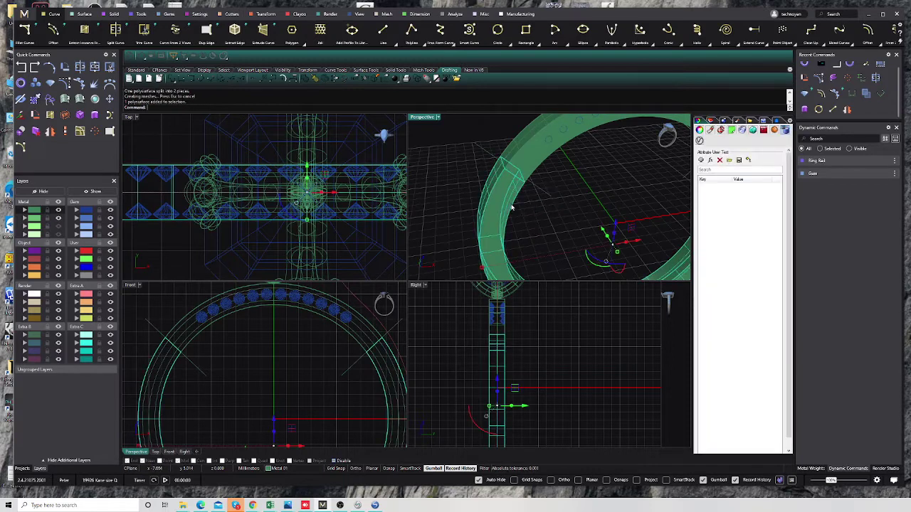
key(Delete)
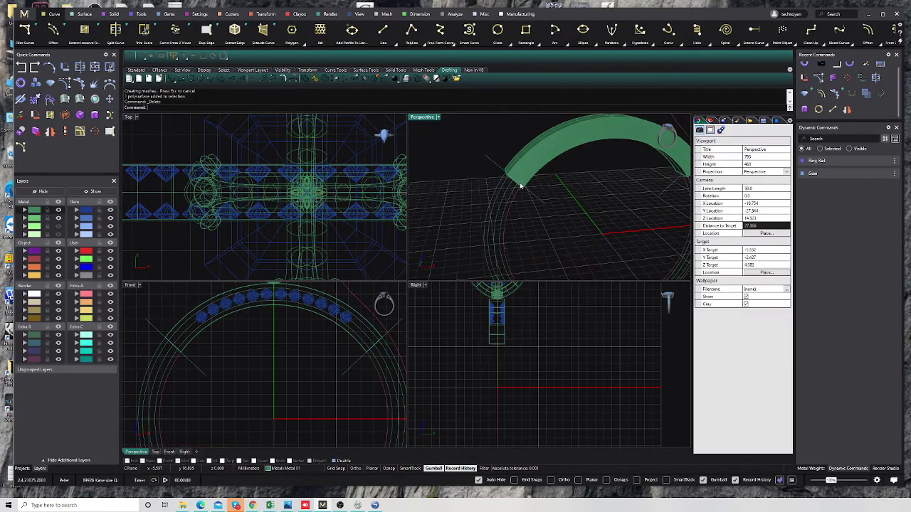
click(198, 370)
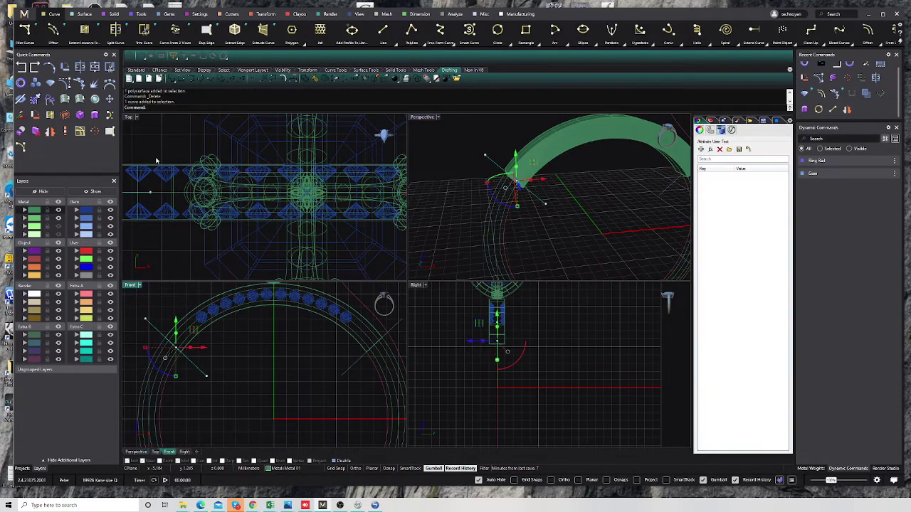
key(ctrl+z)
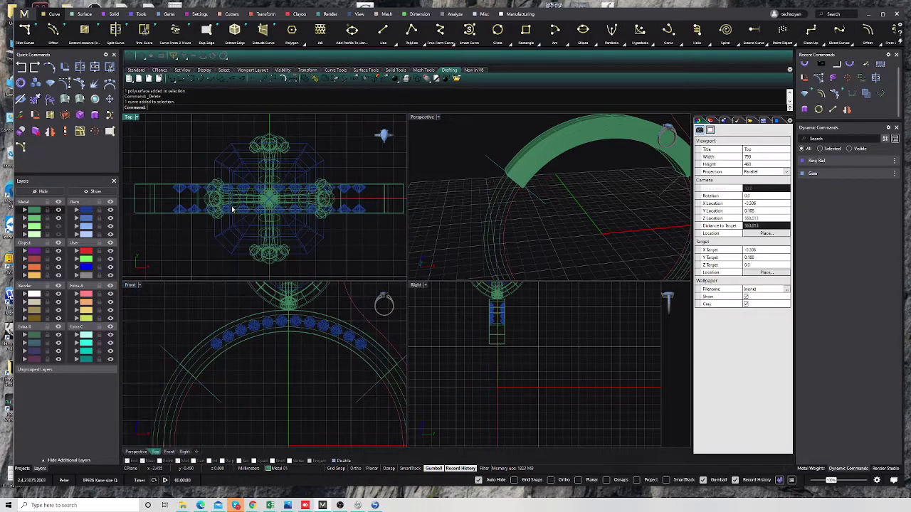
click(156, 237)
right_drag(157, 237, 192, 234)
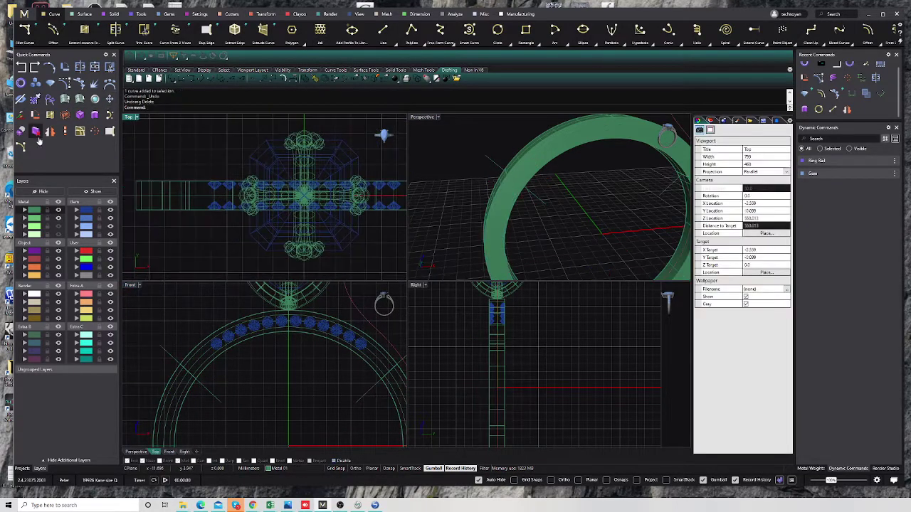
Draw a new cutting line and select it together with the arc and a ring piece
click(384, 30)
click(198, 168)
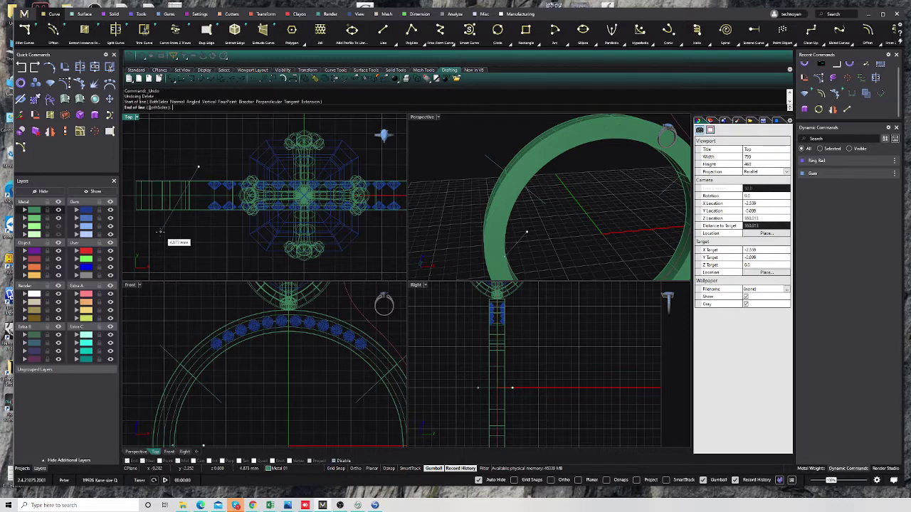
click(189, 191)
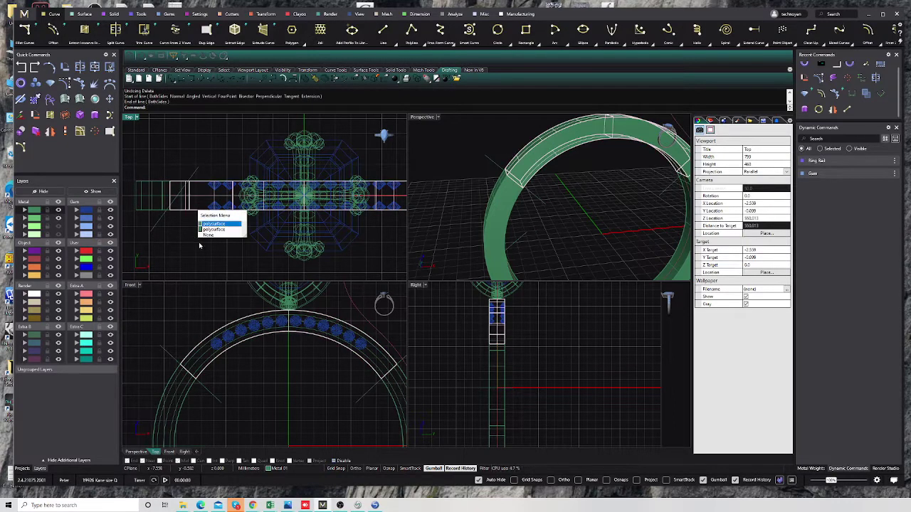
click(193, 206)
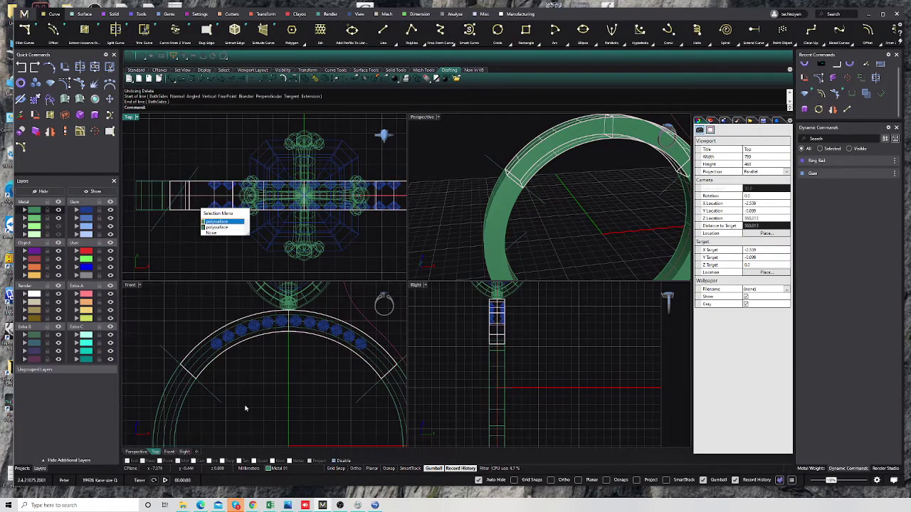
click(207, 390)
click(199, 358)
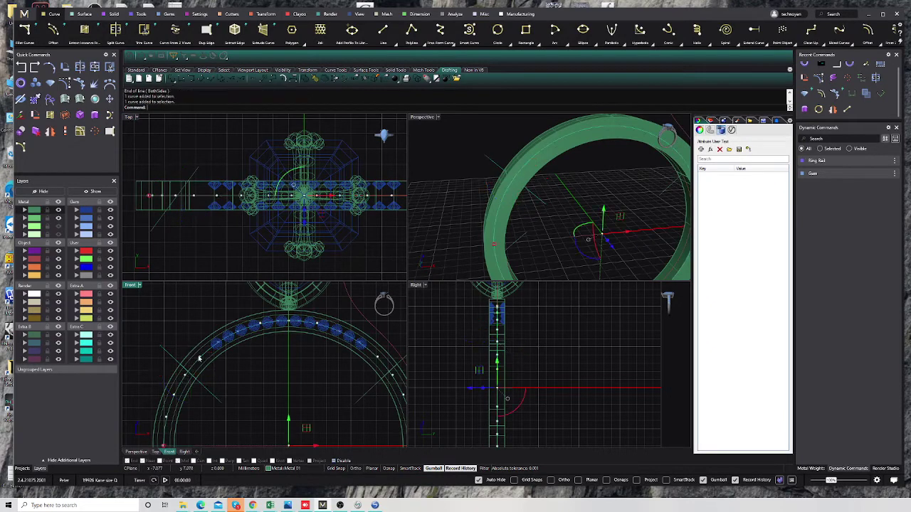
click(199, 208)
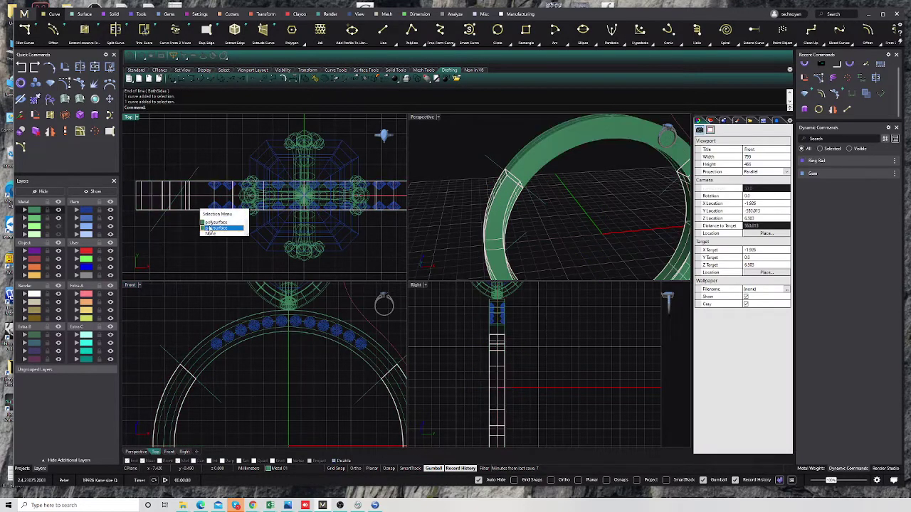
click(209, 227)
click(199, 208)
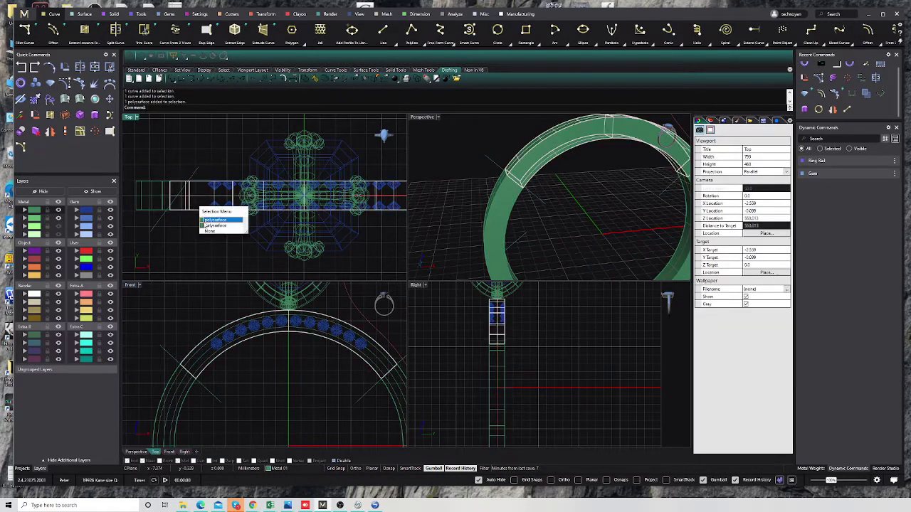
click(207, 222)
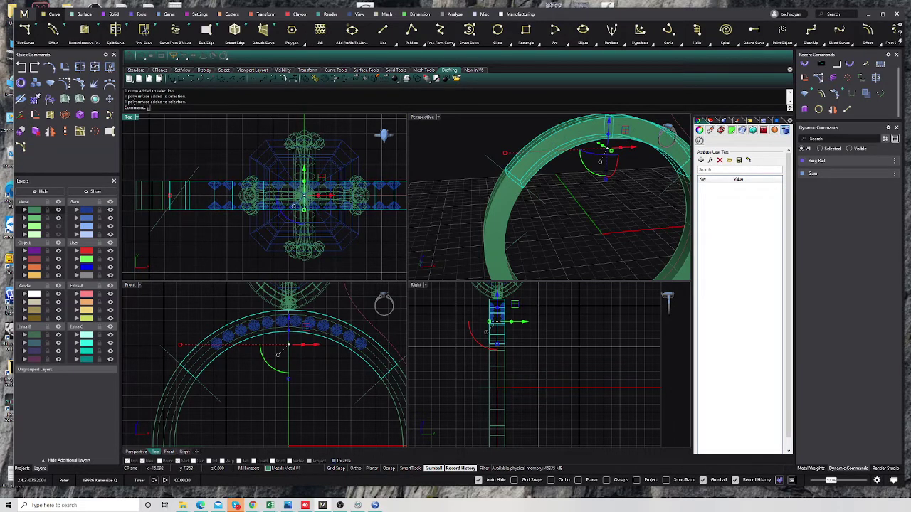
Cap the ring piece's open ends, then undo the caps
text(c)
key(BackSpace)
key(Return)
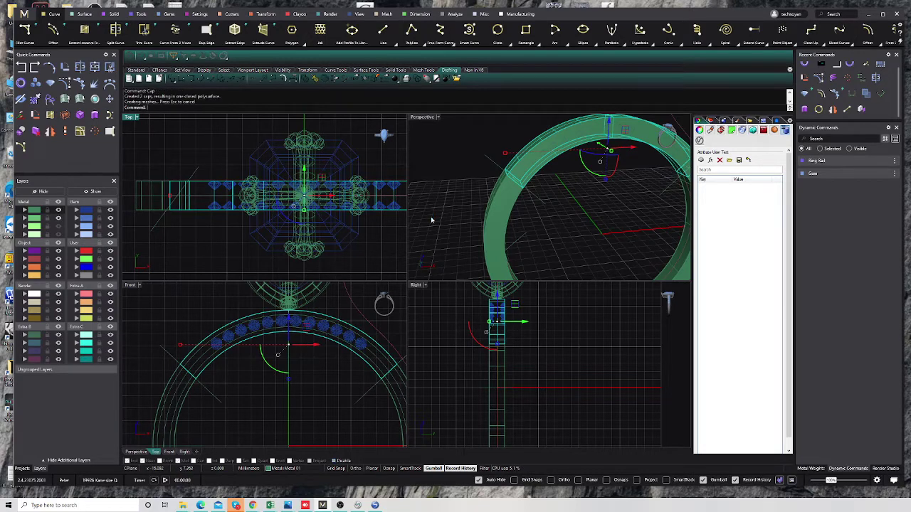
key(ctrl+z)
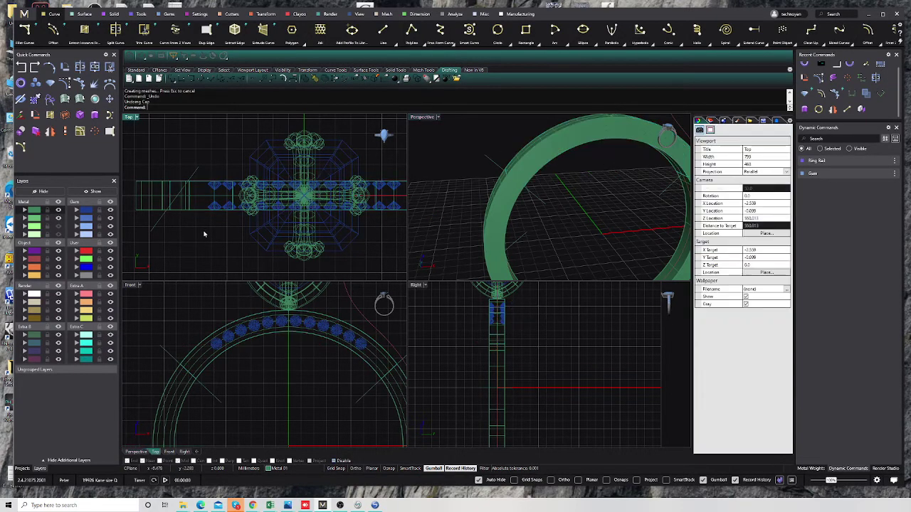
Move the diagonal cutting line right and split the ring with it again
click(164, 221)
drag(163, 221, 198, 216)
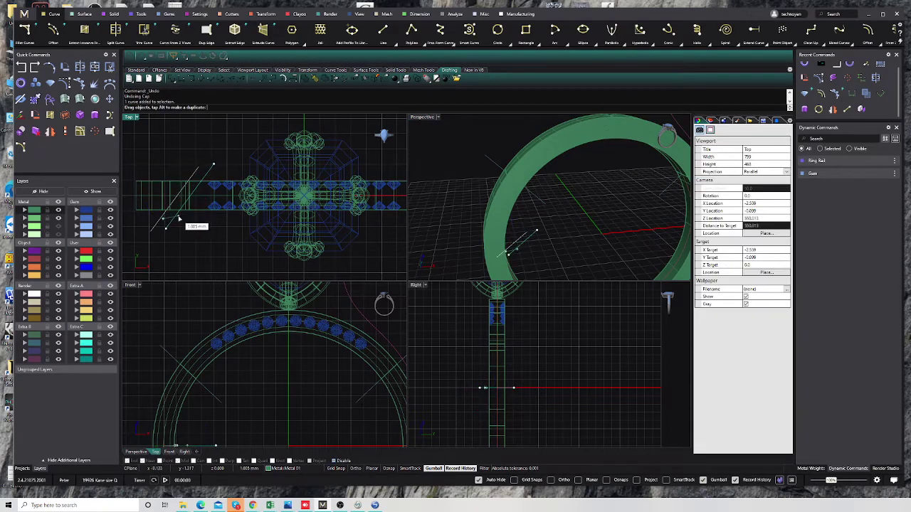
click(191, 210)
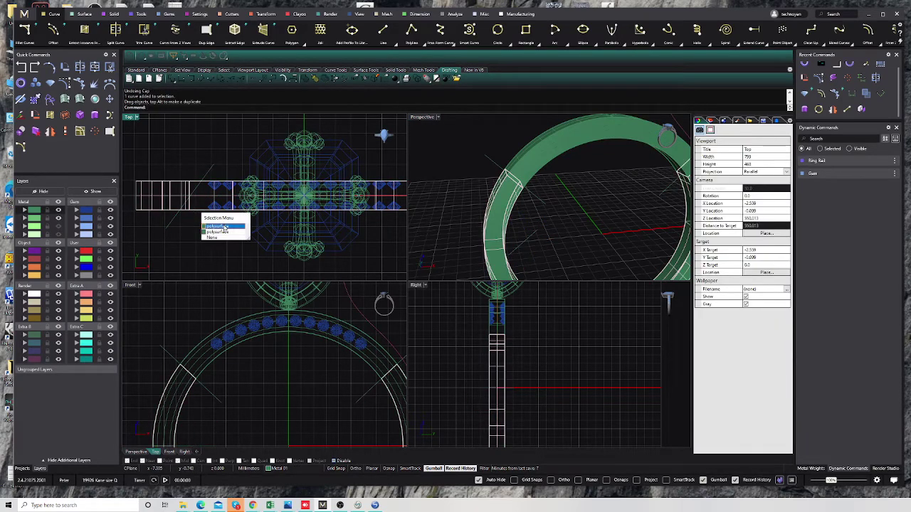
click(216, 232)
key(Return)
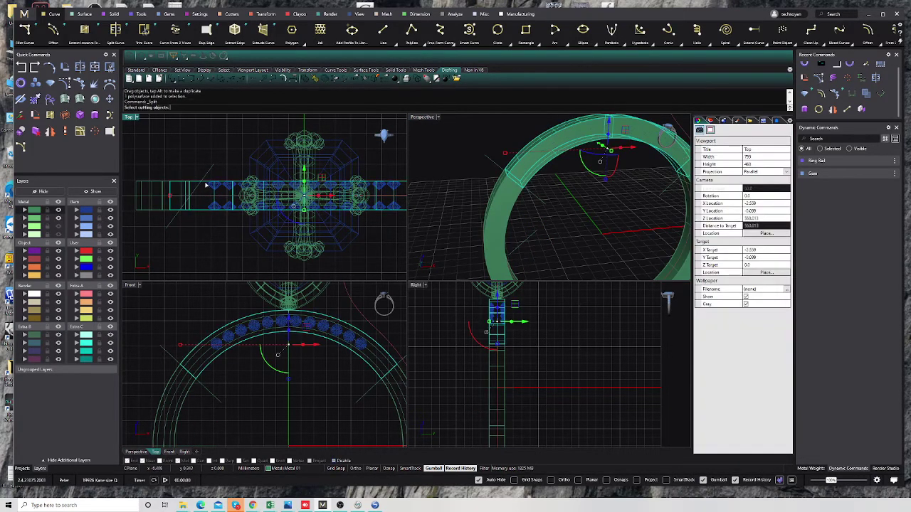
key(Escape)
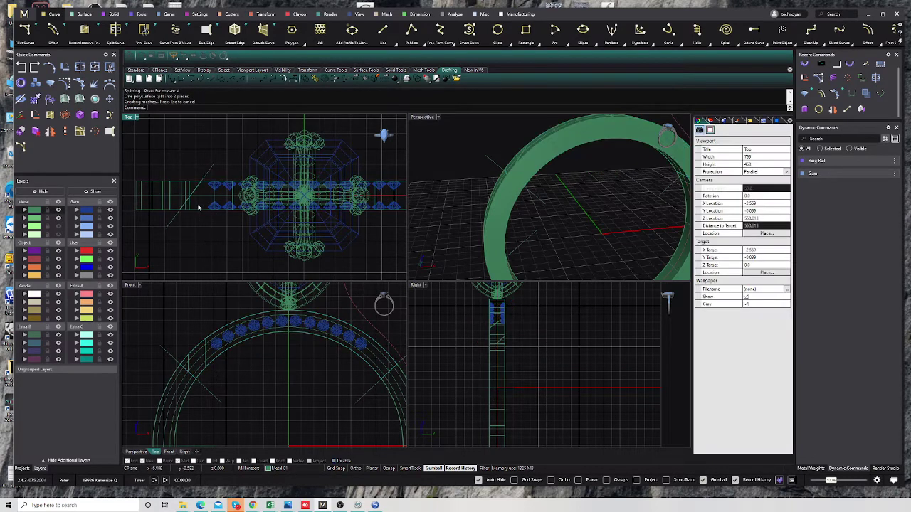
Cap the newly cut piece and delete a small piece, then undo both
right_drag(512, 207, 567, 202)
click(515, 186)
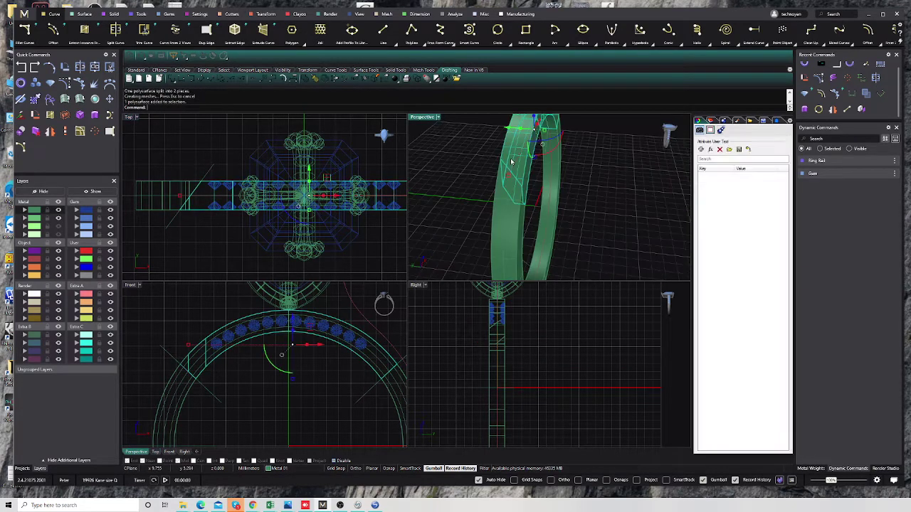
right_drag(515, 185, 527, 175)
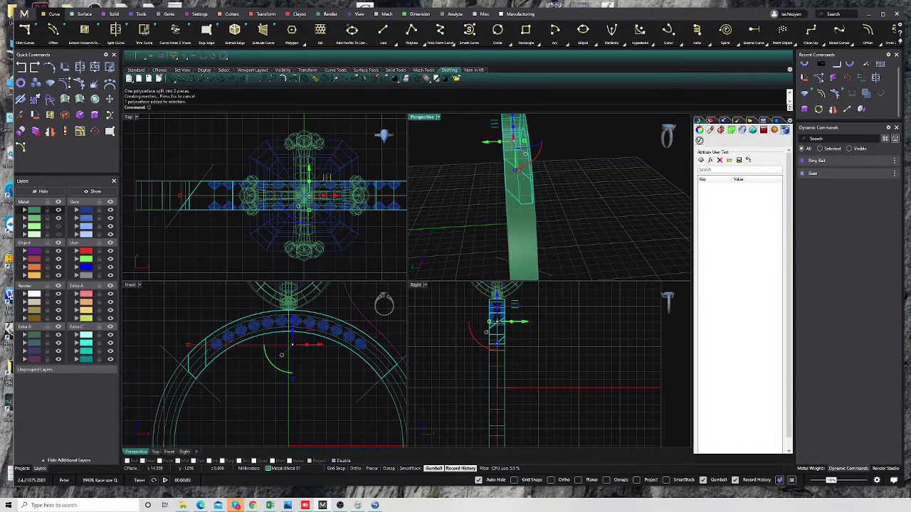
text(Cap)
key(Return)
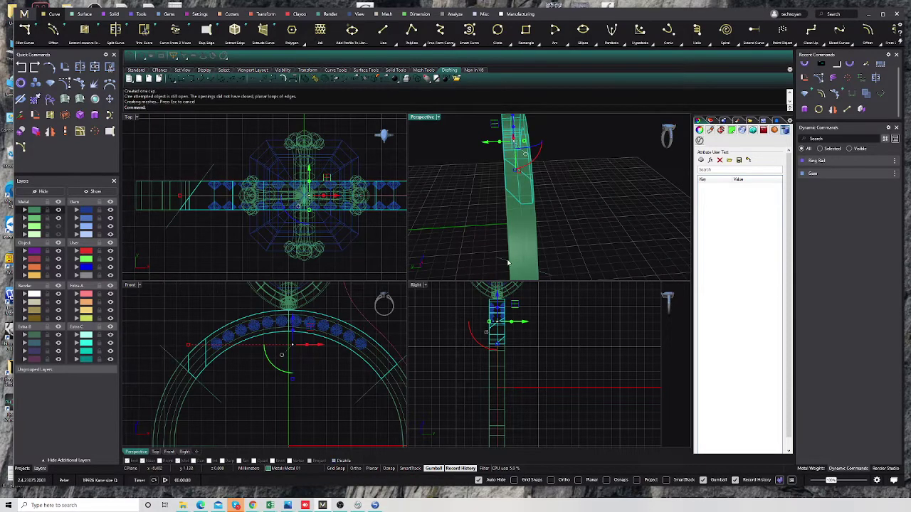
click(541, 213)
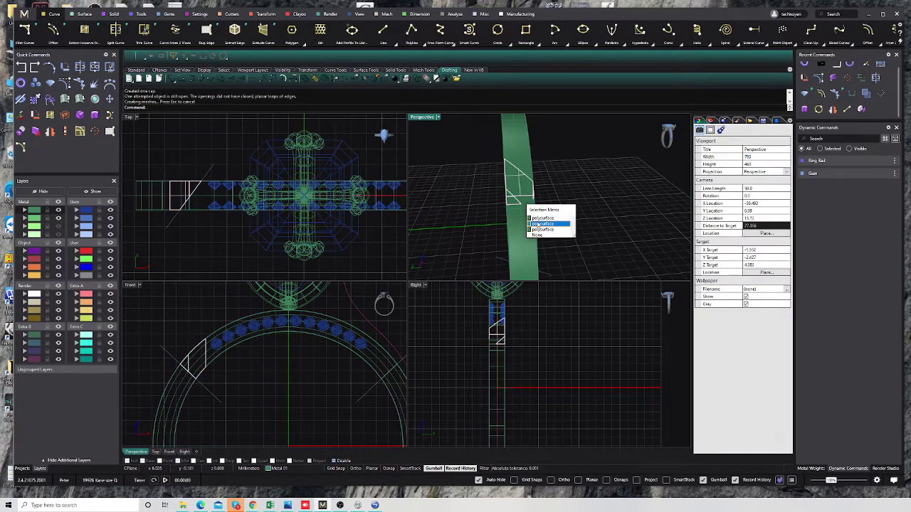
click(541, 224)
key(Delete)
right_drag(529, 220, 523, 216)
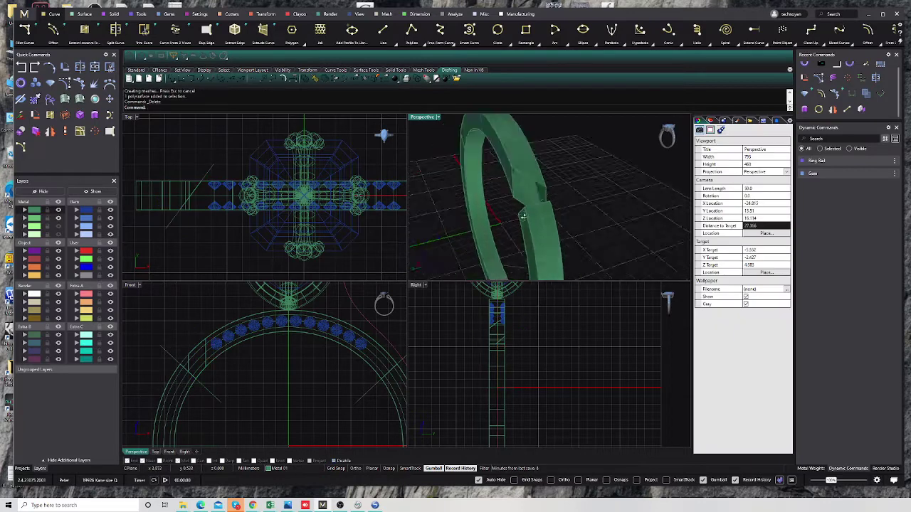
key(ctrl+z)
Undo the extra split to return to the previously split band
key(ctrl+z)
click(197, 237)
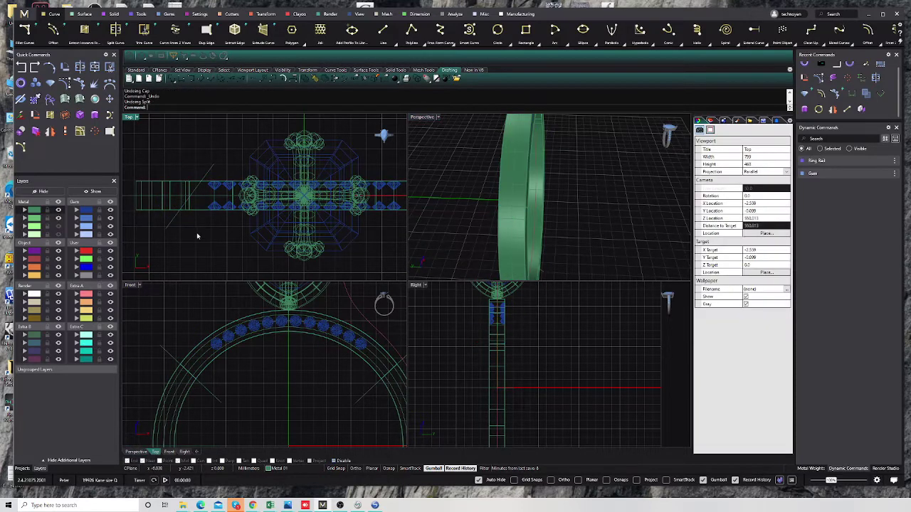
key(ctrl+z)
key(ctrl+z)
click(210, 365)
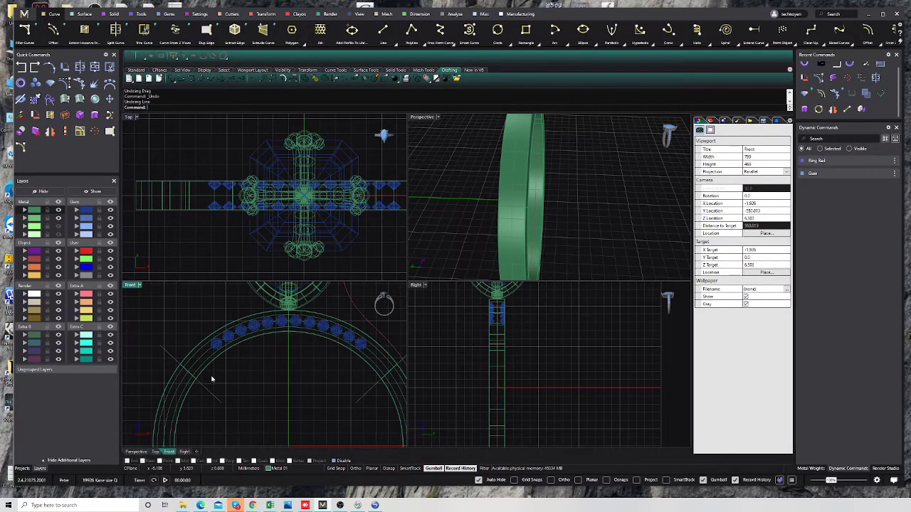
click(503, 217)
mouse_move(503, 217)
right_down()
mouse_move(420, 203)
mouse_move(497, 206)
right_up()
text(Cap)
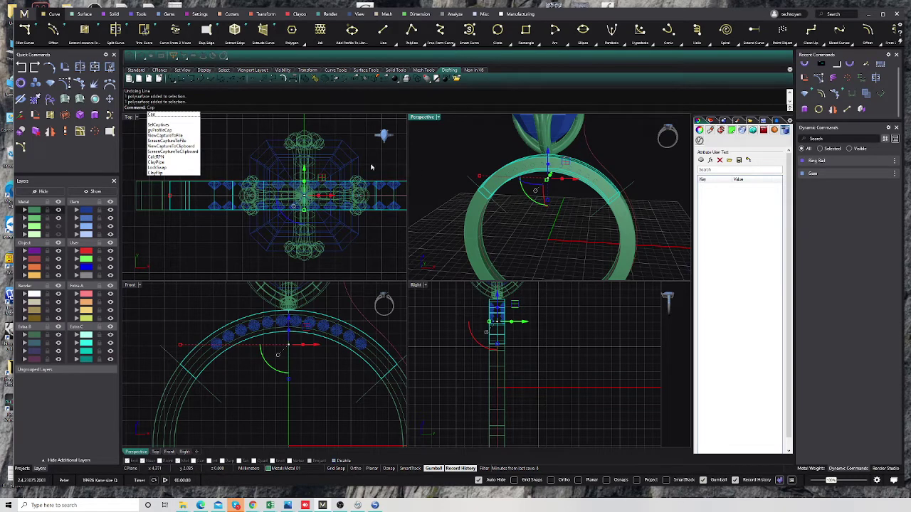
Cap the band and delete the lower band piece, leaving the gem-holding top segment
key(Return)
mouse_move(431, 166)
right_down()
mouse_move(443, 186)
mouse_move(498, 183)
right_up()
click(474, 227)
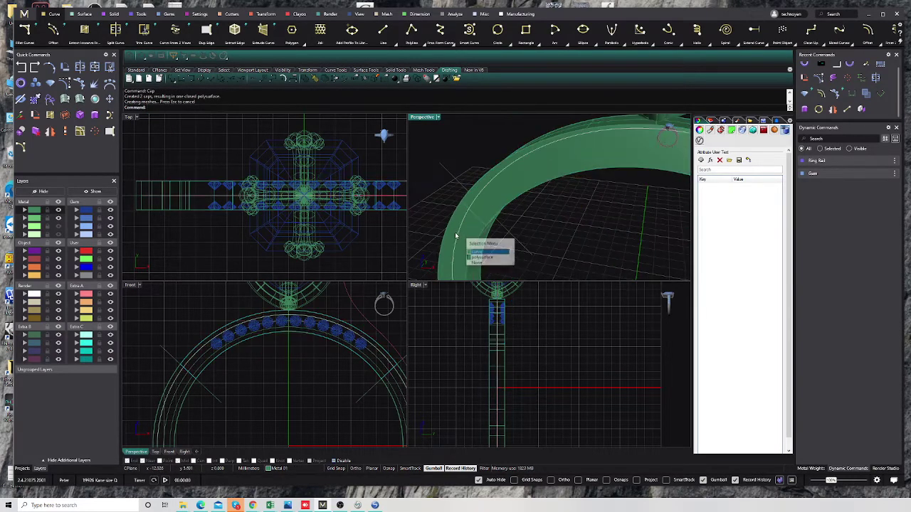
click(488, 246)
key(Delete)
right_drag(449, 231, 547, 169)
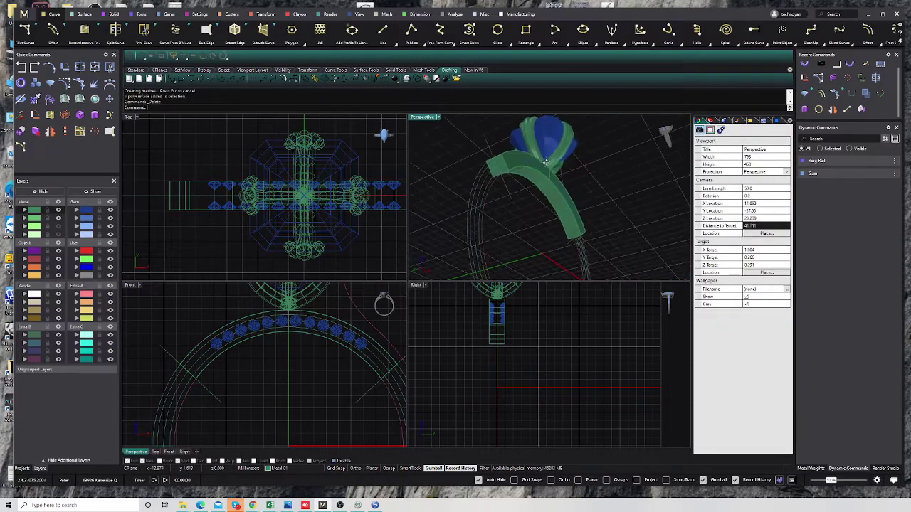
Delete the stray curve beside the gem arc in the Front view and zoom in
click(237, 399)
key(Delete)
right_drag(324, 395, 285, 406)
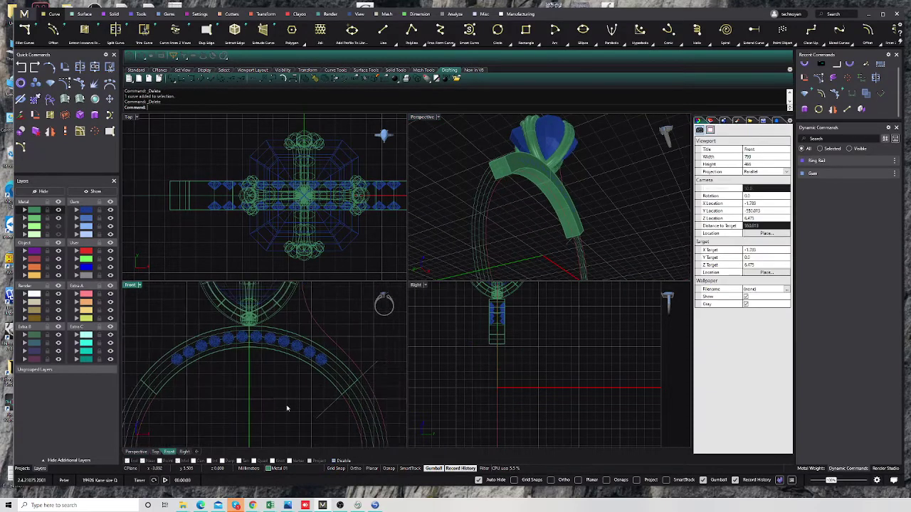
scroll(322, 419, up, 2)
scroll(313, 372, up, 2)
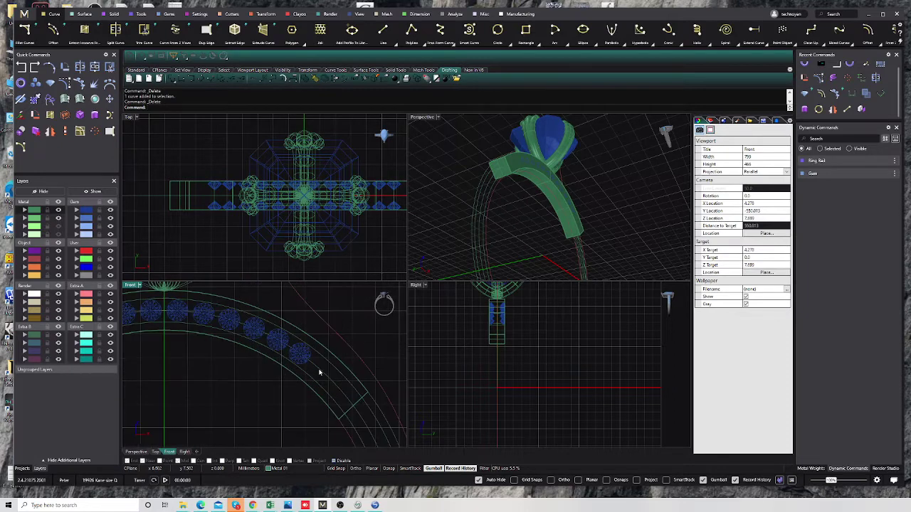
click(348, 407)
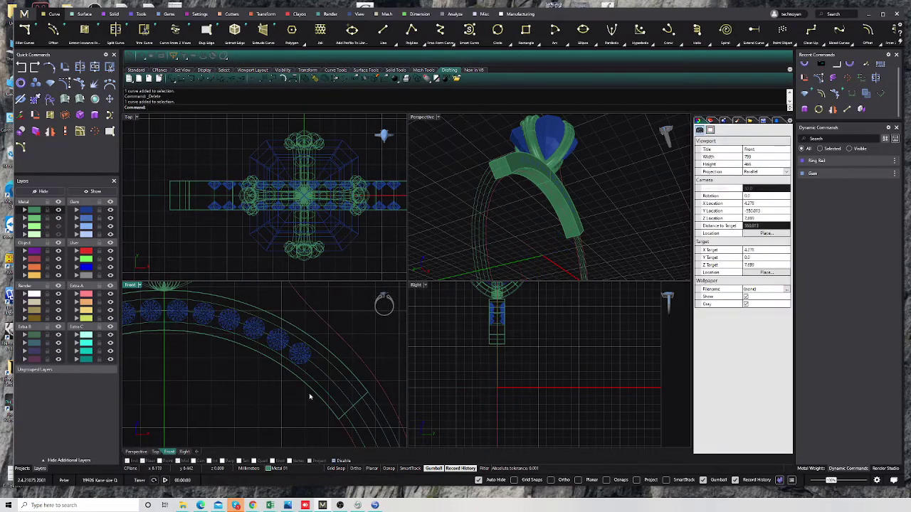
click(309, 396)
key(Escape)
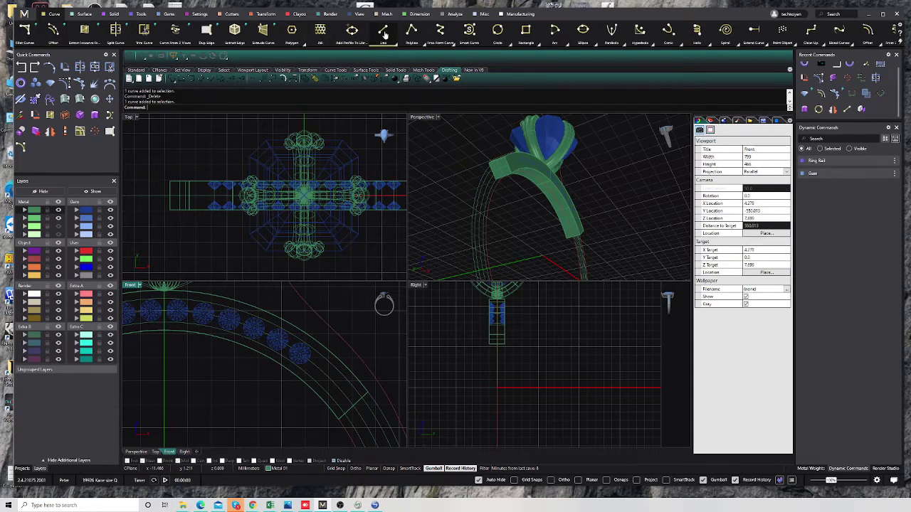
Cancel a stray line, select the 12-gem group in the Front view, and launch Prong Placer
click(383, 30)
click(298, 376)
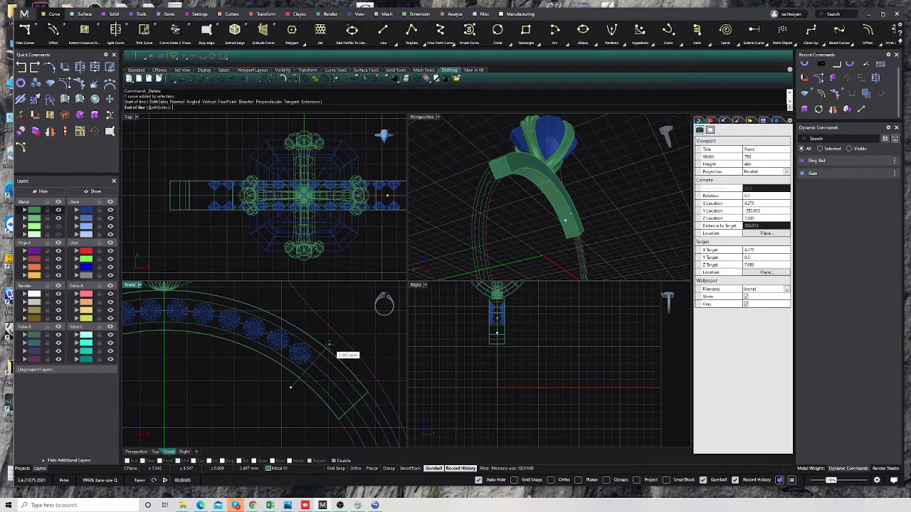
key(Escape)
click(298, 358)
click(326, 374)
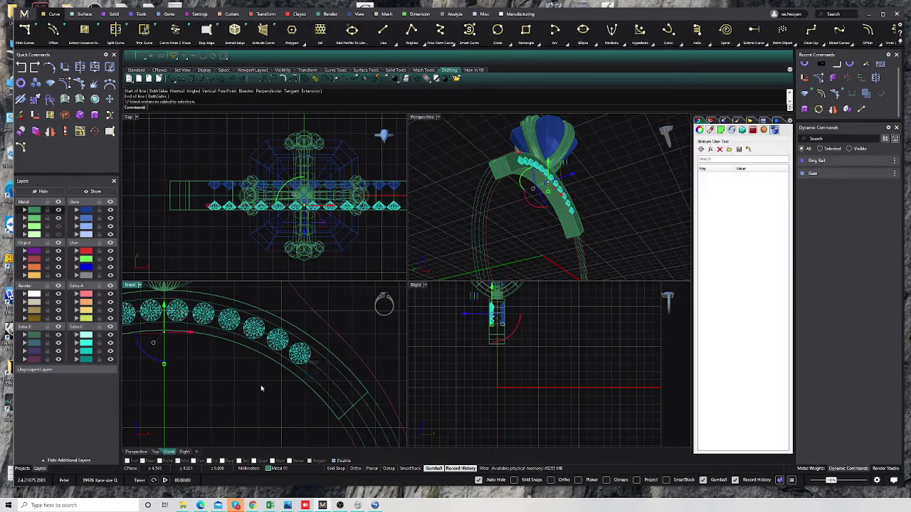
click(200, 13)
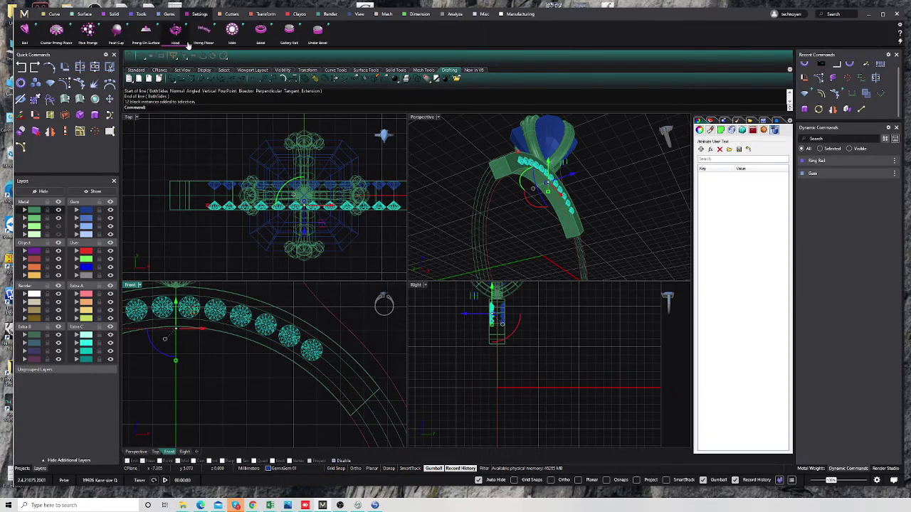
click(305, 297)
Drag the prong diameter handle to size the pavé prongs to roughly 0.42 mm
scroll(284, 342, up, 2)
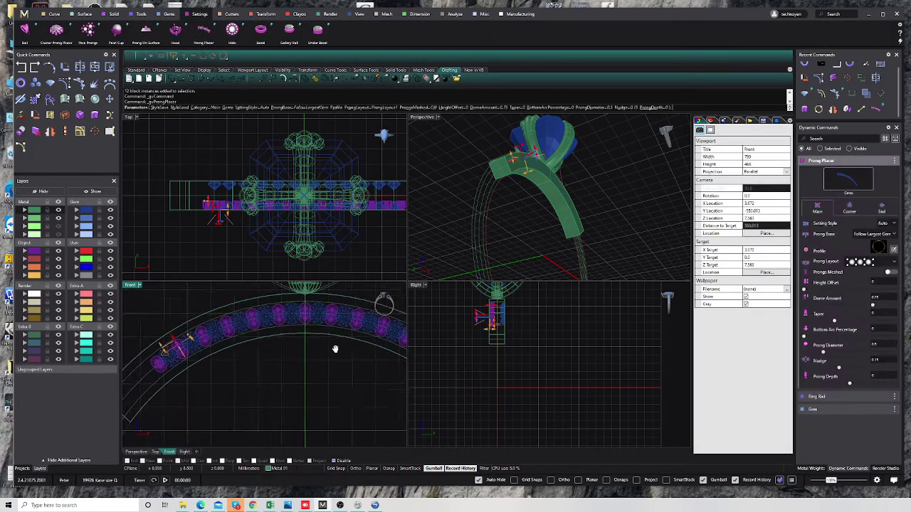
scroll(270, 328, up, 2)
scroll(250, 319, up, 2)
right_drag(250, 318, 250, 361)
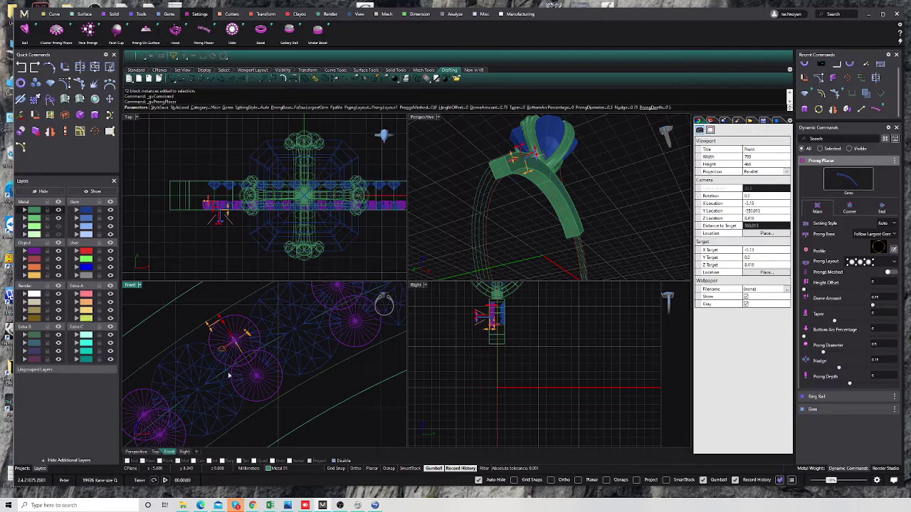
drag(222, 321, 229, 328)
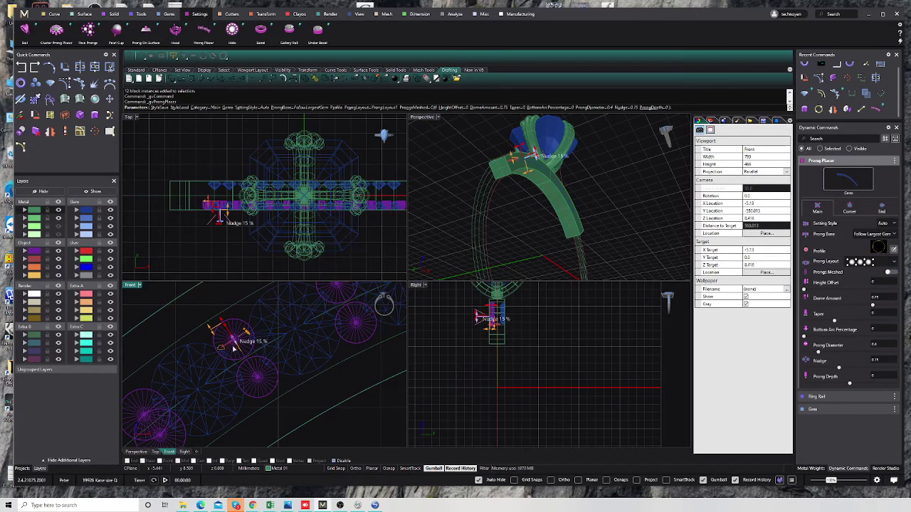
drag(225, 324, 231, 331)
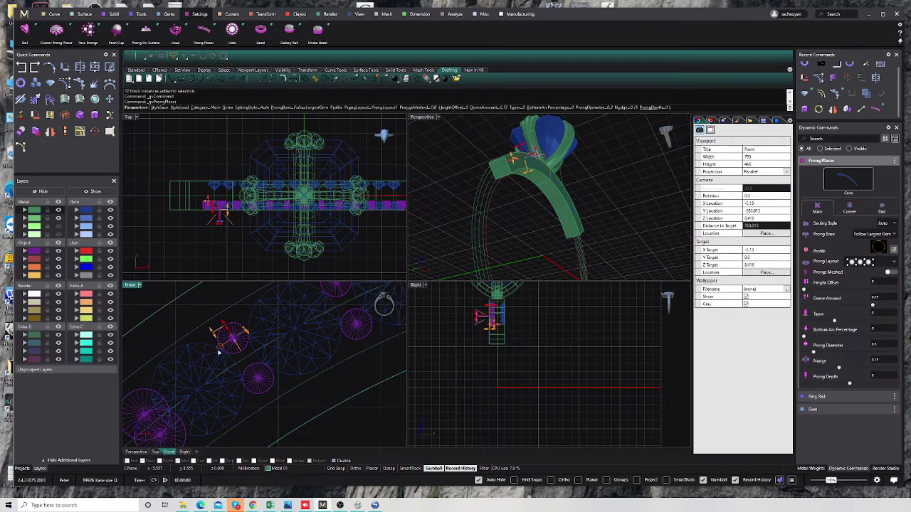
mouse_move(224, 331)
drag(224, 325, 228, 330)
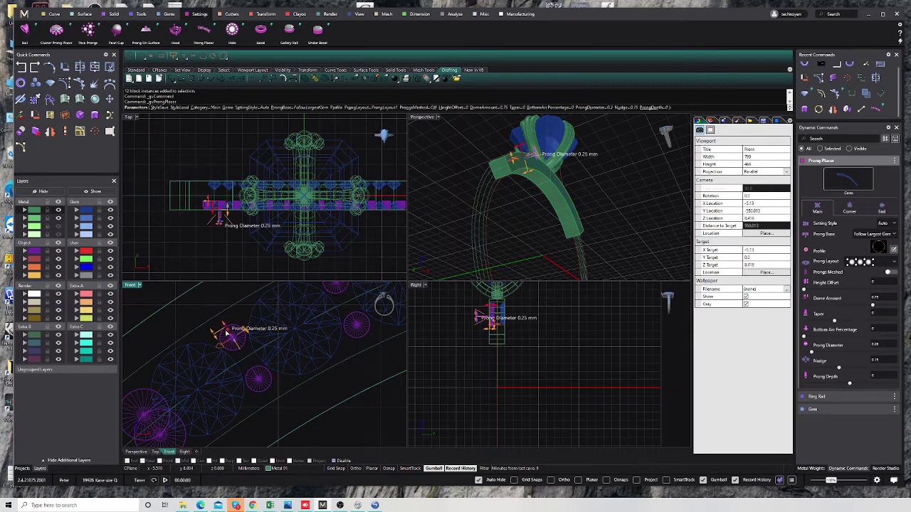
drag(227, 331, 222, 318)
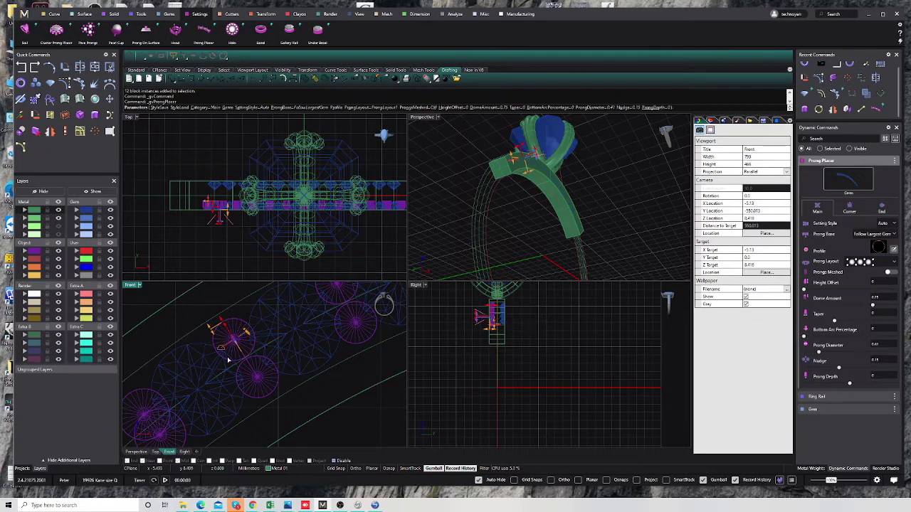
Nudge the prongs to 0.09 around each gem and show the end-prong options
drag(242, 348, 222, 322)
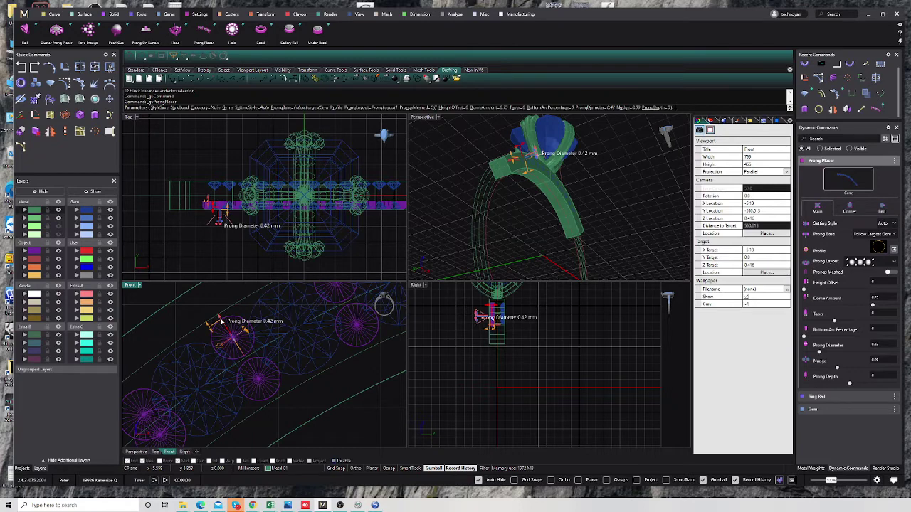
right_drag(222, 322, 238, 334)
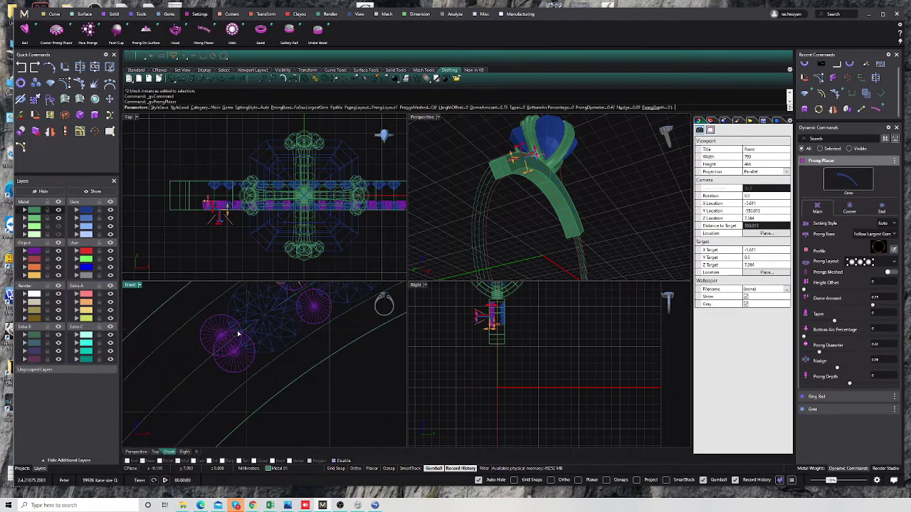
scroll(238, 334, up, 1)
click(882, 211)
Load the 03.json prong style from Content Manager, giving 0.73 prong diameter and 0.11 nudge
scroll(234, 331, down, 2)
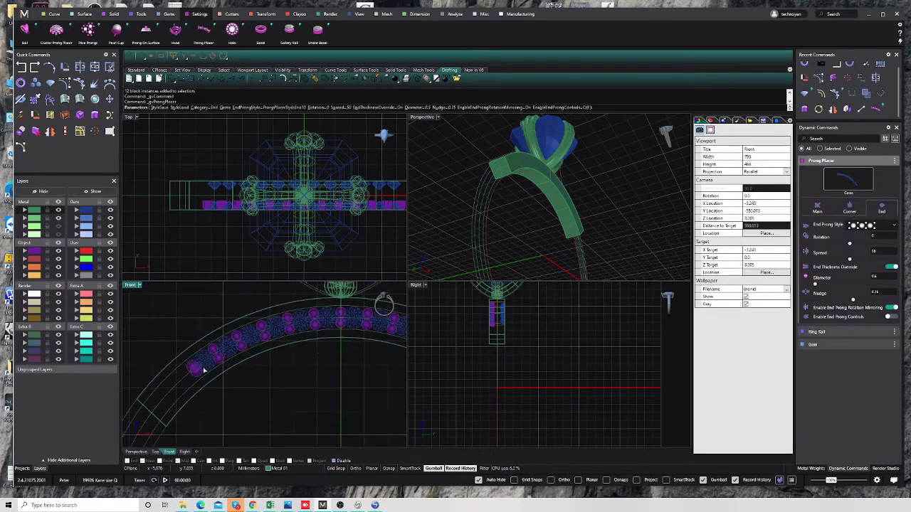
scroll(197, 346, down, 1)
right_drag(354, 360, 412, 376)
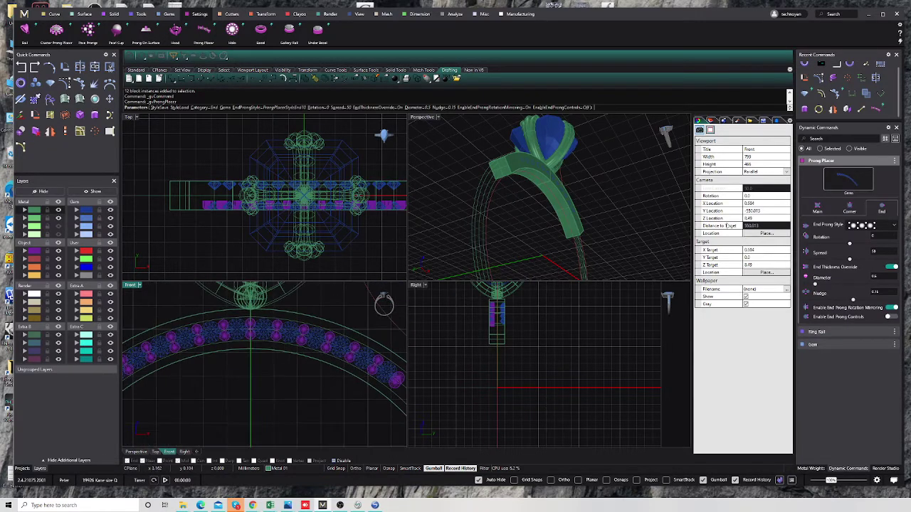
click(895, 161)
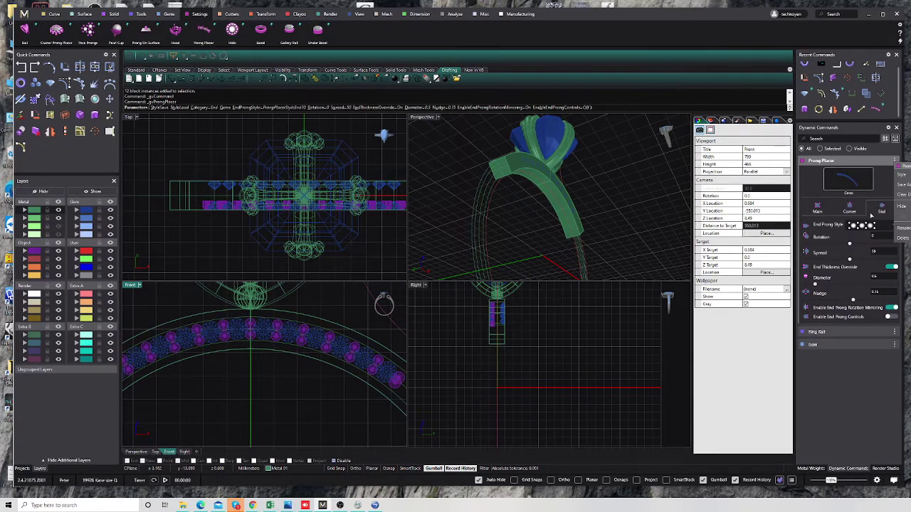
click(903, 182)
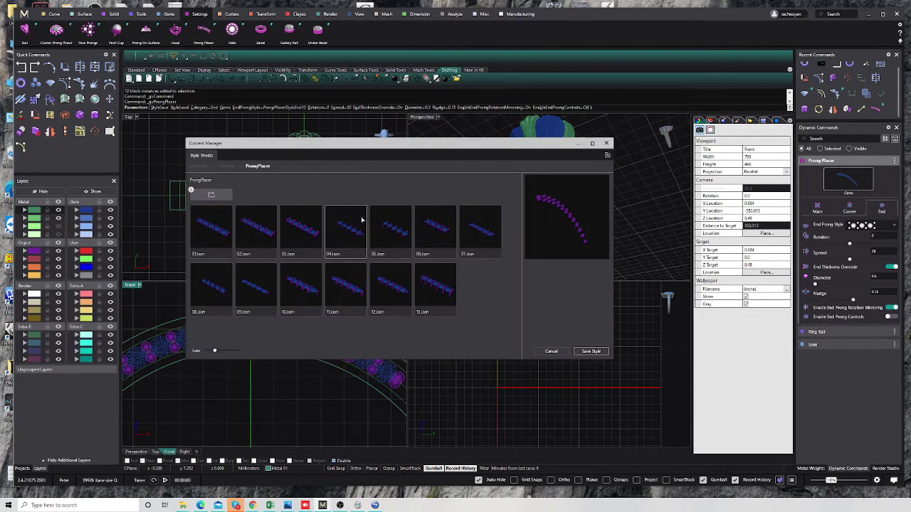
click(305, 238)
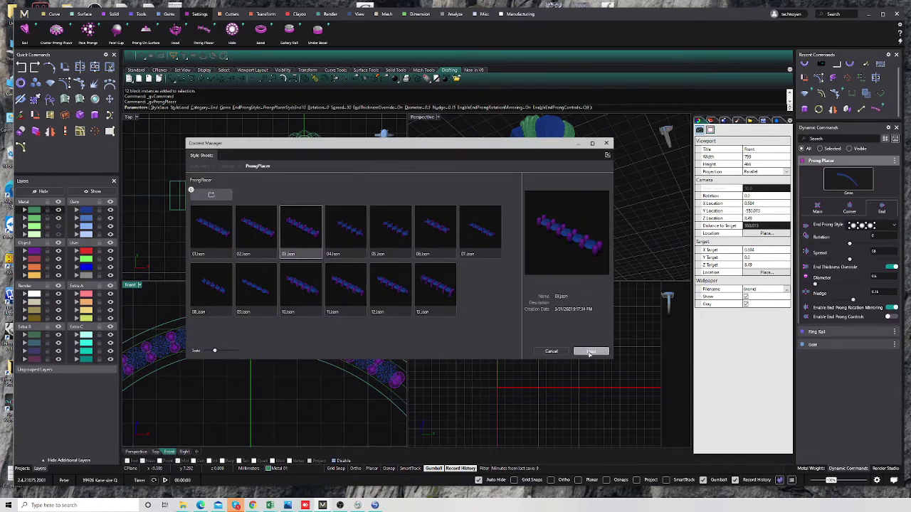
click(589, 352)
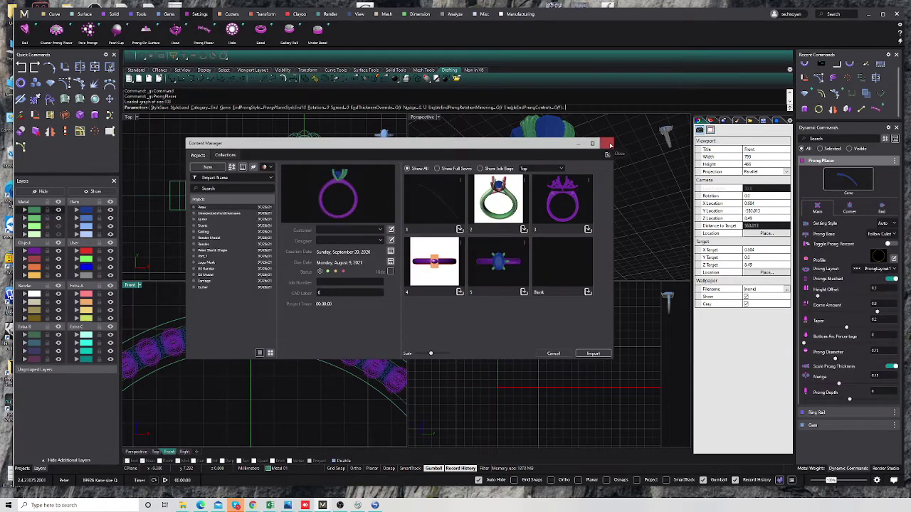
click(610, 145)
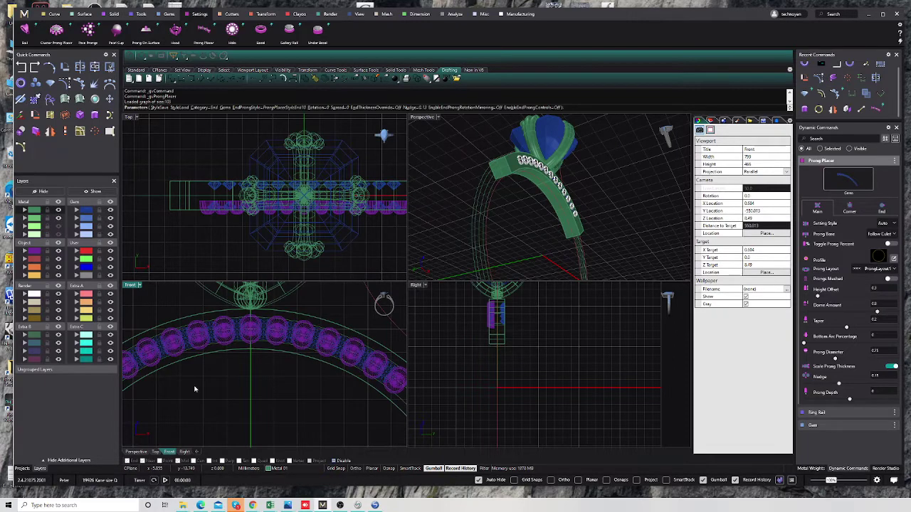
In the Prong Placer options, set the prong diameter to 0.4
scroll(234, 372, down, 2)
scroll(197, 360, down, 2)
scroll(286, 368, down, 2)
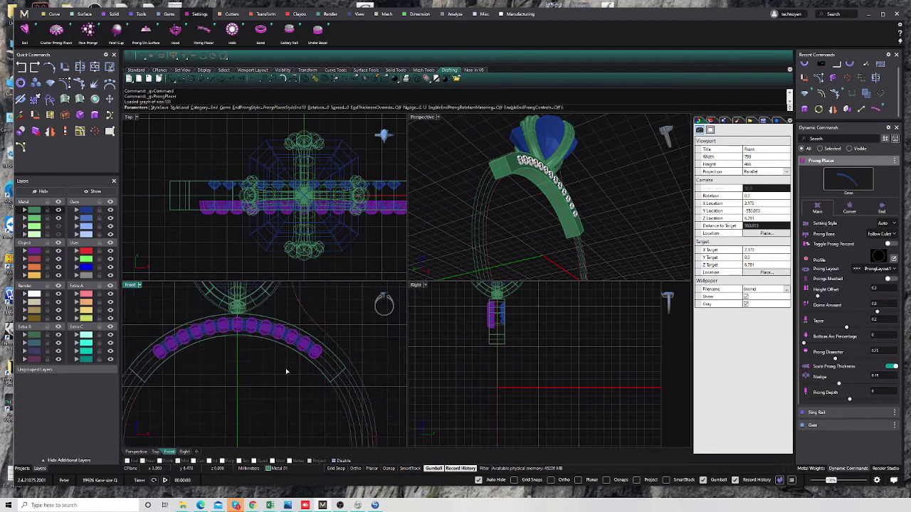
click(879, 351)
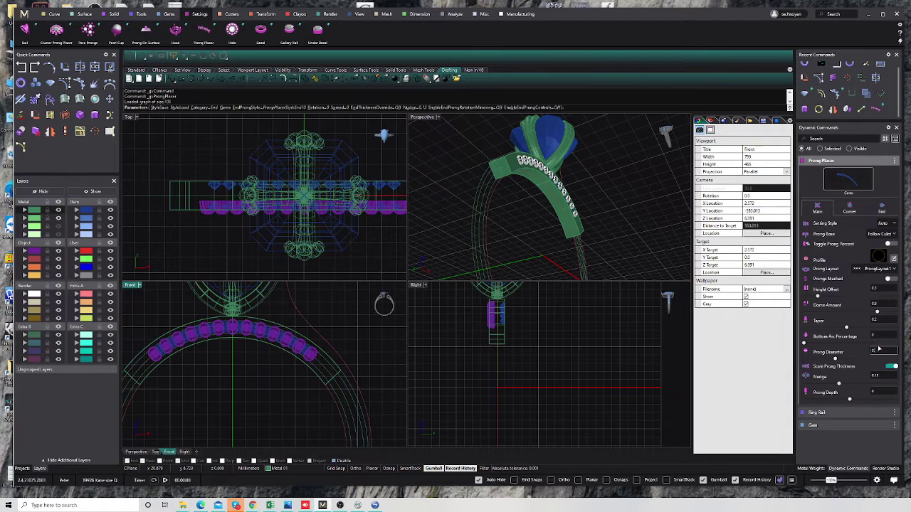
key(Return)
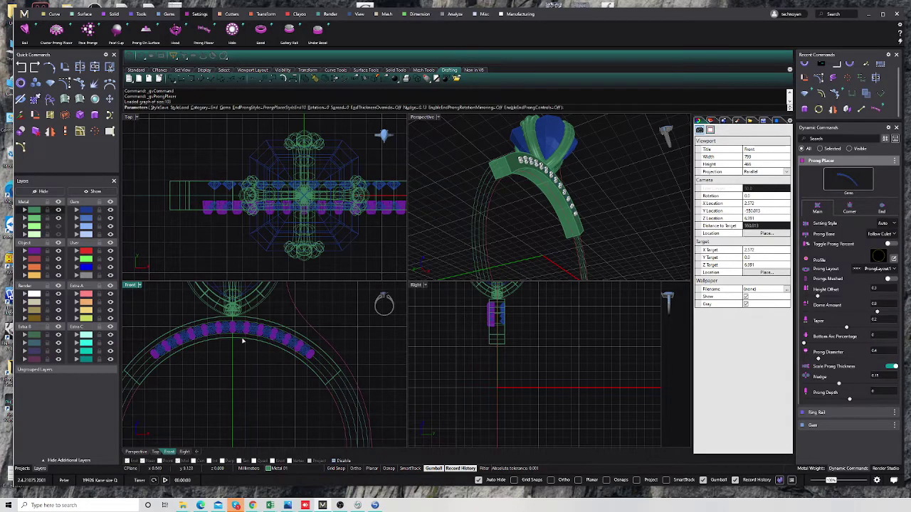
scroll(242, 342, up, 2)
scroll(246, 334, up, 2)
scroll(284, 334, up, 2)
scroll(322, 332, up, 2)
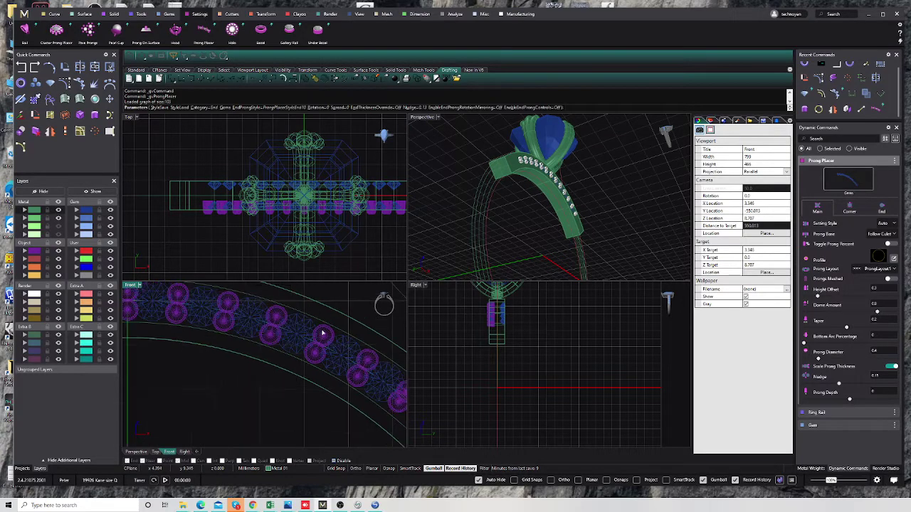
scroll(322, 332, down, 3)
scroll(301, 356, down, 1)
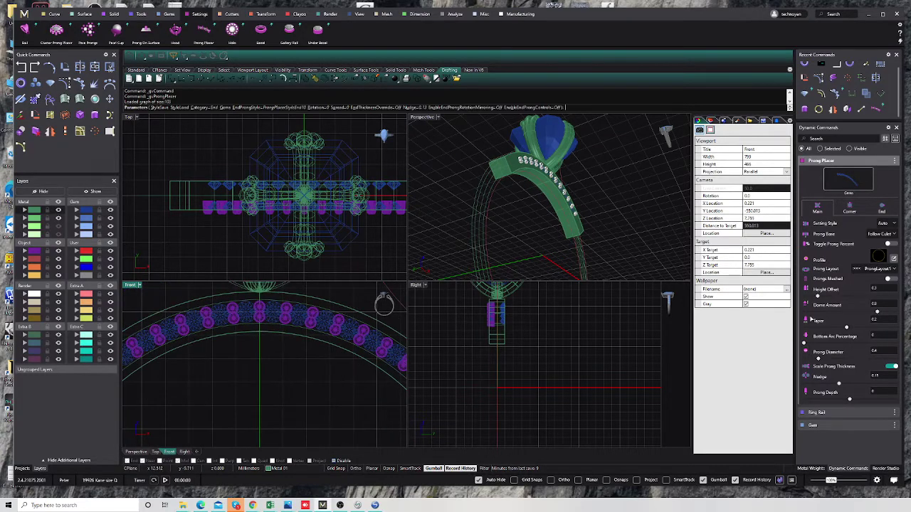
Adjust the prong height offset and Nudge values, then pan the Front viewport along the band
click(882, 291)
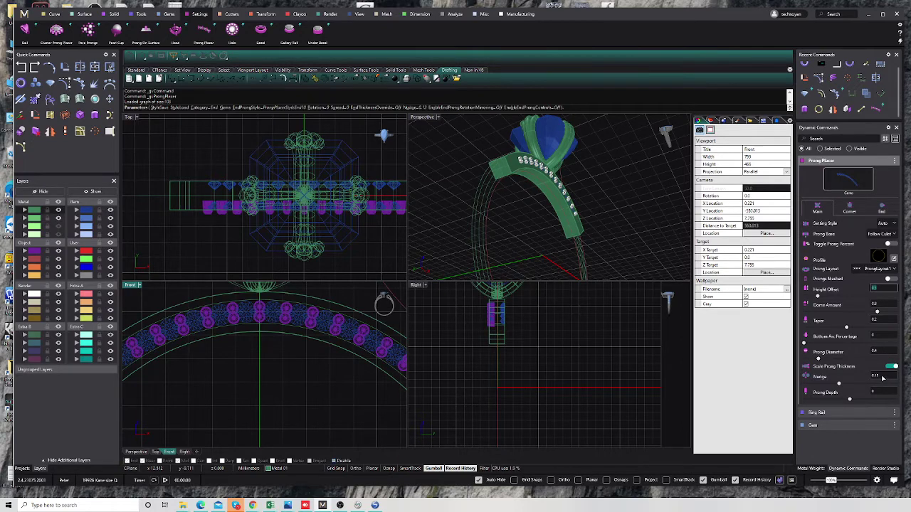
double_click(882, 376)
right_drag(400, 397, 297, 386)
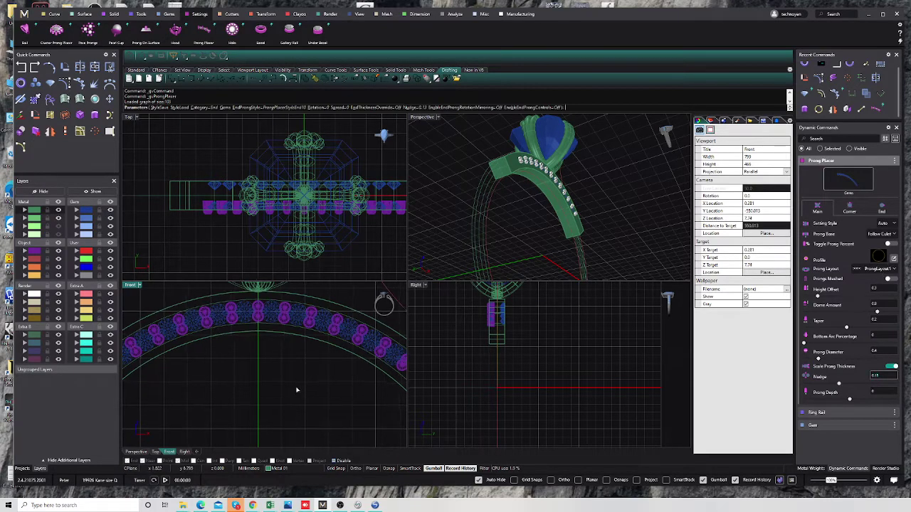
right_drag(252, 350, 244, 334)
scroll(199, 256, up, 3)
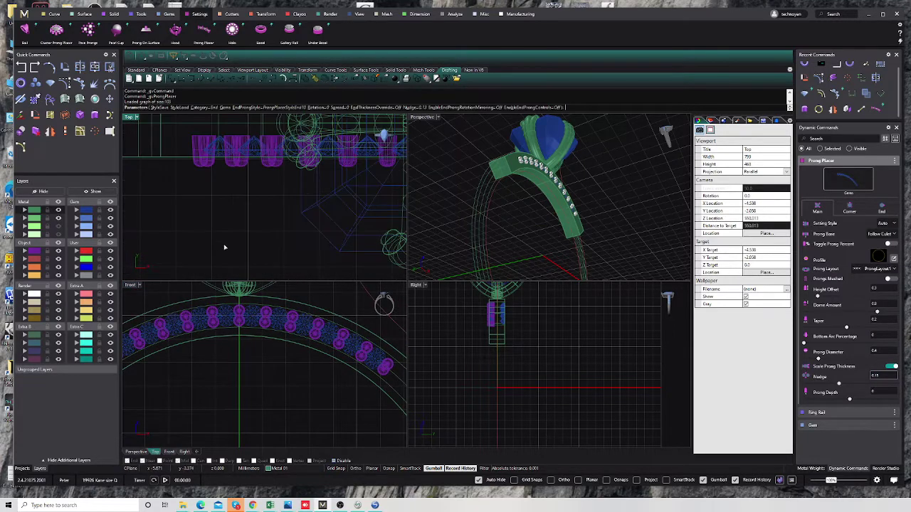
scroll(168, 223, up, 1)
Finish Prong Placer and mirror-copy the prongs about origin 0,0,0 onto the second gem row
key(Return)
scroll(179, 207, down, 3)
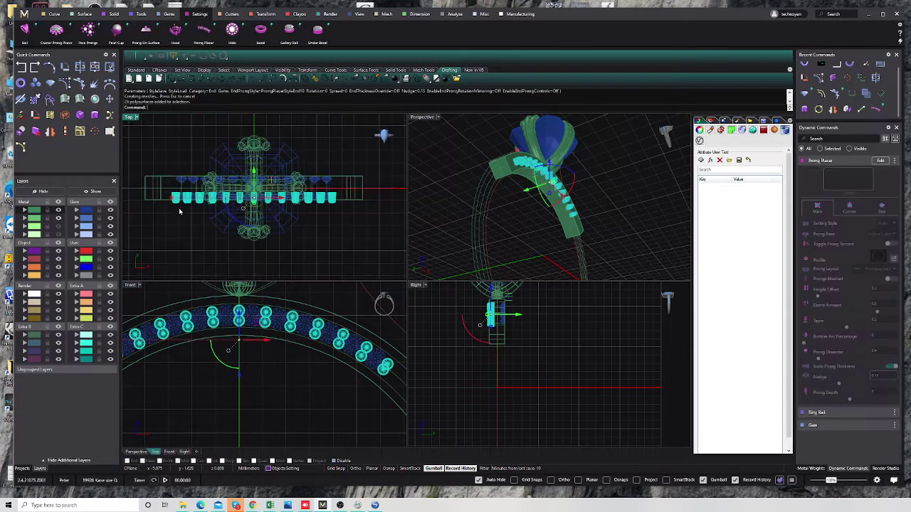
click(50, 131)
text(0,0,0)
key(Return)
click(376, 197)
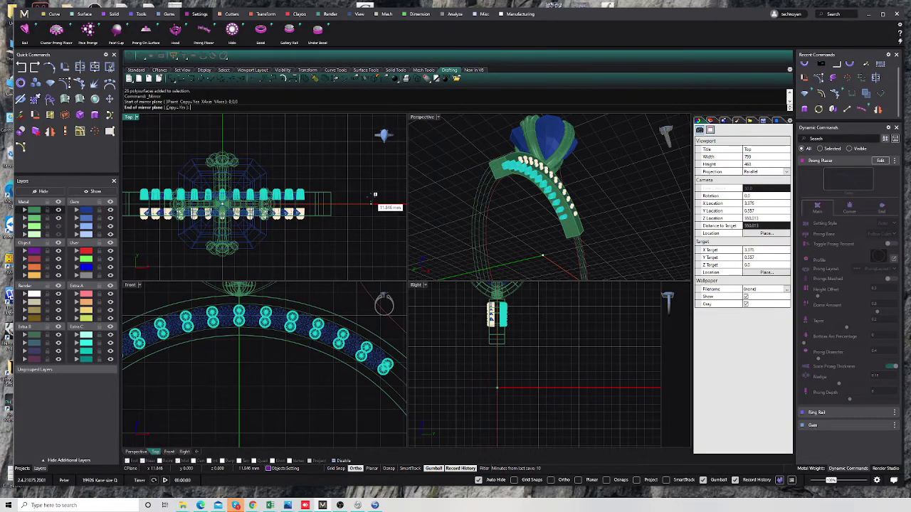
Maximize the Front viewport and select the prong polysurfaces
scroll(324, 393, down, 2)
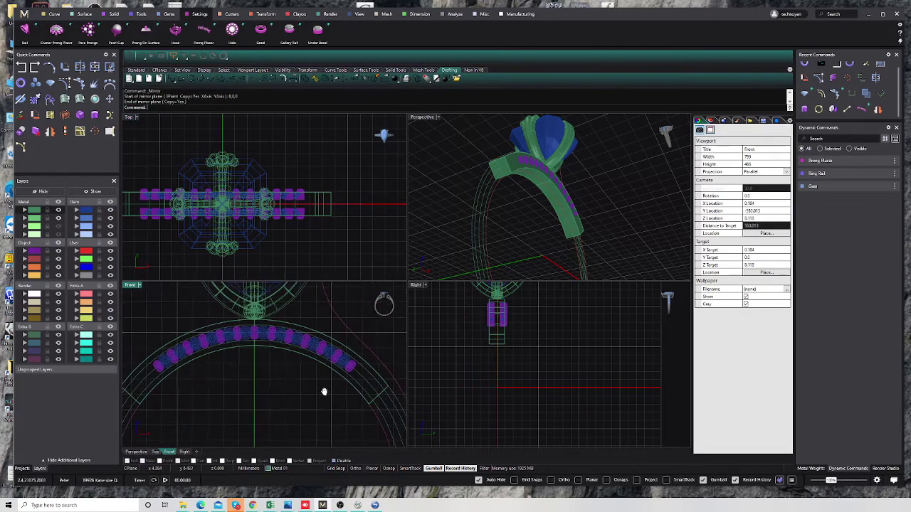
double_click(140, 289)
scroll(515, 262, up, 2)
scroll(538, 303, up, 2)
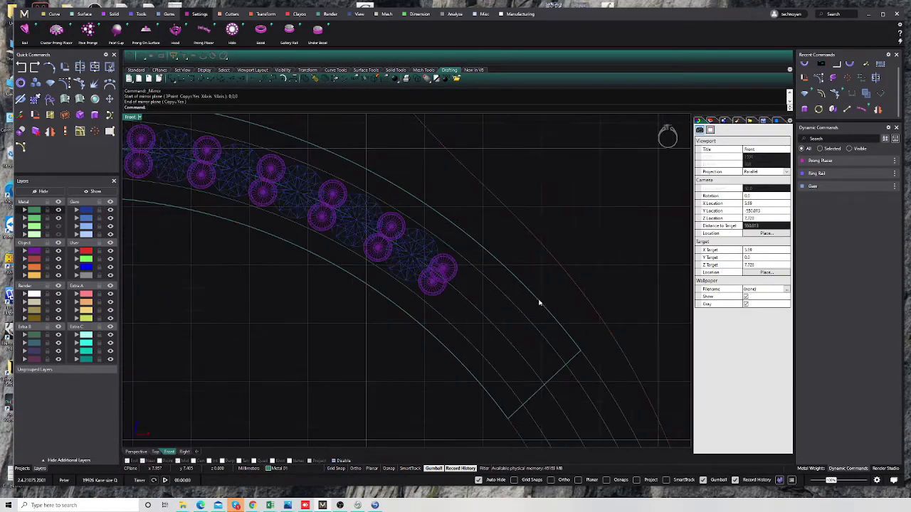
click(456, 274)
click(491, 293)
Draw a cutting line across the band just past the last gems
right_drag(112, 130, 137, 132)
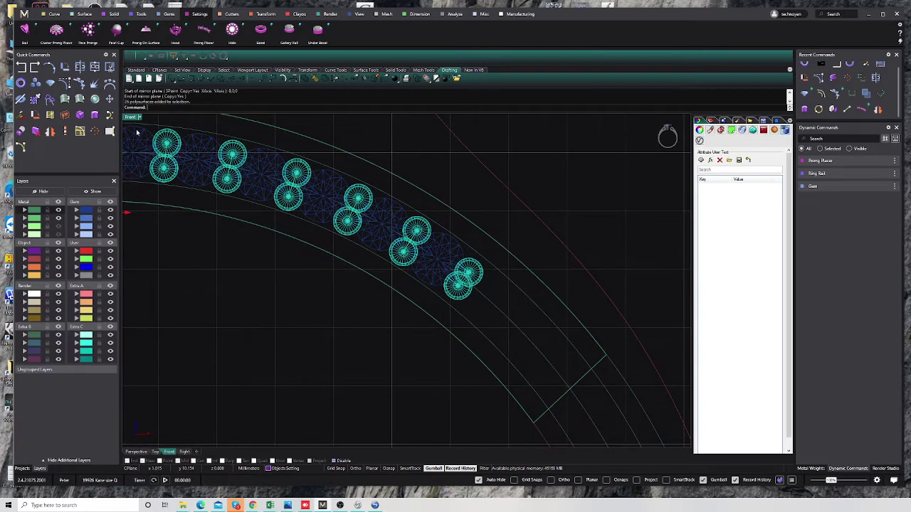
click(55, 15)
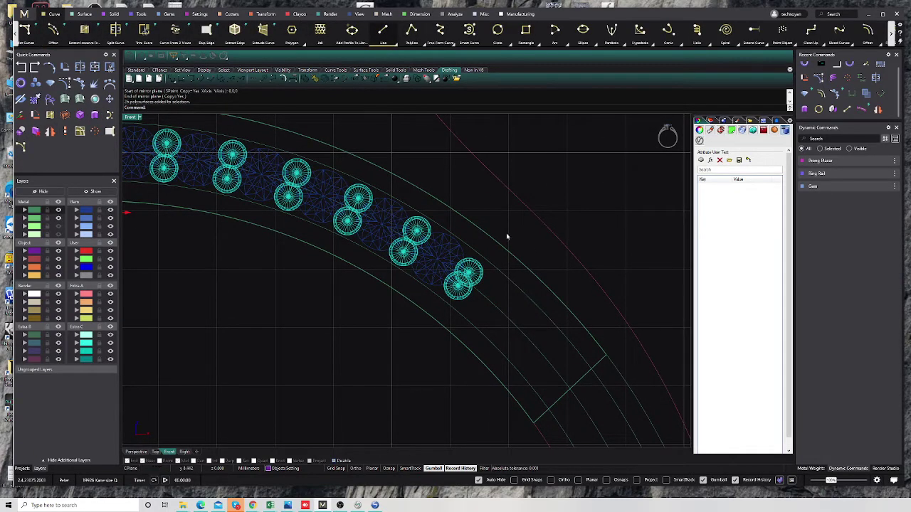
click(532, 234)
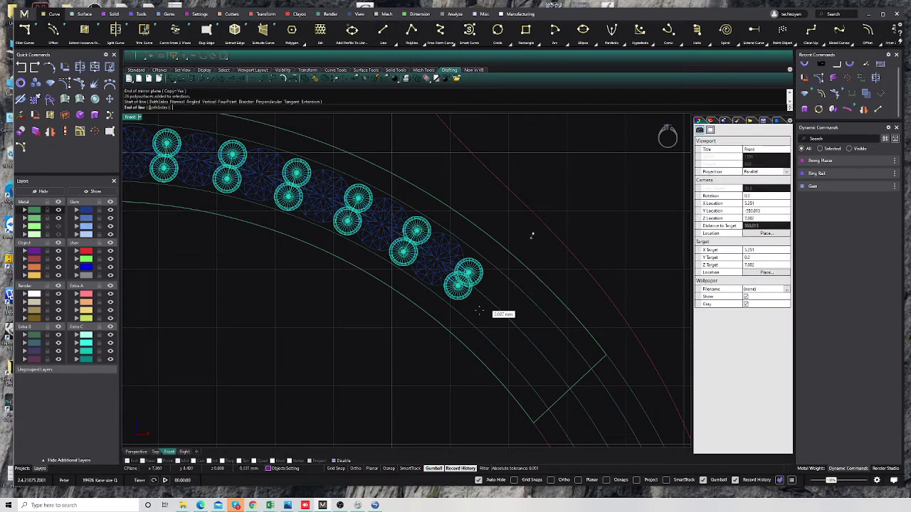
click(428, 365)
shift+click(530, 241)
Mirror the cutting line about 0 to the band's other side, then hide the prongs
scroll(546, 244, down, 3)
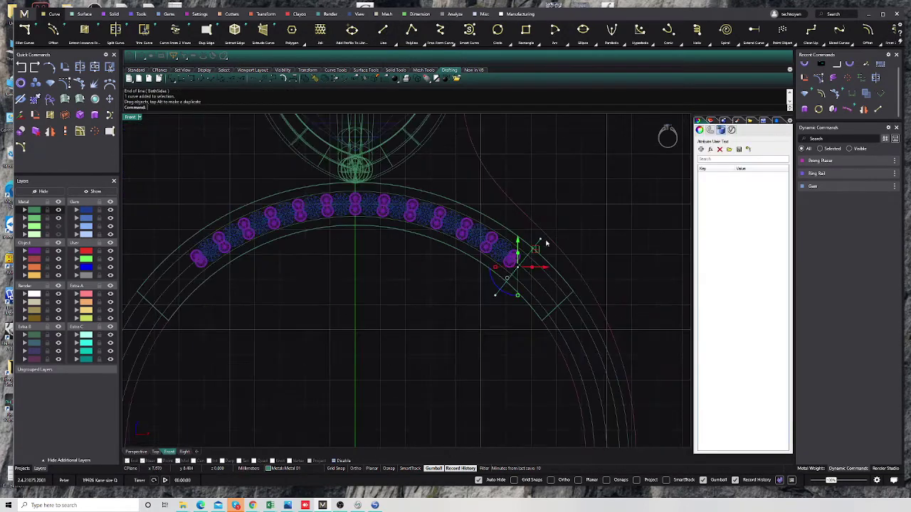
click(50, 132)
text(0)
key(Return)
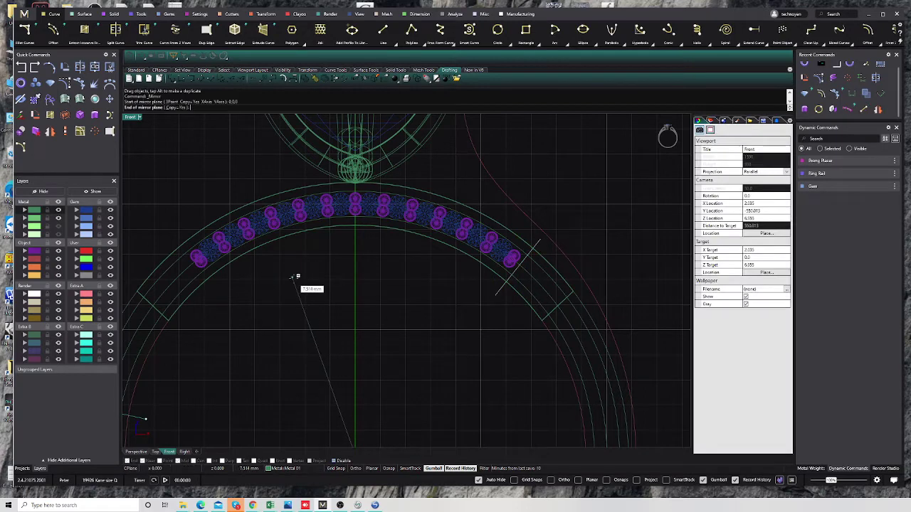
shift+click(297, 276)
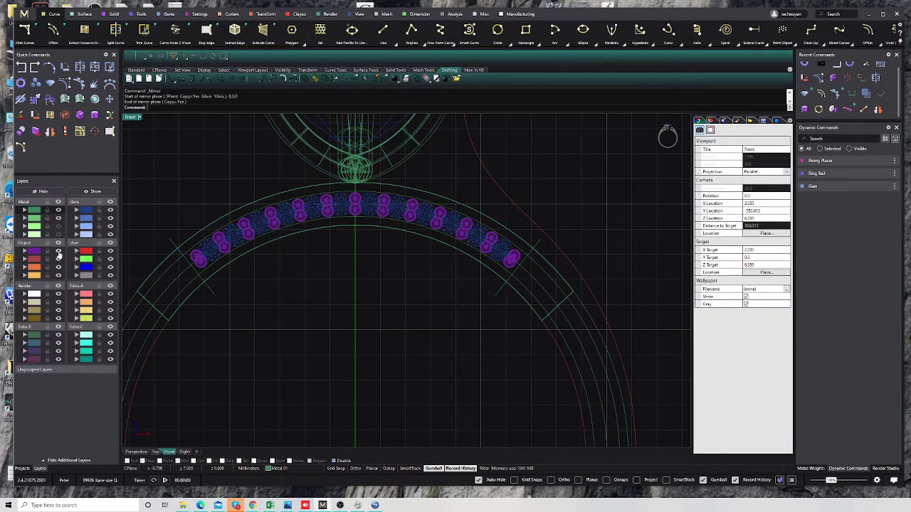
key(Escape)
scroll(213, 257, down, 1)
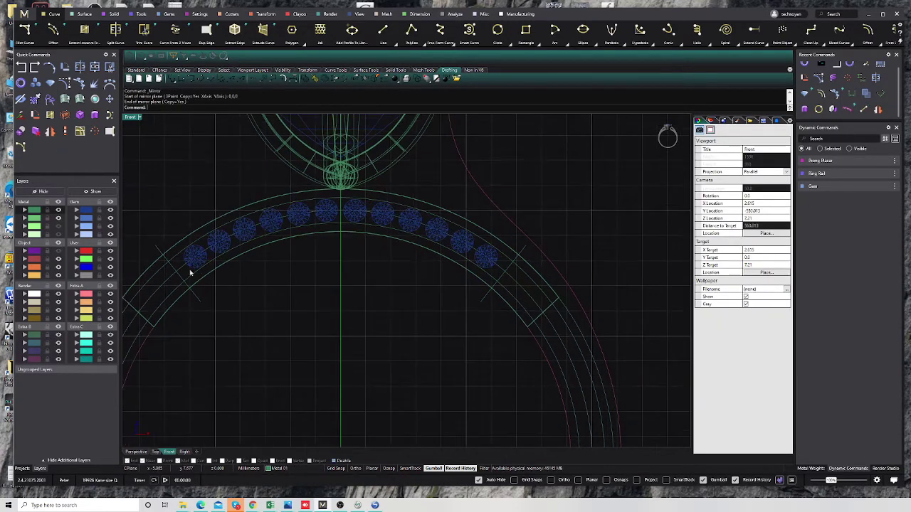
click(110, 211)
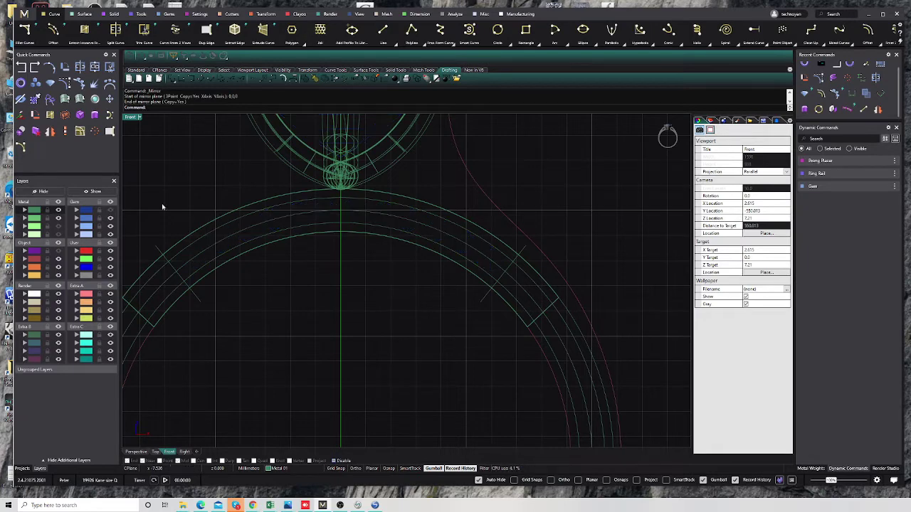
Hide the gems and split the band polysurface with the two cutting lines
click(182, 251)
click(200, 277)
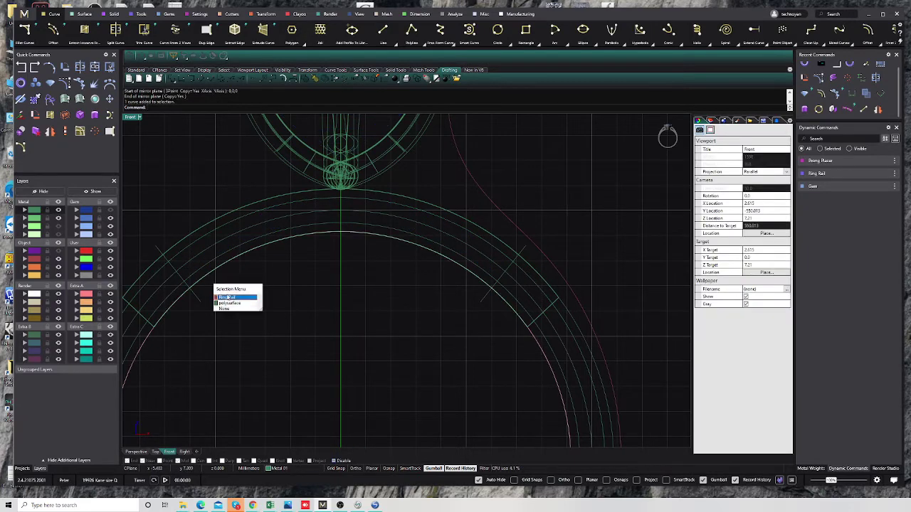
click(229, 306)
right_drag(212, 292, 222, 287)
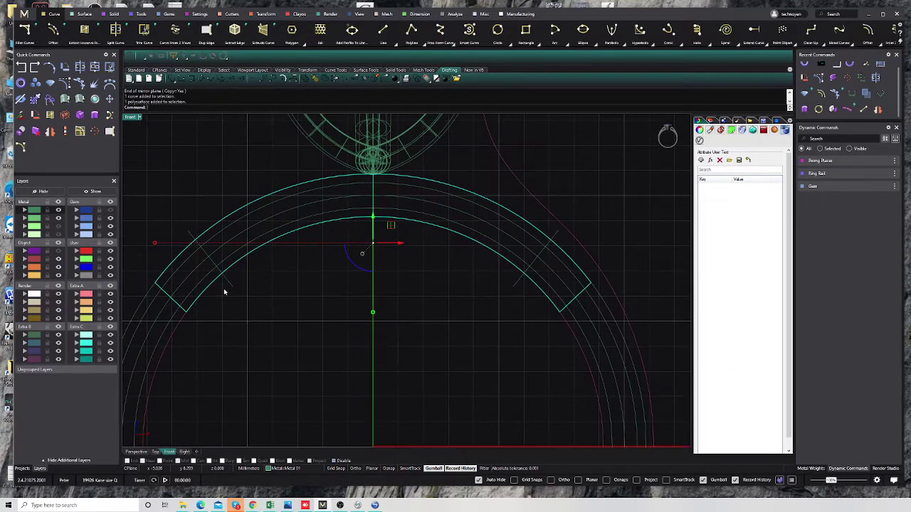
text(split)
key(Return)
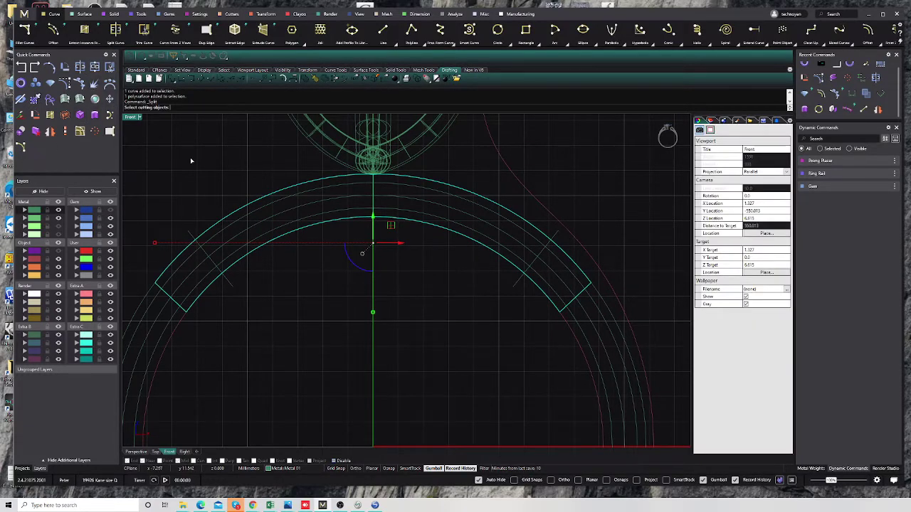
click(192, 286)
key(Return)
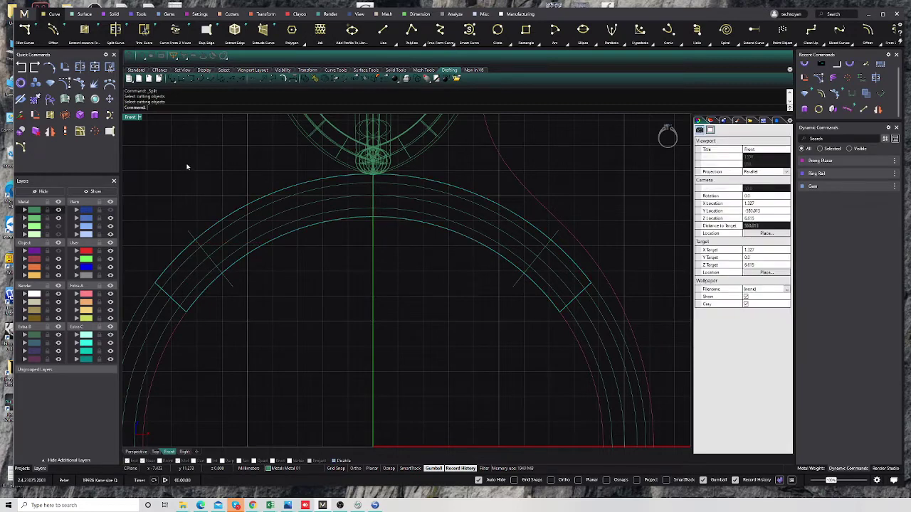
Return to four views and explode the band into separate surfaces
double_click(133, 118)
scroll(519, 176, up, 3)
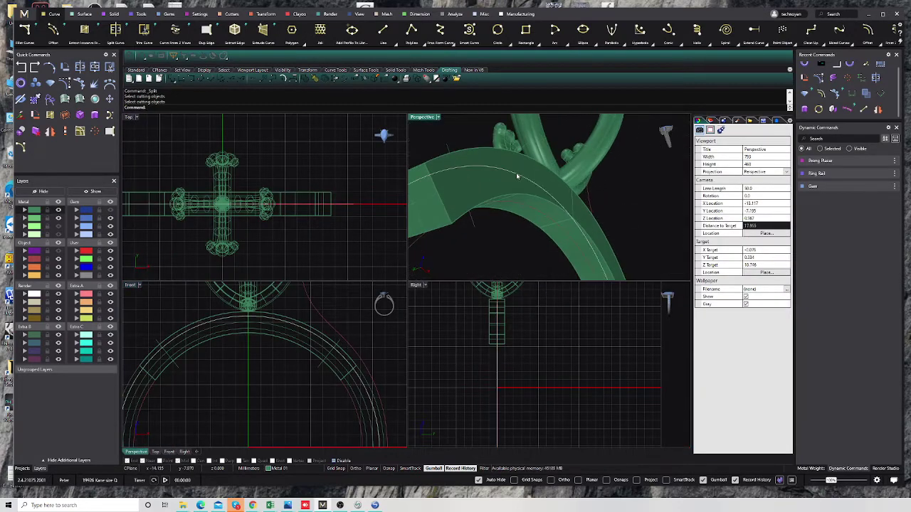
click(528, 194)
click(542, 198)
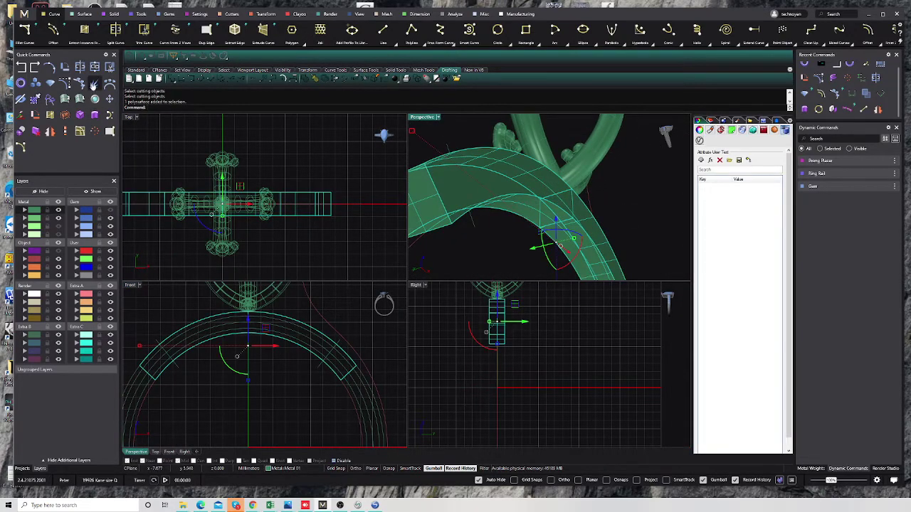
click(93, 84)
Split the band's top surface with the two cutting lines
click(294, 295)
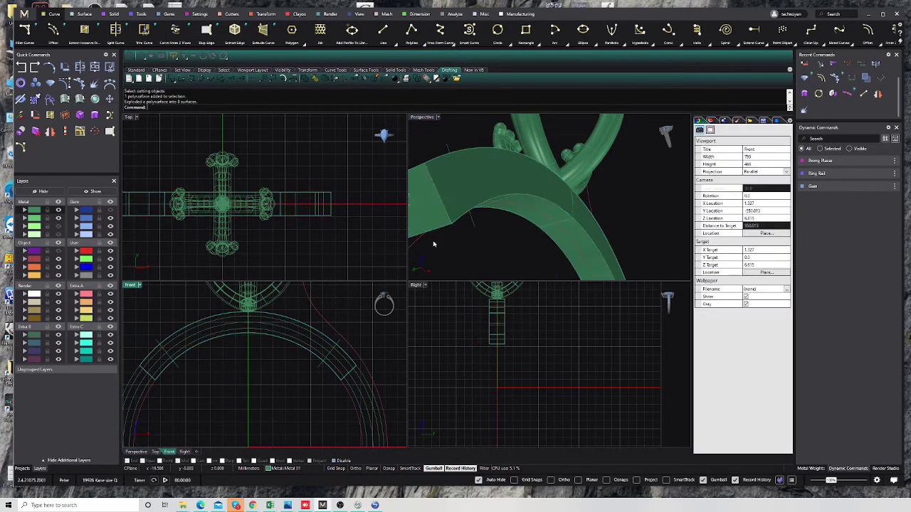
click(458, 191)
right_click(197, 348)
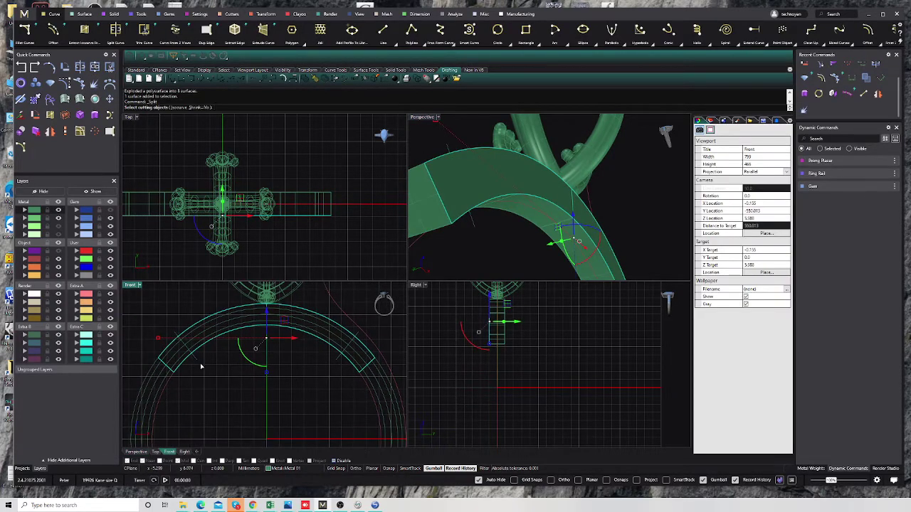
right_click(200, 363)
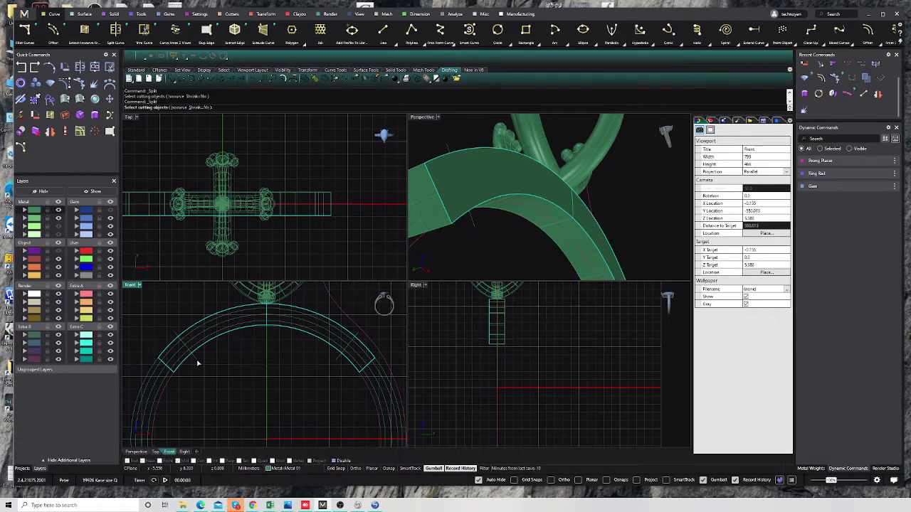
click(382, 384)
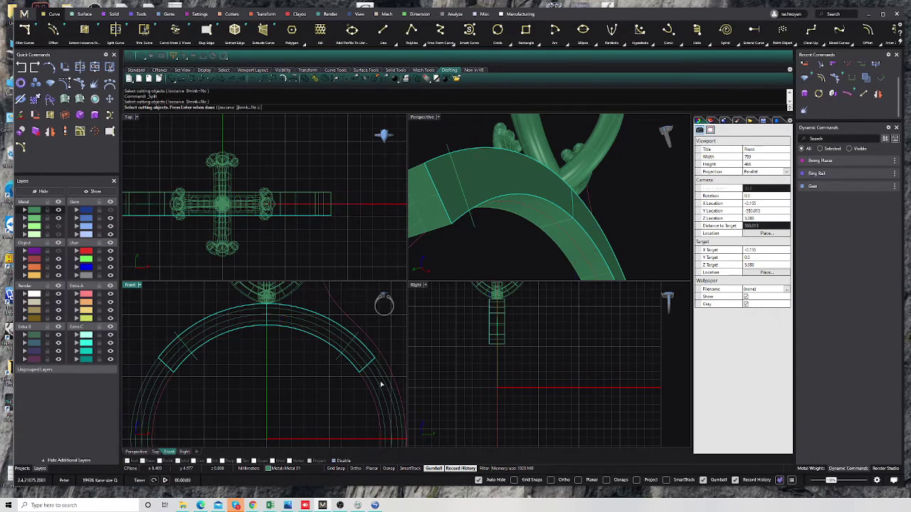
scroll(339, 356, up, 3)
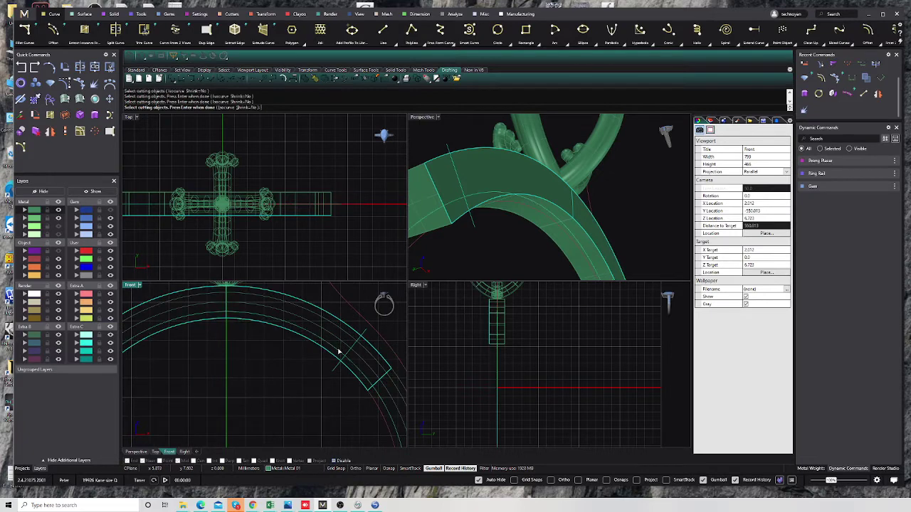
click(348, 339)
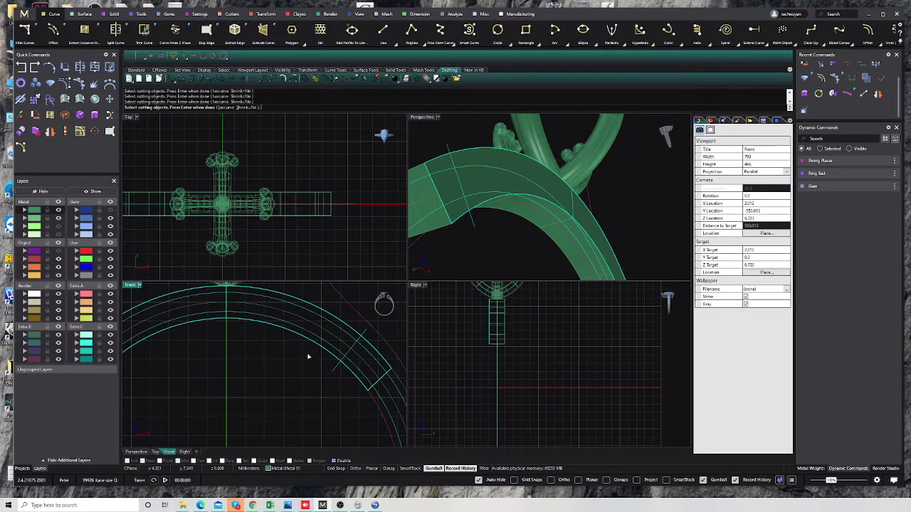
key(Return)
Inspect a split piece of the top, then undo the top-surface split
click(506, 178)
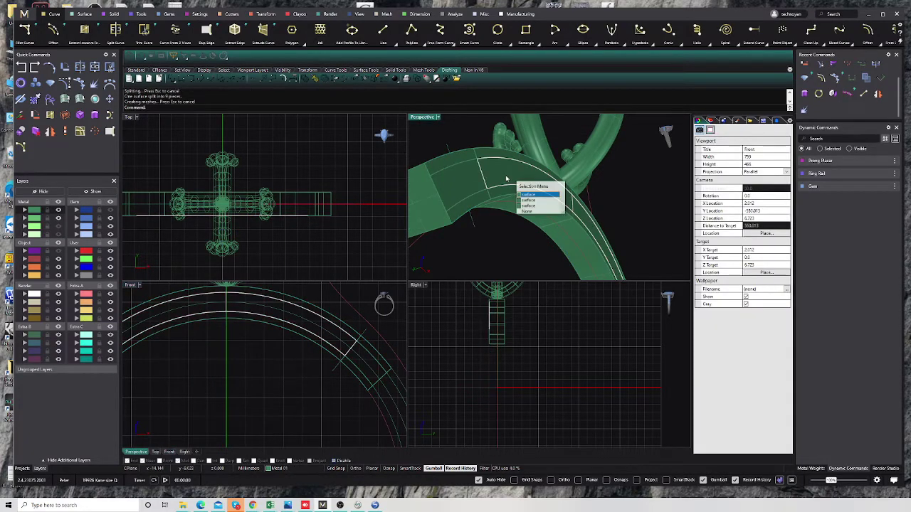
click(530, 194)
scroll(274, 362, down, 3)
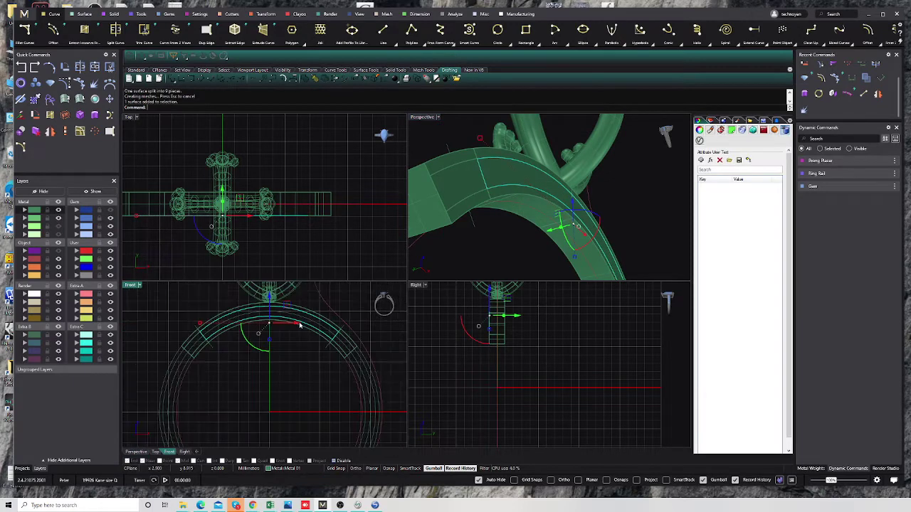
scroll(297, 367, down, 2)
key(ctrl+z)
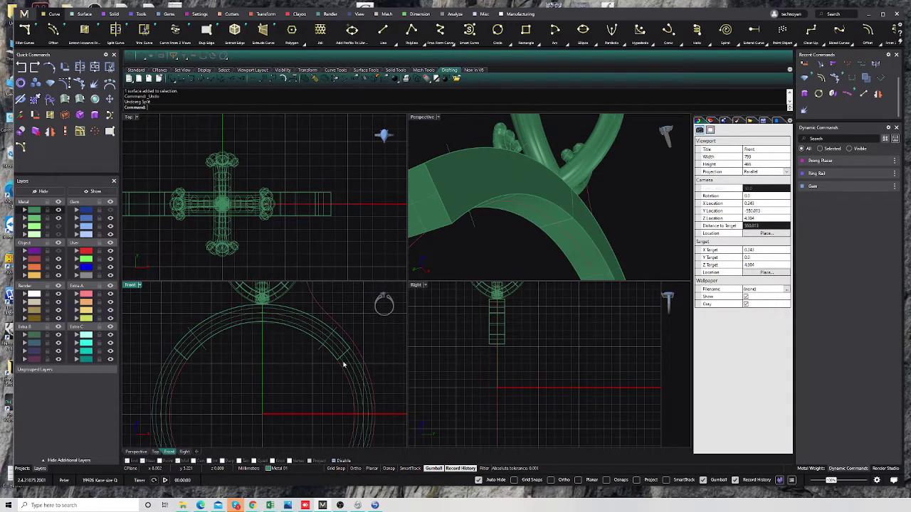
Select the curves along the band's top and left arc
scroll(330, 343, up, 2)
scroll(320, 351, up, 2)
click(316, 353)
shift+click(334, 359)
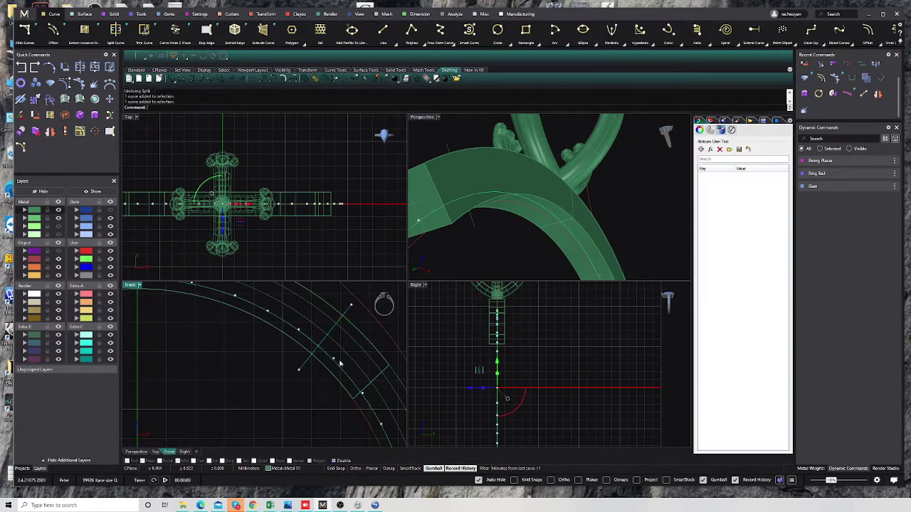
shift+click(358, 346)
scroll(341, 328, down, 3)
scroll(160, 349, up, 3)
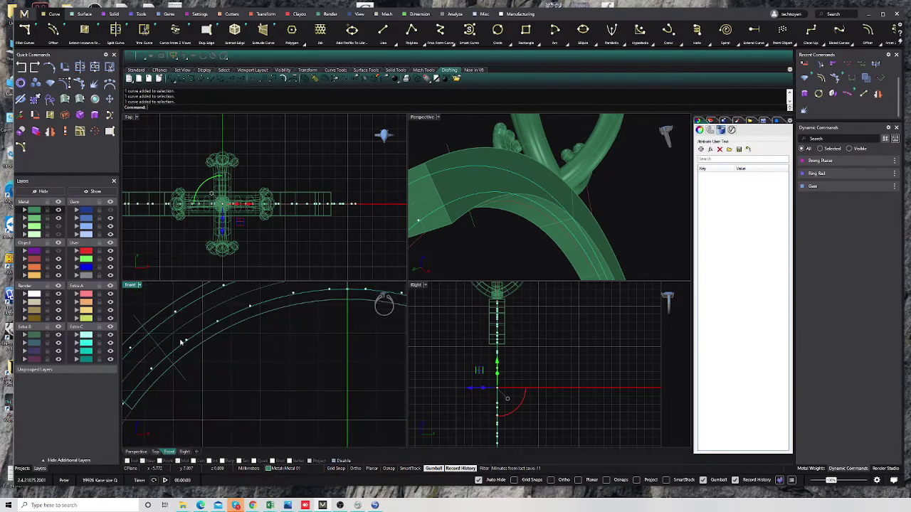
shift+click(170, 361)
In a maximized Front view, trim the diagonal line ends past the arc and accept the history warning
double_click(138, 287)
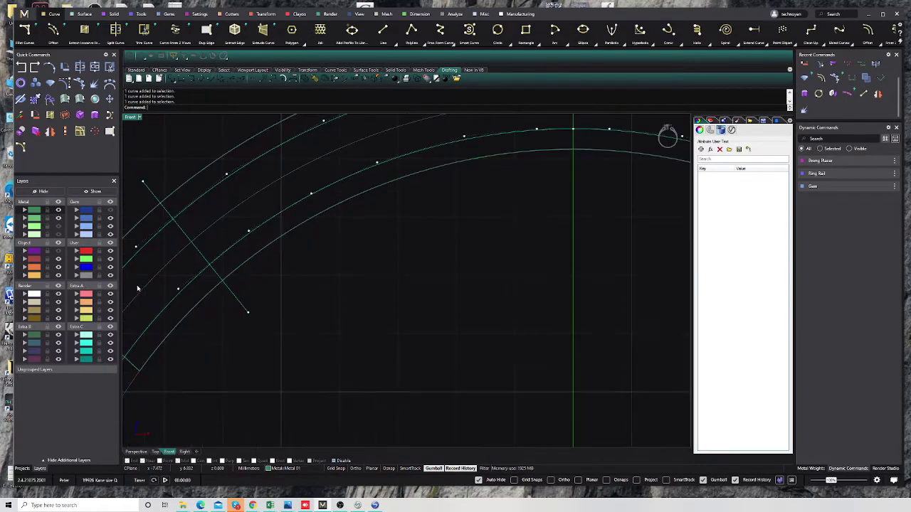
scroll(200, 231, up, 2)
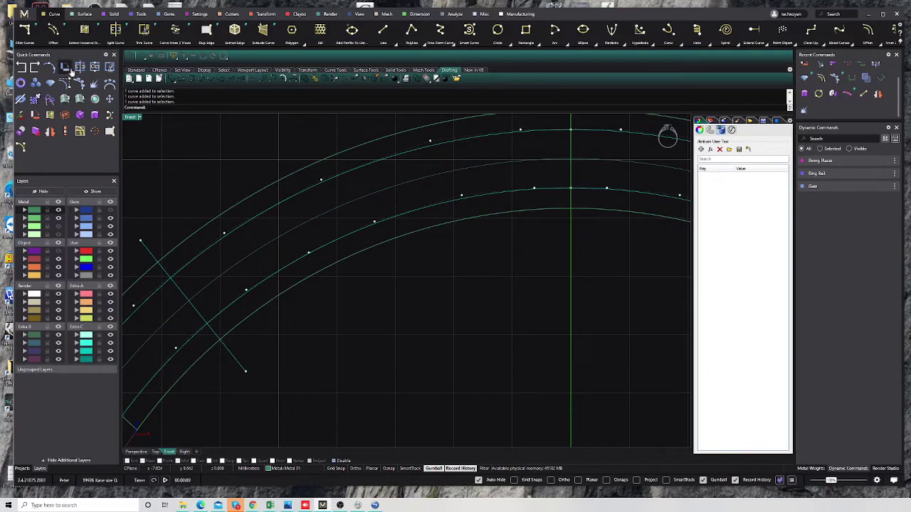
click(109, 67)
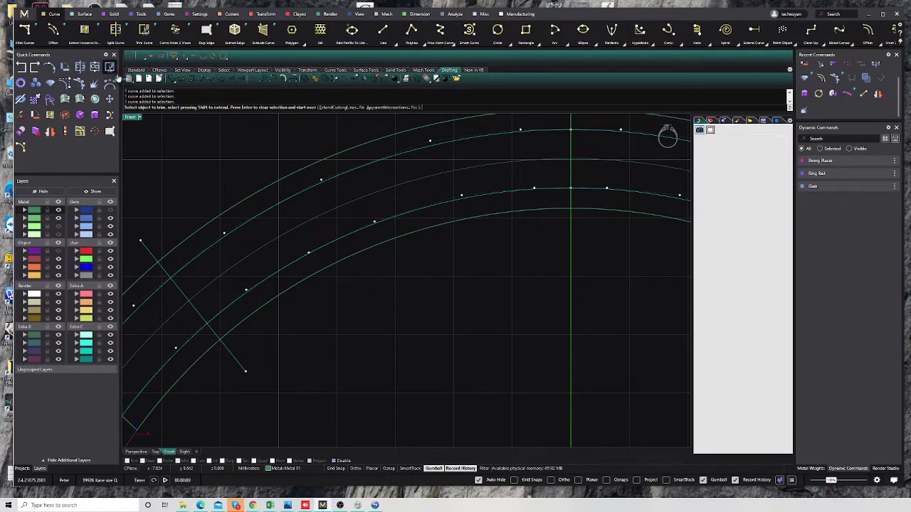
click(156, 259)
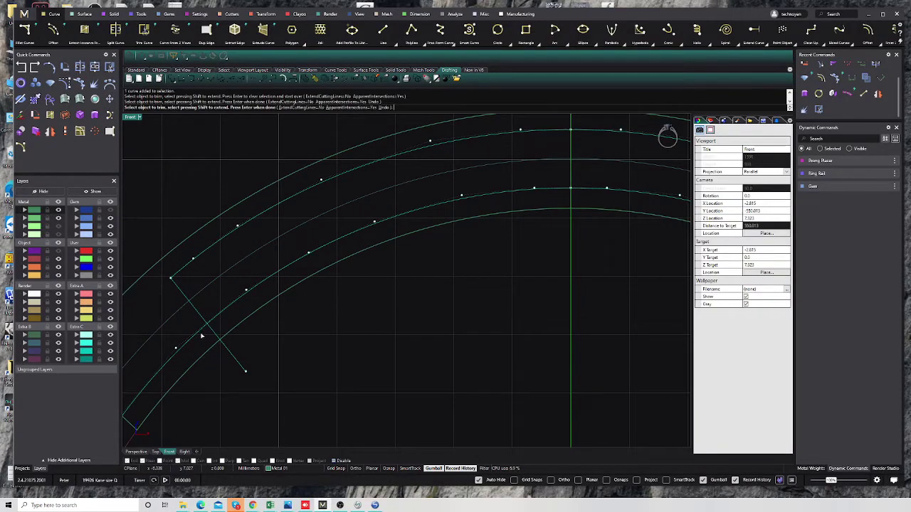
scroll(201, 336, down, 3)
scroll(533, 281, up, 2)
scroll(432, 329, up, 2)
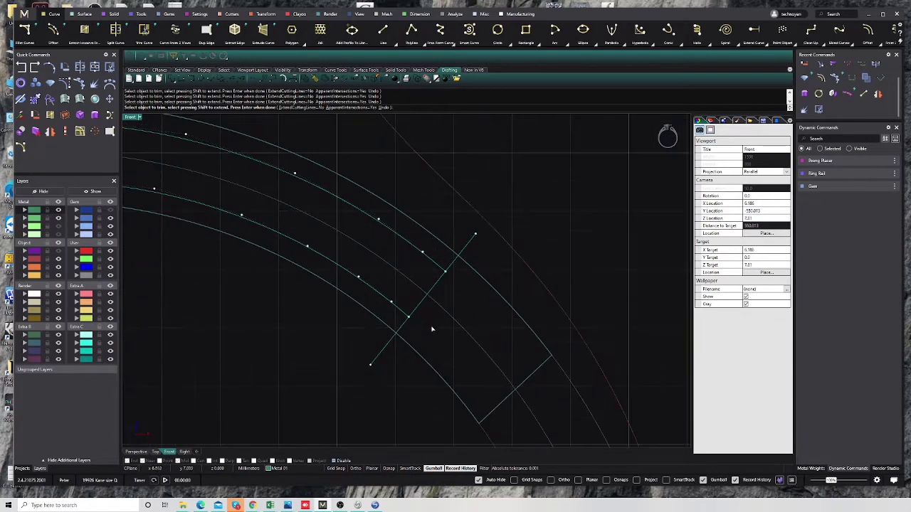
scroll(456, 290, down, 4)
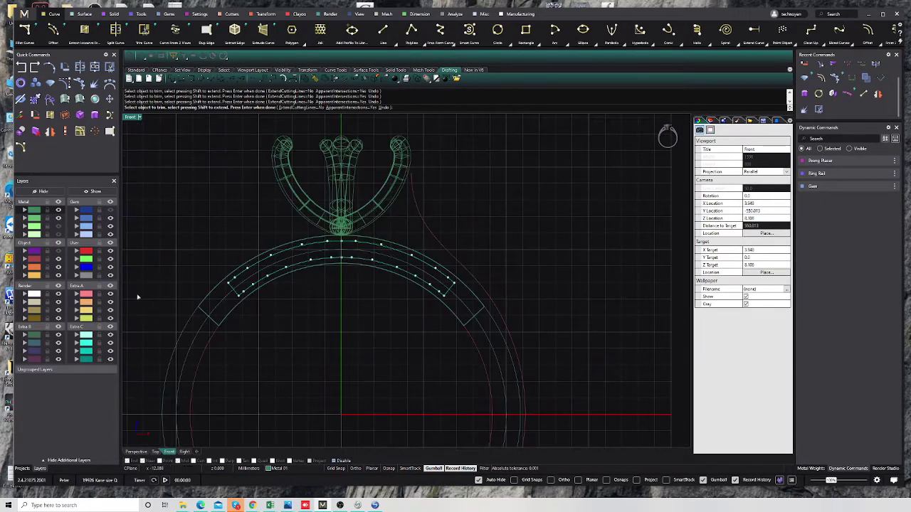
key(Return)
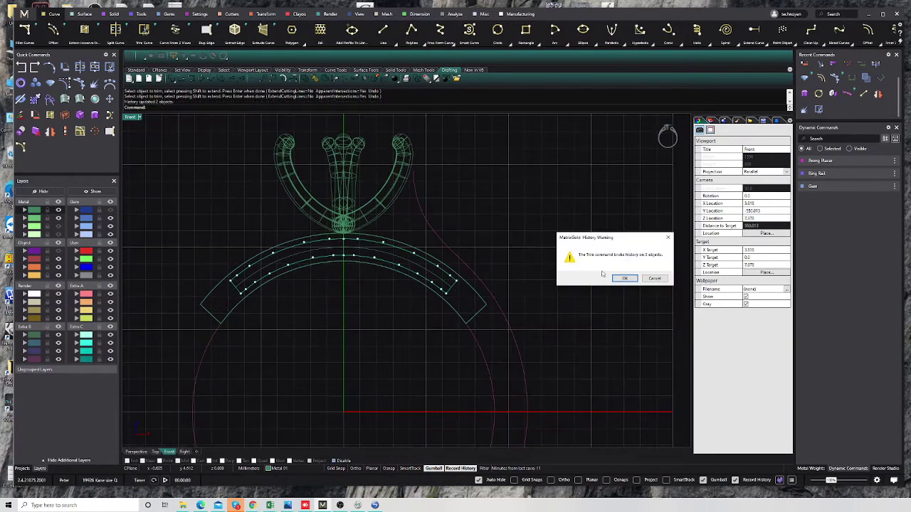
click(625, 279)
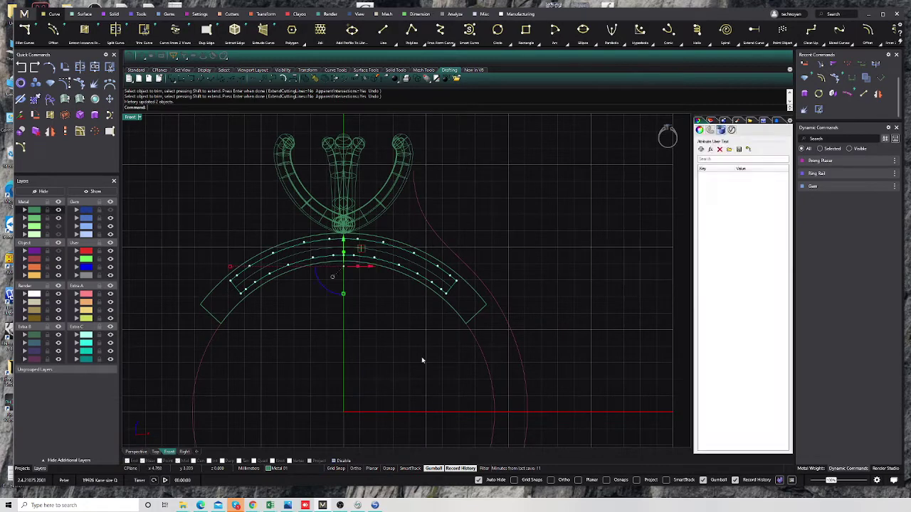
double_click(132, 119)
Split the band surface using the trimmed recess curves as cutters
click(470, 200)
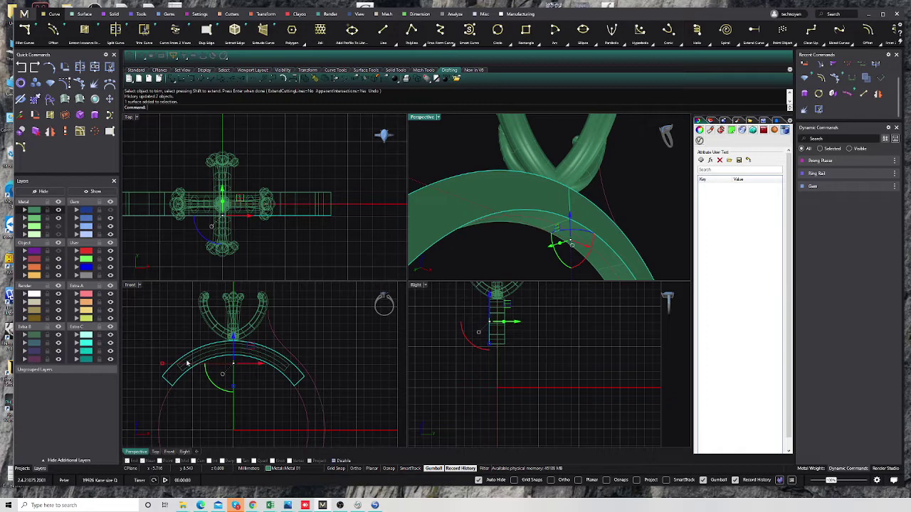
double_click(132, 285)
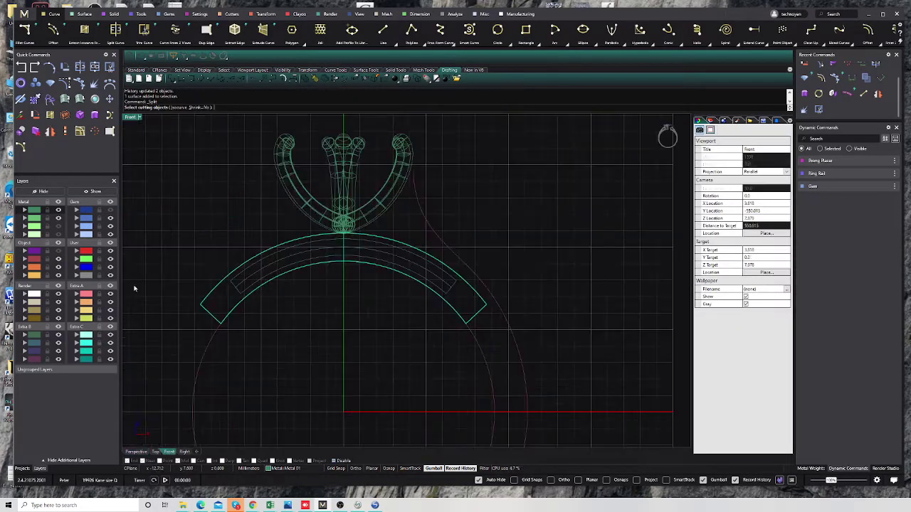
scroll(240, 291, up, 4)
click(227, 289)
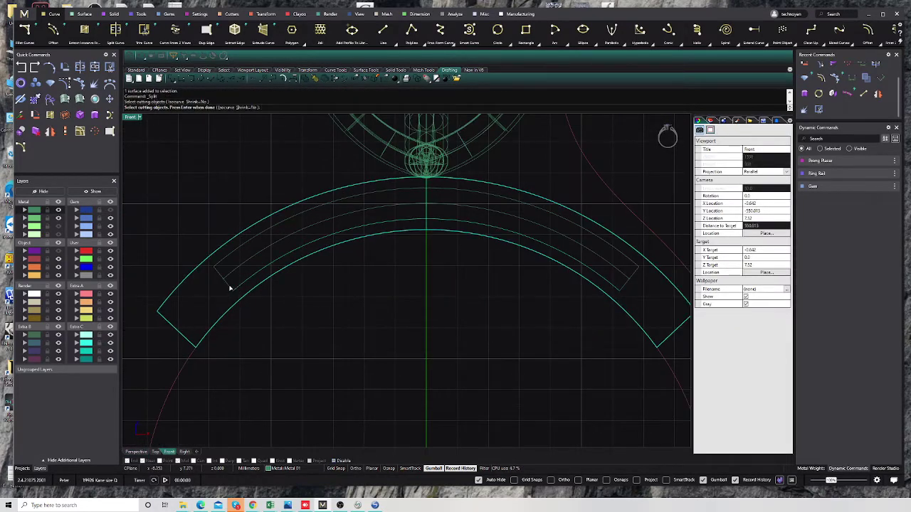
click(230, 288)
click(230, 258)
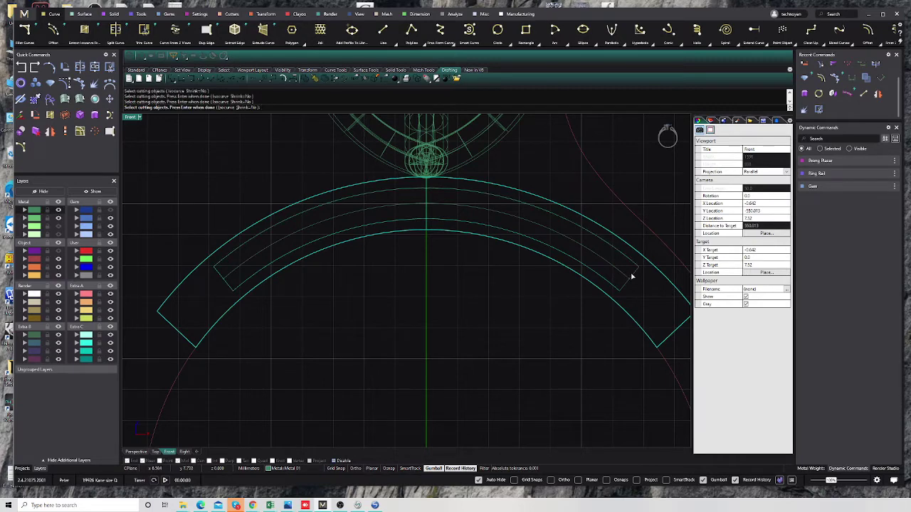
right_drag(575, 307, 436, 339)
key(Return)
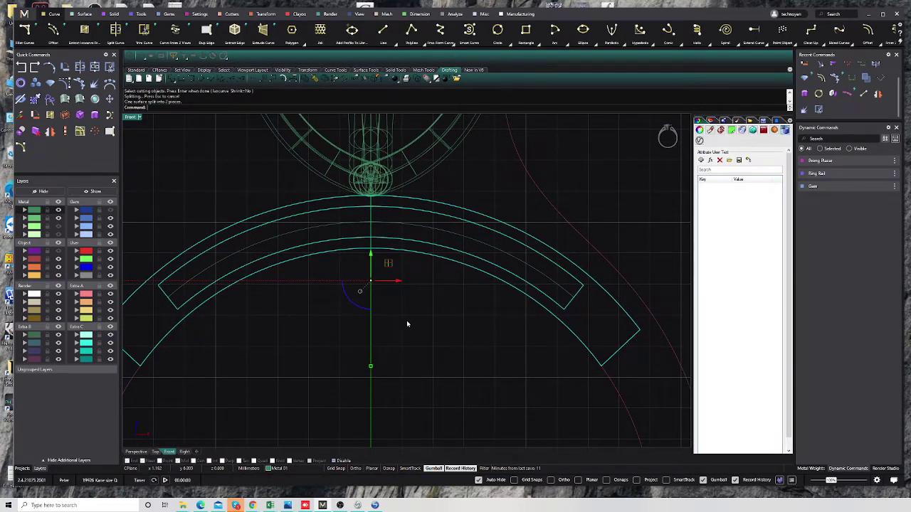
Restore the four-view layout and select the separated recess surface
key(Return)
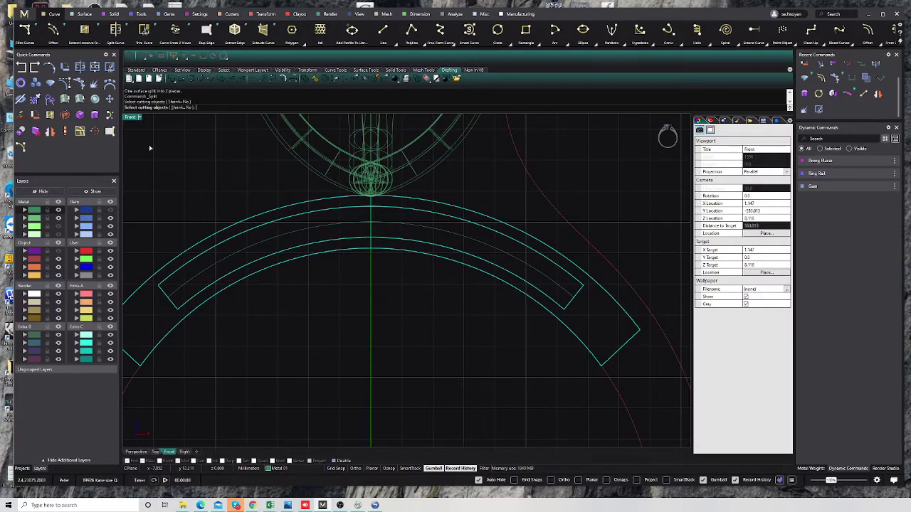
double_click(132, 117)
key(Escape)
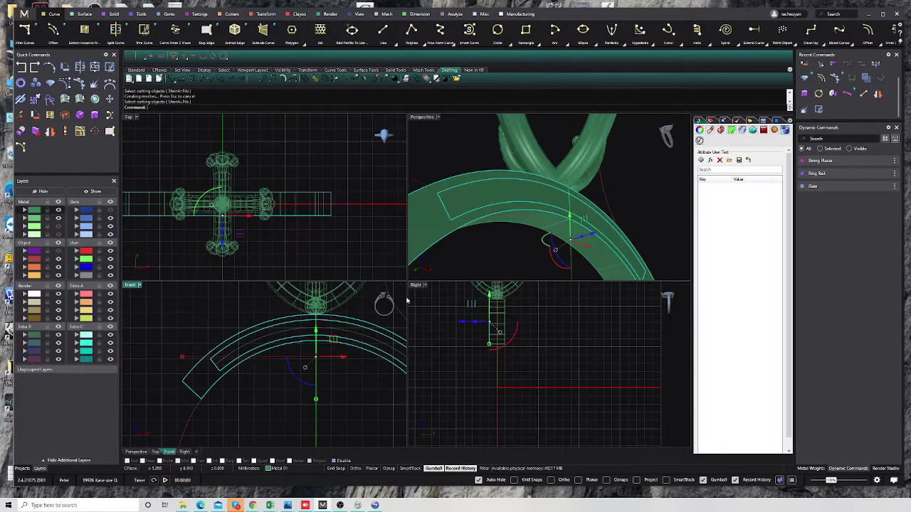
click(464, 204)
click(472, 206)
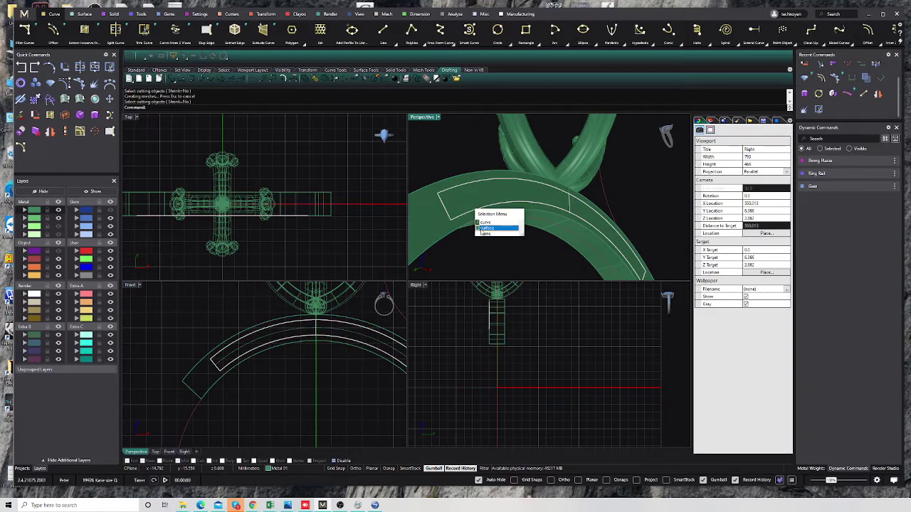
click(491, 229)
scroll(491, 350, up, 5)
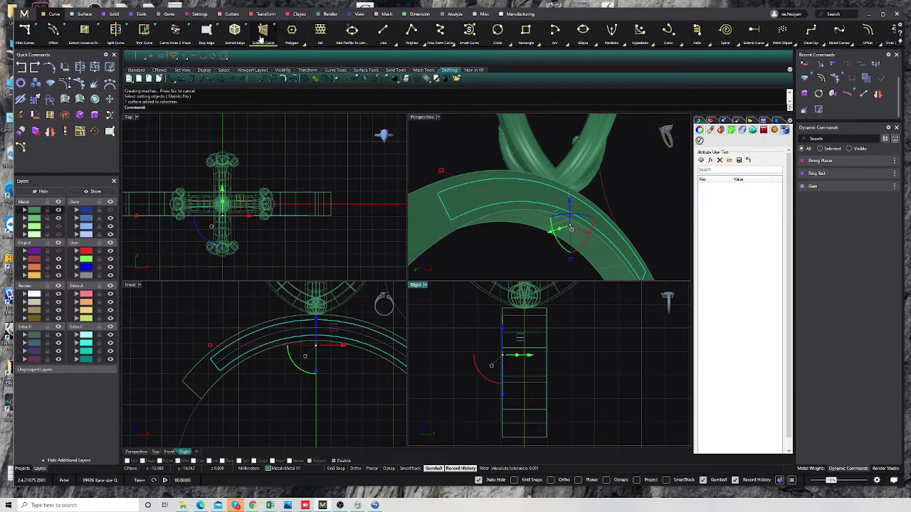
Offset the recess surface as a solid with its direction flipped into the band
click(194, 14)
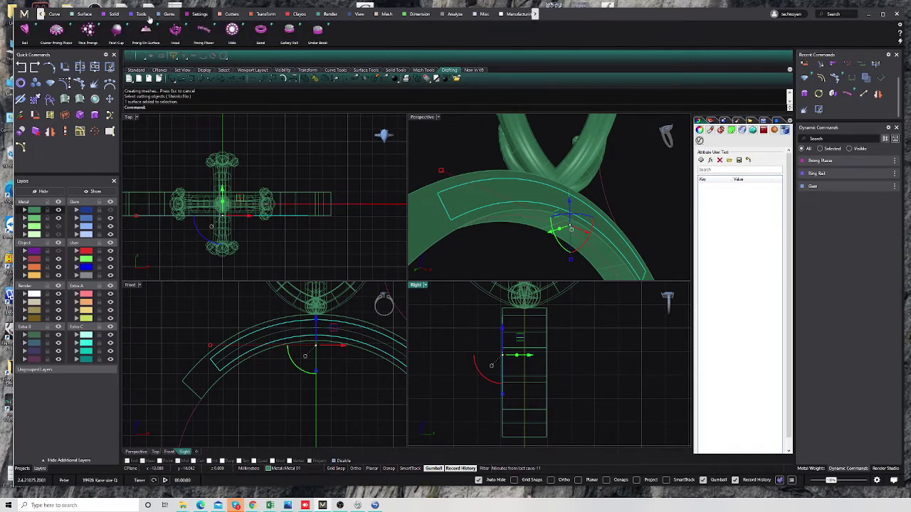
click(91, 16)
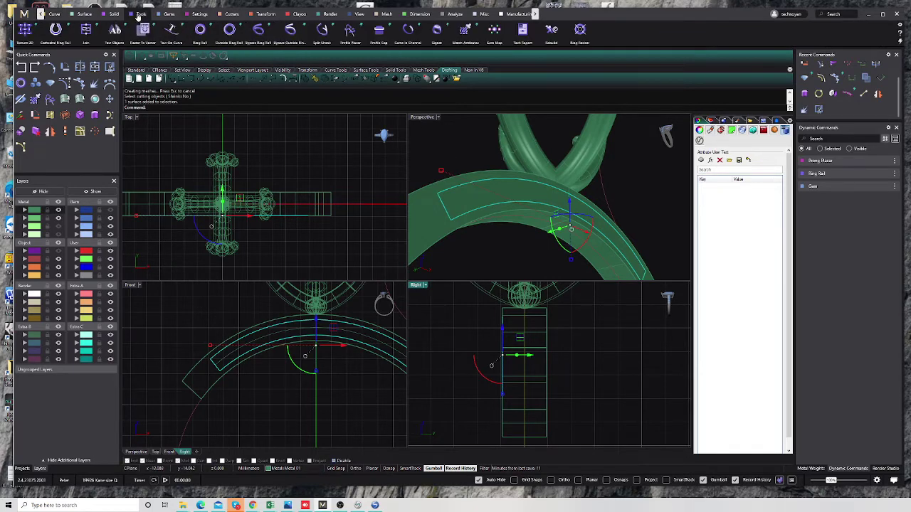
click(91, 16)
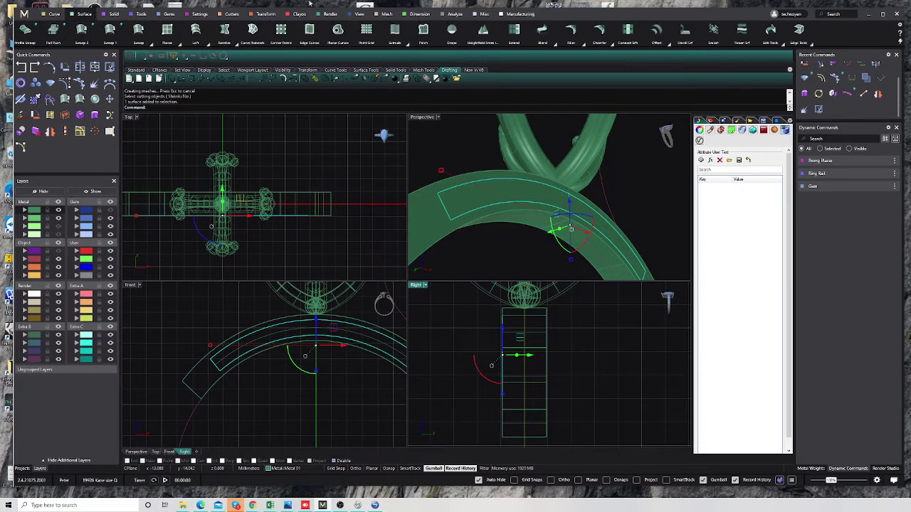
click(655, 33)
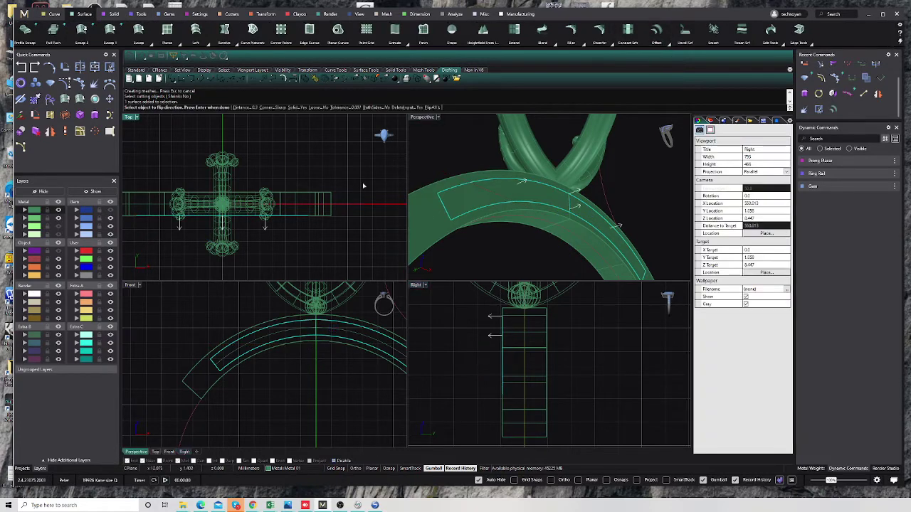
click(289, 108)
click(557, 383)
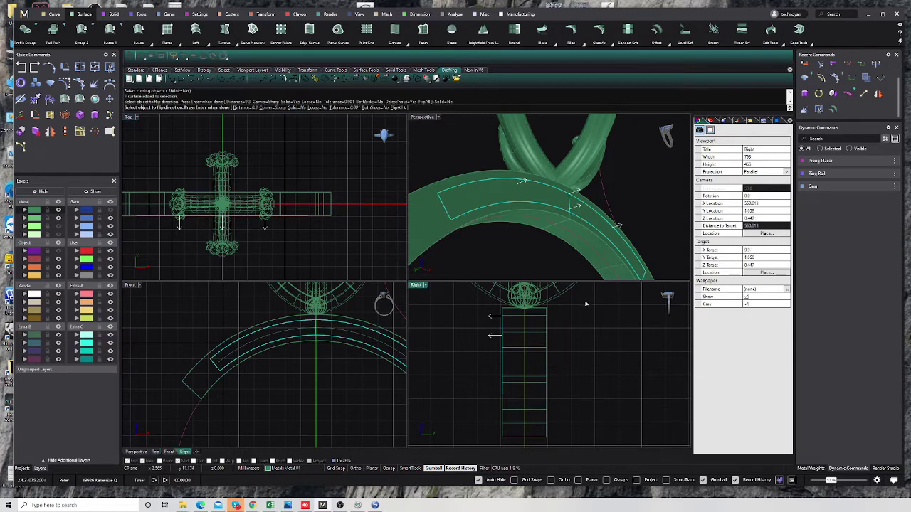
click(526, 320)
click(422, 117)
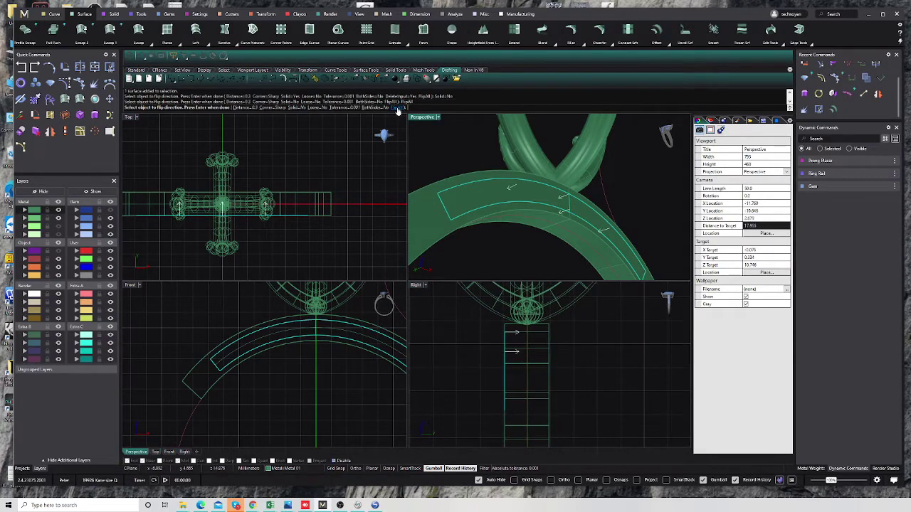
Check the offset direction in the Right and Perspective views and accept the 0.3 offset
click(562, 372)
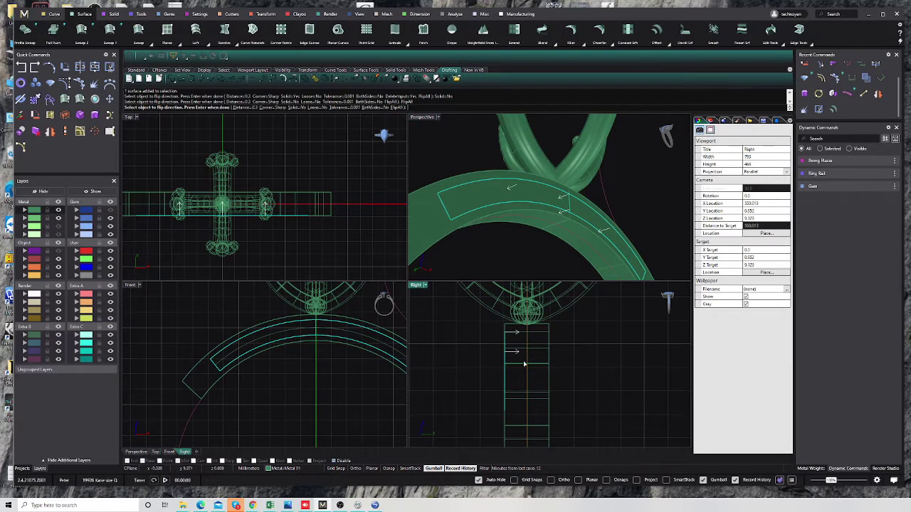
right_drag(523, 364, 512, 399)
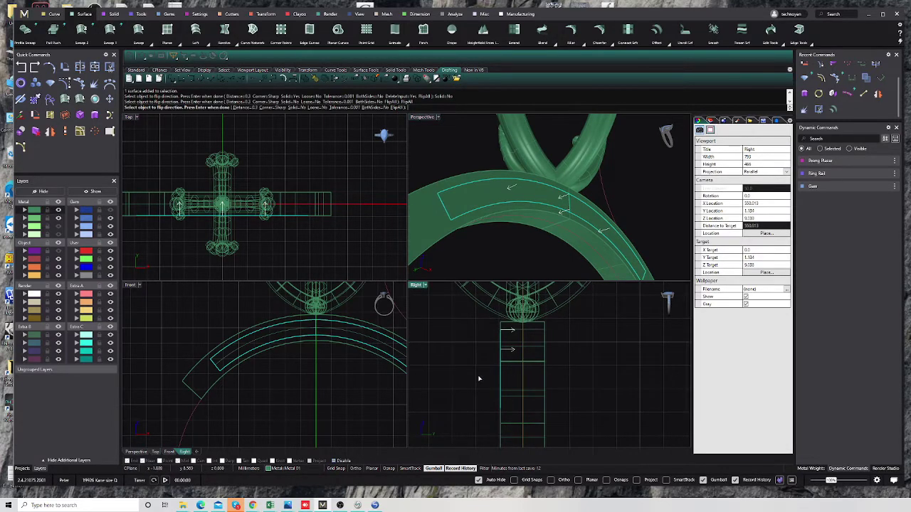
click(509, 187)
click(516, 382)
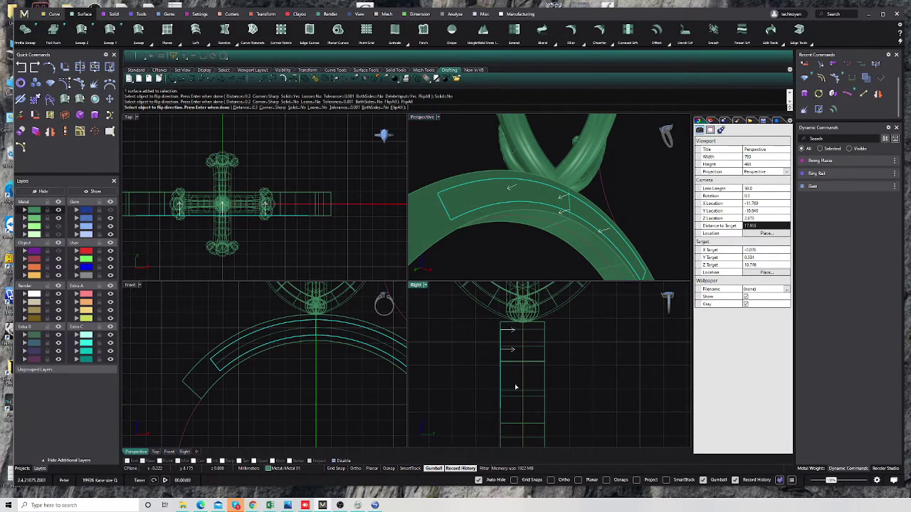
key(Return)
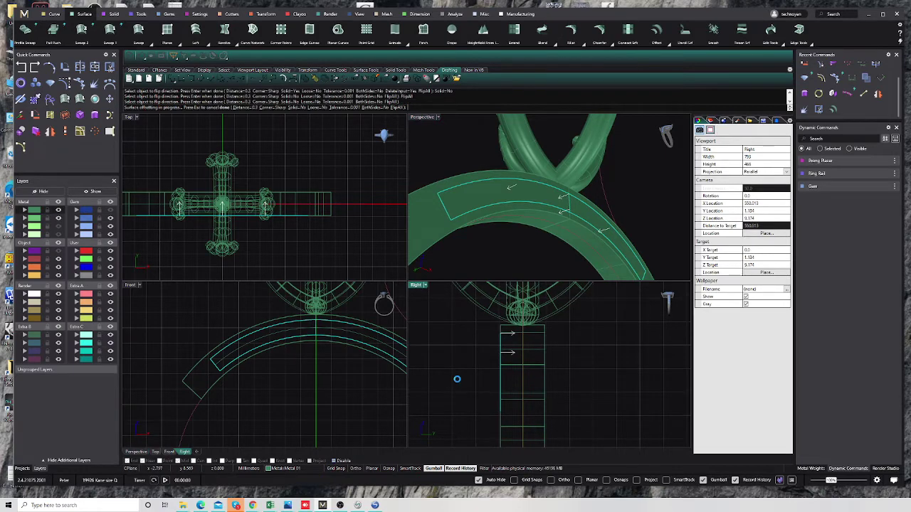
Delete the unwanted offset surface, dismiss the history warning, and reselect the band surface
key(Delete)
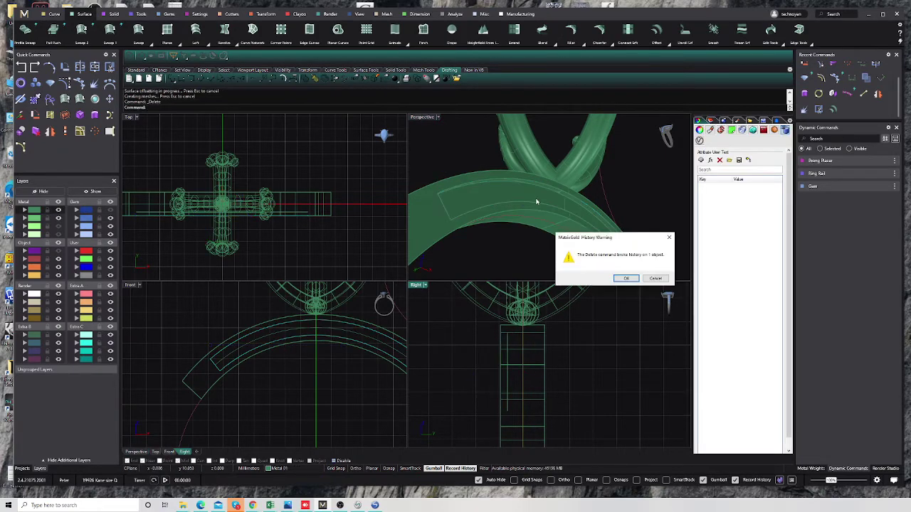
click(626, 278)
click(509, 208)
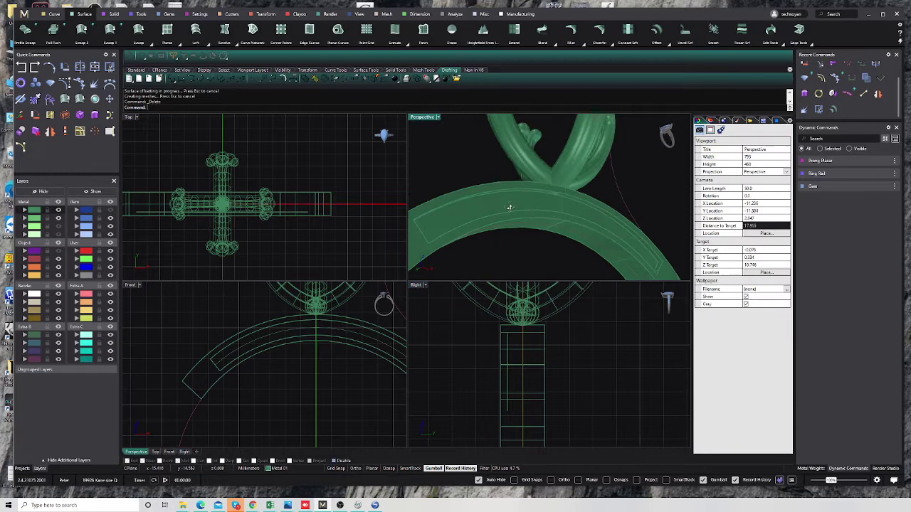
click(560, 213)
click(590, 234)
click(278, 397)
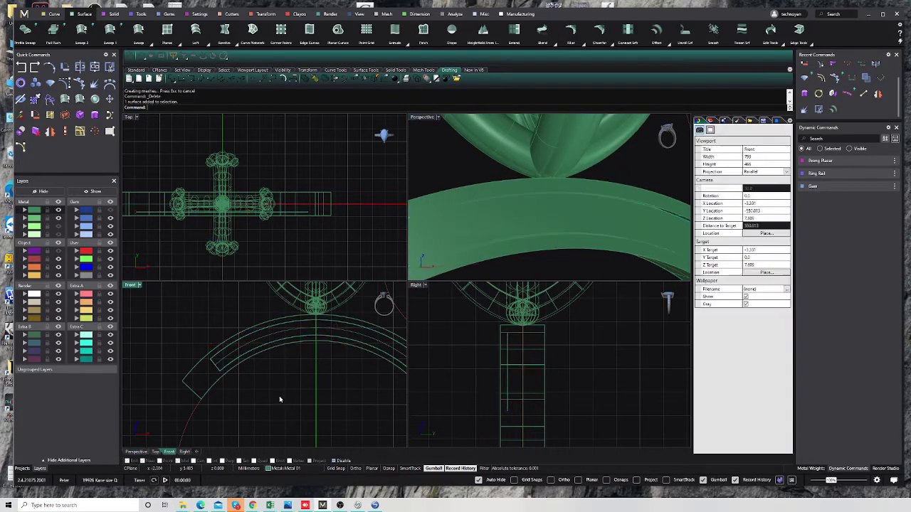
scroll(217, 372, up, 3)
Select the four recess outline curves from the overlapping candidates
click(232, 375)
click(237, 388)
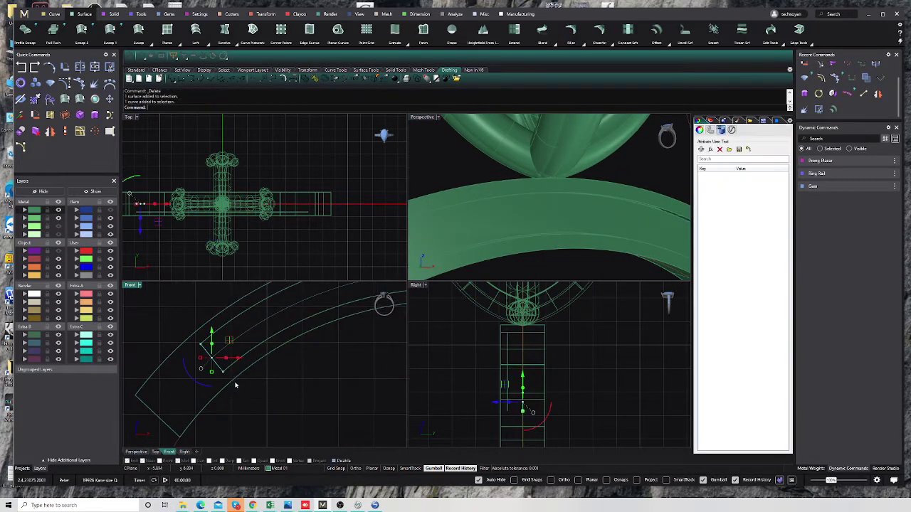
shift+click(240, 377)
click(242, 387)
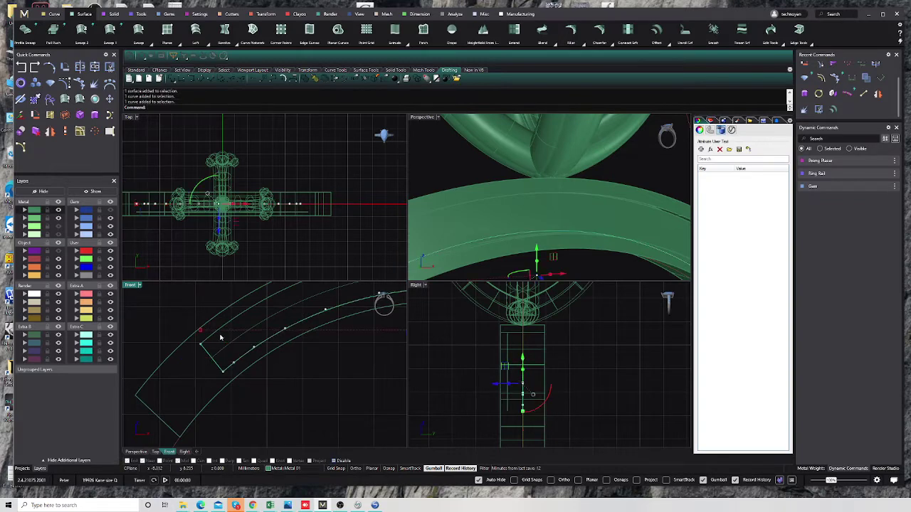
click(220, 338)
click(244, 349)
scroll(331, 366, down, 3)
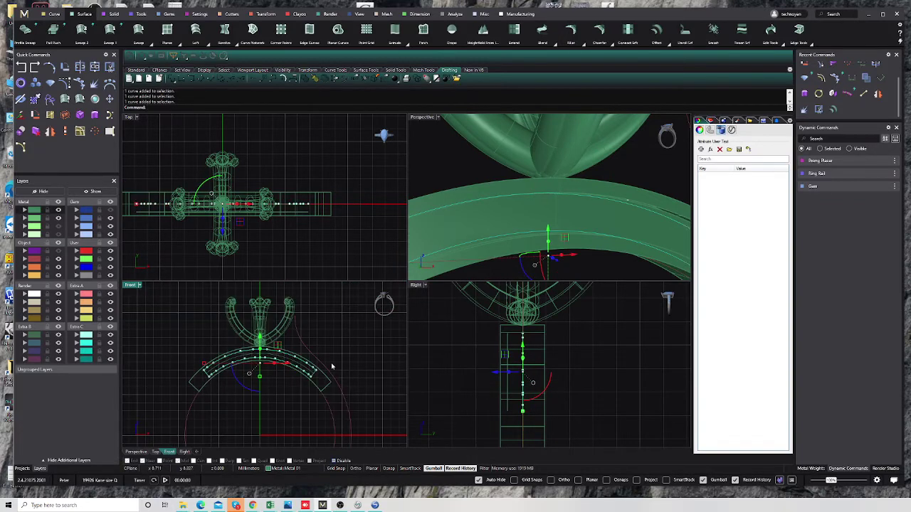
scroll(332, 367, up, 3)
click(304, 393)
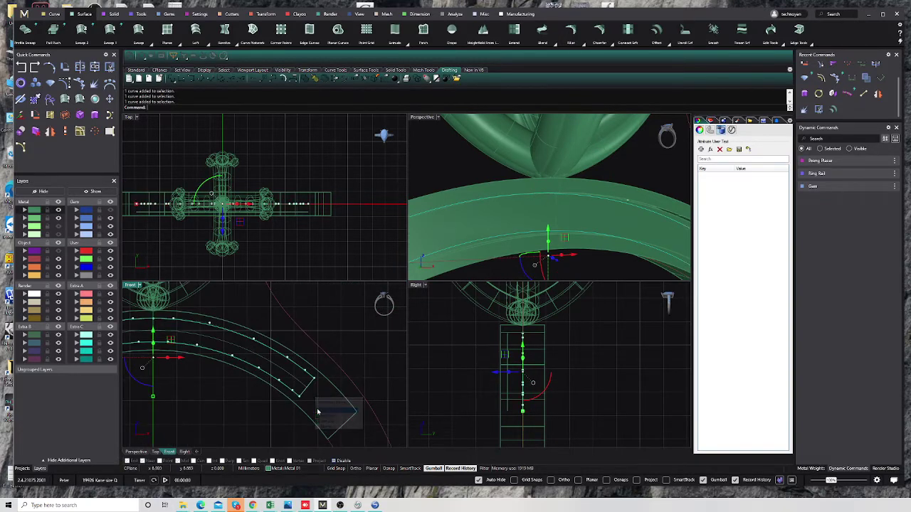
click(335, 412)
right_drag(314, 398, 340, 390)
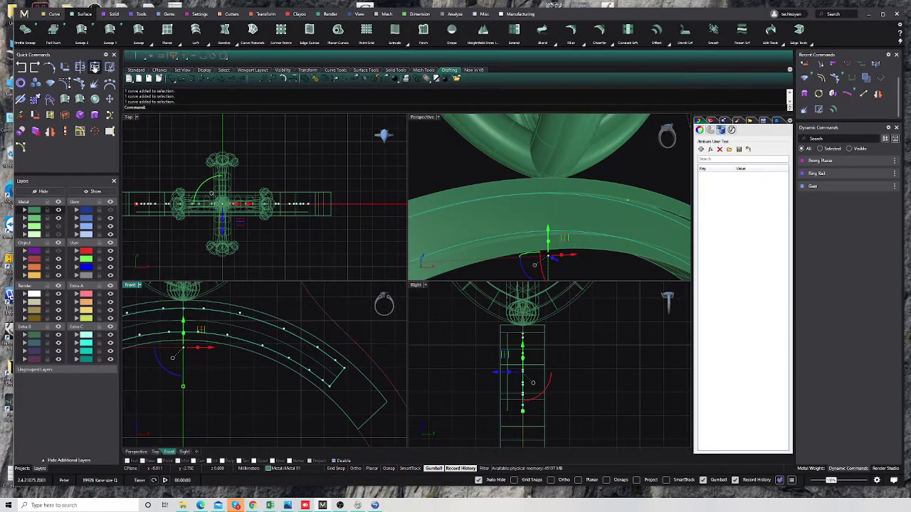
Join the four curves into one closed recess outline and dismiss the history warning
click(95, 67)
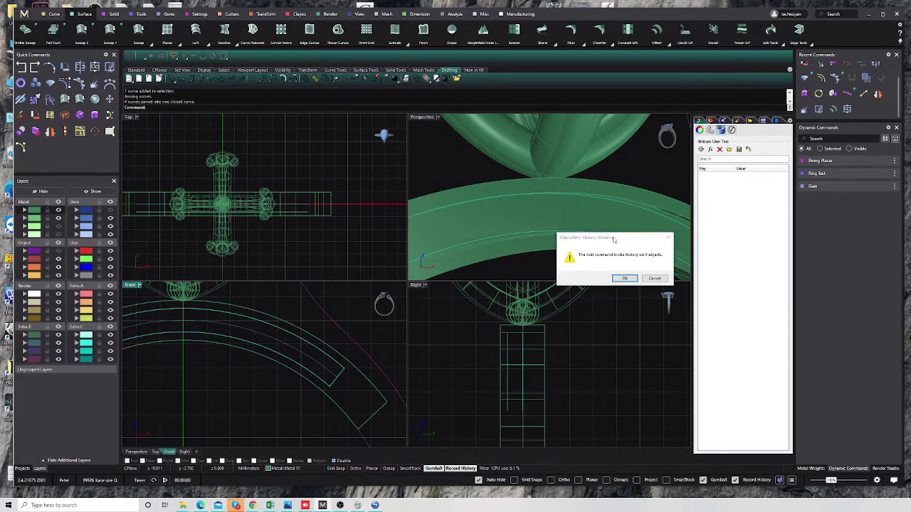
click(627, 277)
click(342, 381)
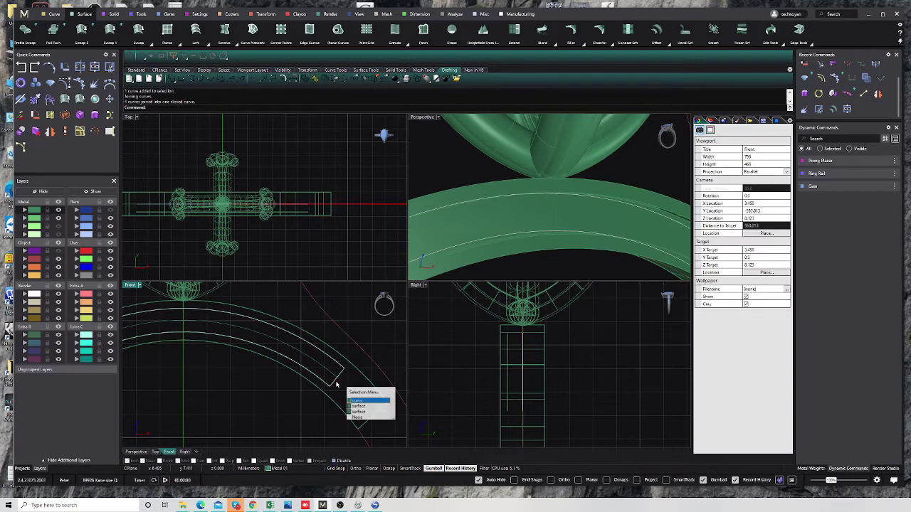
click(356, 404)
right_drag(494, 198, 597, 204)
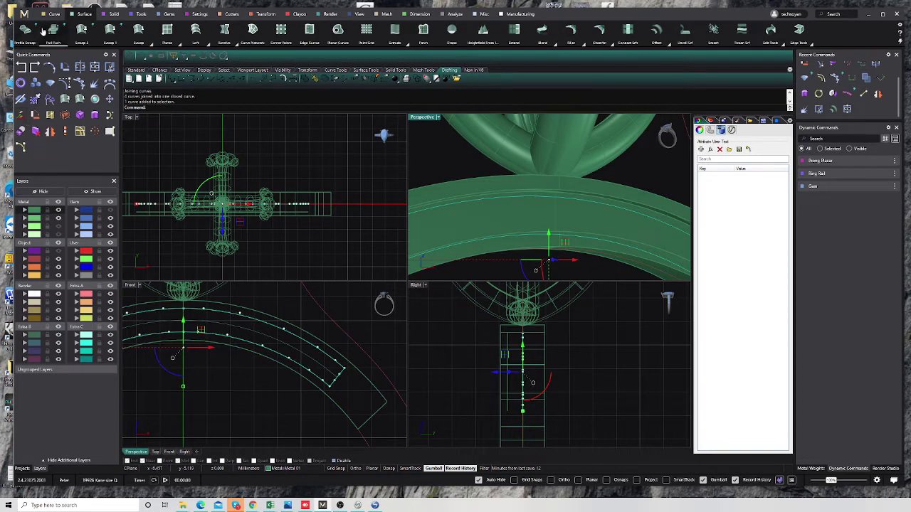
Offset the closed recess outline by 0.05 toward the inside
click(54, 14)
click(839, 30)
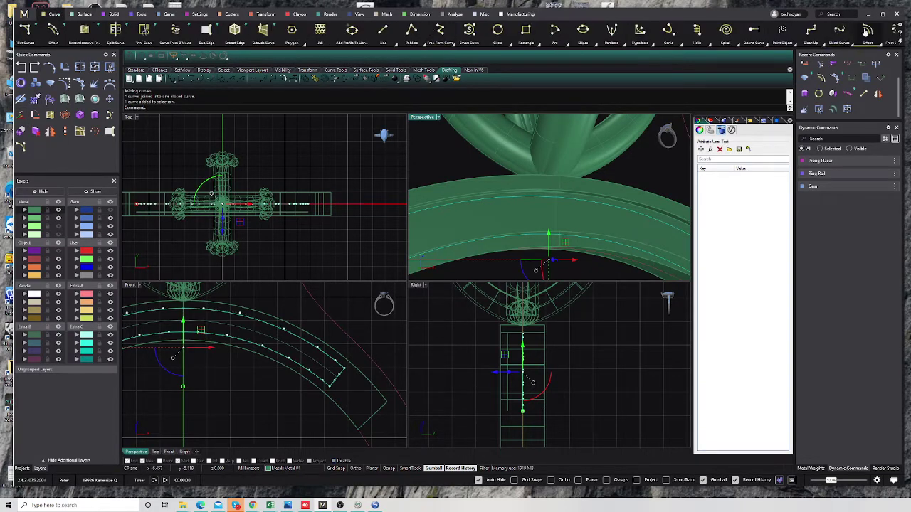
scroll(352, 378, up, 2)
scroll(351, 377, up, 2)
scroll(351, 378, up, 3)
text(0.)
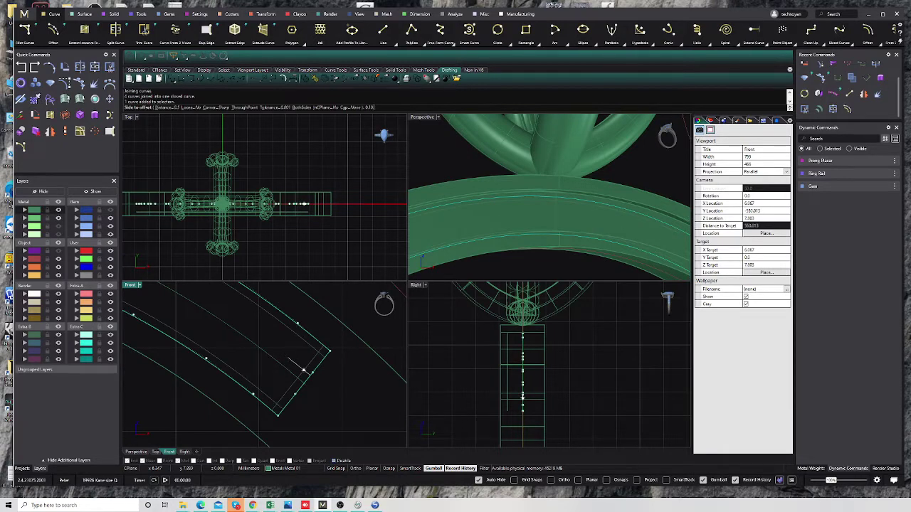
text(16)
key(Return)
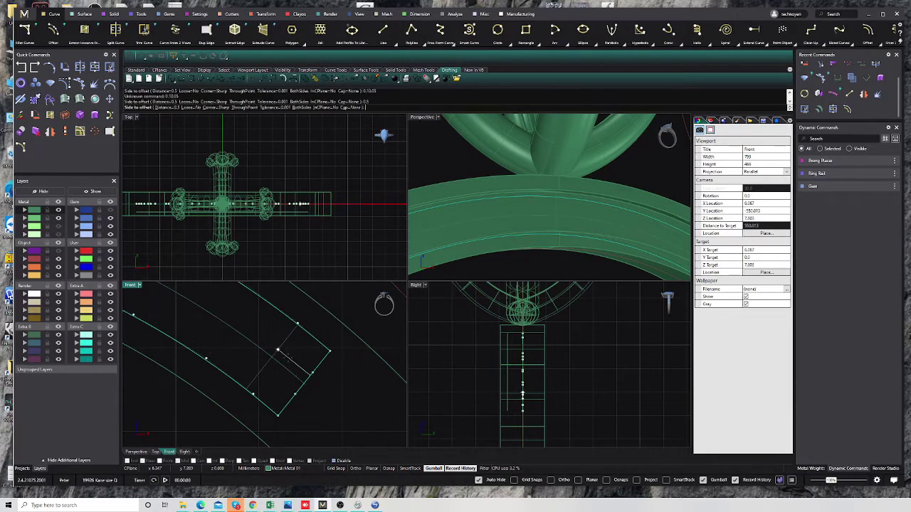
text(5)
key(Return)
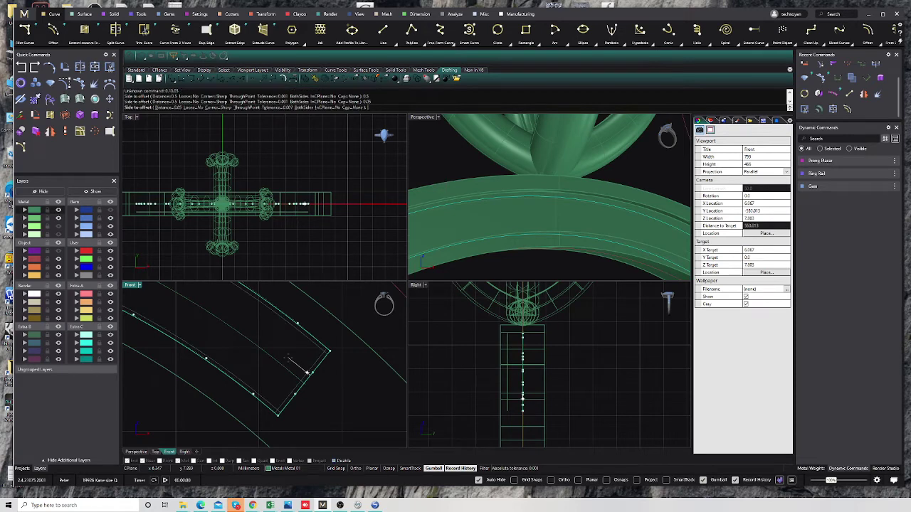
click(307, 372)
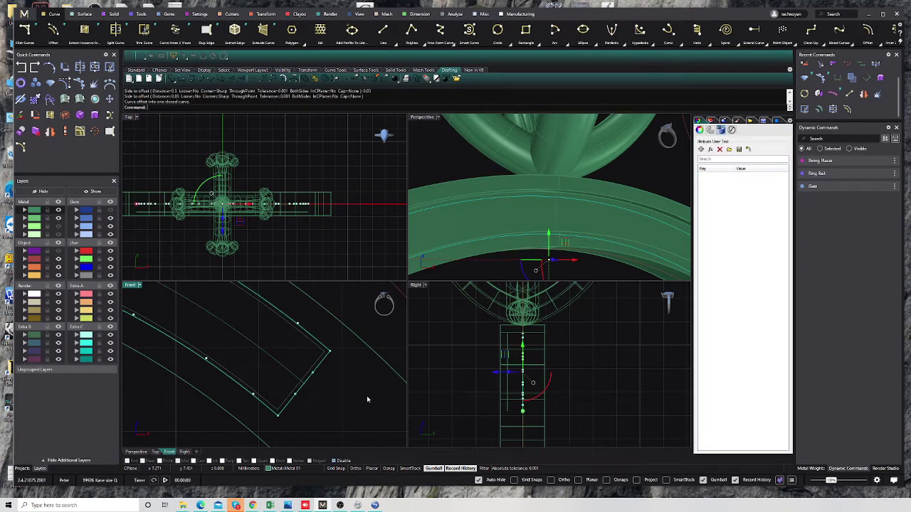
Split the band surface with the offset curve and delete the cut-out strip
click(495, 217)
text(split)
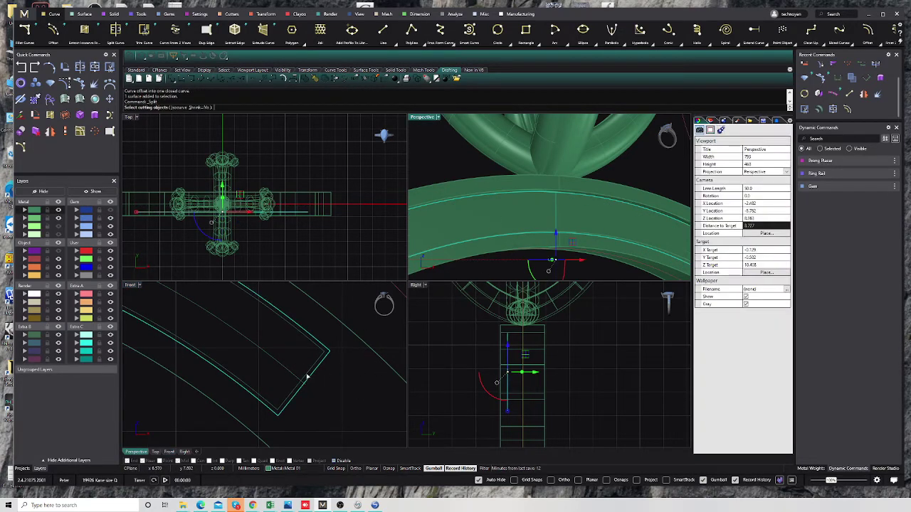
key(Return)
scroll(214, 355, down, 2)
scroll(293, 350, down, 3)
click(292, 349)
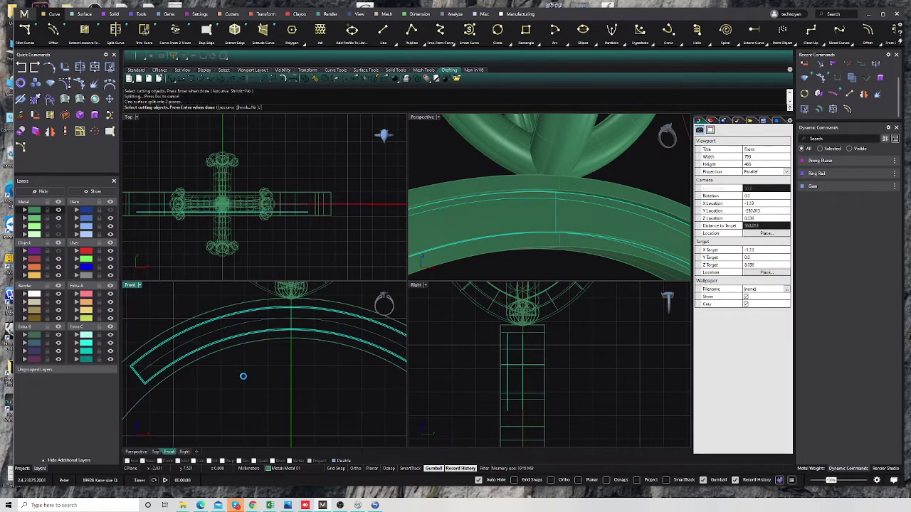
key(Return)
click(625, 276)
ctrl+click(629, 220)
key(Delete)
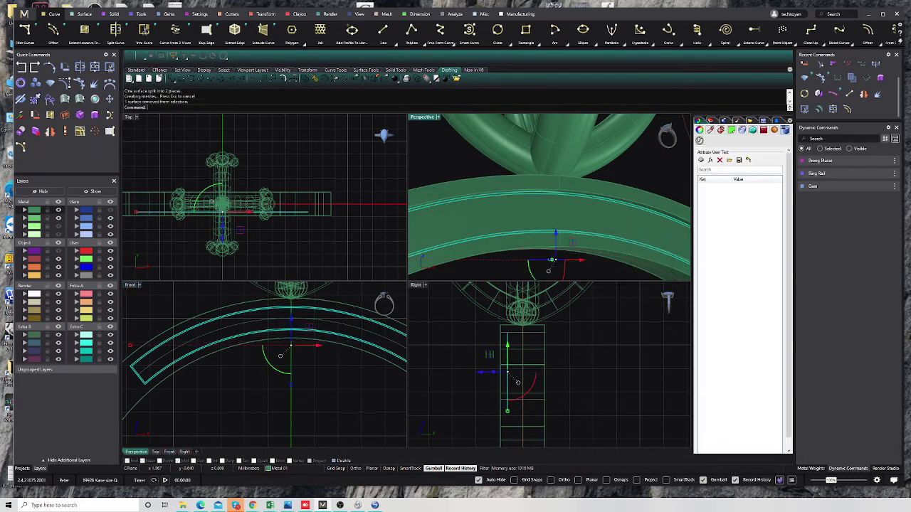
double_click(423, 116)
right_drag(520, 317, 391, 269)
Loft a straight-section surface between the first set of band edges
scroll(433, 278, down, 2)
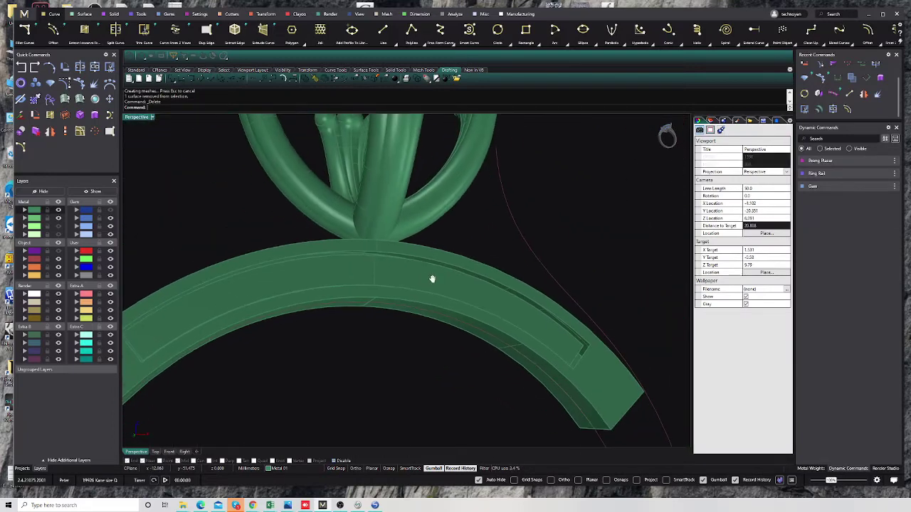
click(84, 14)
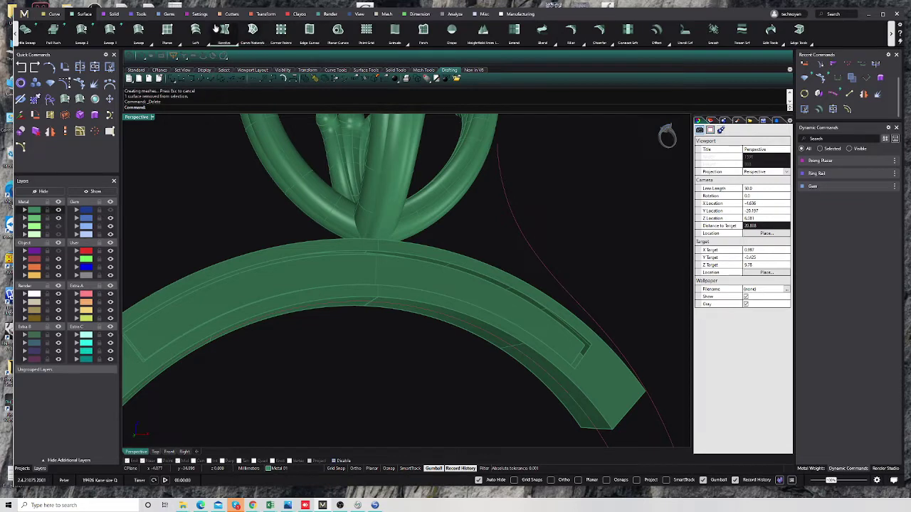
click(196, 30)
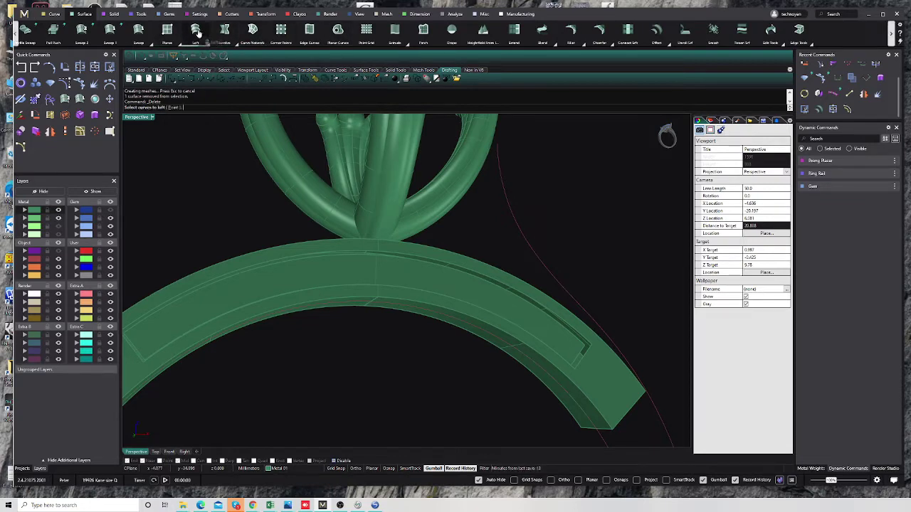
click(471, 273)
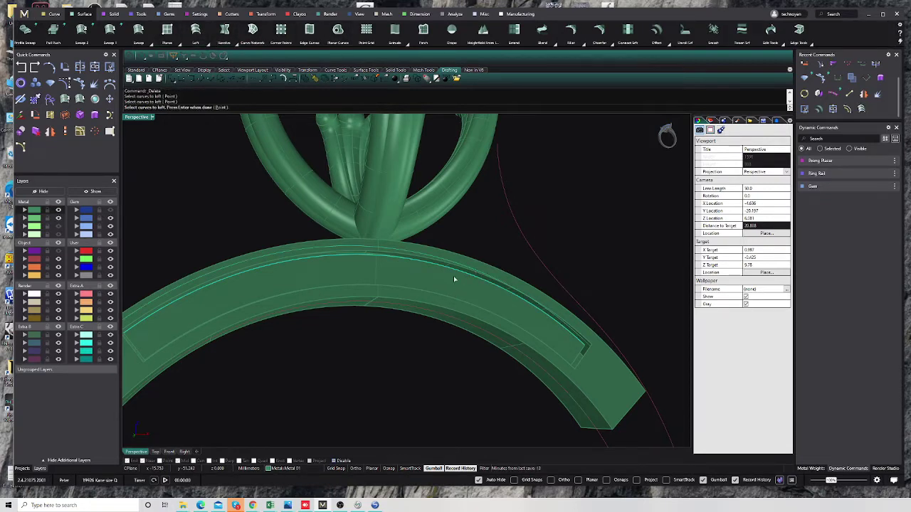
click(464, 268)
click(464, 270)
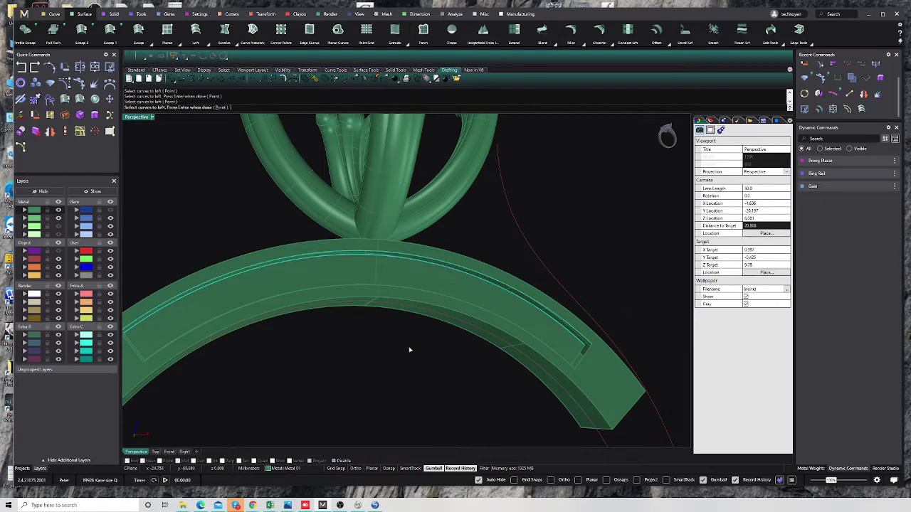
key(Return)
click(332, 217)
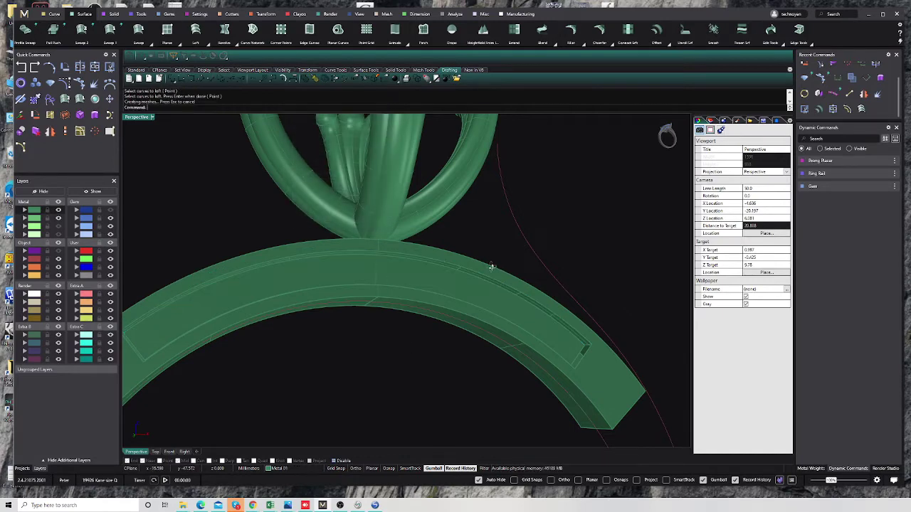
Attempt a second loft on the lower band edge, then abandon it
right_drag(491, 264, 489, 275)
scroll(371, 256, up, 2)
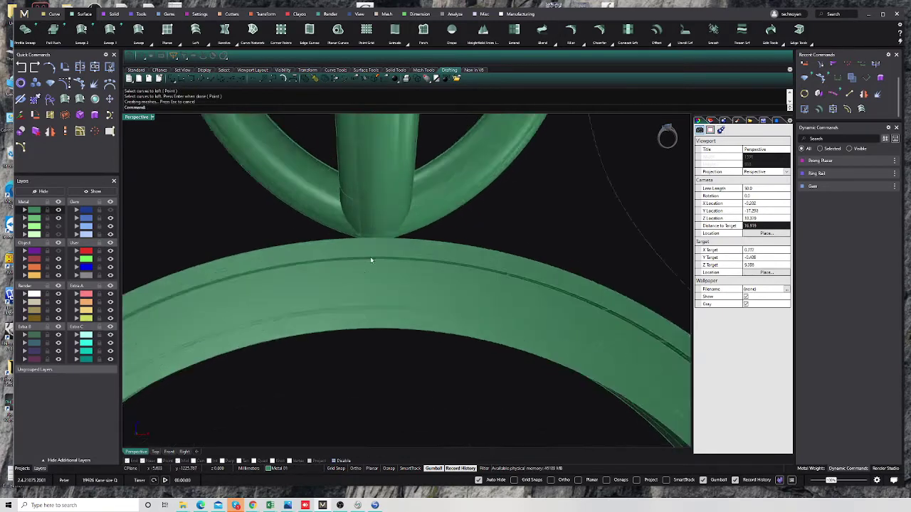
scroll(376, 264, up, 3)
scroll(391, 260, up, 1)
scroll(391, 267, up, 1)
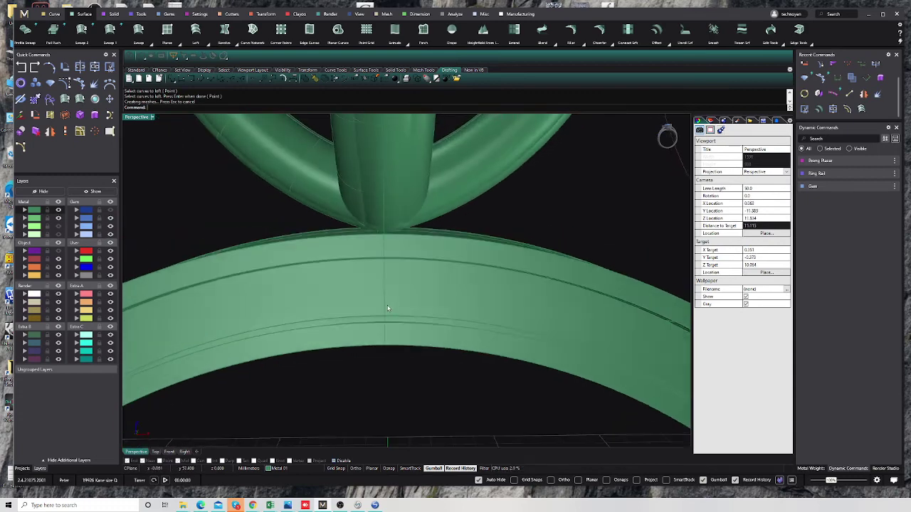
key(Return)
click(396, 325)
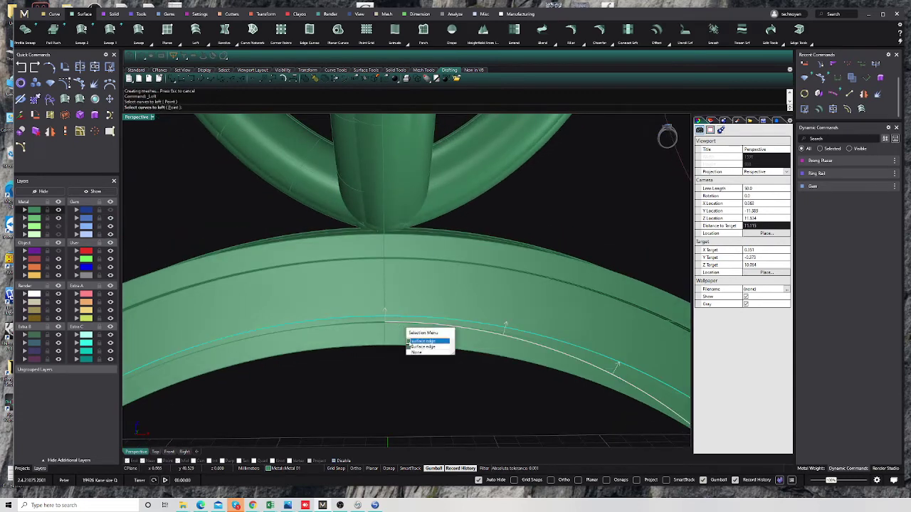
click(412, 341)
key(Escape)
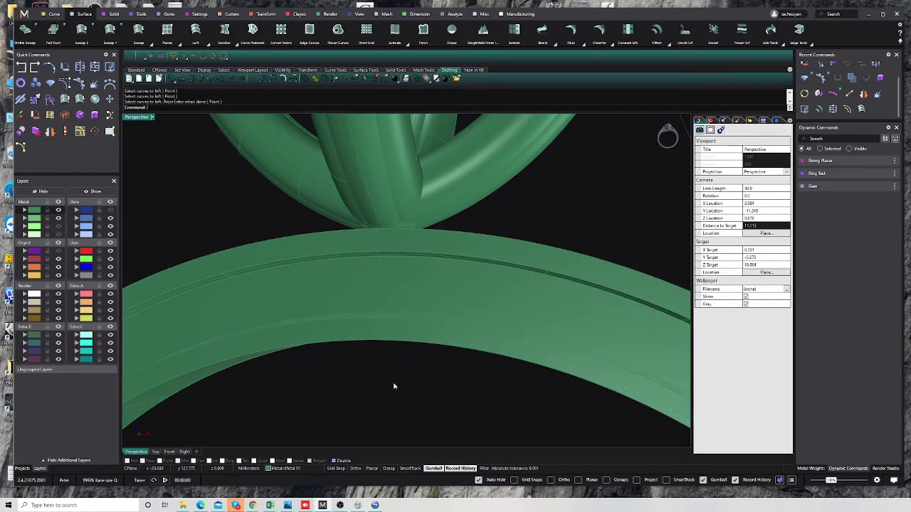
Show the gem stones again and check the band surface selection
right_click(368, 321)
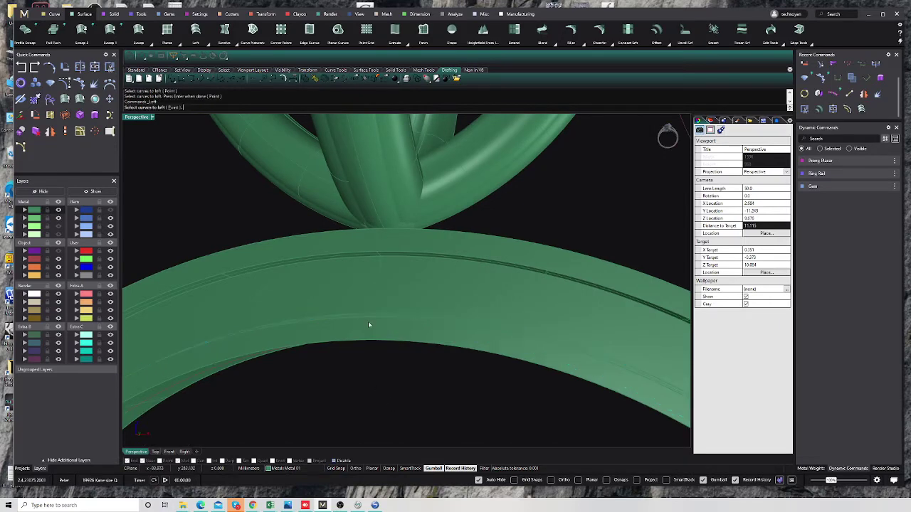
click(109, 212)
click(109, 212)
right_drag(325, 289, 355, 325)
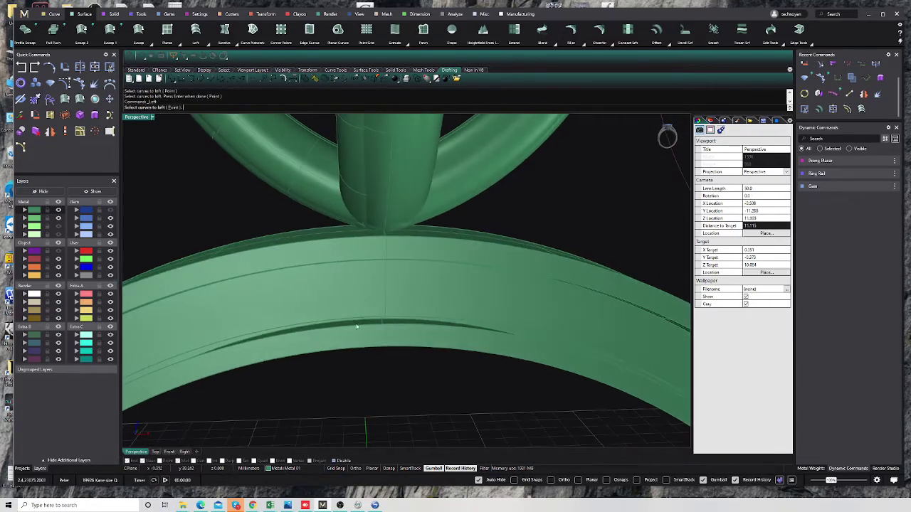
click(362, 320)
key(Escape)
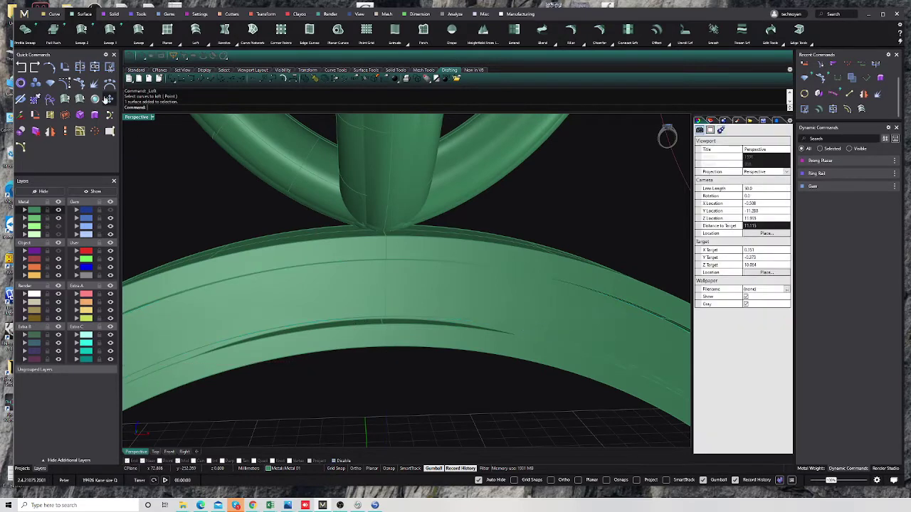
Loft a surface across the channel end from a single band edge
click(849, 110)
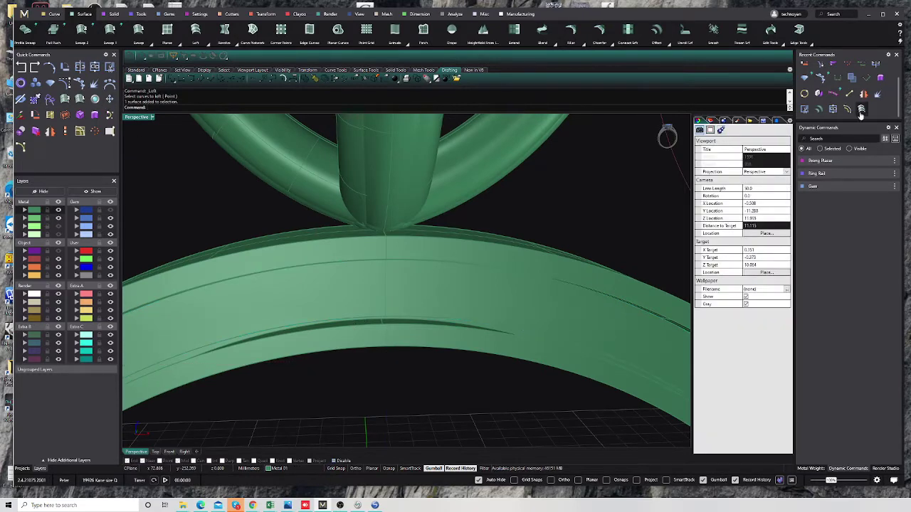
click(349, 330)
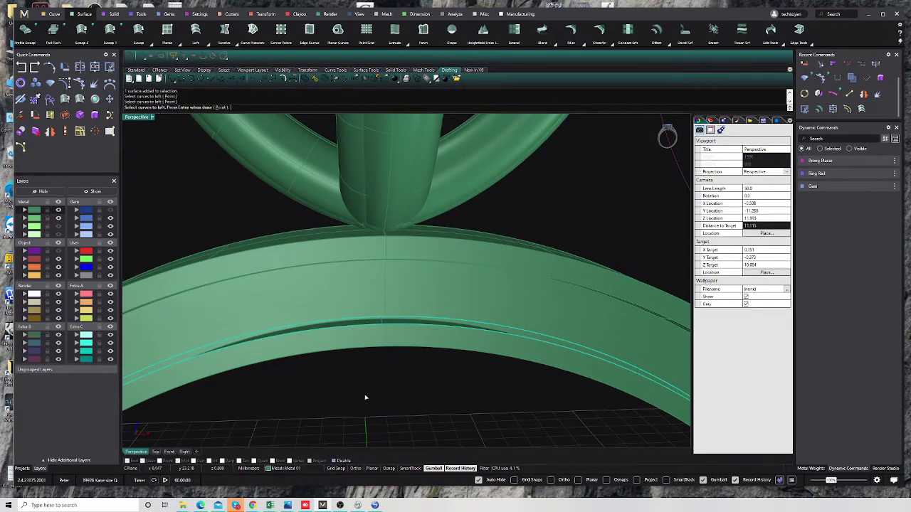
key(Return)
click(331, 217)
right_drag(341, 235, 508, 315)
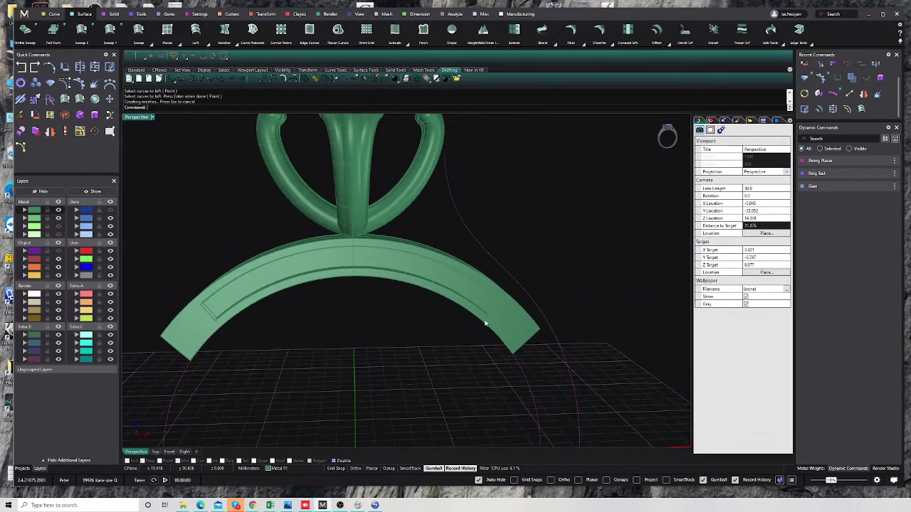
scroll(480, 302, up, 5)
Try a further loft on another band edge and cancel it
key(Return)
click(481, 311)
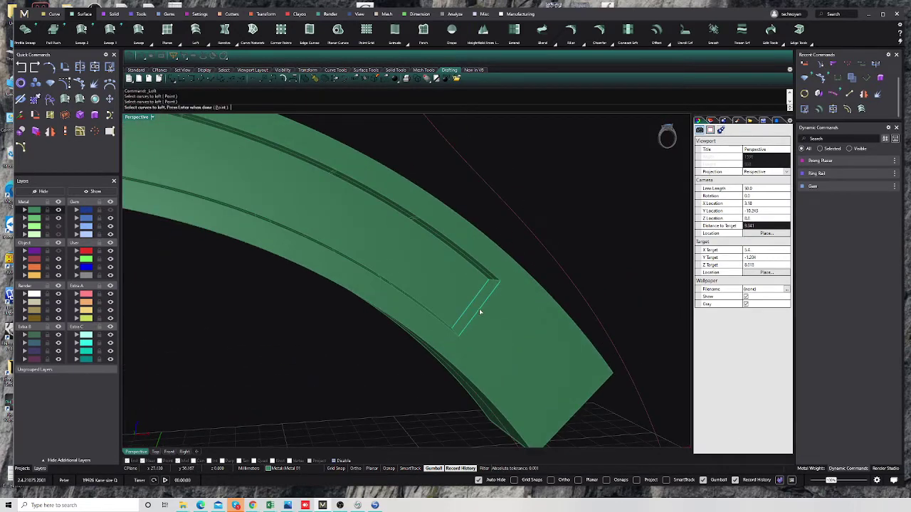
scroll(491, 313, down, 3)
key(Return)
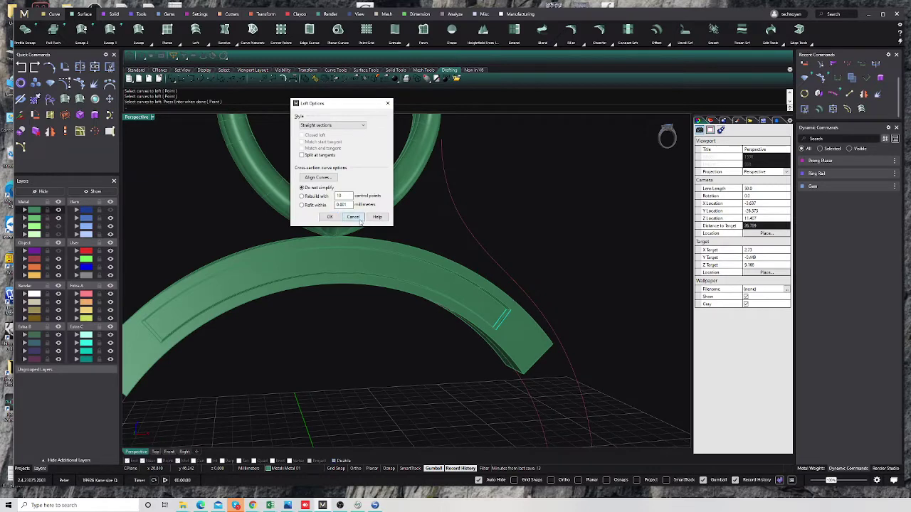
click(359, 220)
Close one channel end with a two-edge straight-section loft
scroll(498, 310, up, 3)
scroll(518, 335, up, 2)
key(Return)
click(518, 342)
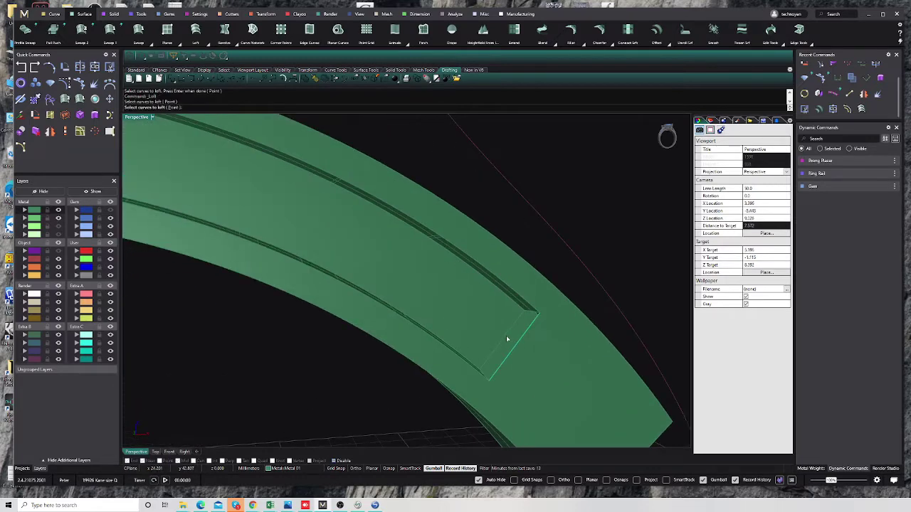
click(508, 339)
key(Return)
click(332, 220)
Close the opposite channel end with another two-edge straight-section loft
scroll(633, 335, down, 5)
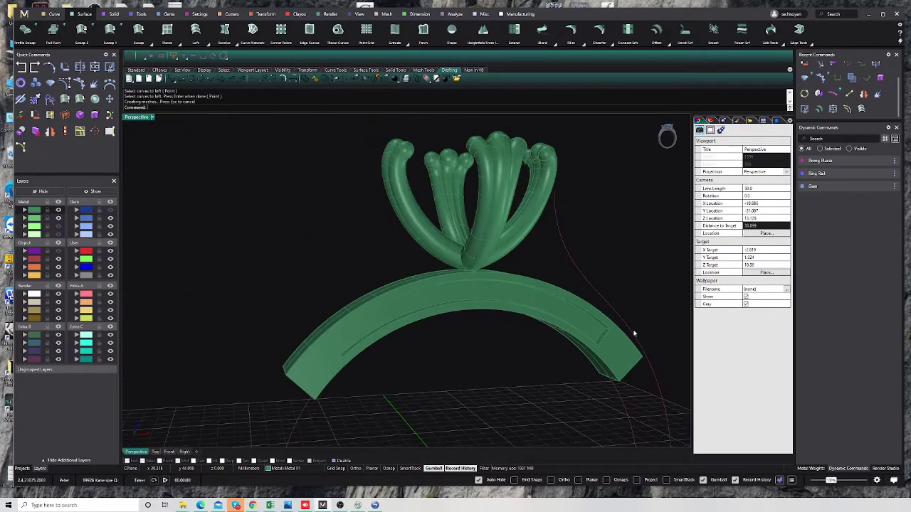
right_drag(632, 335, 620, 386)
scroll(289, 340, up, 5)
key(Return)
click(324, 358)
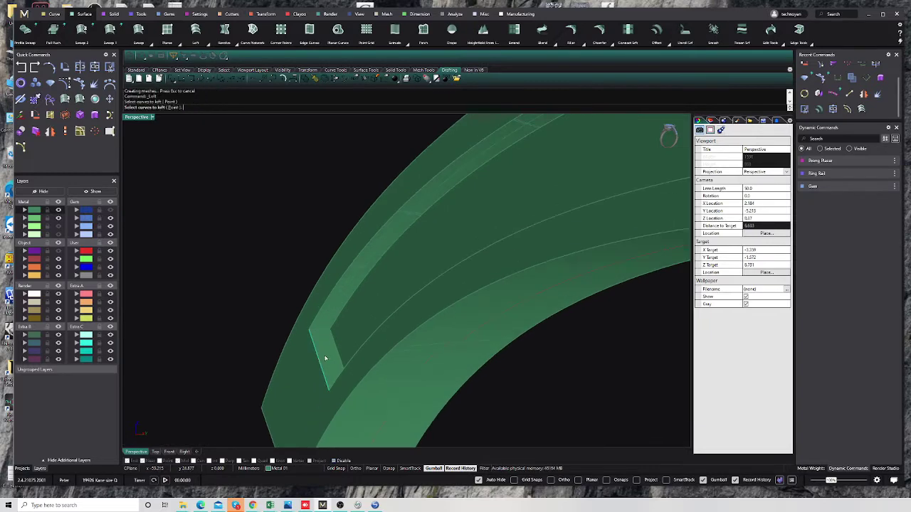
click(338, 349)
key(Return)
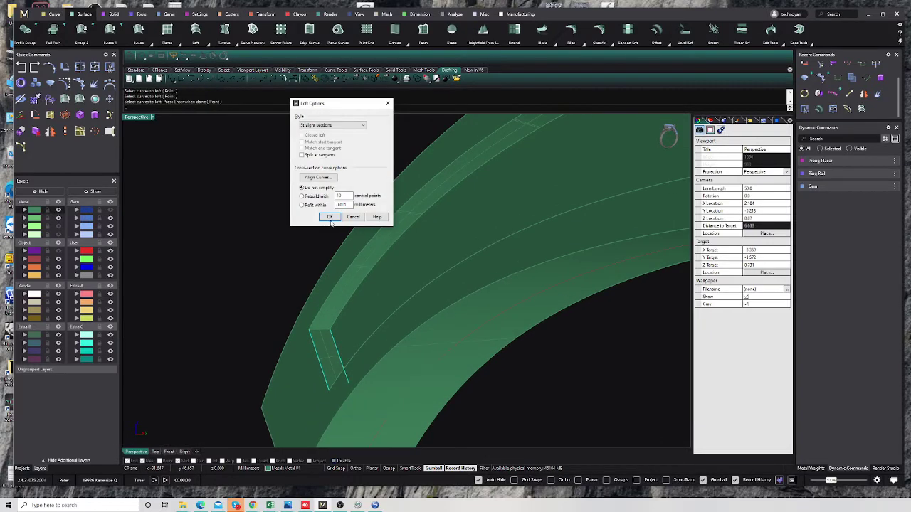
click(331, 215)
Return to four viewports, delete an extra band-side surface, and window-select one band half
scroll(301, 223, down, 5)
right_drag(301, 224, 264, 246)
scroll(276, 179, up, 3)
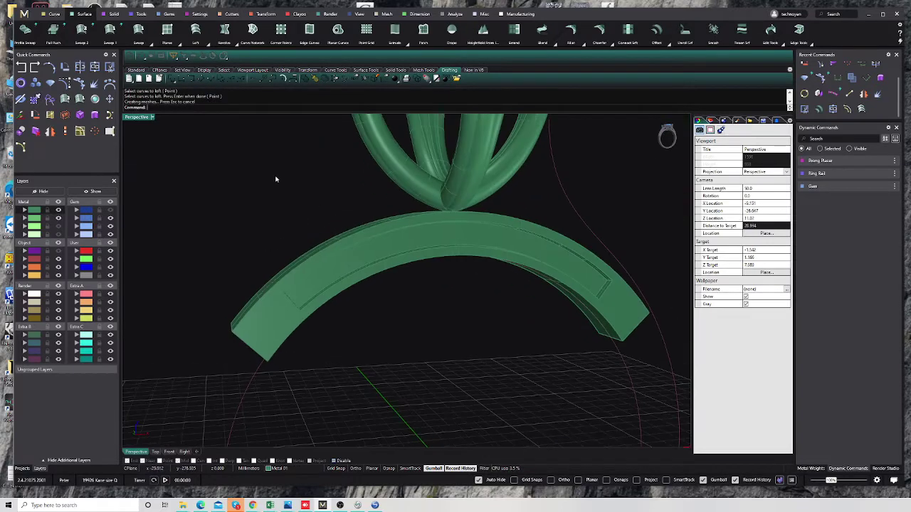
double_click(145, 119)
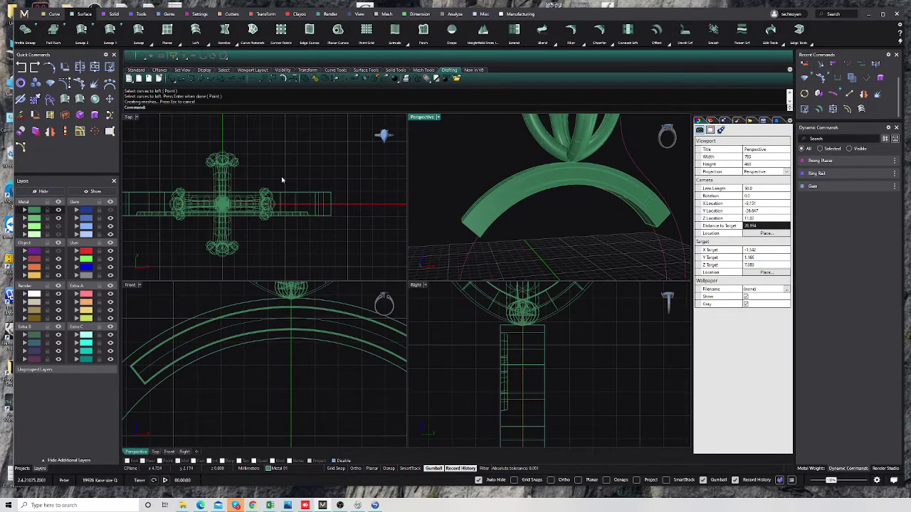
mouse_move(541, 185)
right_down()
mouse_move(584, 202)
mouse_move(597, 228)
right_up()
click(598, 228)
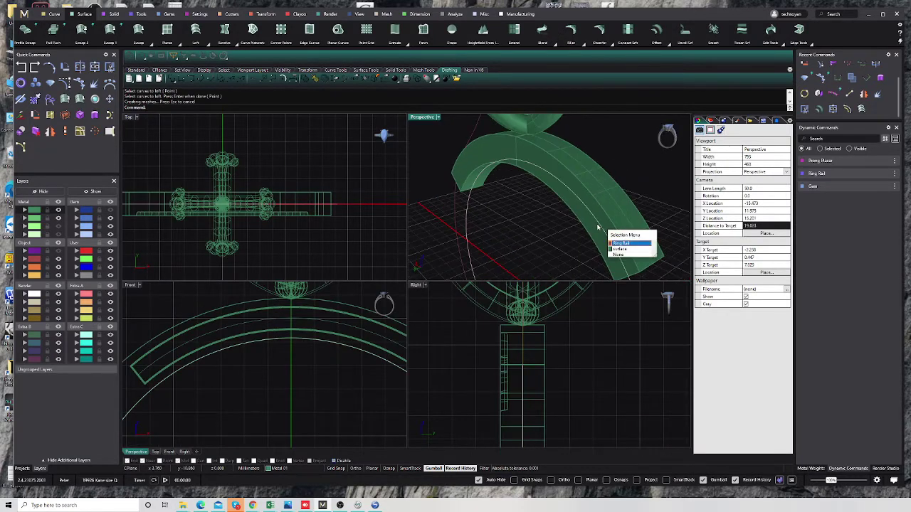
click(621, 248)
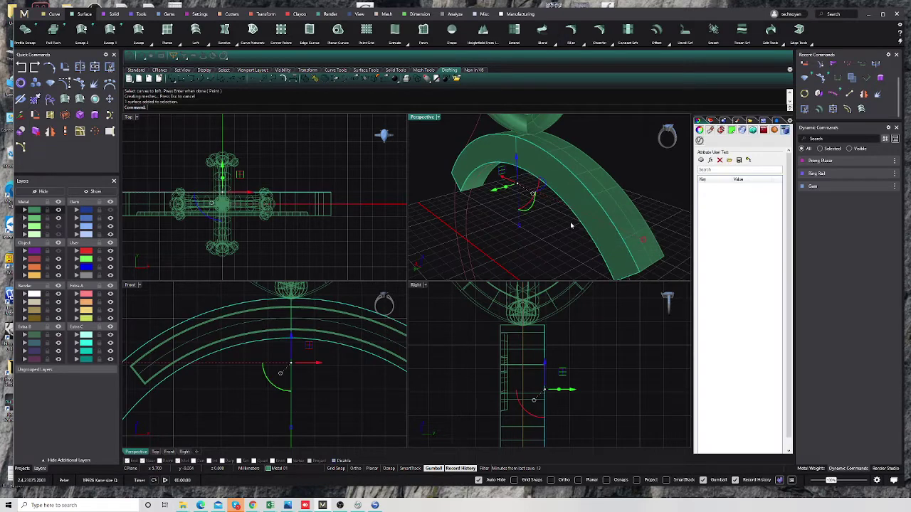
key(Delete)
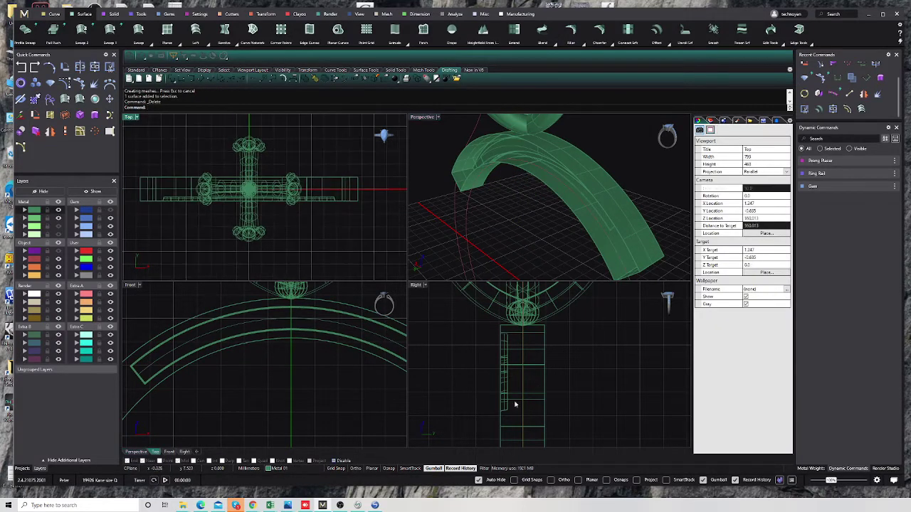
scroll(519, 370, down, 3)
drag(514, 383, 541, 292)
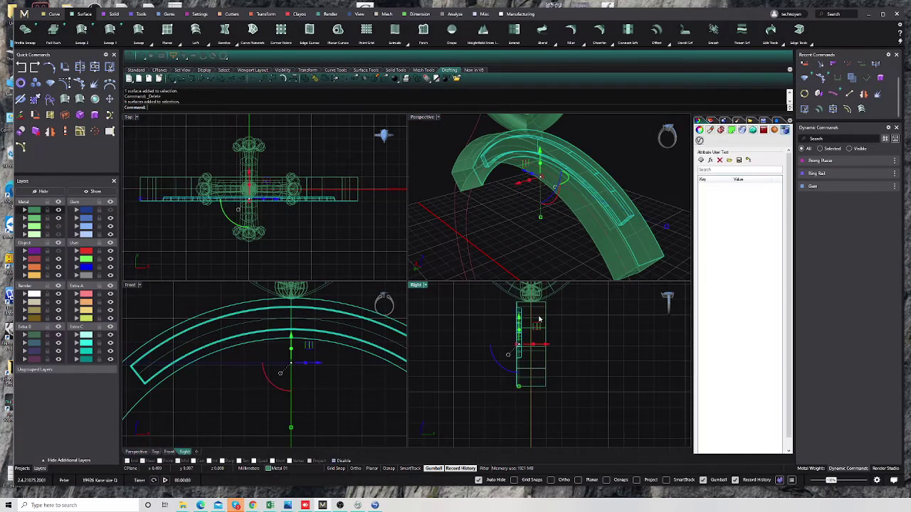
Mirror the band half across the centre, then join all pieces into one closed polysurface
click(50, 131)
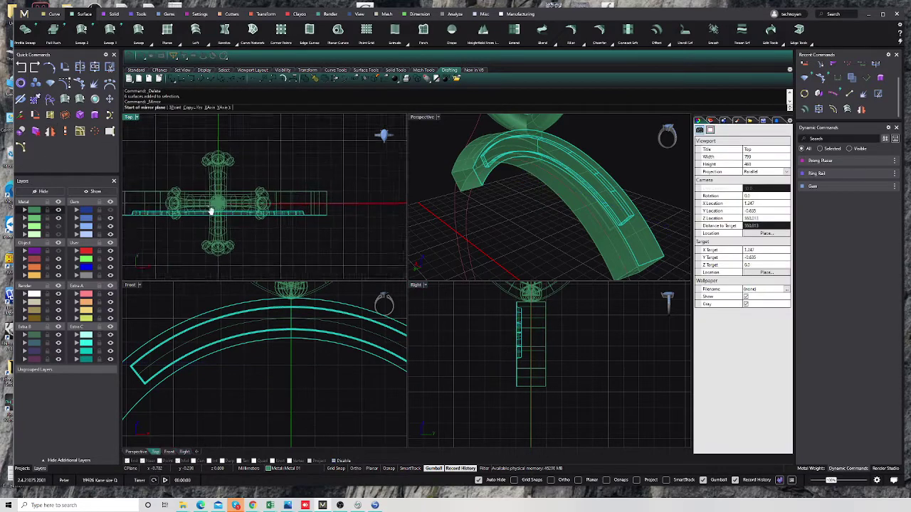
click(380, 196)
key(Escape)
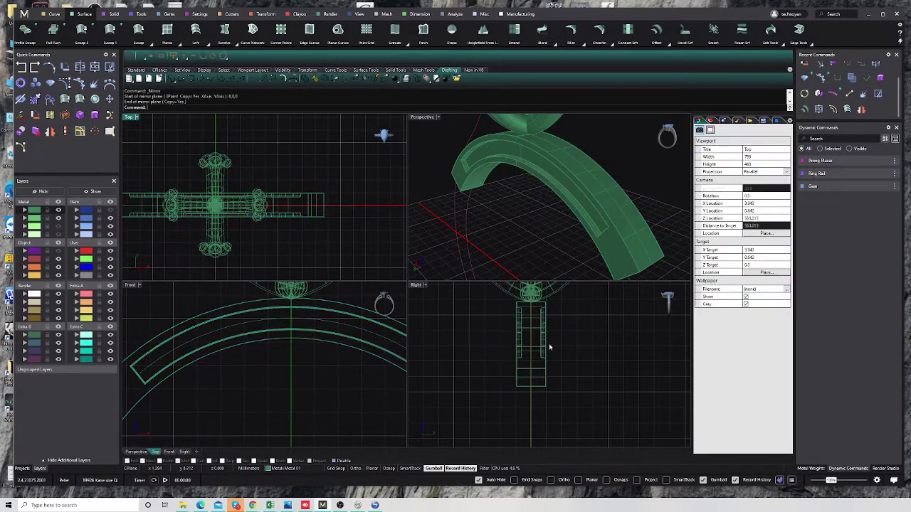
drag(492, 402, 569, 316)
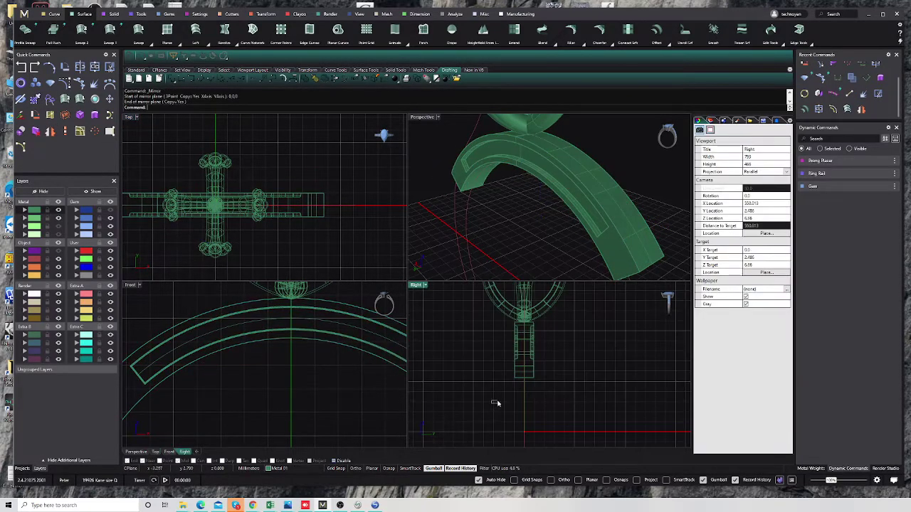
click(94, 66)
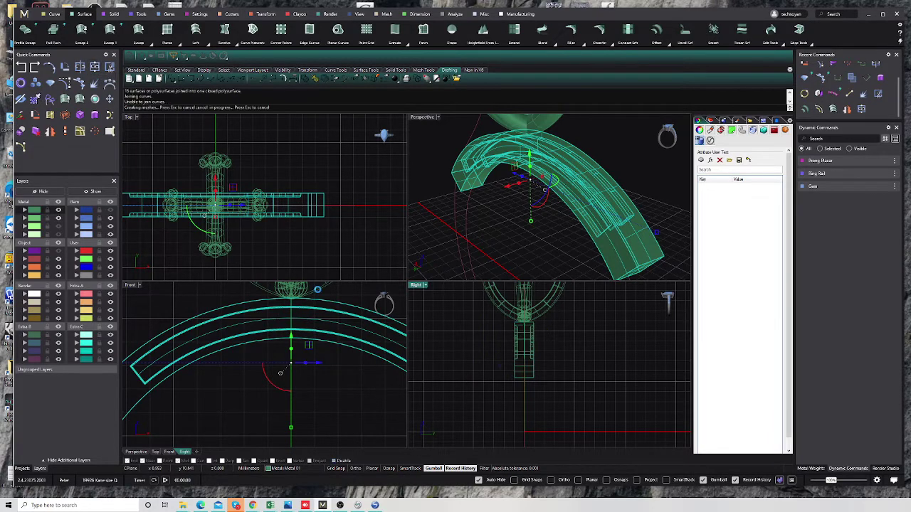
click(627, 278)
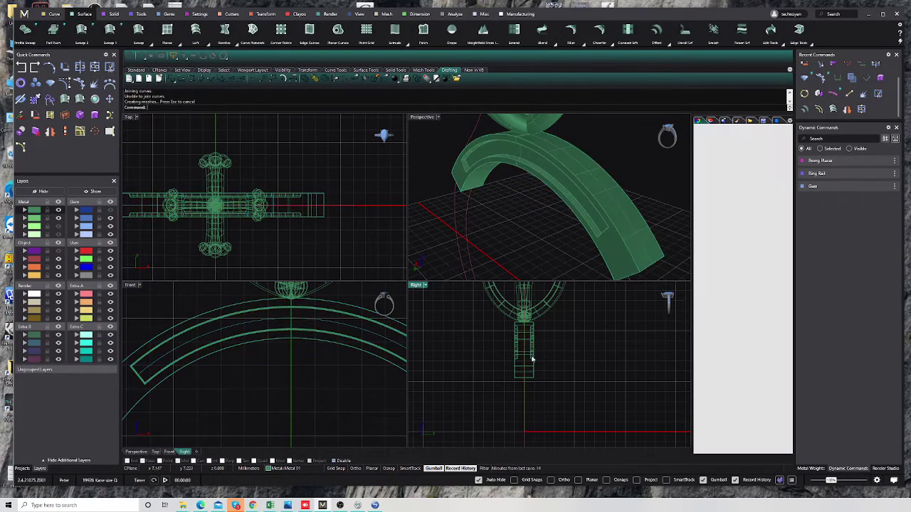
scroll(288, 368, down, 3)
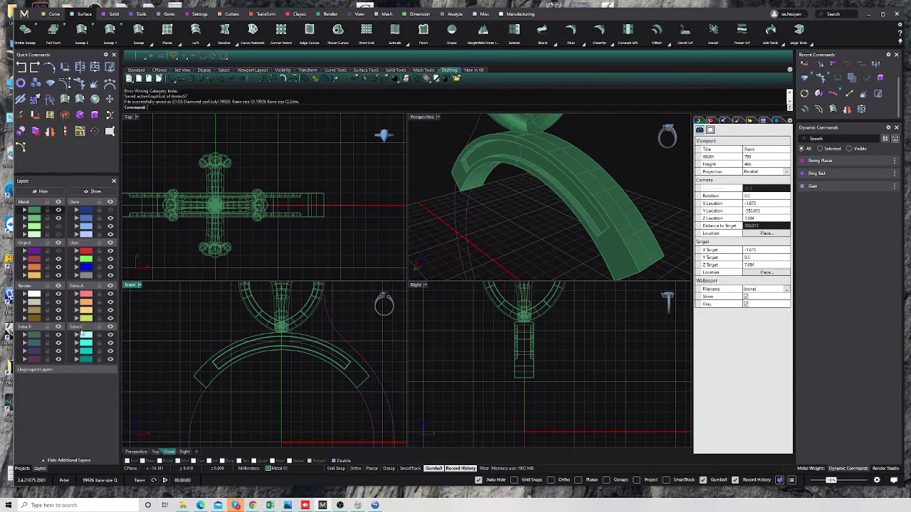
Show the gems and prongs again and finish the pending prong placement
click(108, 212)
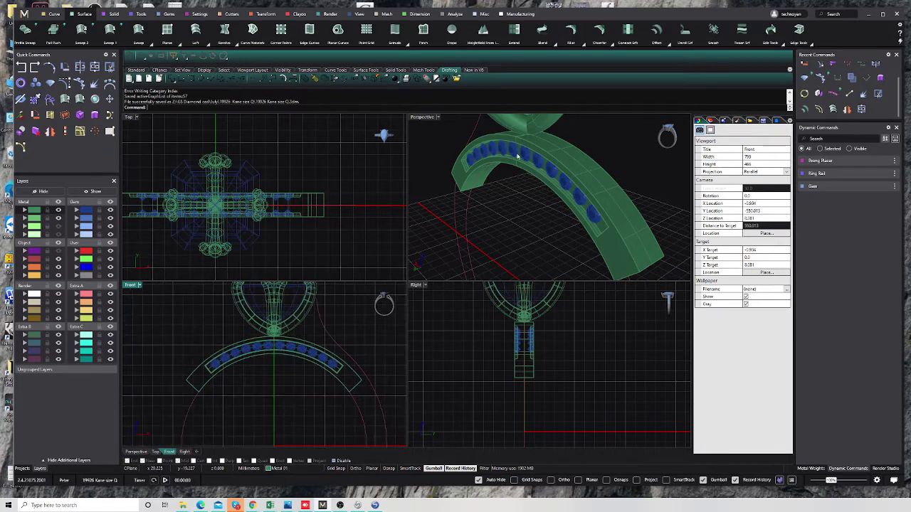
right_drag(498, 214, 556, 161)
click(58, 253)
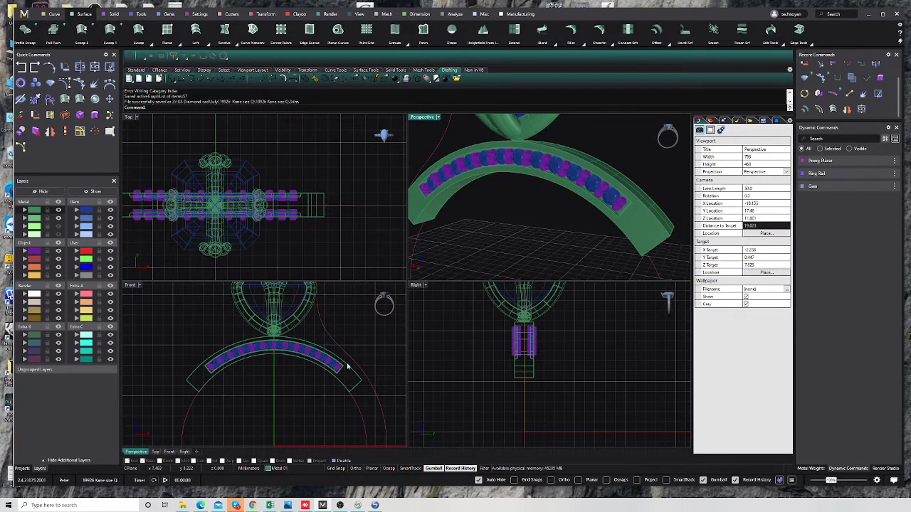
scroll(348, 367, up, 5)
click(369, 383)
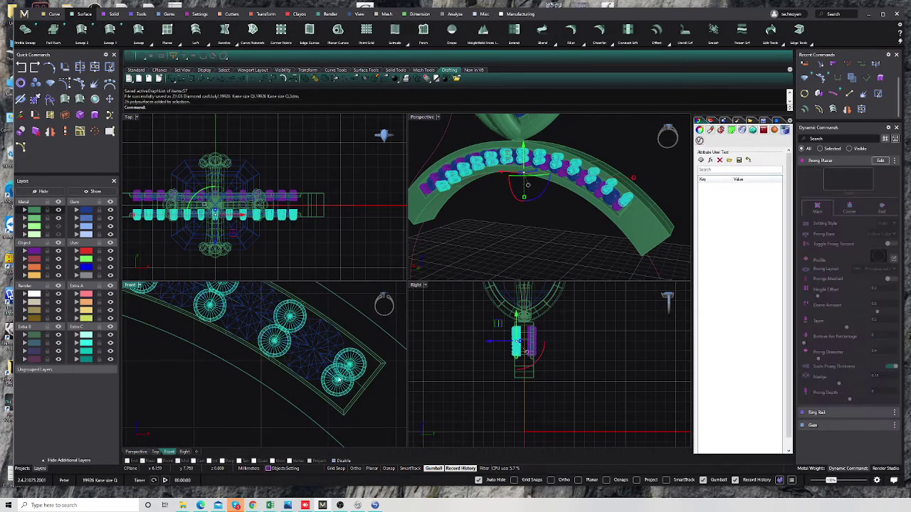
right_drag(340, 379, 323, 381)
key(Escape)
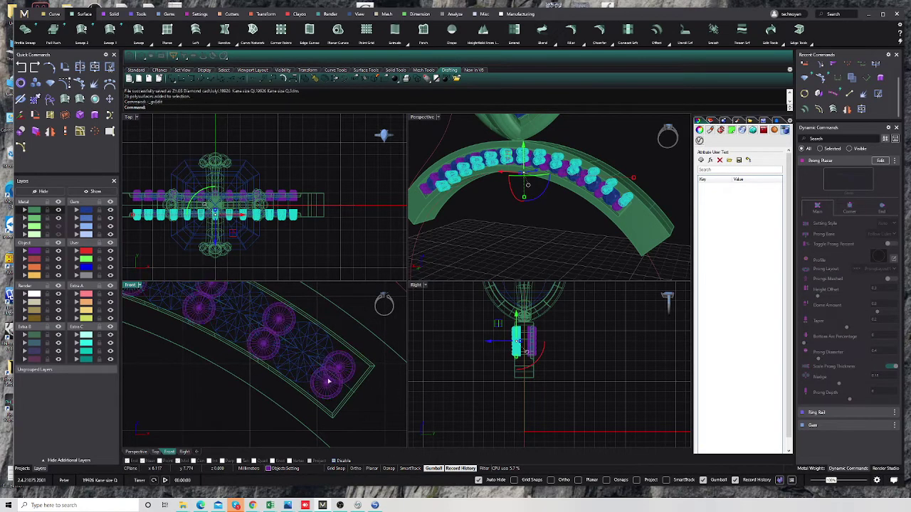
scroll(342, 366, down, 5)
scroll(178, 363, up, 3)
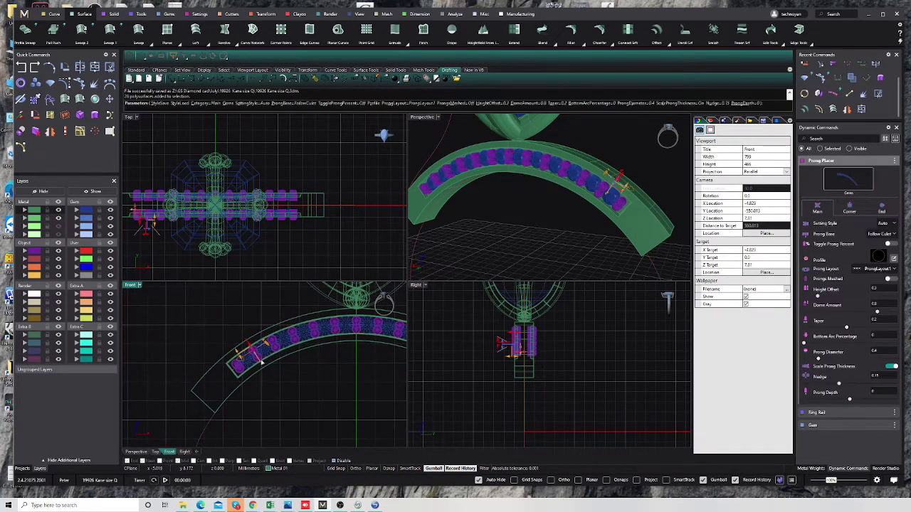
scroll(245, 356, up, 3)
scroll(250, 352, up, 3)
scroll(205, 312, up, 3)
mouse_move(192, 318)
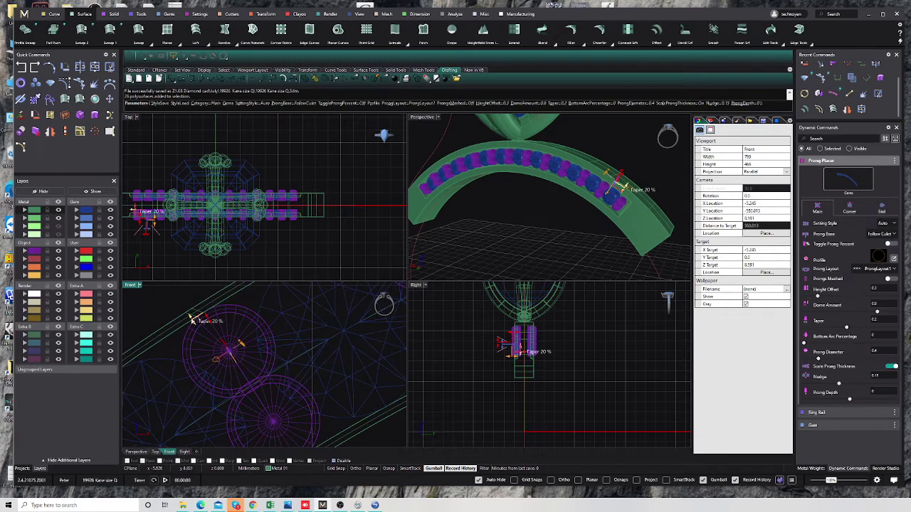
key(Return)
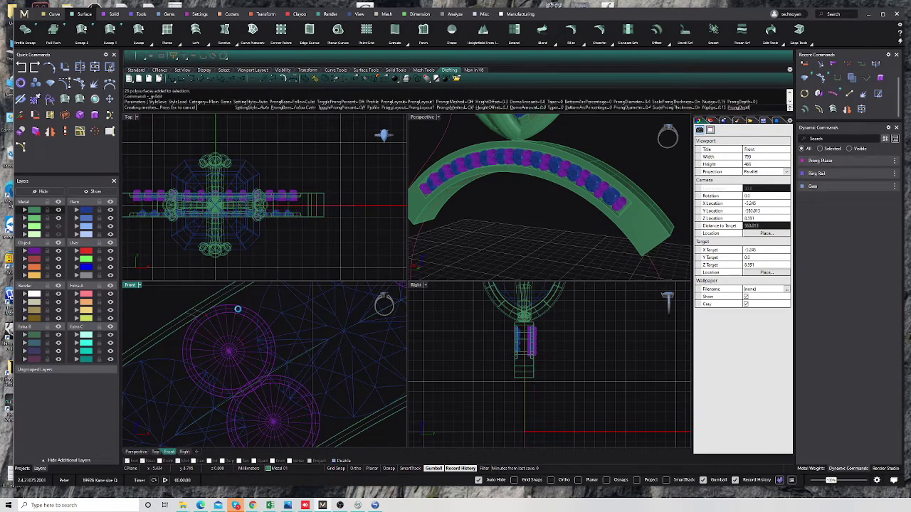
Place prongs on the gem group with adjusted End settings, then ungroup them
click(241, 332)
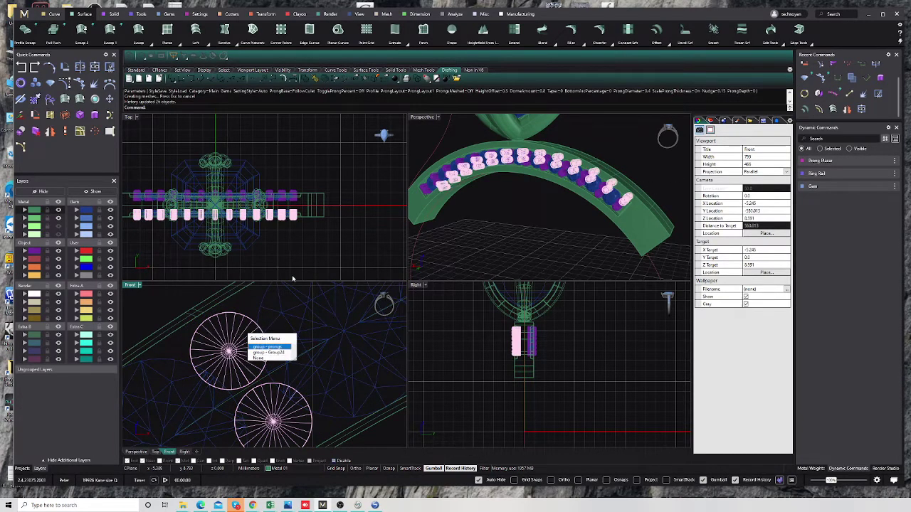
click(267, 347)
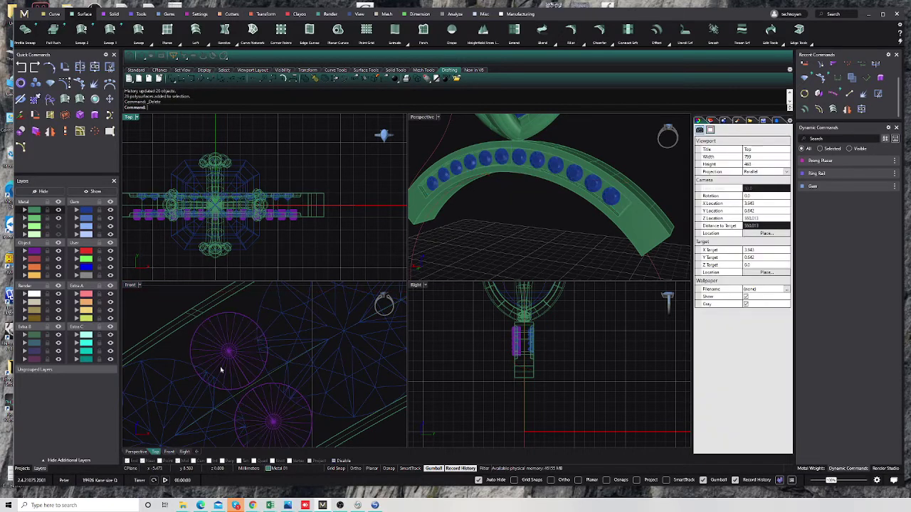
scroll(241, 340, down, 2)
scroll(196, 378, down, 1)
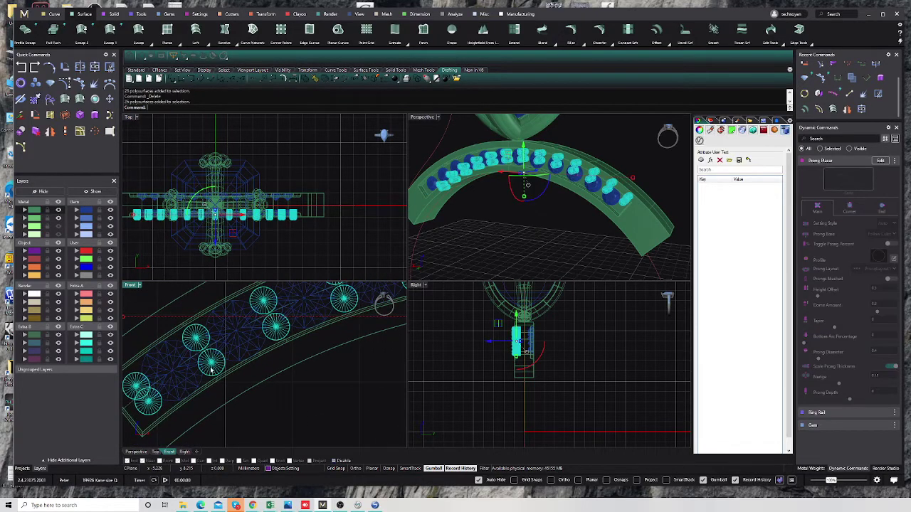
click(211, 369)
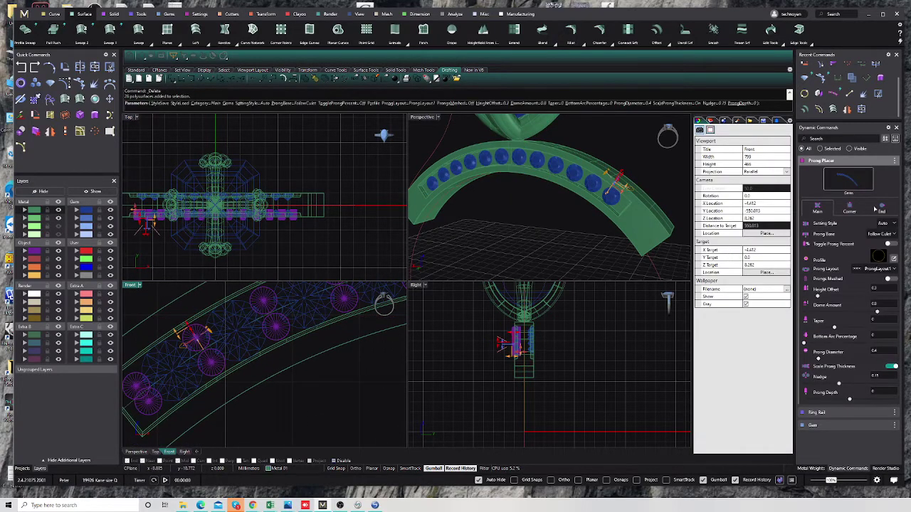
click(881, 208)
mouse_move(258, 367)
right_down()
mouse_move(230, 362)
mouse_move(305, 348)
mouse_move(275, 358)
mouse_move(309, 363)
right_up()
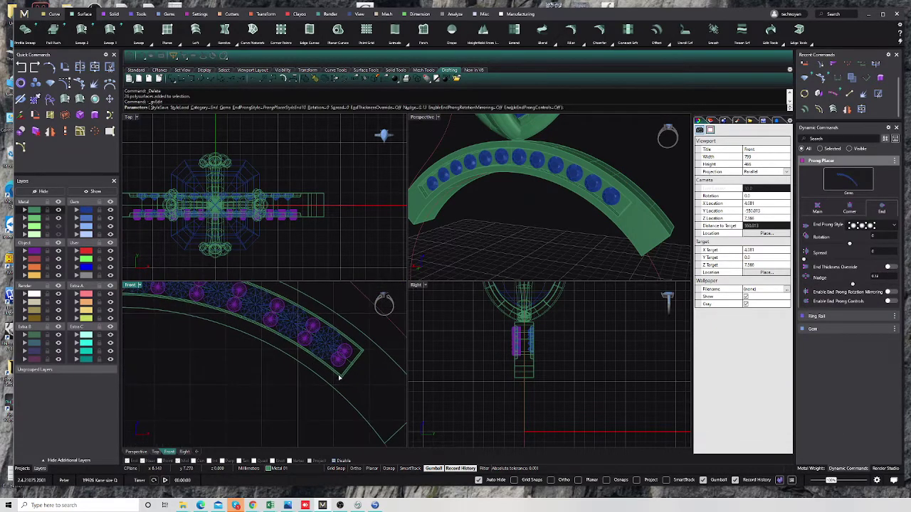
key(Return)
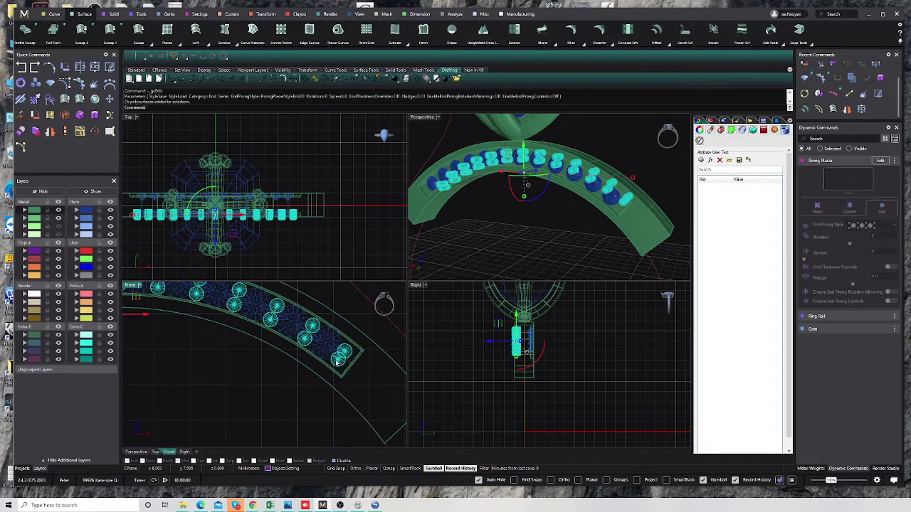
key(ctrl+shift+g)
key(ctrl+shift+g)
key(ctrl+shift+g)
In the maximized Front view, drag the gems at one rail end into the channel
double_click(137, 288)
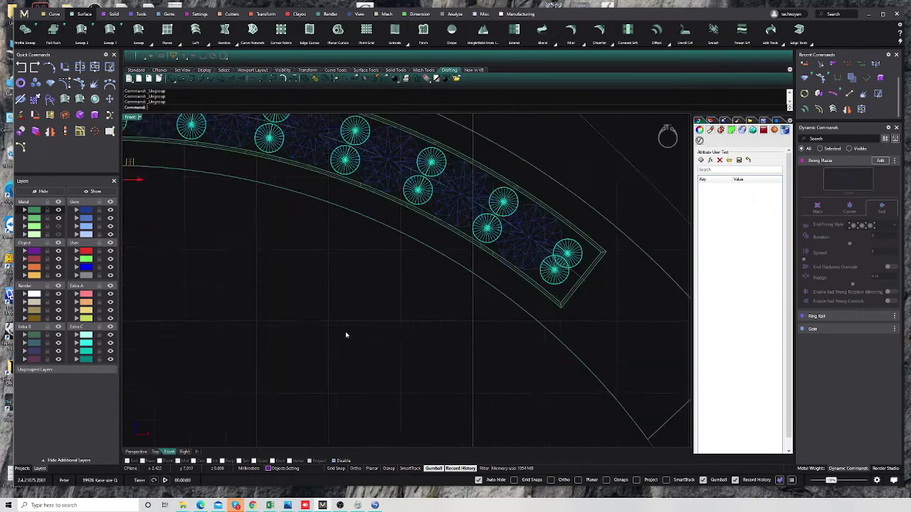
key(Escape)
scroll(518, 254, up, 5)
click(523, 260)
drag(524, 262, 535, 246)
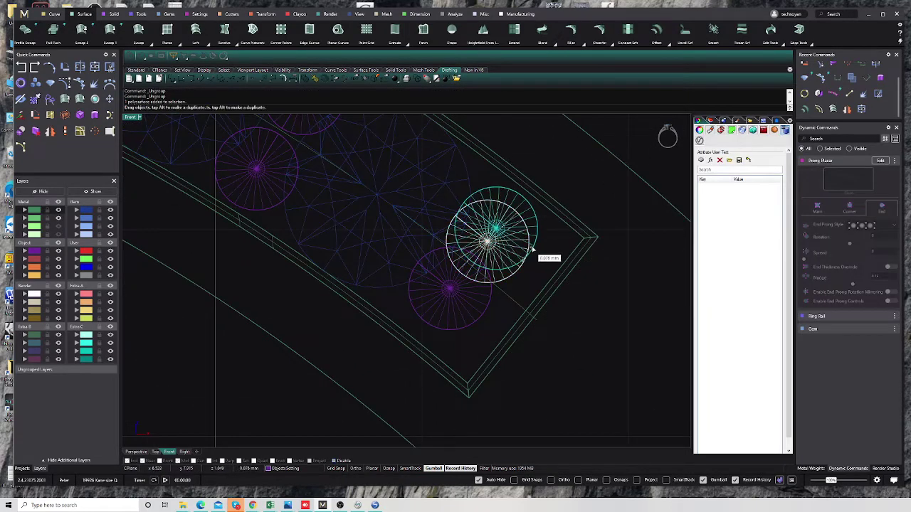
key(Escape)
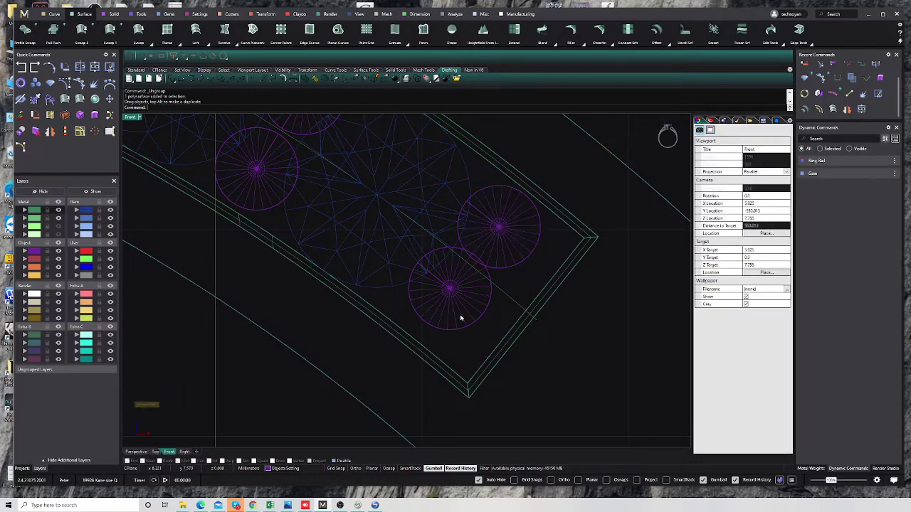
mouse_move(465, 325)
mouse_down()
mouse_move(468, 336)
mouse_move(474, 332)
mouse_up()
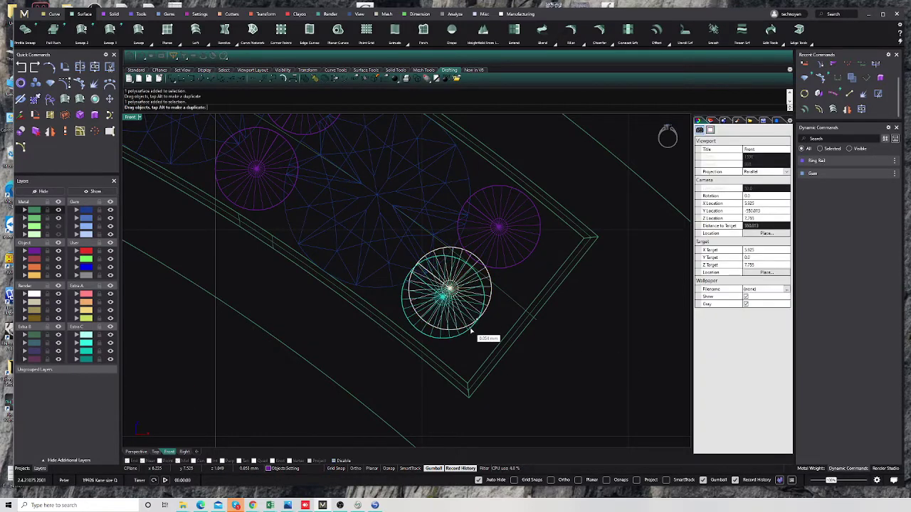
drag(505, 269, 506, 269)
scroll(495, 267, down, 3)
scroll(512, 267, down, 2)
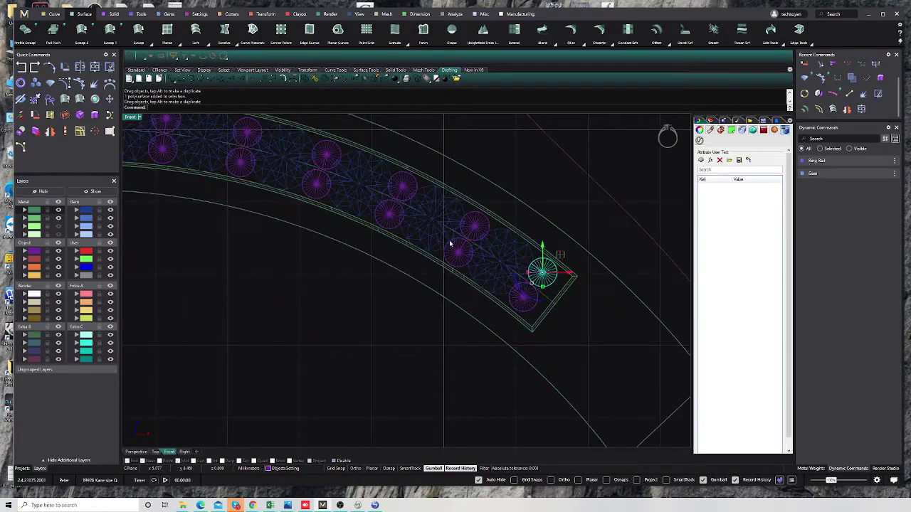
scroll(244, 257, down, 5)
scroll(465, 281, up, 5)
key(Escape)
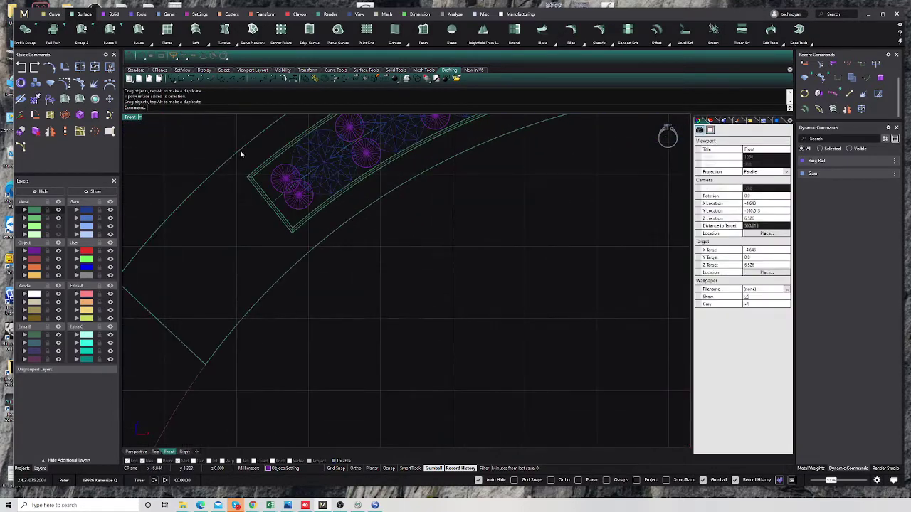
scroll(240, 154, up, 3)
Reposition the gems at the other rail end, then select all the gems
click(342, 216)
drag(340, 217, 332, 205)
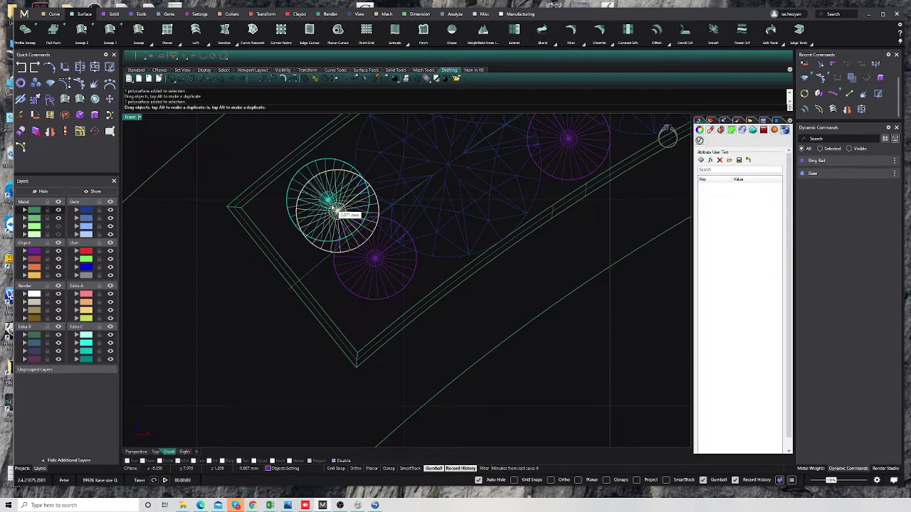
click(391, 271)
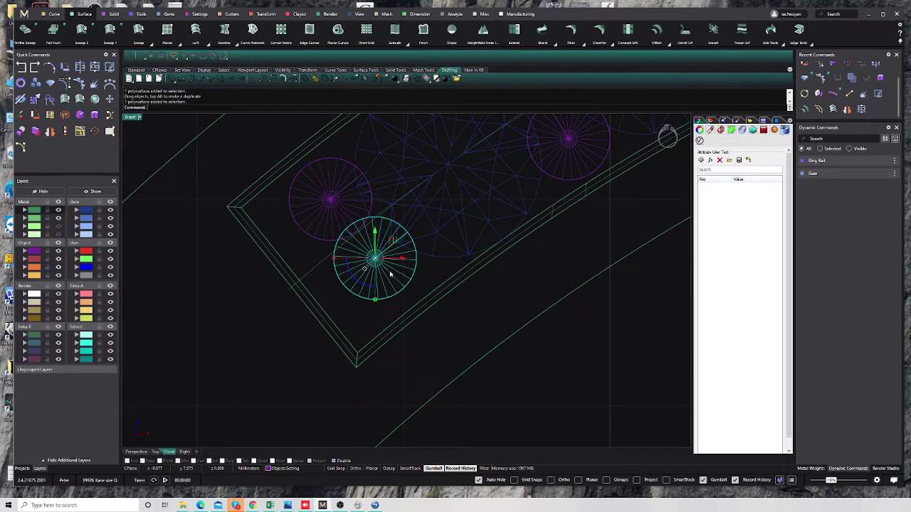
drag(390, 271, 395, 271)
scroll(474, 316, down, 3)
click(474, 316)
scroll(392, 287, down, 3)
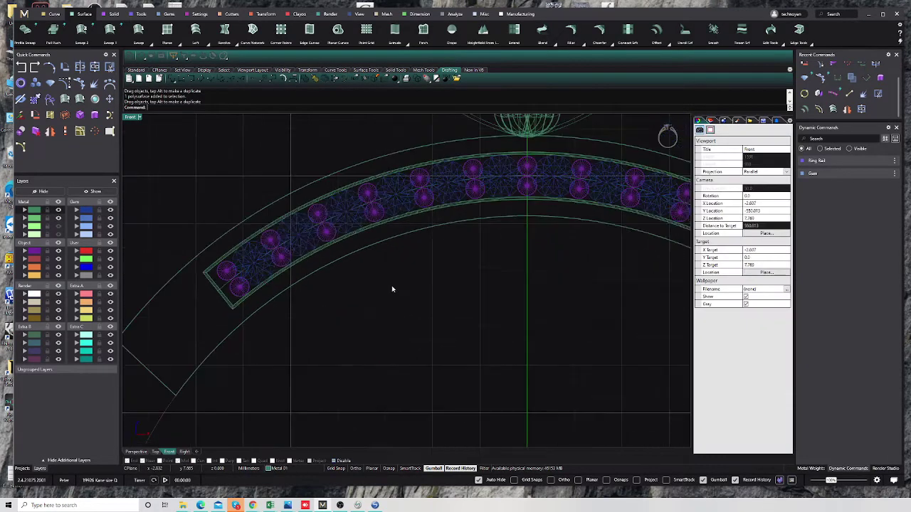
scroll(392, 287, down, 2)
click(27, 255)
Group the gems and prongs along the rail and select the group
right_drag(396, 335, 301, 320)
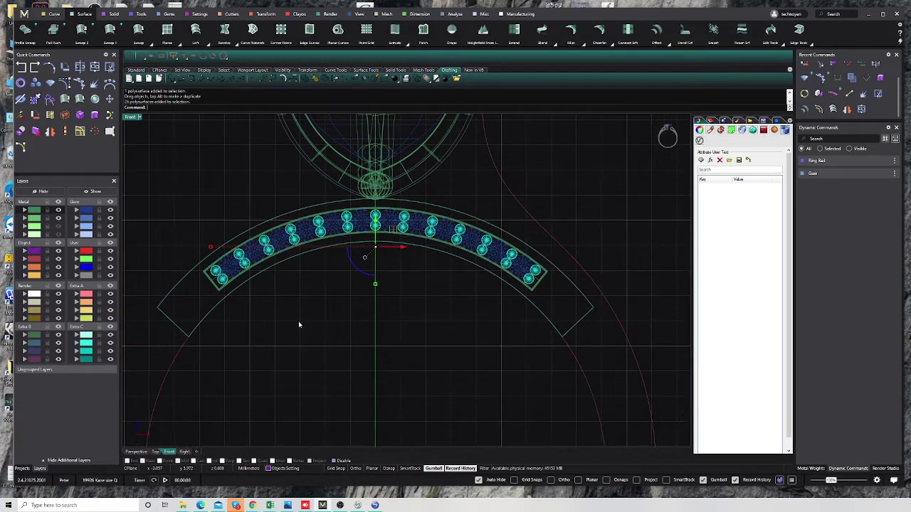
key(Escape)
click(337, 229)
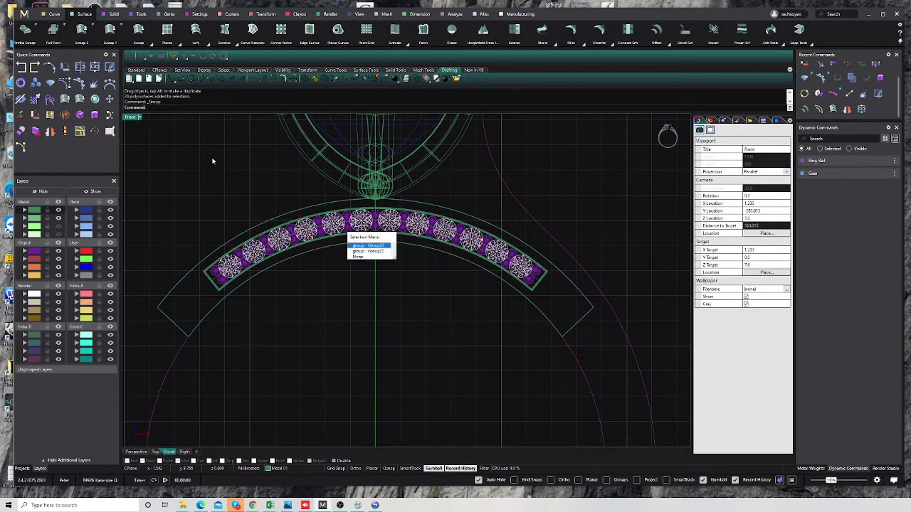
key(Escape)
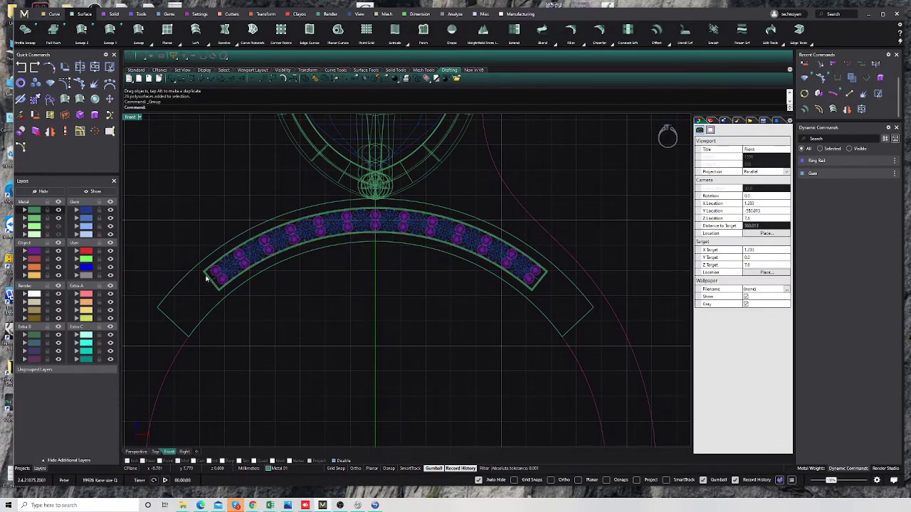
click(212, 274)
In four-view layout, mirror the gem group across the X axis from origin 0
double_click(131, 118)
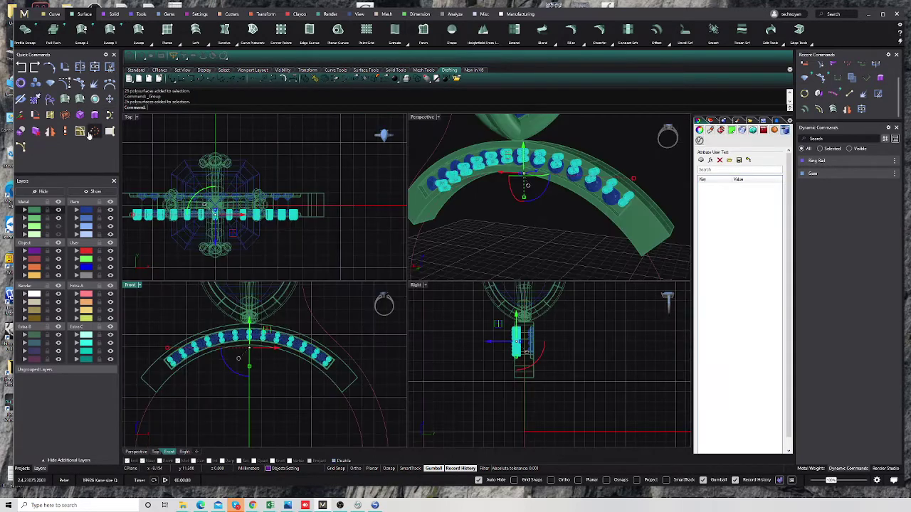
click(50, 131)
text(0)
key(Return)
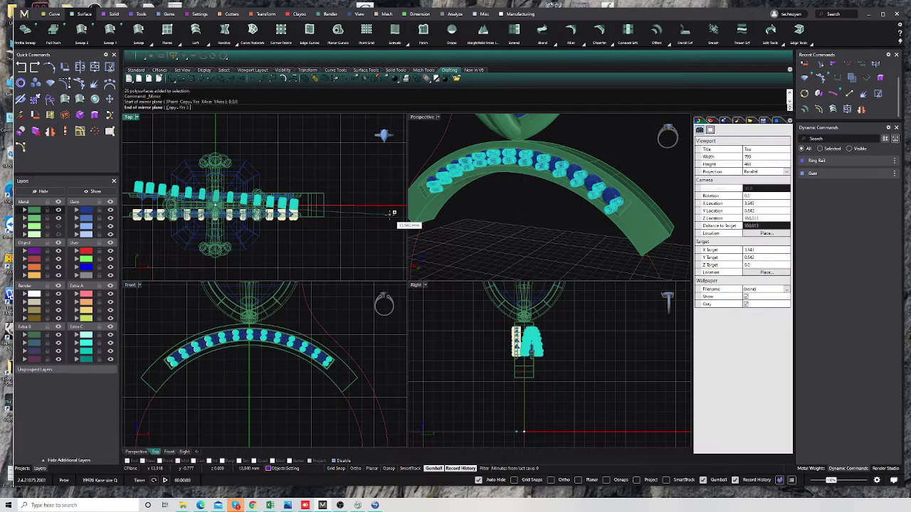
click(376, 199)
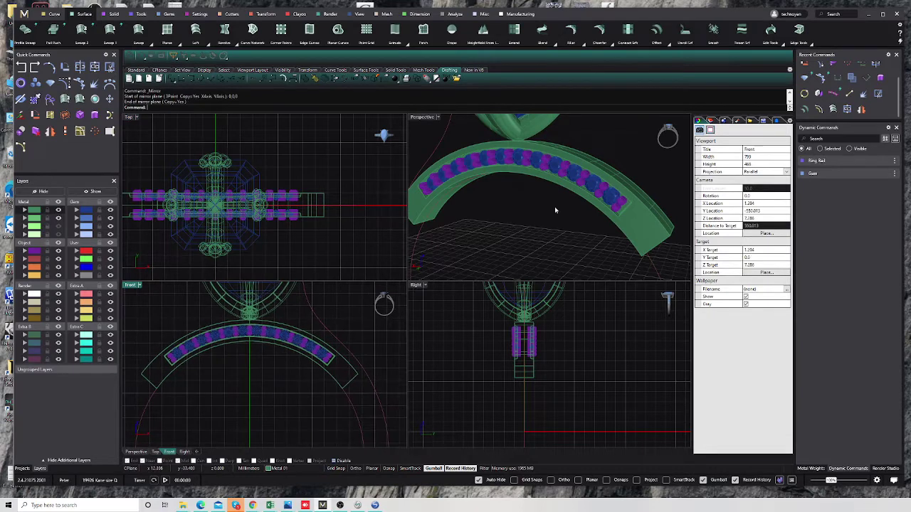
Inspect both pavé gem rows in the viewports and save the model
right_drag(554, 207, 540, 207)
right_drag(338, 405, 334, 395)
scroll(334, 395, down, 2)
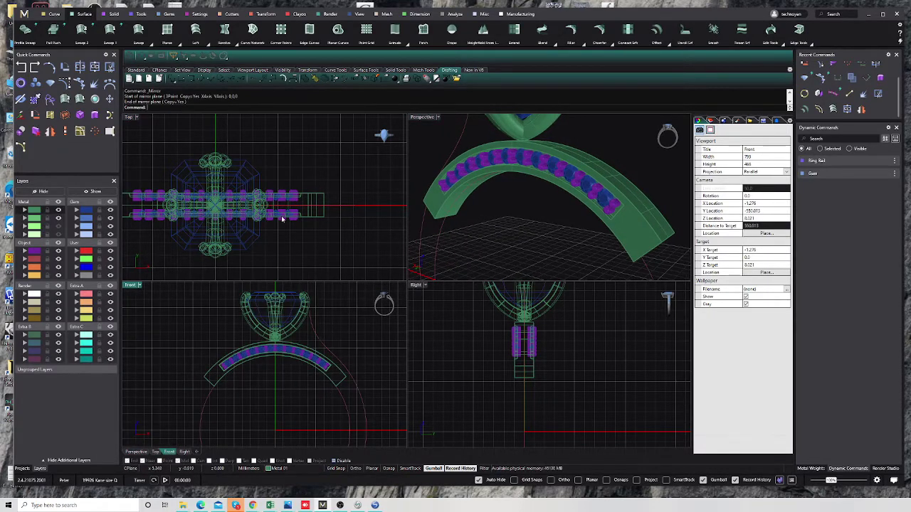
scroll(321, 378, up, 2)
scroll(335, 362, up, 2)
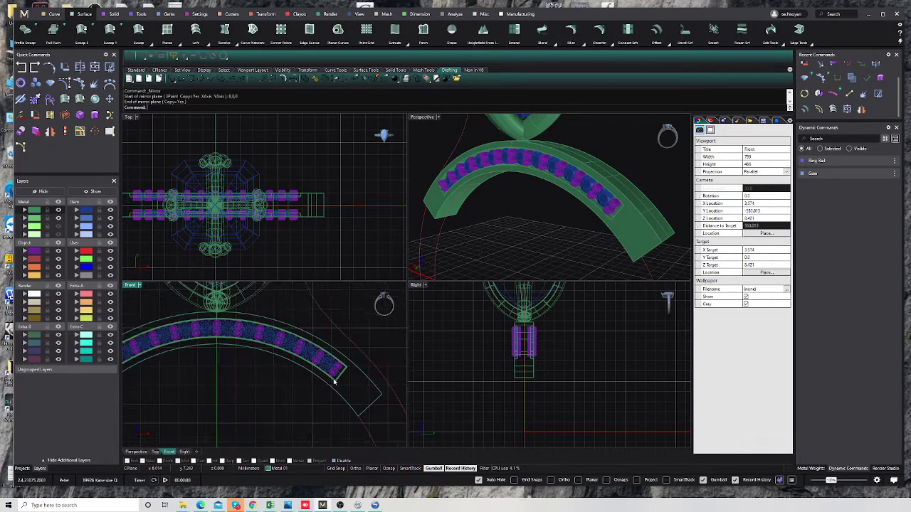
scroll(332, 382, down, 4)
key(ctrl+s)
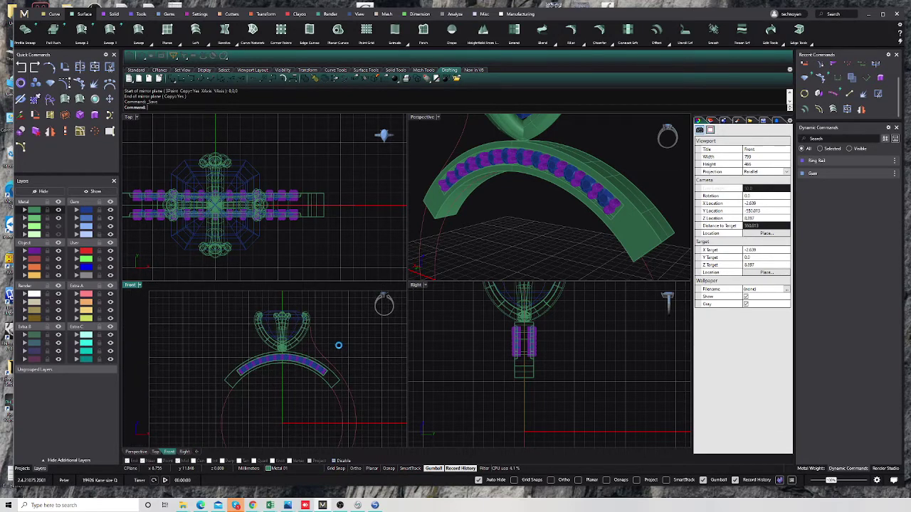
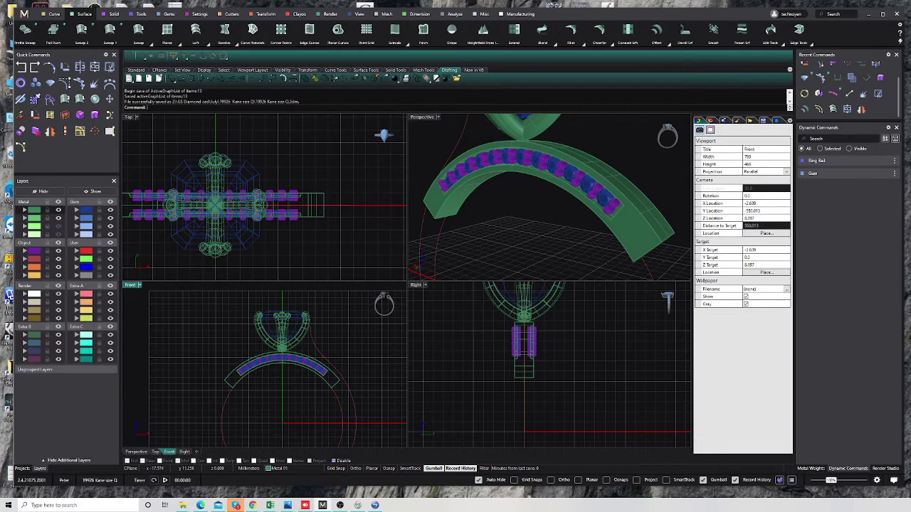
Draw a shallow arc in the Front view from near the crown to beside the band
scroll(240, 394, up, 1)
scroll(311, 291, up, 2)
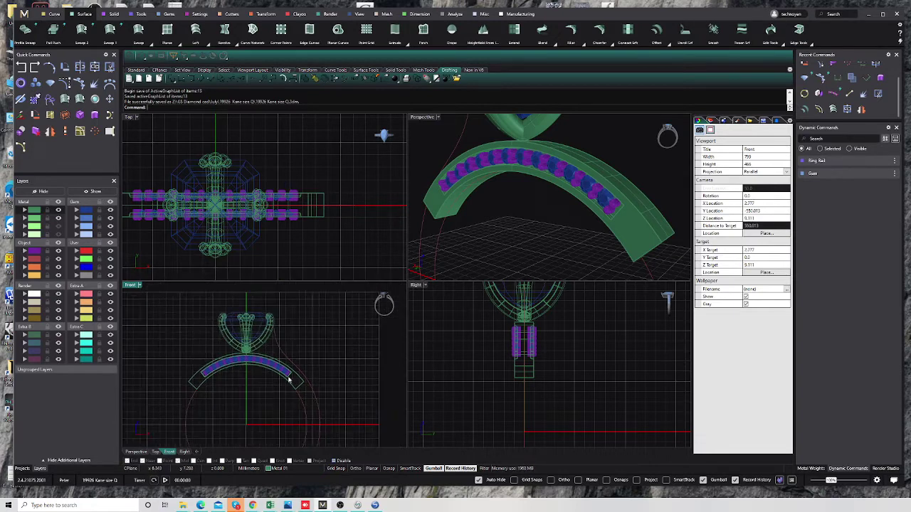
scroll(291, 353, up, 2)
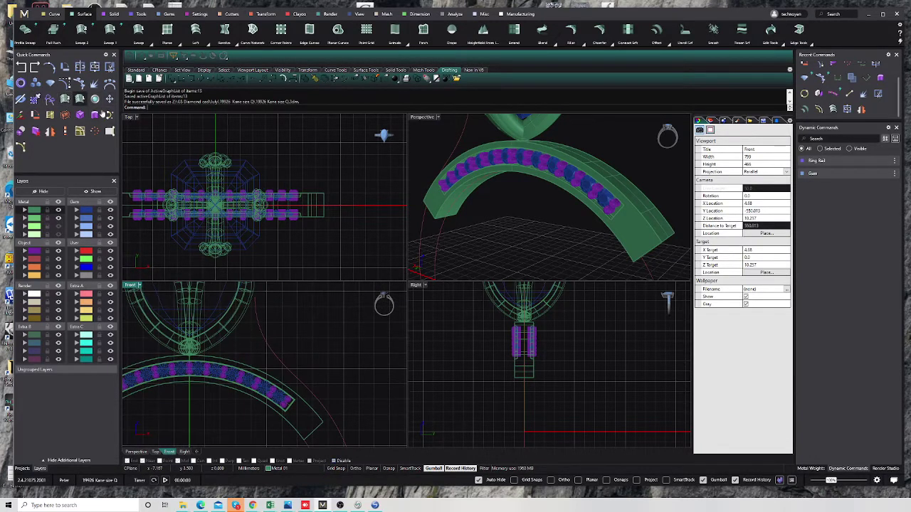
click(20, 147)
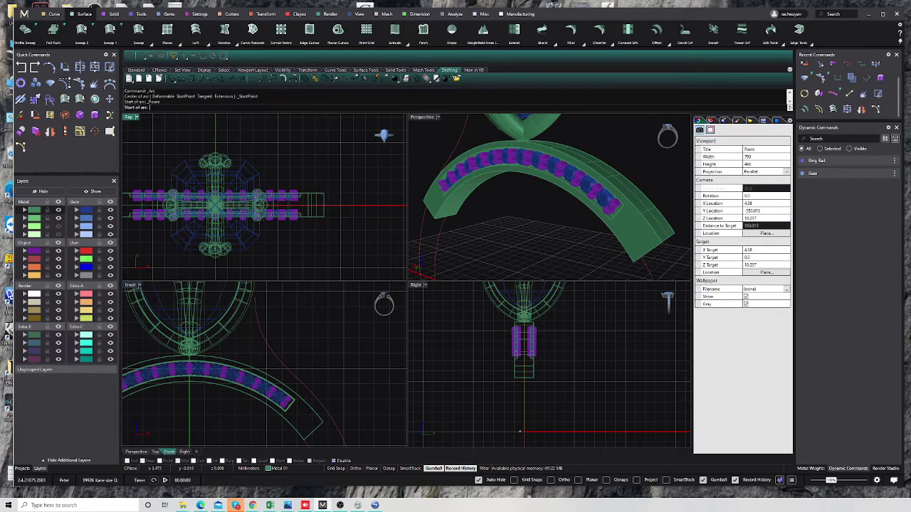
click(255, 294)
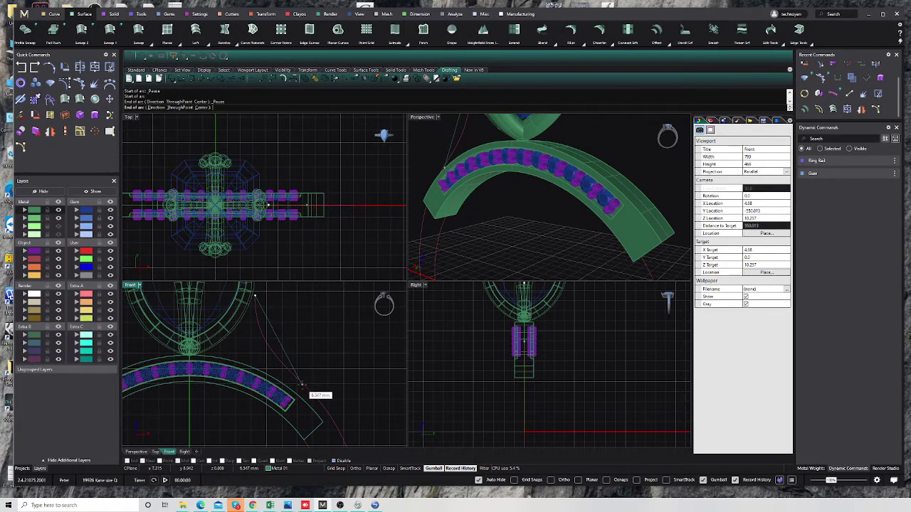
click(302, 384)
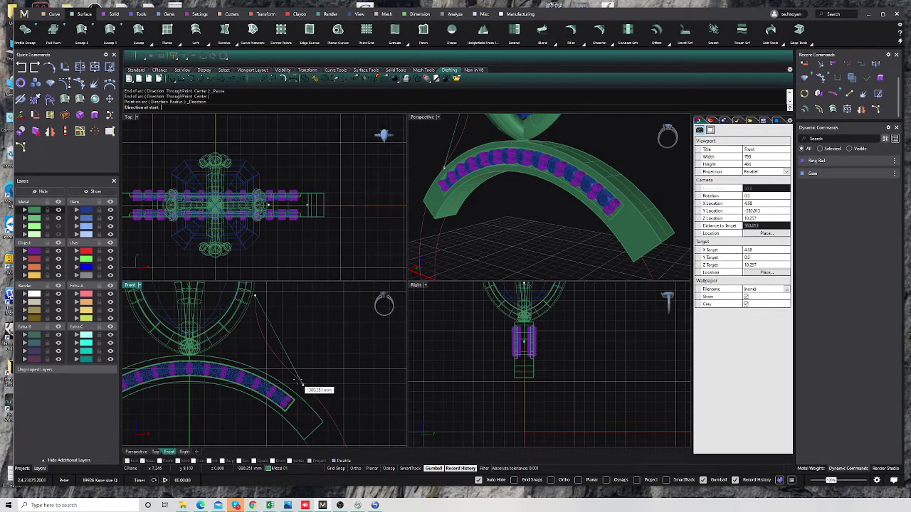
scroll(500, 345, down, 3)
click(500, 345)
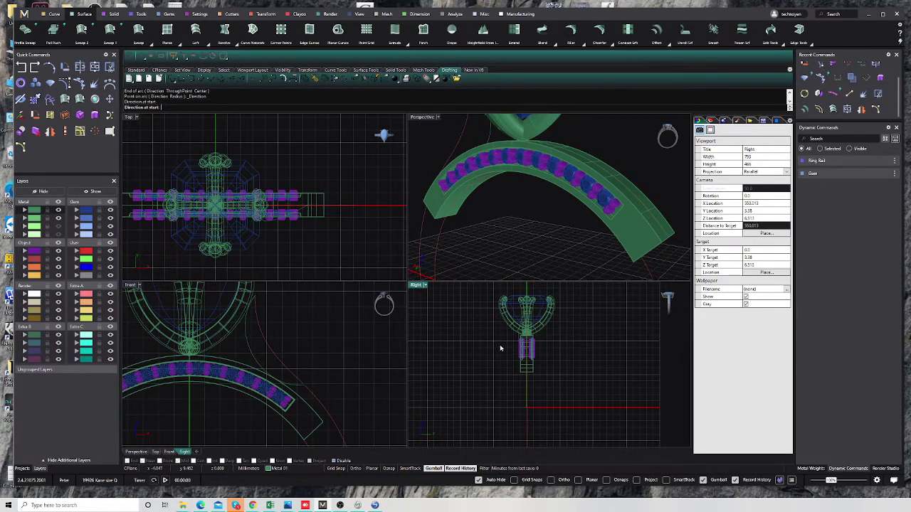
right_click(261, 314)
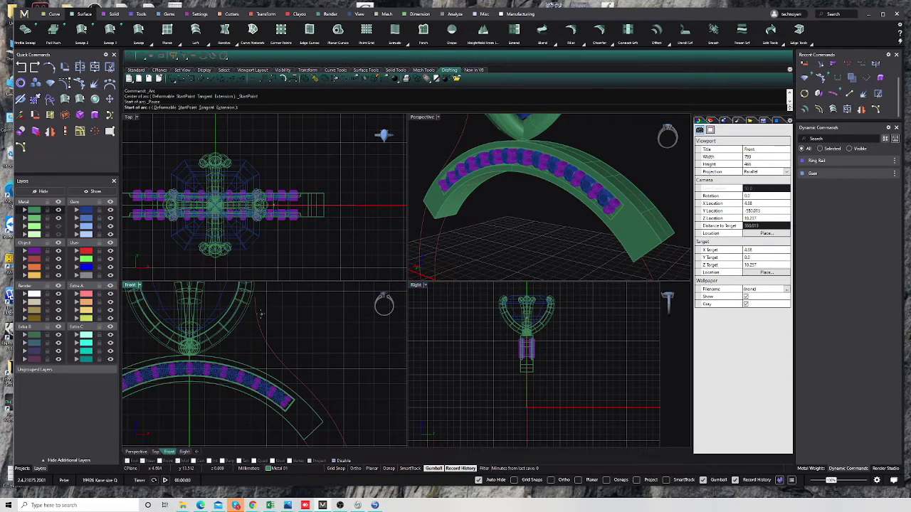
click(250, 301)
click(304, 387)
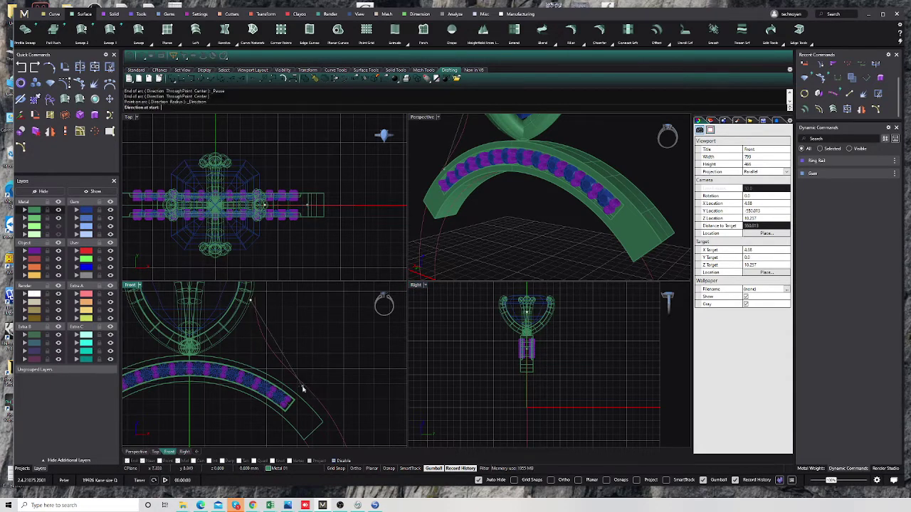
click(288, 385)
Rotate the arc to a flatter angle and Alt-drag a copy down onto the base axis
click(284, 361)
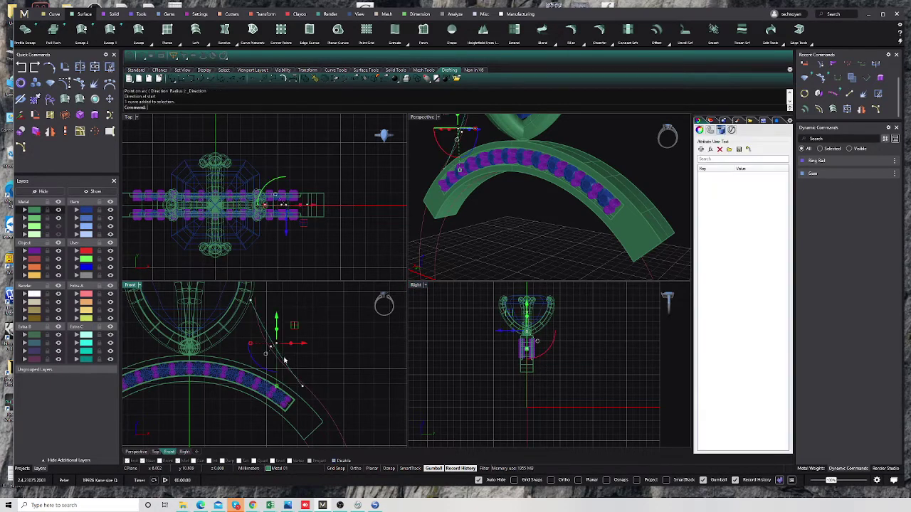
double_click(133, 285)
scroll(416, 240, down, 2)
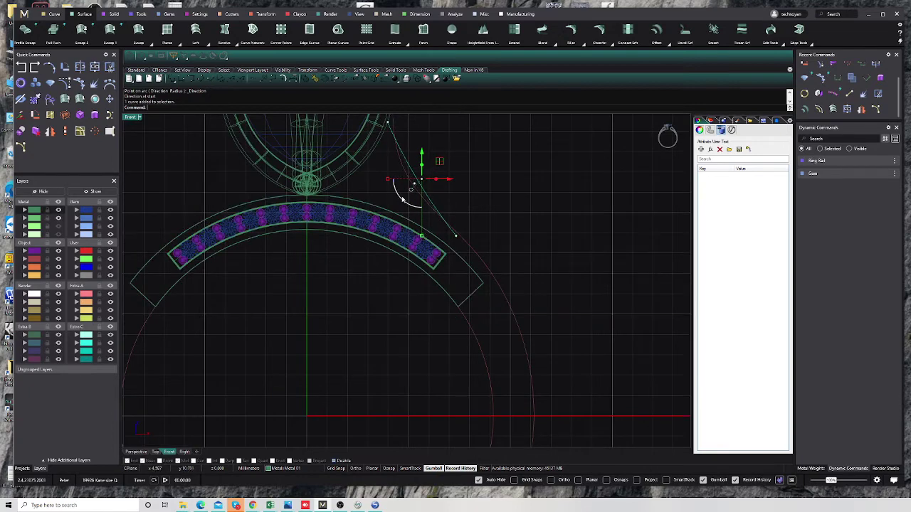
drag(402, 199, 429, 219)
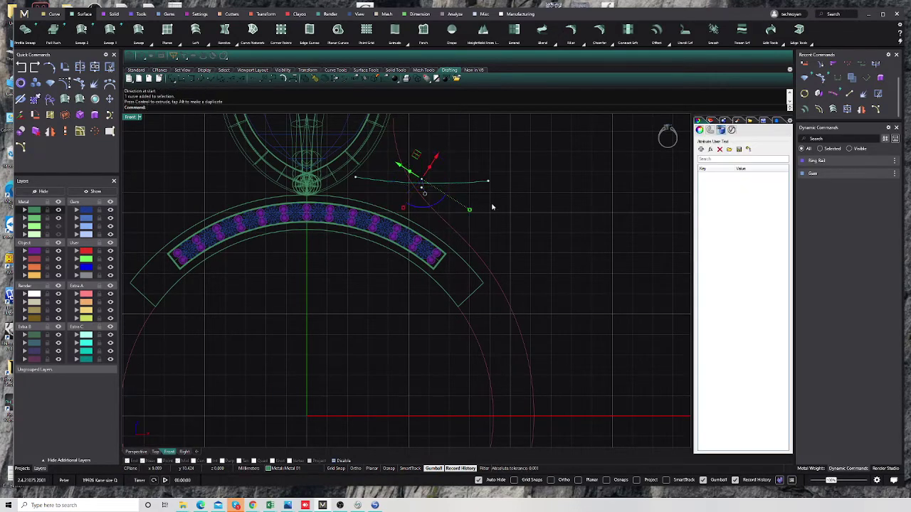
click(487, 211)
drag(466, 184, 352, 413)
Draw a vertical line up from the curve's left end and delete the long curve
scroll(311, 324, up, 5)
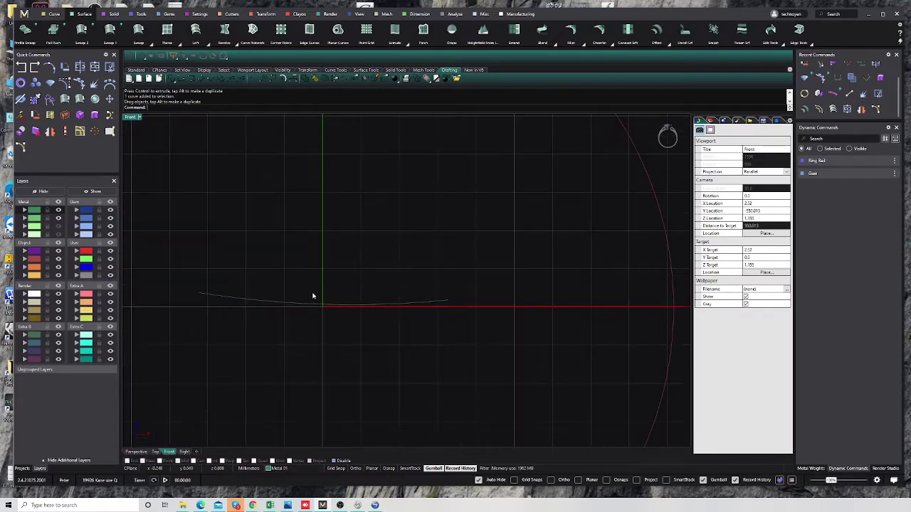
click(848, 97)
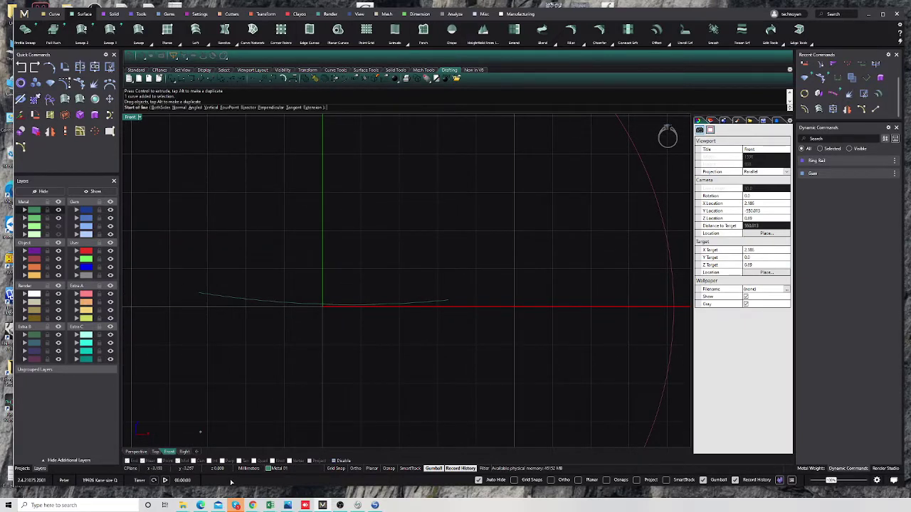
click(197, 292)
click(199, 191)
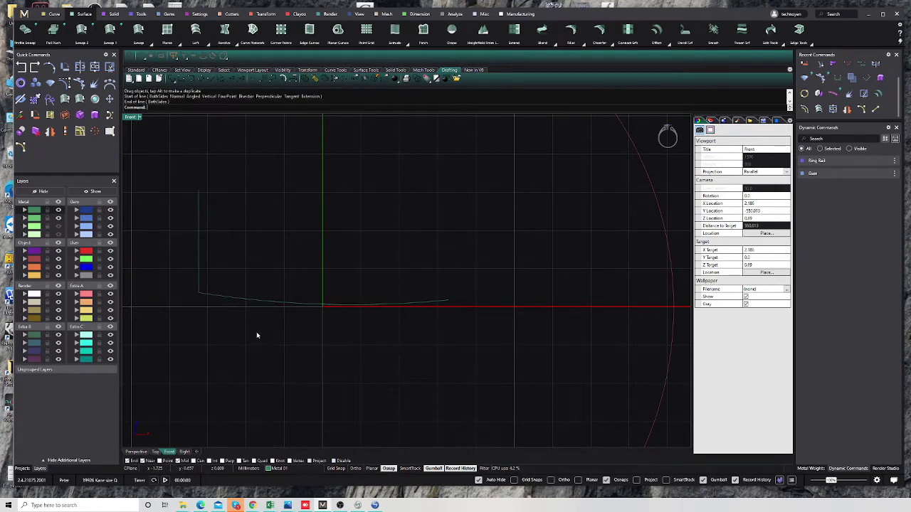
click(259, 302)
key(Delete)
Mirror the vertical line across the ring's centre axis
click(200, 244)
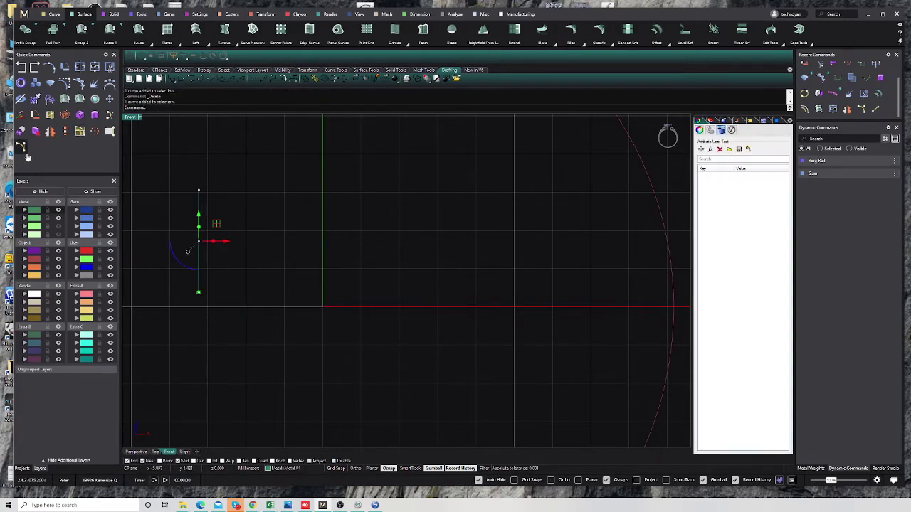
click(50, 131)
click(323, 307)
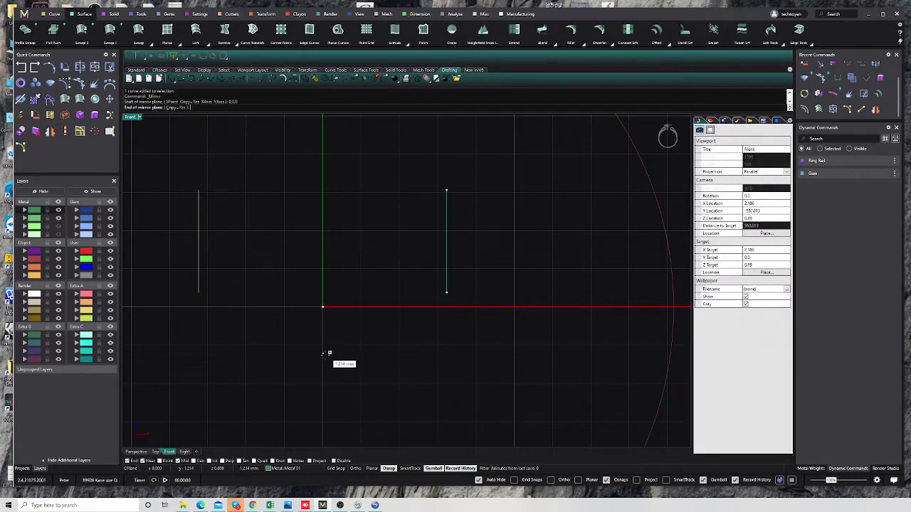
click(326, 356)
click(432, 378)
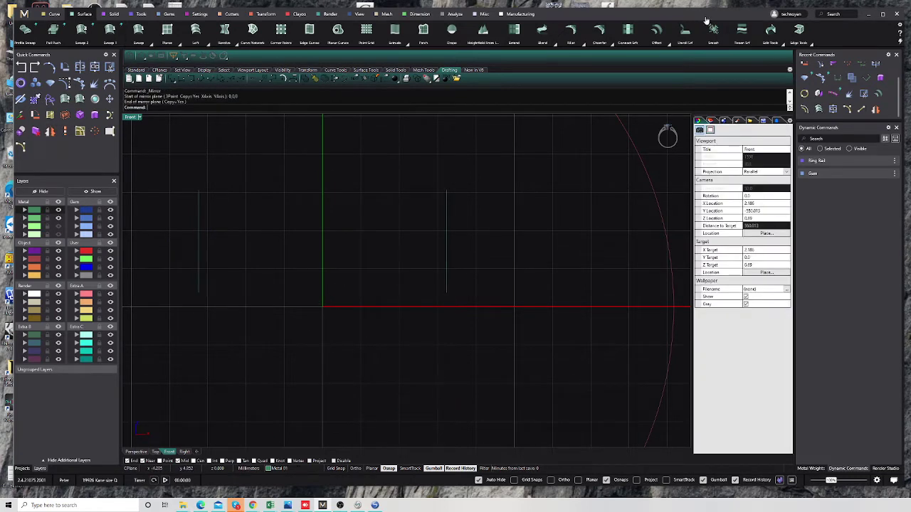
Start an arc between the two lines' bottom ends, then restore the four-view layout
click(859, 109)
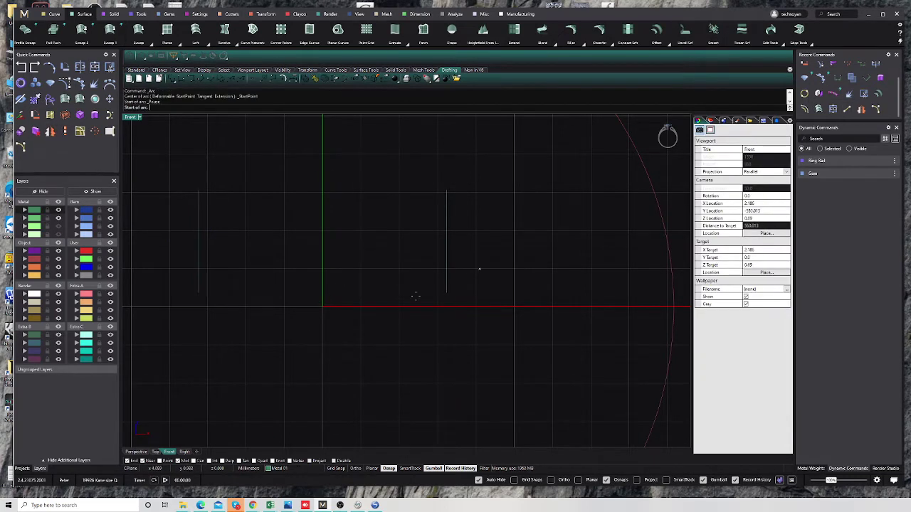
click(198, 296)
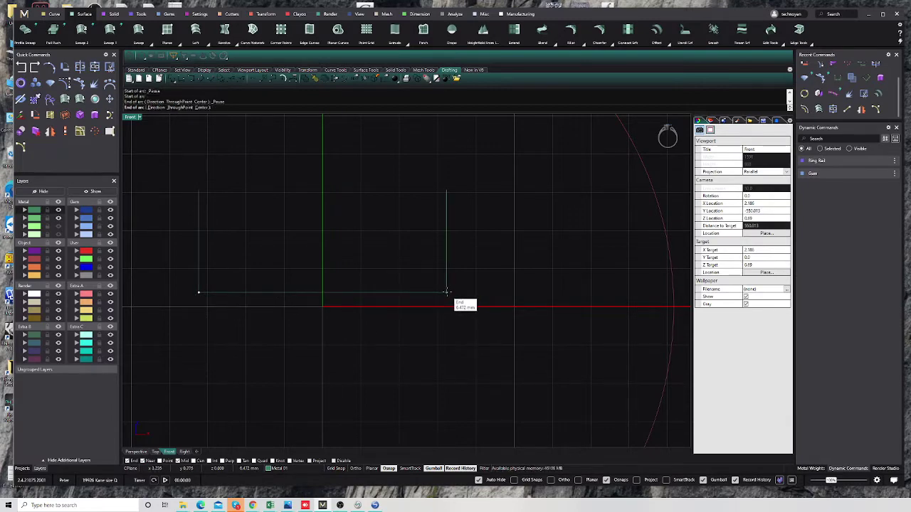
click(446, 292)
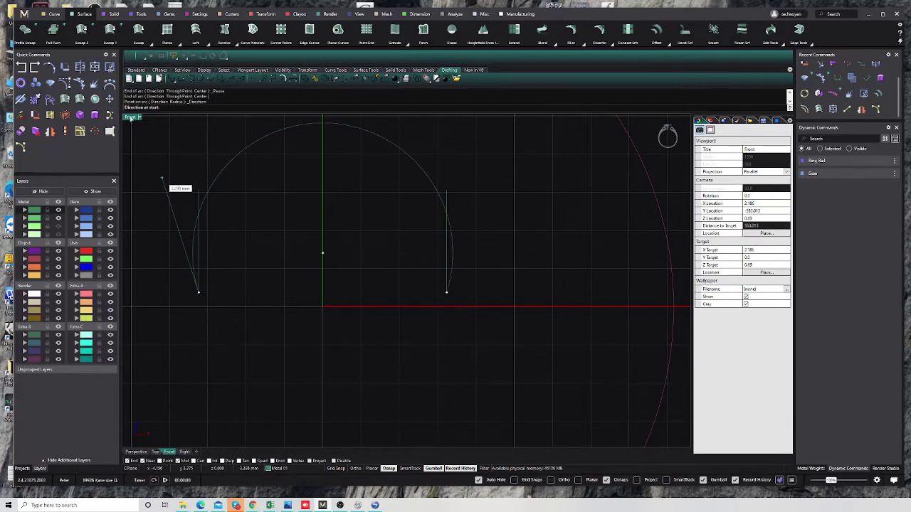
double_click(132, 117)
Cancel the unfinished arc and hide all the ring parts in the Front view
key(Escape)
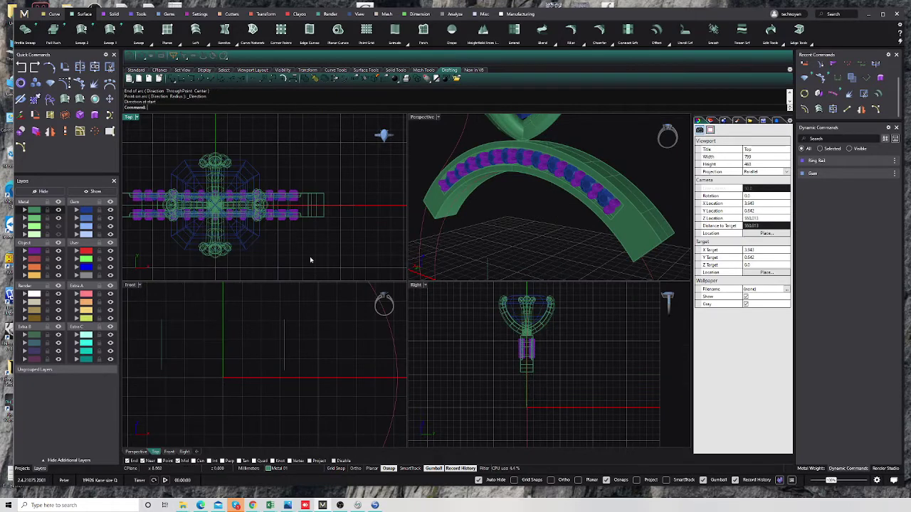
click(270, 362)
key(ctrl+alt+e)
drag(163, 387, 346, 291)
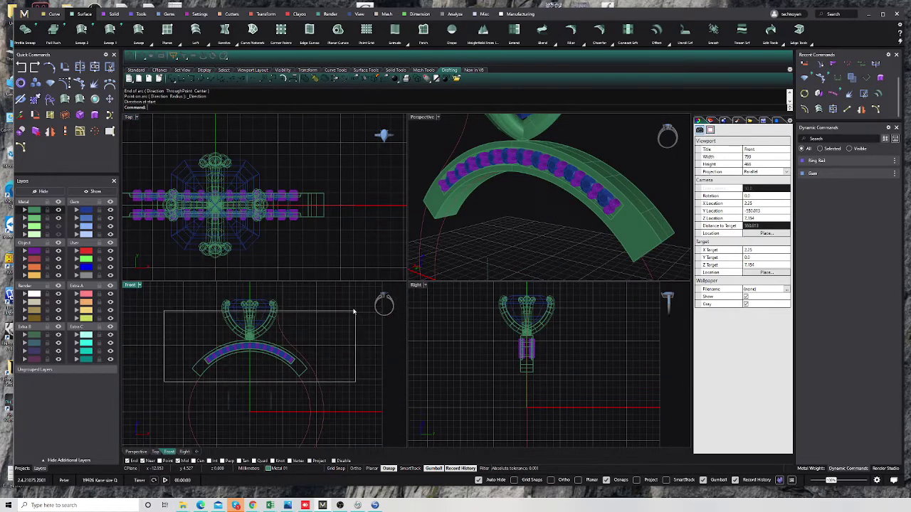
click(39, 191)
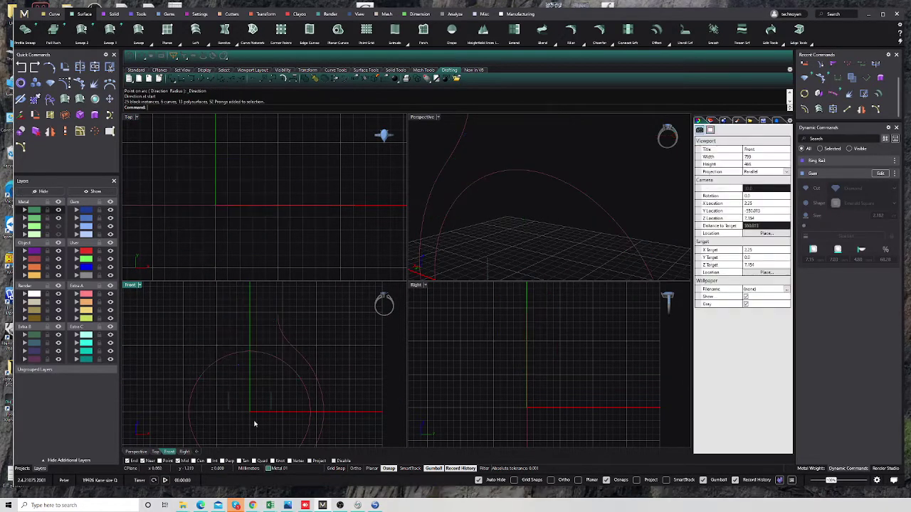
Draw a shallow arc forming one side of the marquise outline
scroll(256, 406, up, 2)
scroll(242, 356, up, 2)
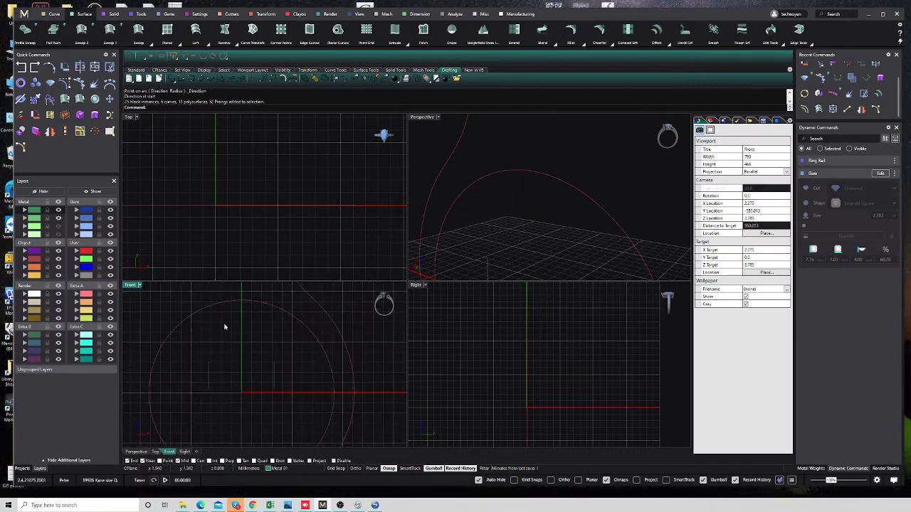
click(20, 148)
click(207, 391)
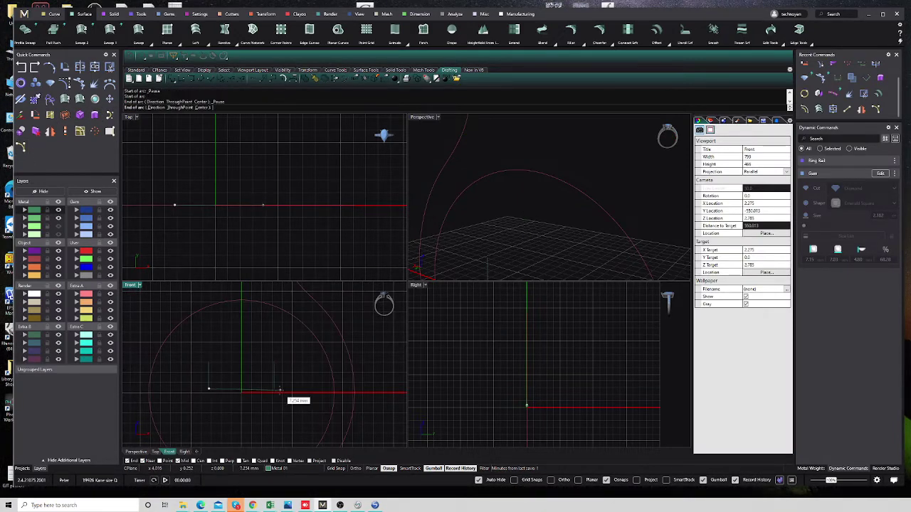
click(274, 389)
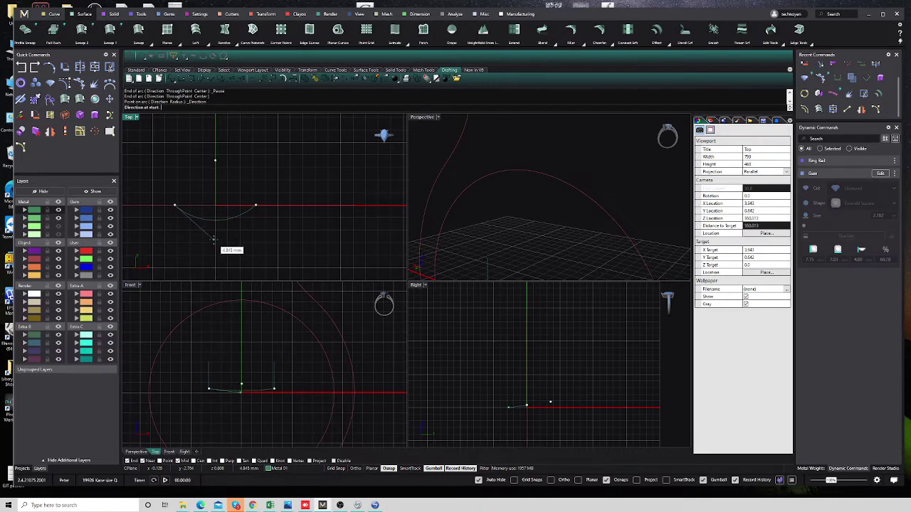
scroll(212, 237, up, 3)
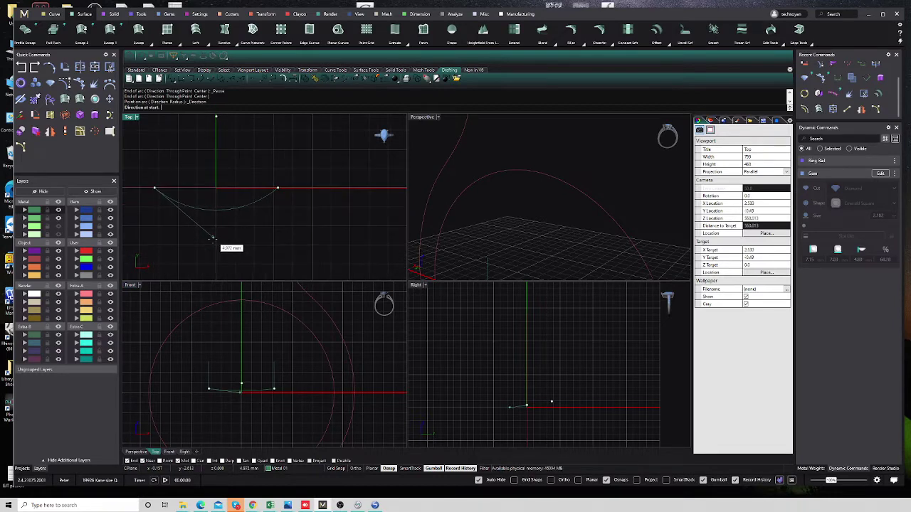
click(213, 240)
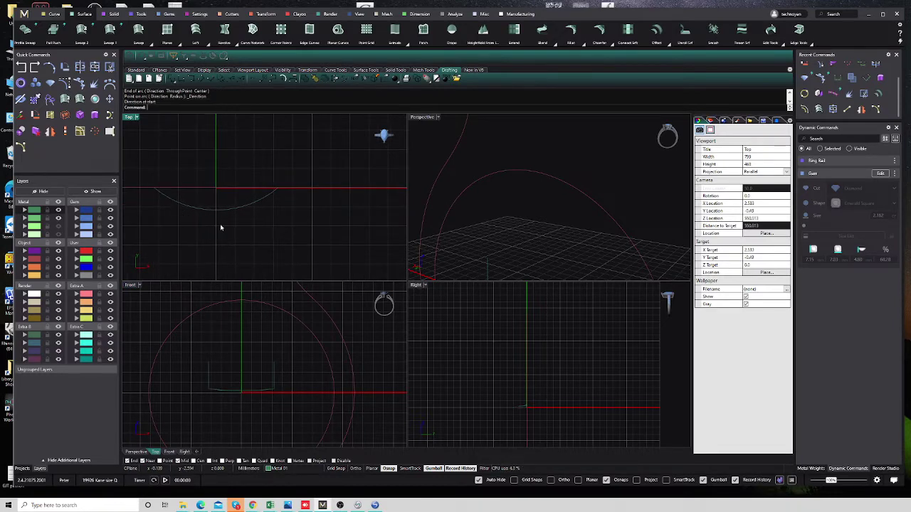
Mirror the arc from the origin and nudge the copy slightly downward
click(226, 214)
click(49, 131)
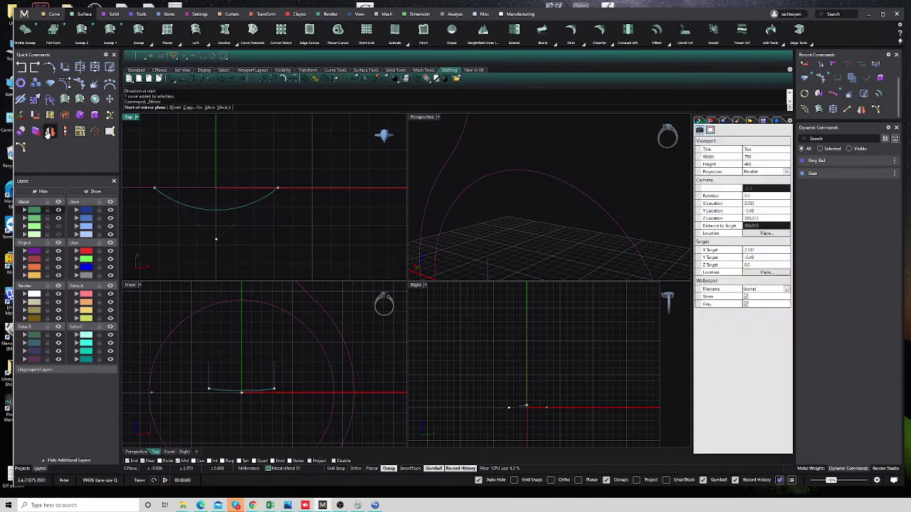
click(216, 188)
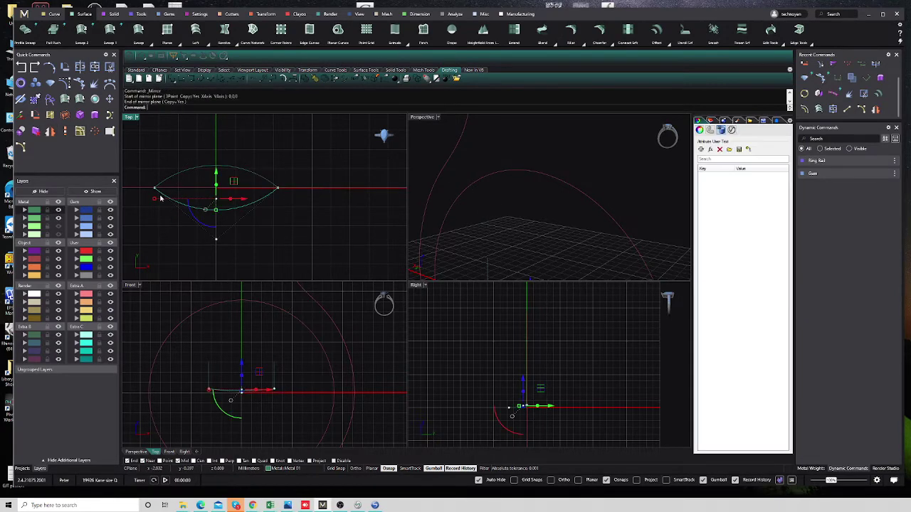
scroll(159, 197, up, 2)
drag(249, 184, 245, 185)
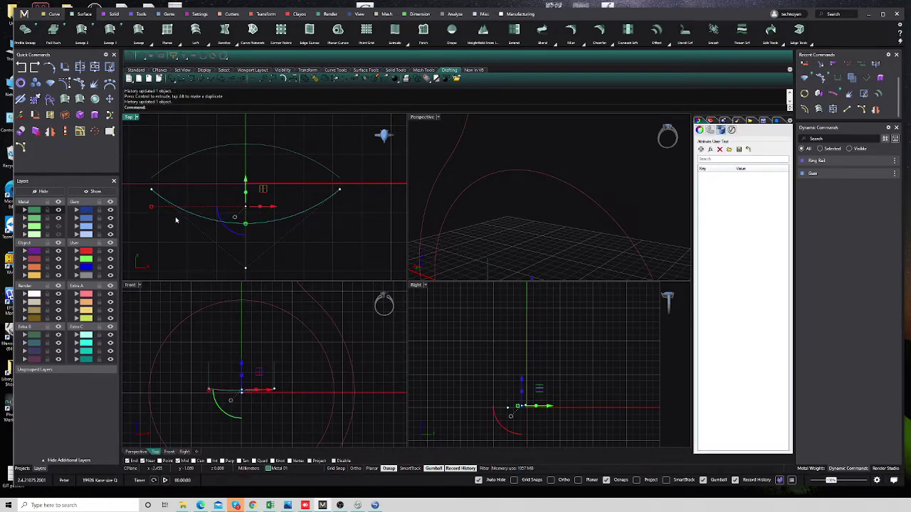
Project both arcs to the CPlane, deleting the original curves
click(324, 237)
drag(330, 248, 284, 203)
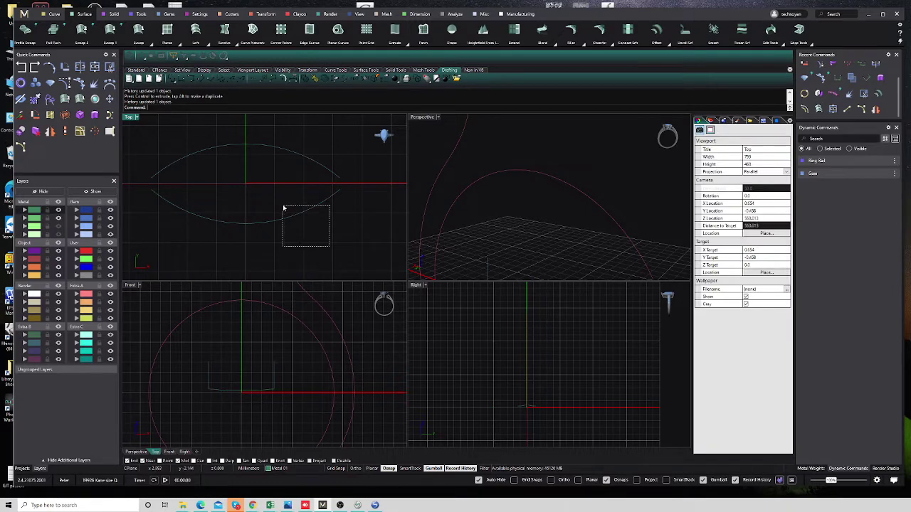
drag(317, 162, 288, 145)
right_drag(184, 122, 185, 131)
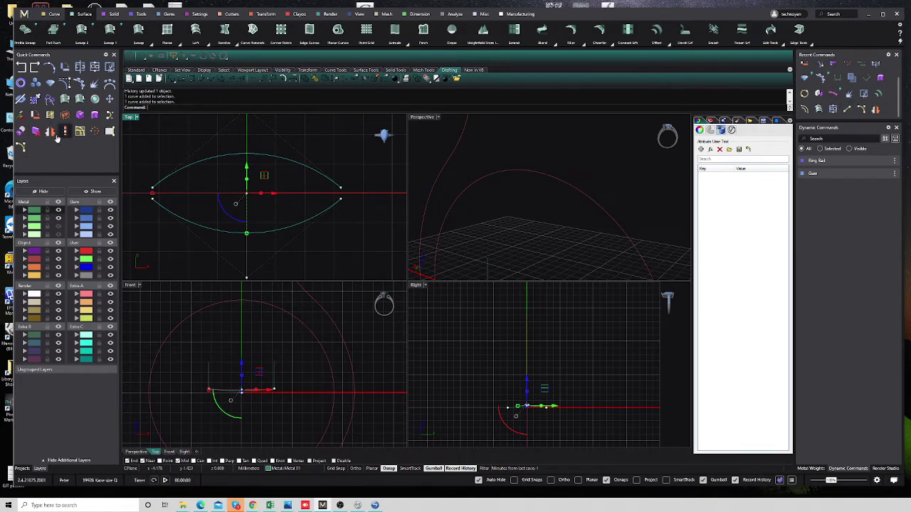
click(21, 118)
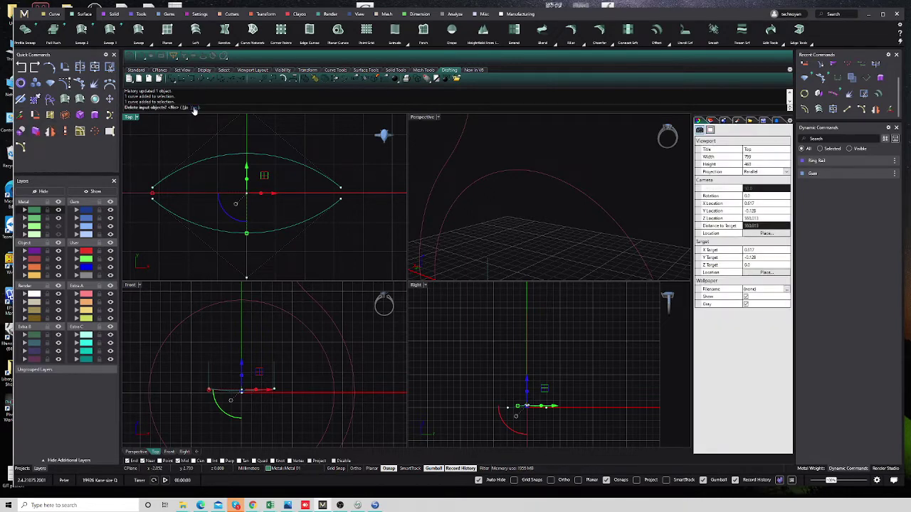
click(194, 107)
click(635, 279)
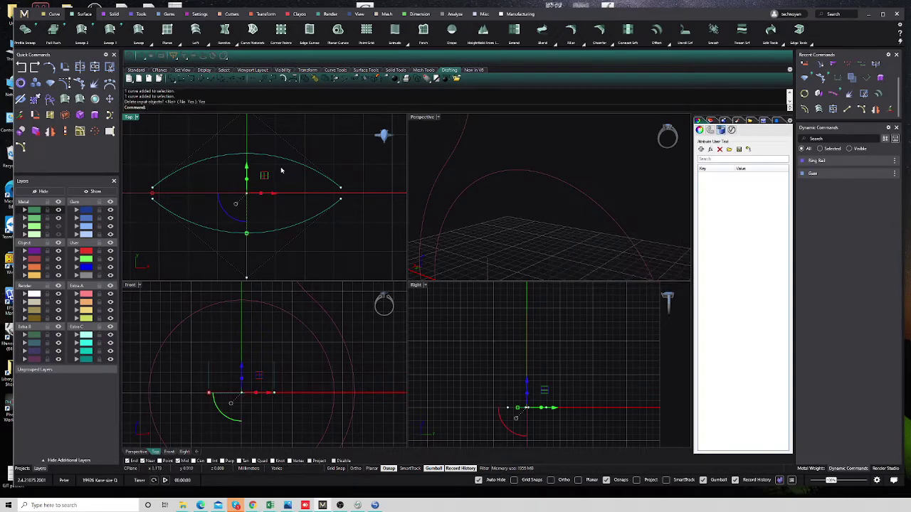
Select both arcs and confirm replacing them with the flattened copies
click(178, 187)
shift+click(214, 227)
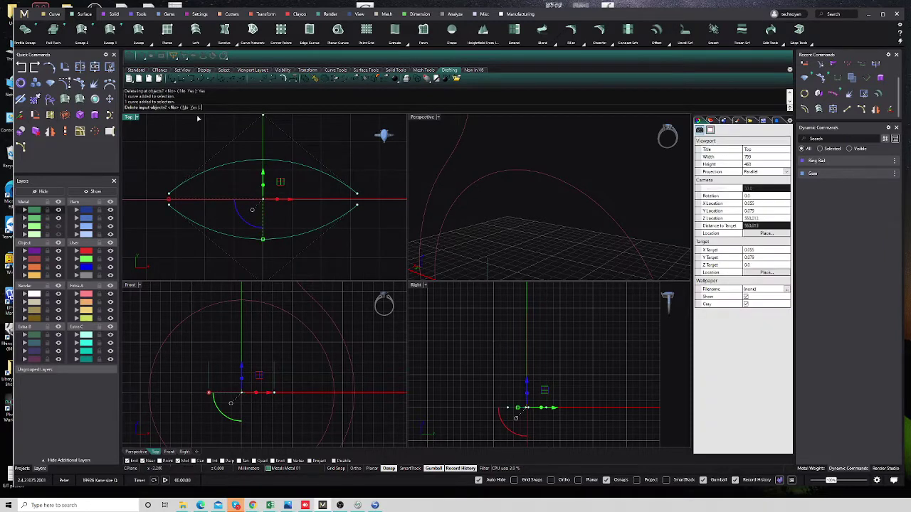
click(177, 162)
click(193, 220)
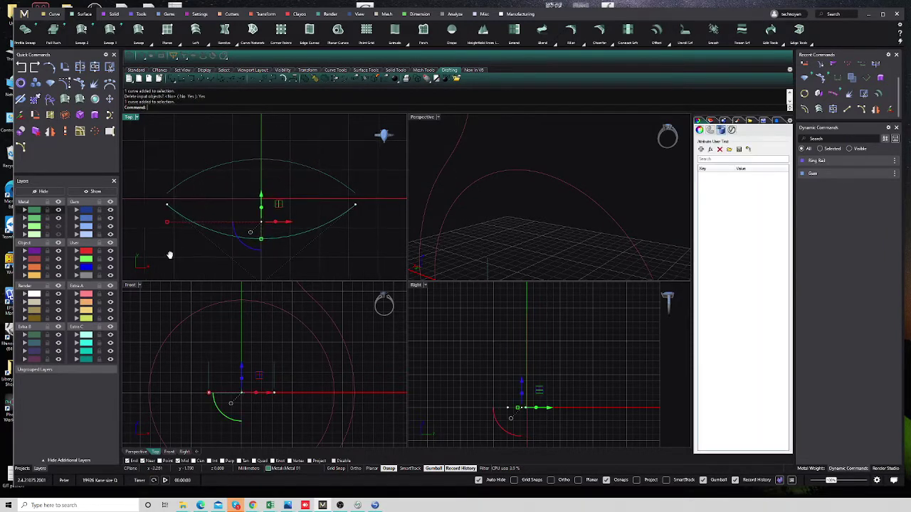
key(Escape)
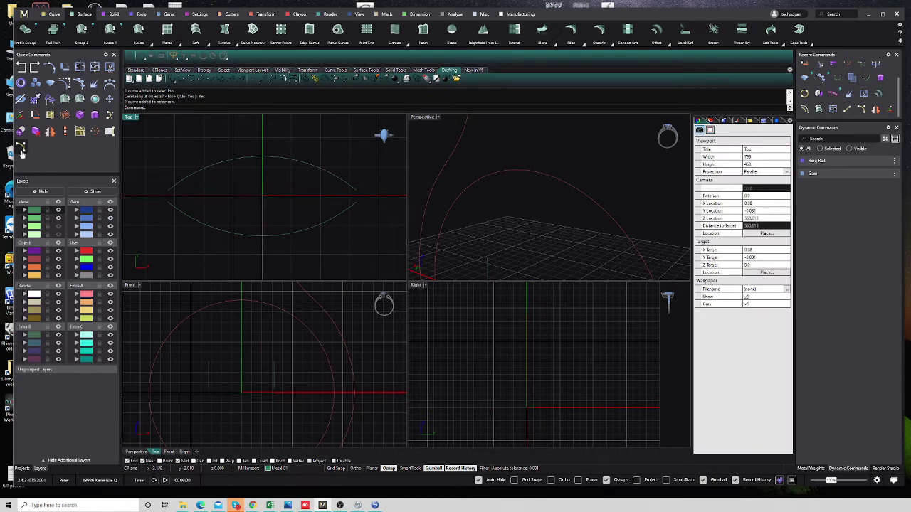
Project all the marquise outline curves to the CPlane with Delete input objects set to Yes
click(57, 14)
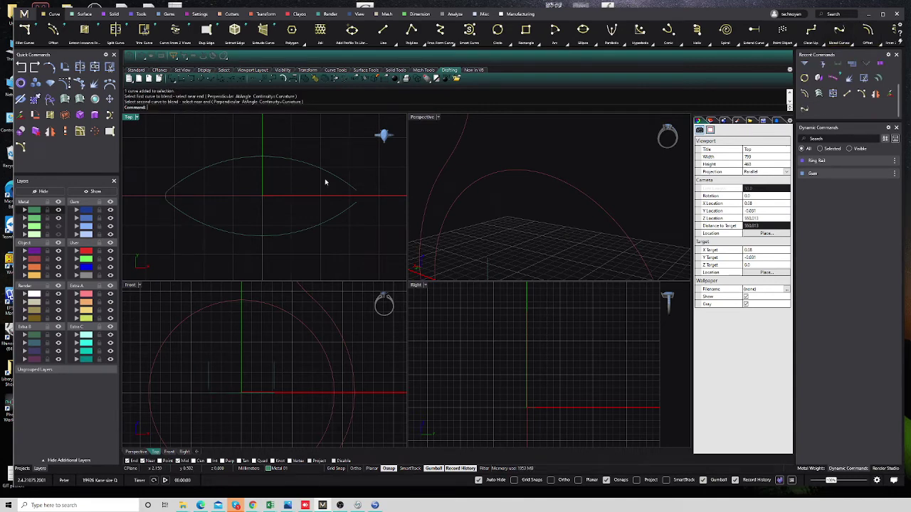
scroll(306, 203, down, 1)
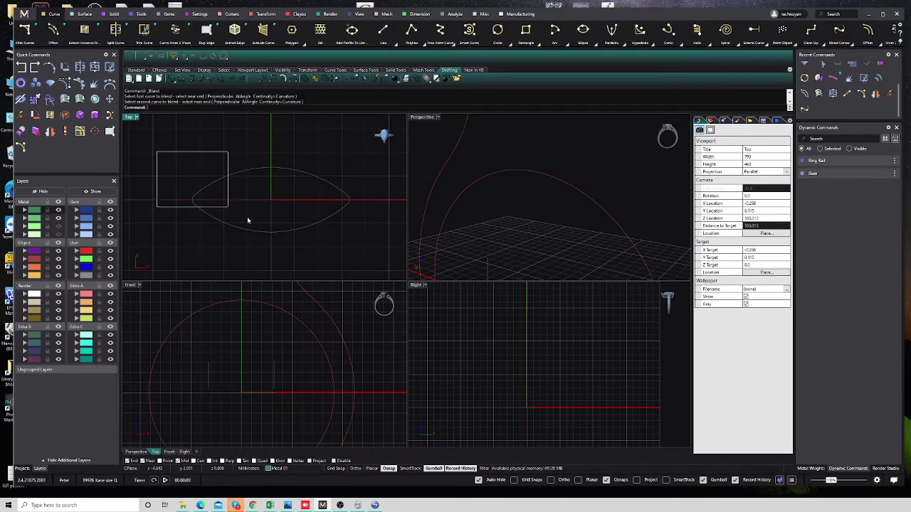
drag(247, 221, 357, 254)
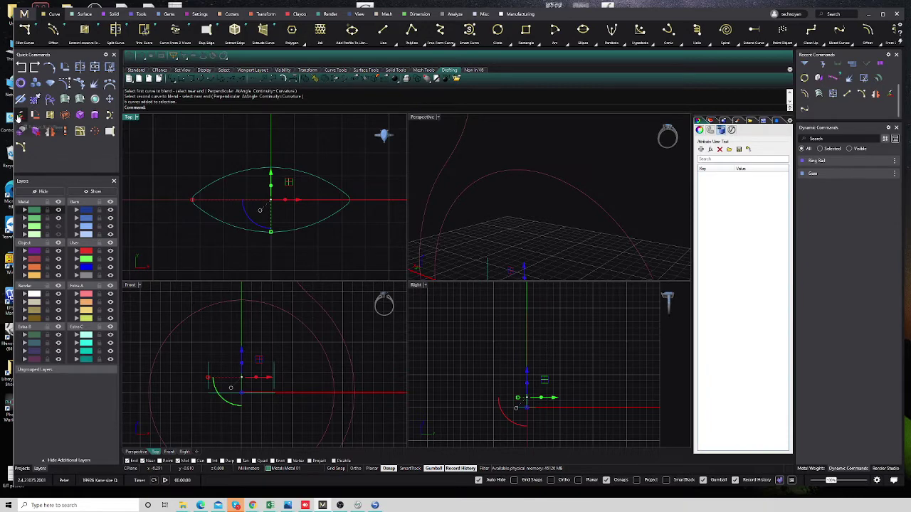
click(21, 116)
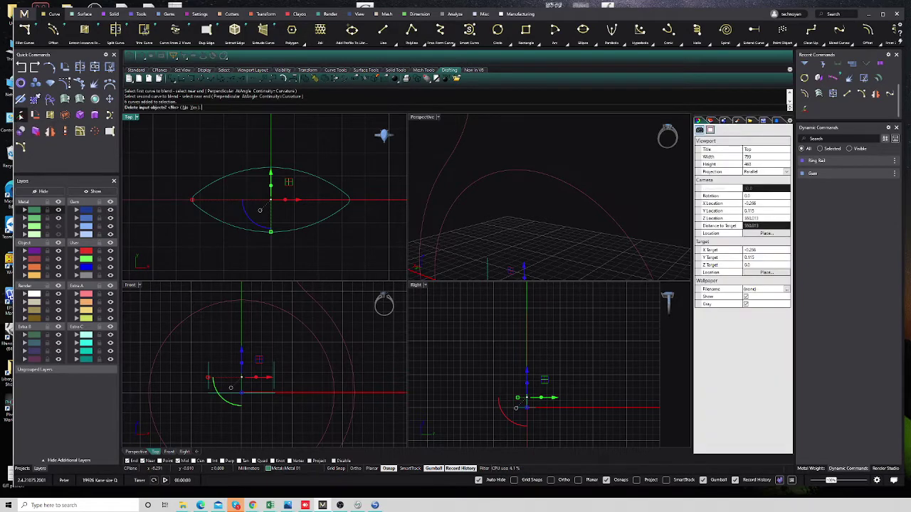
click(197, 107)
click(635, 278)
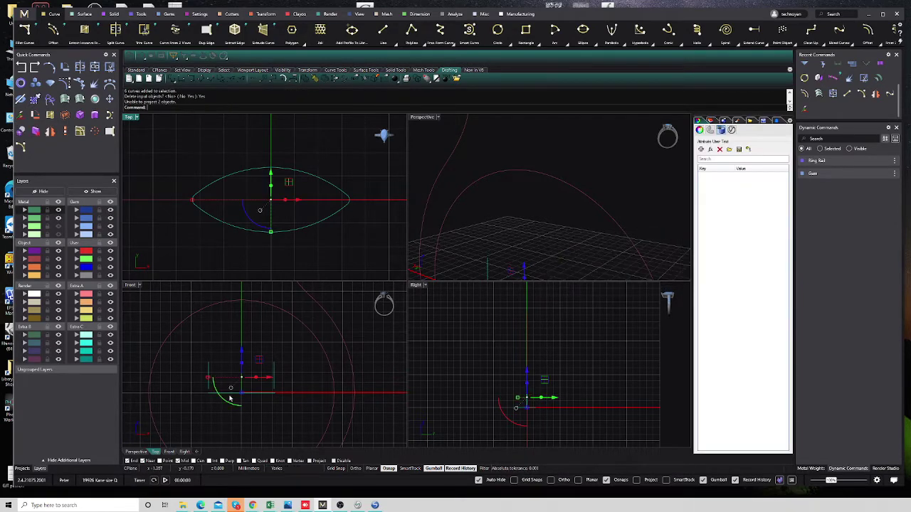
Delete the stray curve in the Front view
click(301, 356)
drag(301, 356, 209, 375)
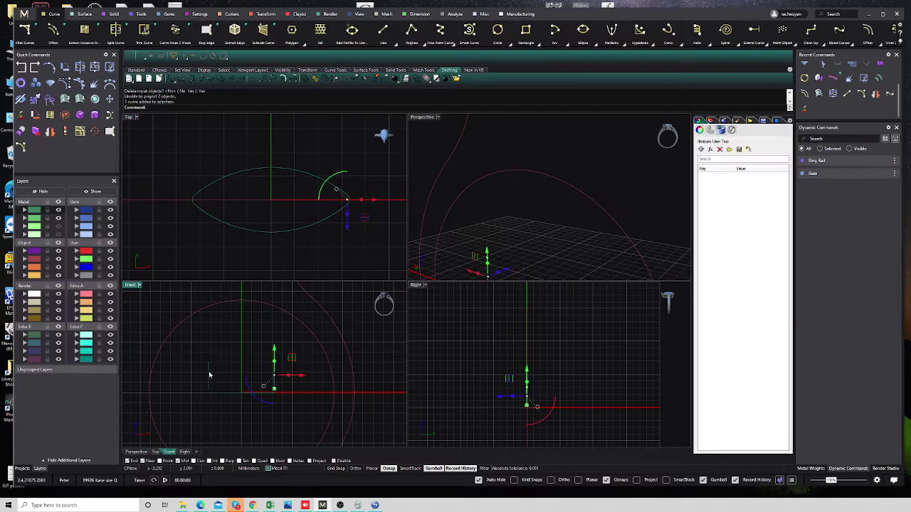
key(Delete)
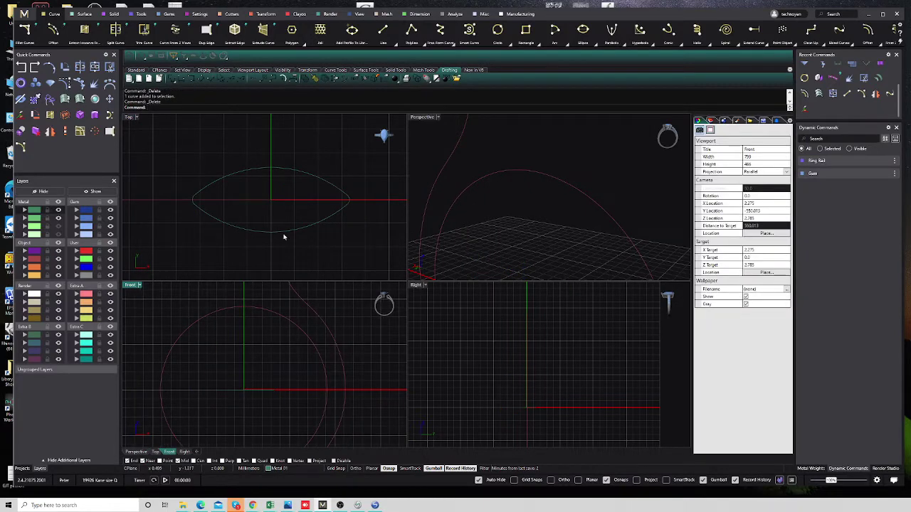
Join the four outline curves into one closed marquise curve
click(285, 230)
click(173, 152)
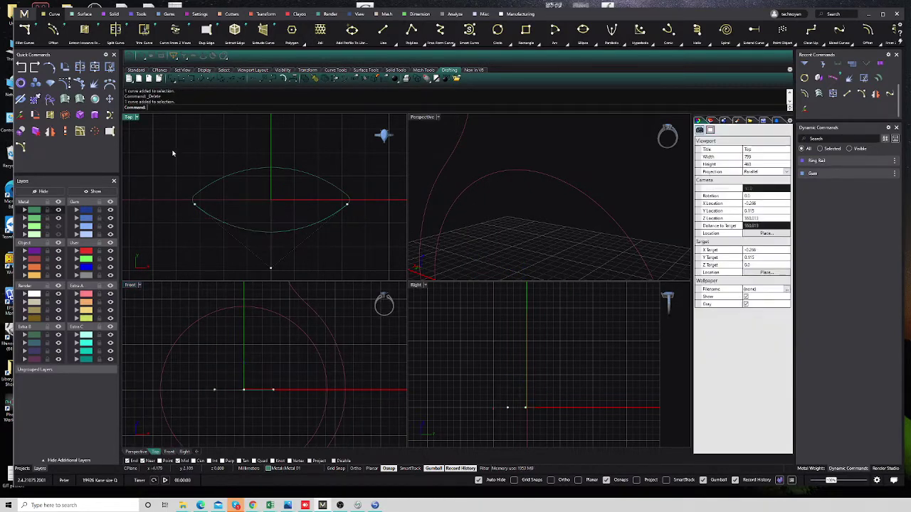
drag(179, 126, 368, 271)
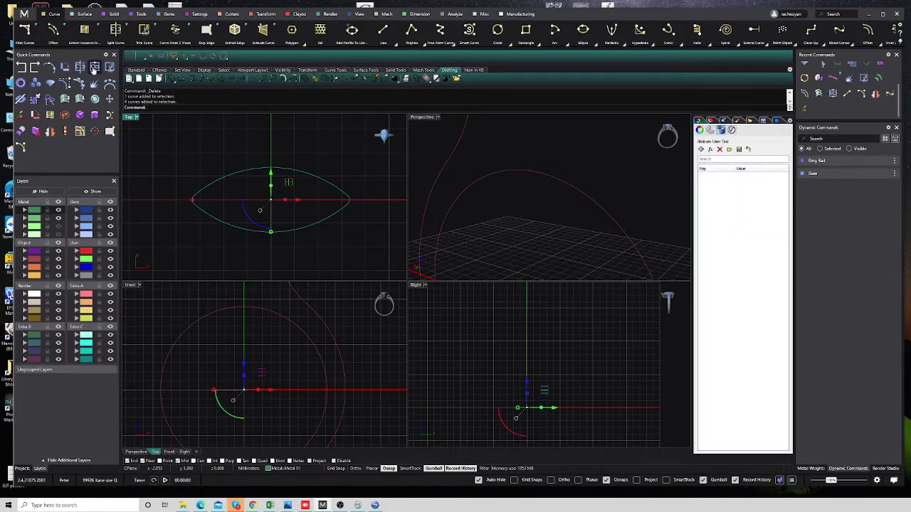
click(94, 67)
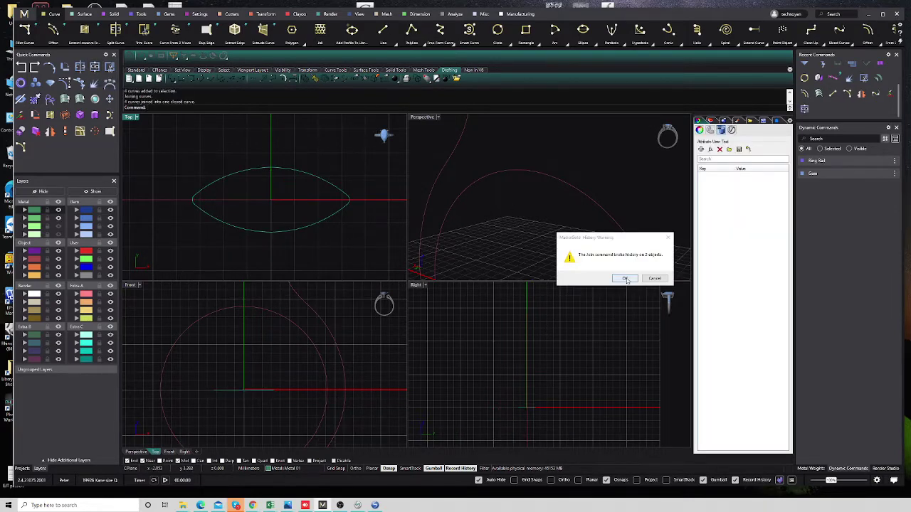
click(625, 278)
click(340, 214)
click(345, 206)
click(340, 228)
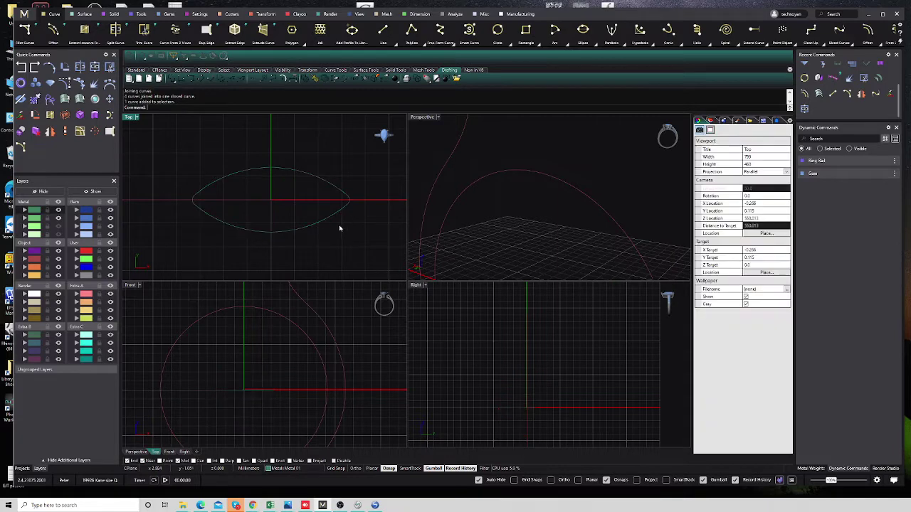
click(327, 221)
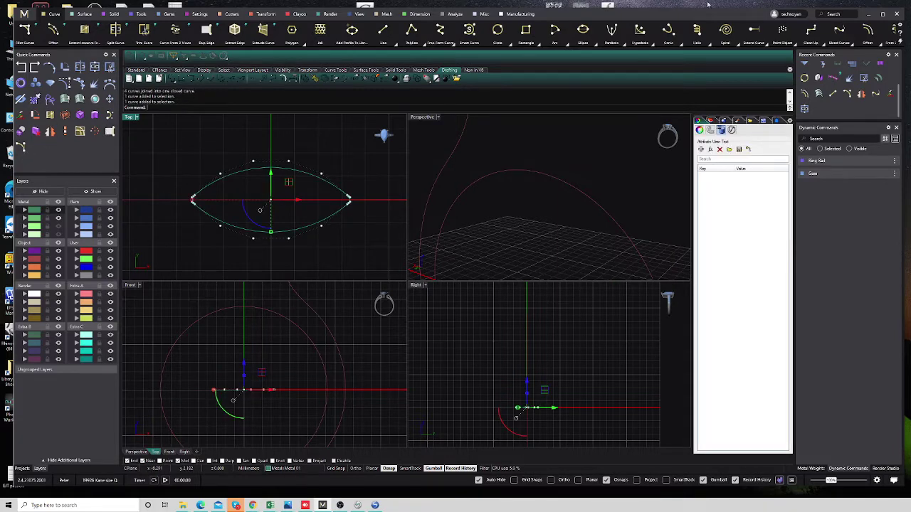
Offset the marquise outline 0.4 inward
click(867, 29)
scroll(345, 212, up, 3)
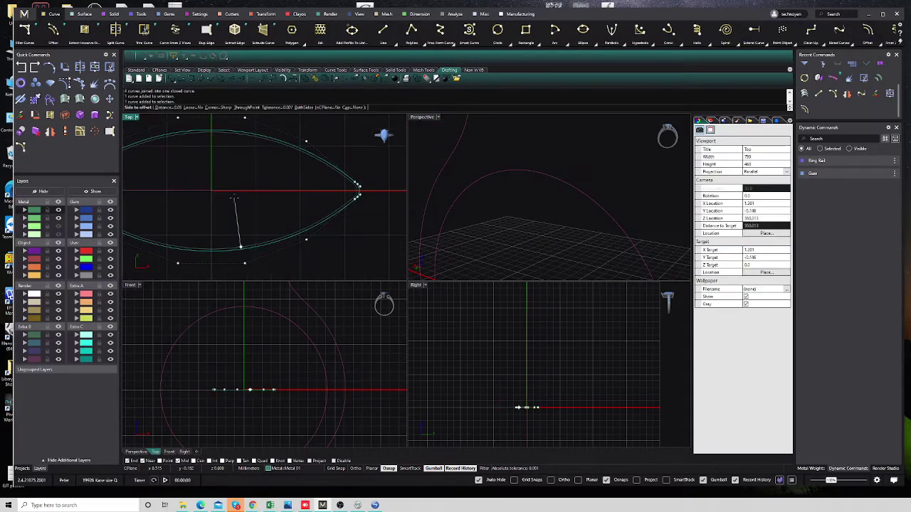
text(0.4)
key(Return)
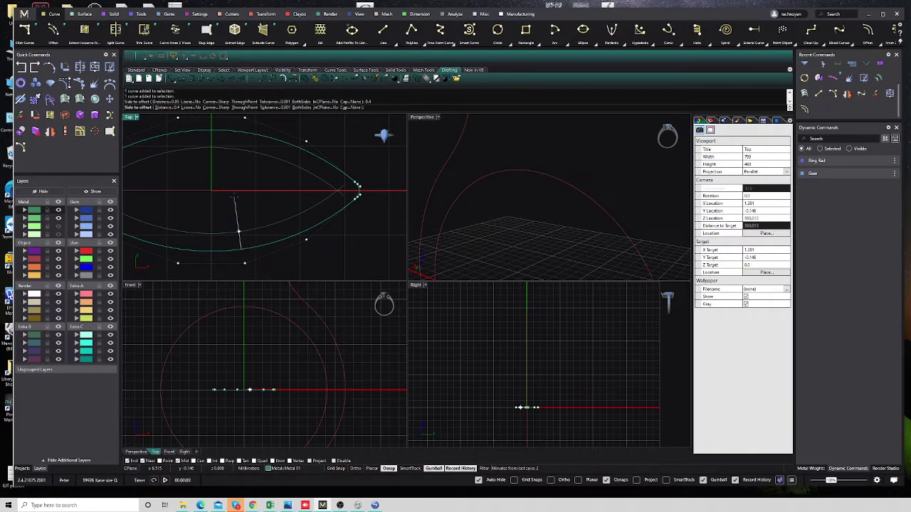
click(239, 231)
scroll(307, 231, down, 3)
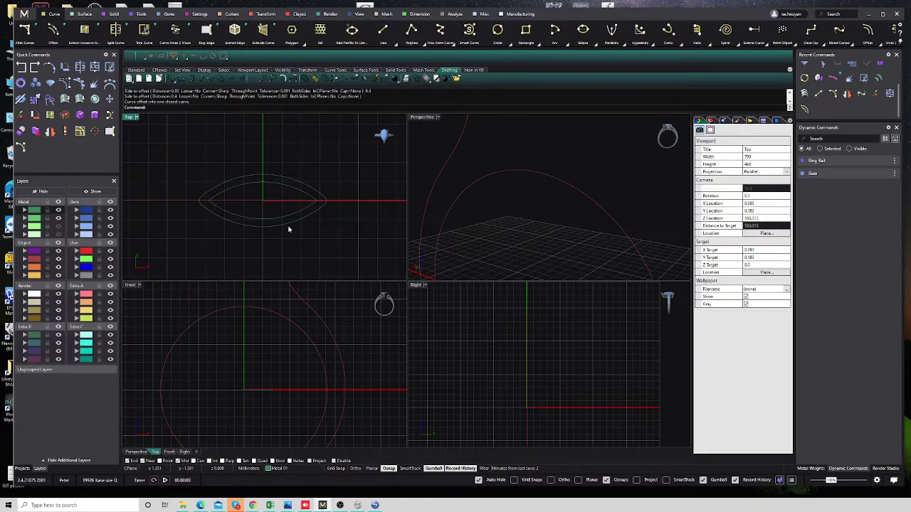
Extrude the outer and inner marquise curves both sides into a solid rim
click(287, 227)
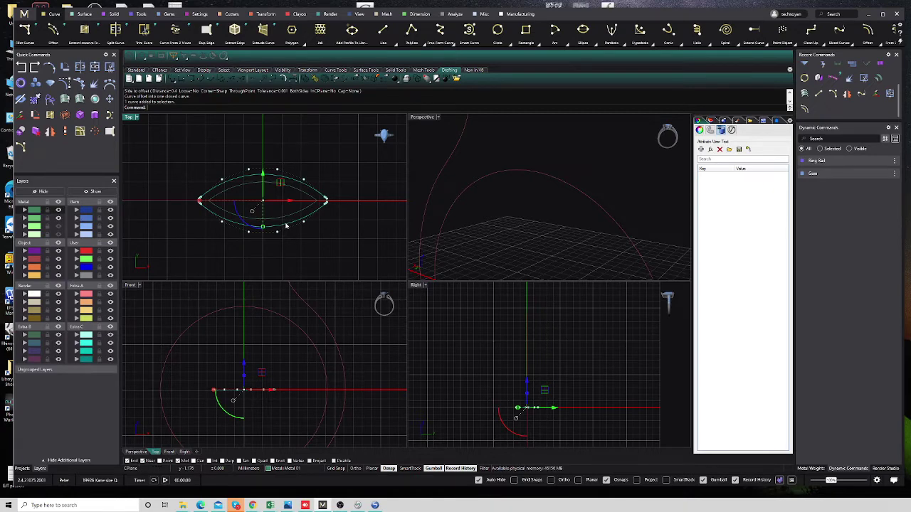
click(276, 400)
click(260, 413)
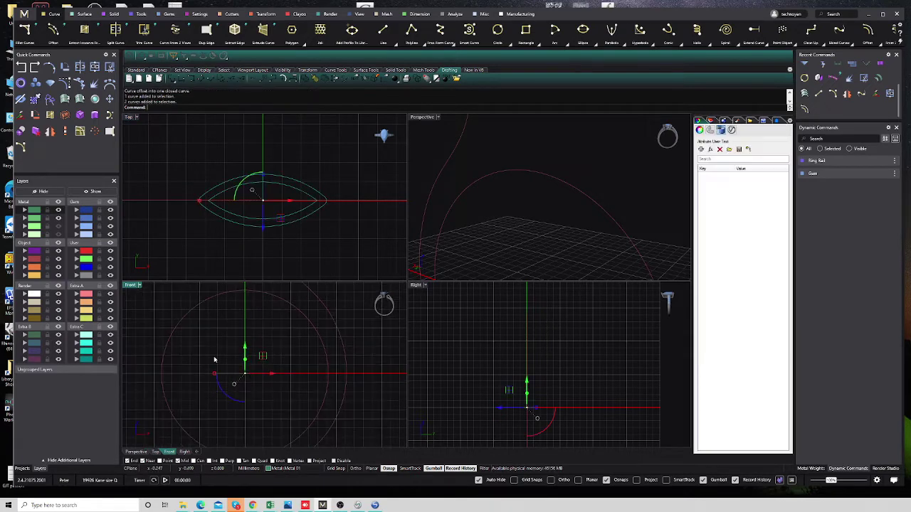
click(282, 385)
click(295, 227)
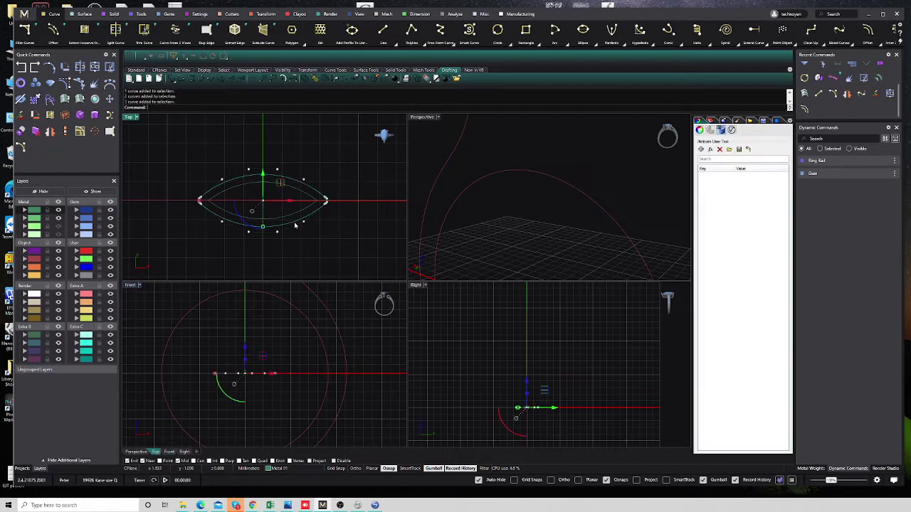
click(79, 114)
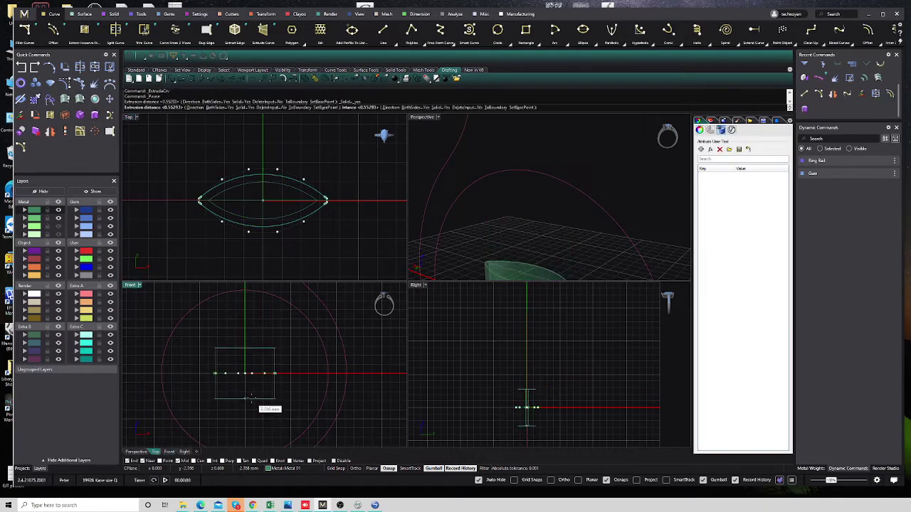
click(257, 398)
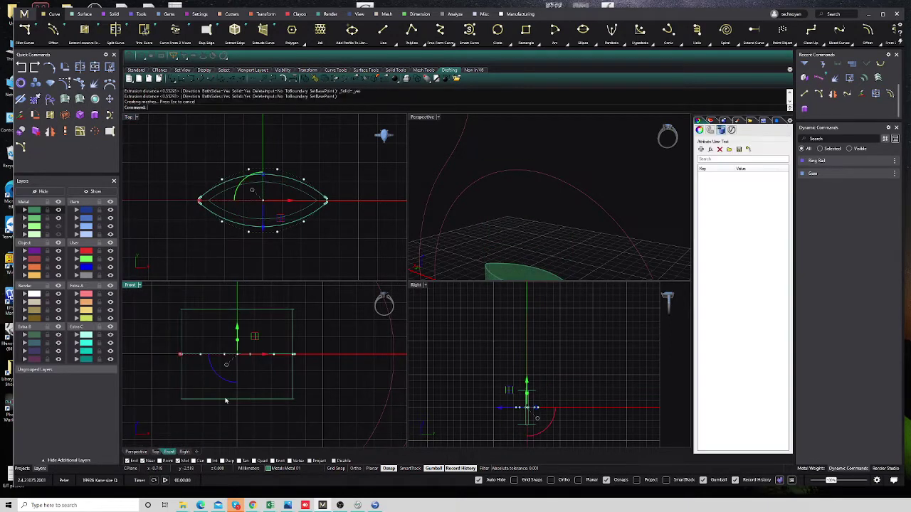
scroll(290, 406, down, 3)
Unhide the ring parts and move the shoulder block up and to the right
click(95, 190)
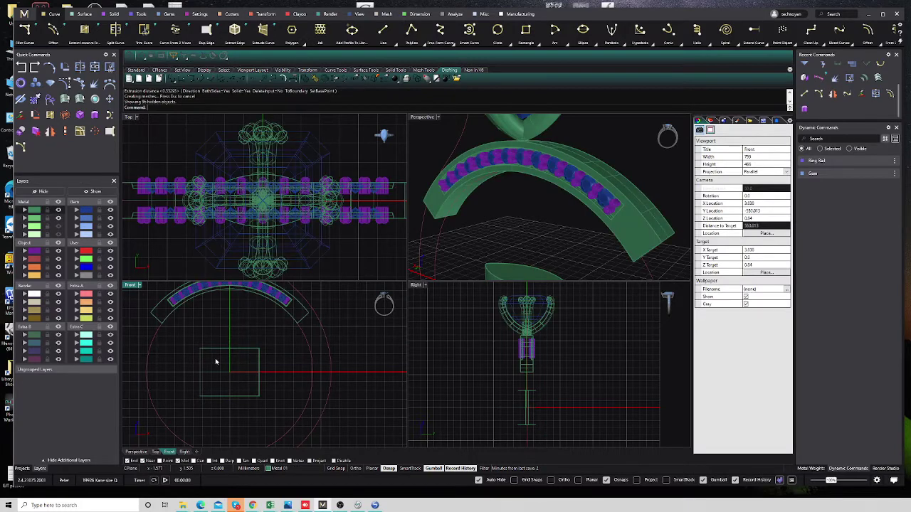
scroll(222, 407, down, 2)
click(238, 407)
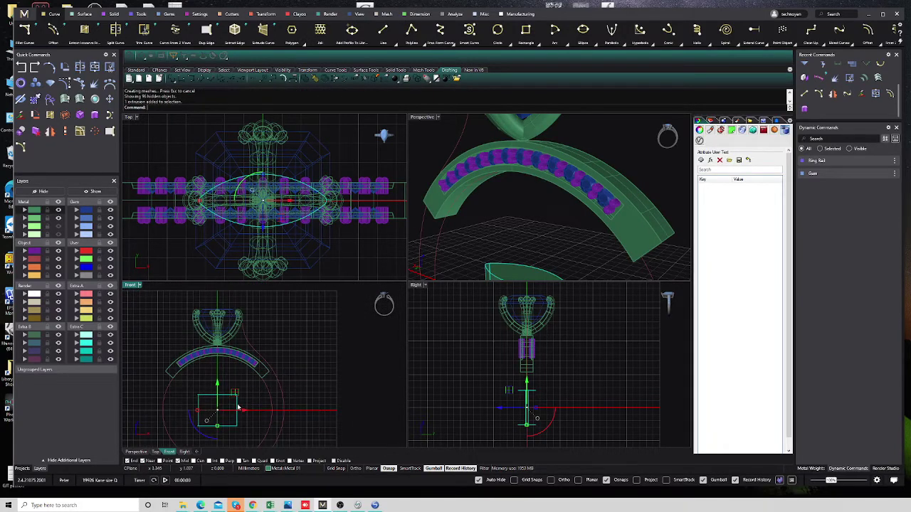
drag(238, 407, 278, 337)
click(616, 278)
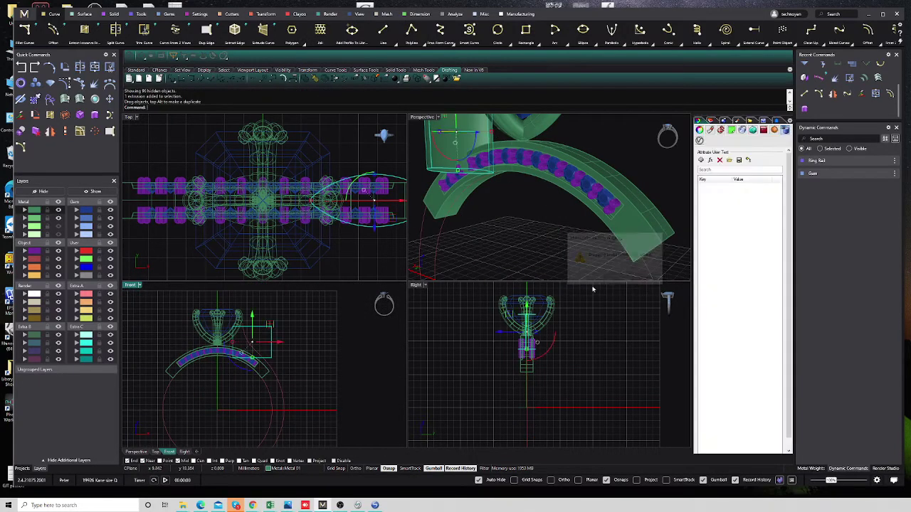
Tilt the shoulder block with the gumball and fine-tune its position in the Front view
scroll(301, 336, up, 2)
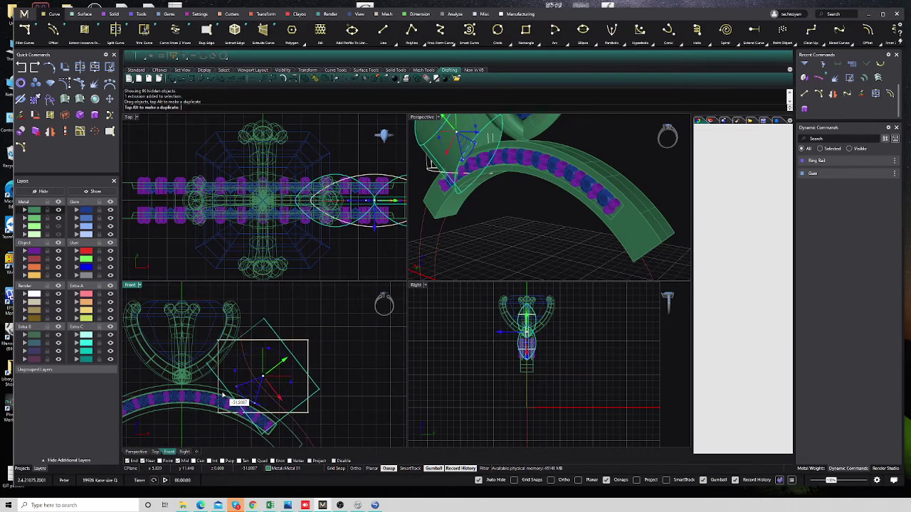
drag(252, 386, 228, 389)
drag(285, 369, 251, 380)
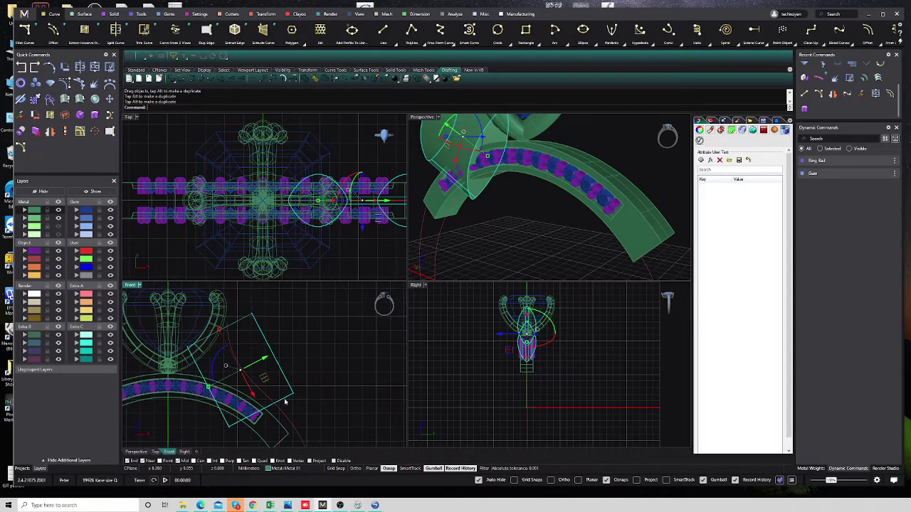
key(ctrl+z)
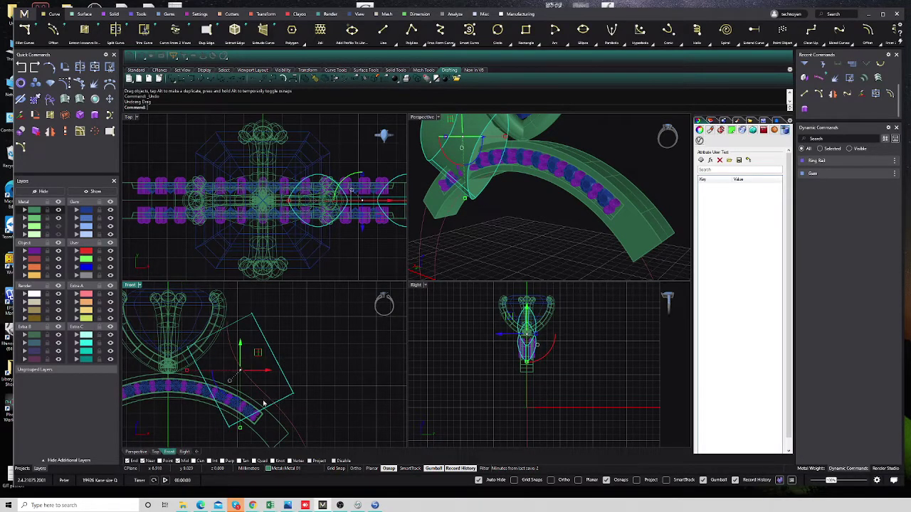
double_click(131, 285)
scroll(313, 220, down, 2)
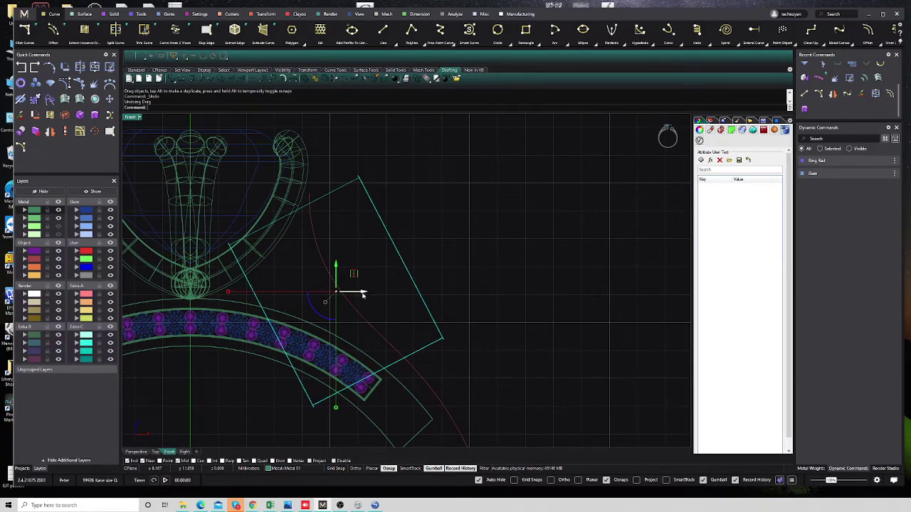
drag(362, 294, 358, 294)
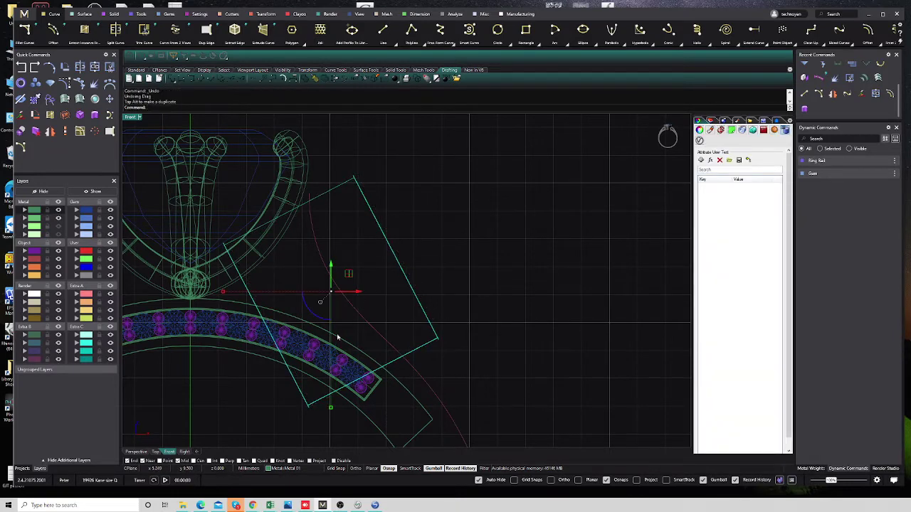
double_click(133, 119)
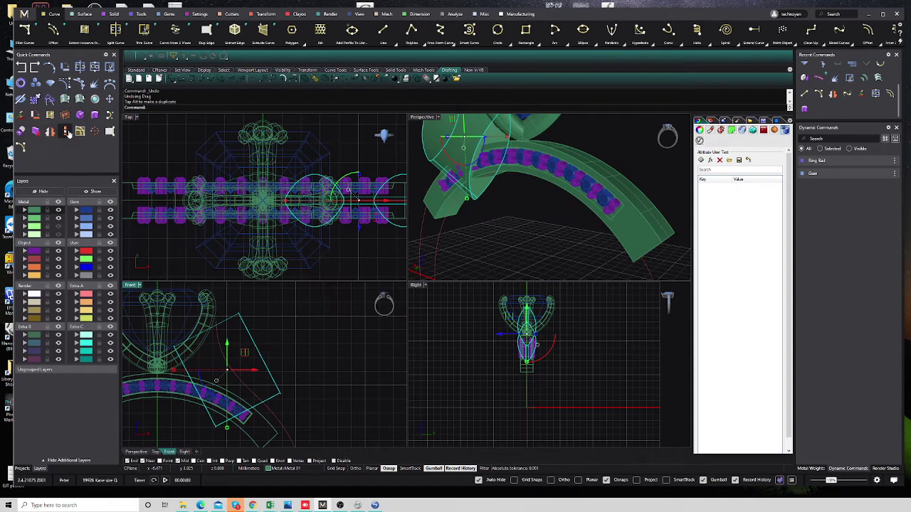
Stretch the curves in one direction with Scale1D, with object snapping off
click(65, 132)
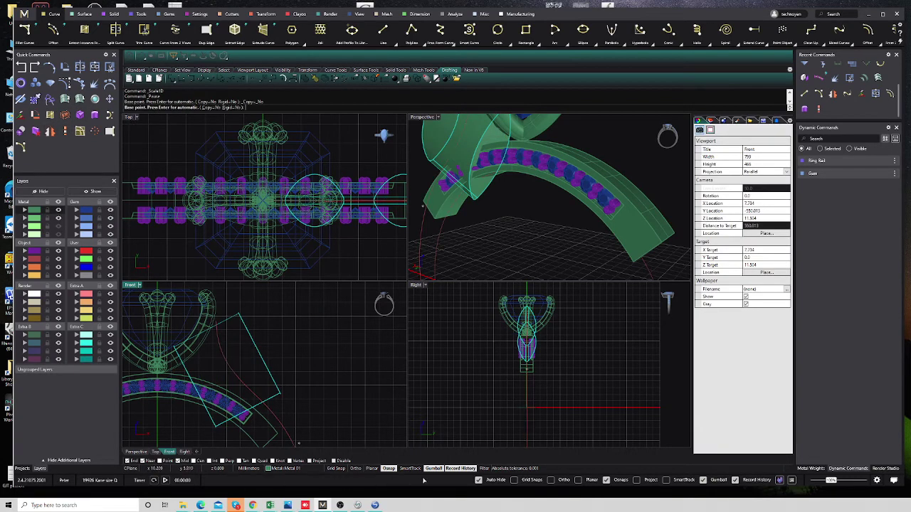
click(389, 469)
click(219, 330)
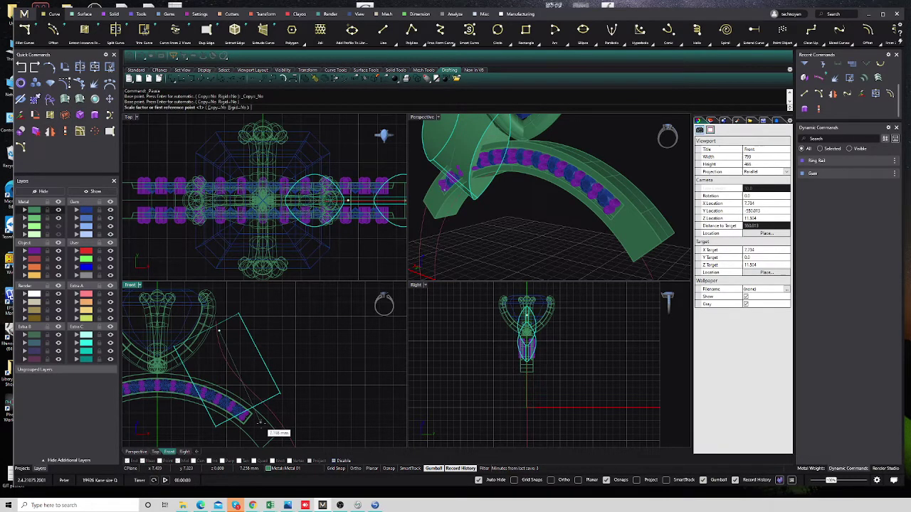
click(266, 427)
click(272, 434)
mouse_move(312, 411)
right_down()
mouse_move(304, 380)
mouse_move(273, 379)
mouse_move(284, 372)
right_up()
Paste the ring curves, stretch them one-directionally, and nudge them into place
key(ctrl+v)
key(Return)
click(227, 302)
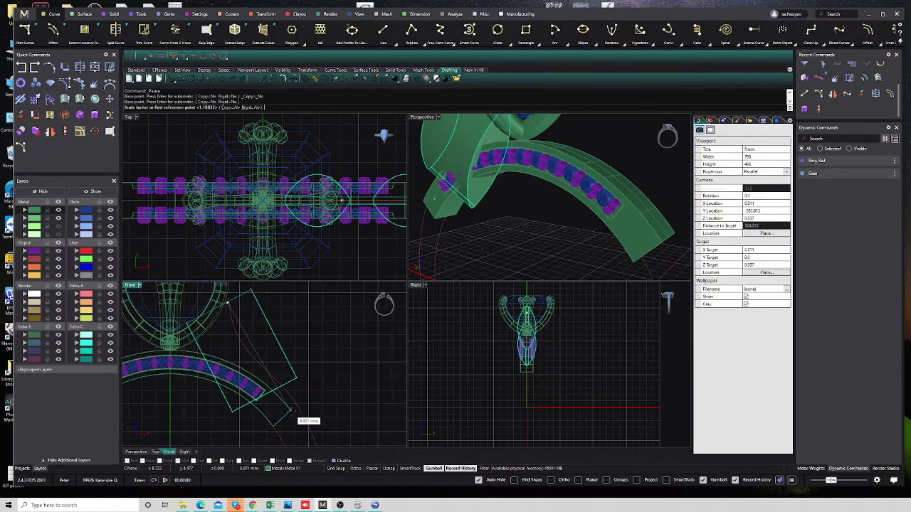
click(291, 411)
click(288, 413)
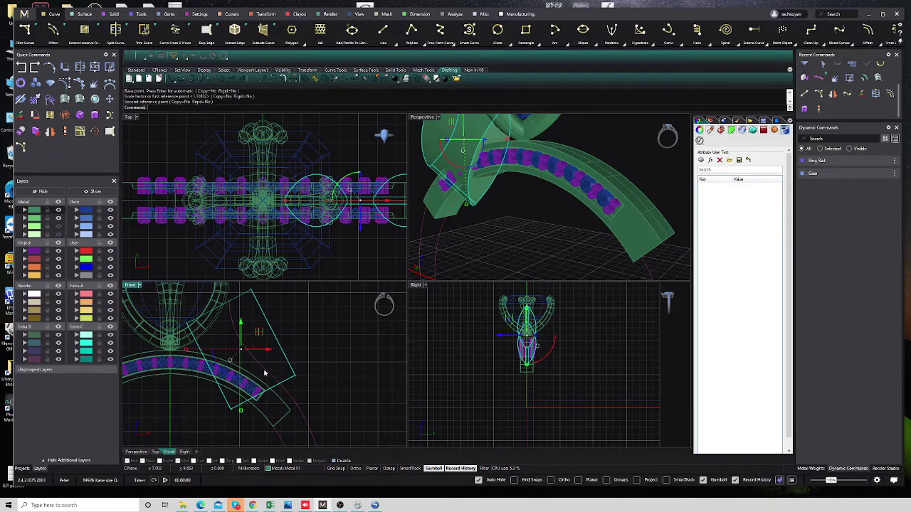
drag(231, 361, 242, 353)
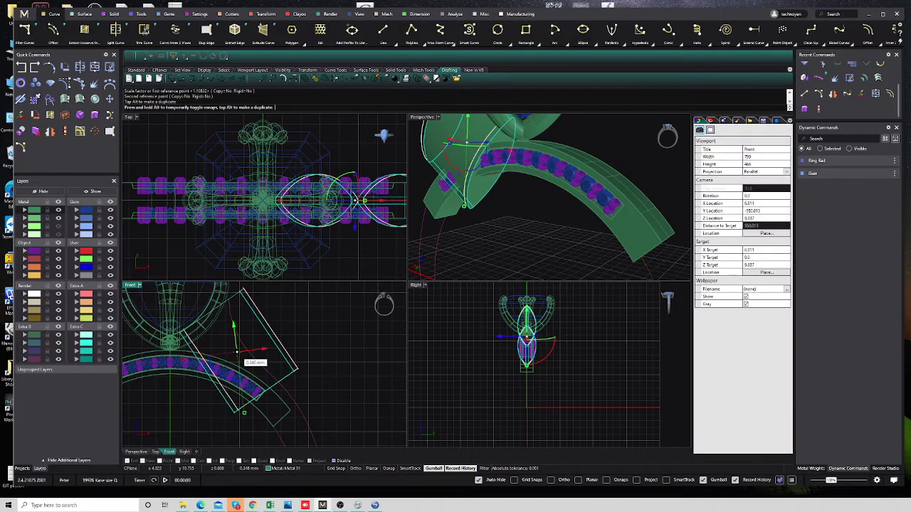
key(Escape)
double_click(132, 288)
Make an offset copy of the red guide curve
scroll(288, 254, down, 2)
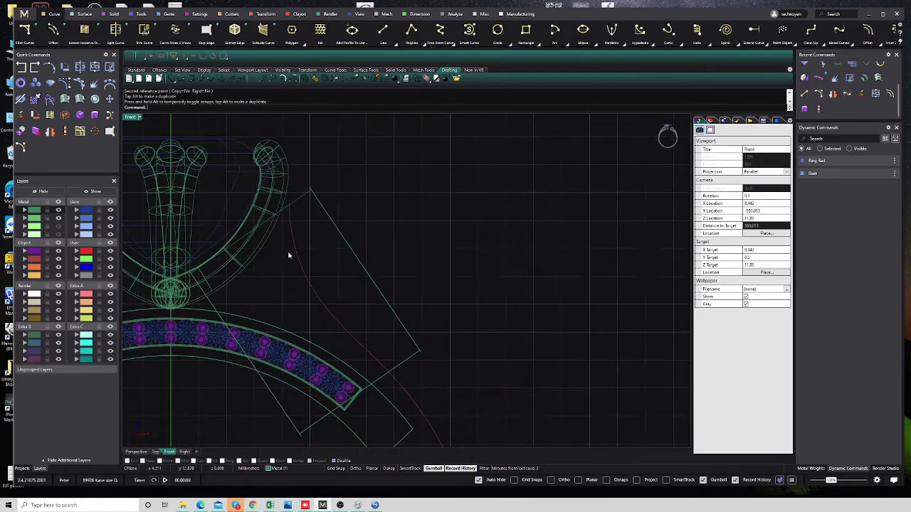
click(302, 271)
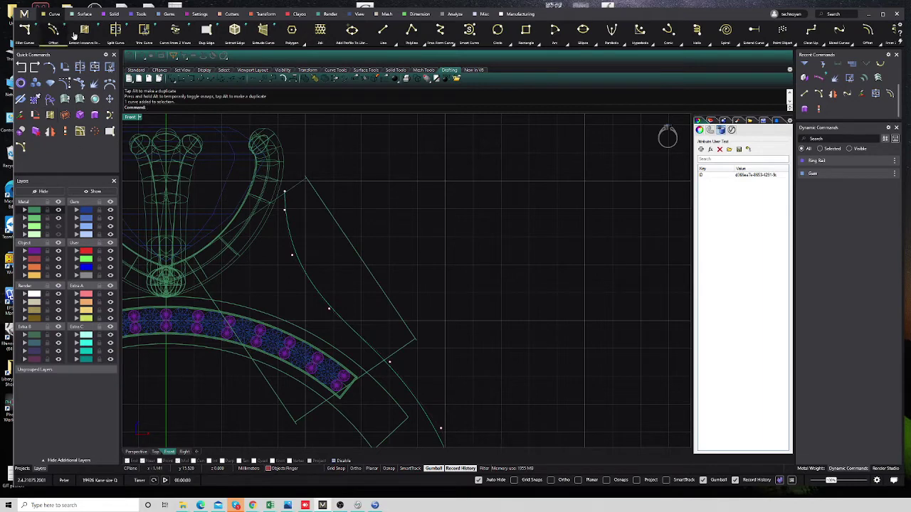
click(868, 29)
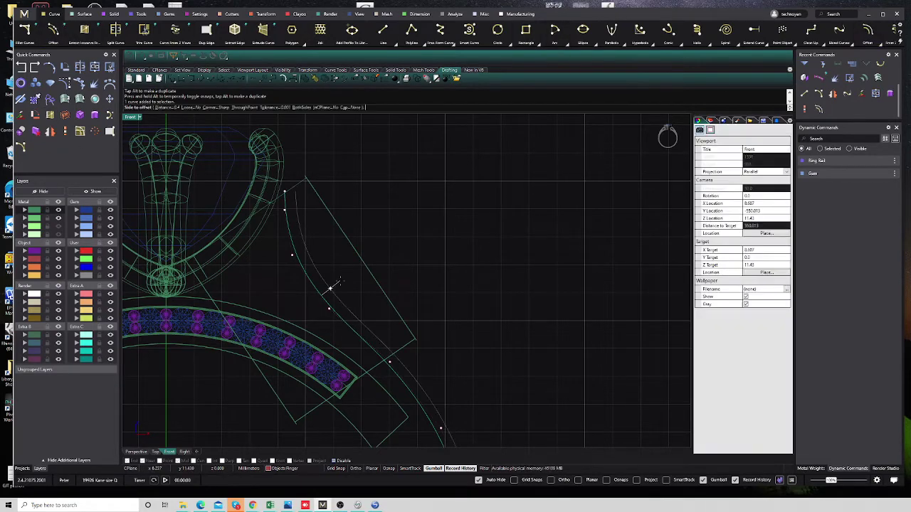
text(1.6)
click(245, 297)
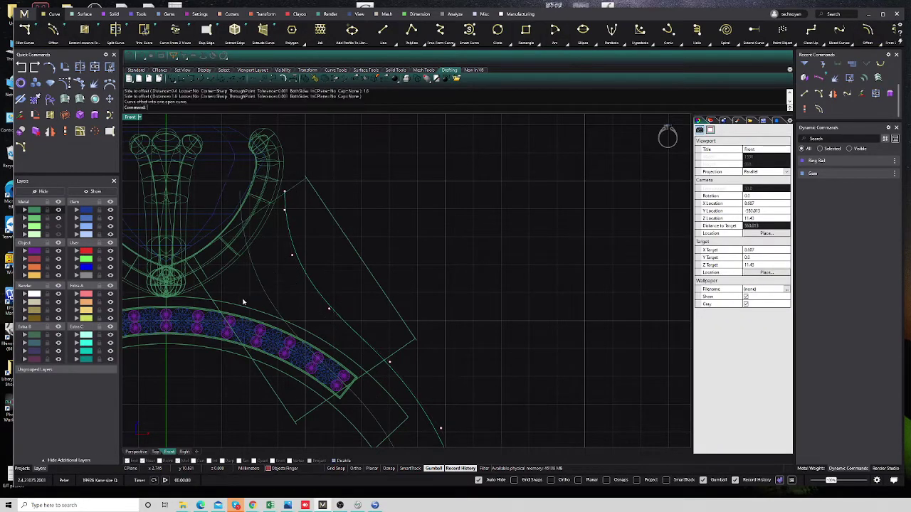
scroll(228, 270, down, 1)
scroll(328, 206, up, 1)
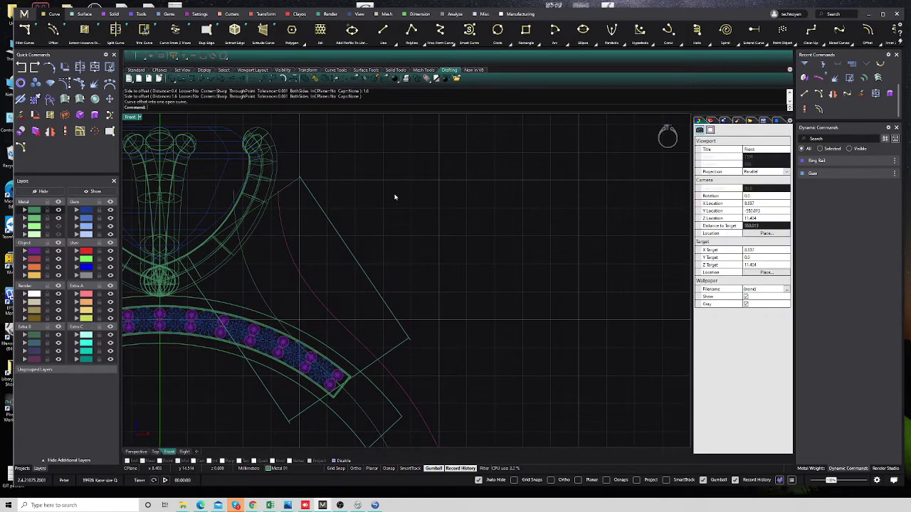
Reshape the offset curve by moving two control points outward along the rim
click(311, 294)
click(286, 254)
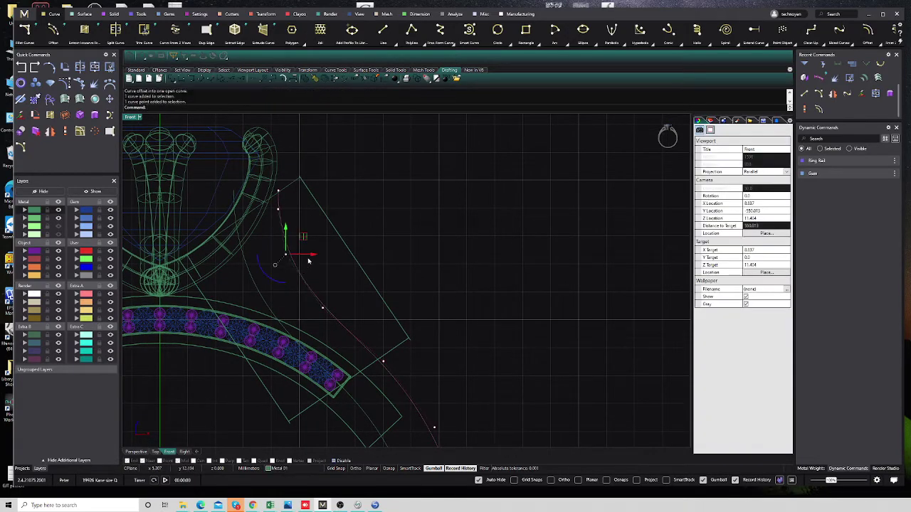
drag(310, 258, 314, 258)
click(322, 307)
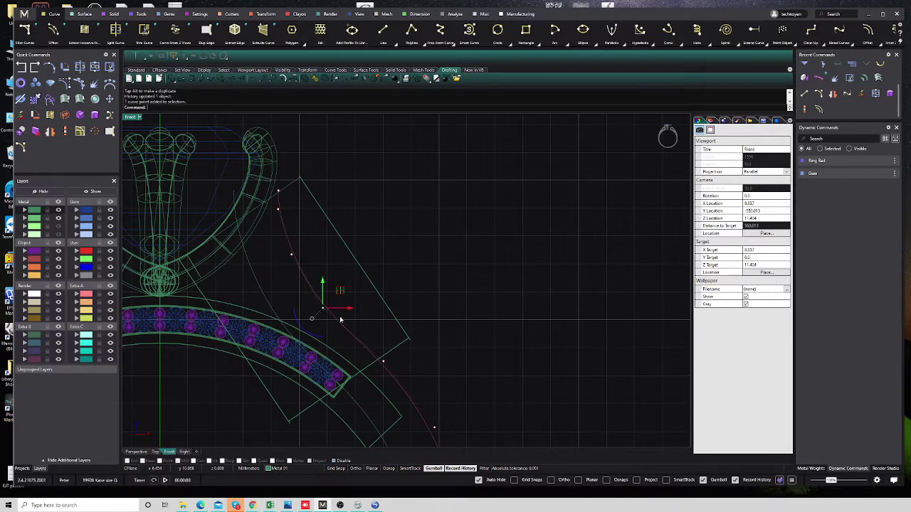
drag(340, 311, 358, 321)
click(289, 290)
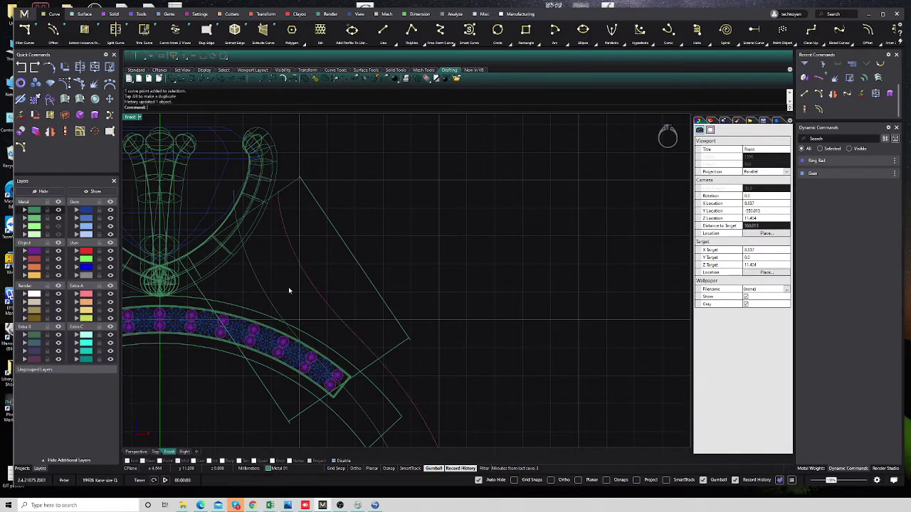
click(315, 293)
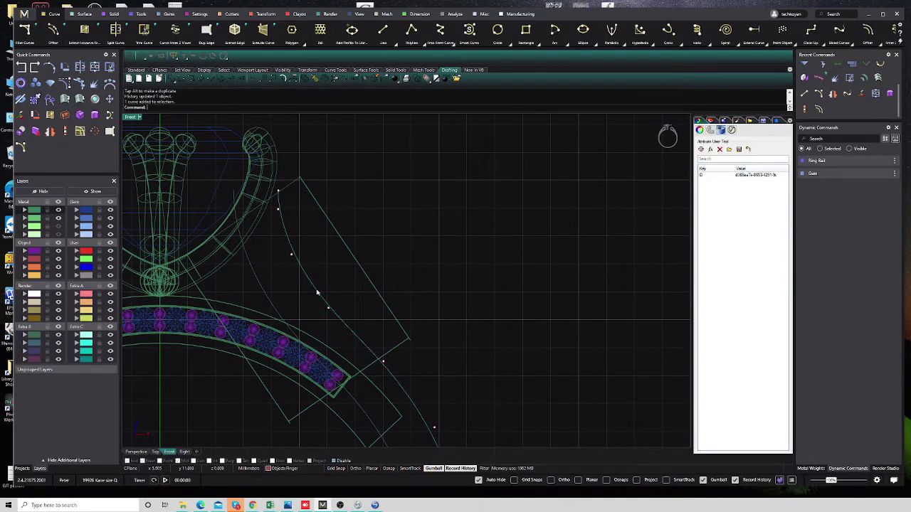
scroll(356, 278, down, 6)
right_drag(358, 277, 353, 277)
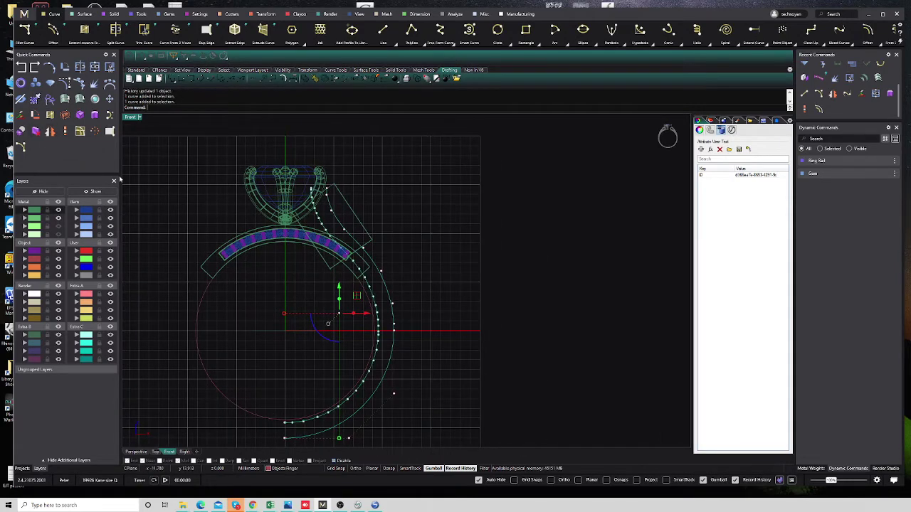
Mirror the curve across the ring from the origin, then cancel the accidental move
click(50, 131)
click(284, 330)
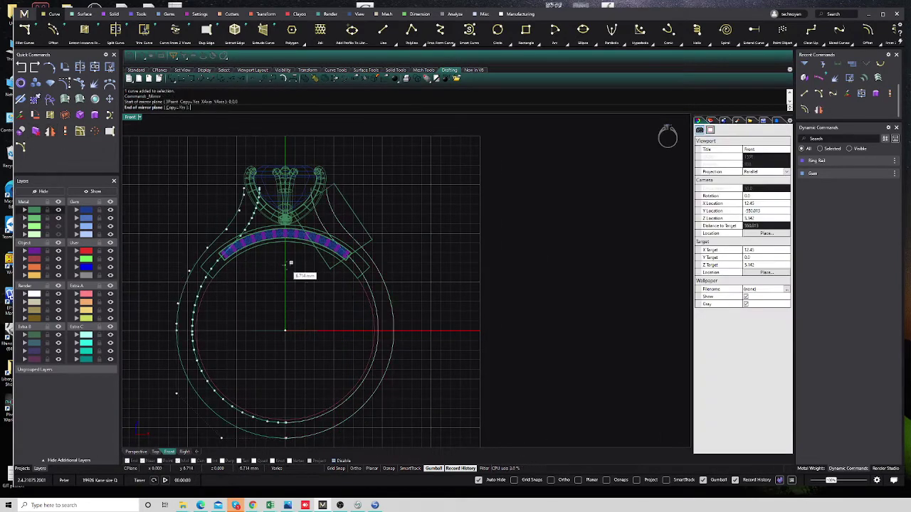
click(283, 285)
drag(315, 325, 363, 189)
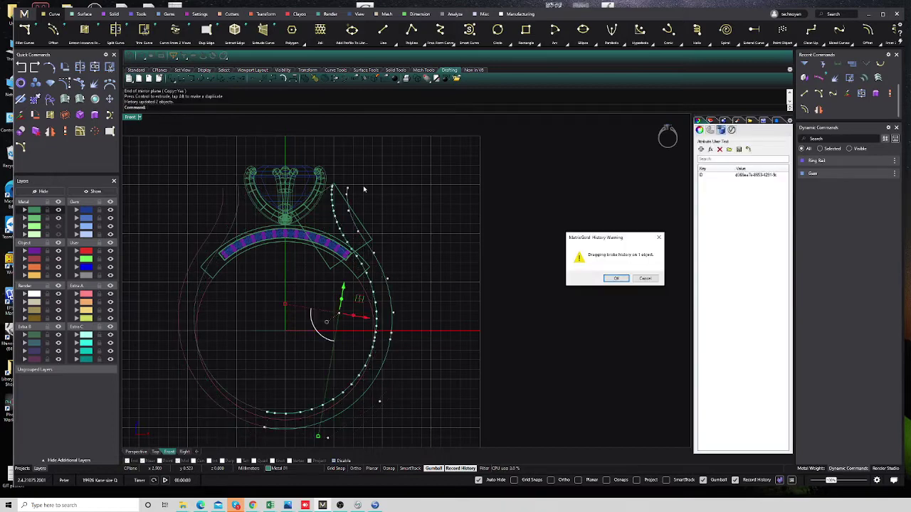
click(644, 279)
key(Escape)
scroll(338, 243, up, 3)
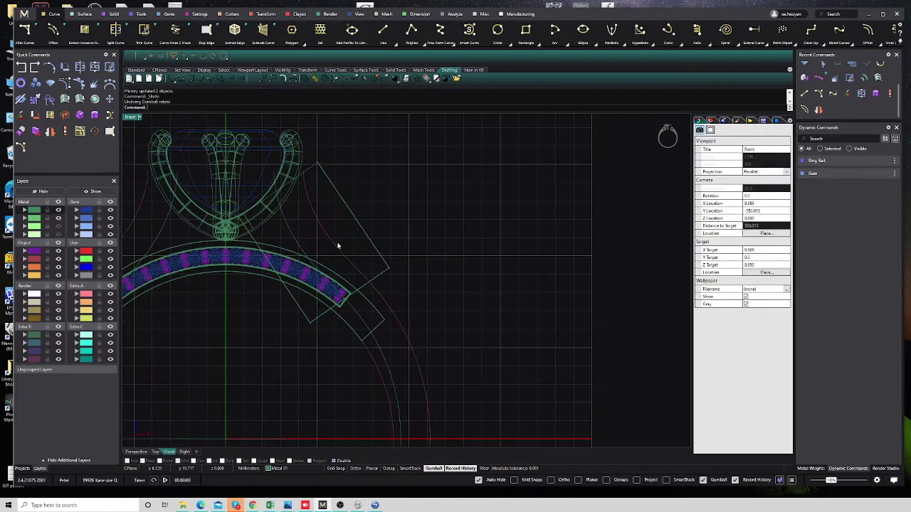
Split the right outer curve beside the block's corner and delete the lower piece
click(338, 245)
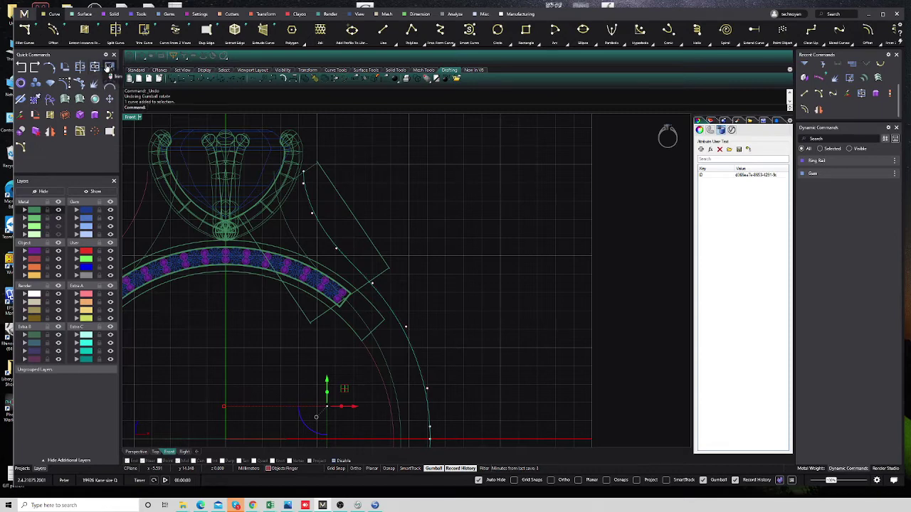
click(79, 66)
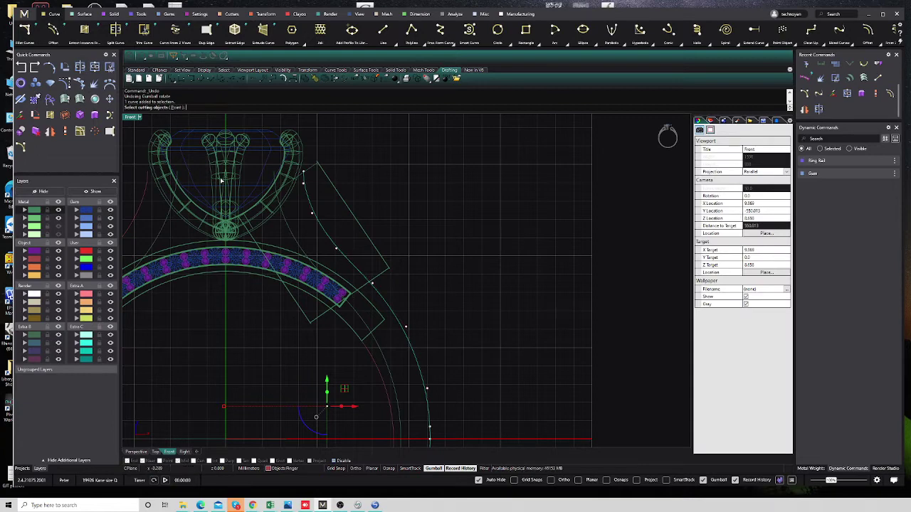
click(176, 109)
click(388, 307)
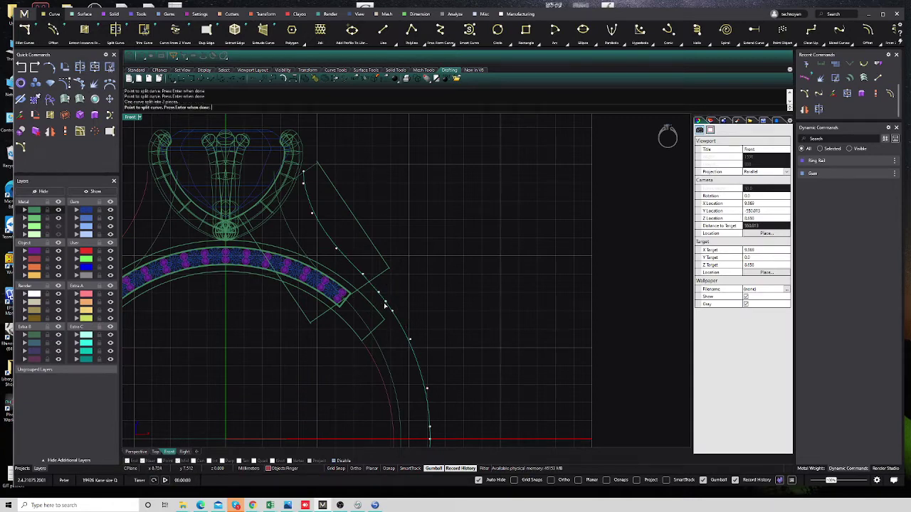
key(Return)
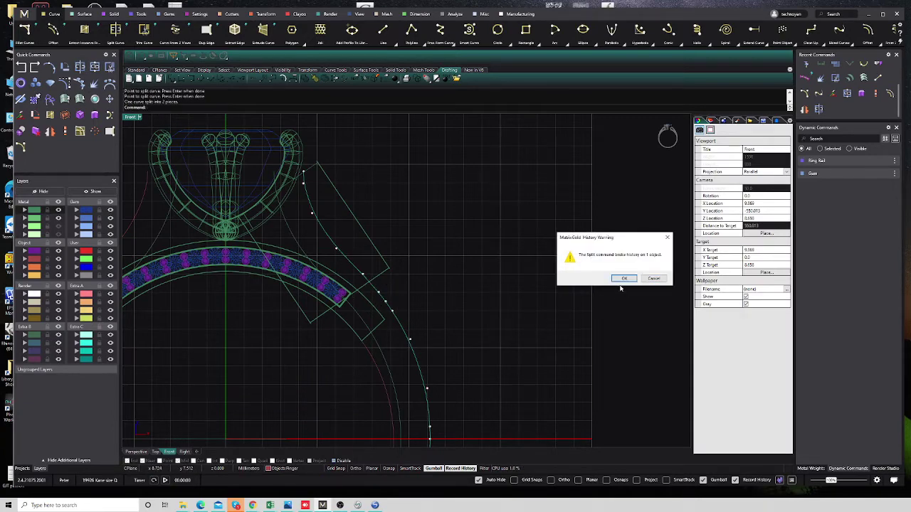
click(623, 279)
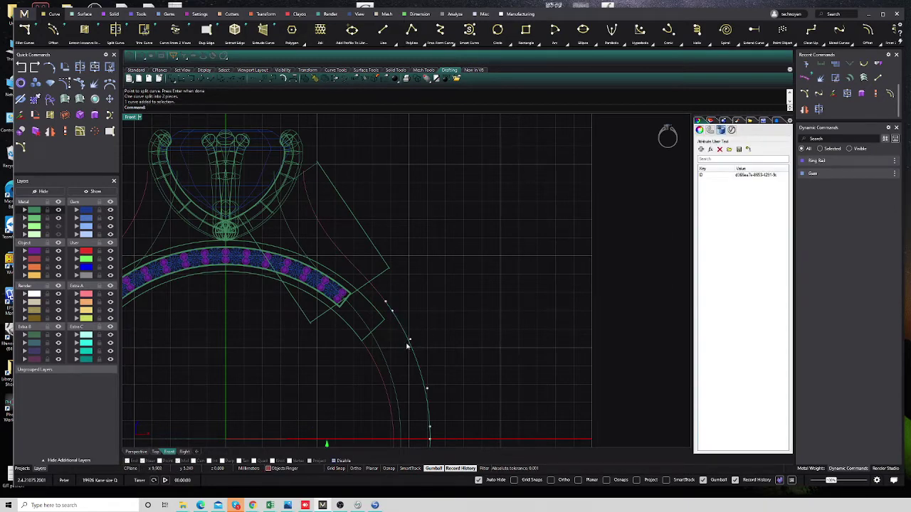
key(Delete)
Split the band-edge curve where it meets the shoulder block and delete the lower piece
click(350, 312)
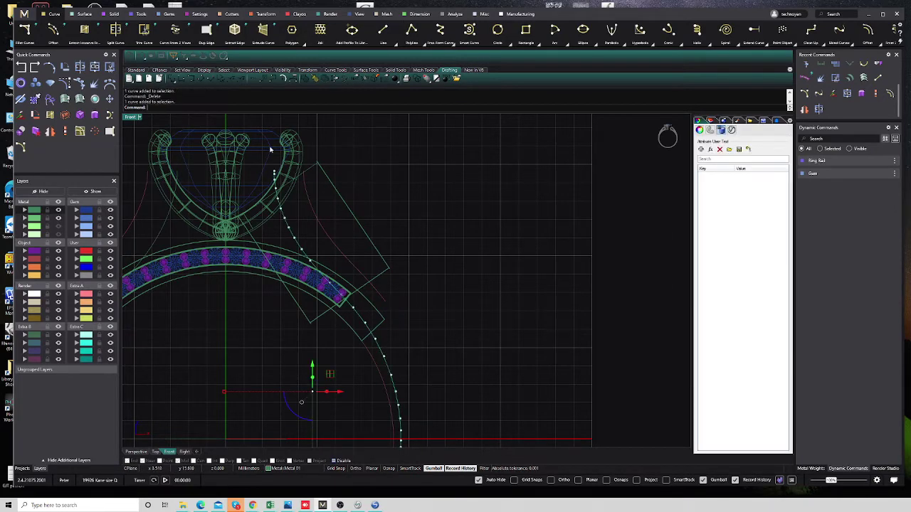
click(80, 68)
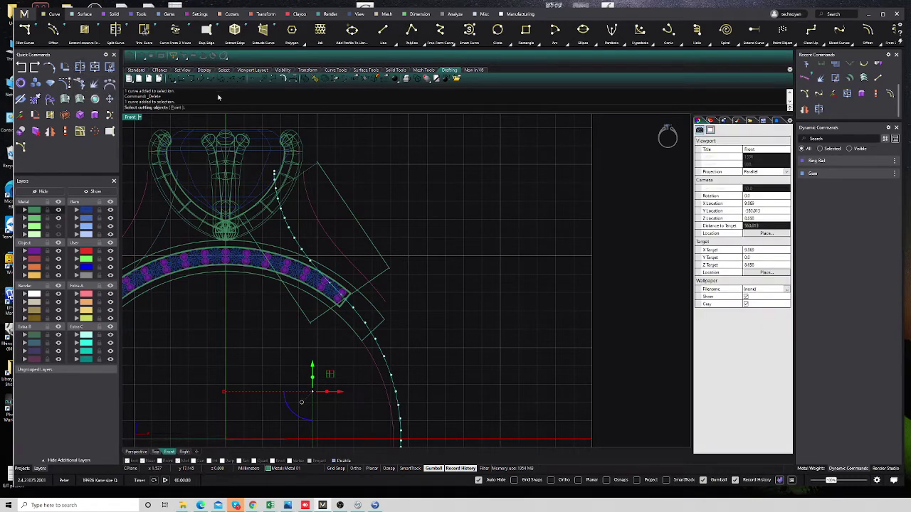
click(176, 107)
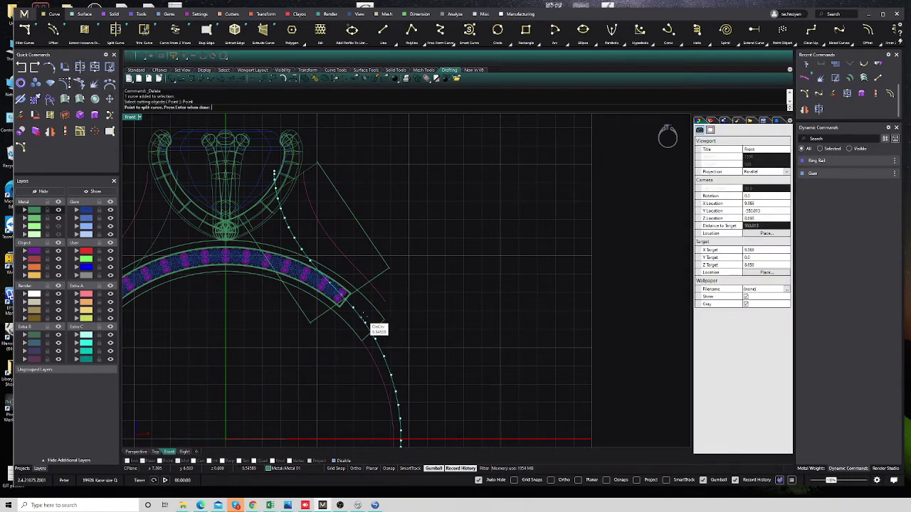
click(380, 331)
key(Return)
key(Return)
click(634, 282)
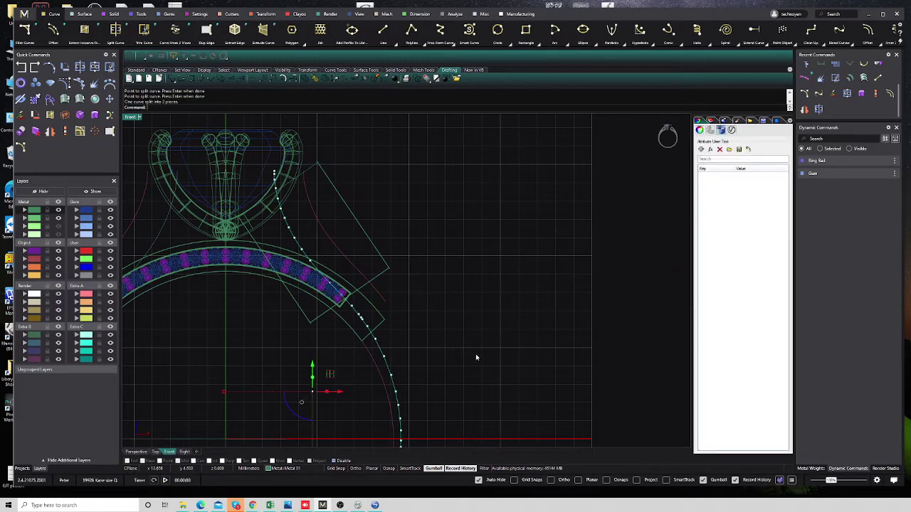
click(476, 358)
click(387, 362)
key(Delete)
Move the rectangle block extrusion to layer User 04 and select the trimmed shoulder curve
click(380, 274)
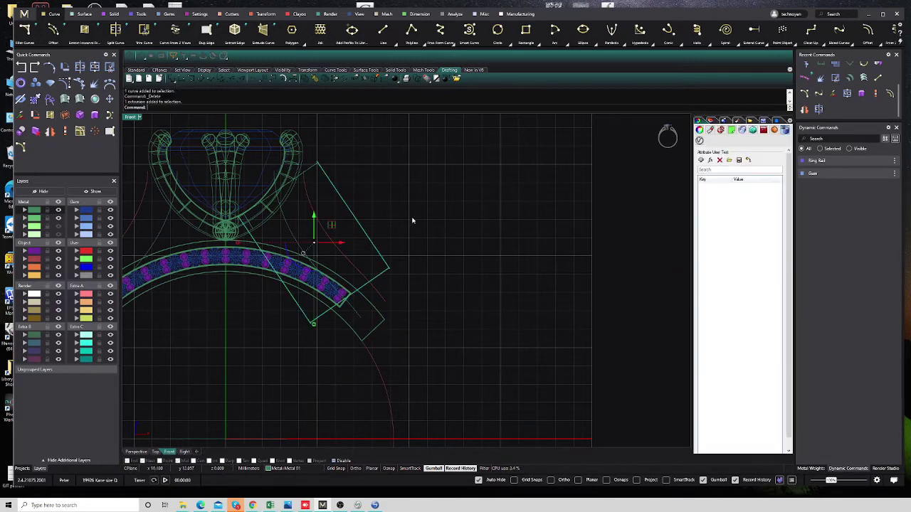
click(76, 277)
click(413, 226)
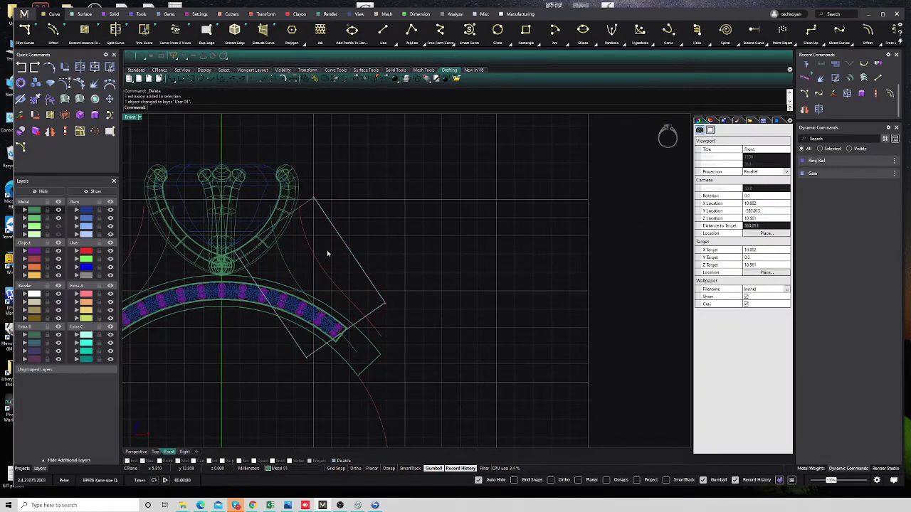
click(321, 269)
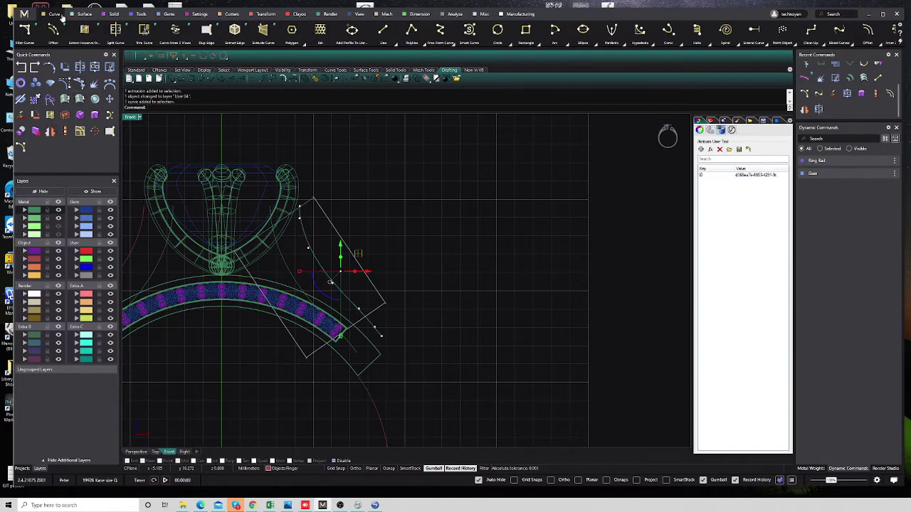
click(411, 29)
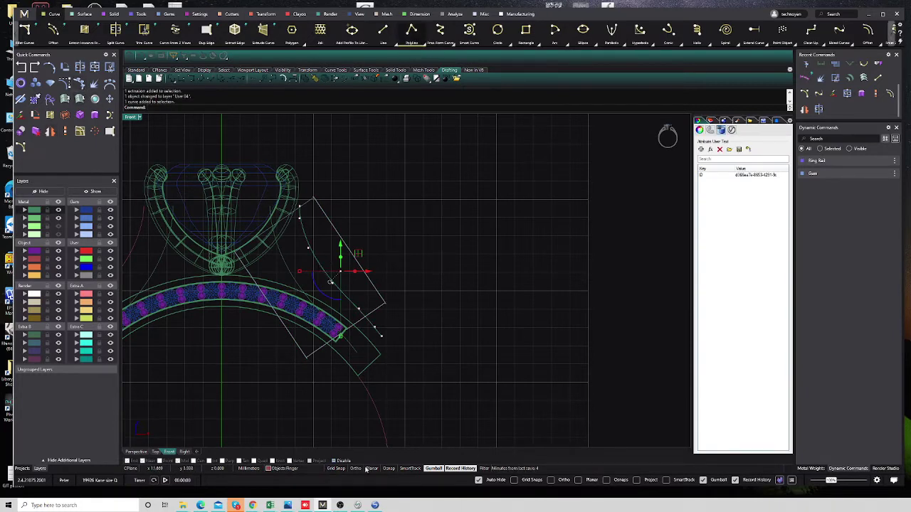
With Osnap on, draw a polyline closing the upper shoulder curve outside the block
click(389, 469)
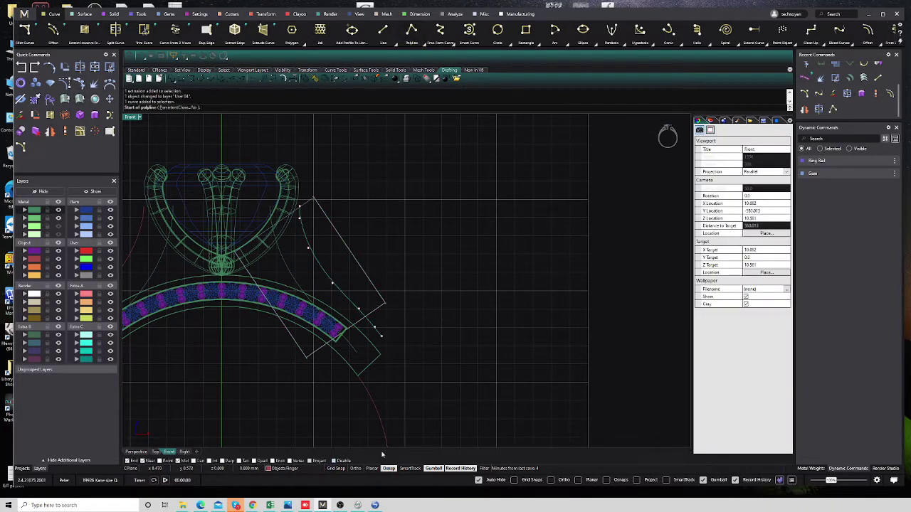
click(300, 205)
click(314, 184)
click(415, 300)
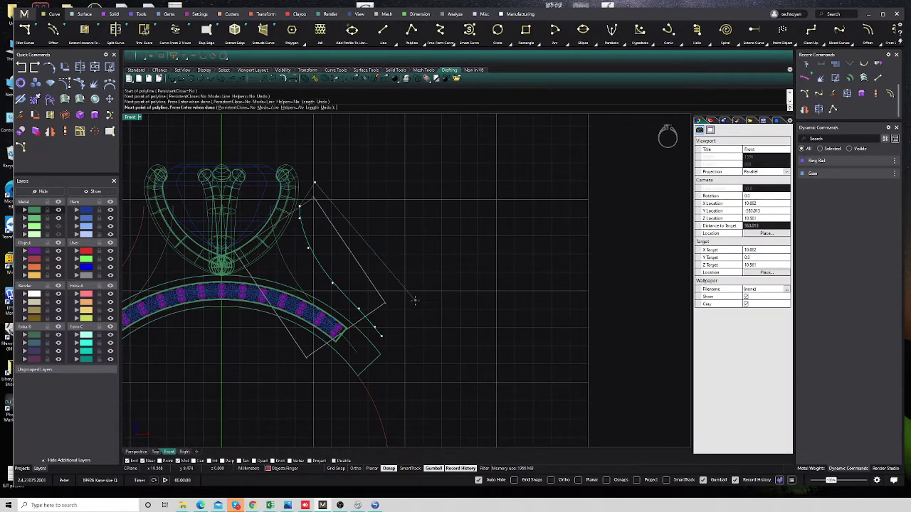
click(383, 334)
key(Return)
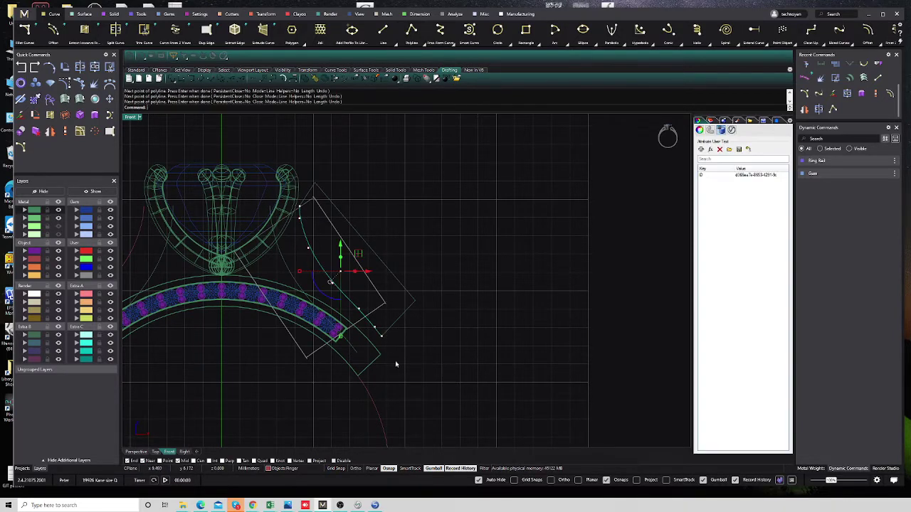
Draw a second polyline closing the inner curve around below the band
key(Return)
click(356, 351)
click(370, 366)
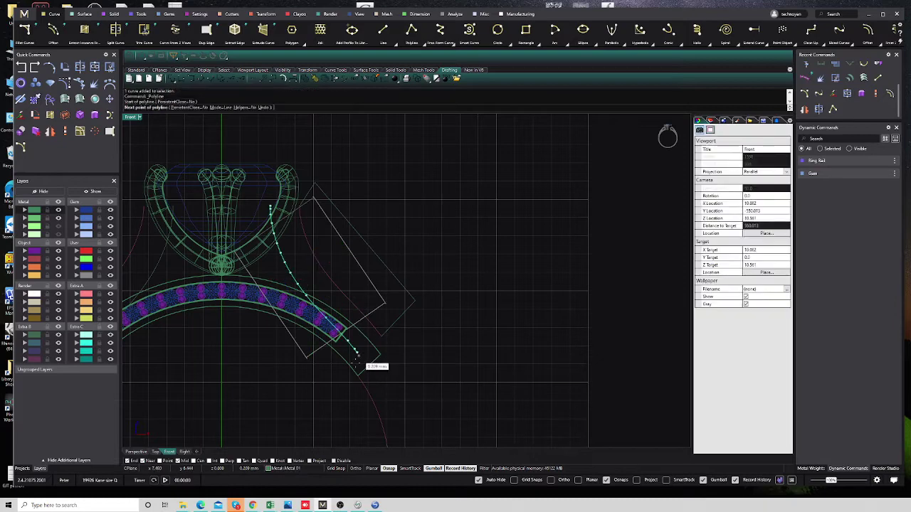
click(322, 402)
click(248, 375)
click(241, 226)
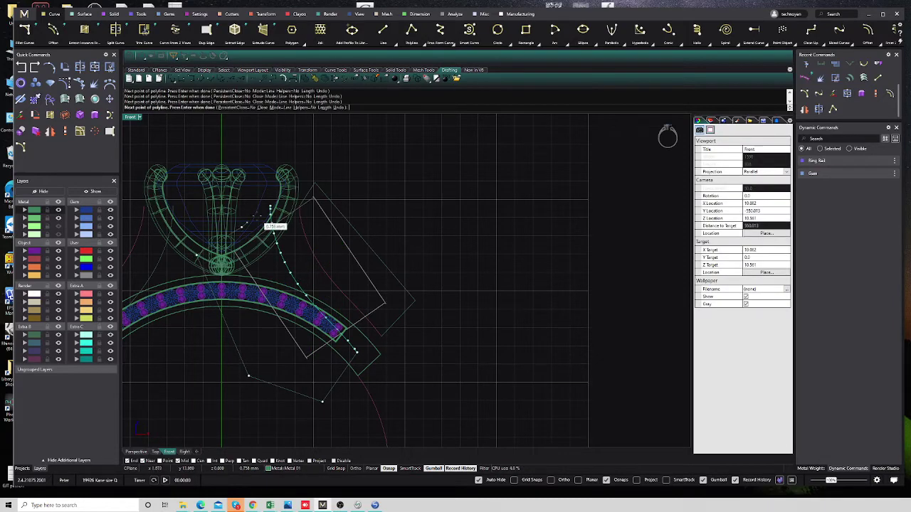
click(271, 209)
key(Return)
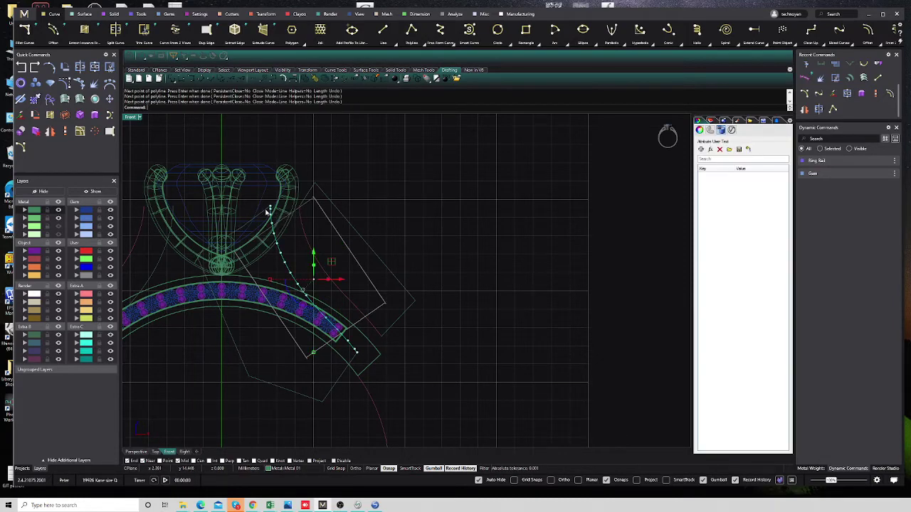
Project both outlines to the C-Plane, deleting the inputs, and restore the four-view layout
drag(374, 333, 374, 334)
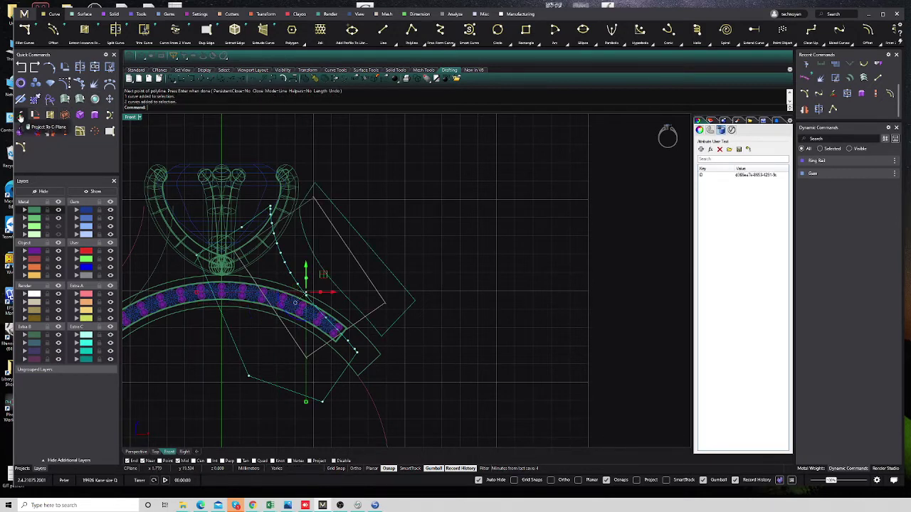
click(21, 116)
click(193, 107)
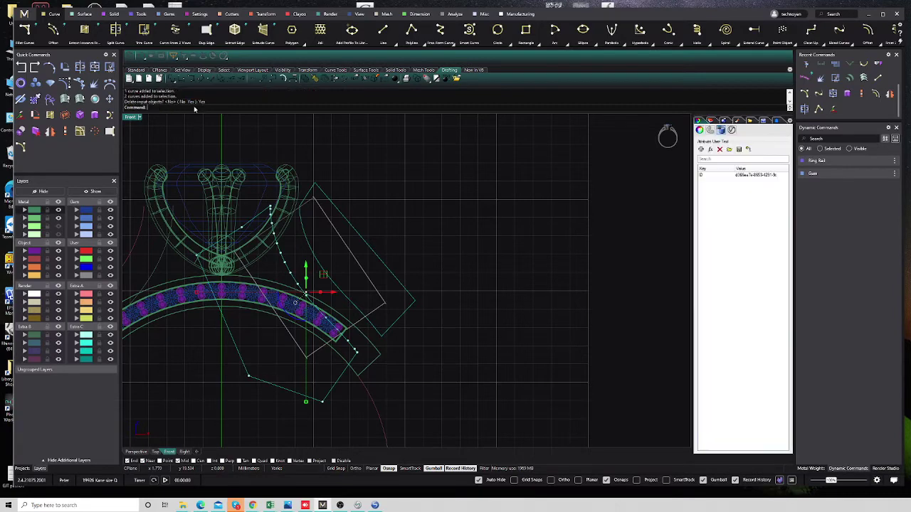
double_click(130, 118)
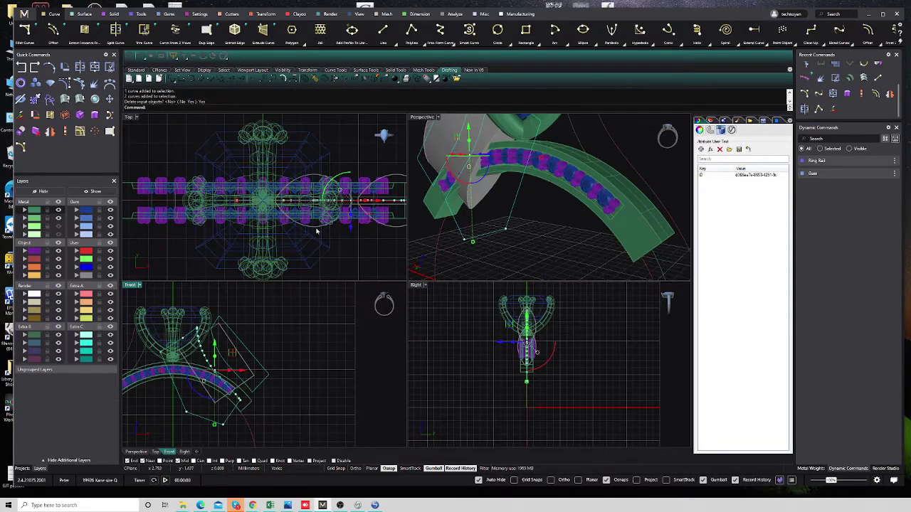
Join the outlines into two closed curves and extrude them on both sides
click(95, 66)
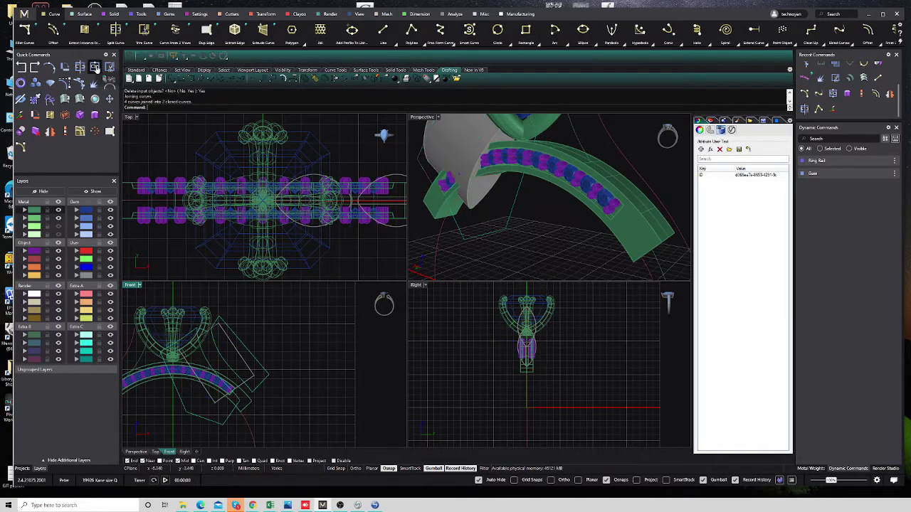
click(98, 118)
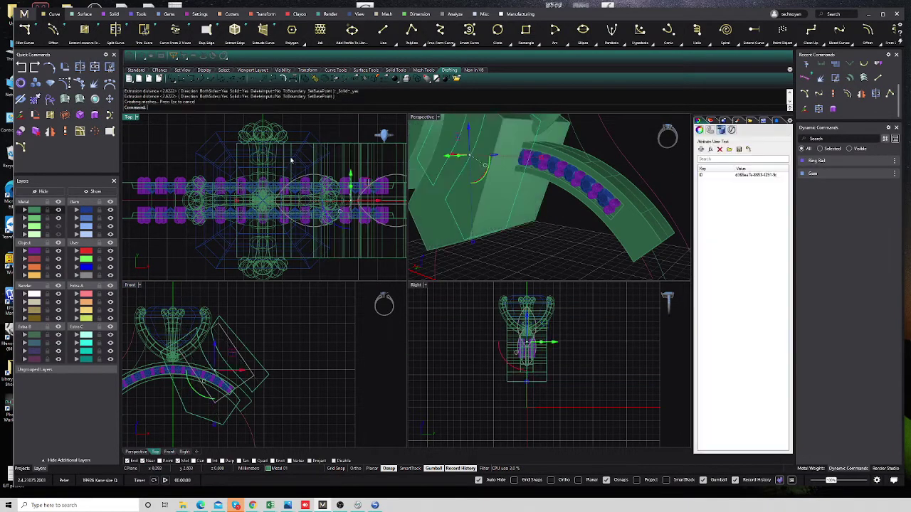
right_drag(561, 262, 498, 271)
scroll(231, 336, up, 2)
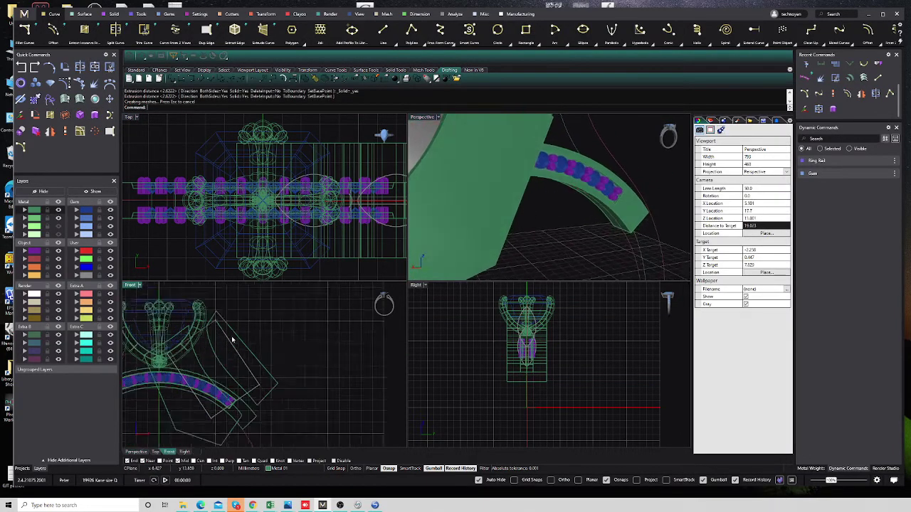
scroll(254, 372, up, 2)
Select the extruded cutter and run Boolean Difference against the ring shoulder
click(255, 373)
scroll(278, 349, up, 2)
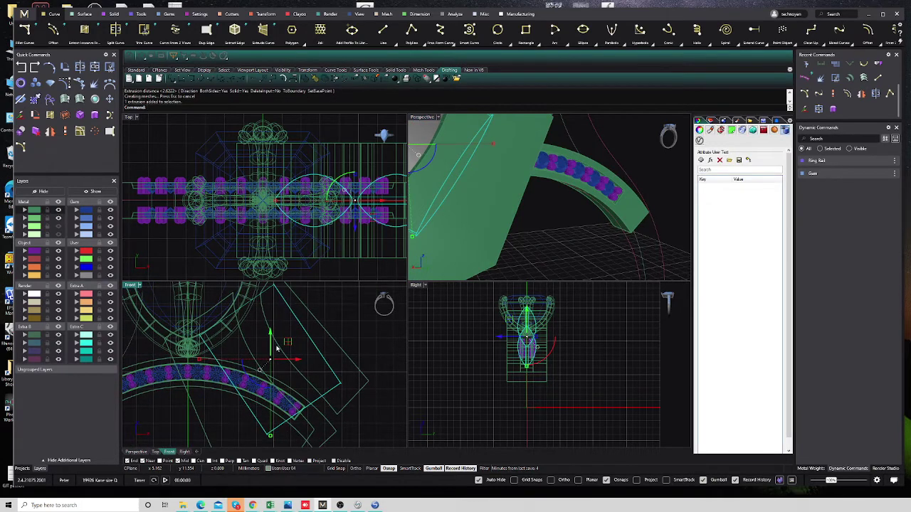
key(ctrl+shift+d)
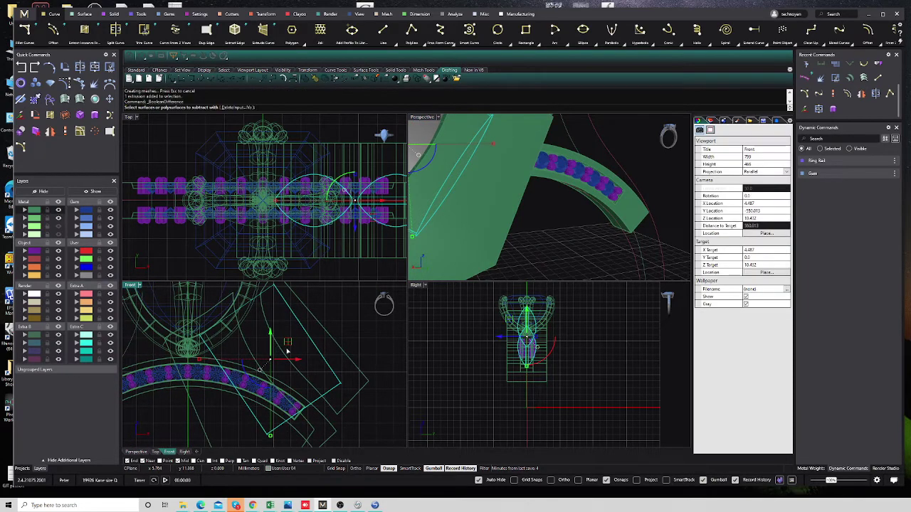
click(345, 381)
key(Return)
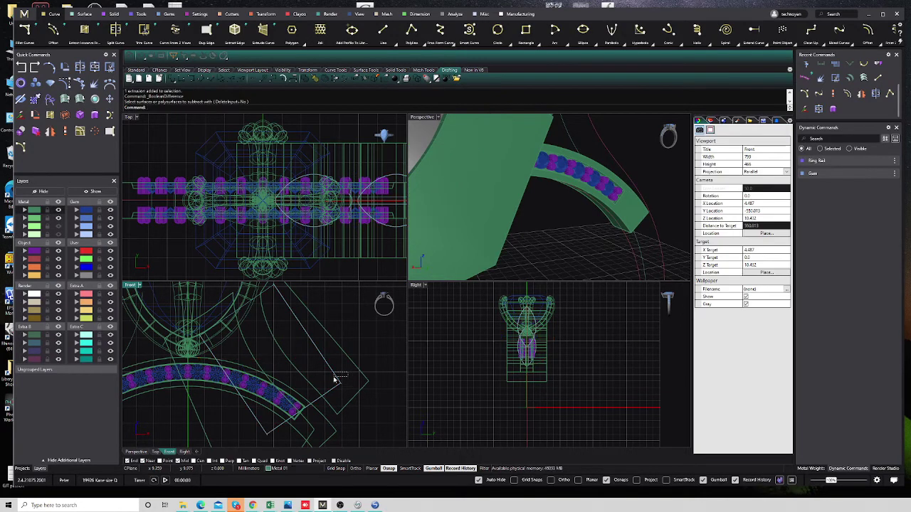
click(325, 382)
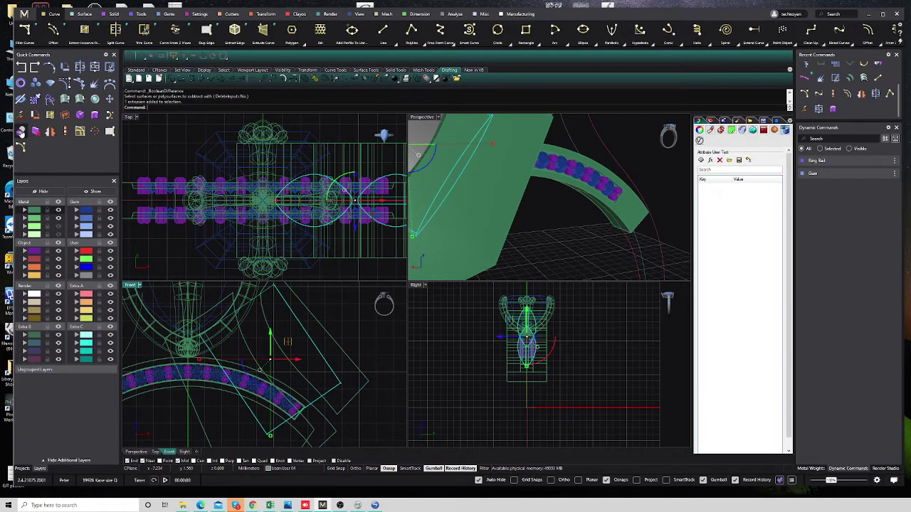
click(20, 132)
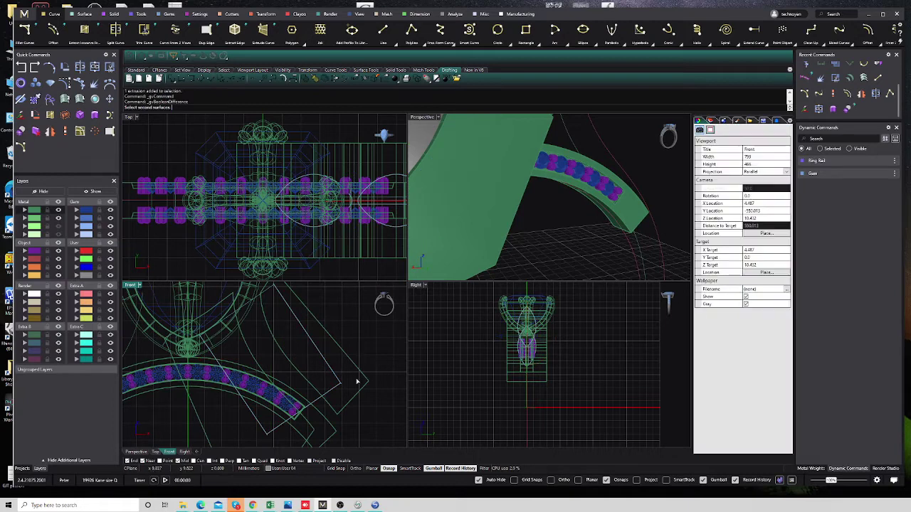
click(283, 402)
key(Return)
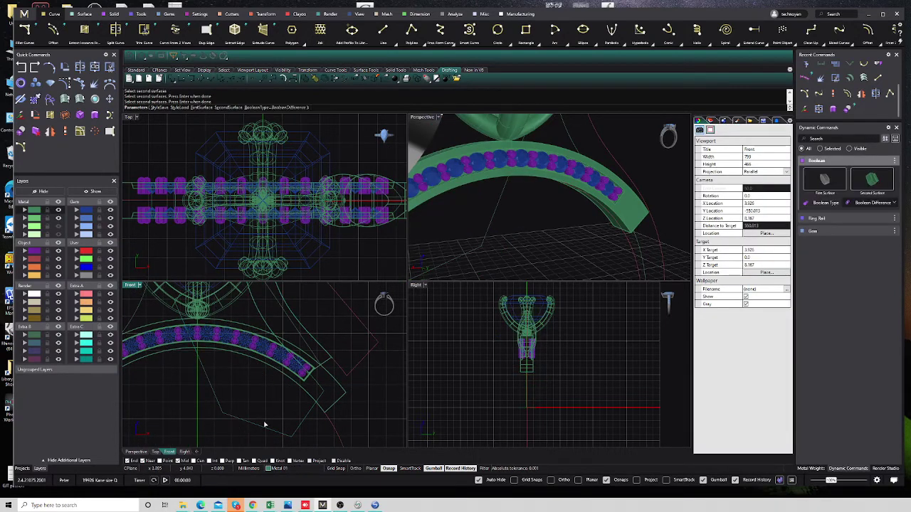
click(280, 440)
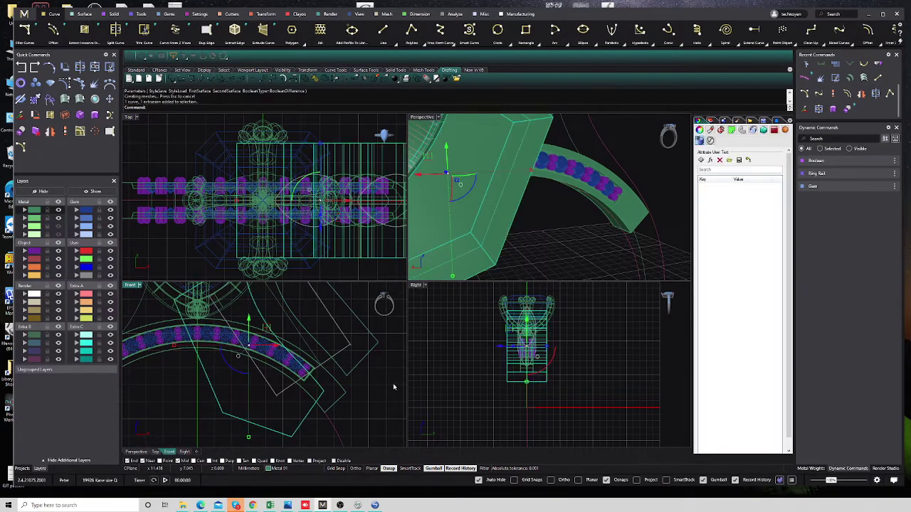
key(Delete)
click(344, 346)
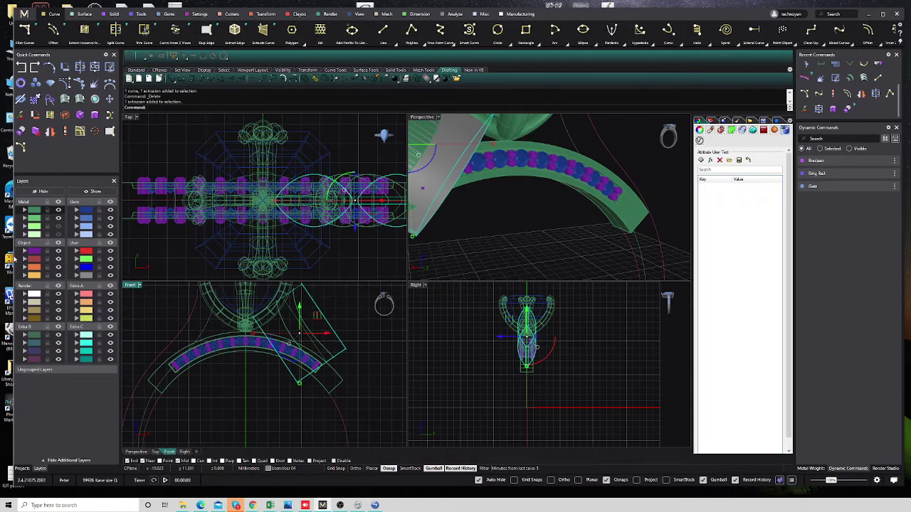
click(27, 239)
right_drag(354, 309, 347, 345)
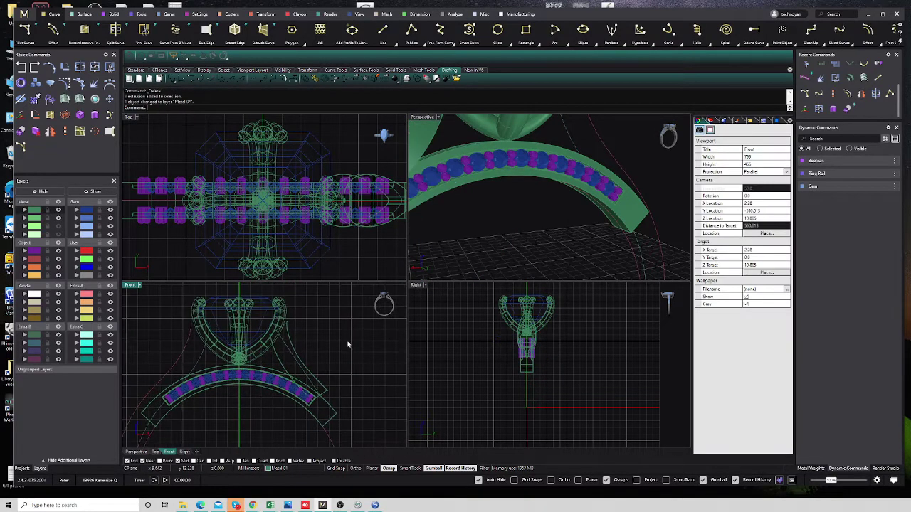
right_drag(521, 206, 628, 186)
right_drag(338, 383, 286, 344)
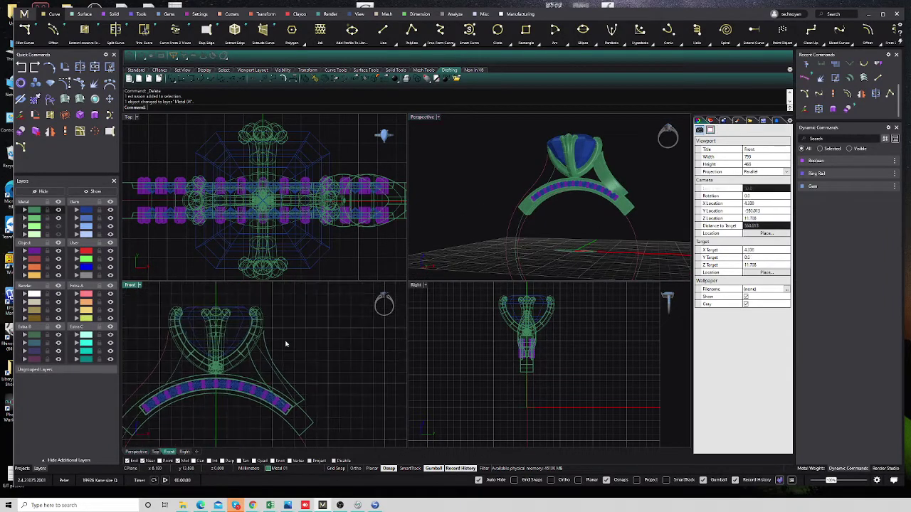
scroll(298, 363, up, 2)
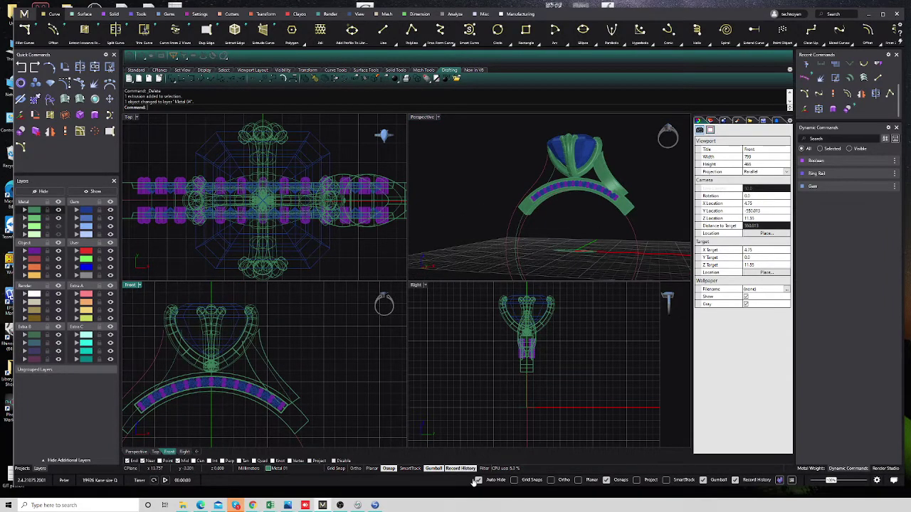
click(358, 505)
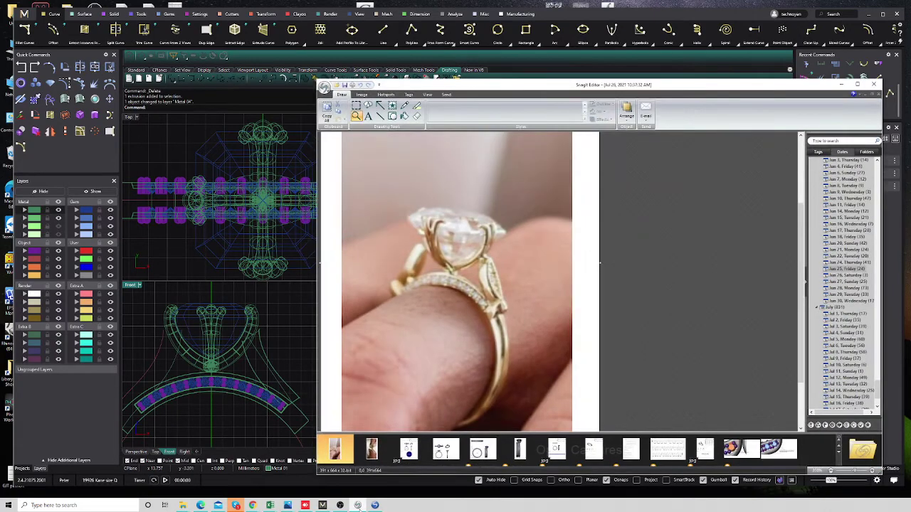
click(358, 506)
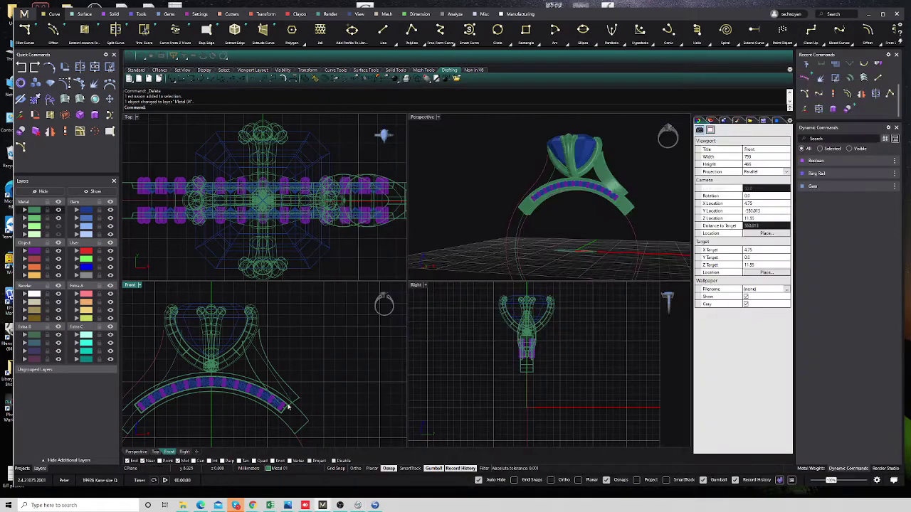
Rotate the right shoulder piece about the ring's centre in the Front view
click(266, 347)
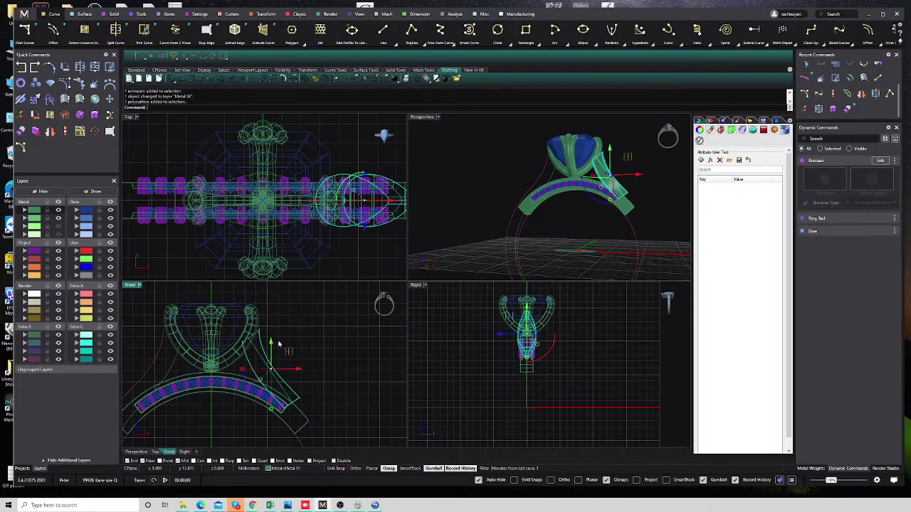
scroll(279, 344, up, 2)
scroll(271, 355, up, 1)
click(65, 67)
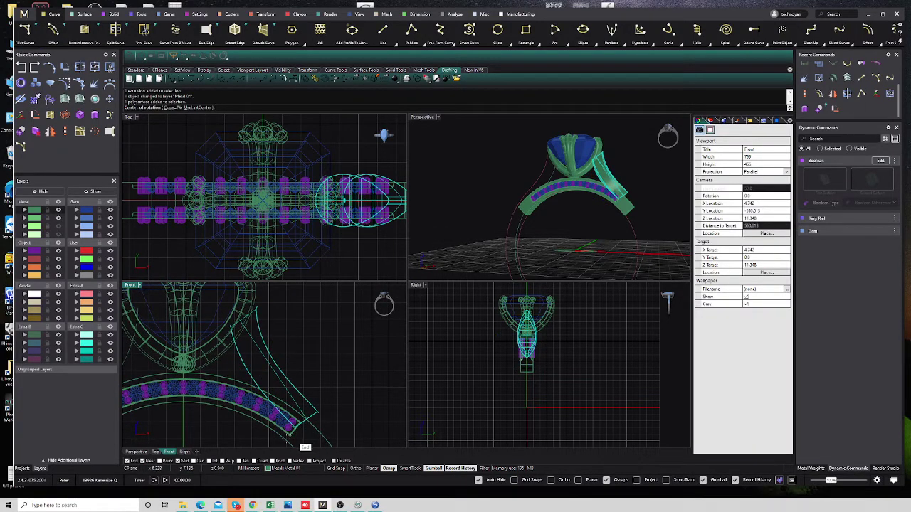
click(264, 443)
click(313, 413)
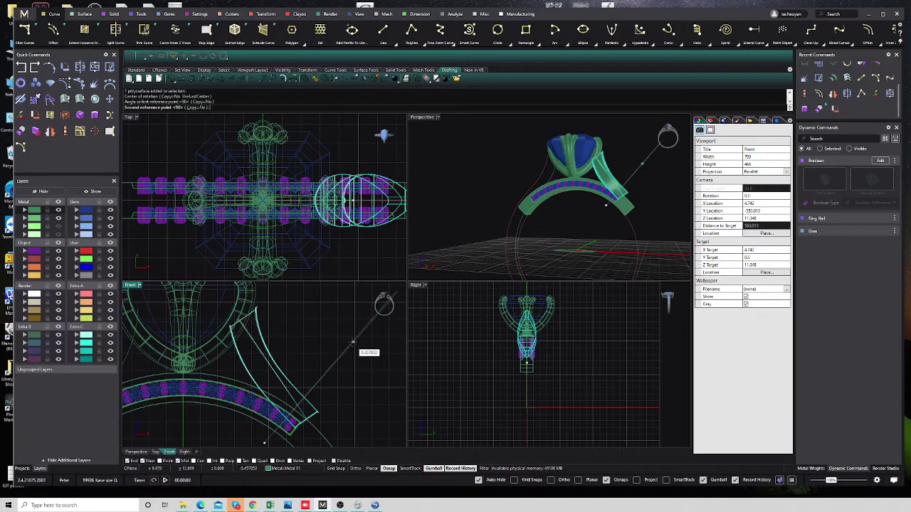
click(377, 313)
Orbit the Perspective view to inspect the rotated piece along the shank
right_drag(584, 224, 508, 261)
scroll(553, 220, up, 3)
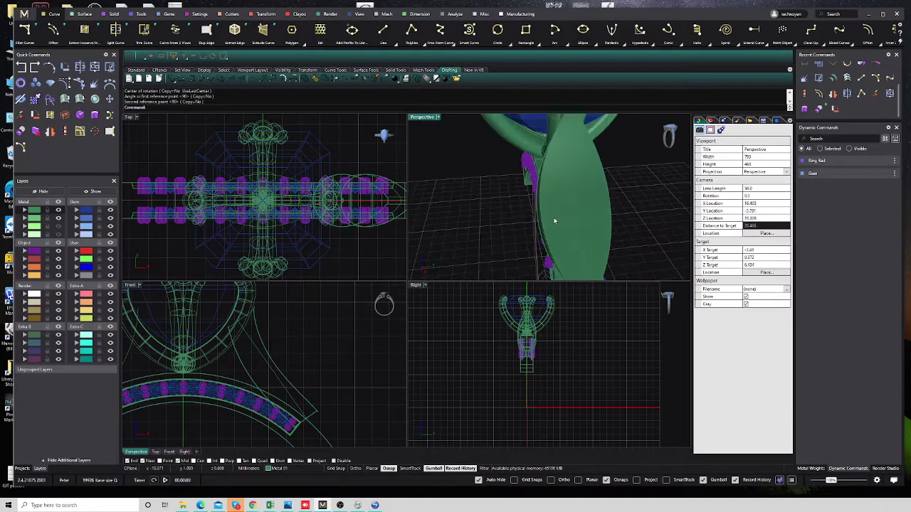
scroll(533, 217, up, 2)
scroll(516, 208, down, 5)
mouse_move(516, 207)
right_down()
mouse_move(546, 211)
mouse_move(552, 196)
right_up()
right_drag(303, 385, 292, 385)
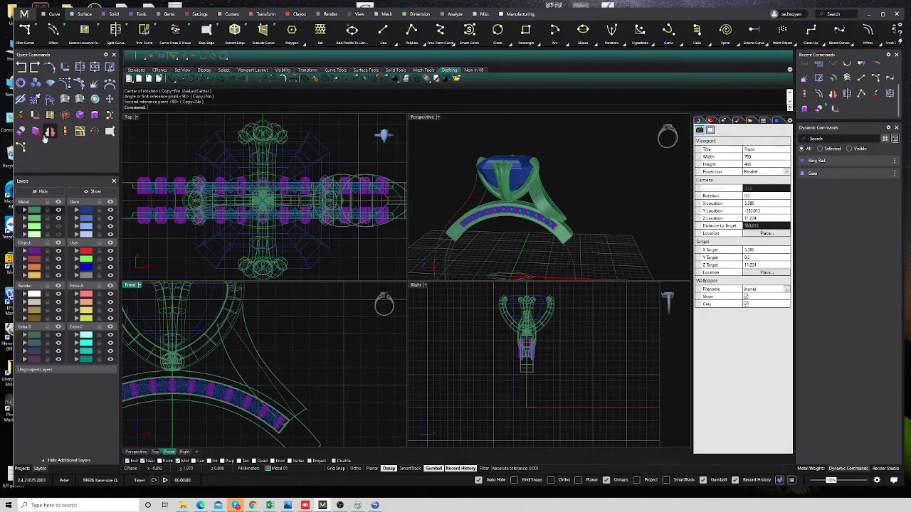
Maximize Perspective and copy the marquise piece's outline edges as curves
right_drag(563, 146, 499, 143)
double_click(422, 117)
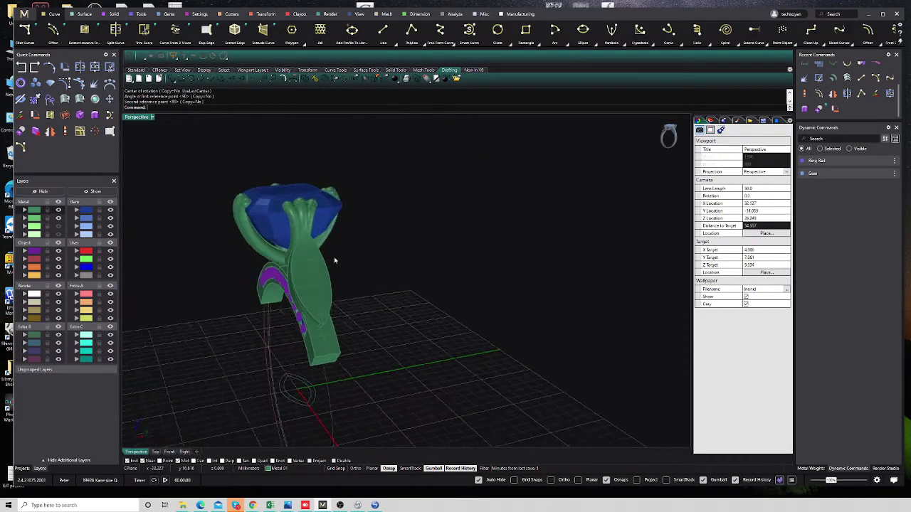
scroll(336, 274, up, 5)
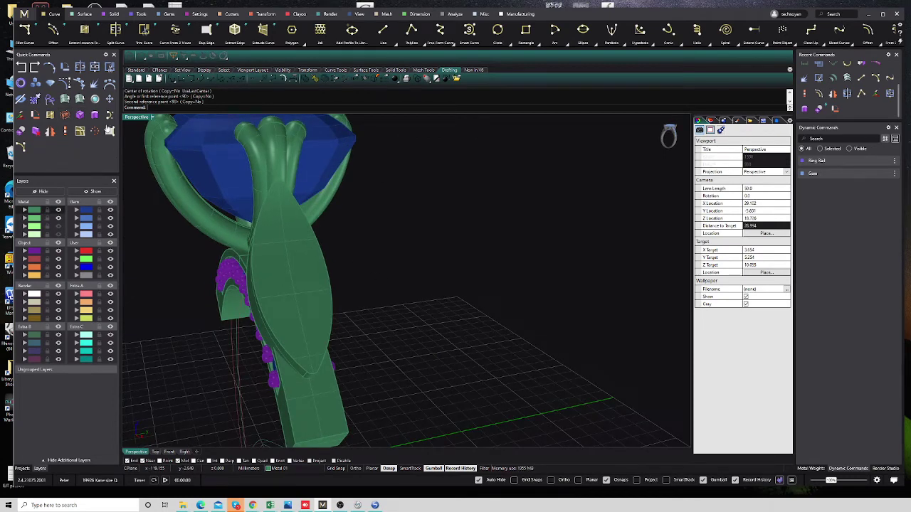
click(109, 131)
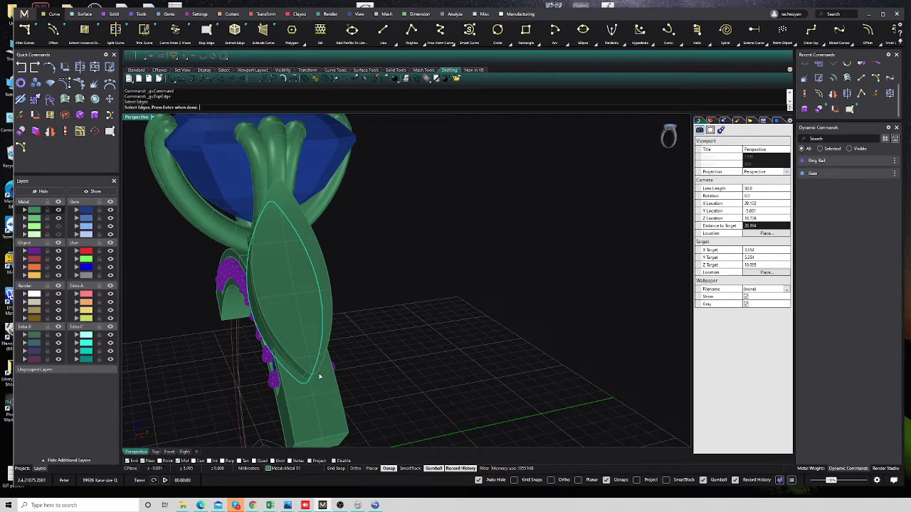
click(304, 370)
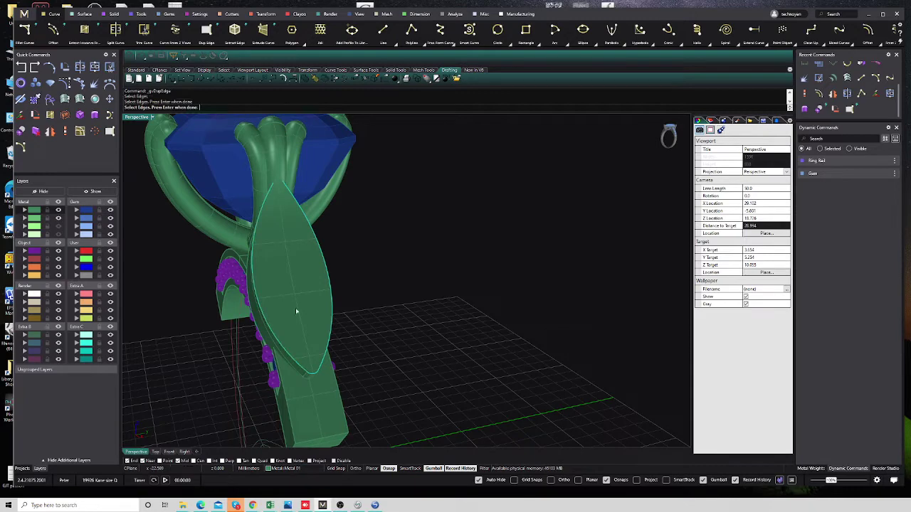
scroll(282, 185, up, 5)
key(Return)
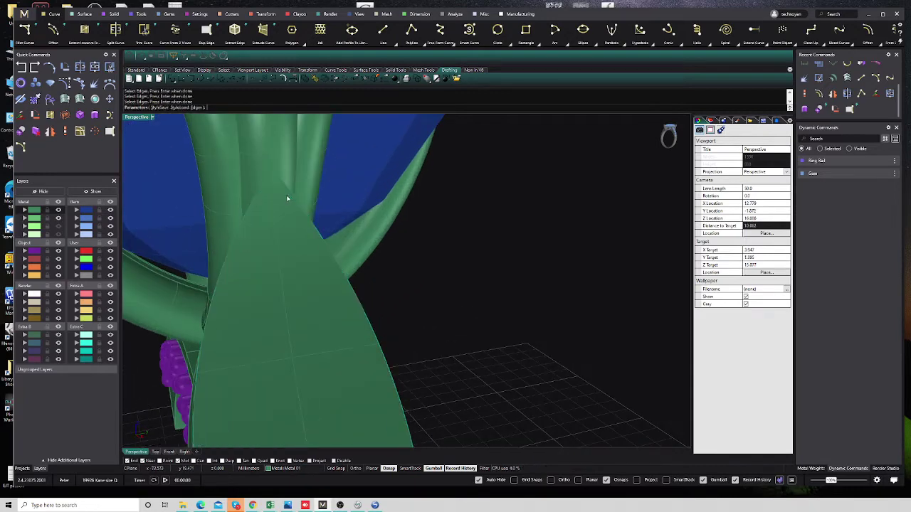
scroll(286, 199, down, 3)
scroll(286, 199, down, 2)
key(Return)
scroll(287, 201, down, 3)
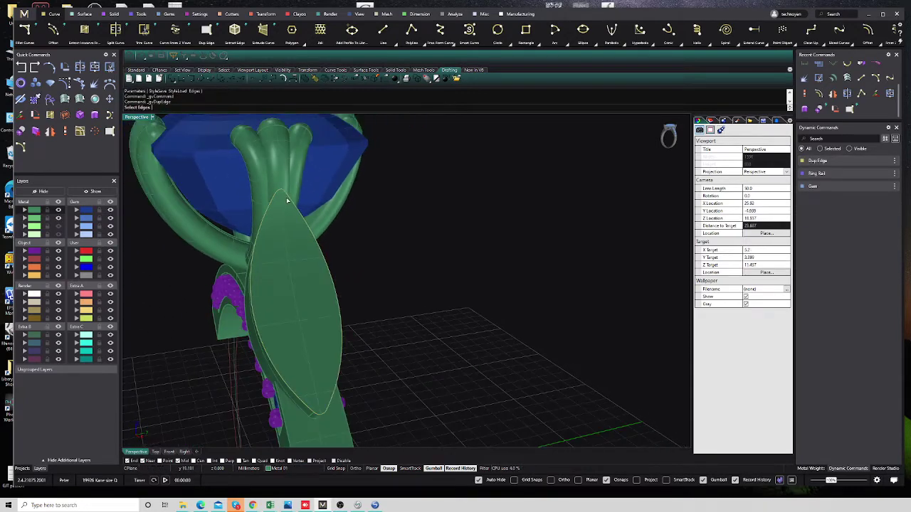
click(328, 263)
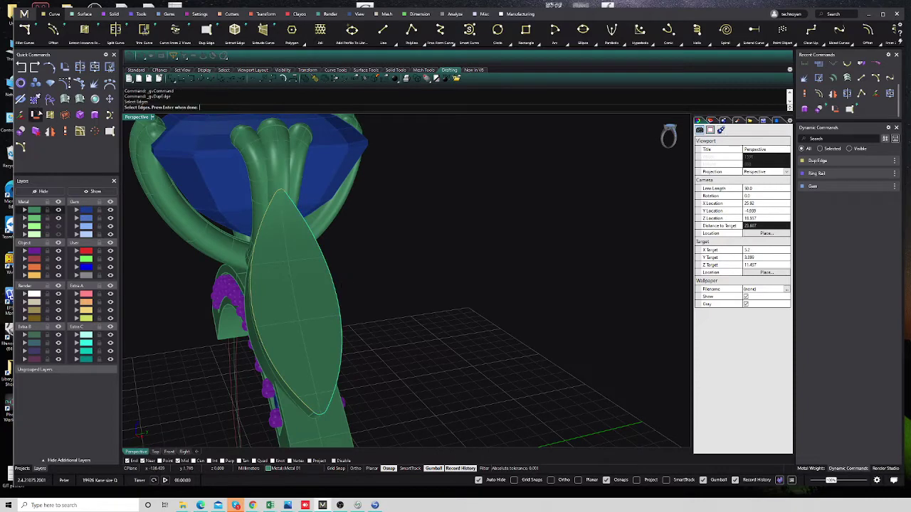
key(Return)
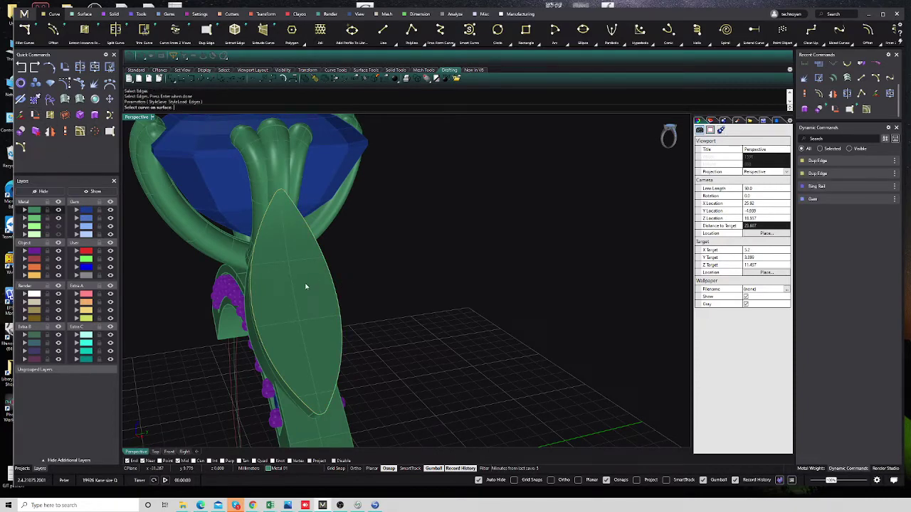
Offset the copied outline 0.4 inward along the marquise surface
click(329, 290)
click(356, 302)
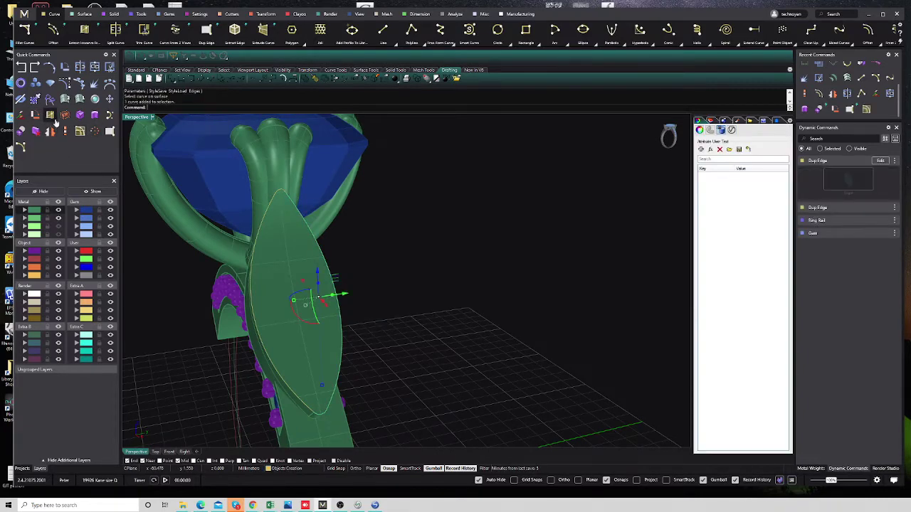
click(81, 132)
click(302, 242)
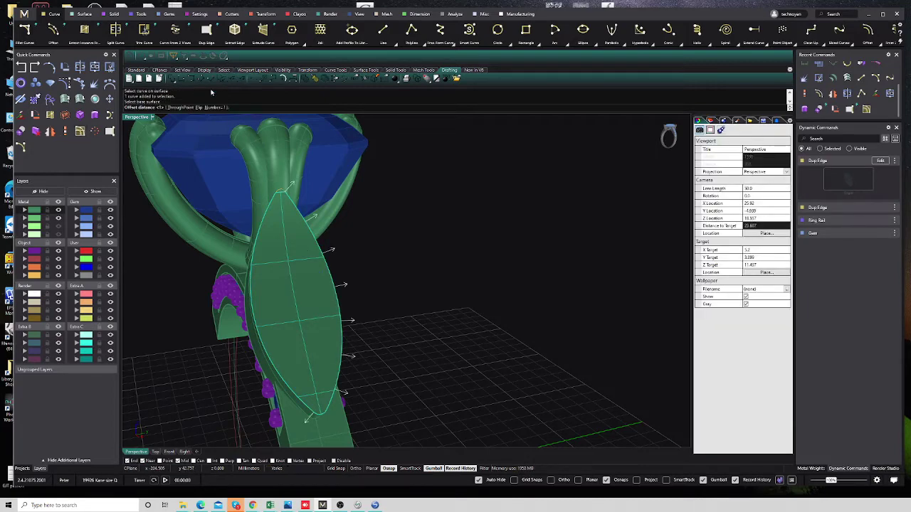
click(200, 108)
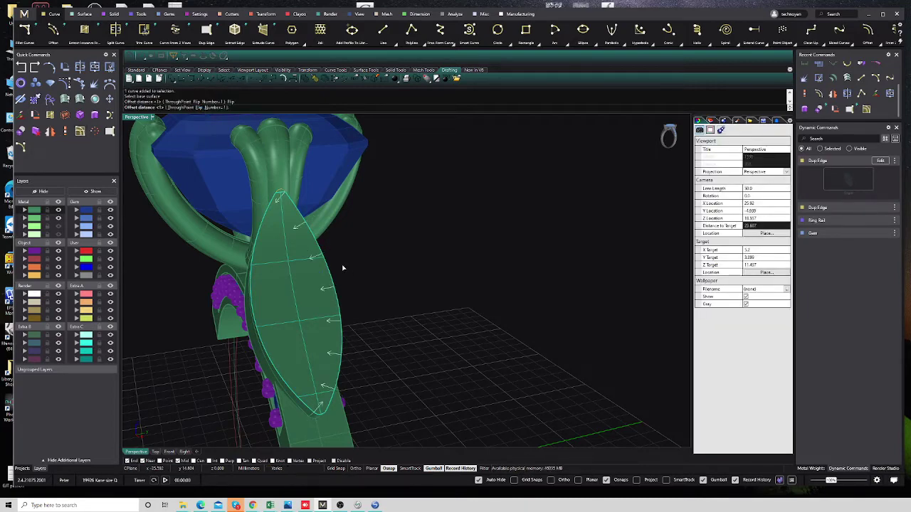
text(0.4)
key(Return)
click(396, 285)
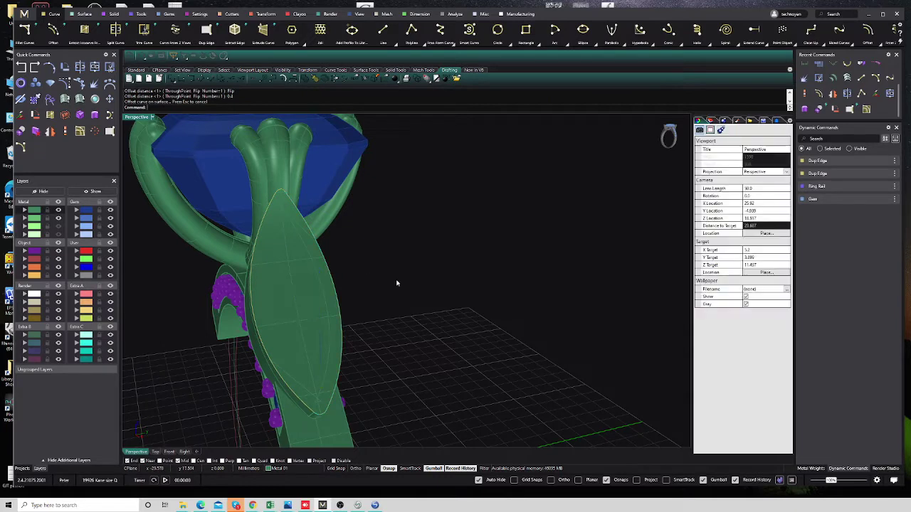
click(258, 334)
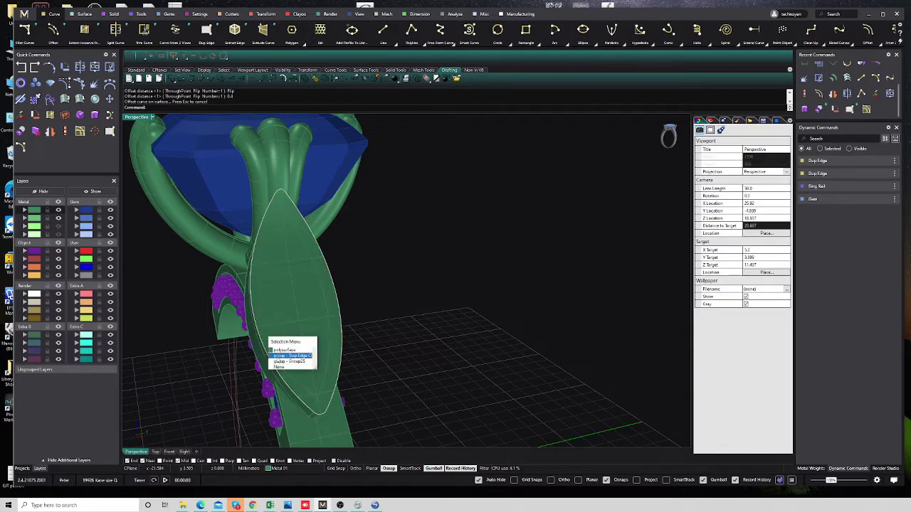
click(278, 358)
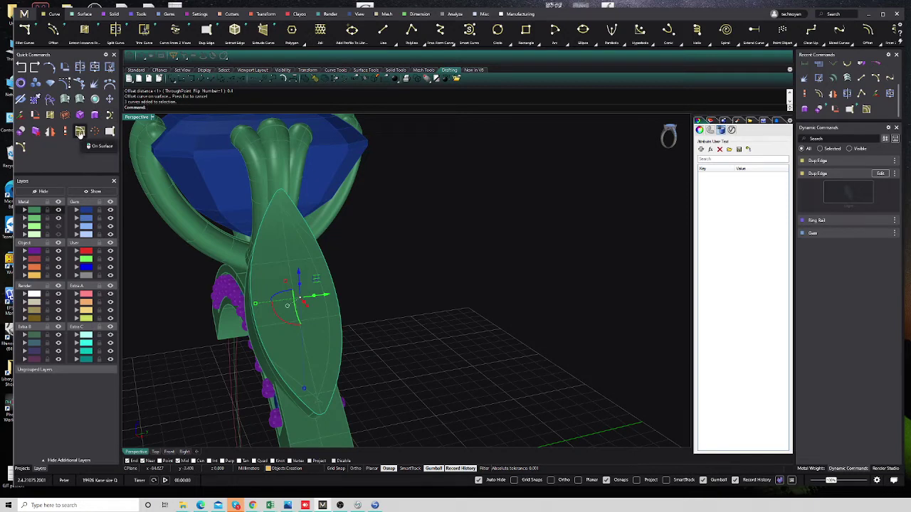
Offset the marquise leaf edge along its surface and select the resulting curve
click(79, 132)
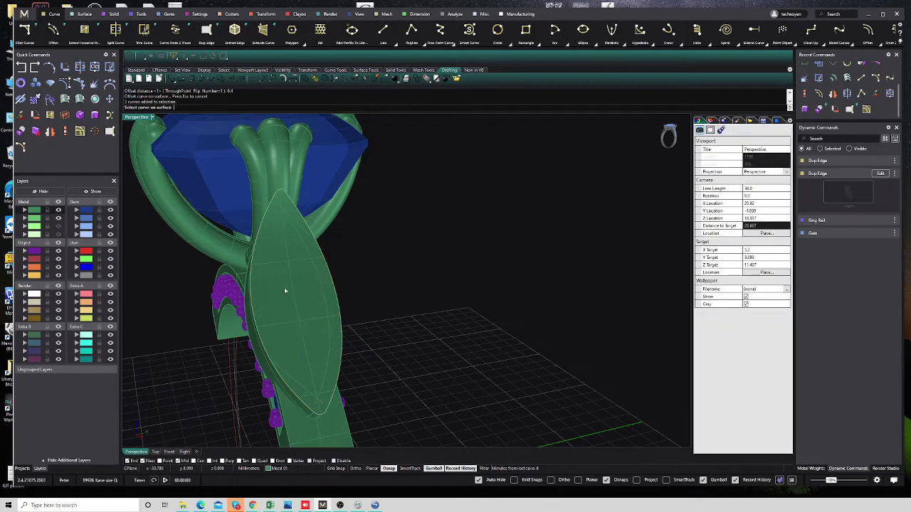
click(258, 325)
click(267, 326)
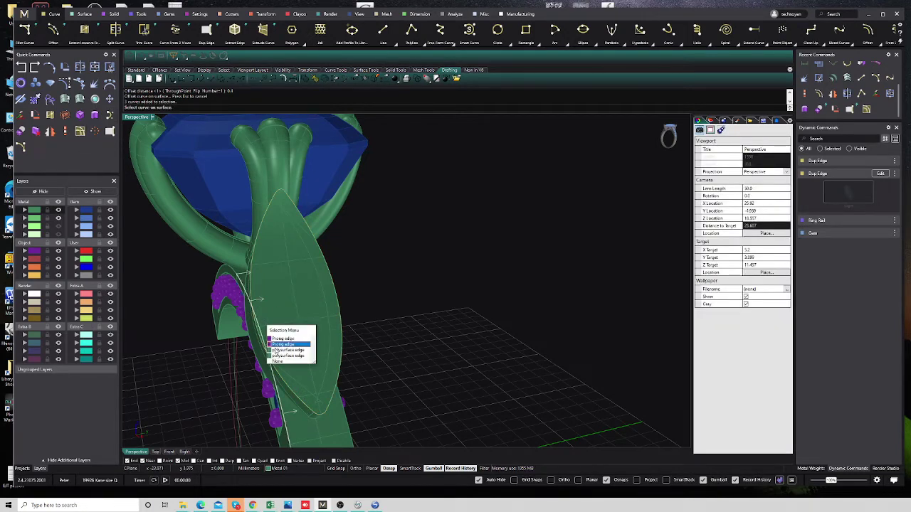
click(276, 349)
key(Return)
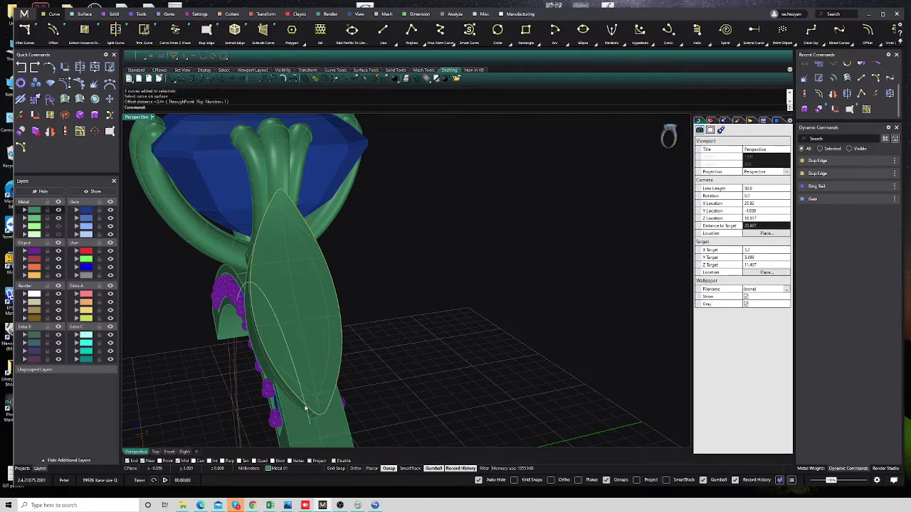
click(306, 409)
click(329, 431)
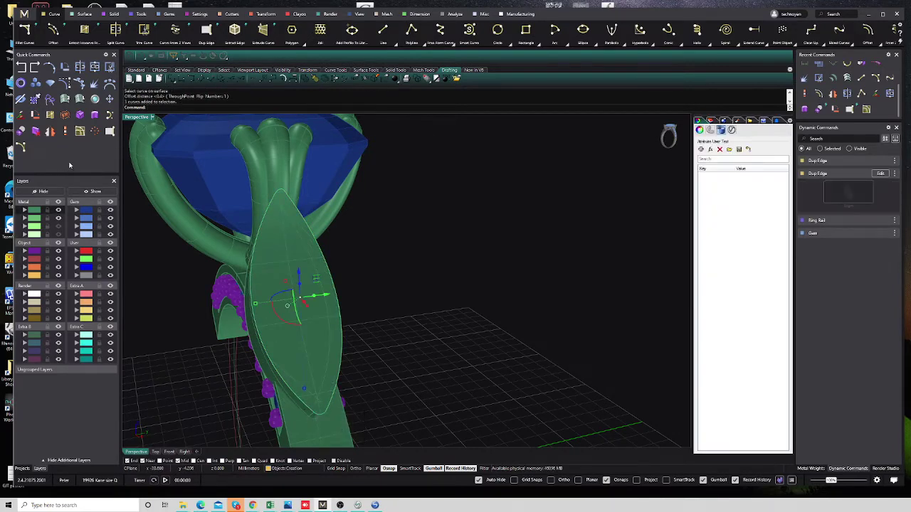
Retry the surface offset, then select the copied edge near the band's lower end
click(81, 133)
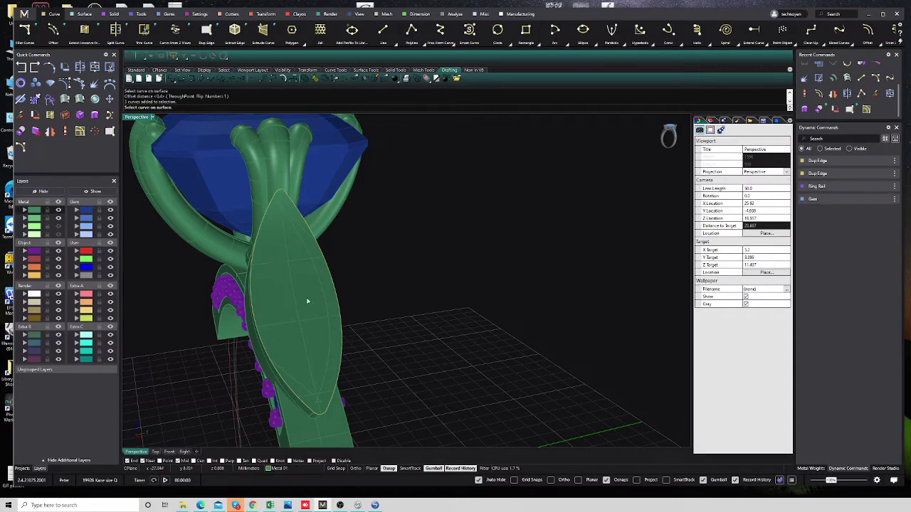
right_drag(309, 301, 300, 378)
click(289, 266)
key(Escape)
click(326, 411)
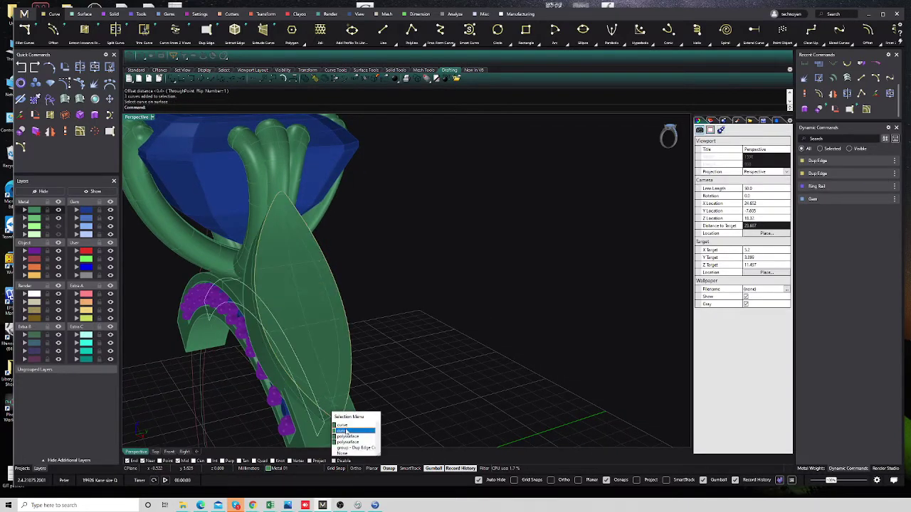
click(353, 447)
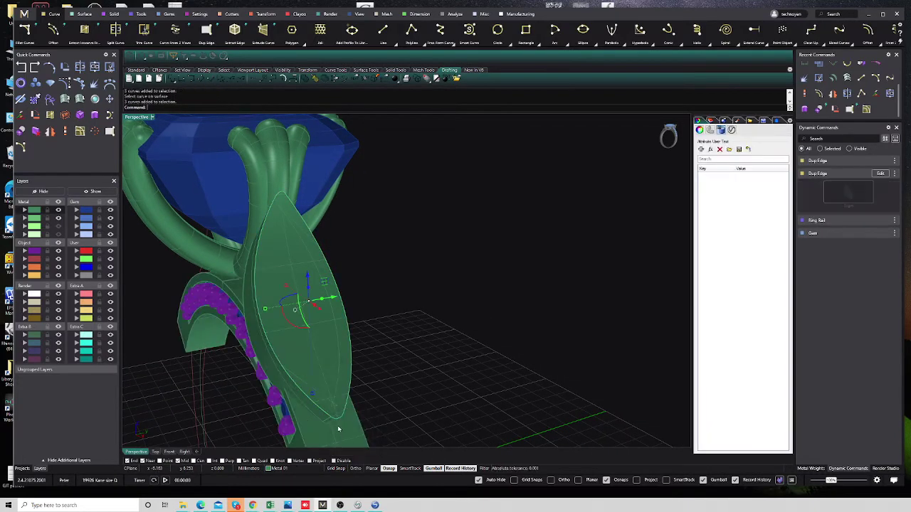
Offset that edge along the marquise piece and select the new inset curve
click(80, 133)
right_drag(281, 279, 277, 289)
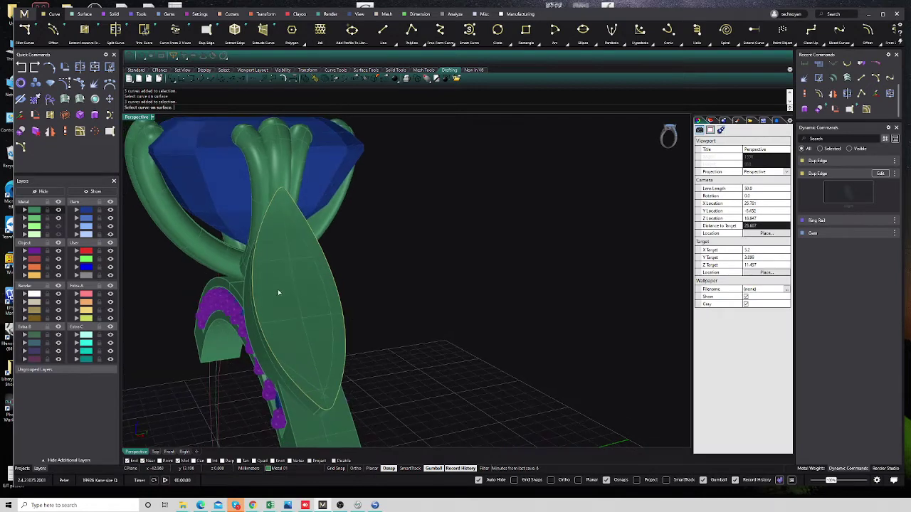
click(278, 289)
key(Escape)
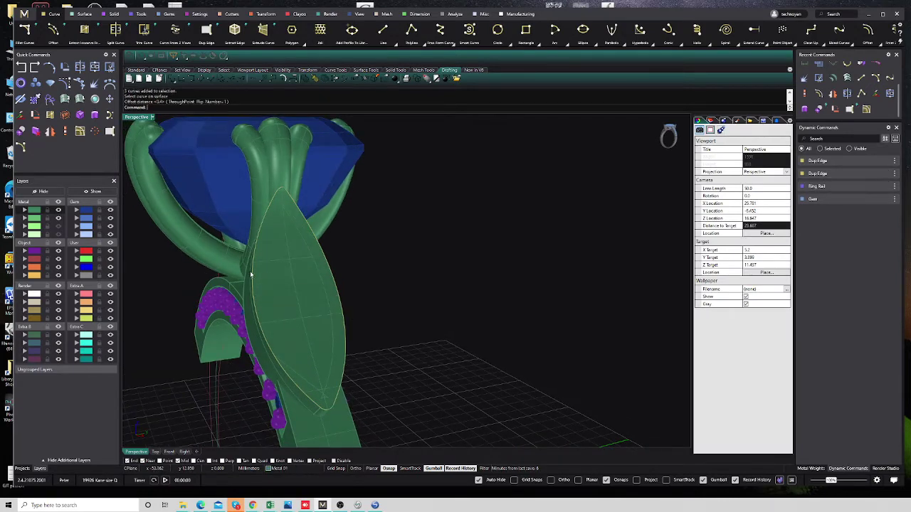
click(263, 285)
click(276, 291)
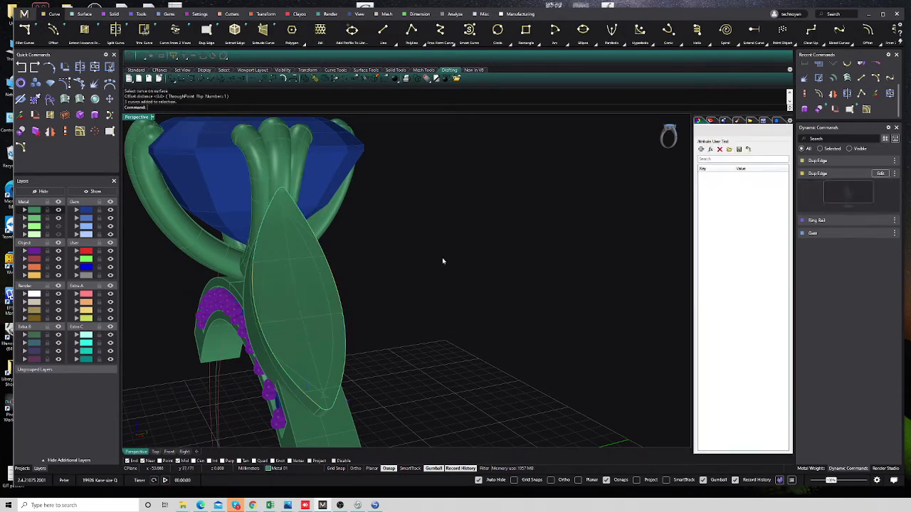
click(346, 332)
click(363, 343)
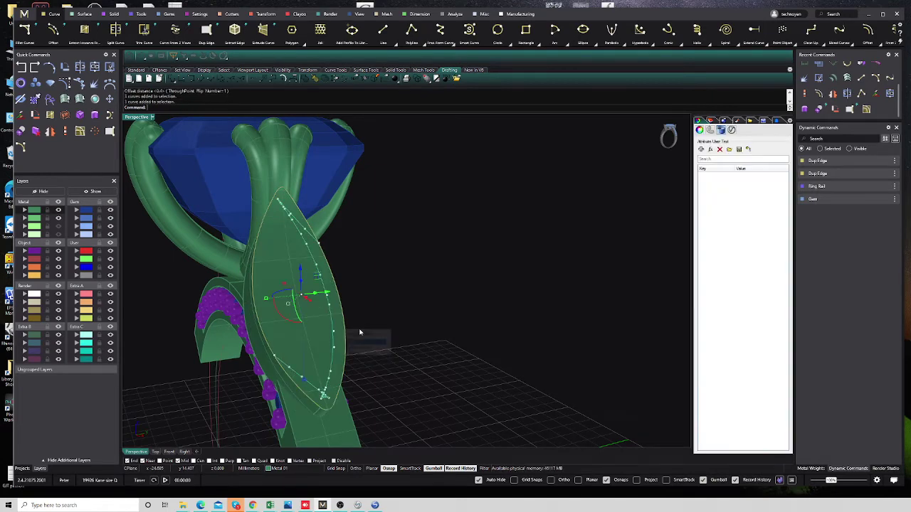
In the four-view layout, move the inset curve to layer User 01
double_click(134, 118)
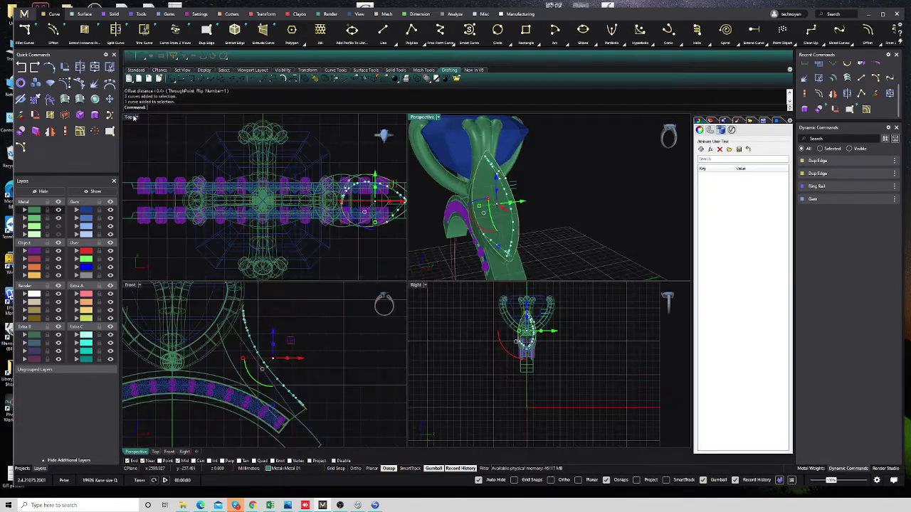
scroll(360, 216, down, 3)
click(77, 252)
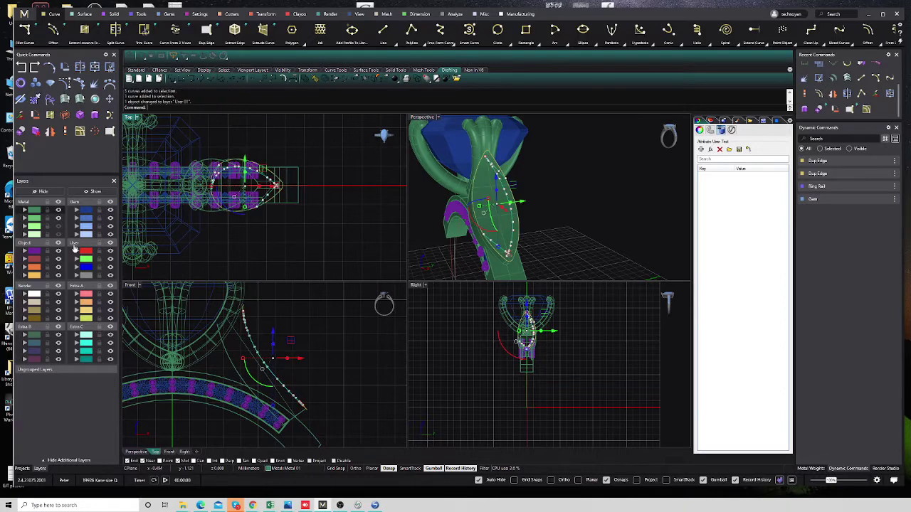
Mirror the inset curve from 0,0 along the X axis
click(49, 132)
text(0,0)
key(Return)
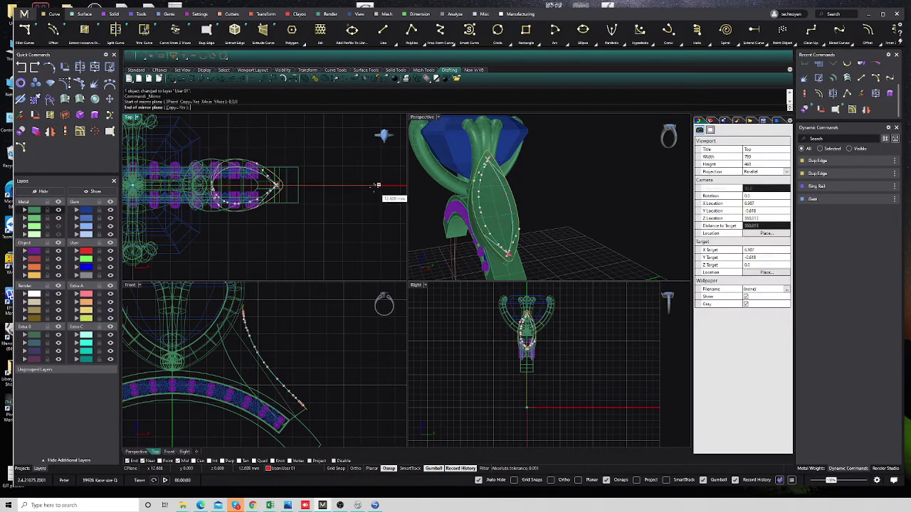
click(321, 188)
Switch the Top viewport to shaded display
right_click(141, 113)
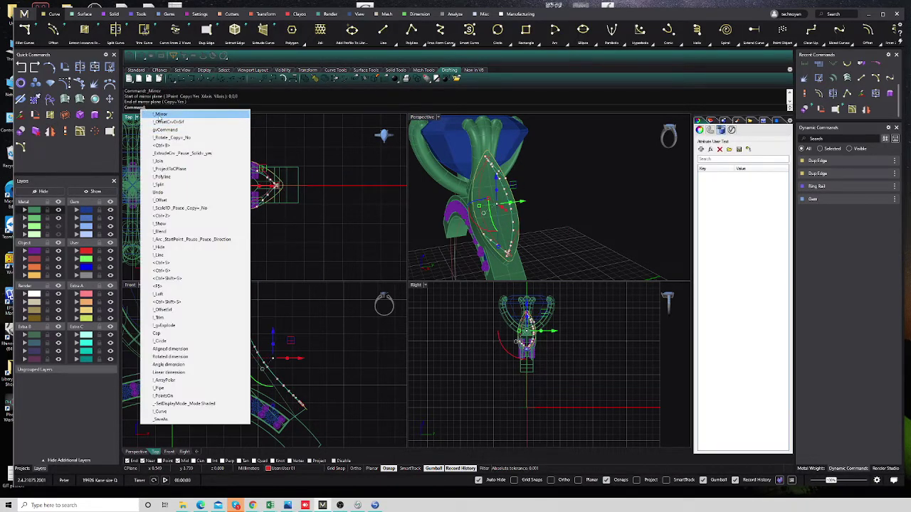
click(130, 117)
click(142, 143)
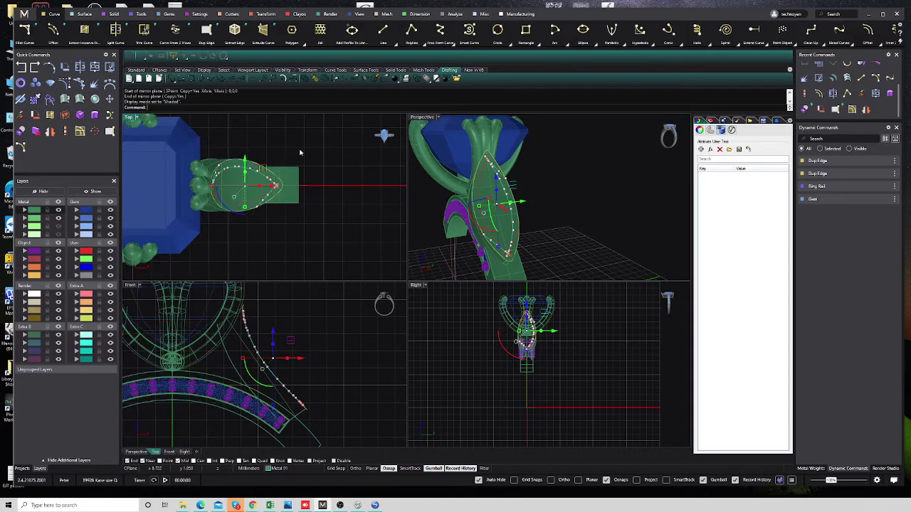
key(Escape)
Select both inset curves, maximize Perspective, and make Metal 02 the current layer
scroll(266, 174, up, 3)
click(273, 178)
click(288, 192)
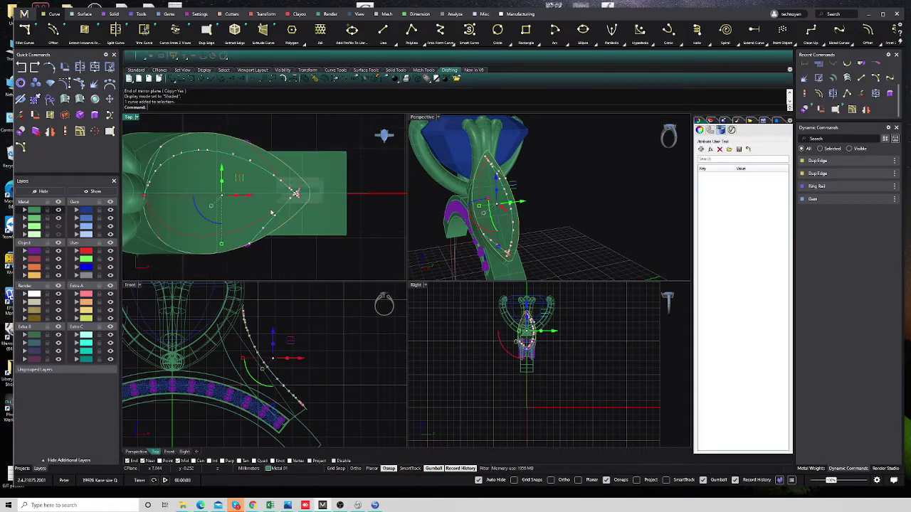
click(277, 222)
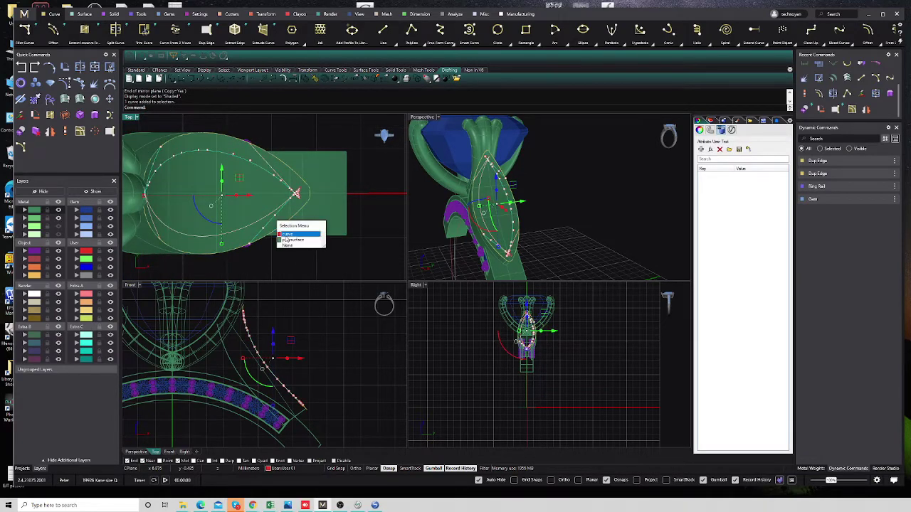
click(288, 234)
scroll(474, 164, up, 3)
scroll(474, 164, up, 2)
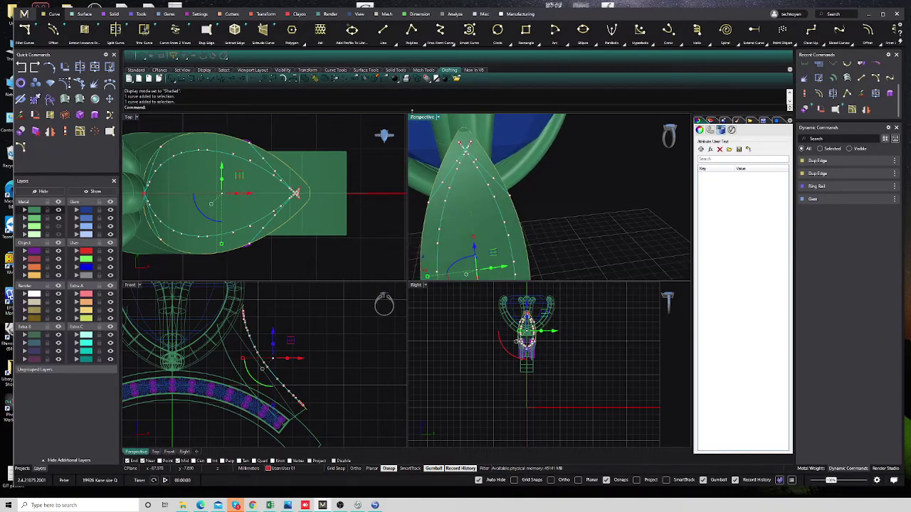
double_click(416, 120)
click(32, 220)
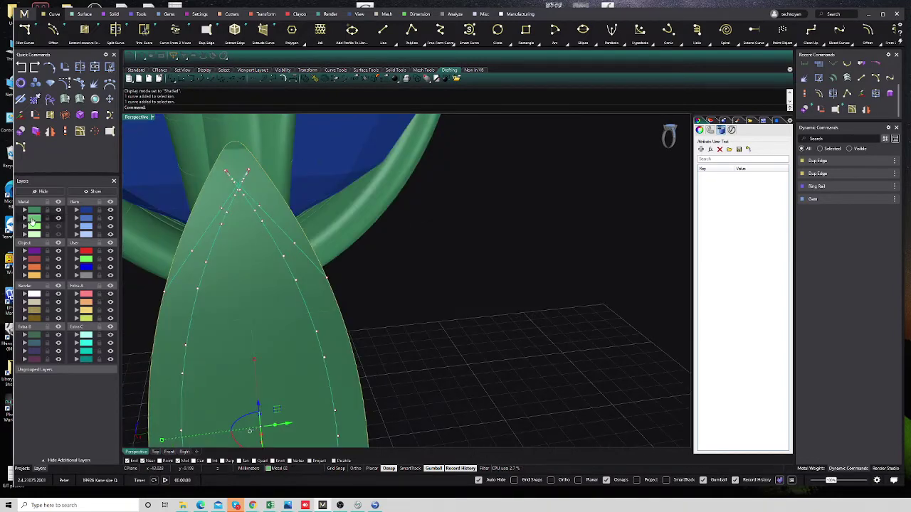
Trim the crossing inset-curve ends at the first marquise tip
click(110, 67)
scroll(229, 200, up, 3)
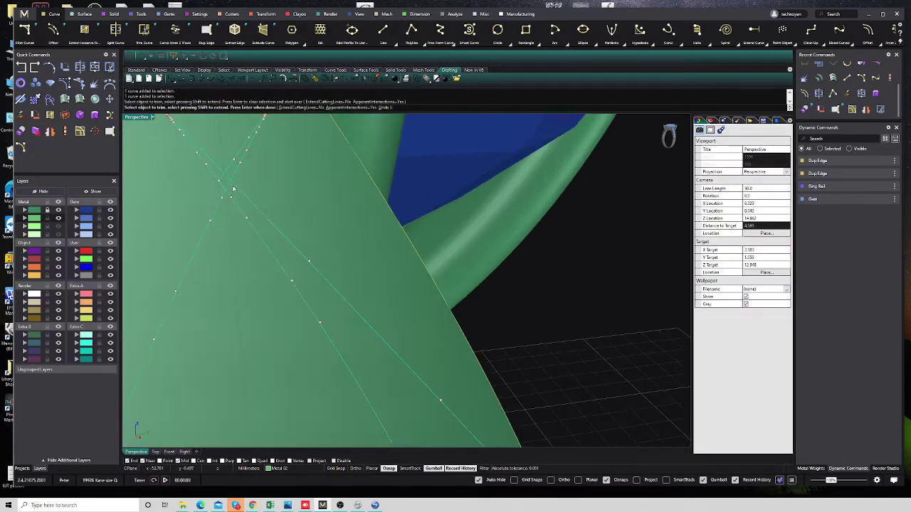
click(232, 189)
click(233, 188)
scroll(239, 189, down, 3)
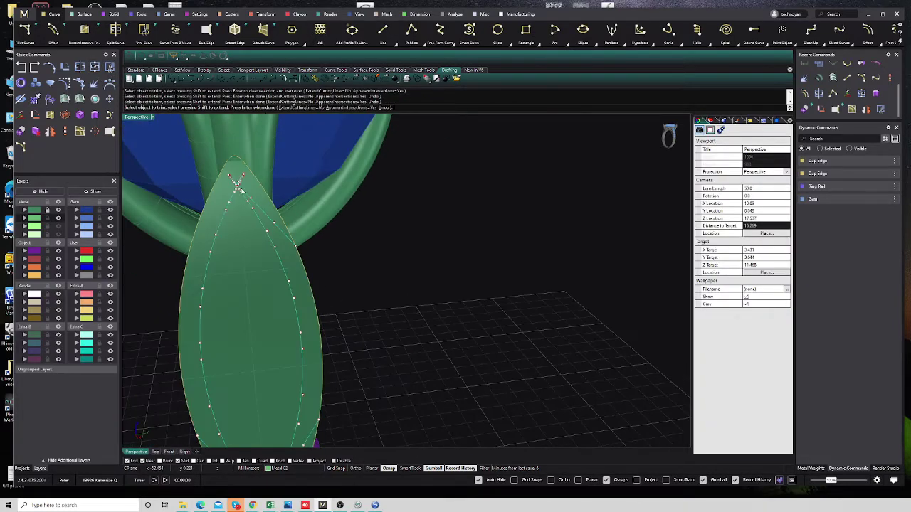
scroll(240, 188, down, 2)
scroll(260, 371, up, 3)
scroll(261, 371, up, 2)
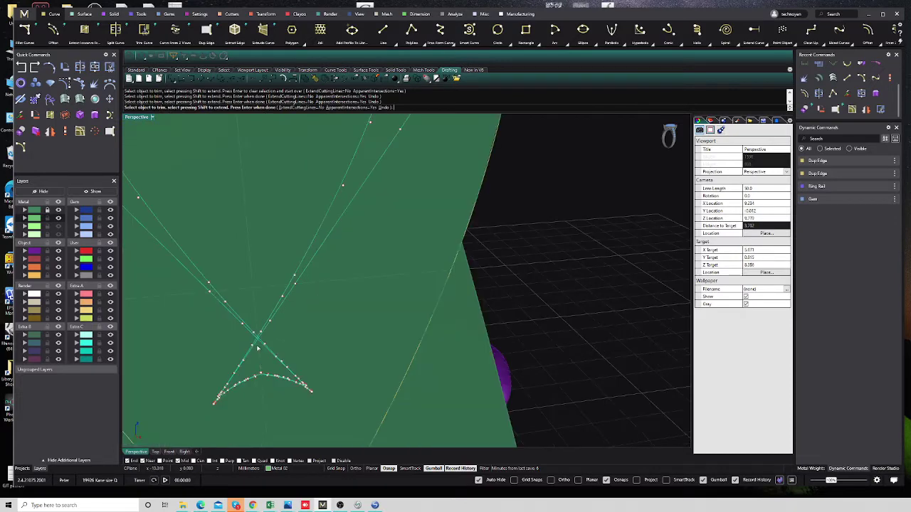
scroll(259, 342, up, 3)
scroll(259, 328, down, 2)
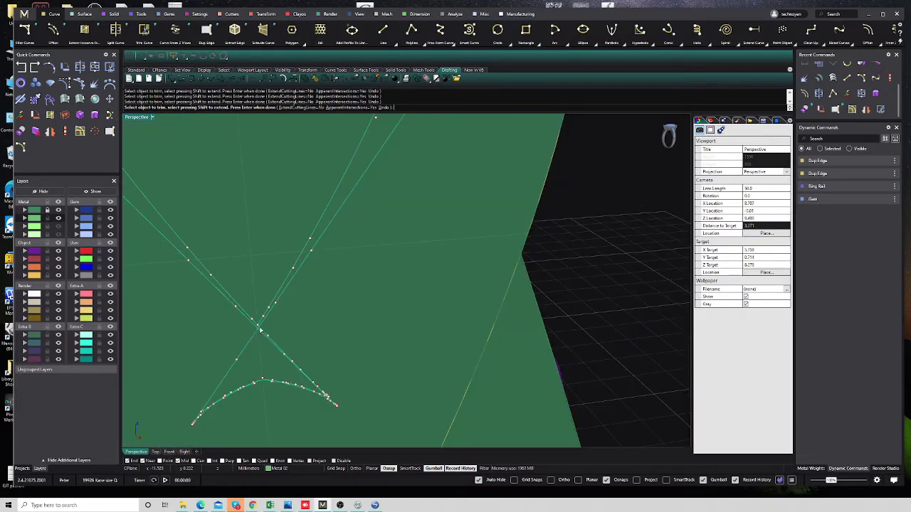
scroll(260, 330, up, 3)
scroll(261, 326, down, 3)
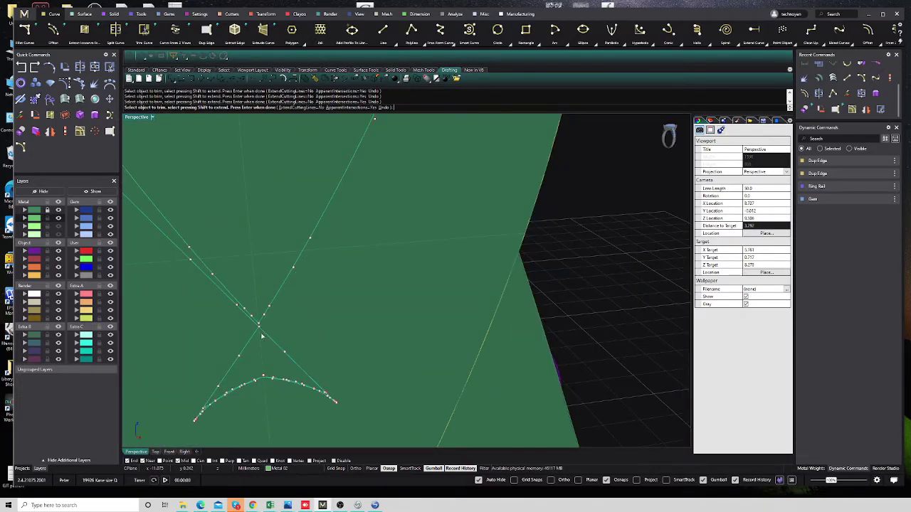
Trim the remaining overshooting curve segments at the other tip and finish trimming
click(254, 323)
click(261, 336)
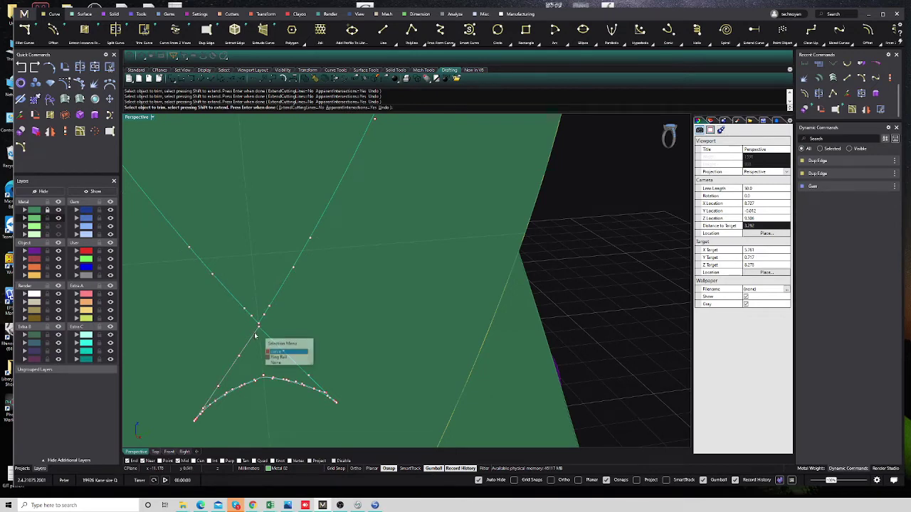
click(270, 352)
scroll(269, 349, down, 4)
scroll(265, 356, down, 2)
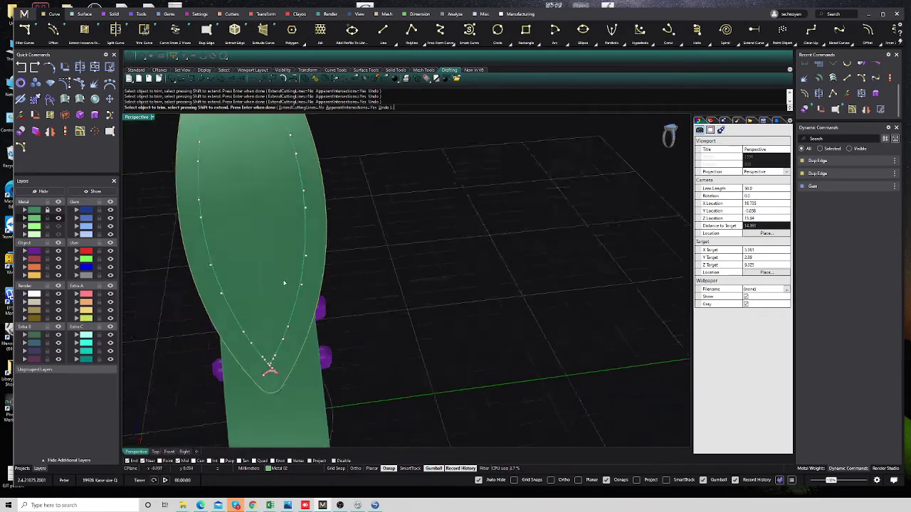
shift+right_drag(257, 265, 257, 306)
key(Return)
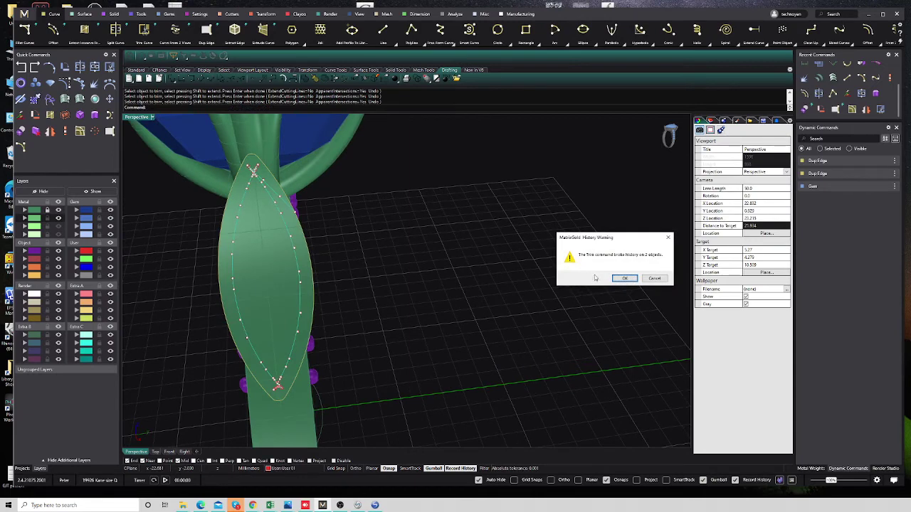
Accept the History Warning and delete the leftover curve fragments
click(623, 279)
click(282, 195)
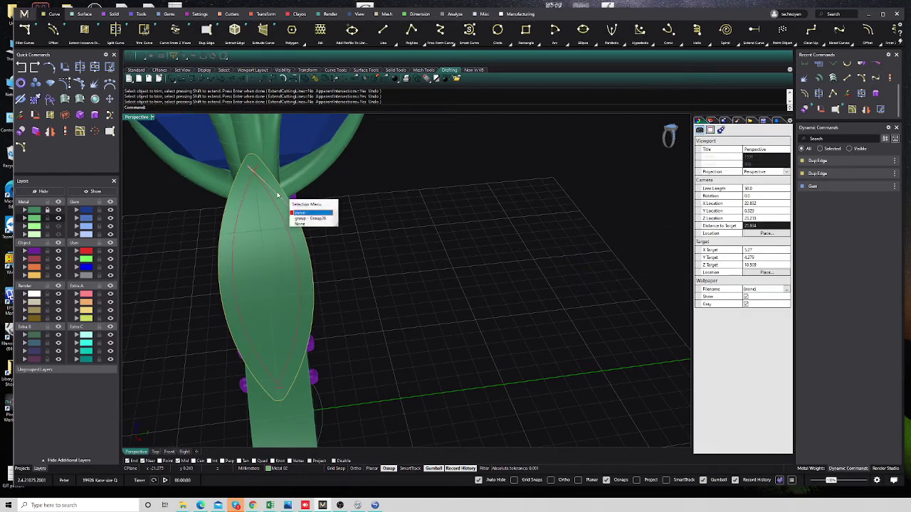
click(303, 211)
key(Delete)
scroll(256, 171, up, 3)
click(250, 165)
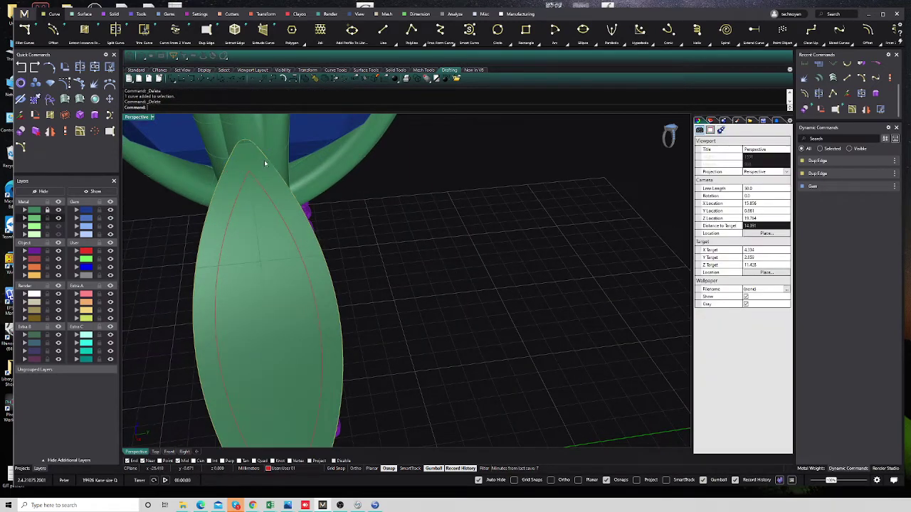
Join the two trimmed inset curve halves into one closed inner outline
right_drag(250, 165, 280, 344)
key(Escape)
click(280, 345)
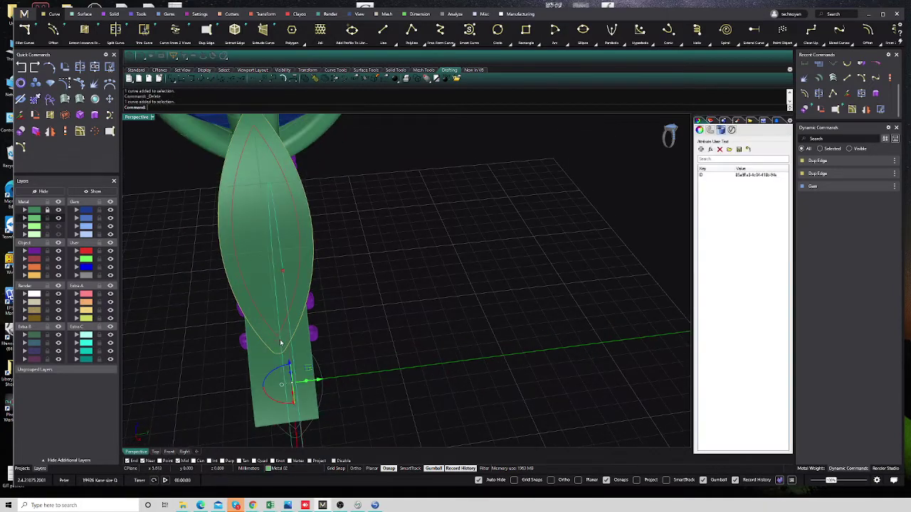
click(199, 366)
scroll(196, 367, down, 3)
drag(204, 406, 301, 132)
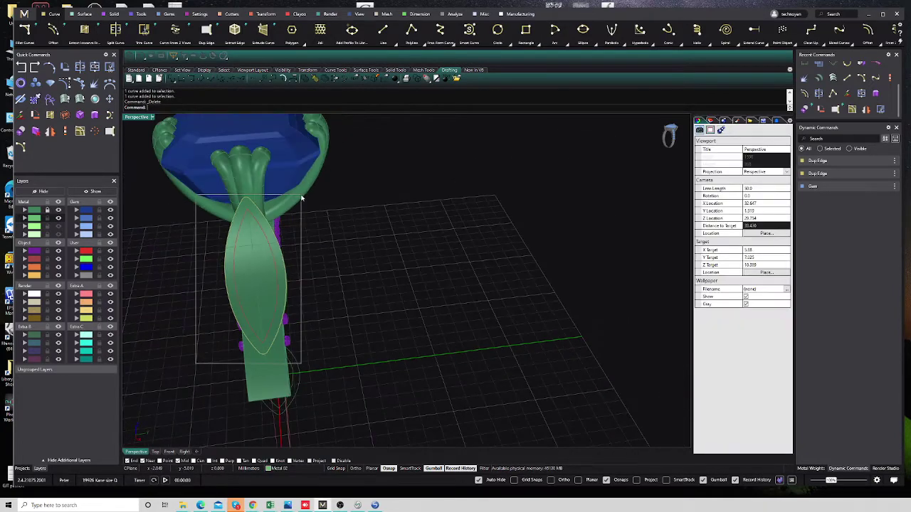
key(Escape)
click(87, 268)
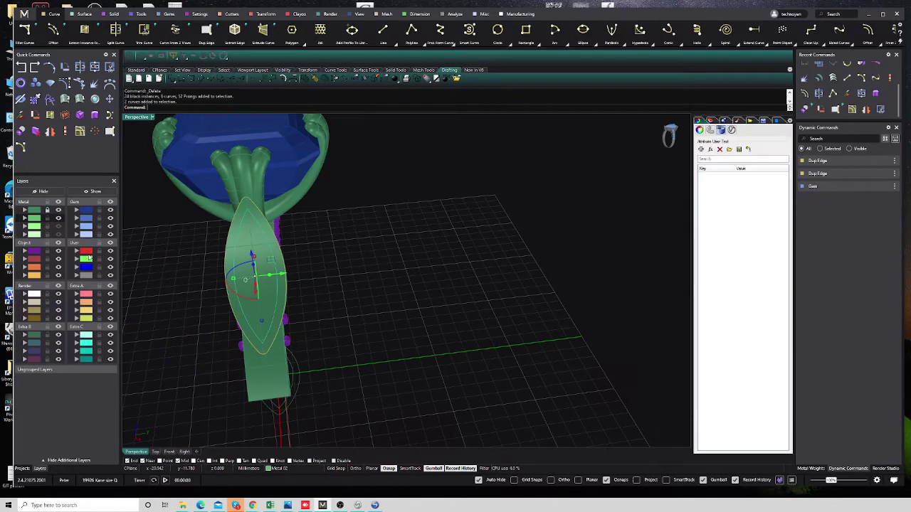
click(95, 67)
click(360, 231)
click(248, 297)
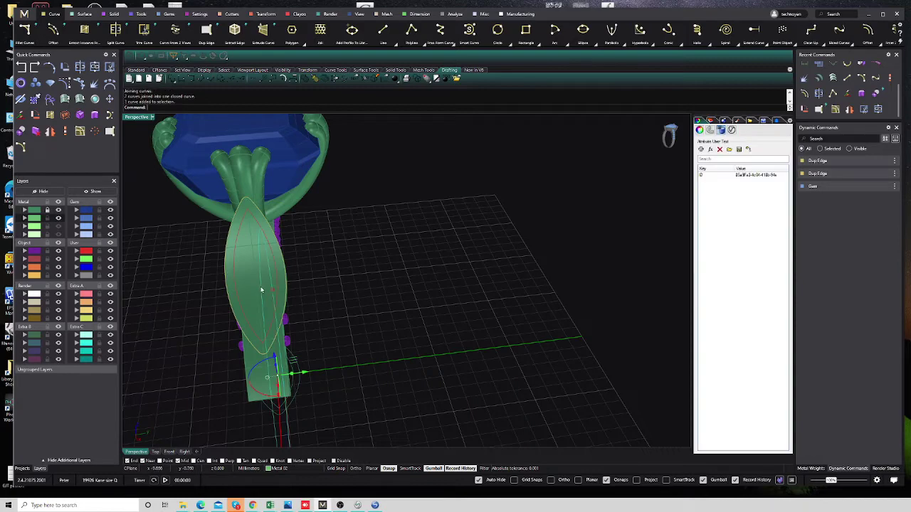
click(346, 260)
Select the marquise polysurface, restore the four-viewport layout and begin Mirror
mouse_move(346, 261)
right_down()
mouse_move(269, 273)
mouse_move(70, 242)
right_up()
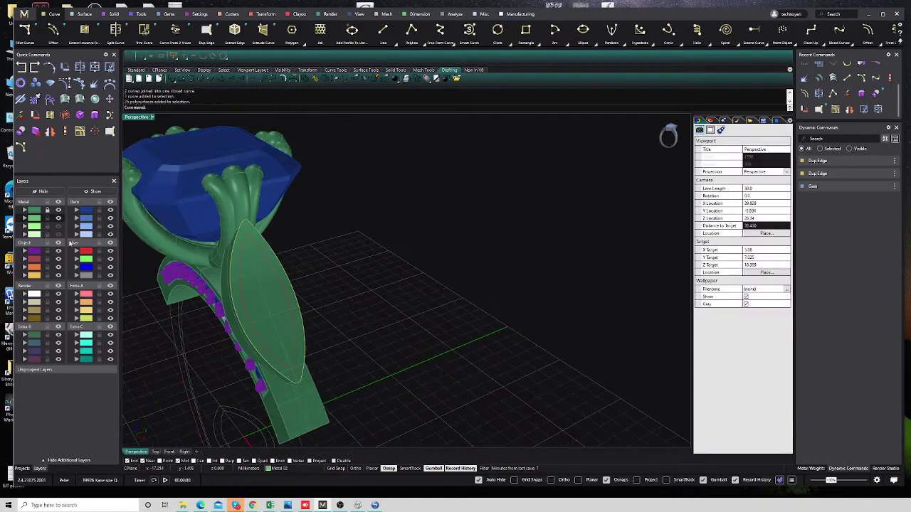
mouse_move(281, 307)
right_down()
mouse_move(240, 285)
mouse_move(284, 290)
right_up()
click(275, 294)
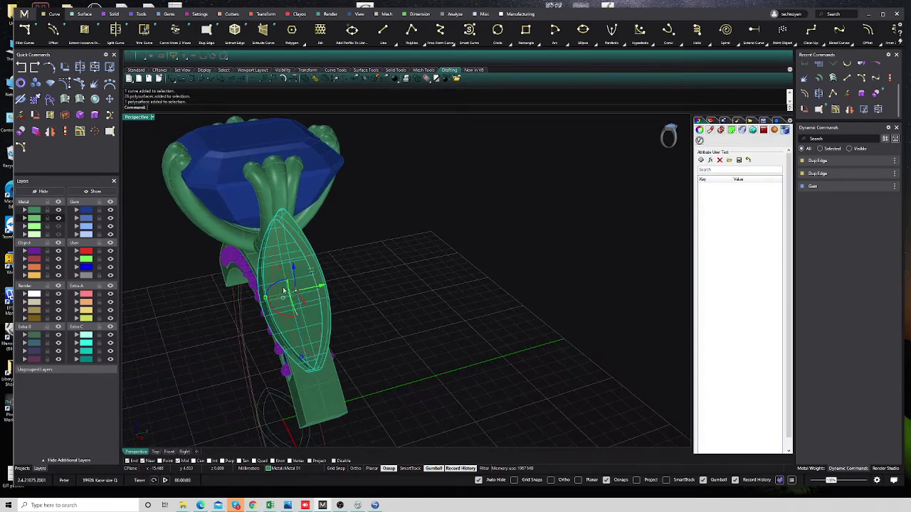
click(110, 114)
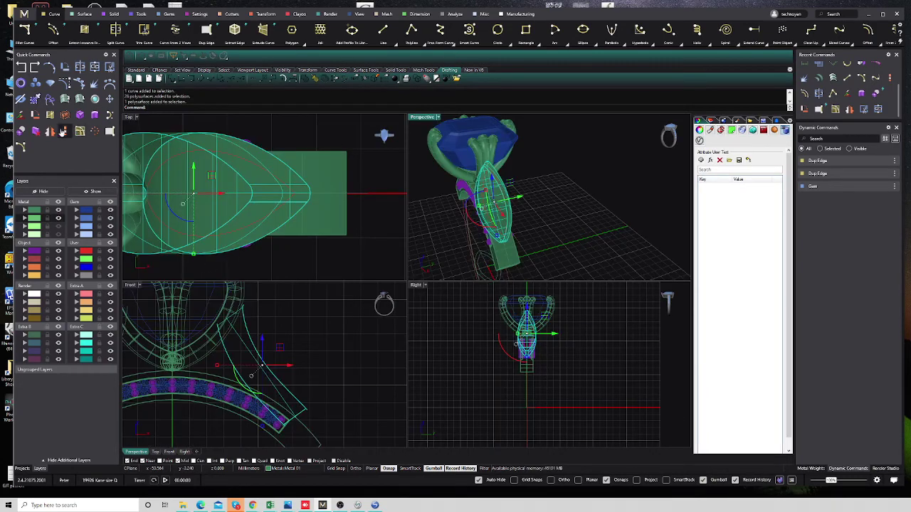
click(50, 131)
scroll(319, 317, down, 2)
Mirror the shoulder piece across the plane and put the copy on layer Metal 04
click(301, 416)
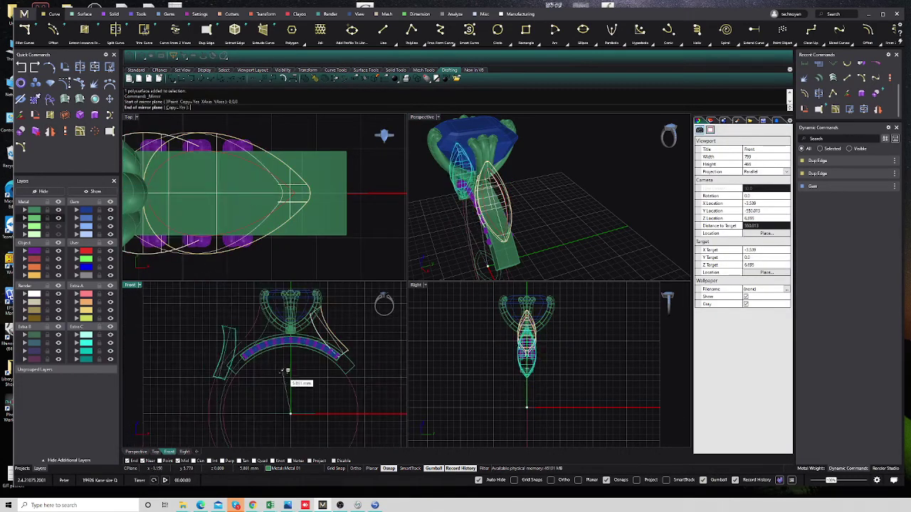
click(301, 380)
click(254, 343)
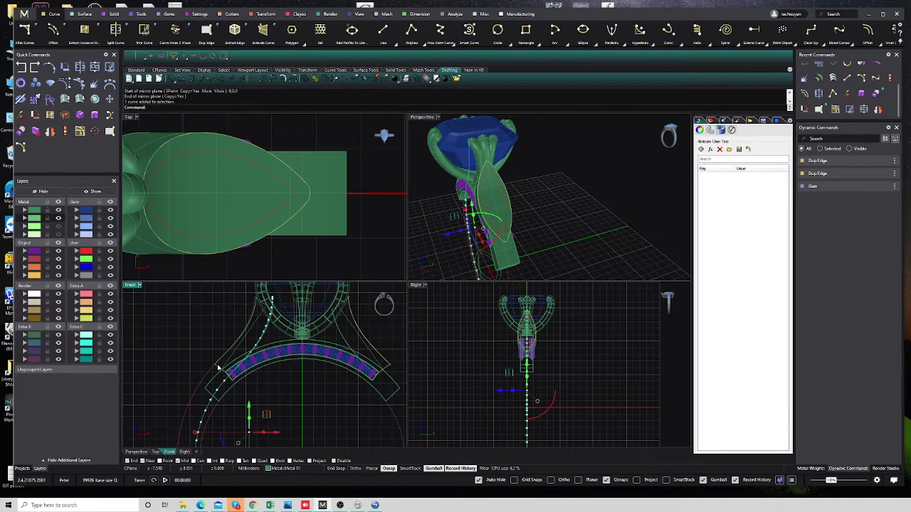
click(219, 364)
click(21, 239)
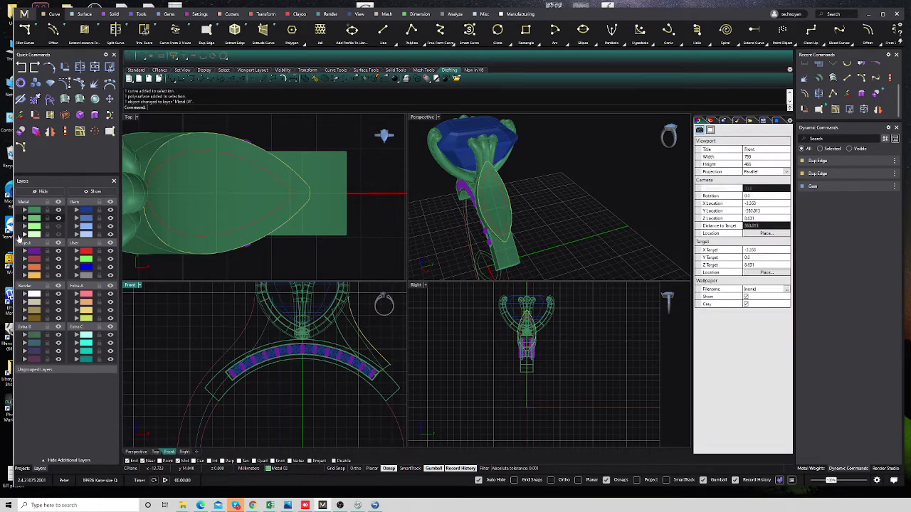
In a maximized Perspective view, move the marquise leaf polysurface onto layer Extra 03
click(415, 196)
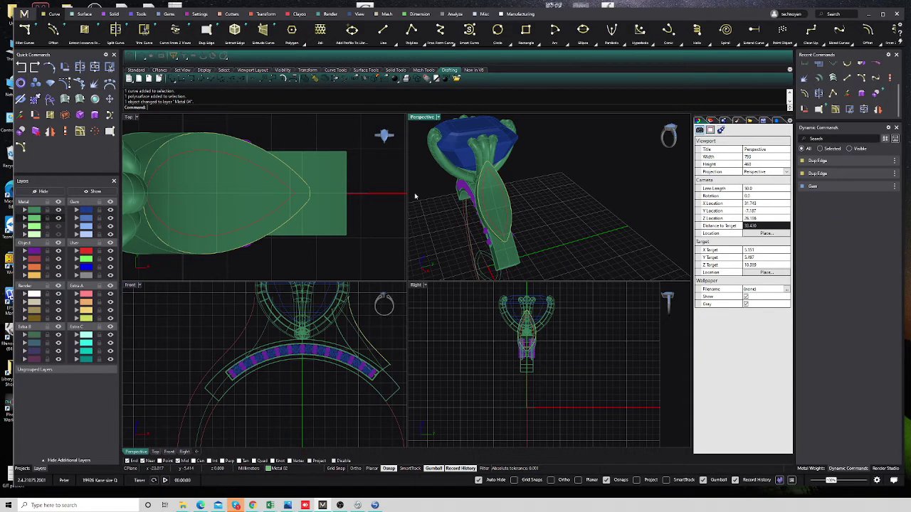
double_click(432, 118)
right_drag(427, 122, 352, 223)
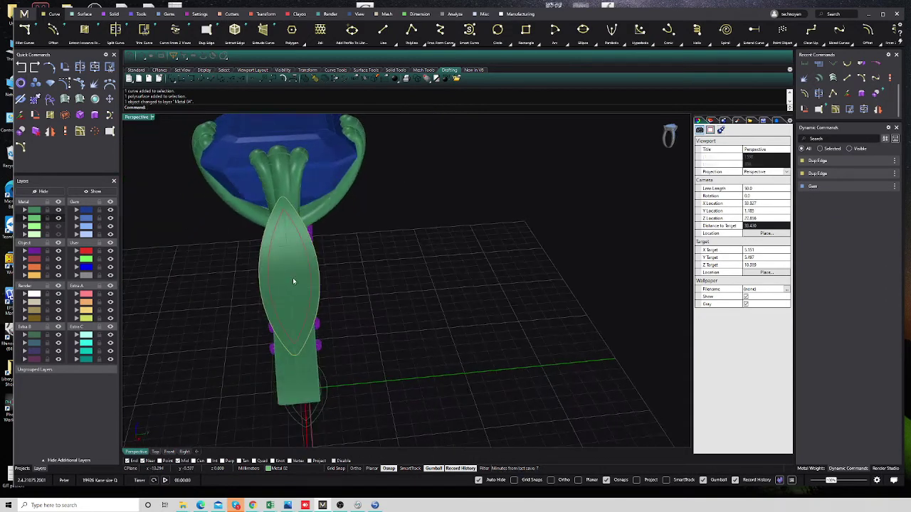
click(314, 281)
key(Escape)
right_drag(264, 264, 300, 326)
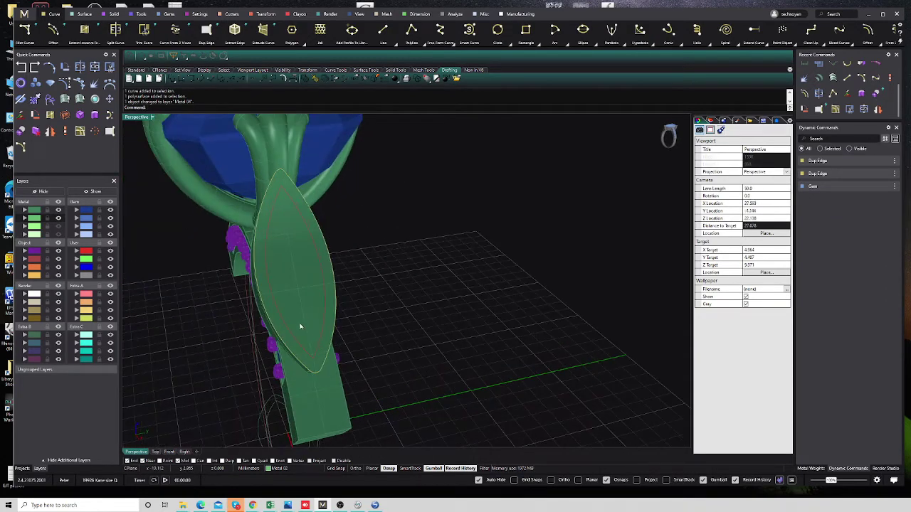
click(314, 306)
click(334, 319)
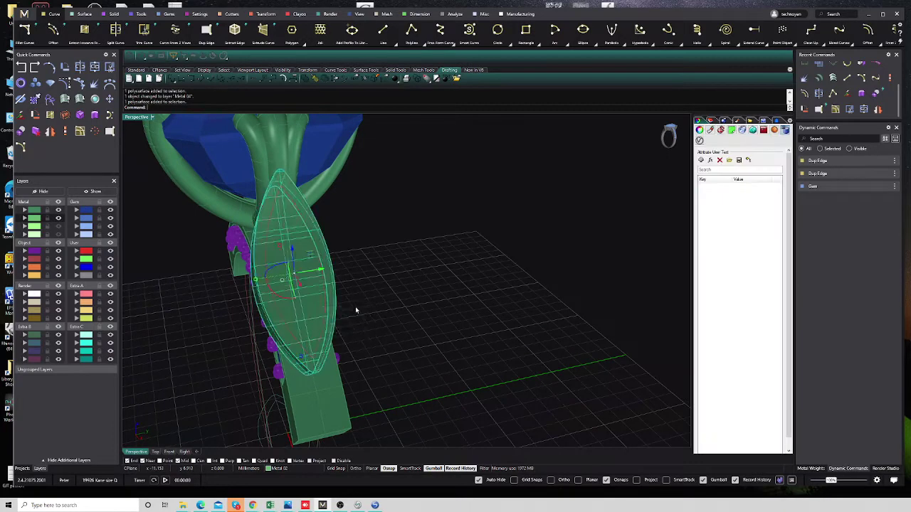
right_drag(356, 307, 239, 223)
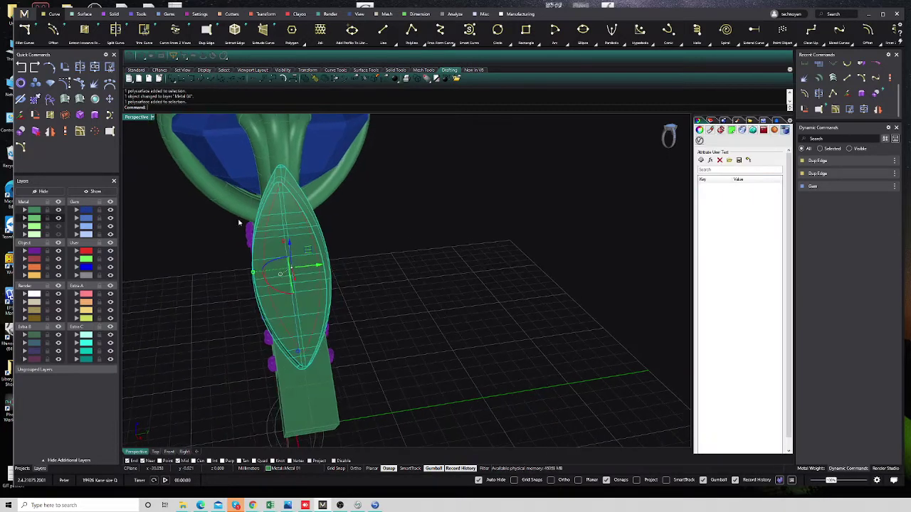
click(80, 313)
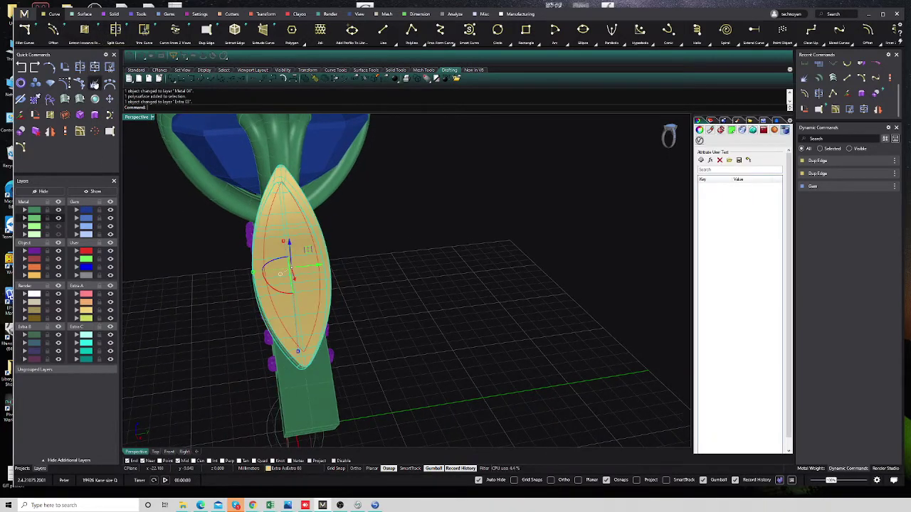
Explode the leaf piece and split its top surface with the closed inner outline
click(95, 84)
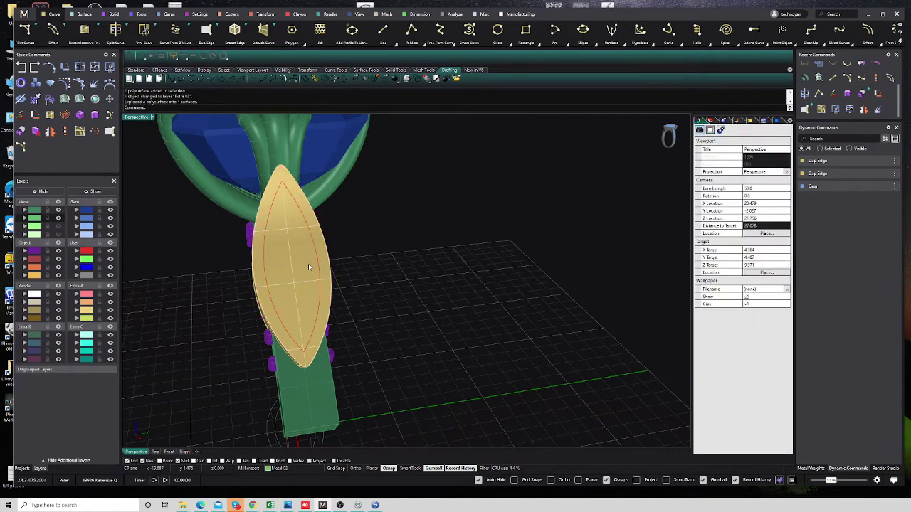
click(289, 273)
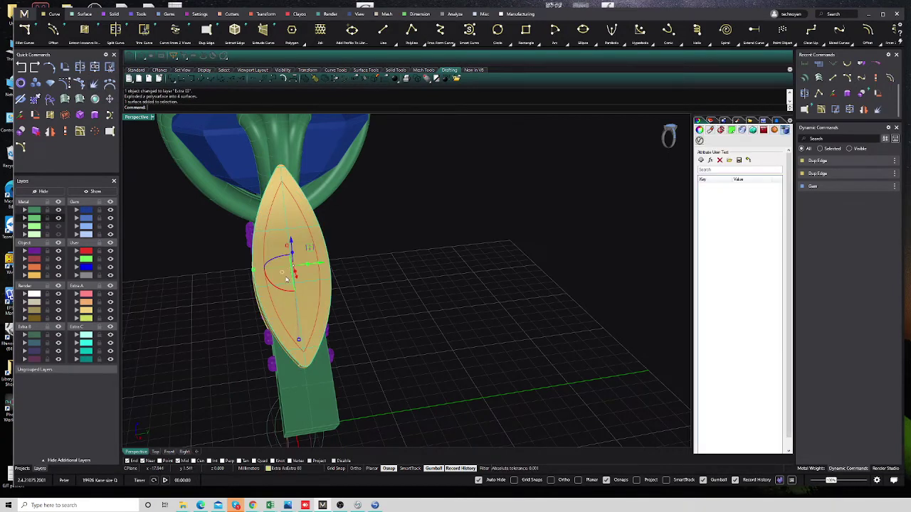
key(ctrl+shift+s)
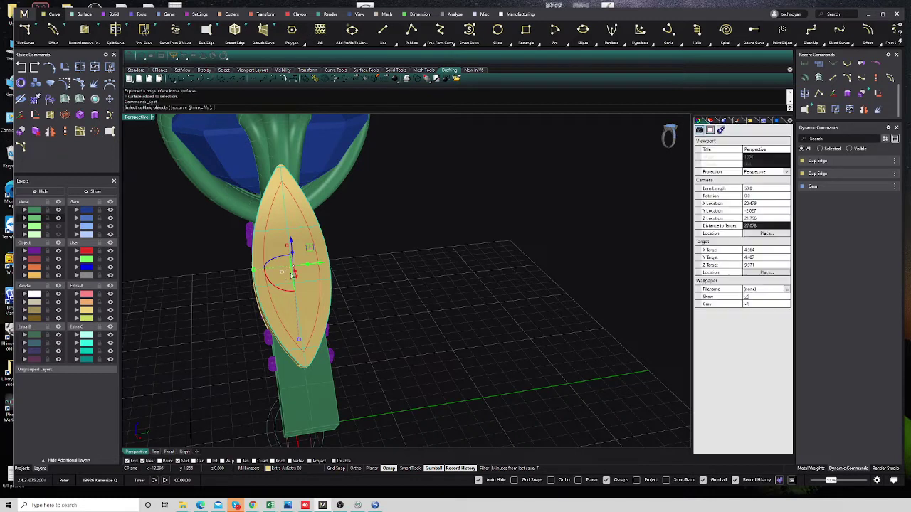
click(310, 233)
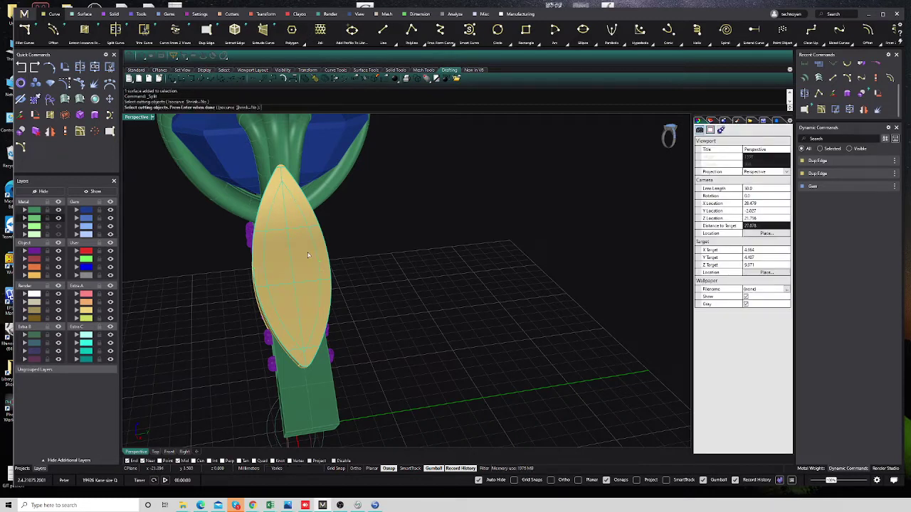
key(Return)
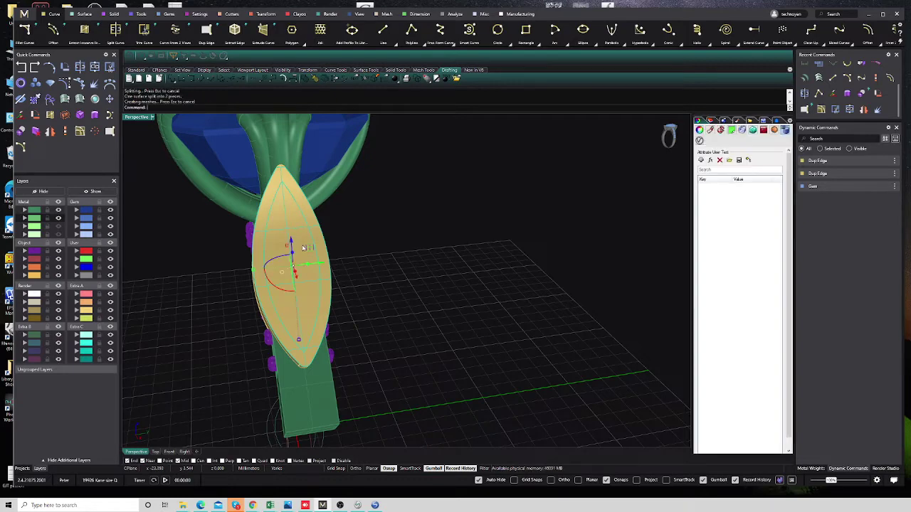
key(Escape)
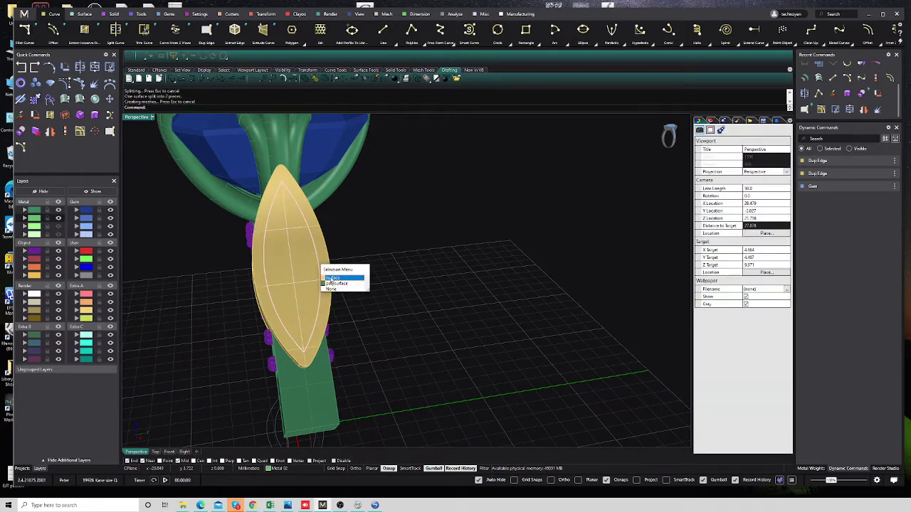
Orbit around the leaf and select the yellow outer rim surface
click(338, 277)
right_drag(335, 279, 327, 284)
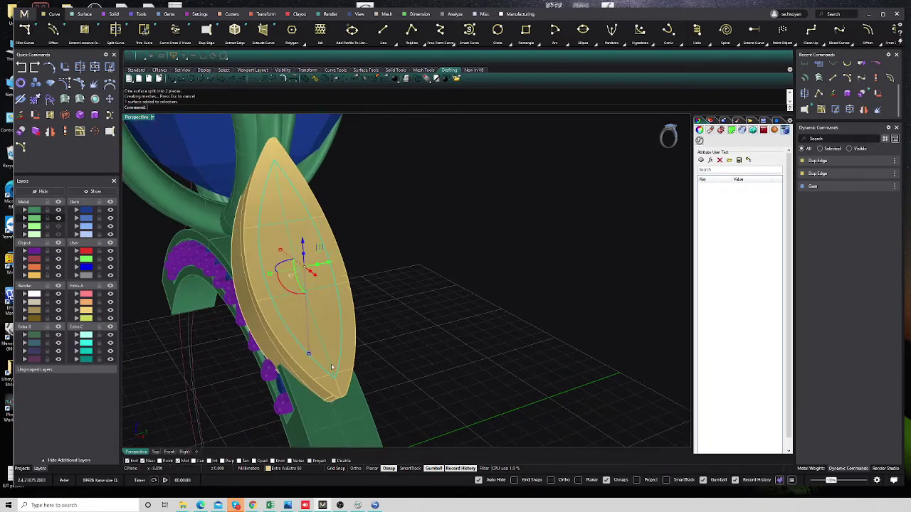
right_drag(529, 243, 514, 238)
click(513, 239)
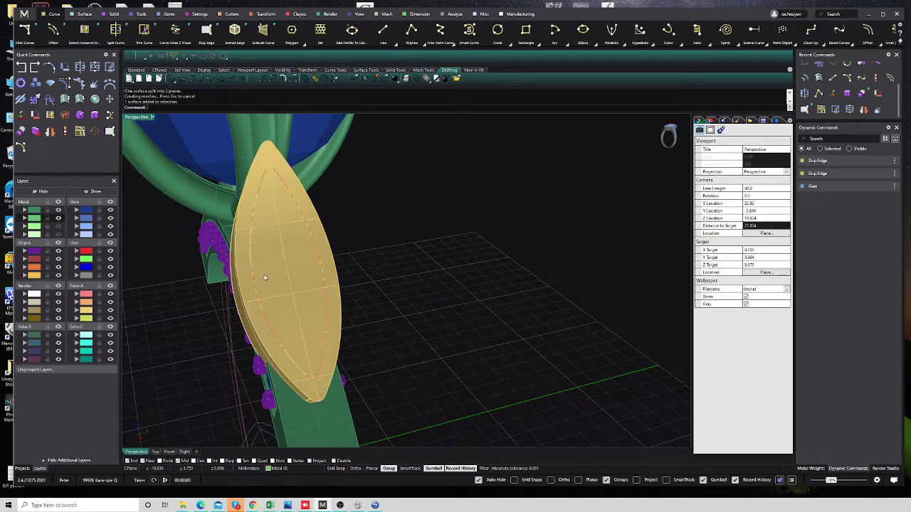
click(318, 266)
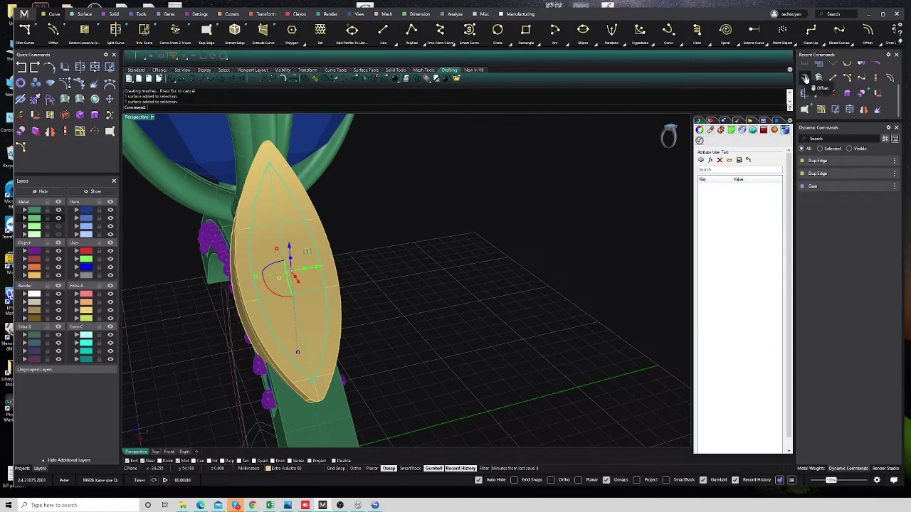
Offset the rim surface 0.3 with flipped directions and delete the leftover original surface
click(805, 78)
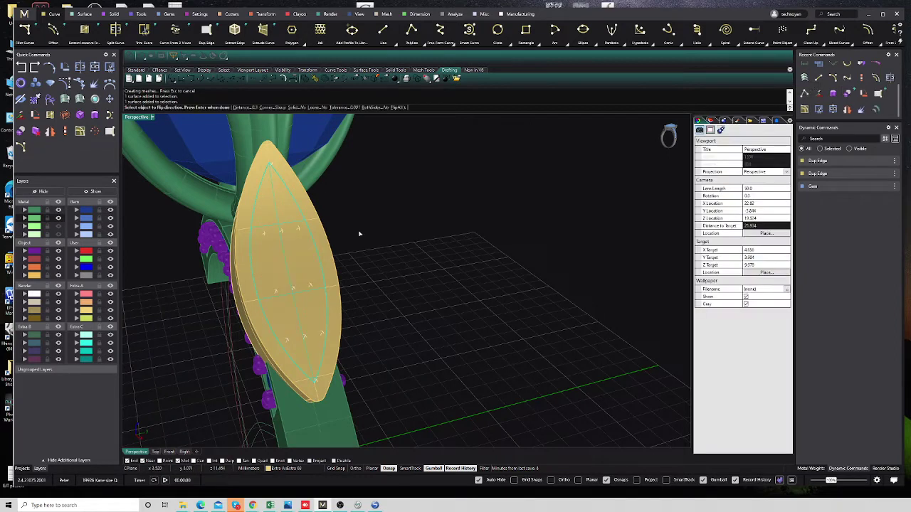
click(401, 107)
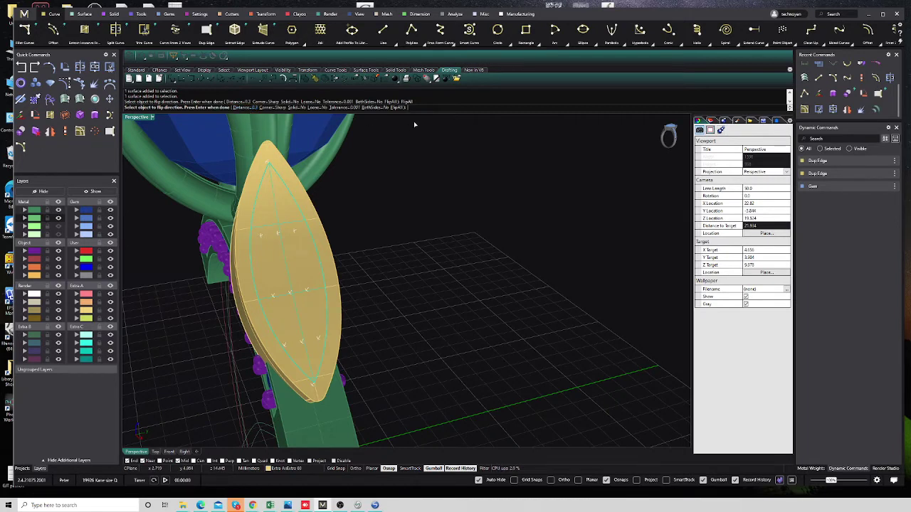
key(Return)
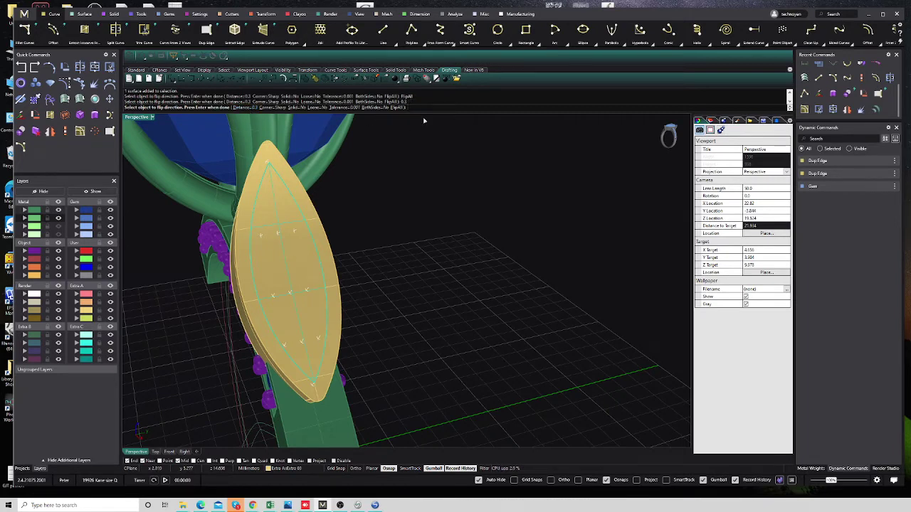
key(Return)
key(Delete)
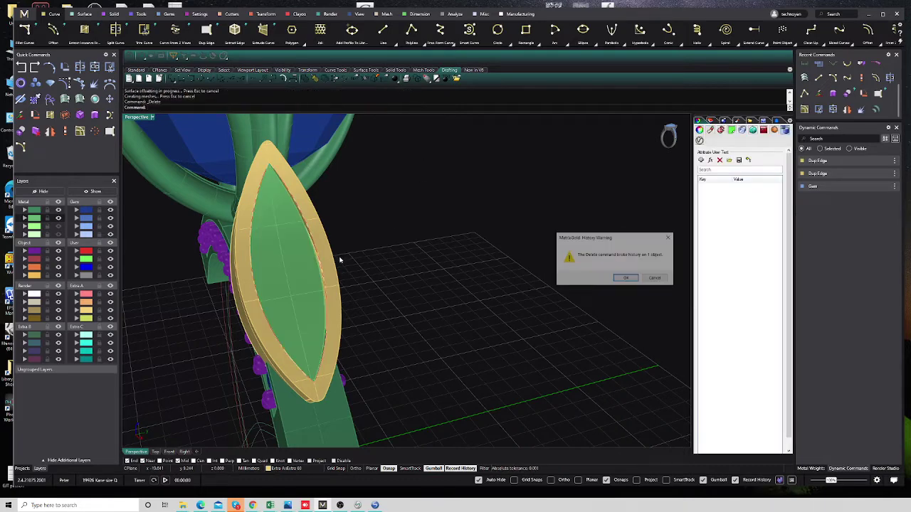
click(617, 279)
Select the inner leaf surface and return to the four-viewport layout
right_drag(498, 285, 427, 290)
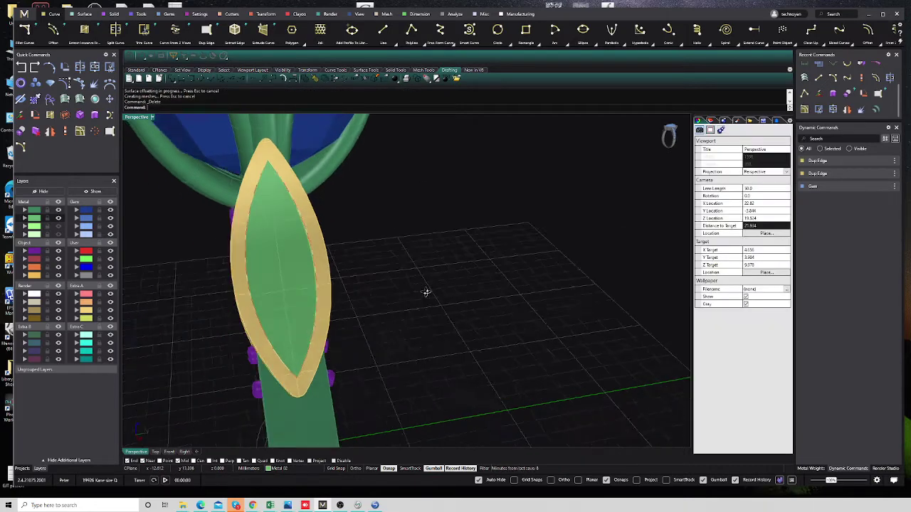
click(297, 284)
double_click(137, 119)
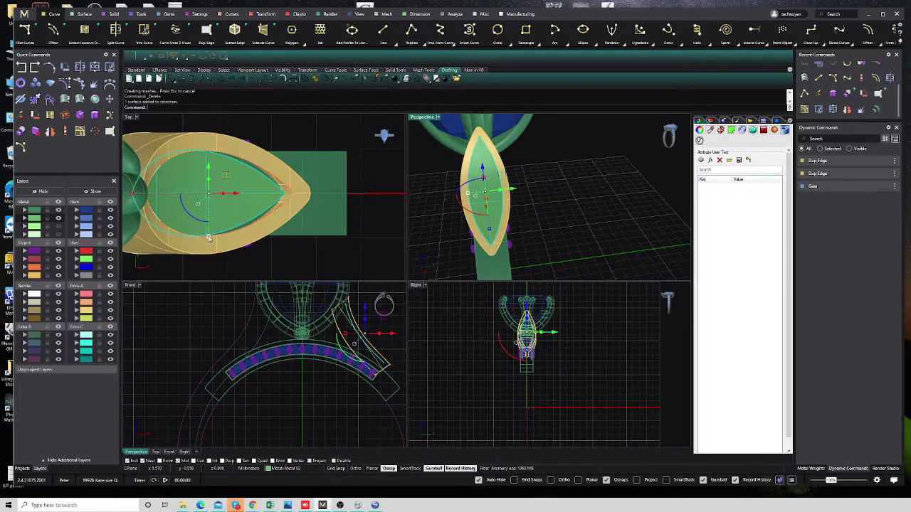
Scale the inner leaf surface down slightly in one direction to sit inside the rim
drag(208, 238, 226, 256)
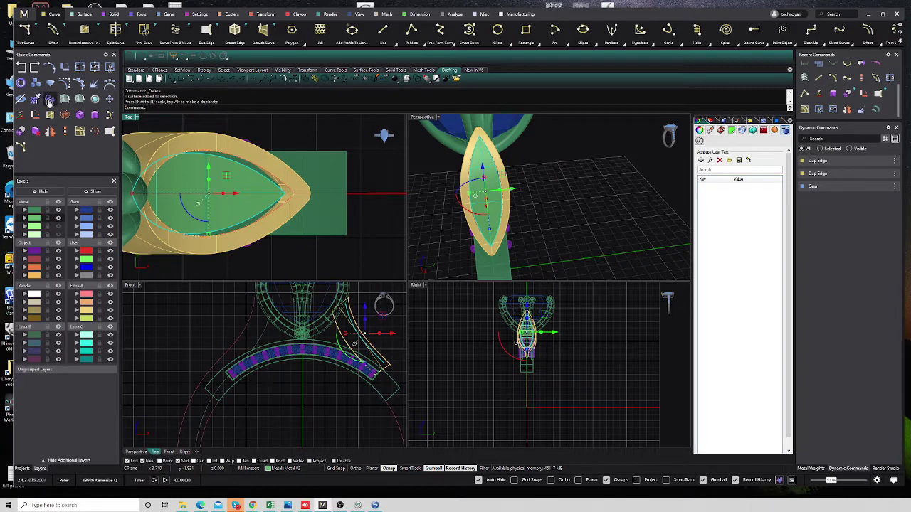
click(64, 131)
right_drag(356, 325, 292, 334)
scroll(293, 313, up, 2)
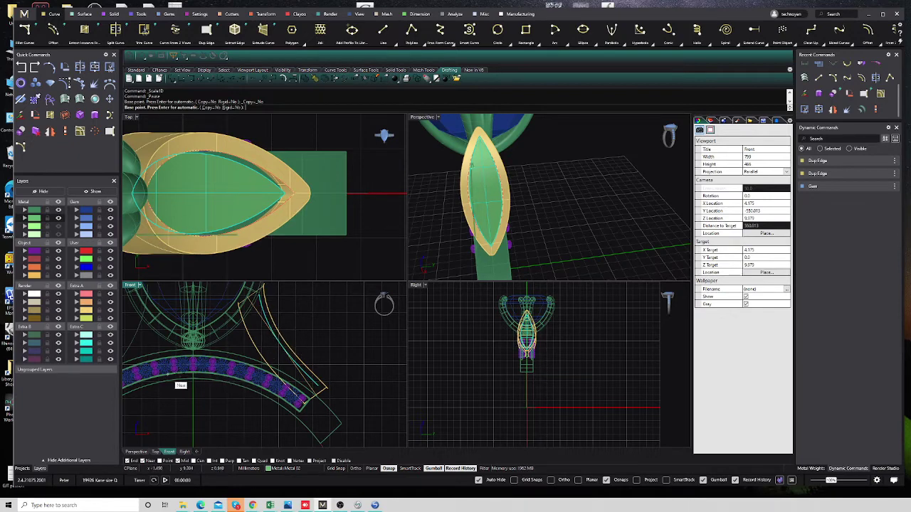
click(299, 333)
click(358, 411)
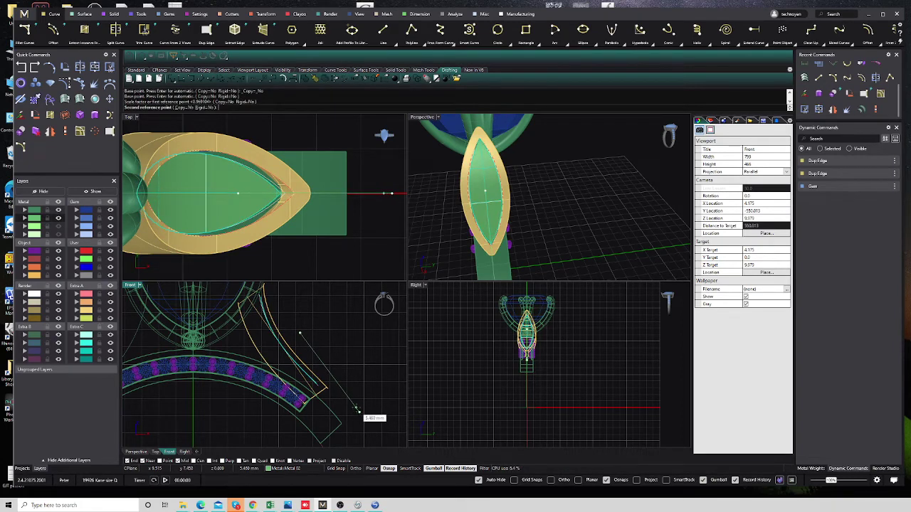
click(358, 411)
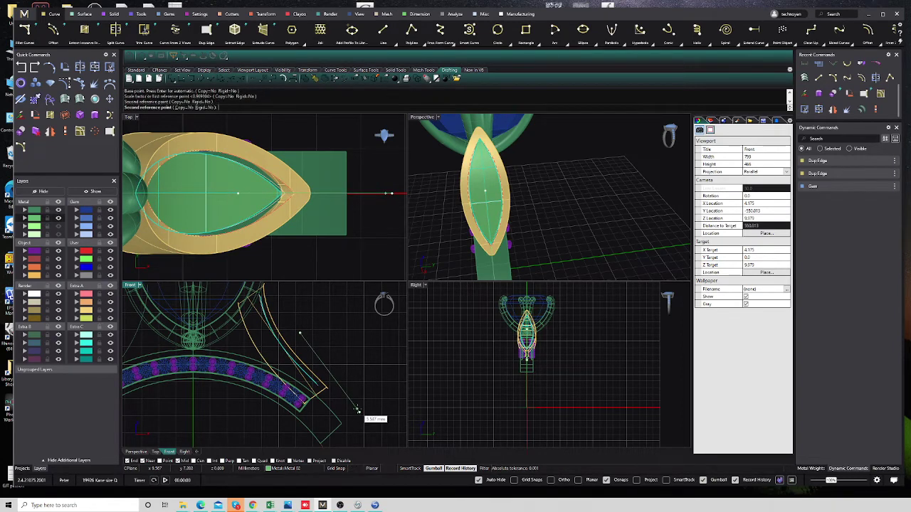
Maximize Perspective, orbit to the marquise piece's side and show the Surface tools
double_click(423, 117)
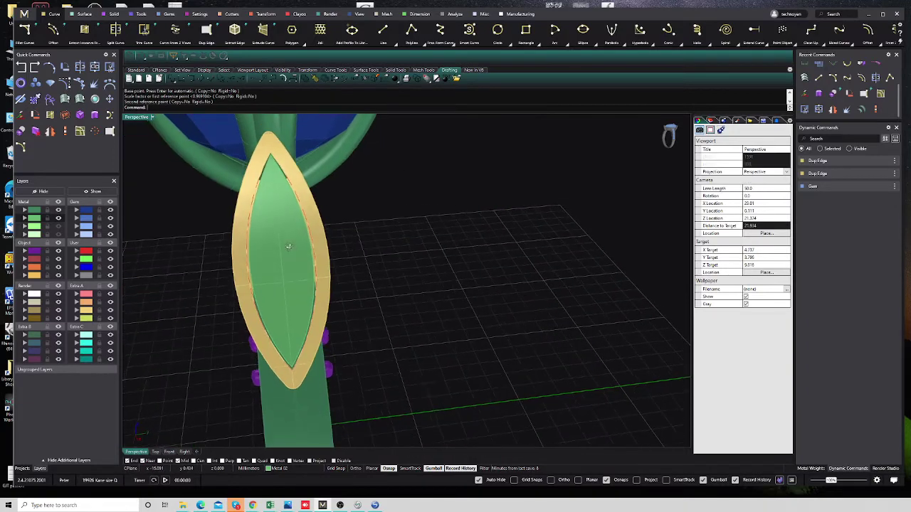
shift+right_drag(291, 228, 293, 250)
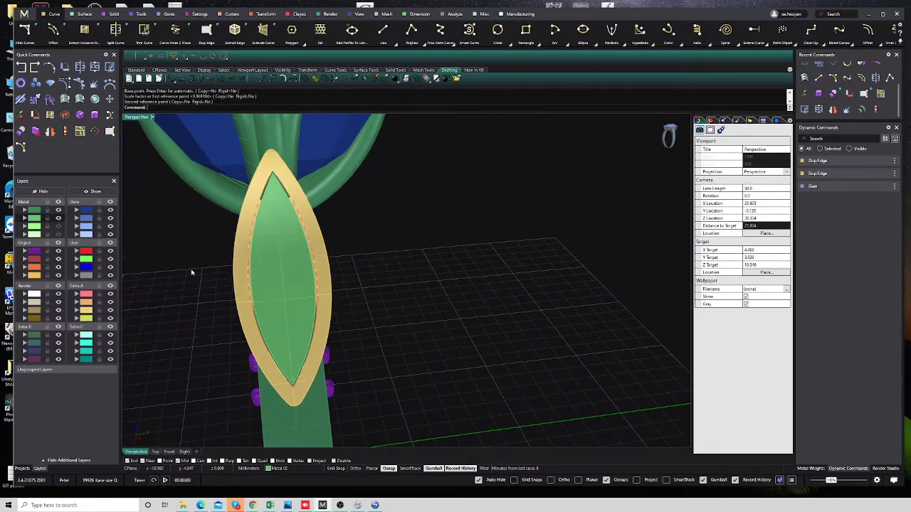
mouse_move(191, 273)
right_down()
mouse_move(170, 254)
mouse_move(248, 266)
right_up()
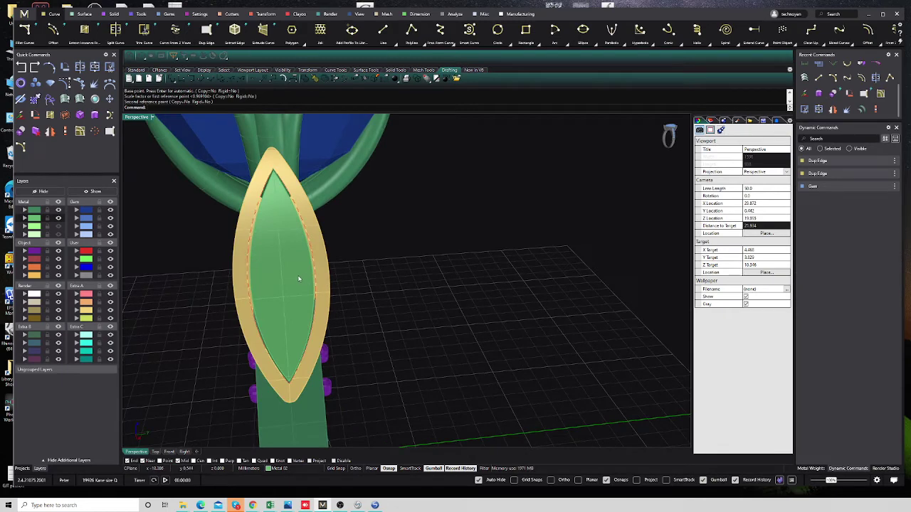
right_drag(299, 279, 242, 271)
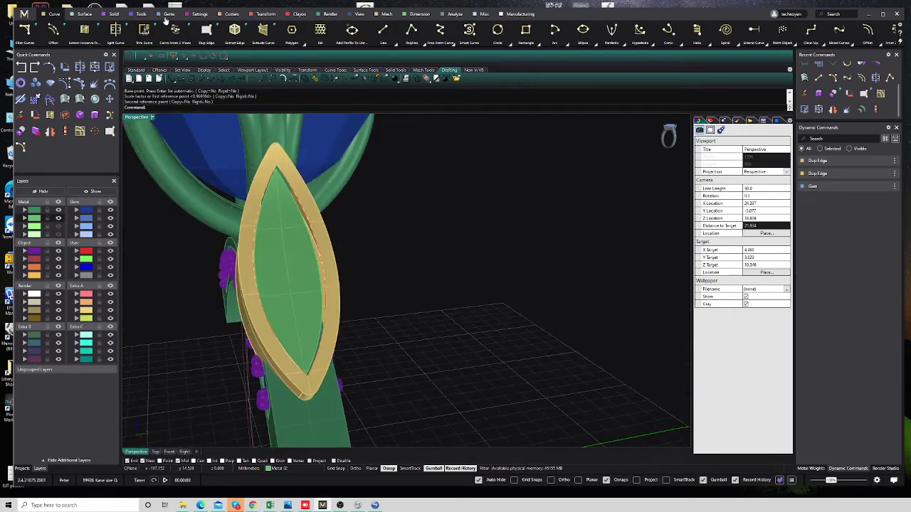
click(84, 14)
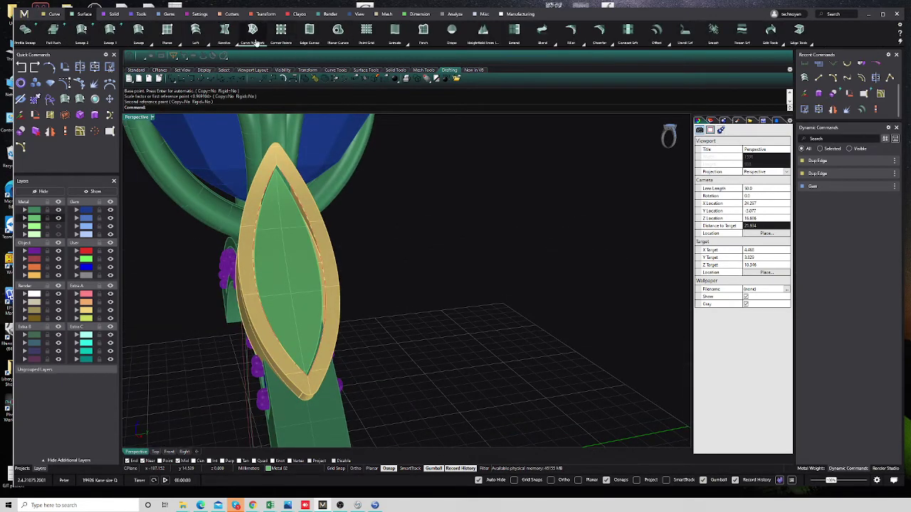
Try lofting between the rim's inner edge and the inner panel edge curves
click(196, 30)
click(311, 247)
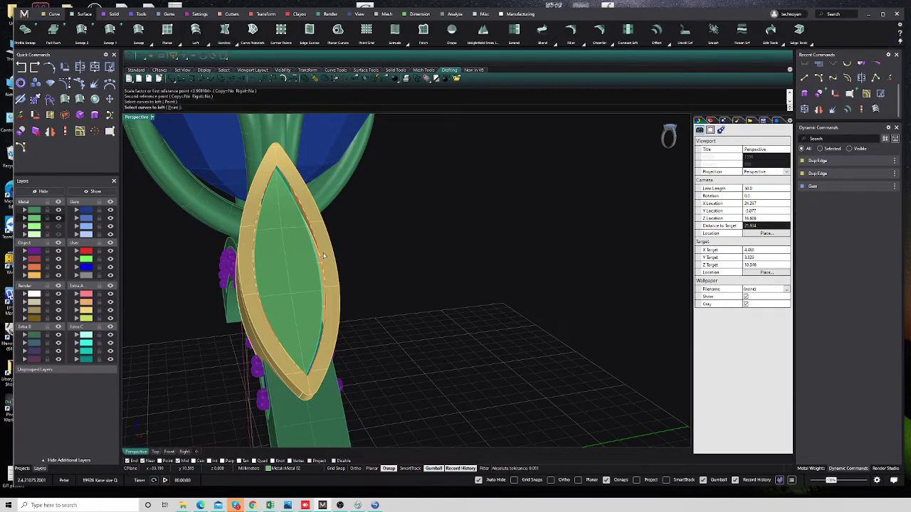
click(323, 259)
click(349, 280)
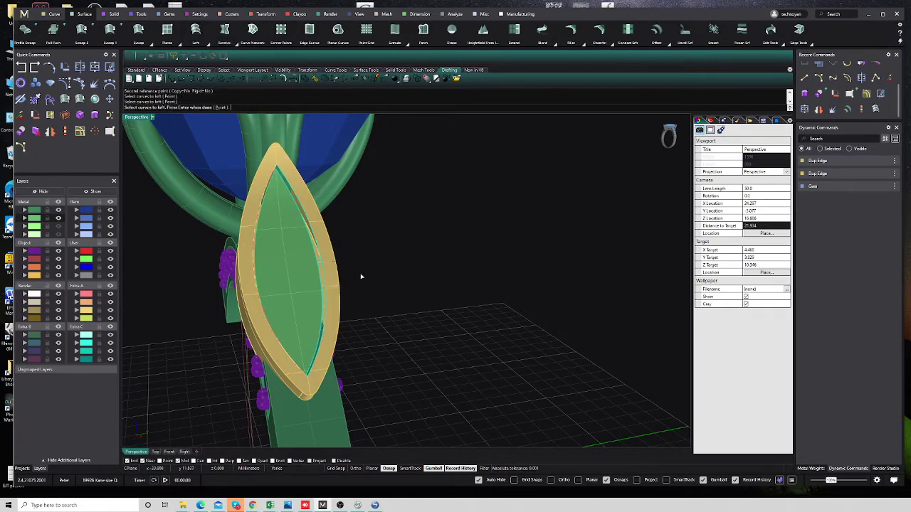
right_click(370, 271)
click(360, 218)
Retry the loft with another pair of edge curves, then cancel it
right_click(349, 271)
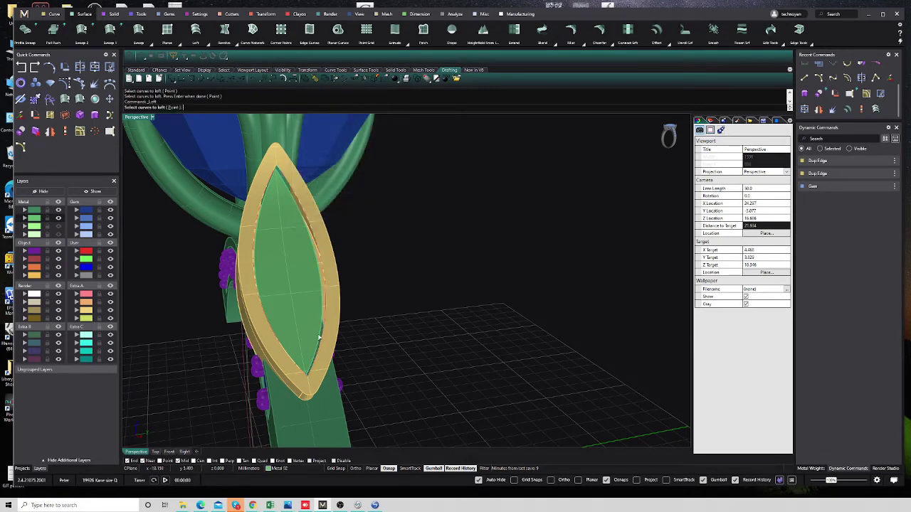
click(324, 344)
click(348, 366)
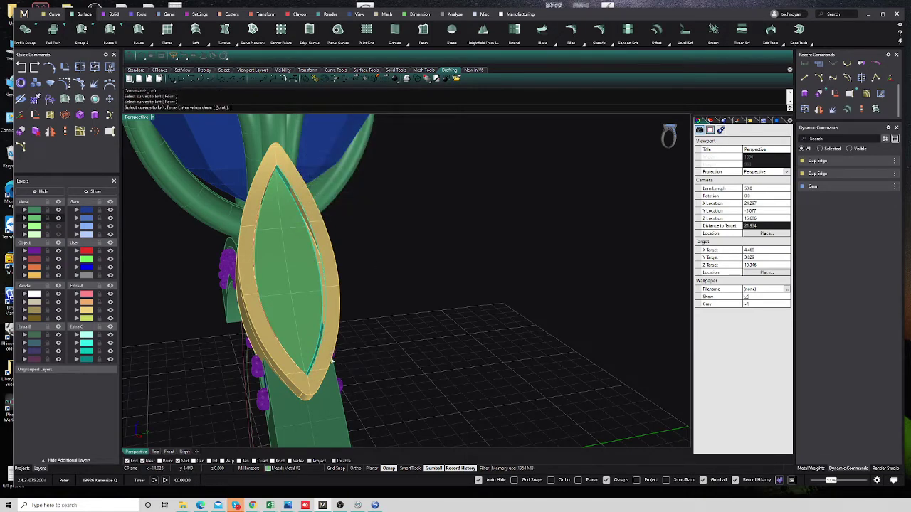
mouse_move(349, 366)
right_down()
mouse_move(301, 249)
mouse_move(292, 307)
mouse_move(357, 229)
right_up()
right_click(293, 307)
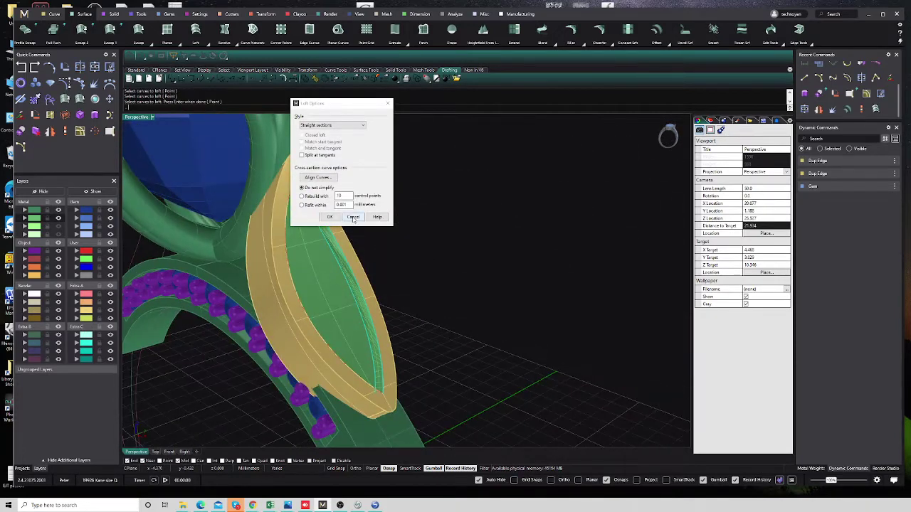
click(353, 219)
scroll(261, 194, up, 3)
scroll(261, 194, up, 3)
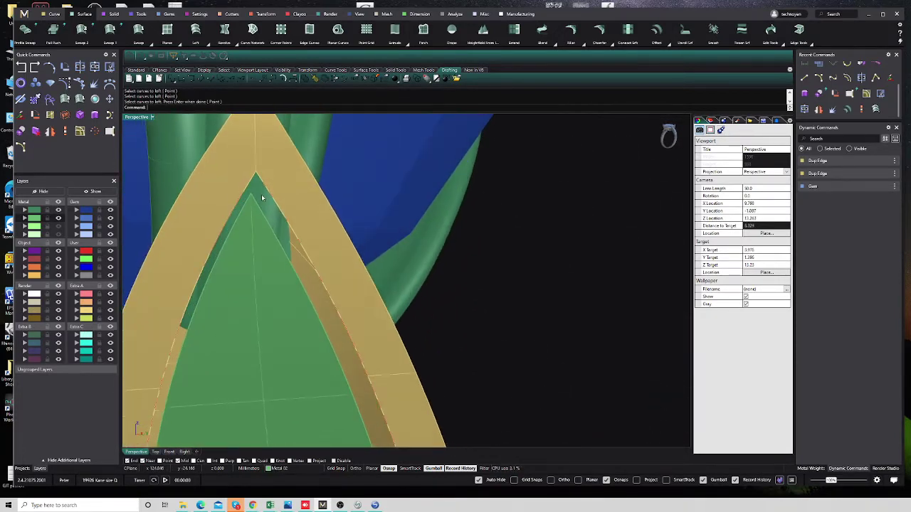
scroll(278, 167, up, 2)
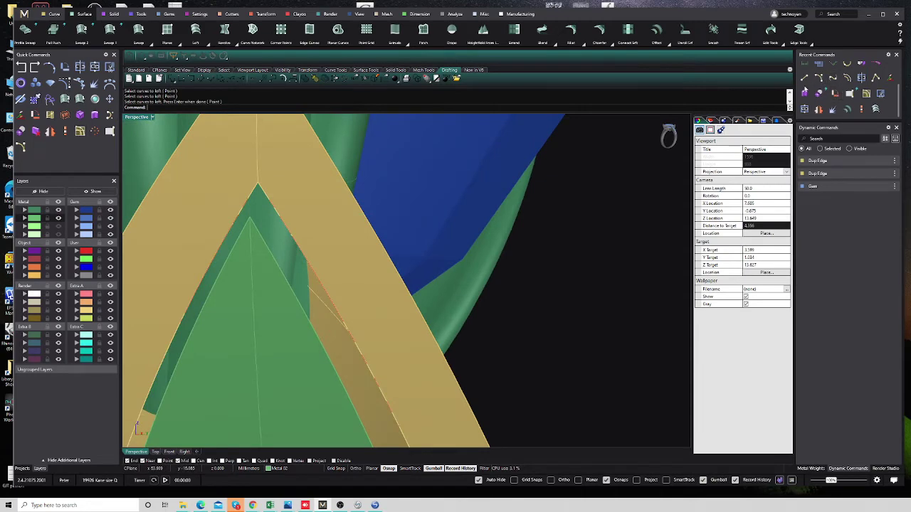
Draw short bridging lines at both marquise tips, then start Sweep 2 on the rim edge
text(line)
key(Return)
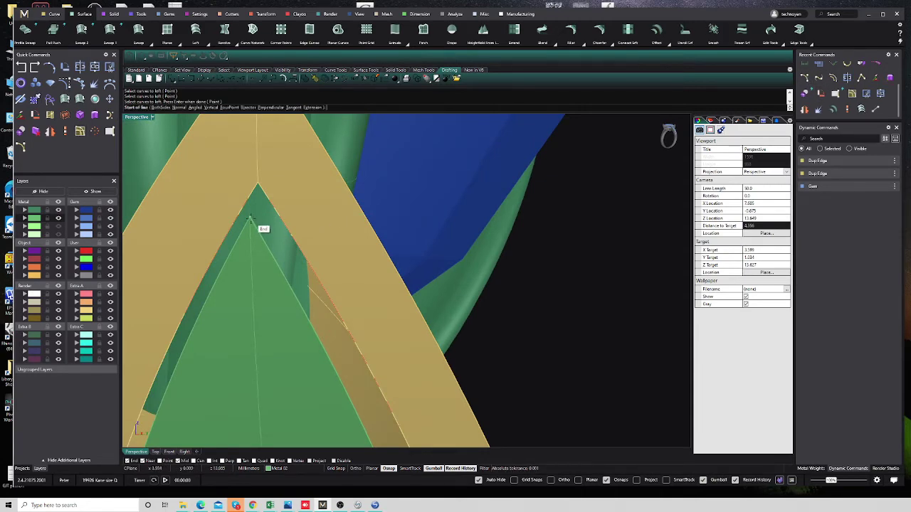
click(259, 186)
scroll(261, 186, down, 5)
right_drag(262, 185, 306, 341)
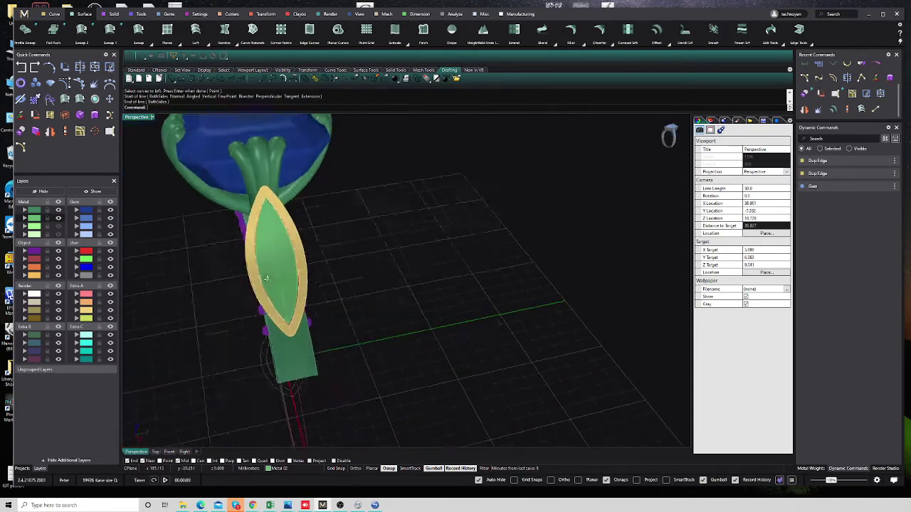
scroll(306, 341, up, 5)
key(Return)
scroll(306, 341, up, 3)
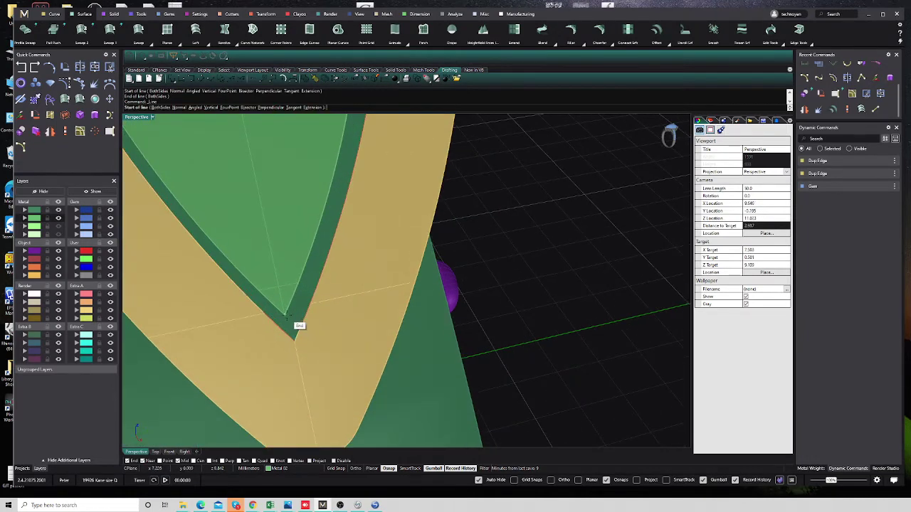
click(294, 341)
key(Escape)
scroll(294, 342, down, 3)
mouse_move(294, 342)
right_down()
mouse_move(240, 229)
mouse_move(261, 264)
right_up()
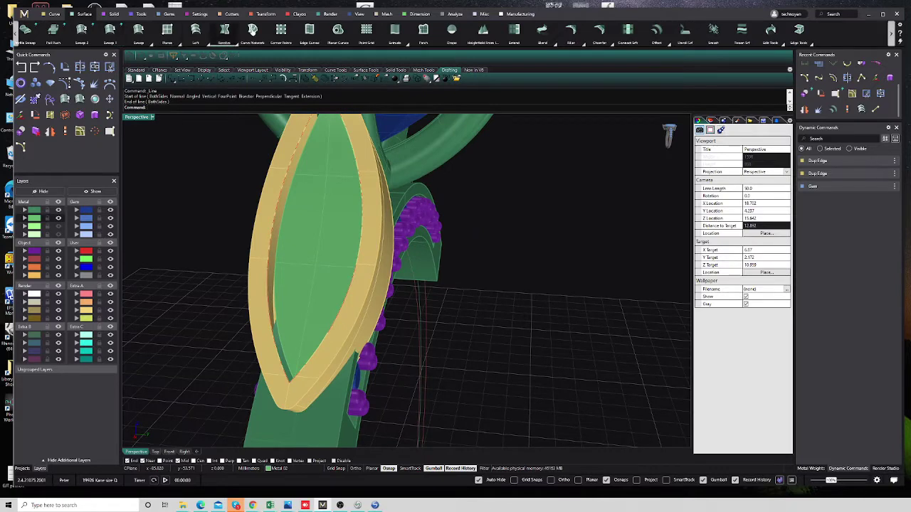
click(65, 99)
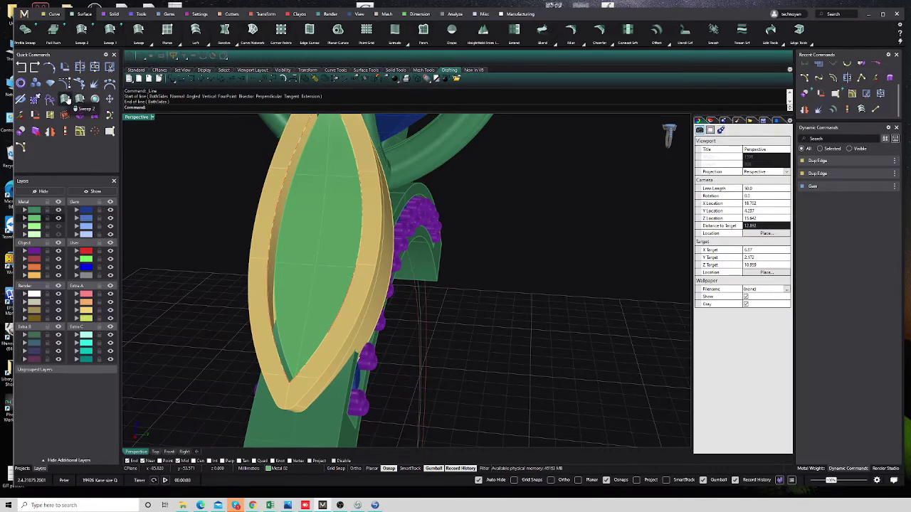
click(280, 231)
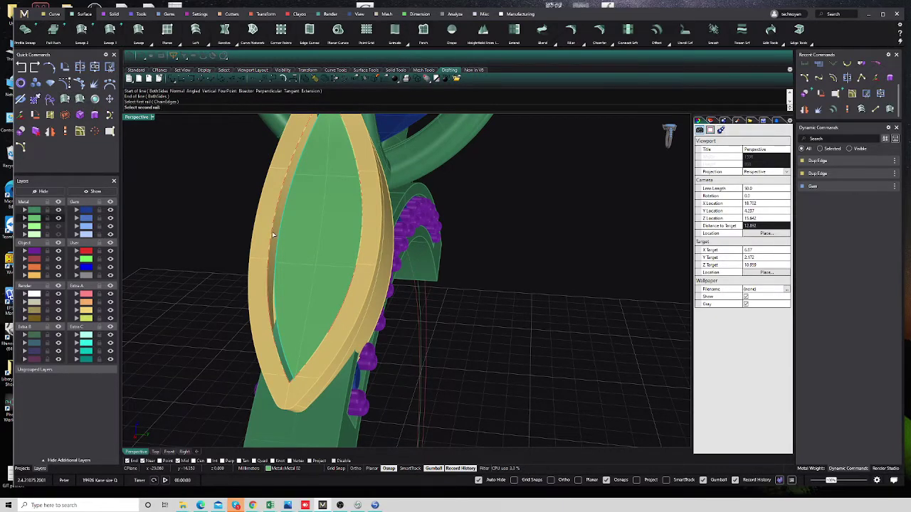
Pick the second rail edge and both tip lines as cross-sections for the two-rail sweep
click(273, 235)
click(293, 257)
mouse_move(293, 256)
right_down()
mouse_move(304, 322)
mouse_move(299, 229)
right_up()
scroll(303, 322, up, 3)
click(302, 339)
scroll(296, 323, down, 5)
scroll(313, 182, up, 5)
scroll(315, 178, up, 2)
scroll(320, 180, up, 2)
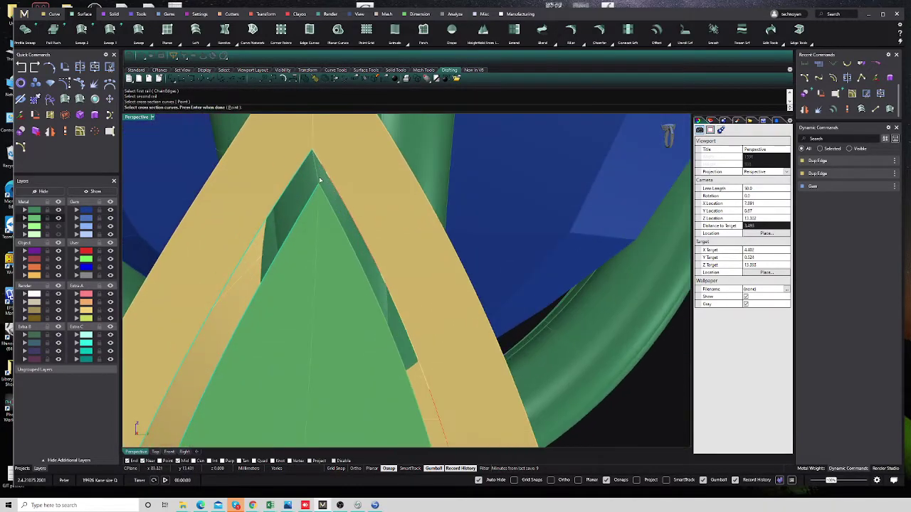
click(319, 180)
scroll(320, 180, down, 5)
scroll(324, 261, up, 4)
right_click(325, 262)
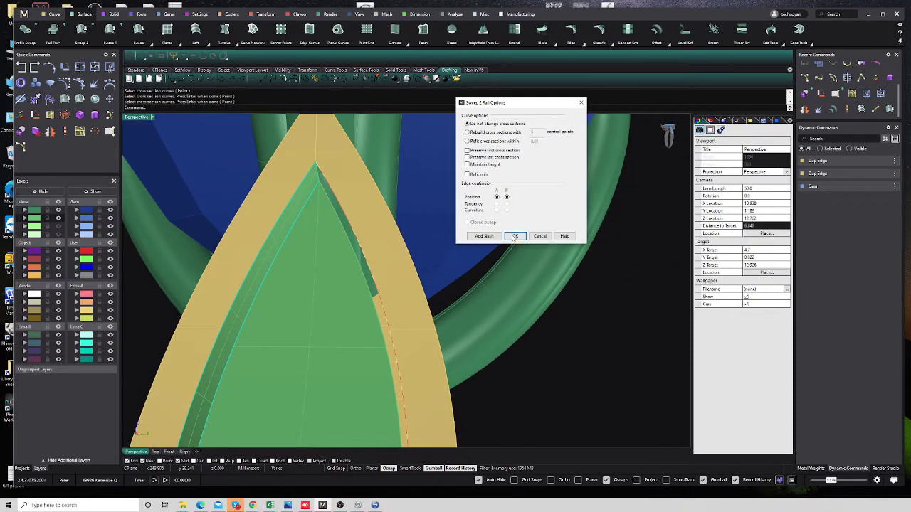
Accept the Sweep 2 Rail options to build the wall surface, then select it
click(514, 237)
scroll(256, 299, down, 2)
scroll(253, 313, down, 5)
scroll(261, 343, down, 1)
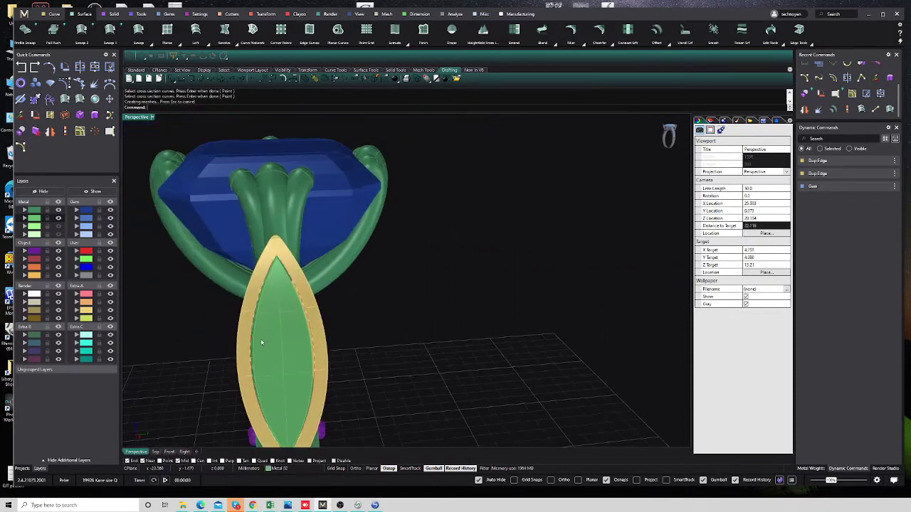
scroll(261, 343, up, 4)
scroll(248, 334, down, 1)
click(228, 326)
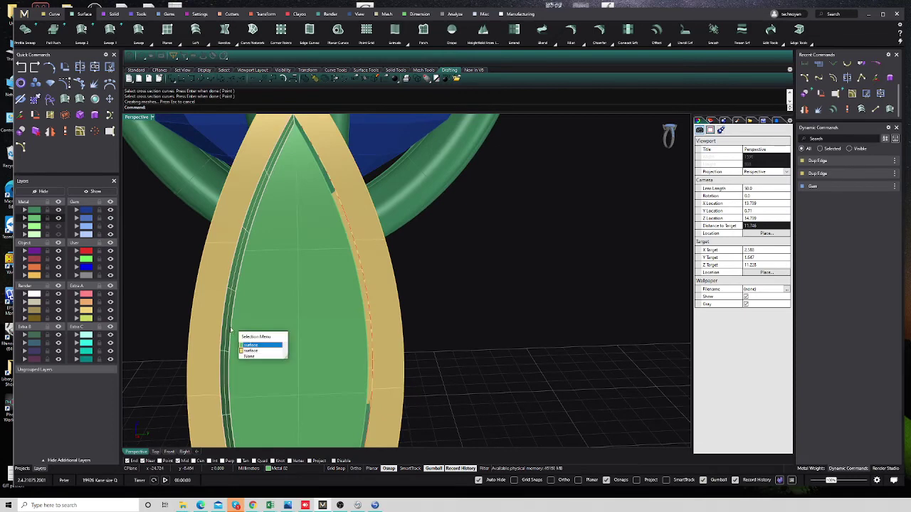
click(253, 349)
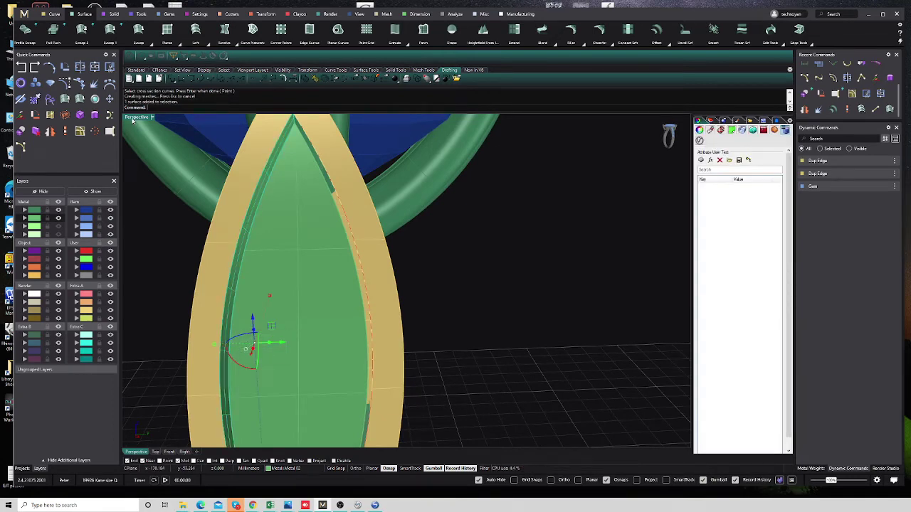
double_click(133, 118)
Mirror the swept strip about 0,0,0 to the other side of the marquise
click(52, 132)
text(0)
key(Return)
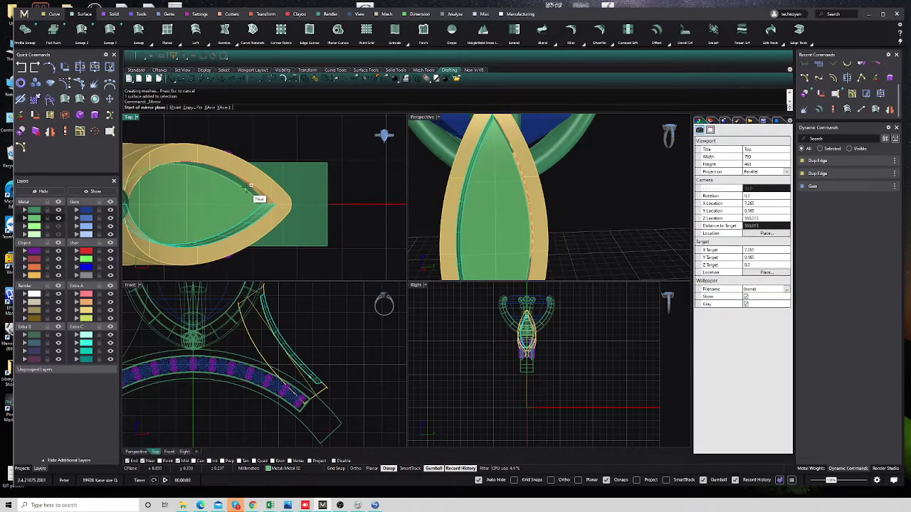
click(372, 198)
scroll(271, 355, down, 2)
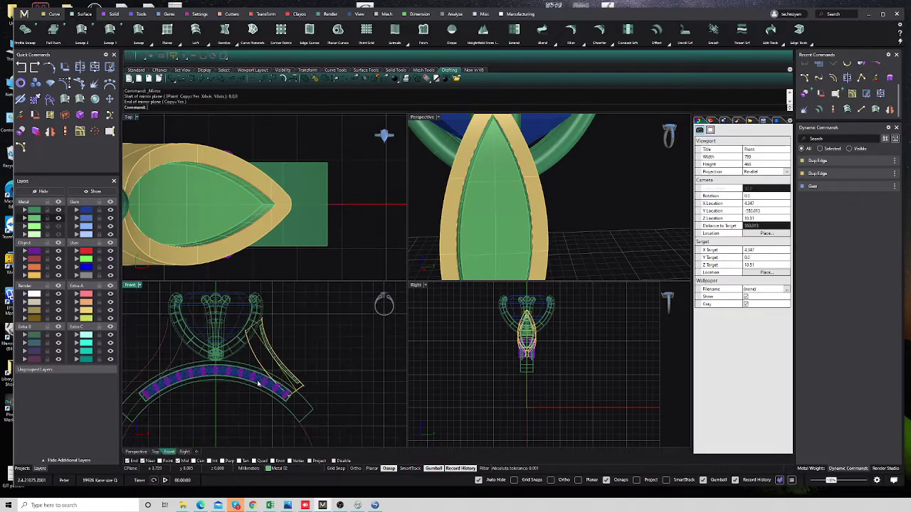
Join all the marquise parts into one closed polysurface, dismissing the join warning
drag(228, 423, 314, 310)
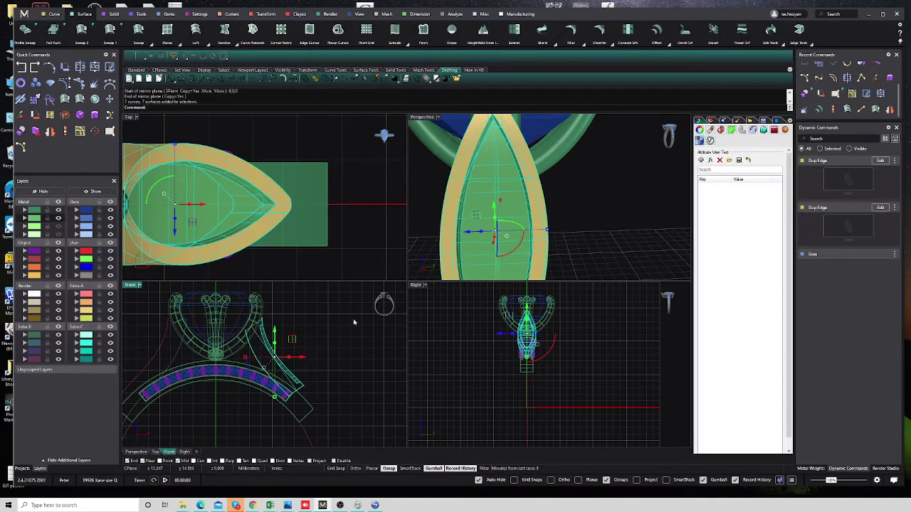
click(95, 66)
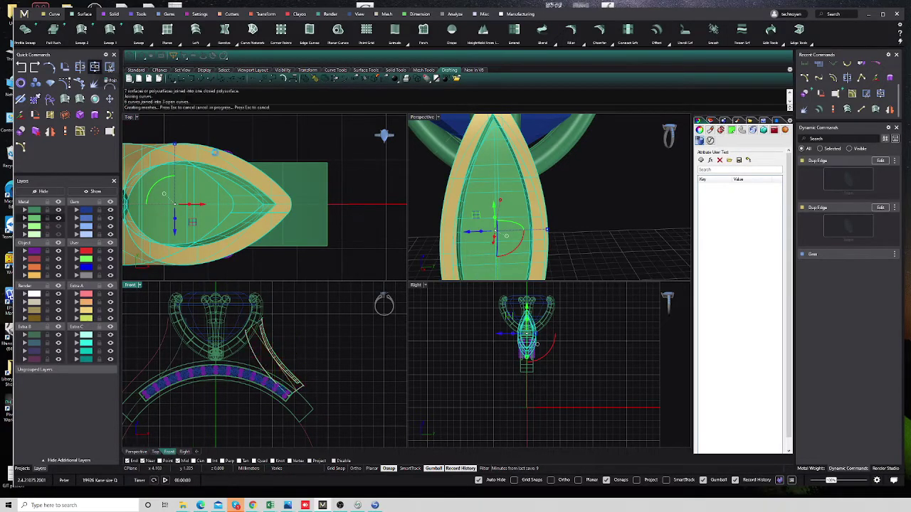
click(625, 279)
click(510, 222)
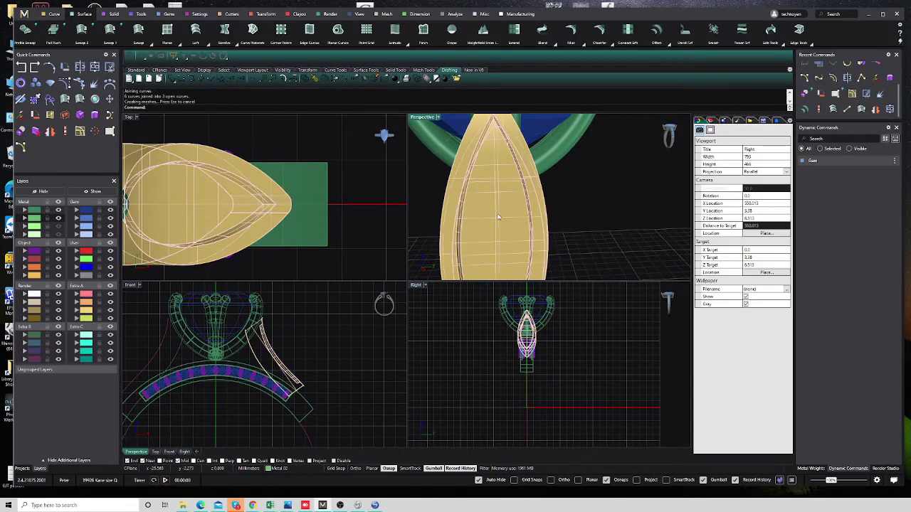
click(524, 232)
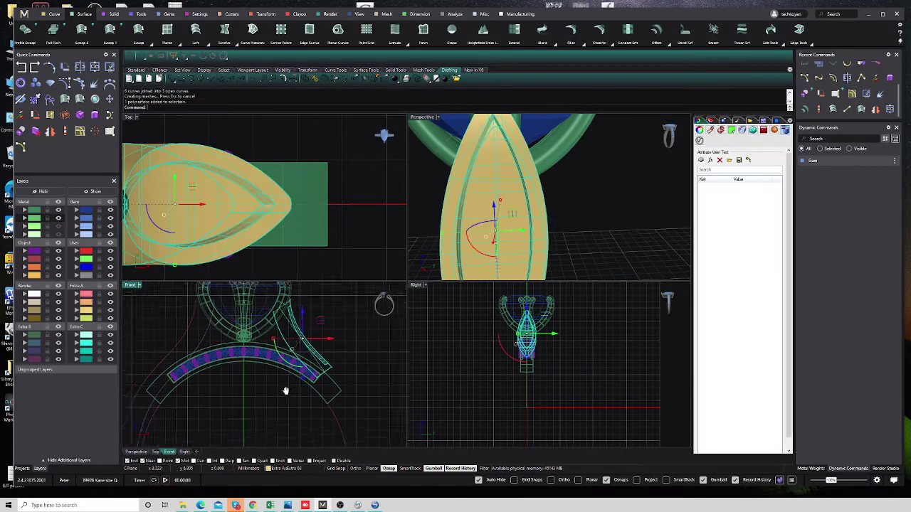
Maximize the perspective view and reselect the joined marquise piece
scroll(285, 346, down, 3)
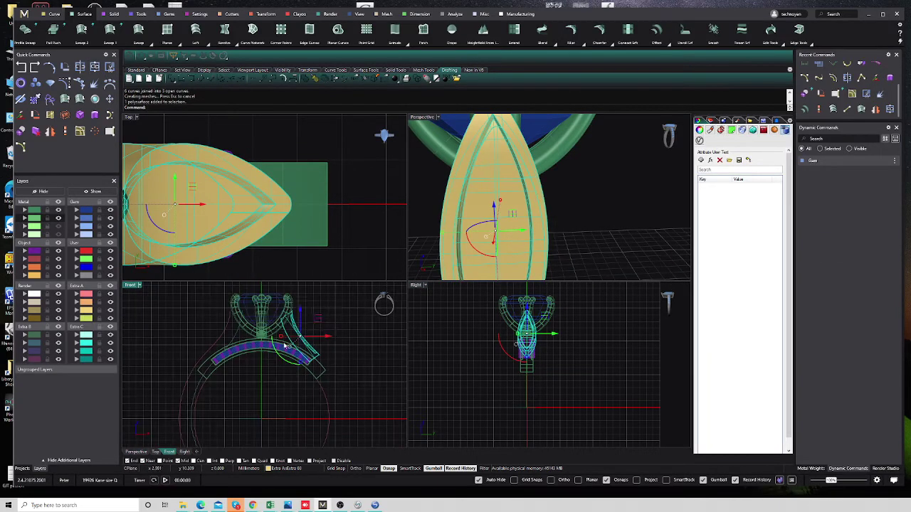
double_click(422, 116)
scroll(434, 256, down, 3)
click(435, 256)
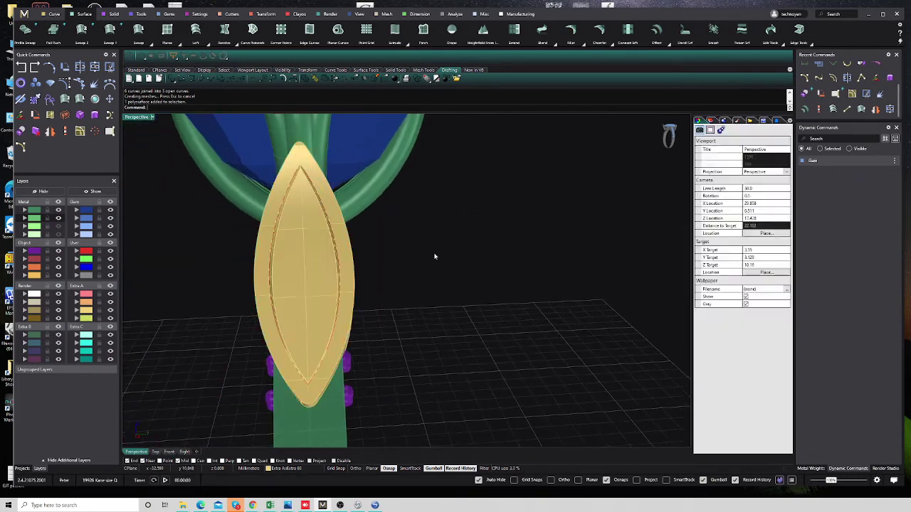
click(311, 297)
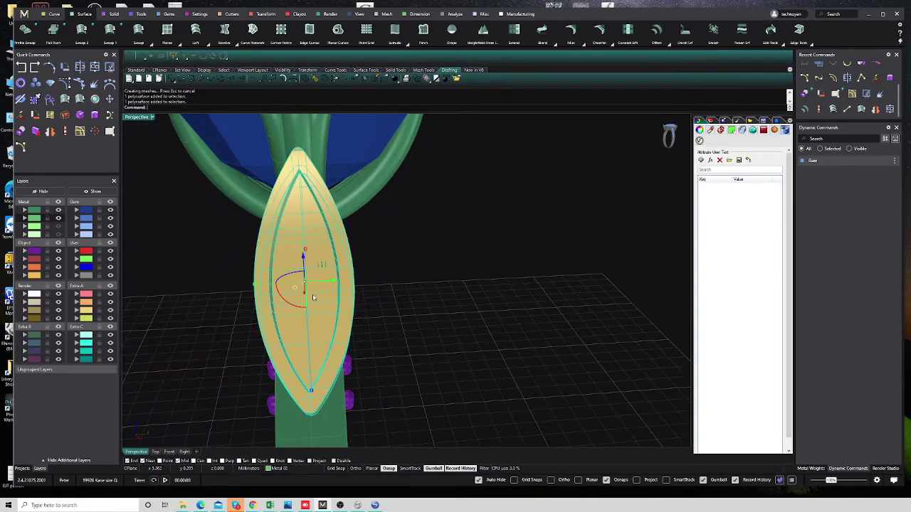
Set a ~1.10 mm round diamond near the marquise tip with Gem On Surface
click(169, 14)
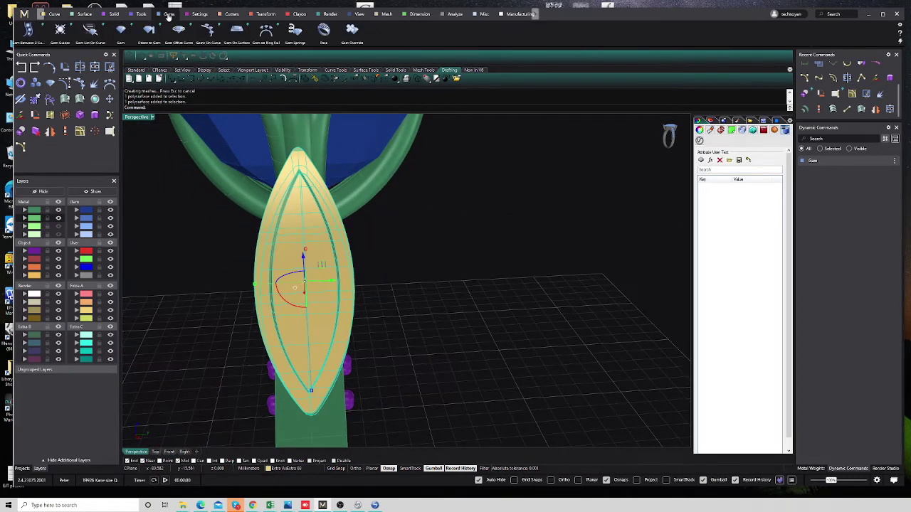
click(236, 32)
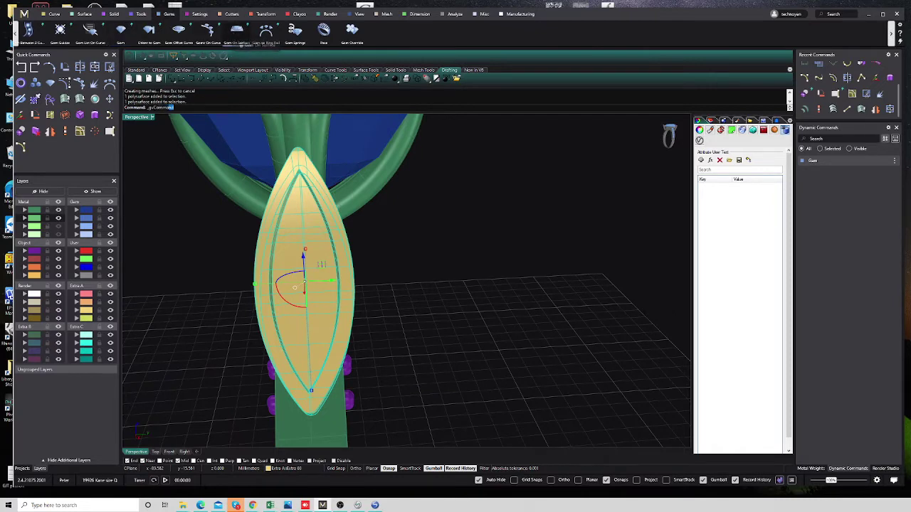
click(288, 246)
scroll(288, 213, up, 2)
scroll(288, 207, up, 3)
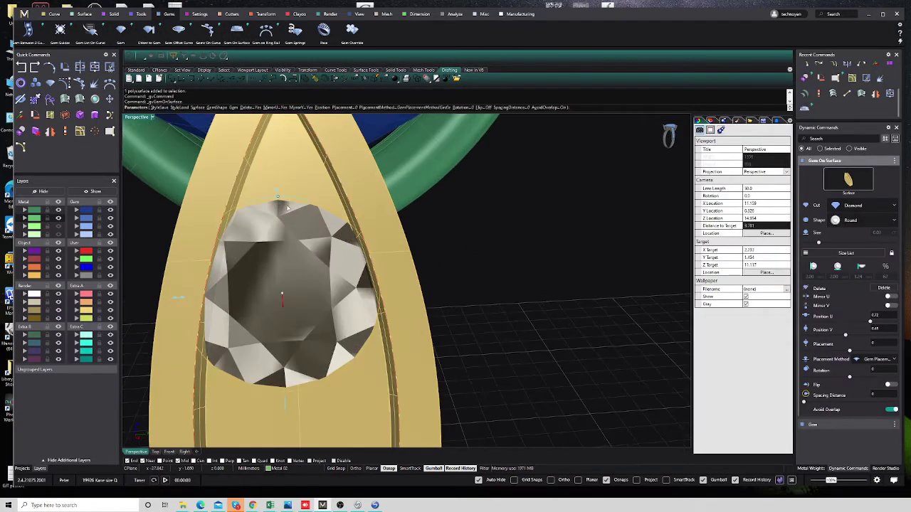
drag(194, 302, 226, 306)
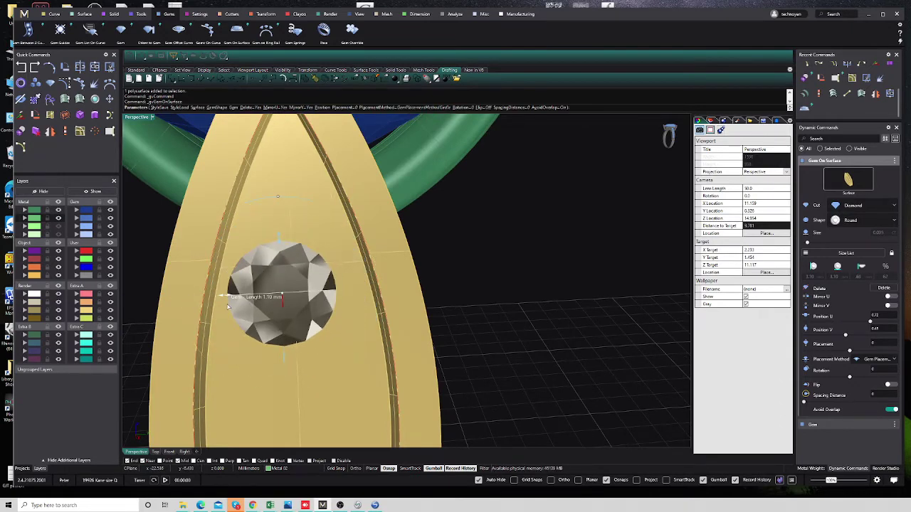
drag(282, 295, 292, 233)
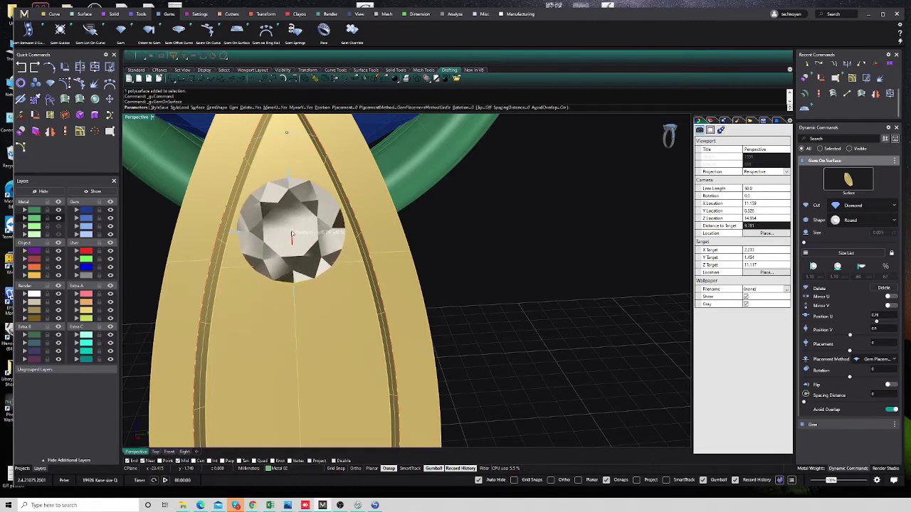
scroll(293, 233, down, 3)
scroll(294, 304, up, 2)
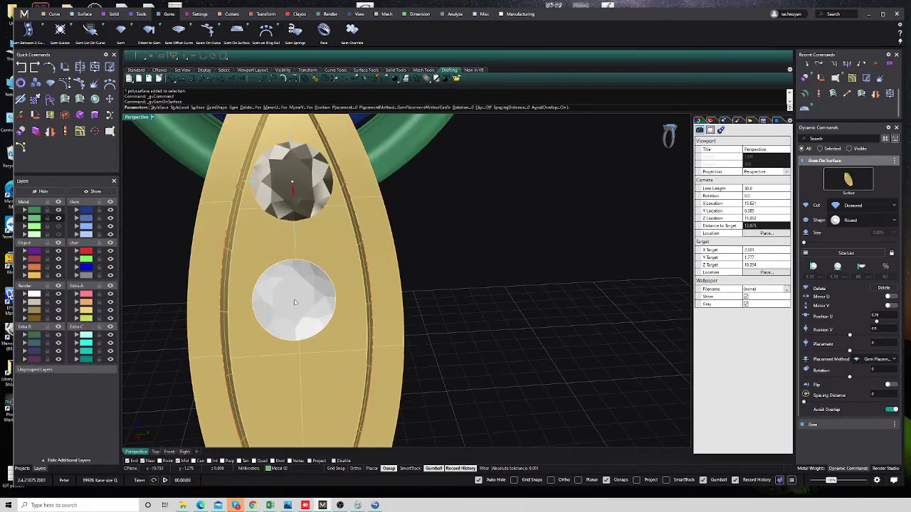
scroll(306, 256, down, 3)
scroll(306, 252, up, 2)
scroll(284, 248, up, 2)
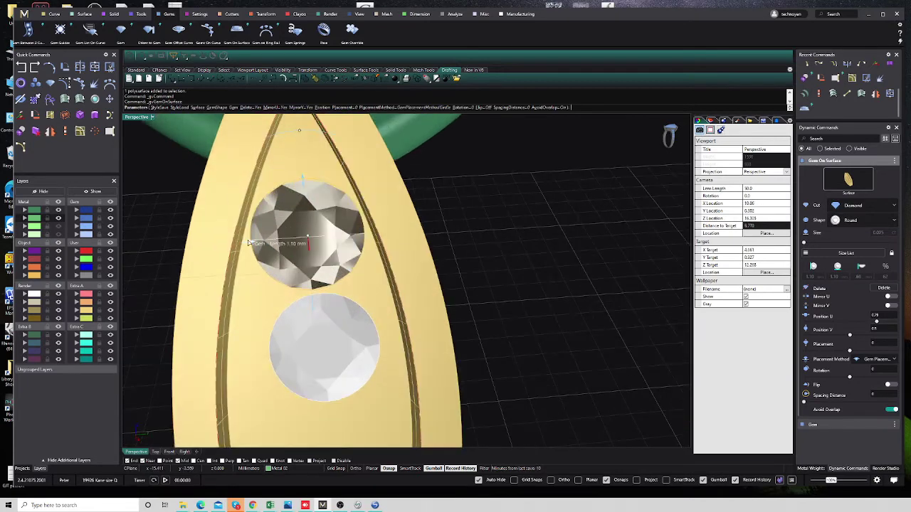
click(246, 245)
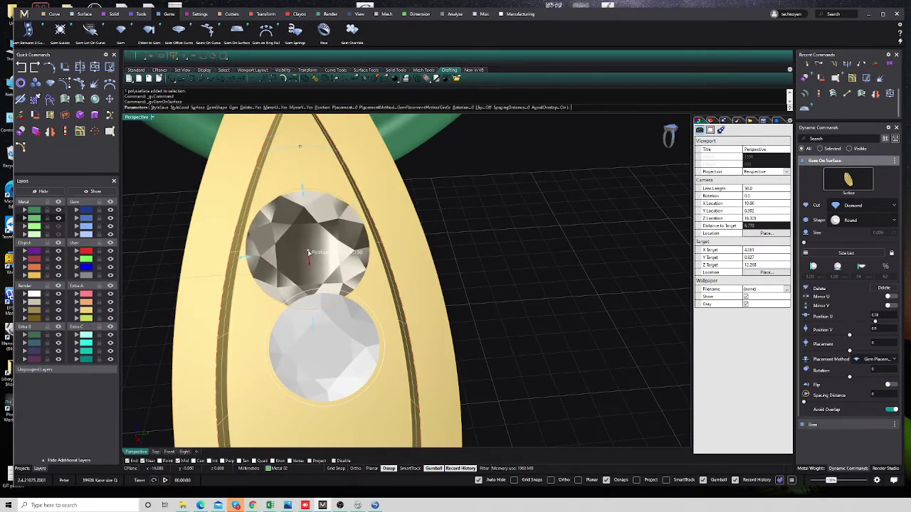
Place a larger ~1.60 mm diamond below the first and set the spacing distance
scroll(313, 227, down, 3)
scroll(314, 287, up, 2)
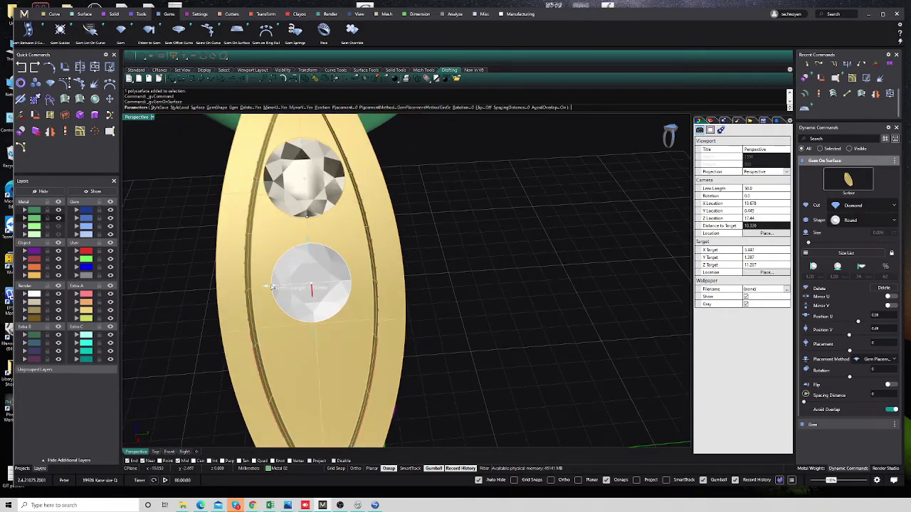
ctrl+scroll(269, 288, up, 1)
ctrl+scroll(265, 299, up, 1)
ctrl+scroll(260, 302, up, 1)
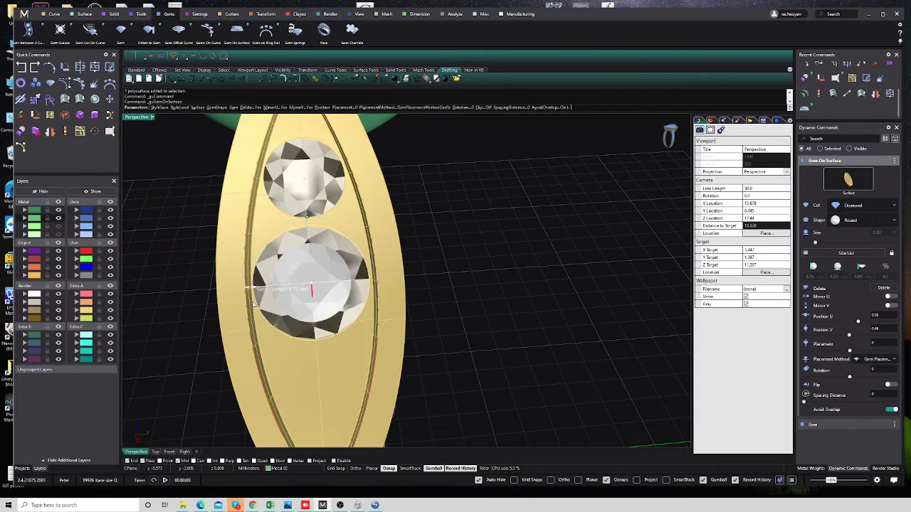
ctrl+scroll(253, 303, down, 1)
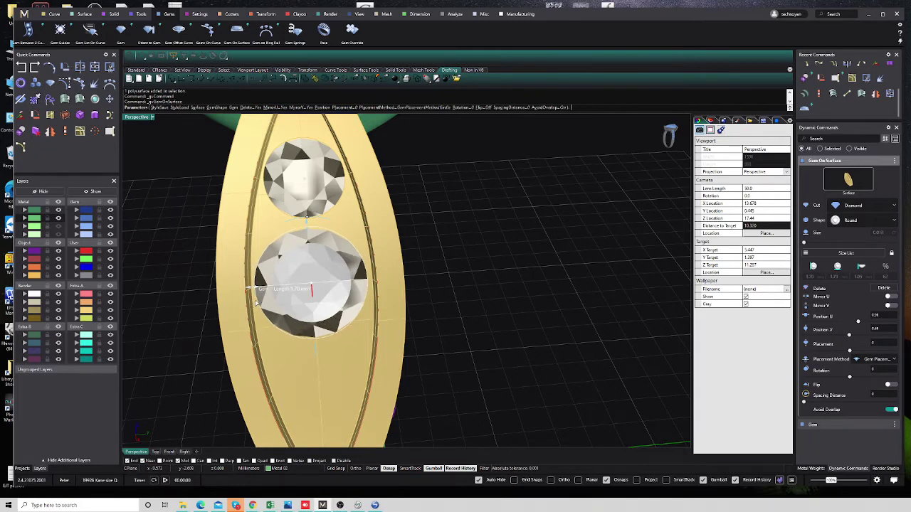
ctrl+scroll(257, 303, down, 1)
click(311, 286)
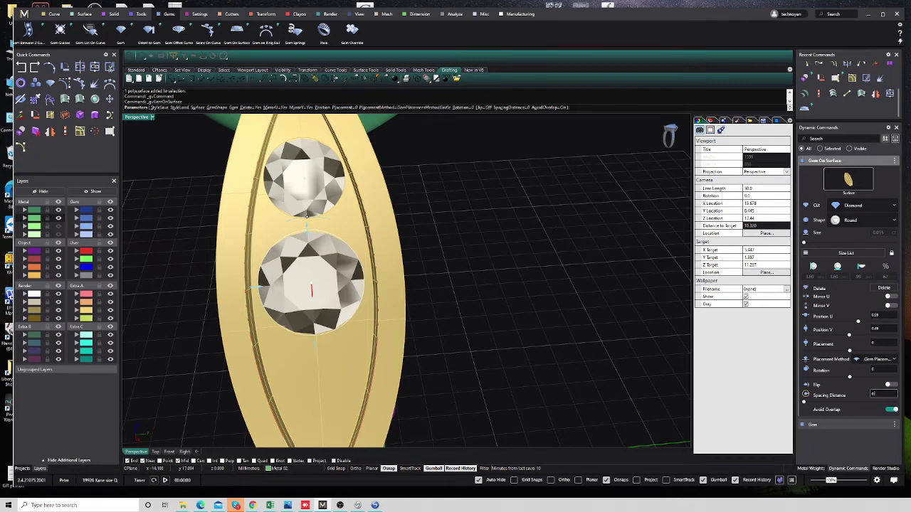
click(883, 394)
text(.5)
key(Return)
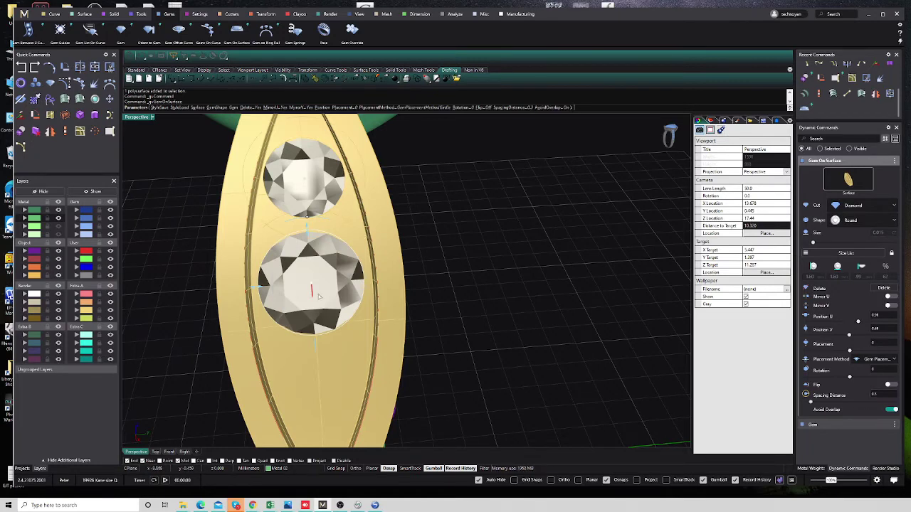
drag(312, 284, 312, 295)
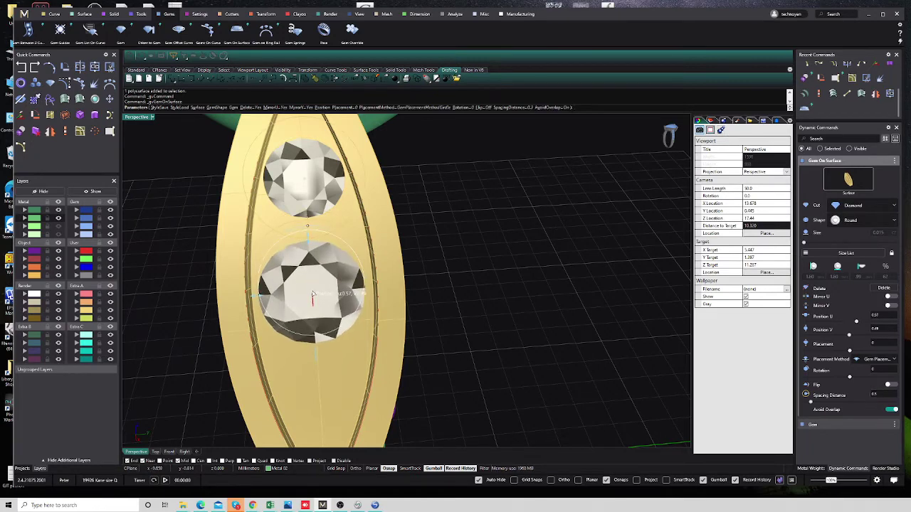
scroll(311, 295, down, 5)
scroll(315, 306, up, 5)
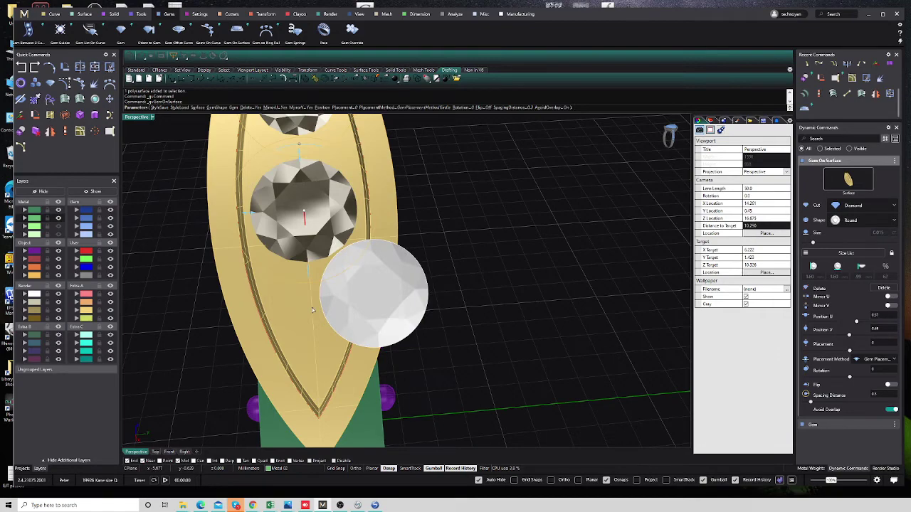
Place a round diamond near the bottom of the marquise
scroll(311, 310, down, 2)
scroll(317, 313, down, 2)
scroll(334, 324, down, 1)
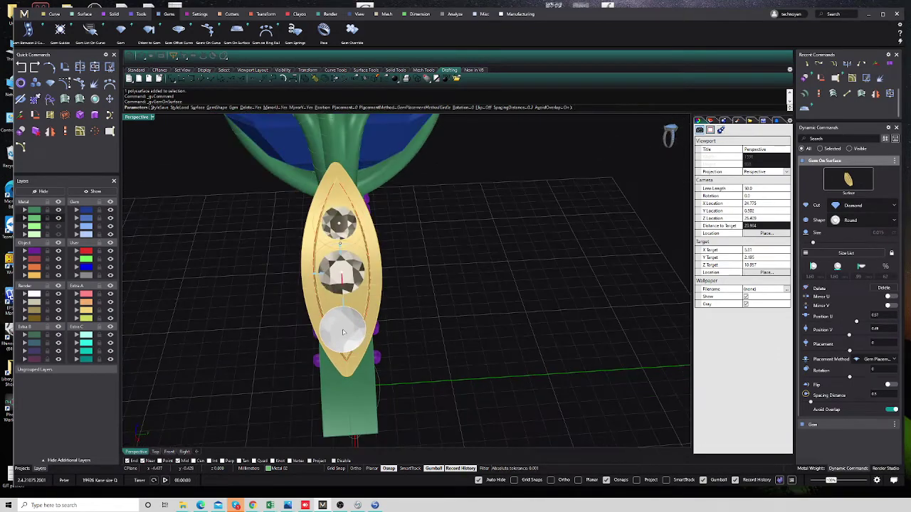
scroll(342, 331, up, 2)
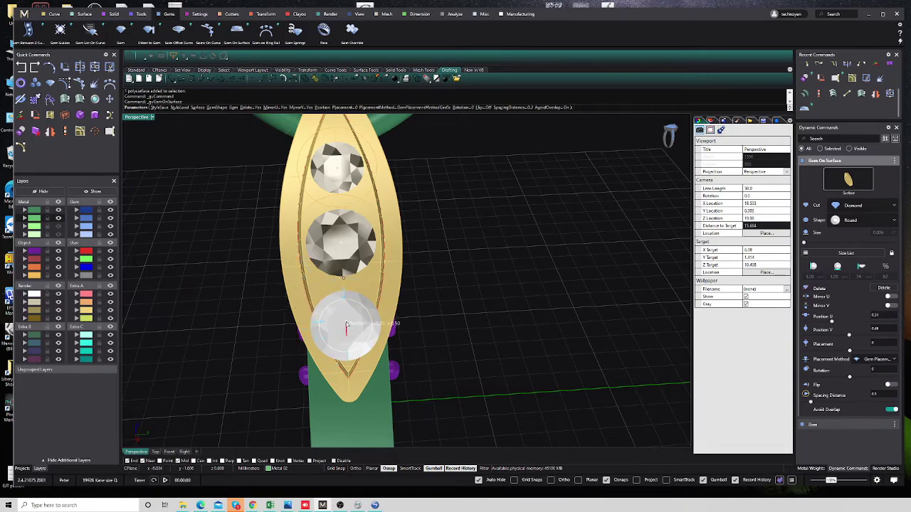
click(347, 326)
right_drag(347, 326, 350, 334)
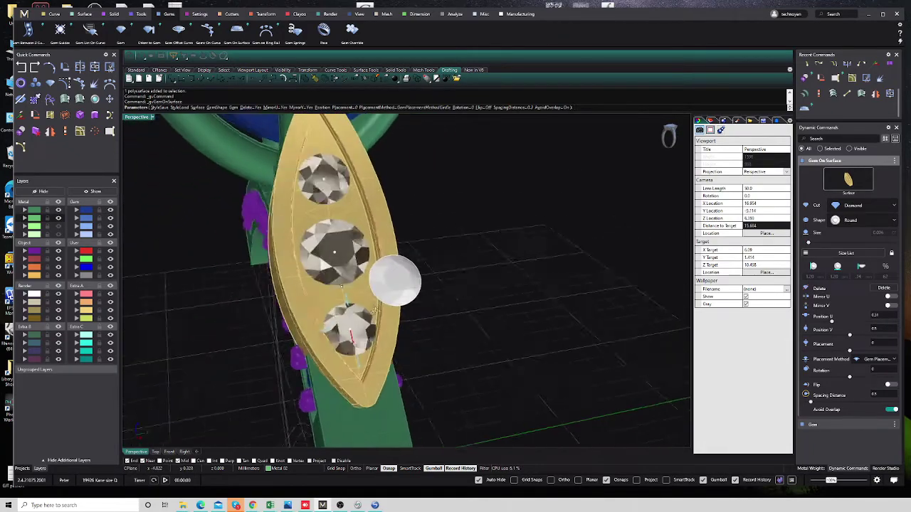
right_drag(342, 285, 336, 325)
scroll(336, 325, up, 3)
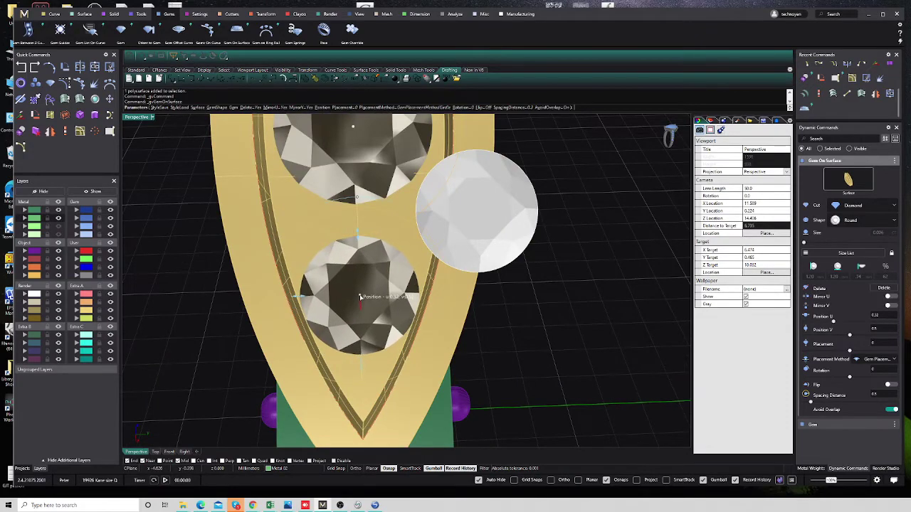
click(360, 296)
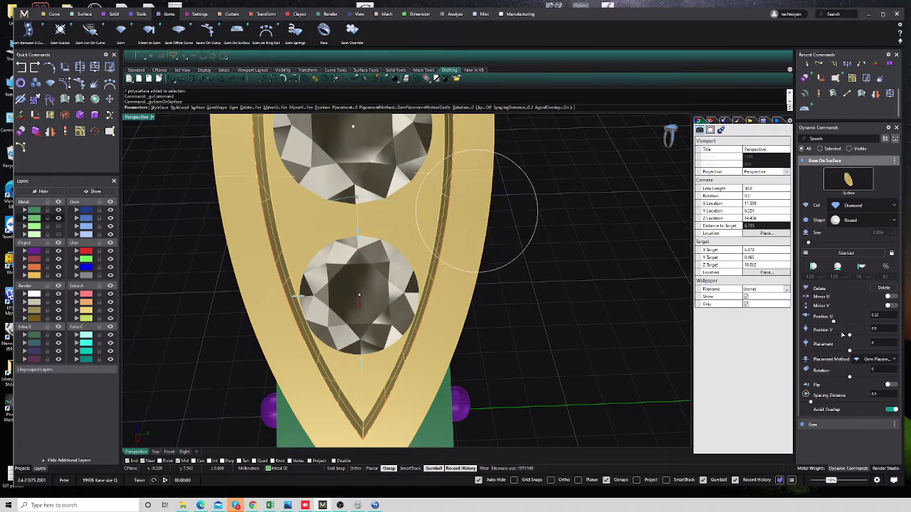
Turn off Avoid Overlap, set Spacing Distance 0.25, and set the middle diamond
click(893, 410)
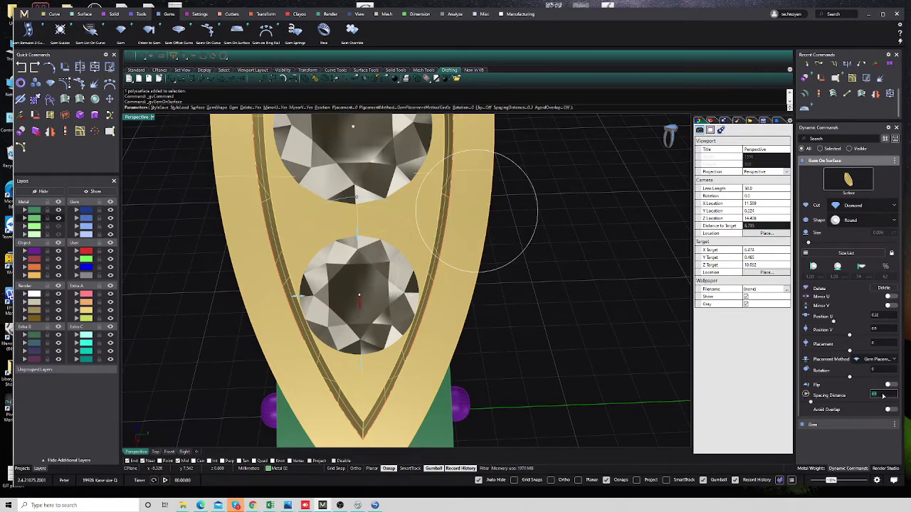
key(Return)
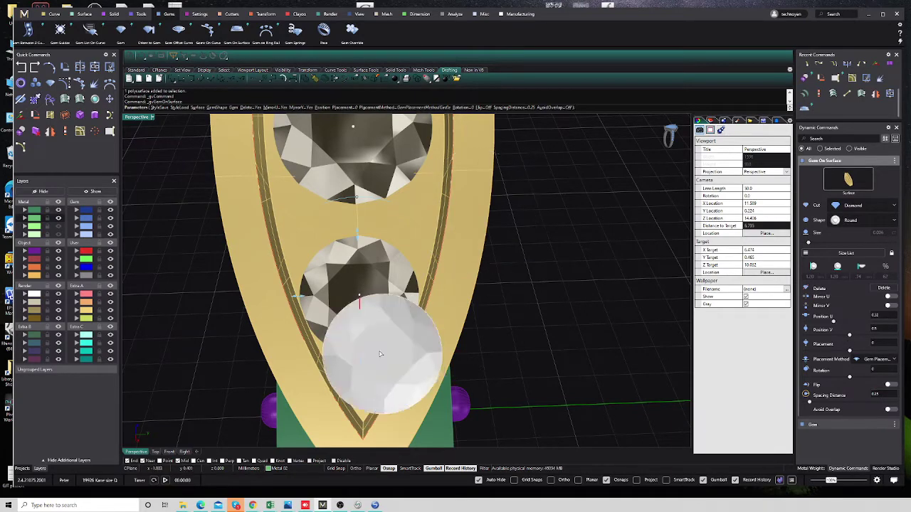
click(360, 291)
scroll(359, 292, down, 3)
scroll(355, 285, down, 2)
scroll(349, 277, up, 5)
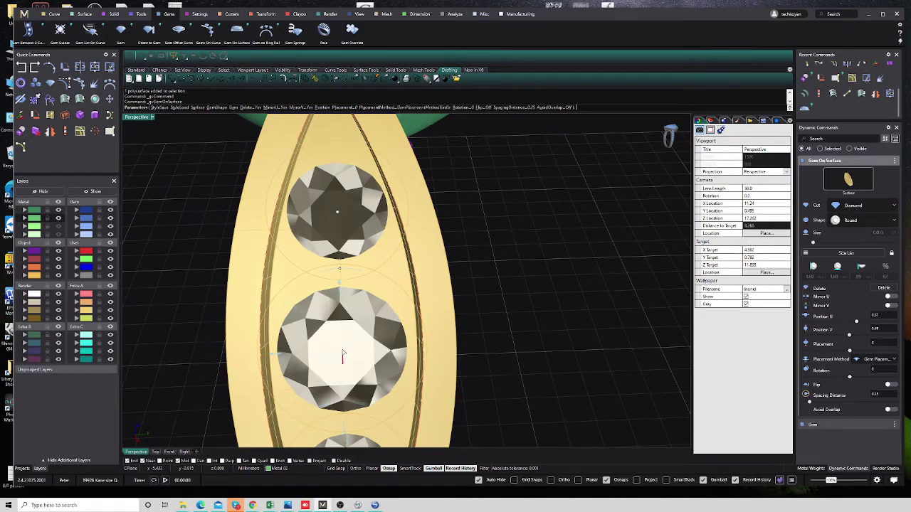
scroll(342, 354, down, 1)
scroll(342, 352, down, 2)
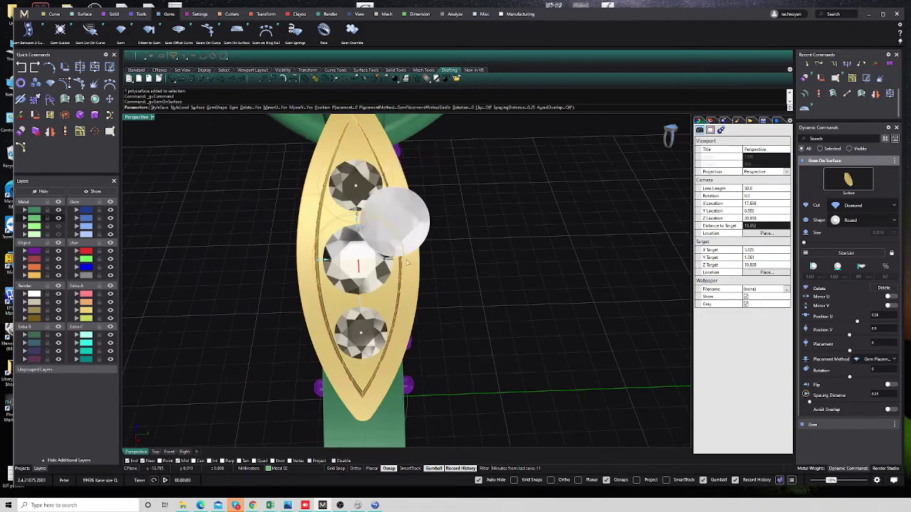
scroll(402, 262, up, 2)
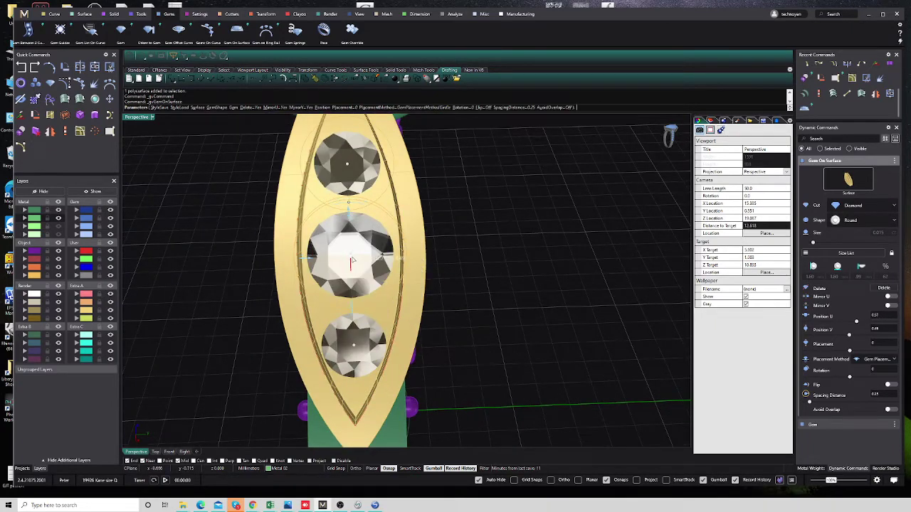
scroll(350, 264, up, 2)
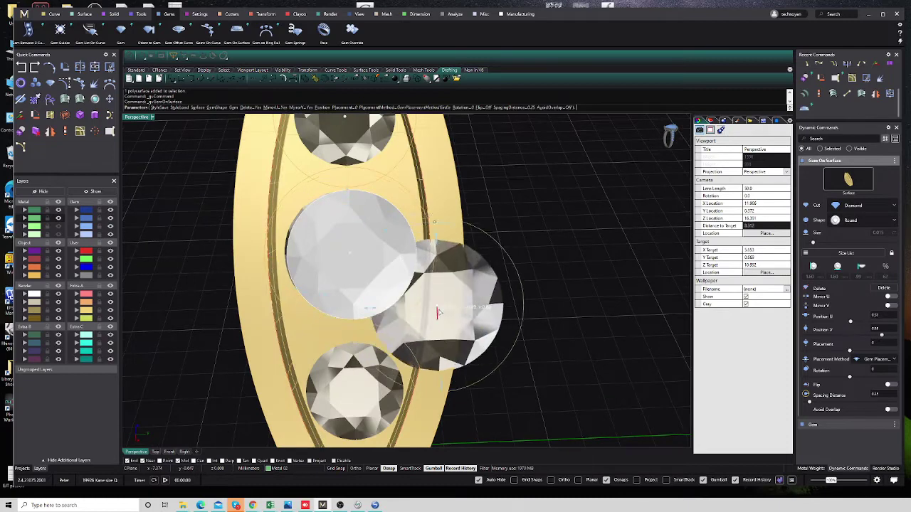
drag(352, 281, 457, 340)
click(349, 254)
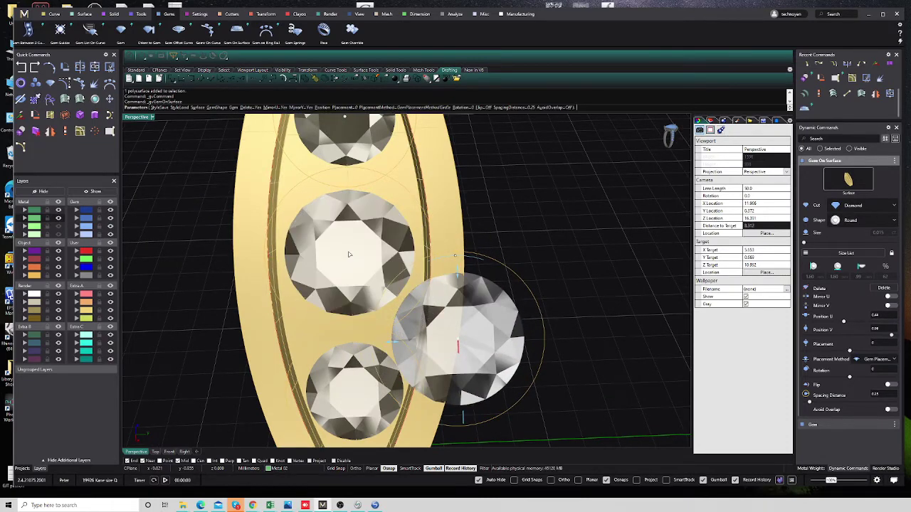
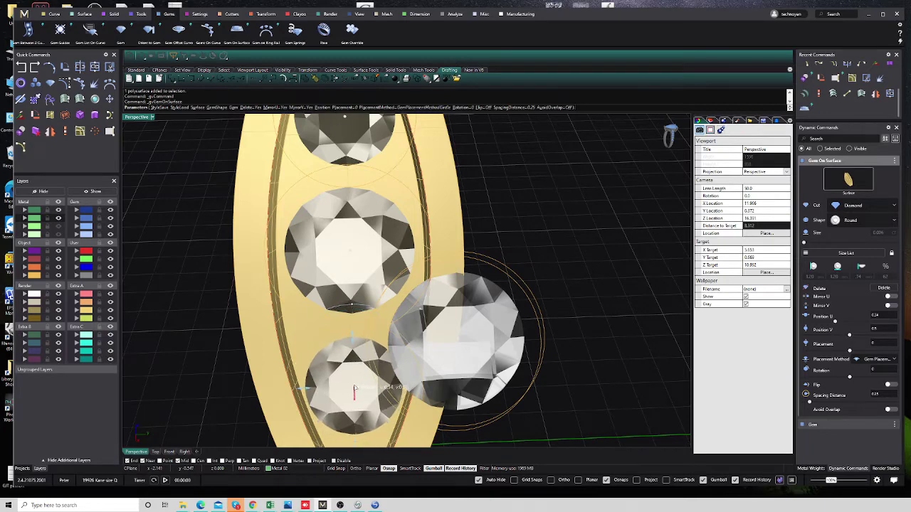
End Gem On Surface and delete the stray gem past the plate edge, leaving three gems
scroll(341, 300, down, 5)
key(Return)
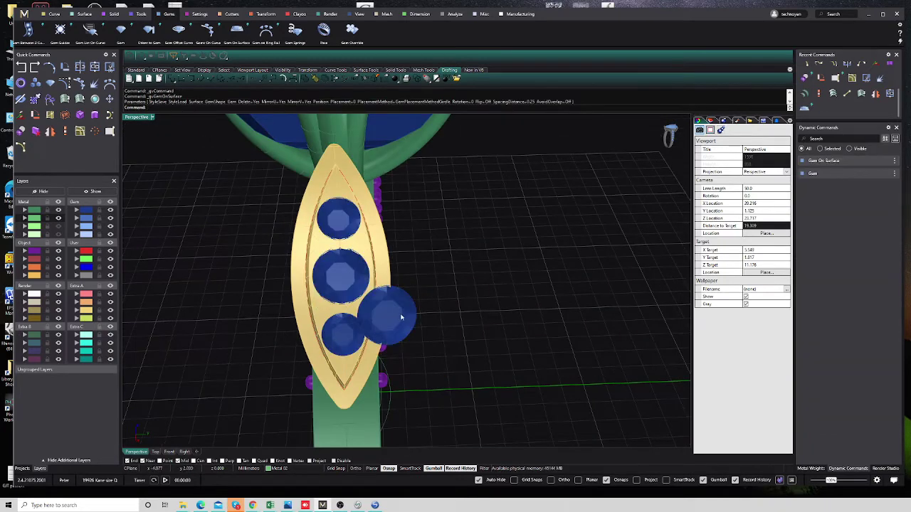
click(442, 301)
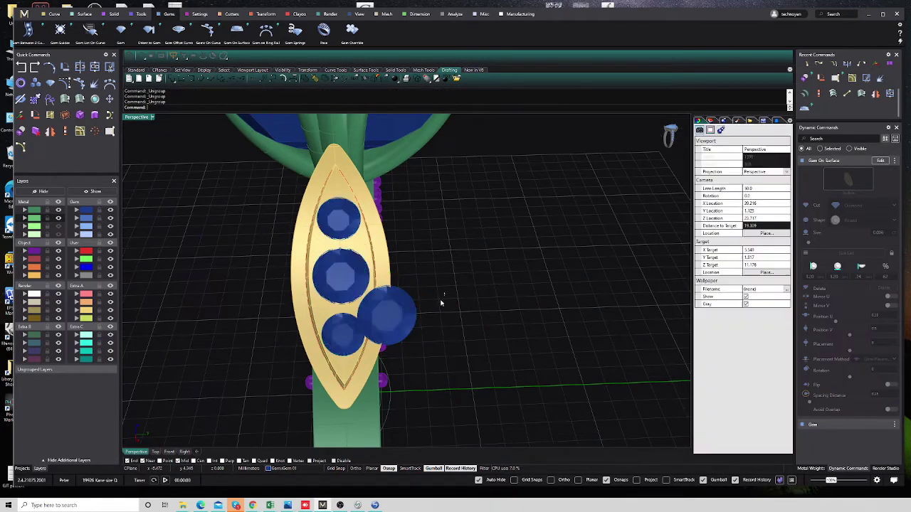
click(409, 324)
key(Delete)
right_drag(423, 301, 337, 343)
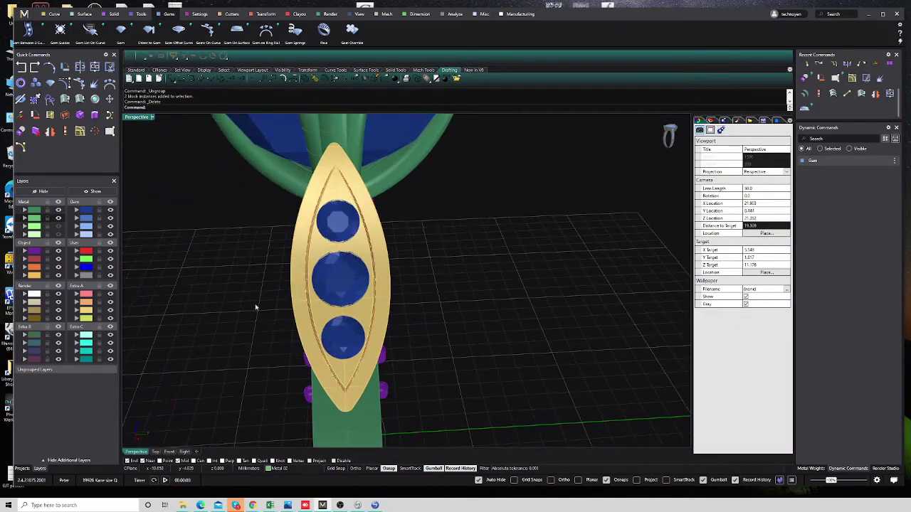
Select the gold marquise plate and start Prong On Surface from the Settings ribbon
scroll(334, 207, up, 3)
click(336, 211)
click(360, 223)
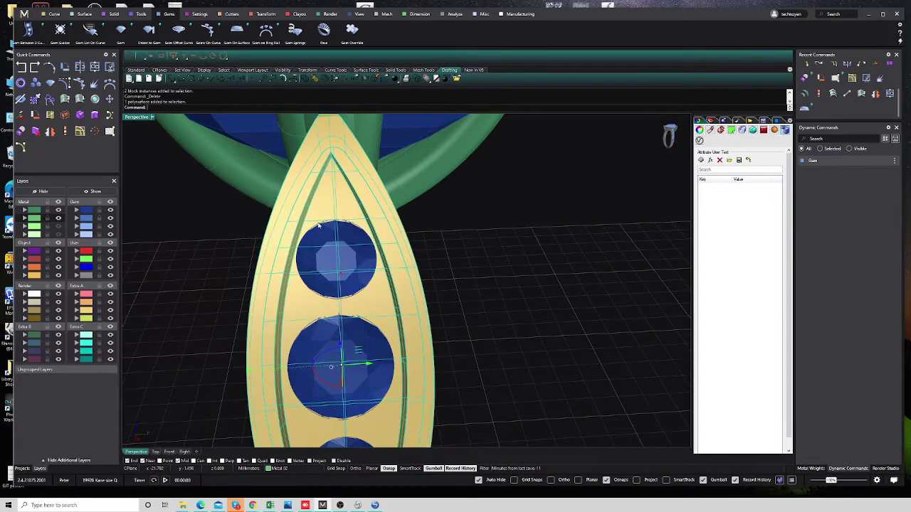
click(198, 13)
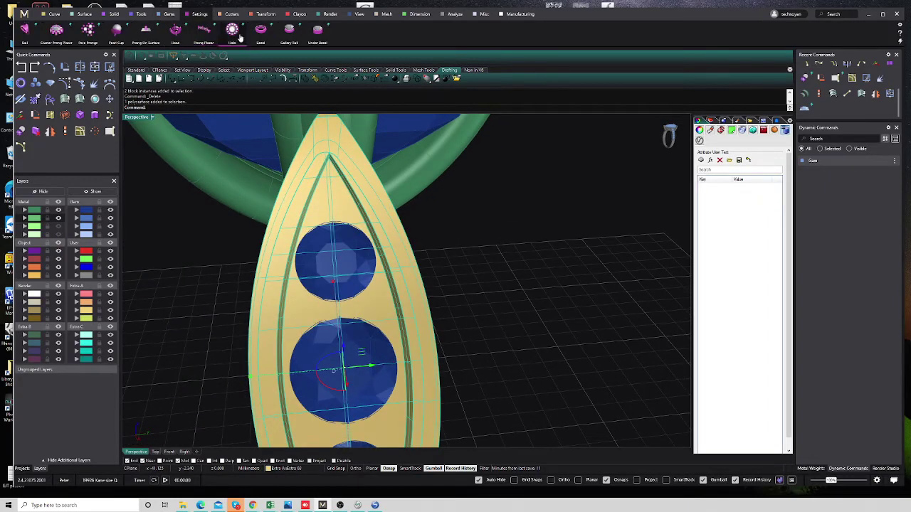
click(146, 29)
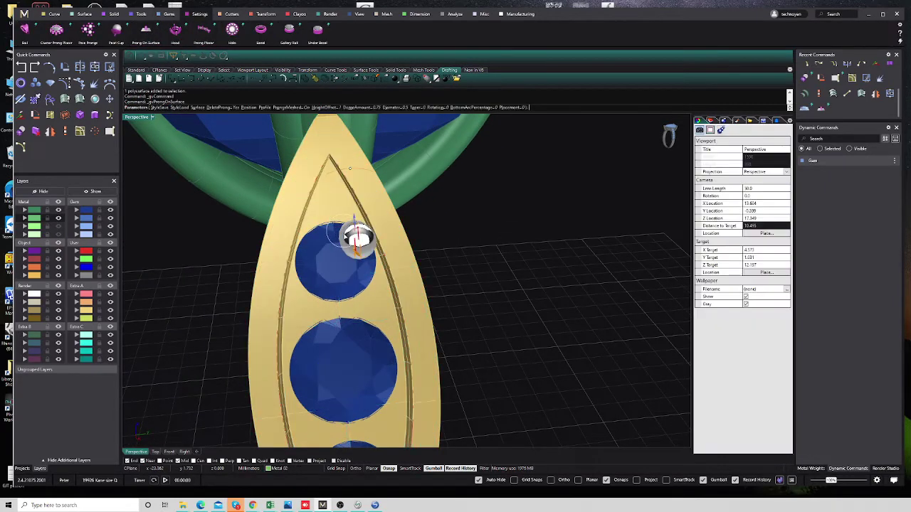
Place 0.47-diameter prongs with a 0.6 height offset above and beside the top stone
scroll(356, 240, up, 2)
scroll(356, 246, up, 3)
right_drag(361, 224, 383, 258)
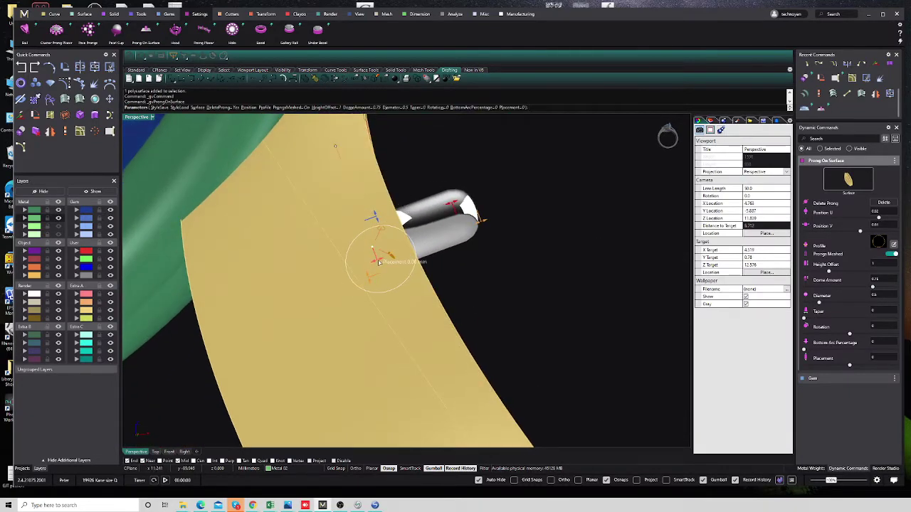
mouse_move(382, 258)
mouse_down()
mouse_move(471, 208)
mouse_move(430, 240)
mouse_up()
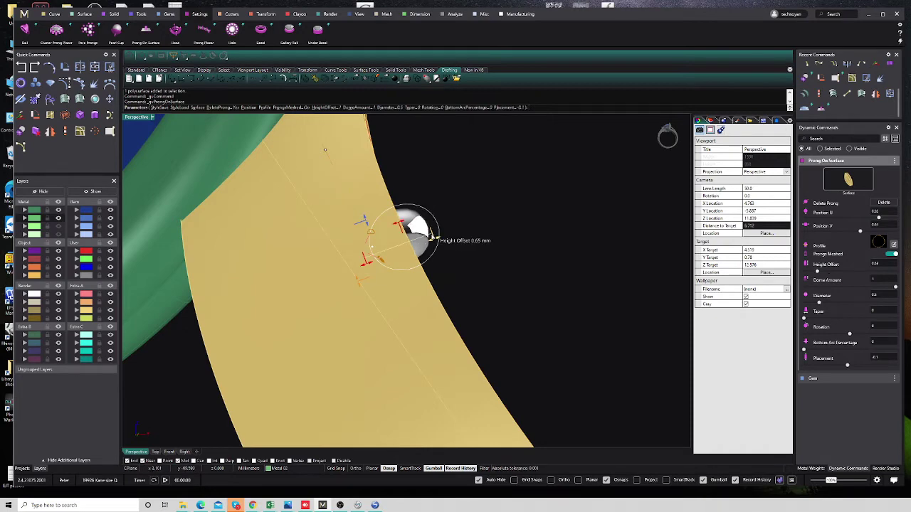
right_drag(430, 239, 409, 253)
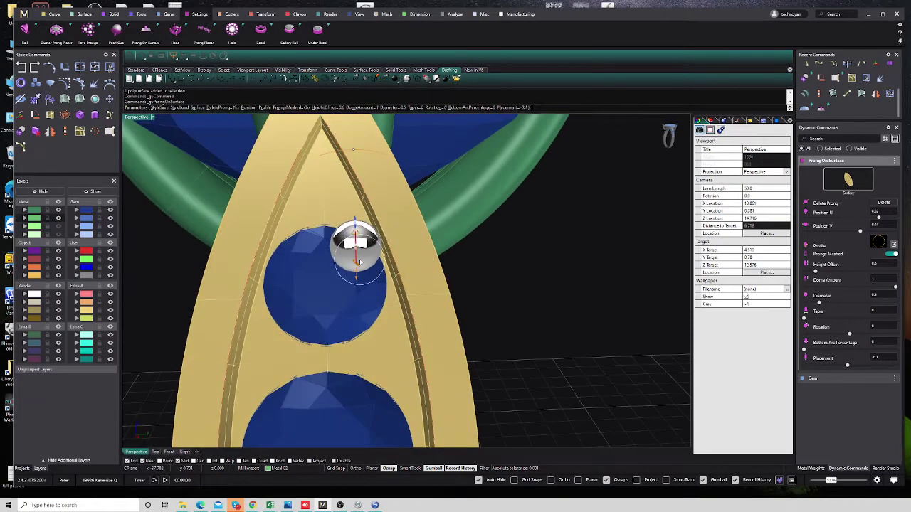
mouse_move(356, 246)
mouse_down()
mouse_move(324, 208)
mouse_move(322, 181)
mouse_move(325, 210)
mouse_up()
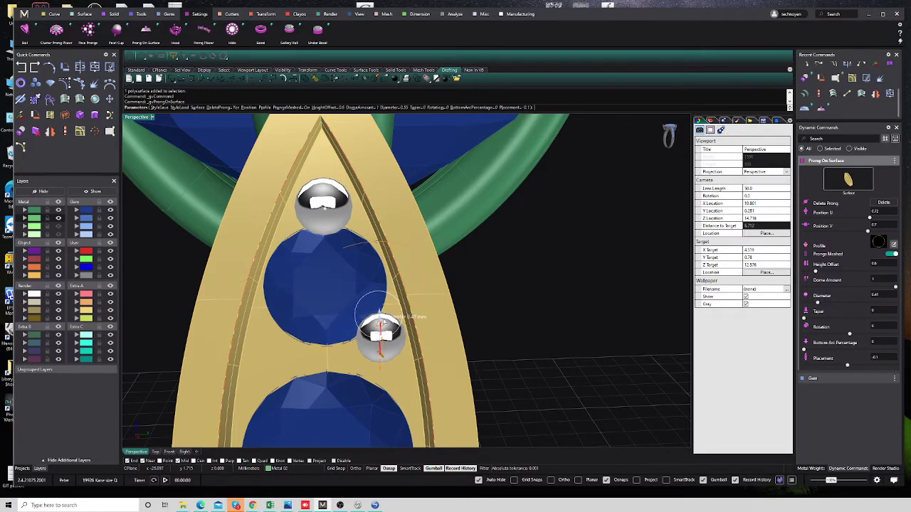
click(390, 317)
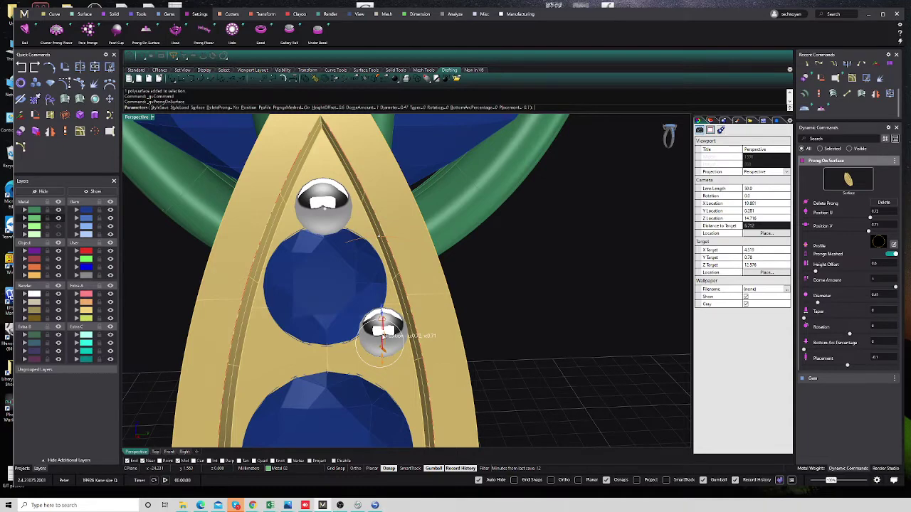
click(383, 336)
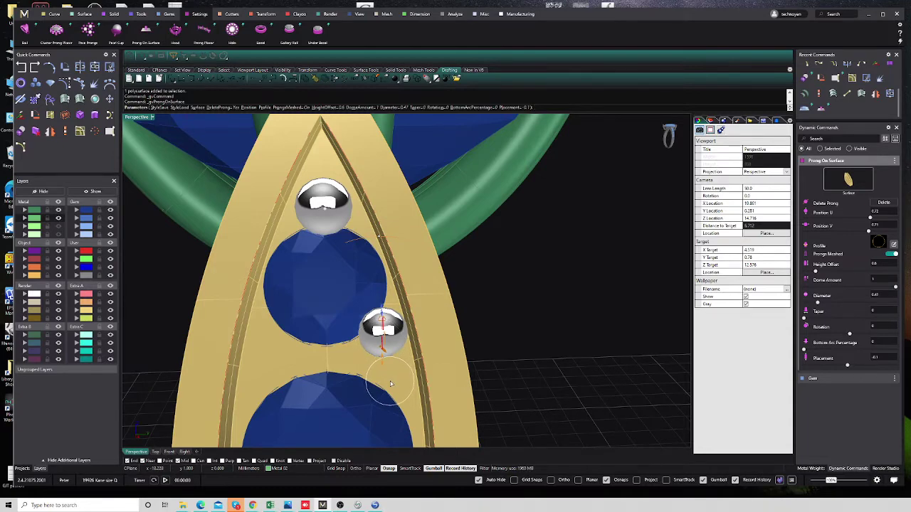
Add paired prongs on both sides between the middle and lower blue stones
click(390, 384)
right_drag(279, 353, 268, 343)
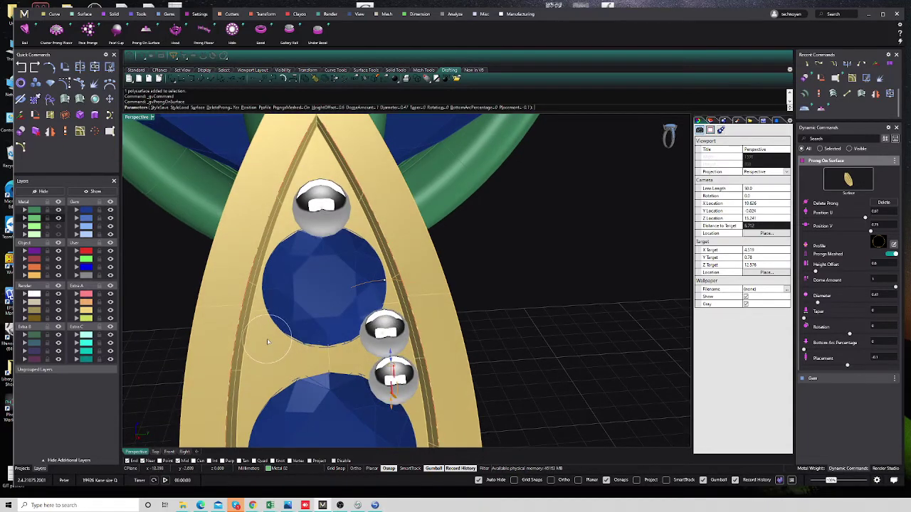
click(269, 336)
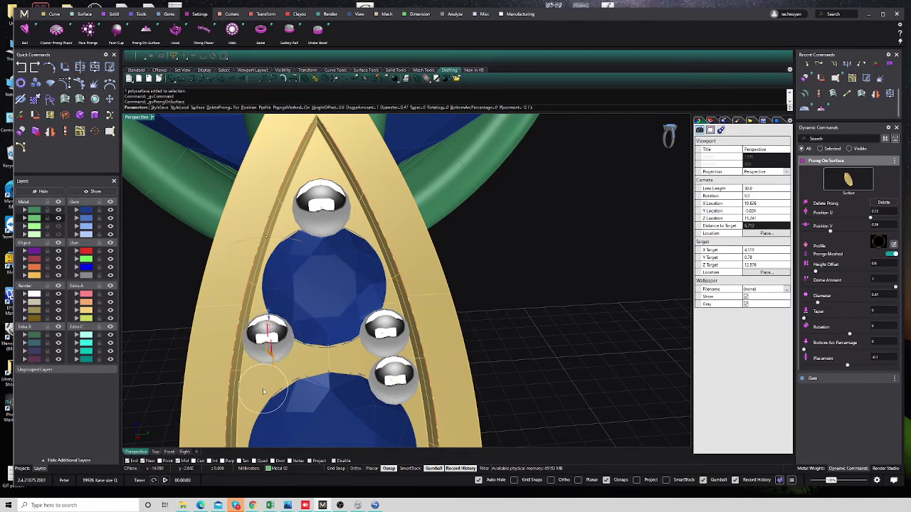
click(265, 379)
scroll(328, 226, down, 3)
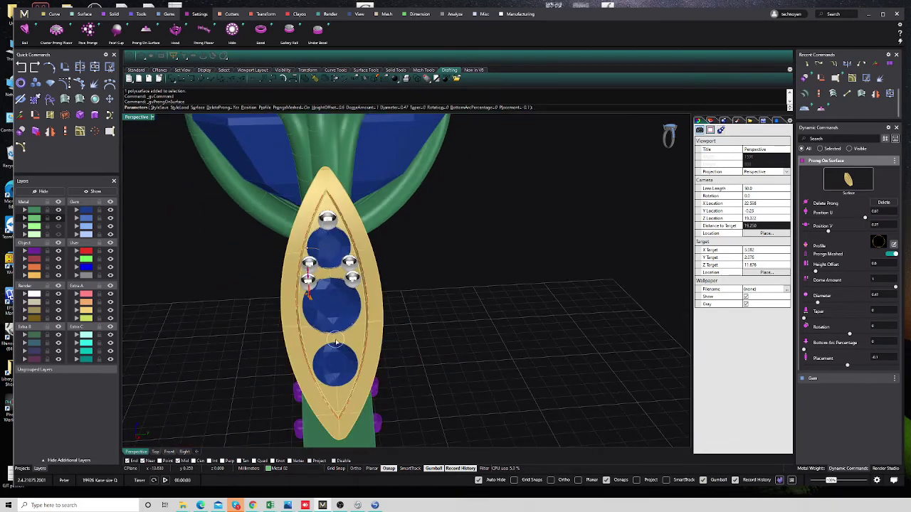
scroll(336, 342, up, 4)
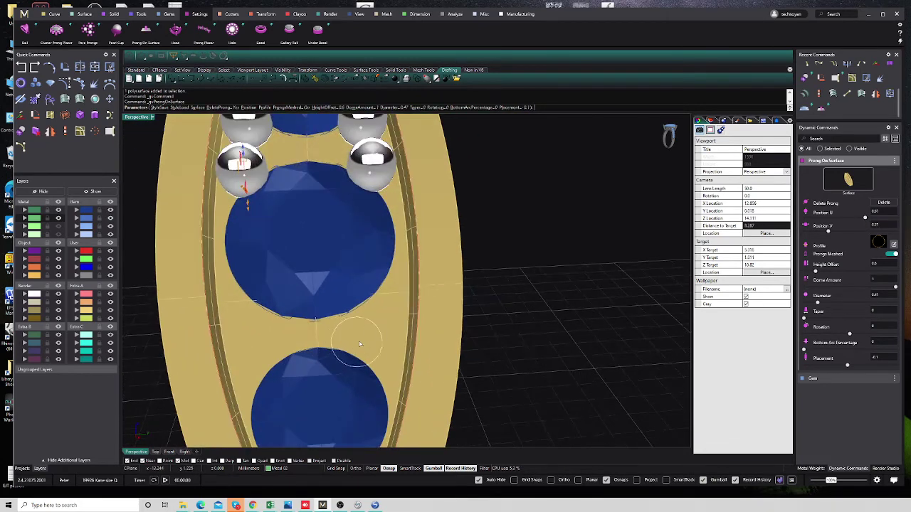
click(384, 304)
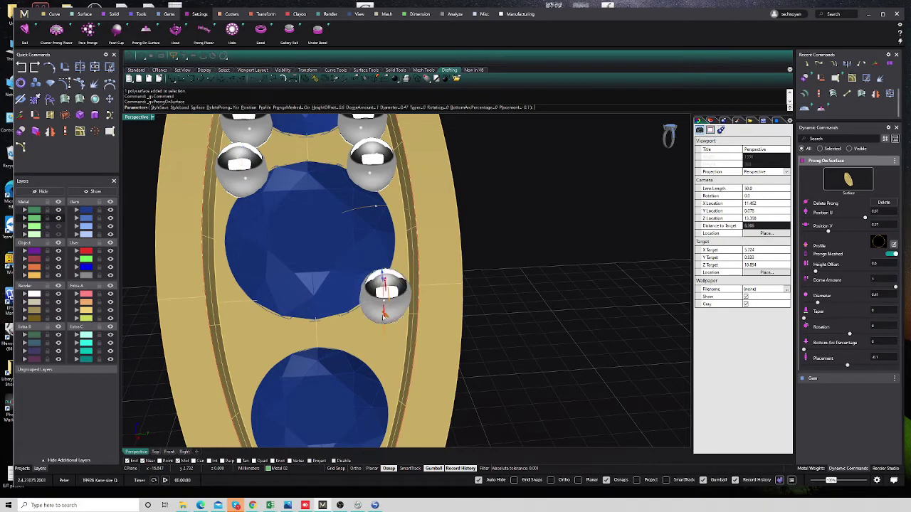
click(374, 351)
scroll(335, 313, down, 3)
scroll(285, 271, up, 3)
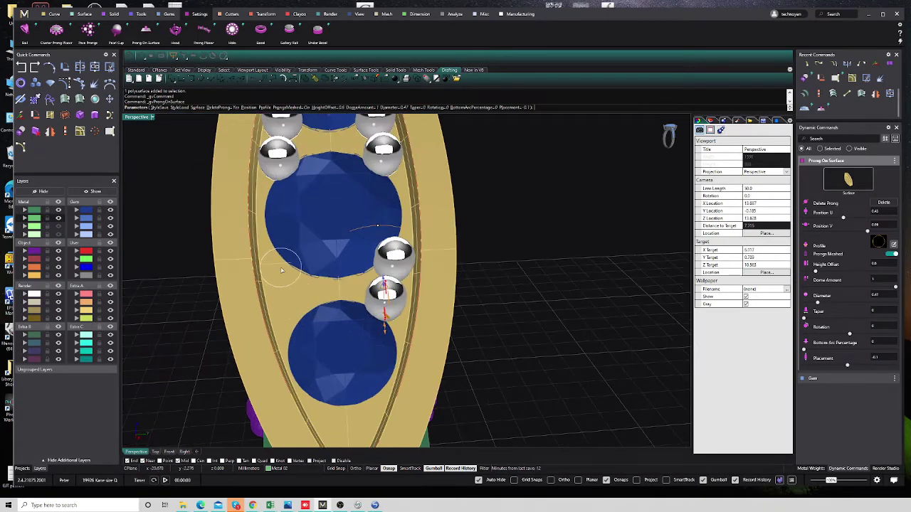
click(281, 267)
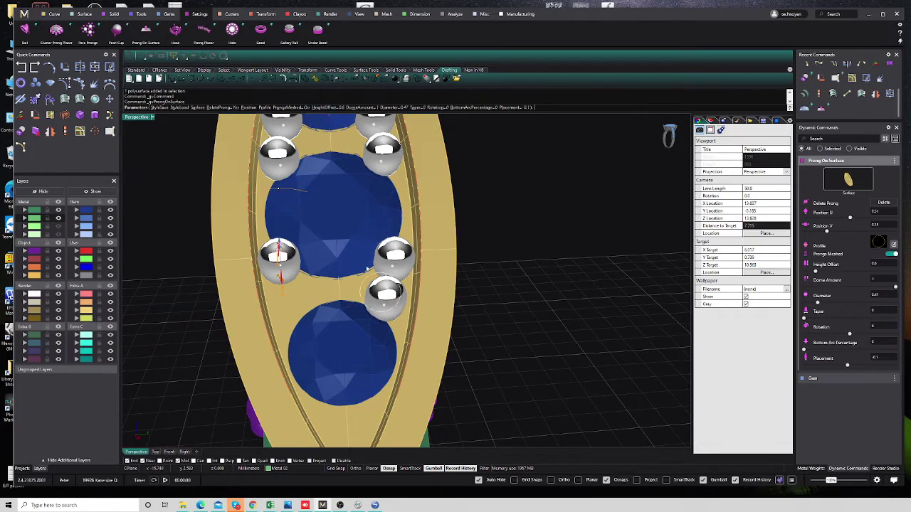
click(295, 309)
Adjust the left between-stone prong's position and add a larger prong below the bottom stone
scroll(295, 309, down, 3)
scroll(299, 271, up, 3)
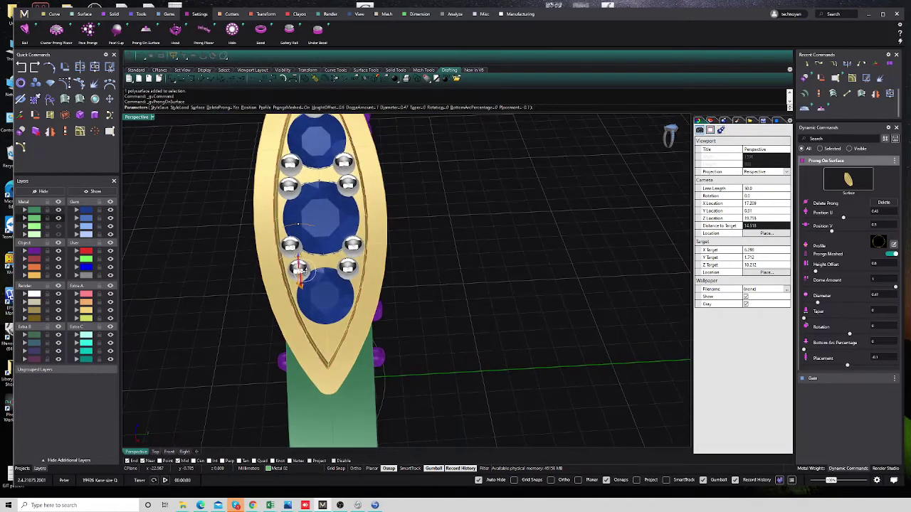
scroll(299, 269, up, 2)
scroll(302, 246, up, 2)
click(297, 245)
scroll(297, 246, up, 1)
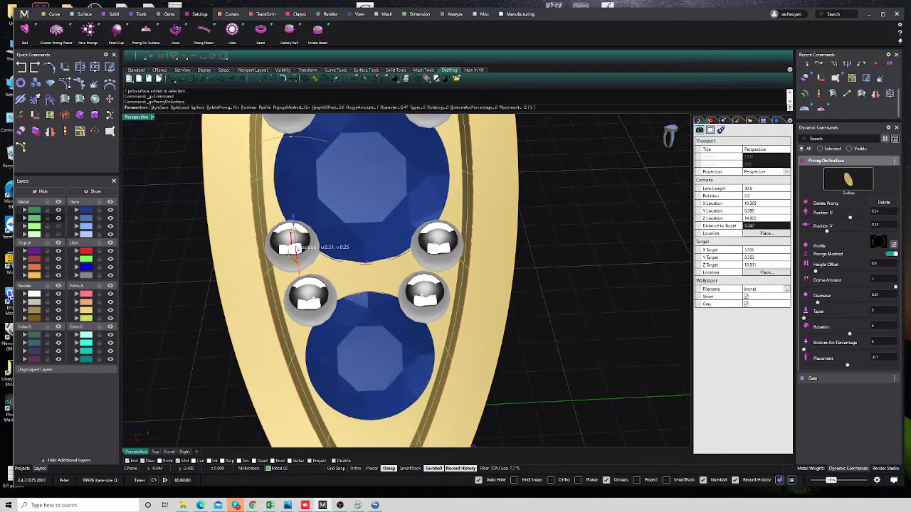
scroll(299, 248, down, 1)
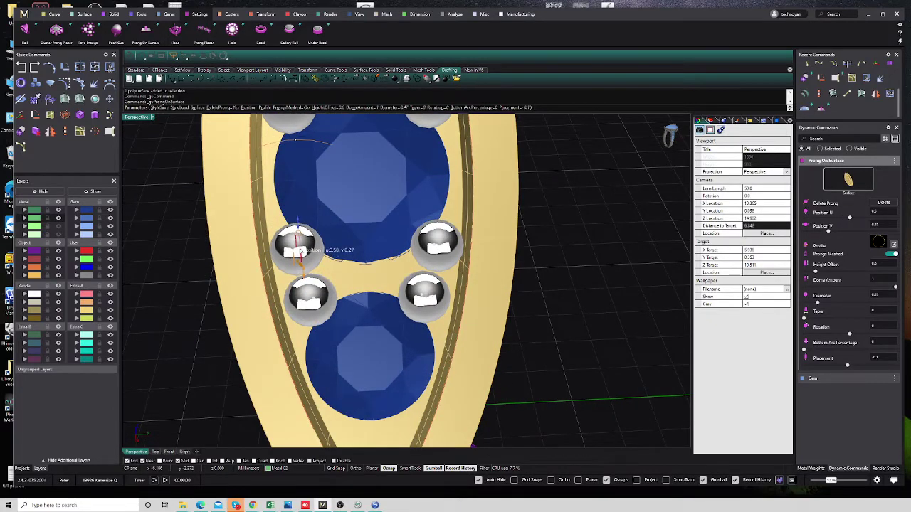
scroll(352, 212, down, 2)
scroll(357, 302, up, 2)
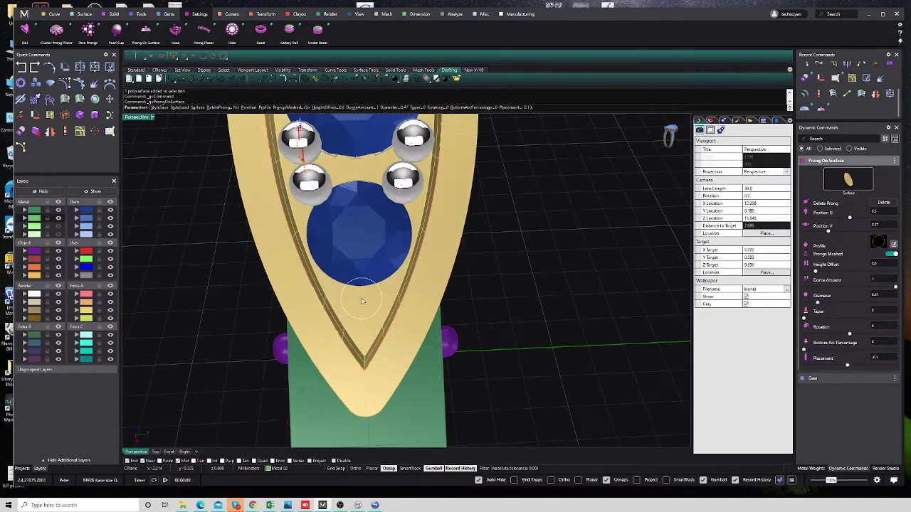
click(361, 302)
scroll(367, 303, up, 1)
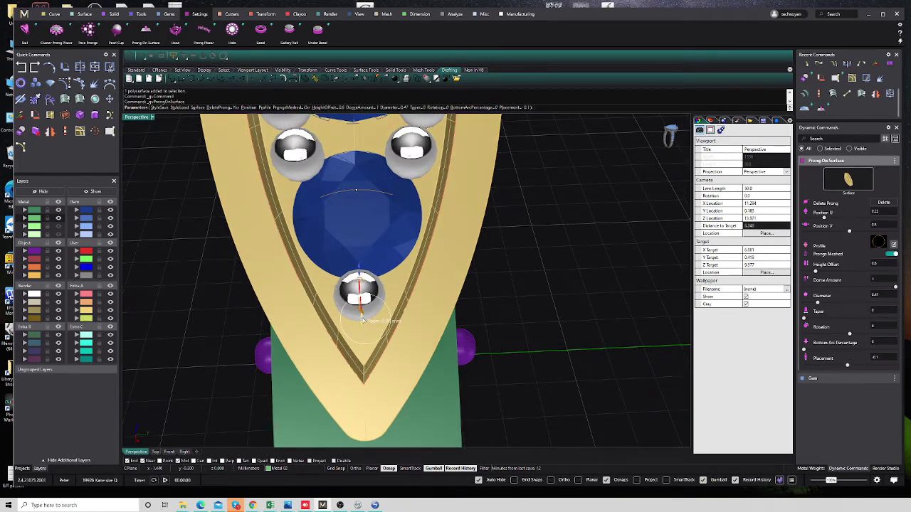
ctrl+scroll(358, 269, up, 2)
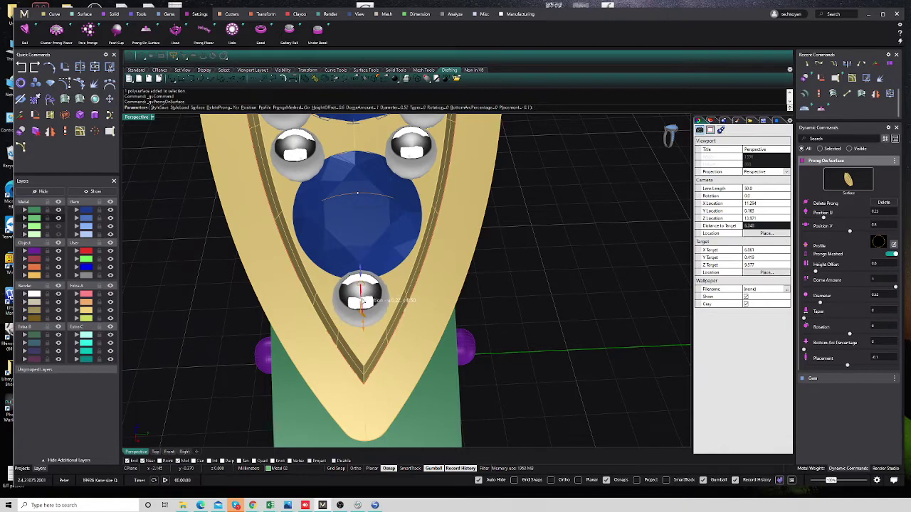
scroll(362, 303, down, 5)
End prong placement, check the setting in profile, and restore the four-viewport layout
key(Return)
mouse_move(372, 311)
right_down()
mouse_move(433, 245)
mouse_move(379, 238)
right_up()
scroll(318, 152, up, 5)
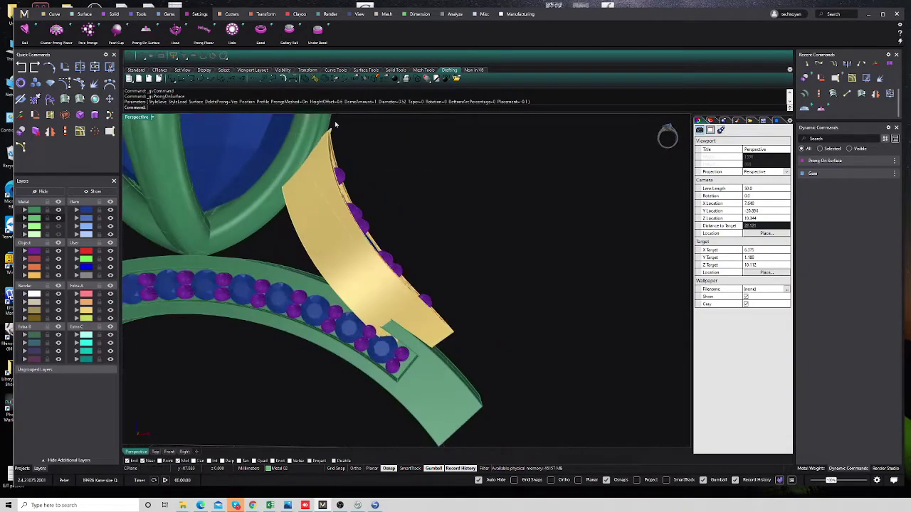
scroll(327, 146, up, 5)
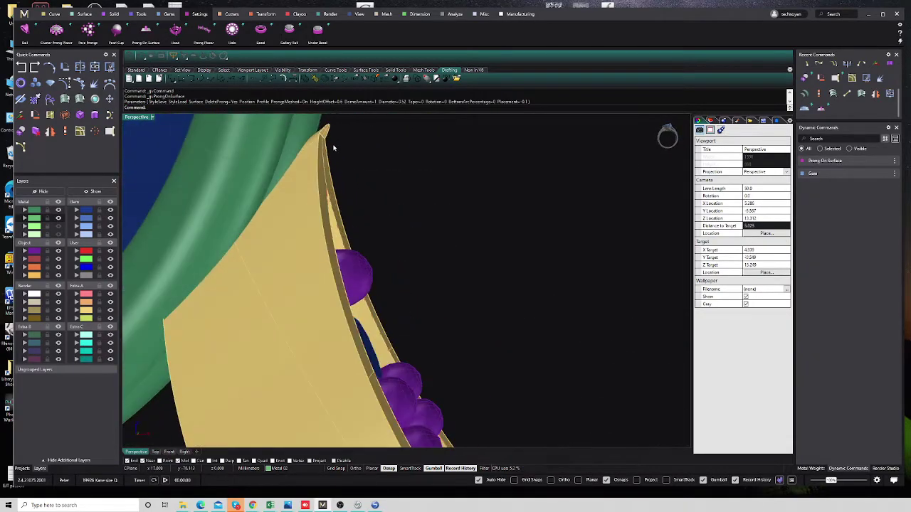
double_click(146, 118)
scroll(292, 318, up, 5)
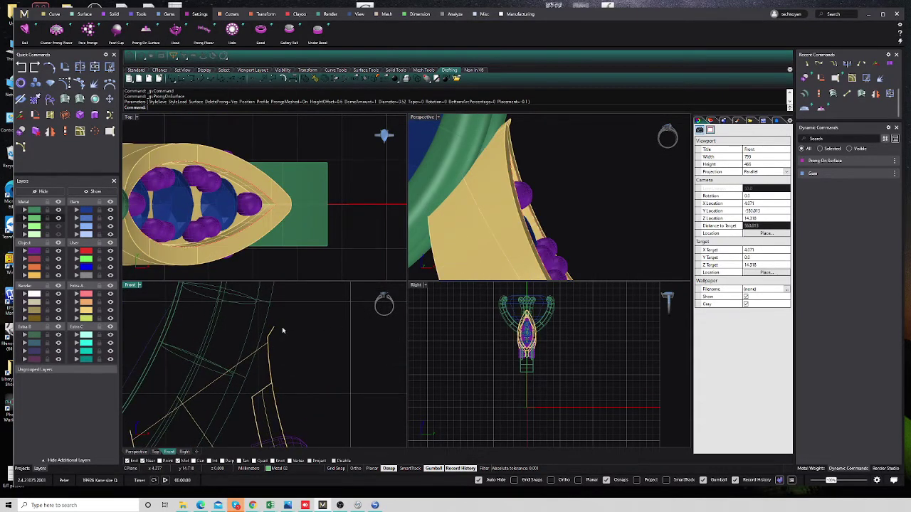
Delete the leftover stray curve in the Front view
click(282, 330)
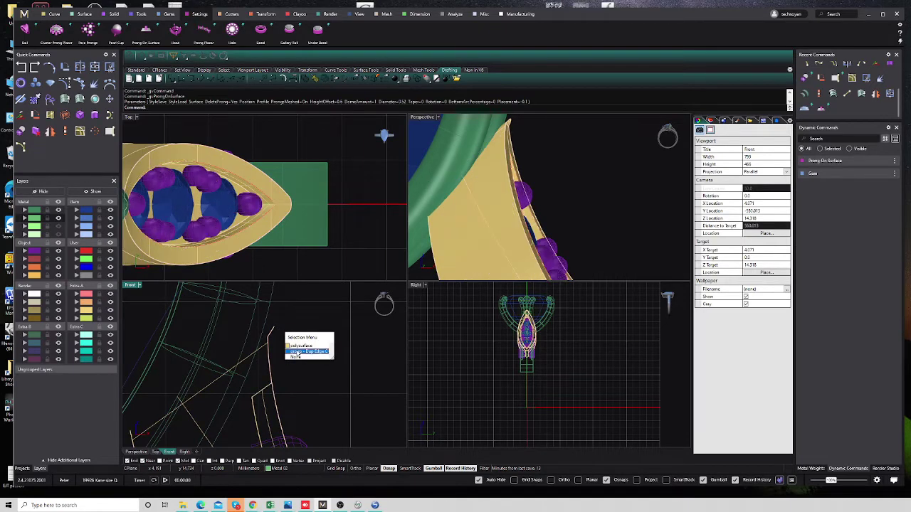
click(296, 353)
key(Delete)
click(284, 340)
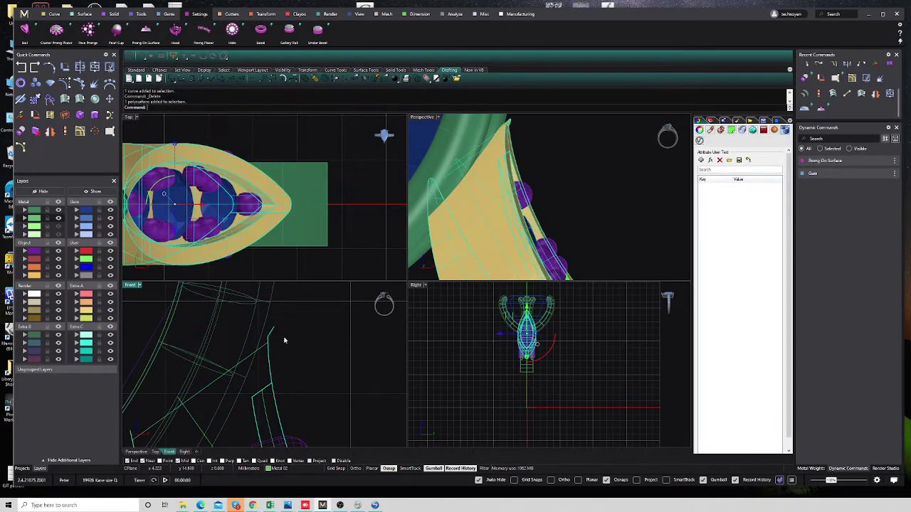
click(333, 337)
Draw a closed four-corner polyline across the setting's end in the Front view
click(53, 13)
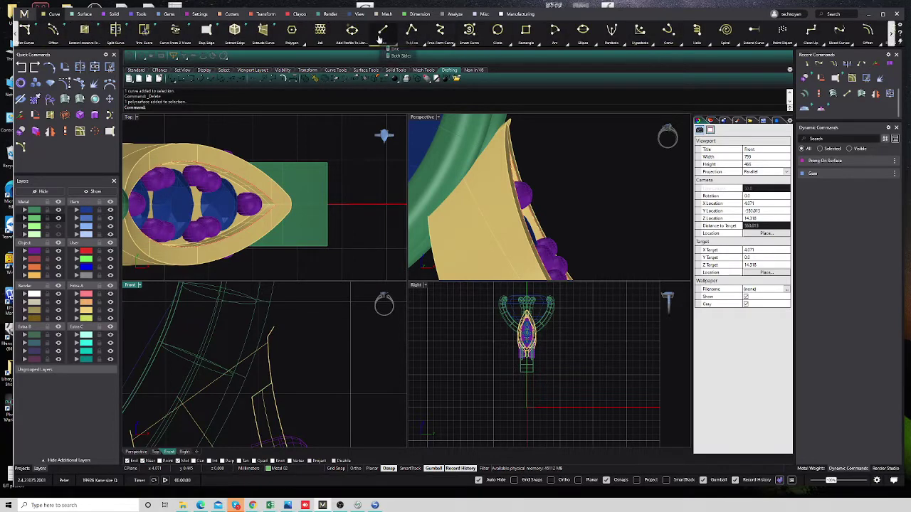
click(414, 31)
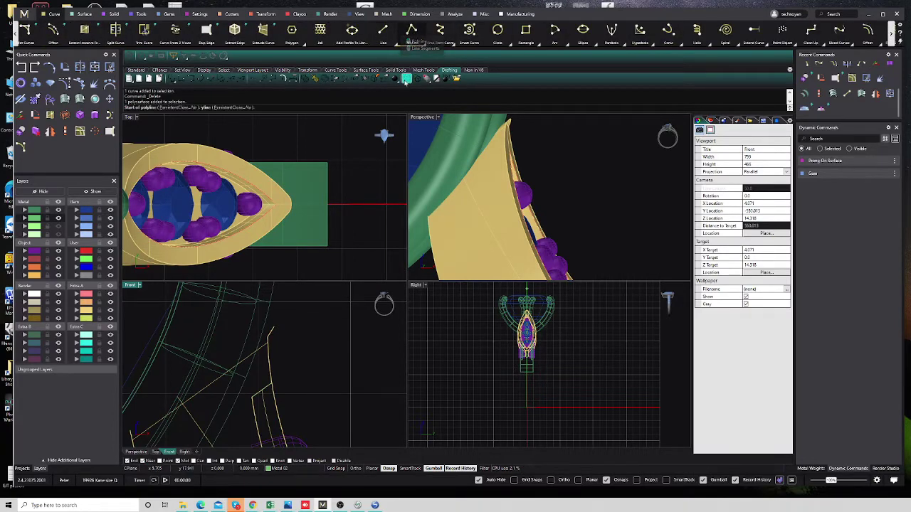
click(270, 375)
click(264, 312)
click(294, 295)
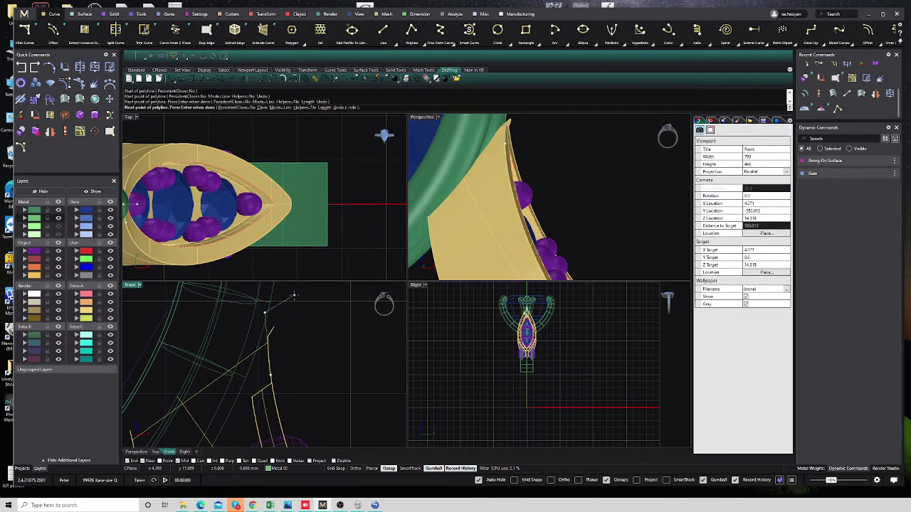
click(333, 327)
click(272, 376)
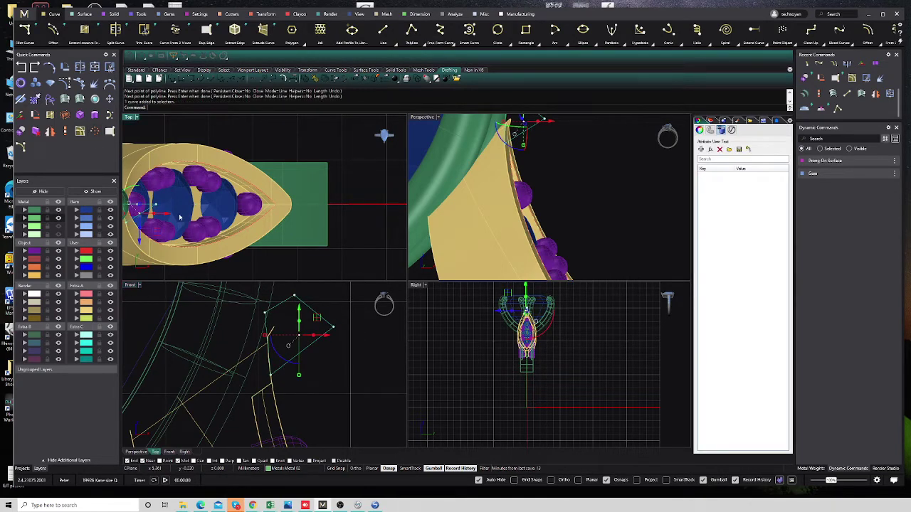
Project the new outline onto the CPlane, keeping the original curve
right_drag(123, 214, 219, 231)
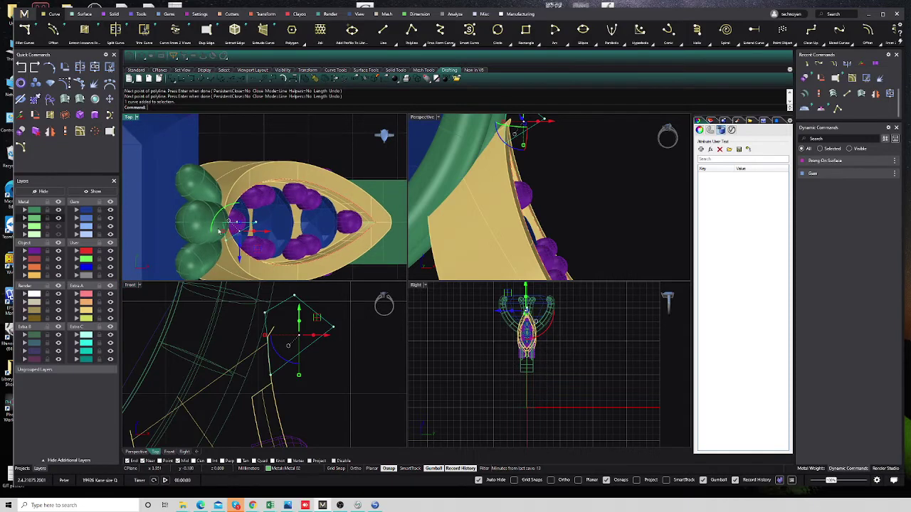
click(133, 286)
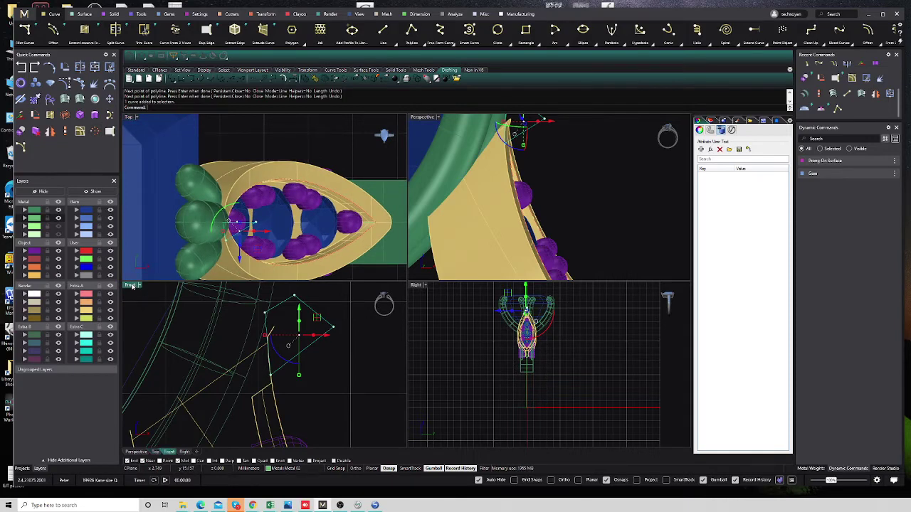
click(20, 115)
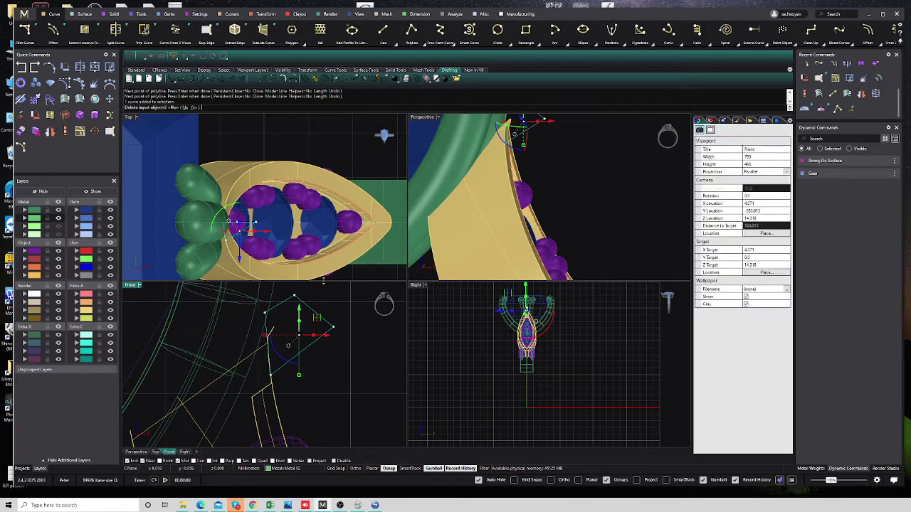
key(Return)
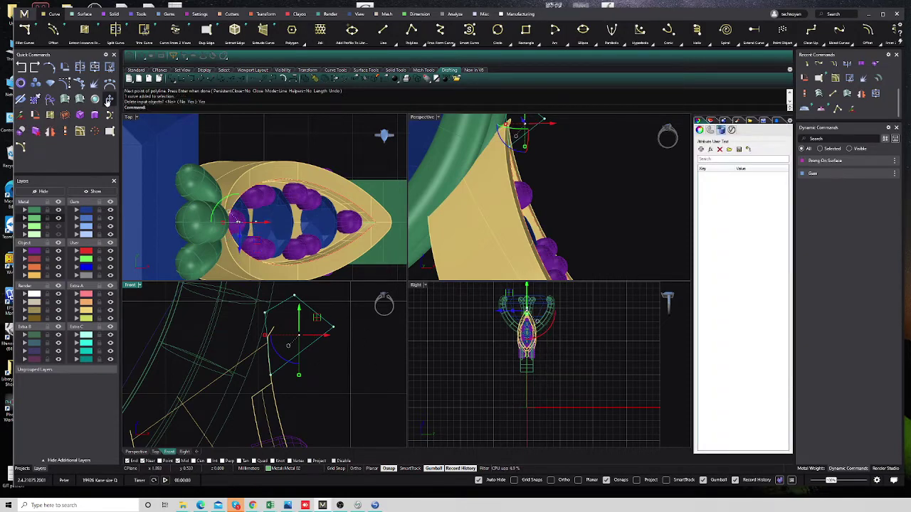
Extrude the outline into a cutter, BooleanDifference it from the setting, and delete leftovers
click(108, 100)
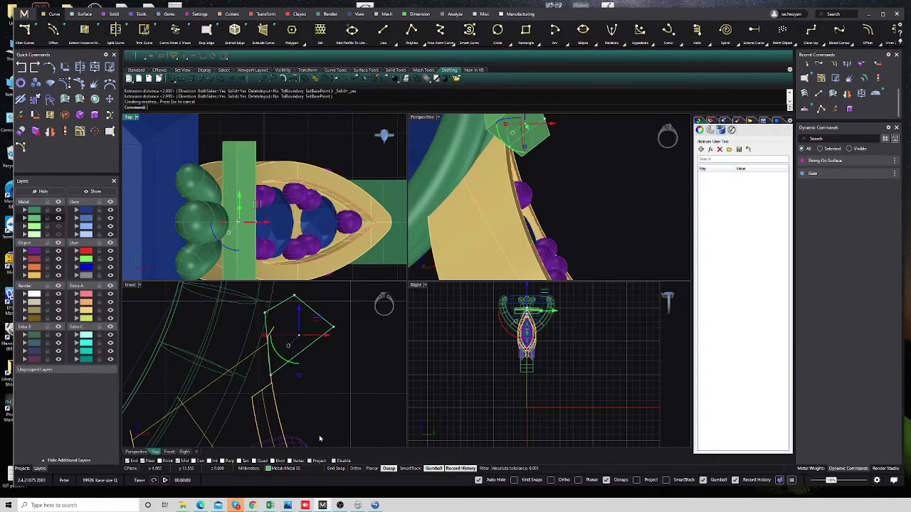
click(277, 405)
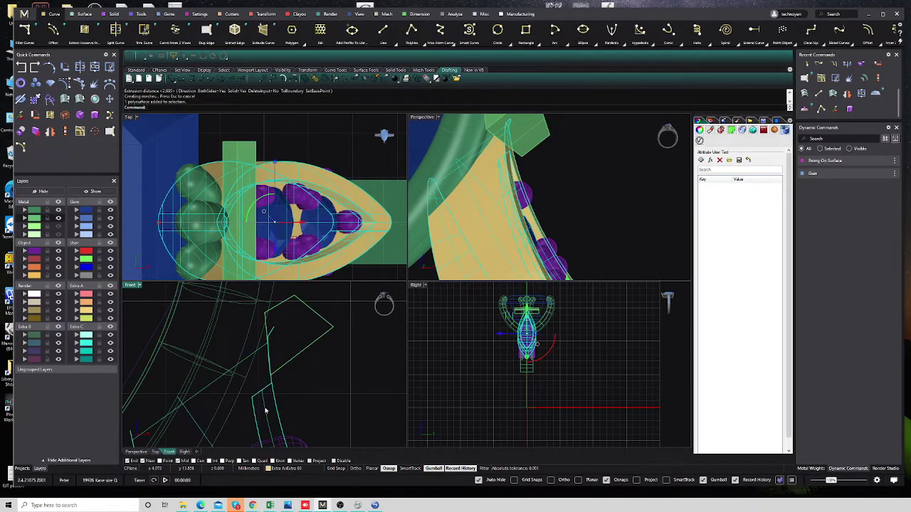
drag(334, 361, 304, 324)
key(Return)
key(Delete)
mouse_move(463, 192)
right_down()
mouse_move(508, 155)
mouse_move(113, 156)
right_up()
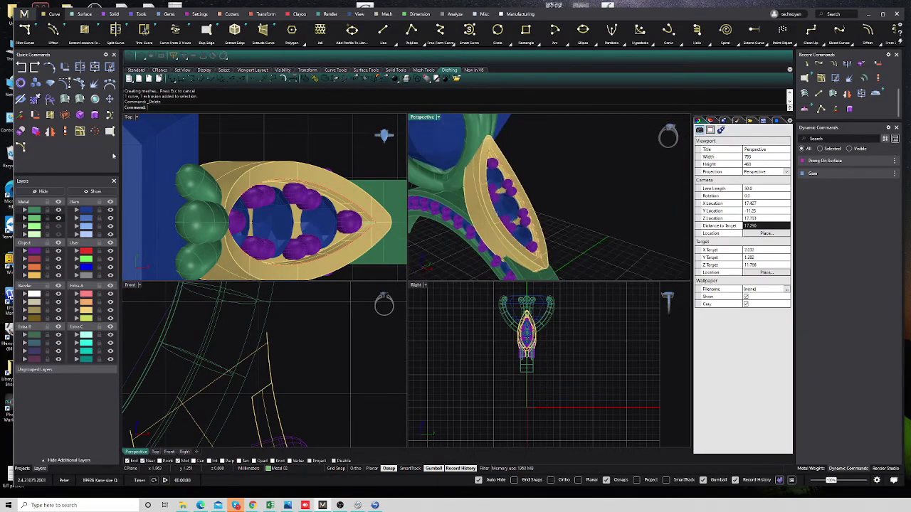
Try a 0.1 FilletEdge on three setting edges, then undo it
click(80, 115)
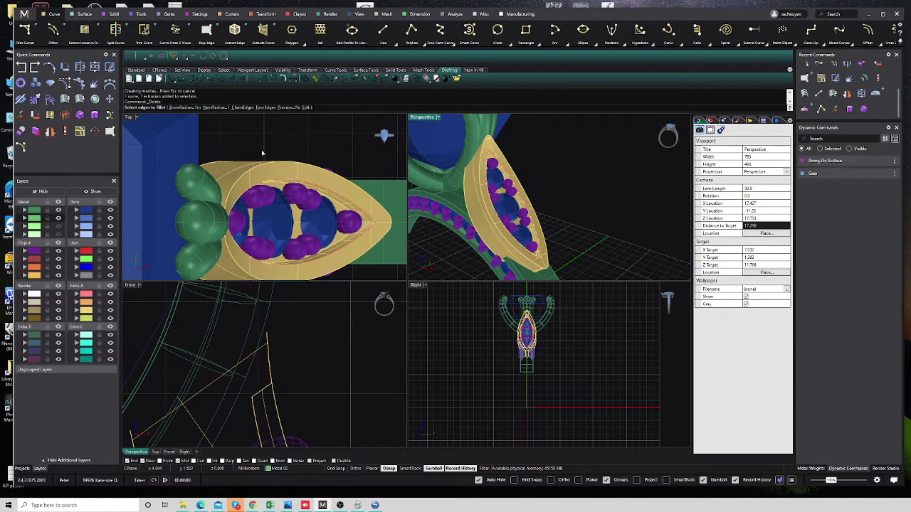
text(0.1)
key(Return)
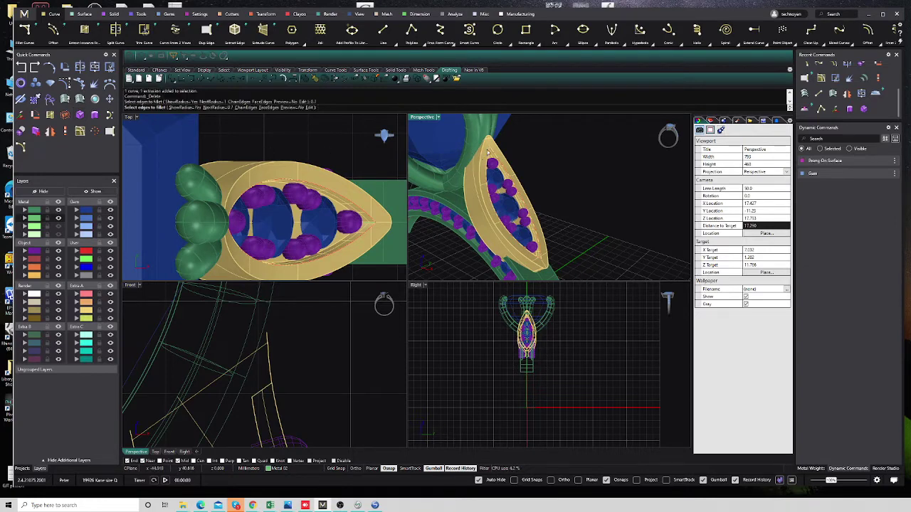
click(488, 152)
scroll(487, 149, up, 5)
click(481, 147)
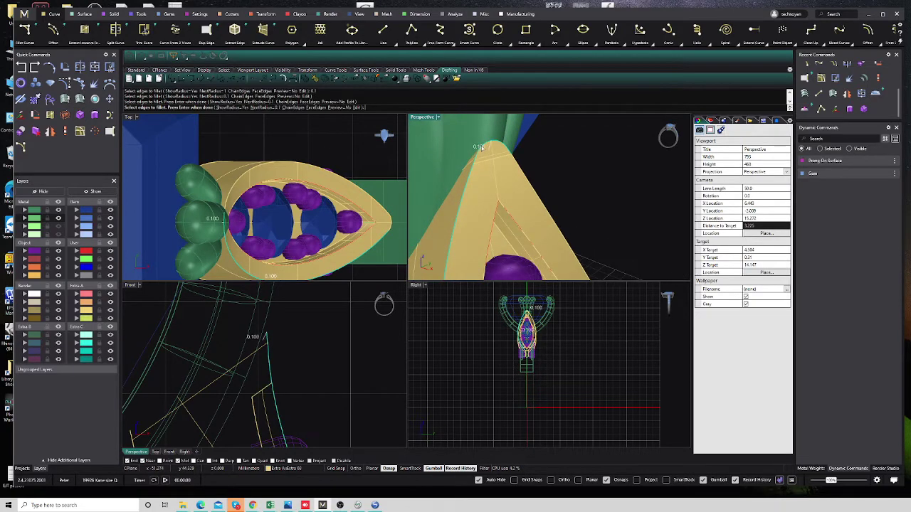
click(522, 167)
scroll(524, 171, down, 5)
mouse_move(523, 171)
right_down()
mouse_move(526, 247)
mouse_move(512, 241)
right_up()
key(Return)
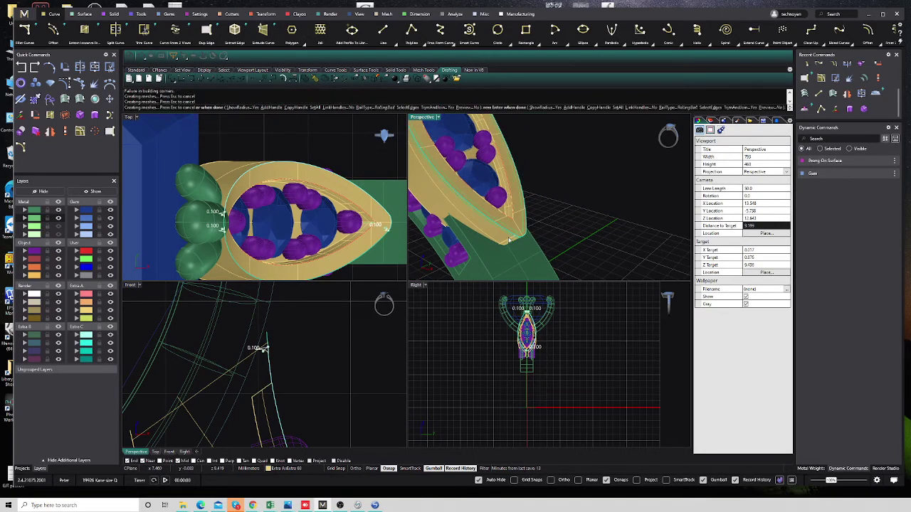
key(ctrl+z)
scroll(458, 161, up, 2)
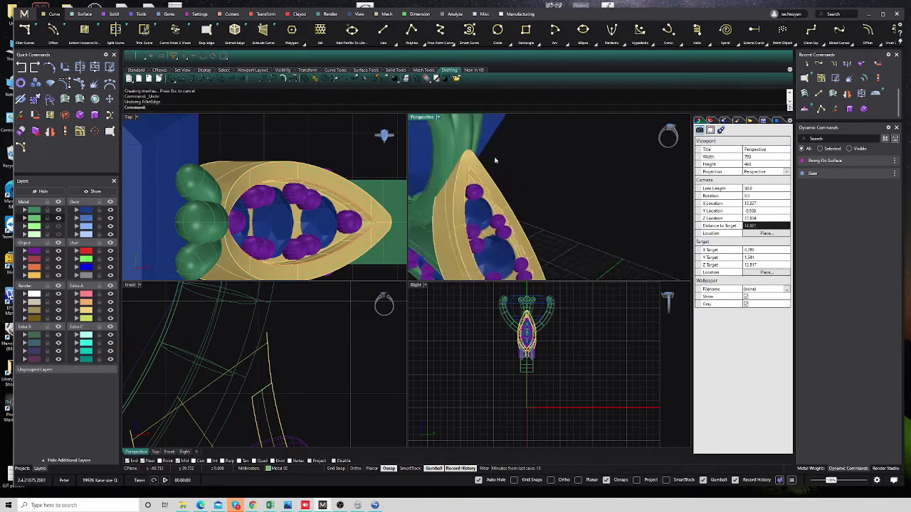
scroll(458, 160, up, 3)
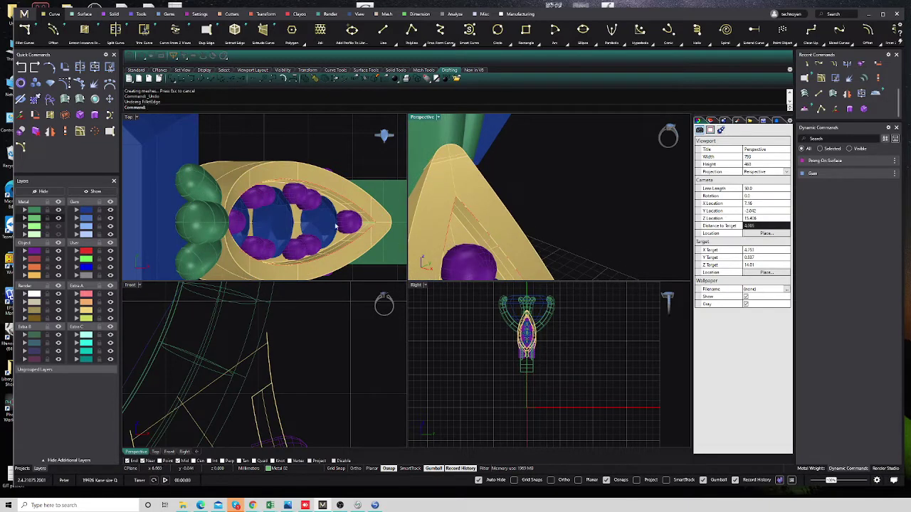
scroll(309, 231, down, 5)
scroll(292, 376, down, 2)
scroll(274, 349, down, 2)
Save the ring file
scroll(275, 349, down, 2)
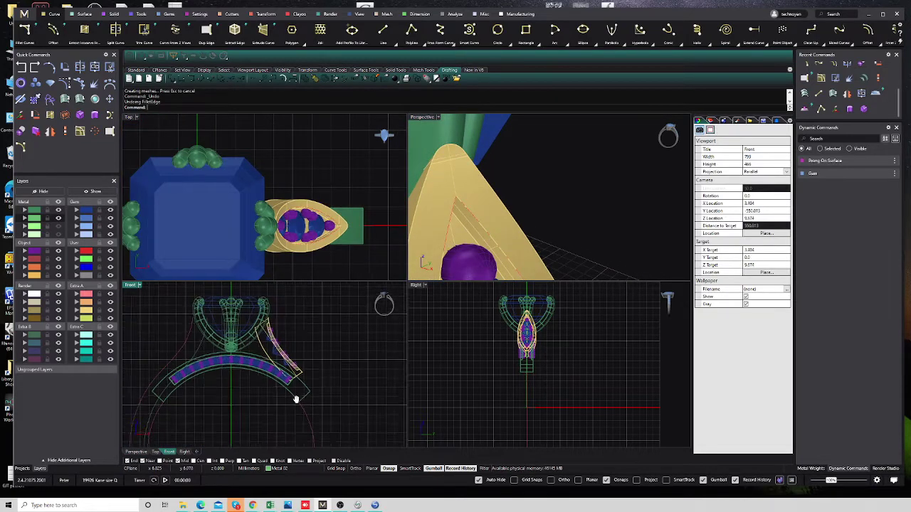
scroll(289, 389, down, 1)
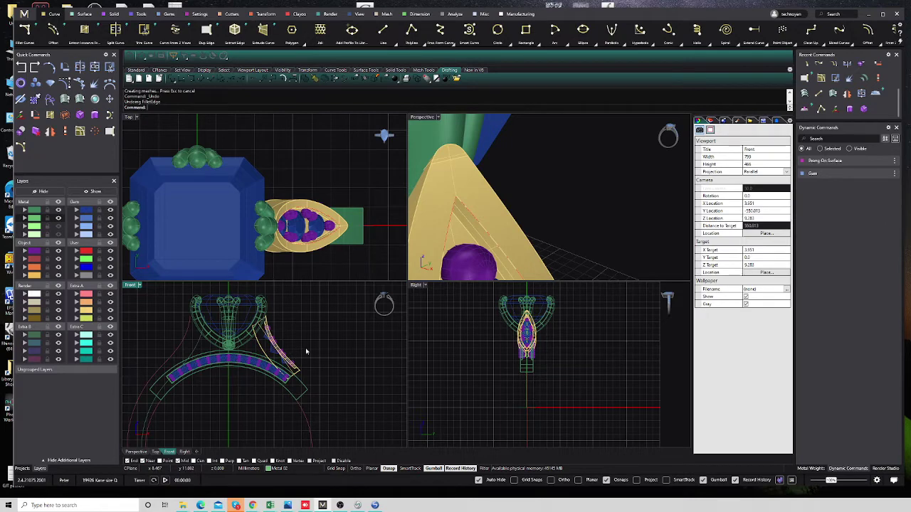
key(ctrl+s)
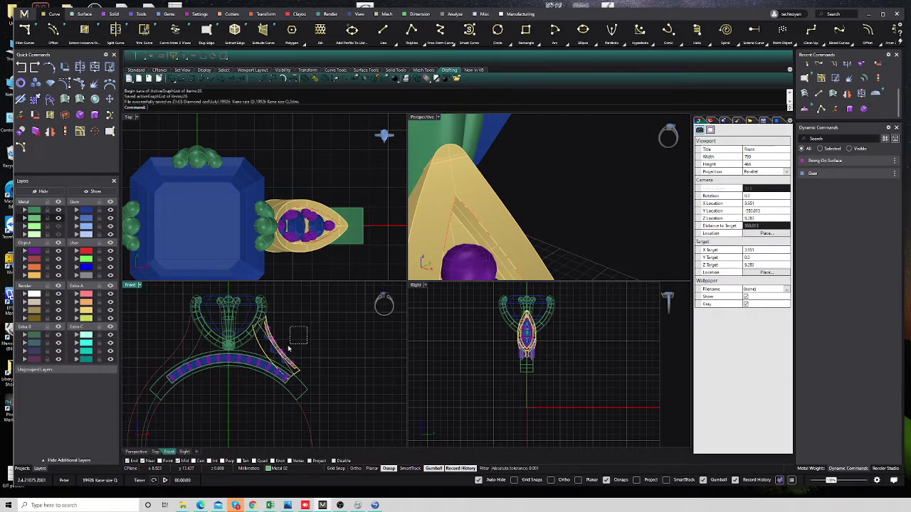
Mirror the side setting pieces and curve across a vertical line through the ring centre
click(289, 349)
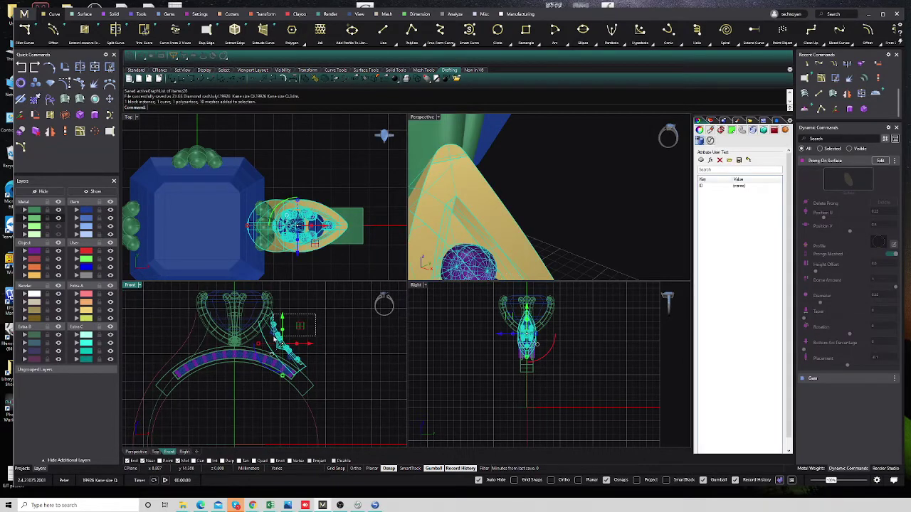
click(274, 341)
click(306, 354)
key(Left)
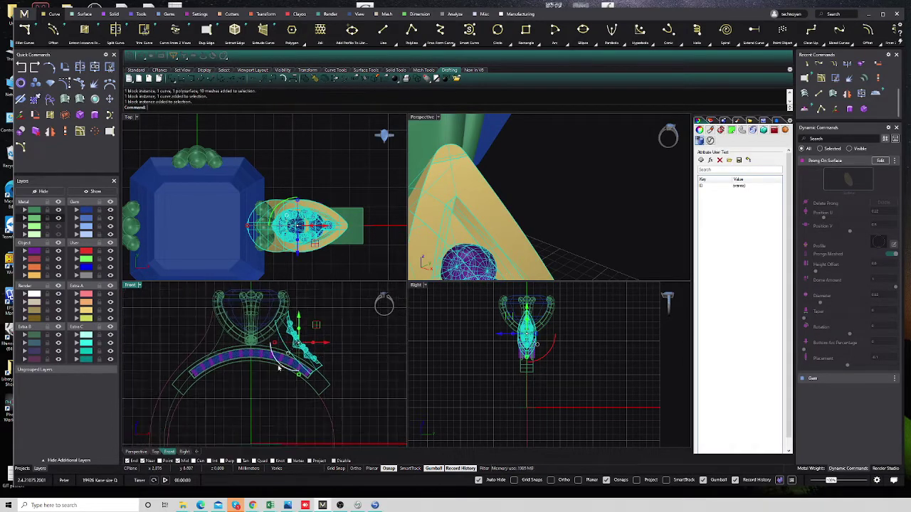
key(m)
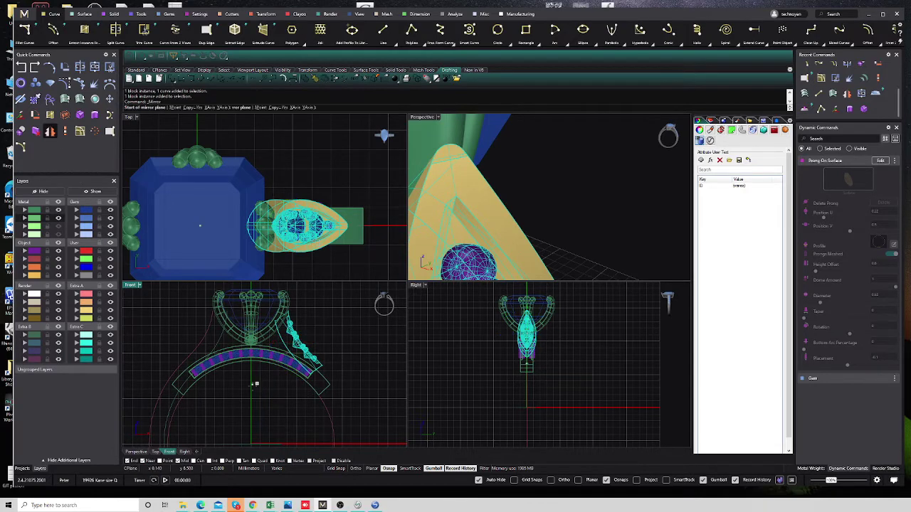
click(254, 381)
click(265, 371)
right_drag(265, 371, 253, 405)
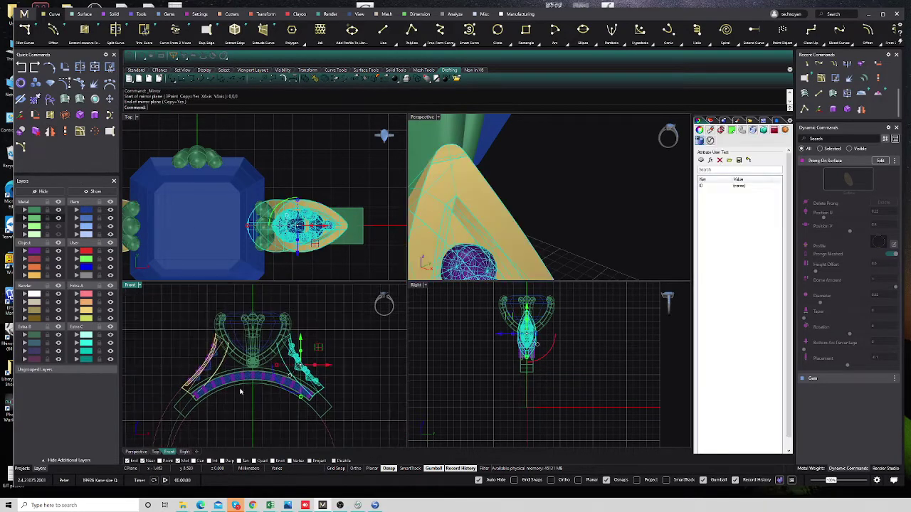
key(Escape)
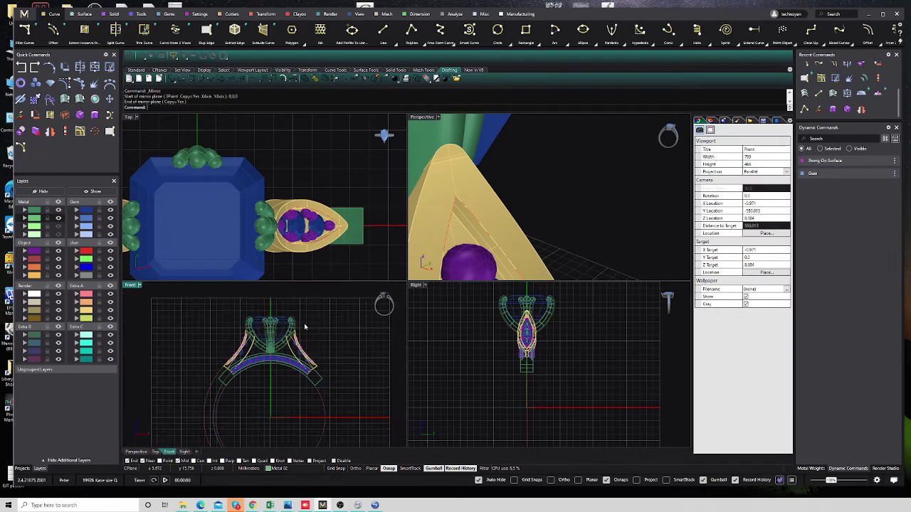
Group the center head prongs, excluding the center gem, and move them onto the Prop layer
click(290, 329)
mouse_move(304, 328)
mouse_down()
mouse_move(288, 333)
mouse_move(228, 308)
mouse_up()
key(ctrl+z)
click(342, 321)
ctrl+click(275, 330)
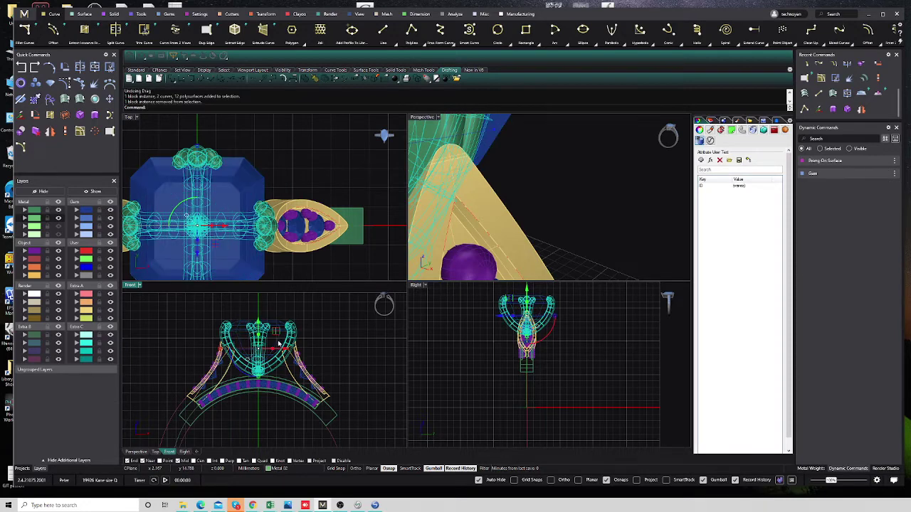
key(ctrl+g)
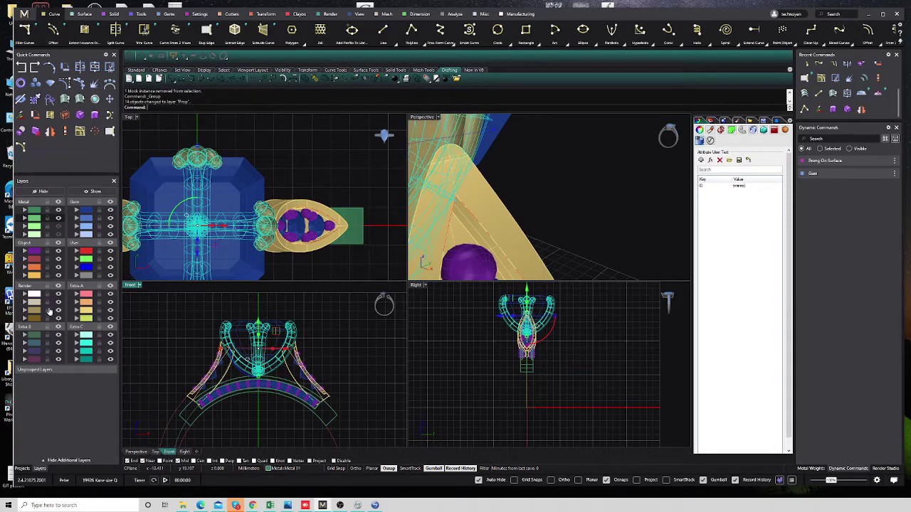
click(60, 315)
click(60, 233)
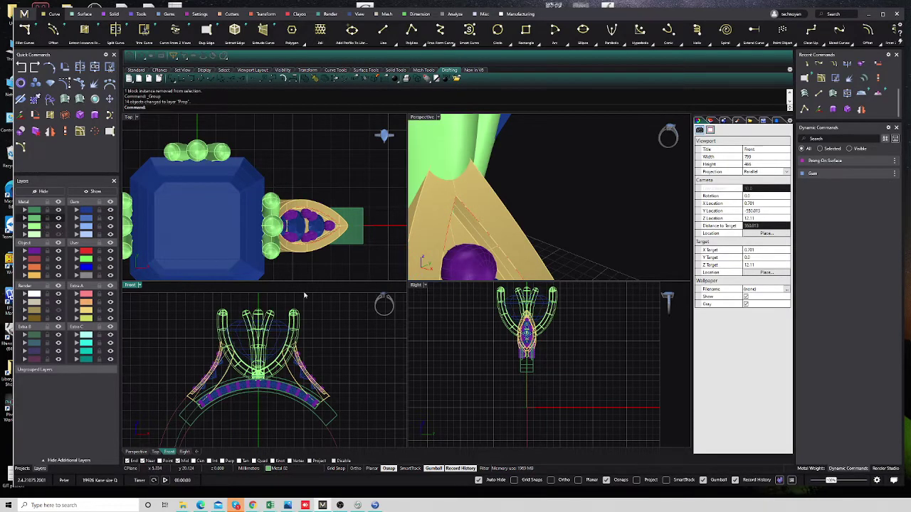
Rotate the copied prong setting in the Front view to the right of the center stone
scroll(257, 180, down, 3)
mouse_move(532, 155)
right_down()
mouse_move(505, 204)
mouse_move(431, 185)
mouse_move(498, 181)
mouse_move(527, 230)
right_up()
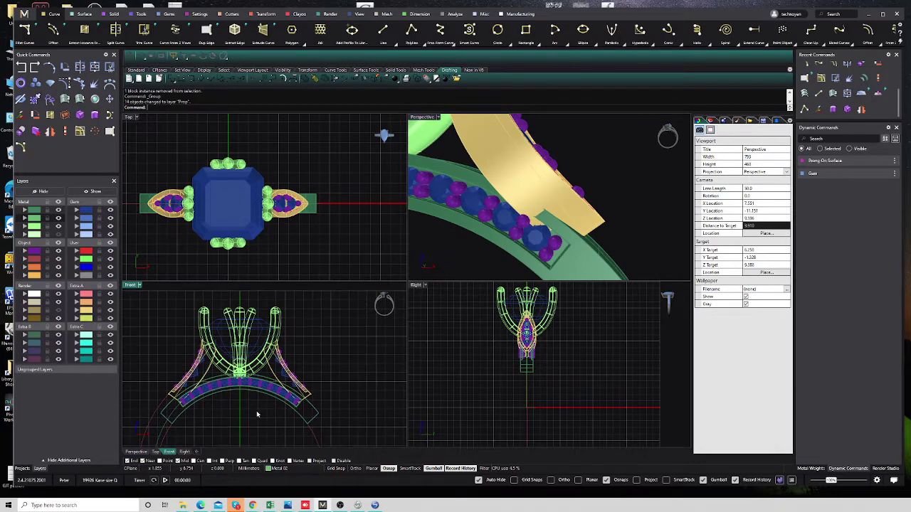
scroll(254, 413, up, 2)
scroll(301, 349, up, 1)
mouse_move(301, 348)
mouse_down()
mouse_move(265, 372)
mouse_move(285, 392)
mouse_up()
scroll(311, 376, up, 2)
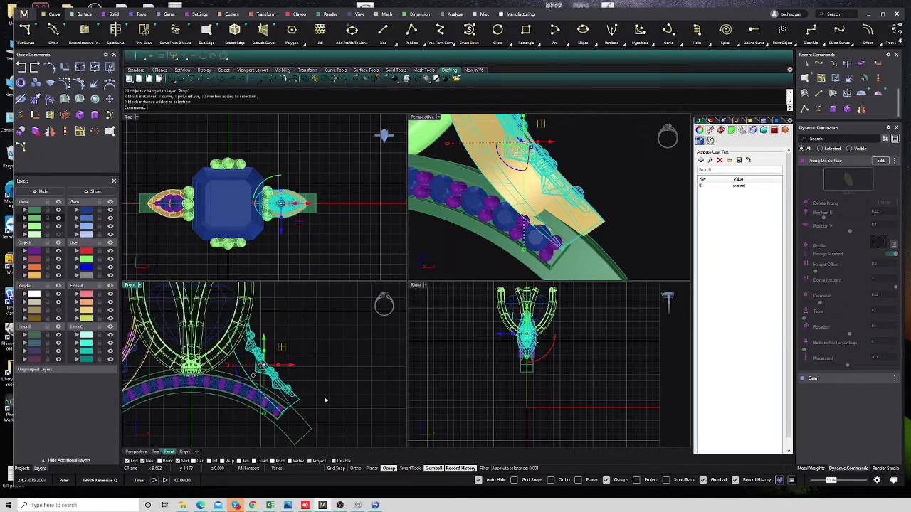
click(64, 67)
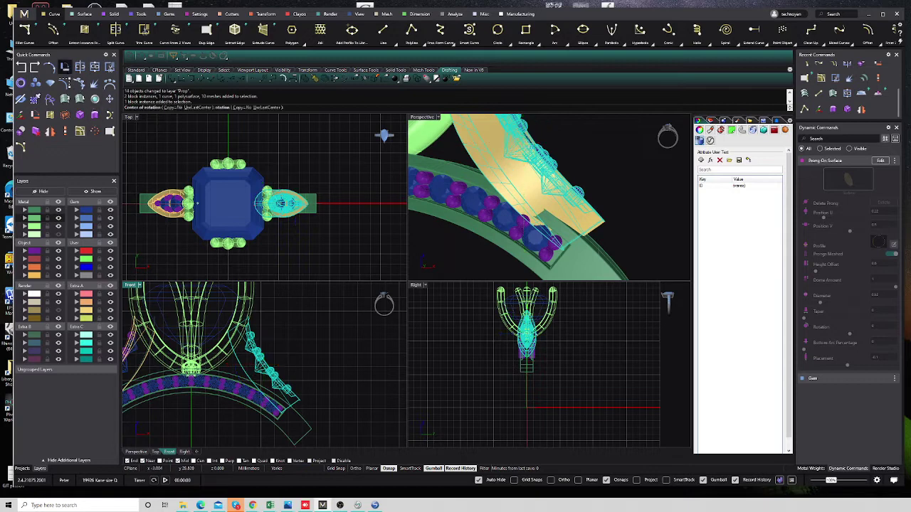
click(248, 362)
click(219, 427)
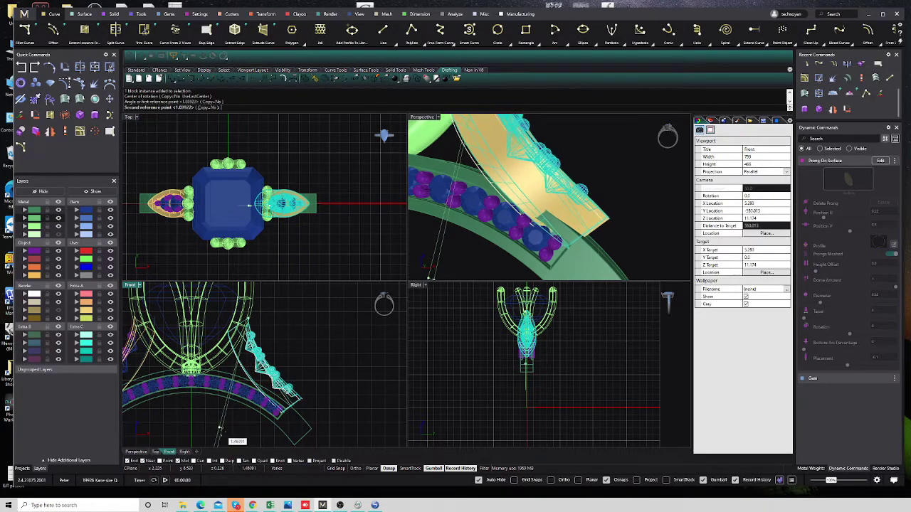
click(225, 438)
key(Escape)
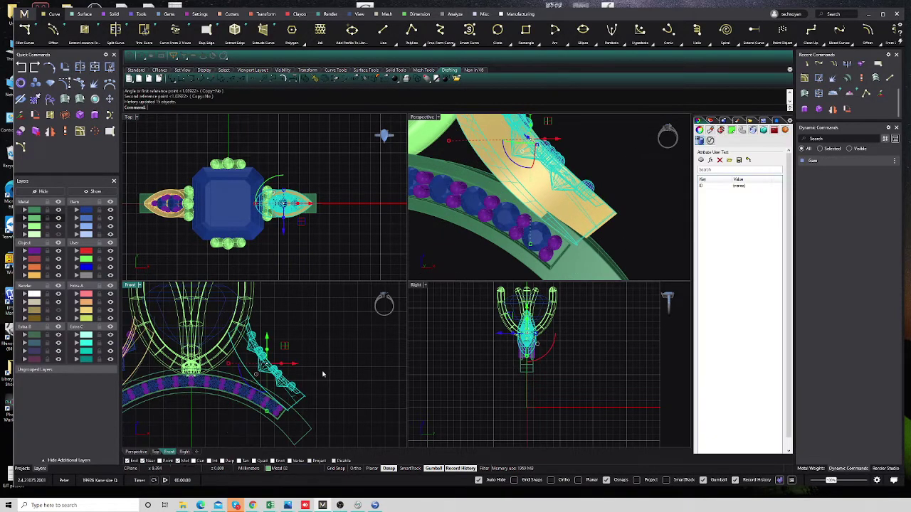
Zoom out and select the ring size circle
scroll(273, 386, down, 2)
scroll(273, 386, down, 1)
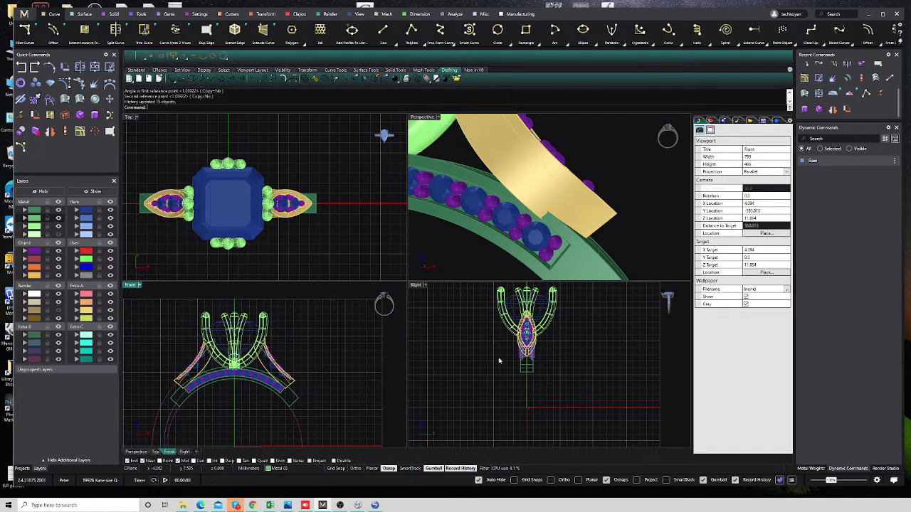
scroll(290, 399, down, 2)
click(292, 411)
Start Profile Placer on the ring circle, then cancel and undo the first attempt
scroll(239, 398, down, 1)
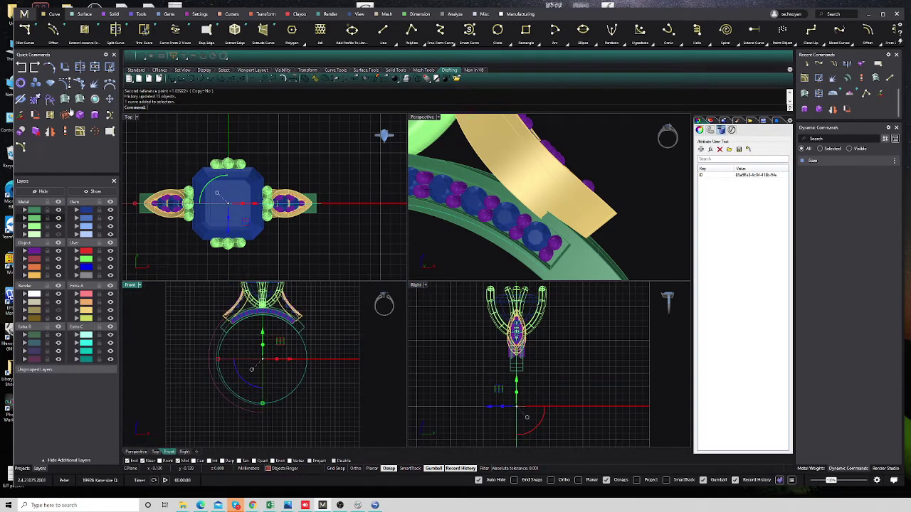
click(142, 14)
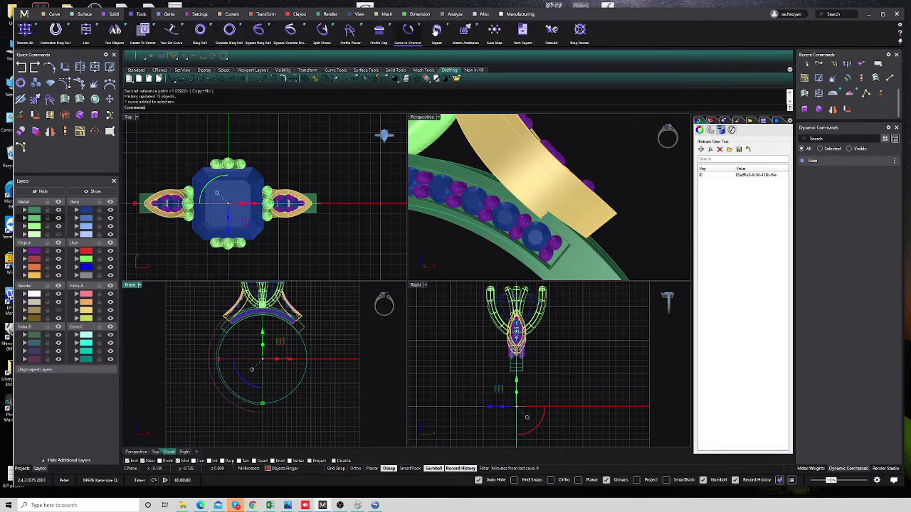
click(48, 98)
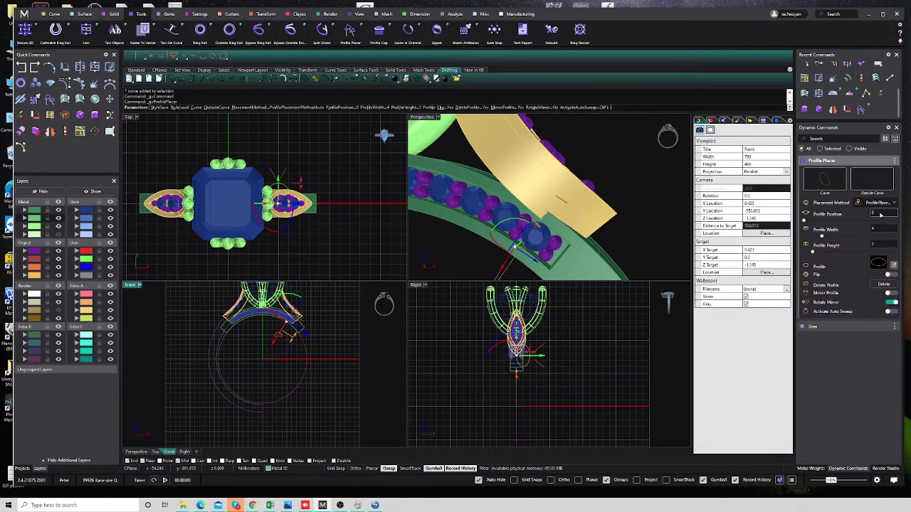
drag(874, 213, 881, 214)
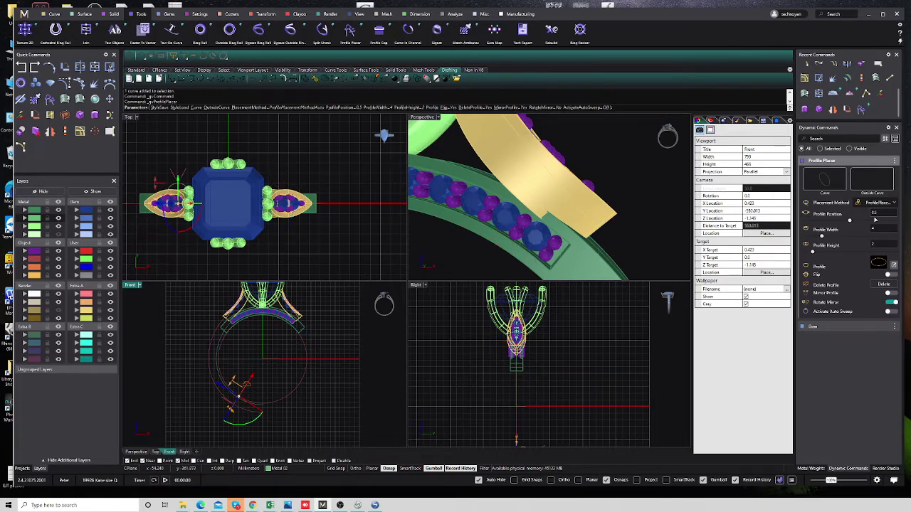
drag(237, 393, 265, 402)
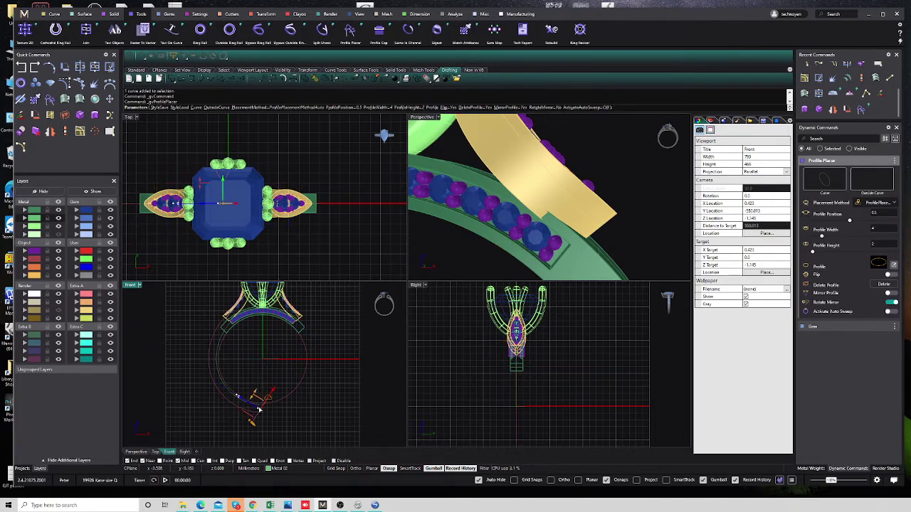
key(Return)
key(ctrl+z)
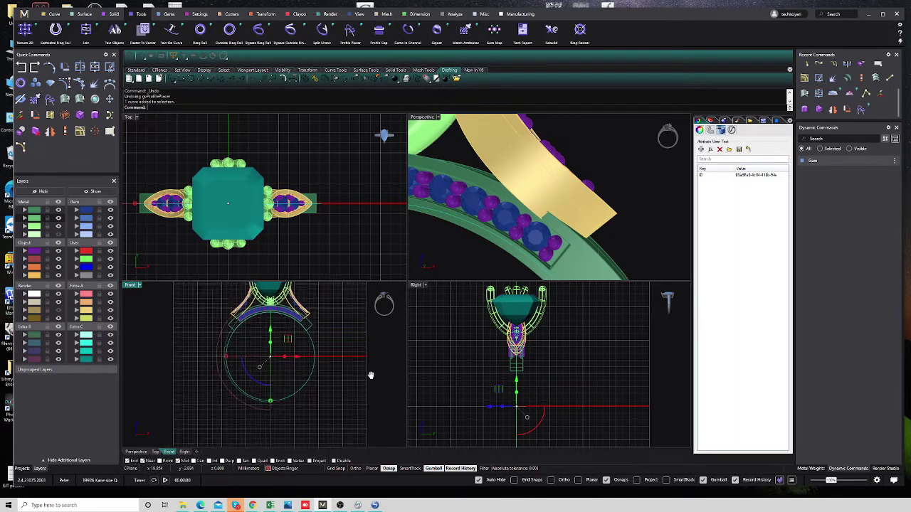
Place the profile at the ring bottom, rotate it 90° horizontal, and open the Shank profile library
key(Return)
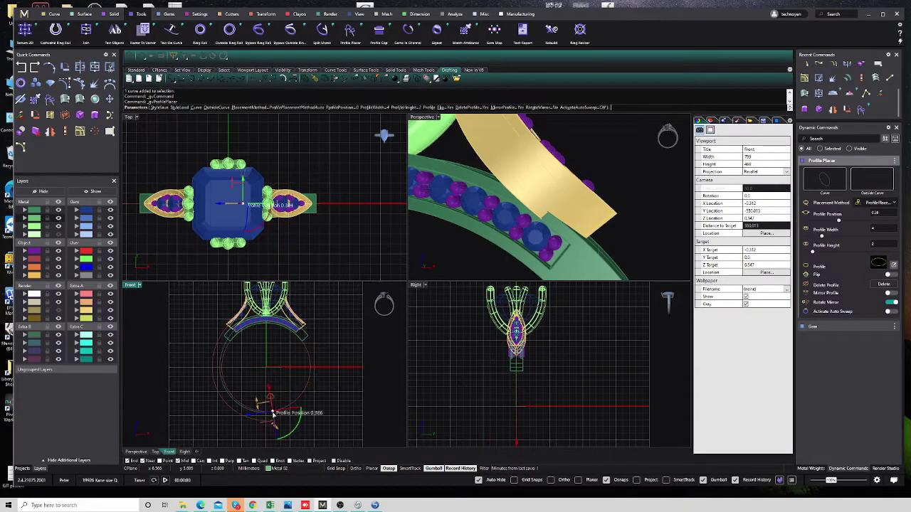
click(265, 410)
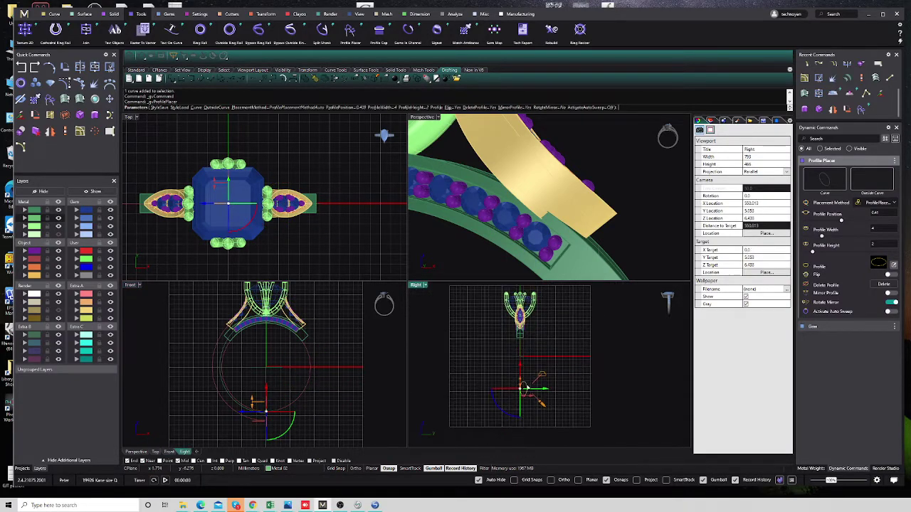
scroll(512, 395, up, 5)
drag(487, 409, 460, 375)
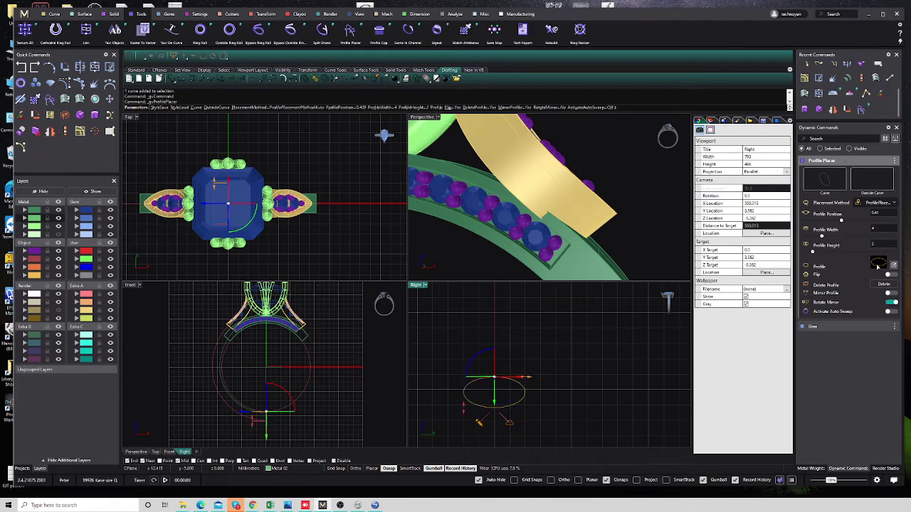
click(877, 264)
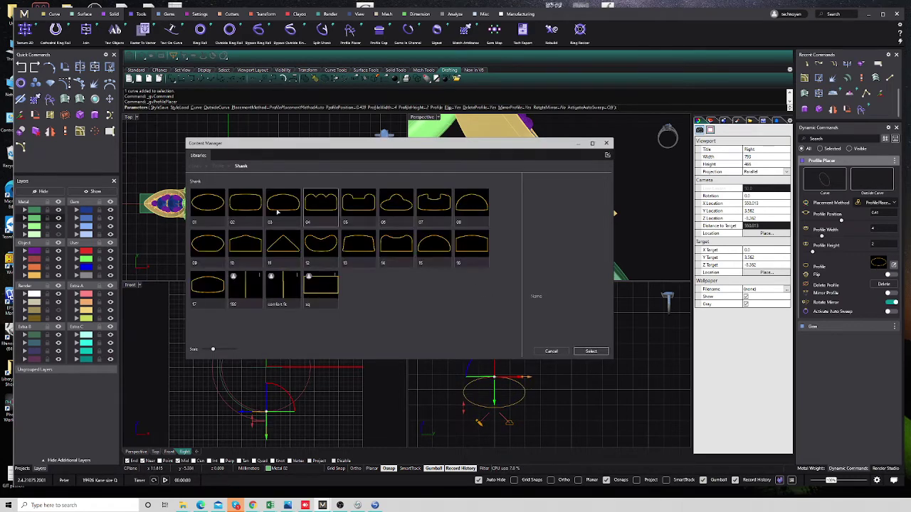
Choose shank profile 03 and lower its profile height
click(283, 207)
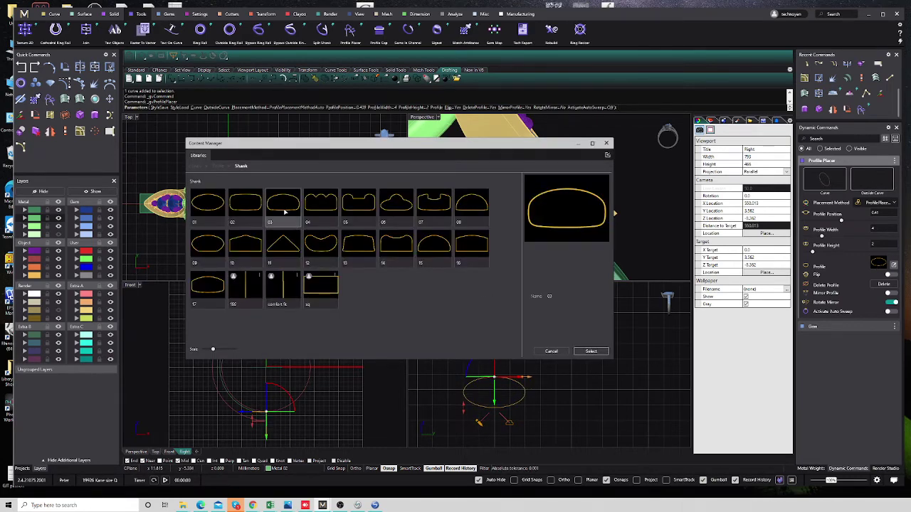
click(598, 350)
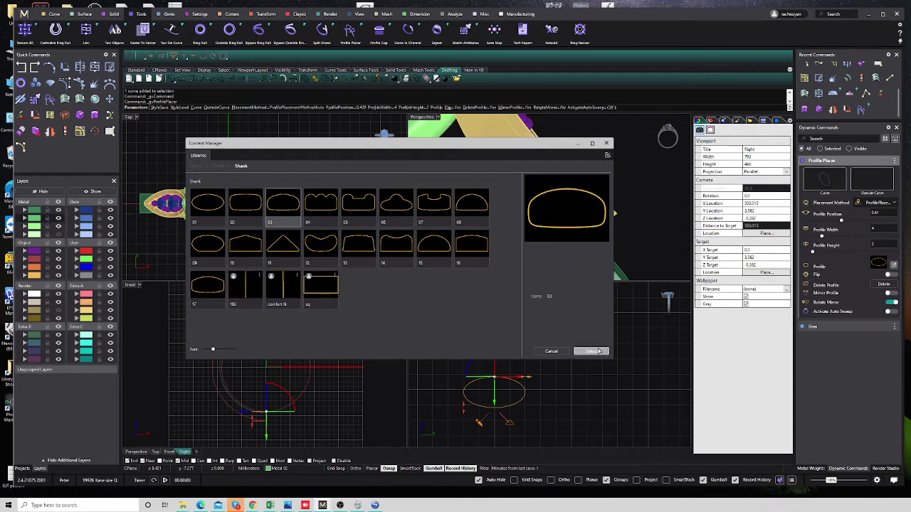
click(607, 144)
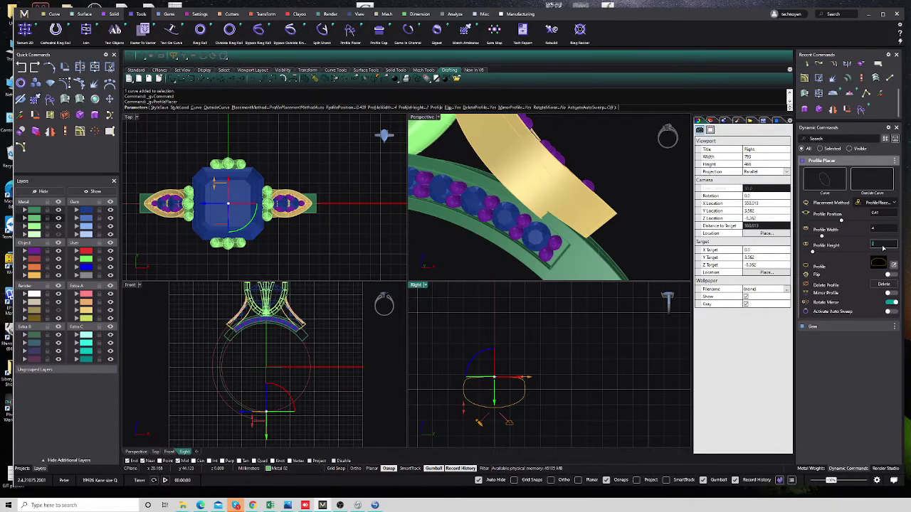
click(884, 245)
text(2.2)
key(Return)
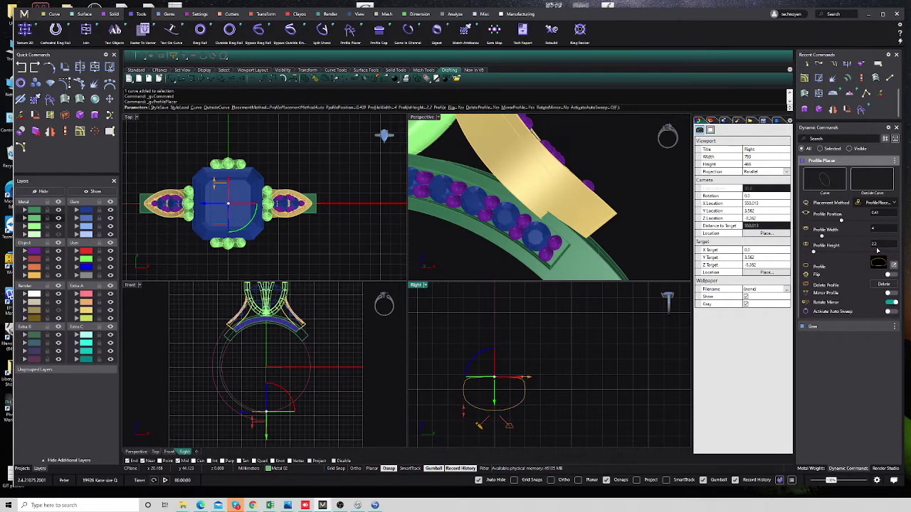
double_click(879, 245)
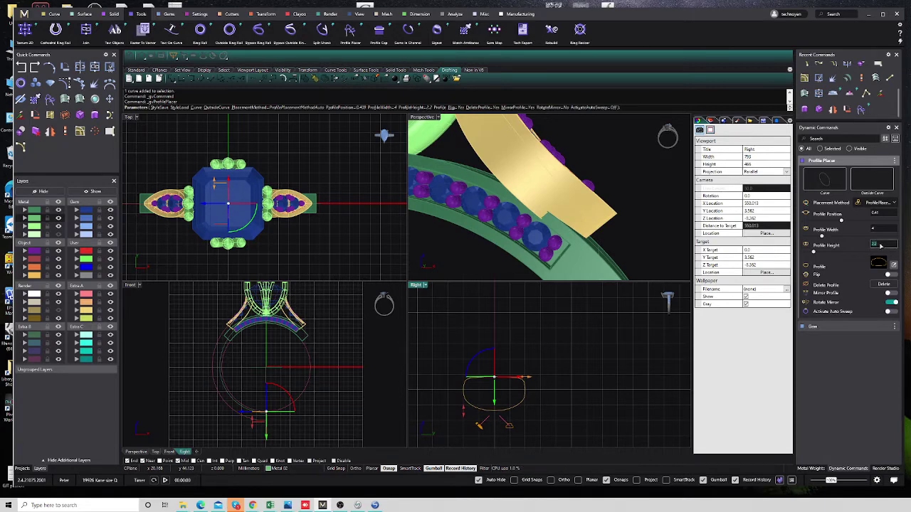
text(1.8)
key(Return)
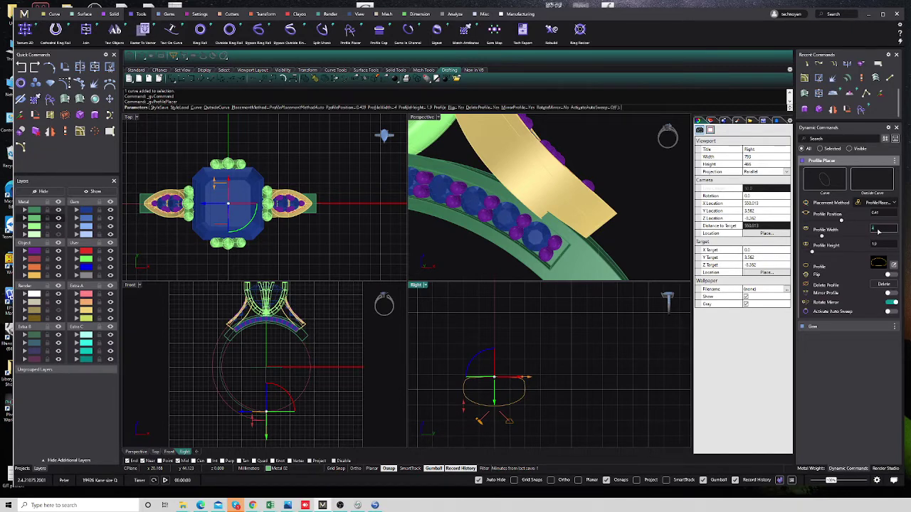
Set the profile width to 2.2 and place it at the ring circle's base
key(Return)
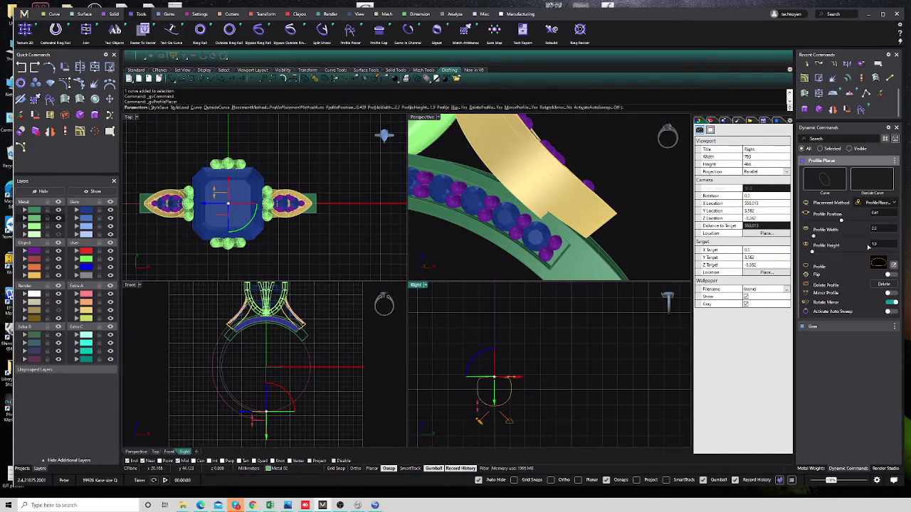
scroll(473, 401, up, 2)
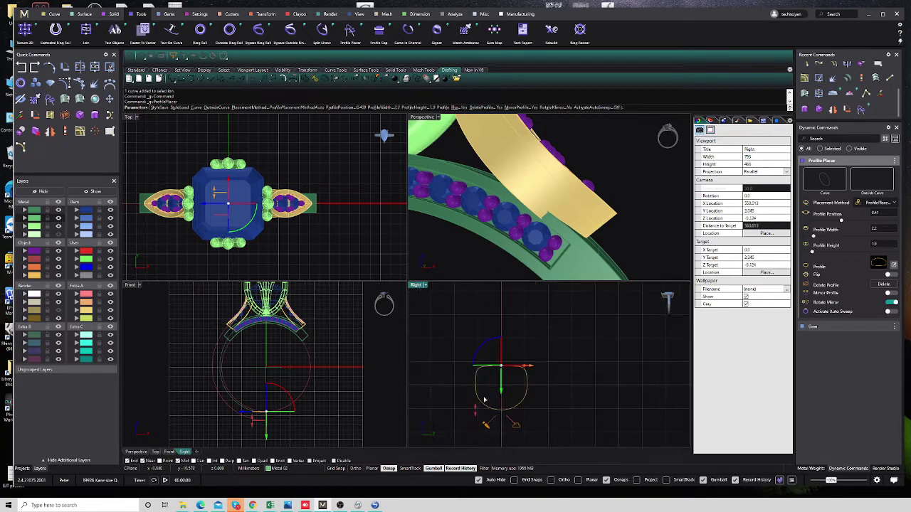
right_click(558, 389)
right_drag(271, 394, 275, 394)
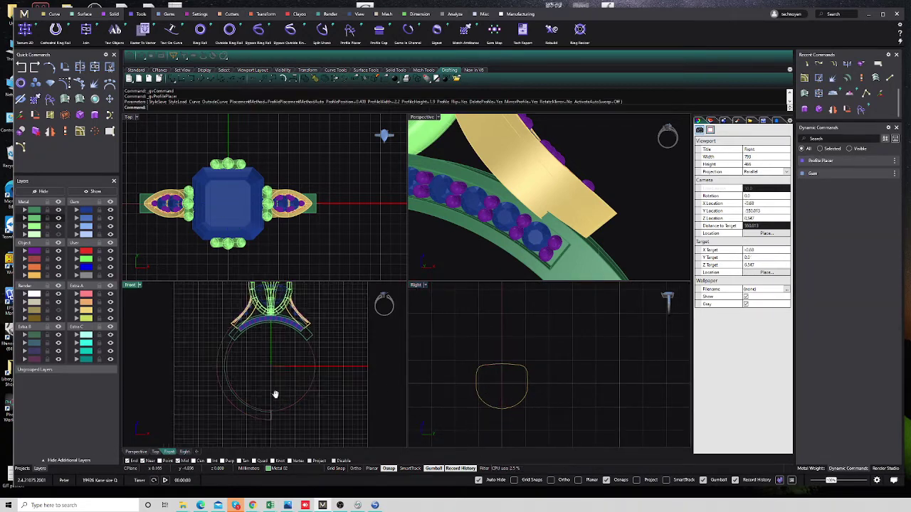
click(302, 404)
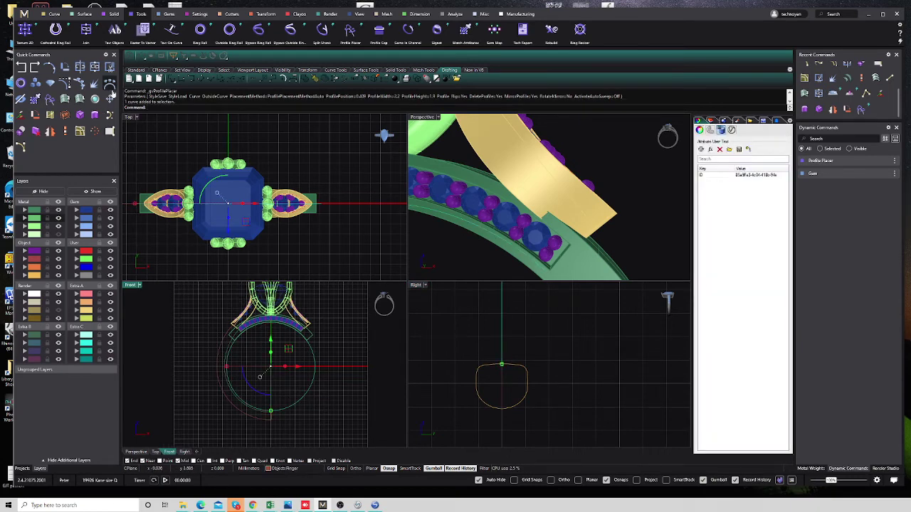
Create an outside ring rail around the ring circle
click(231, 32)
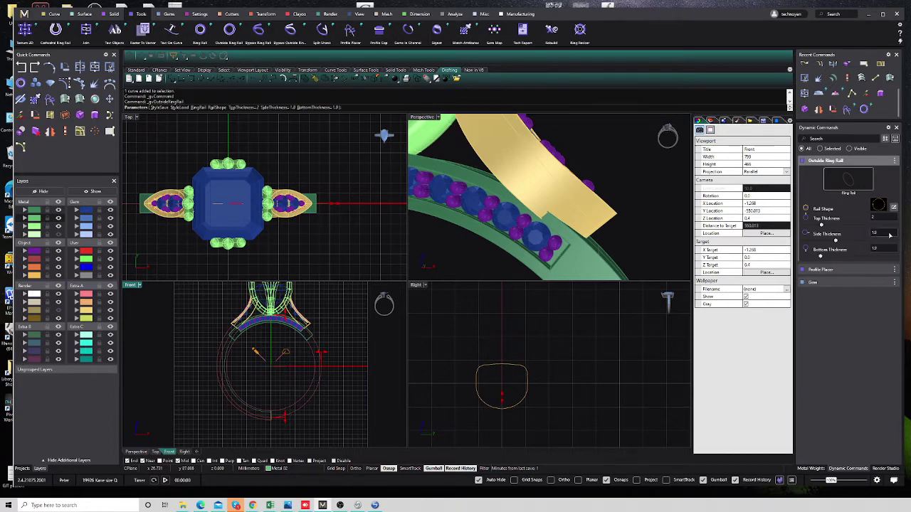
click(889, 235)
text(2)
key(Return)
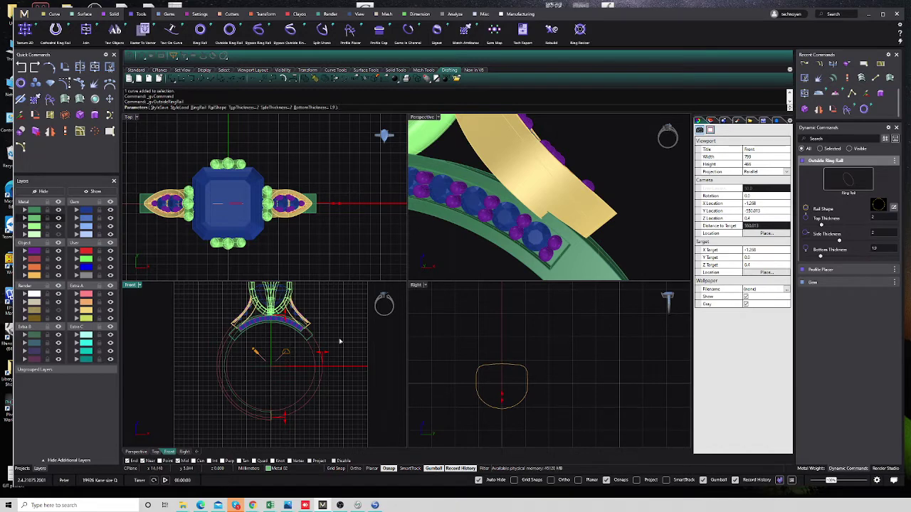
key(Return)
Edit the ring rail to 3.7 top thickness and 2.2 side thickness
click(317, 354)
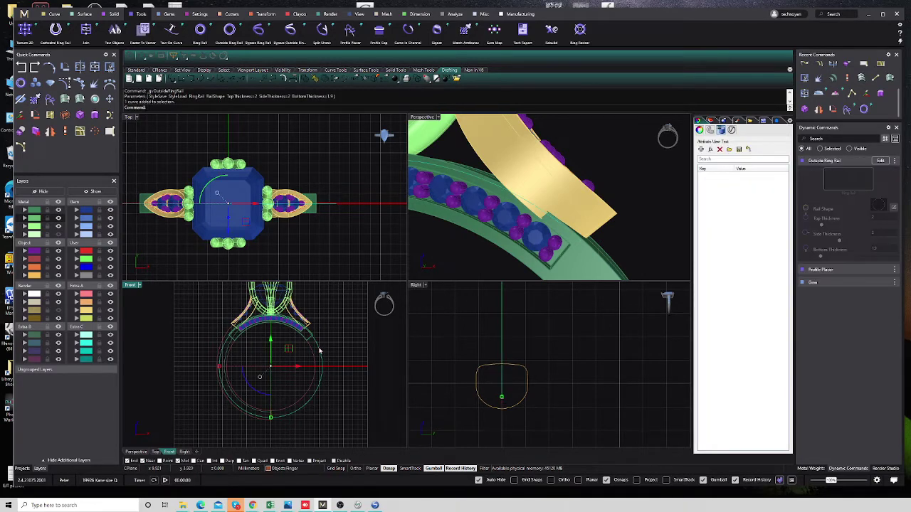
double_click(319, 351)
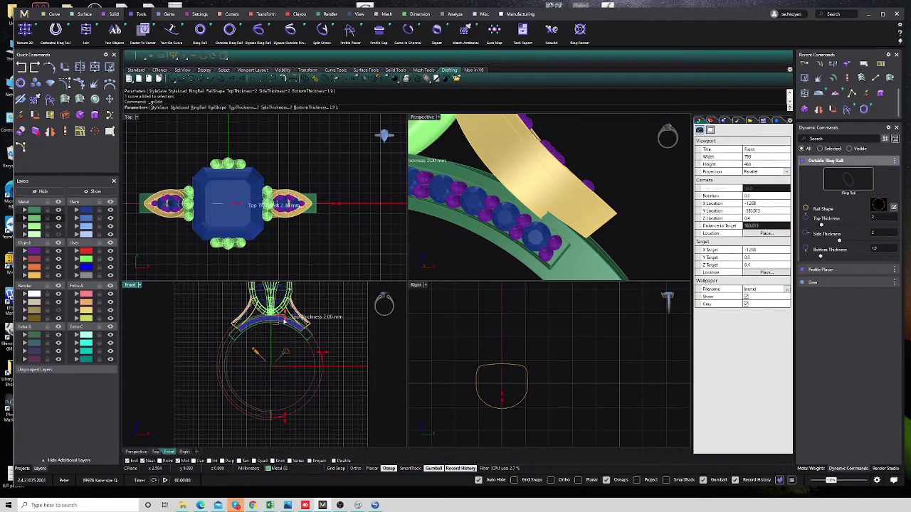
drag(286, 319, 282, 309)
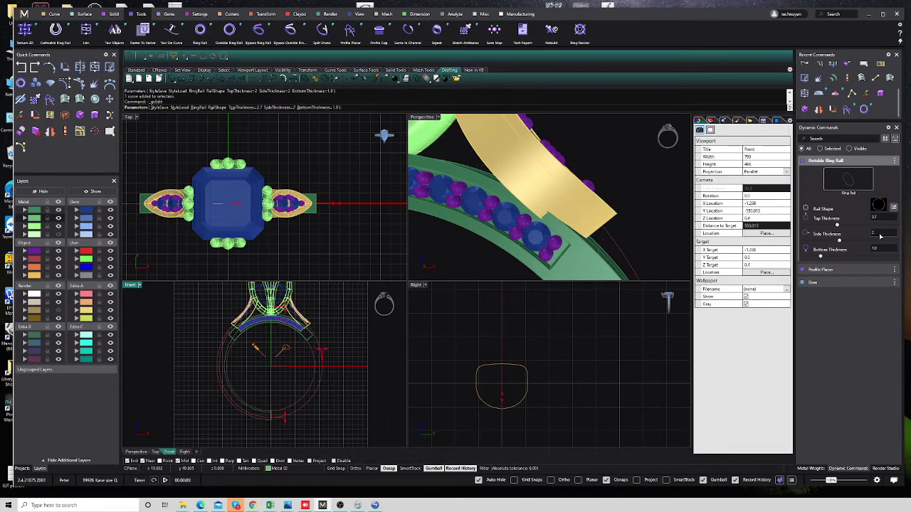
text(.2)
key(Return)
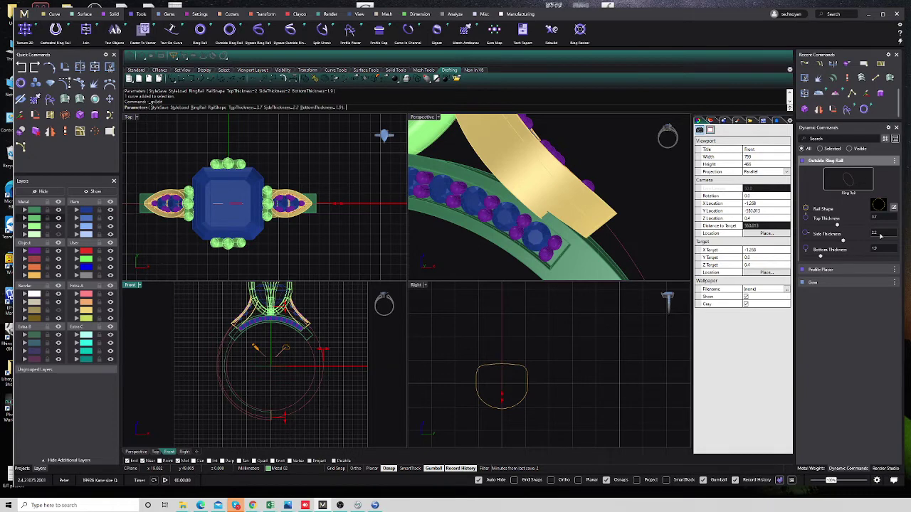
key(Return)
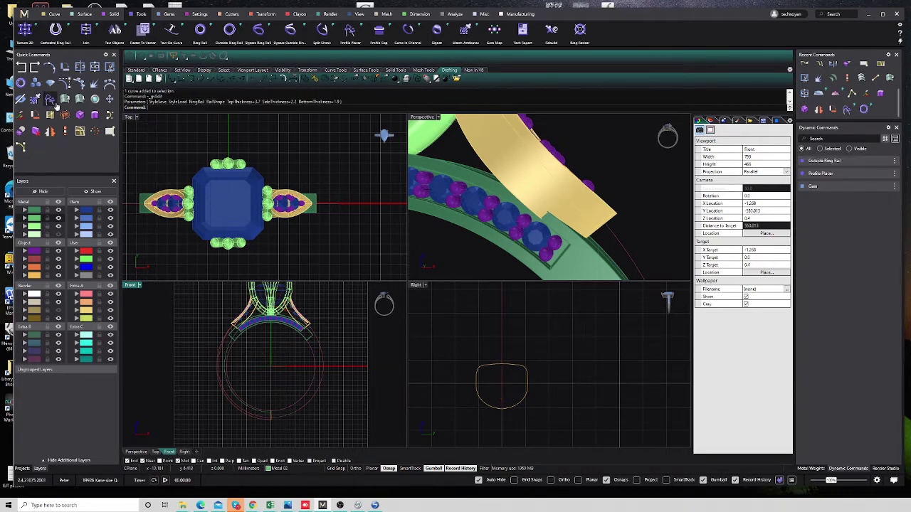
Try a Sweep 2 Rail using the ring circles and shank profile
click(65, 99)
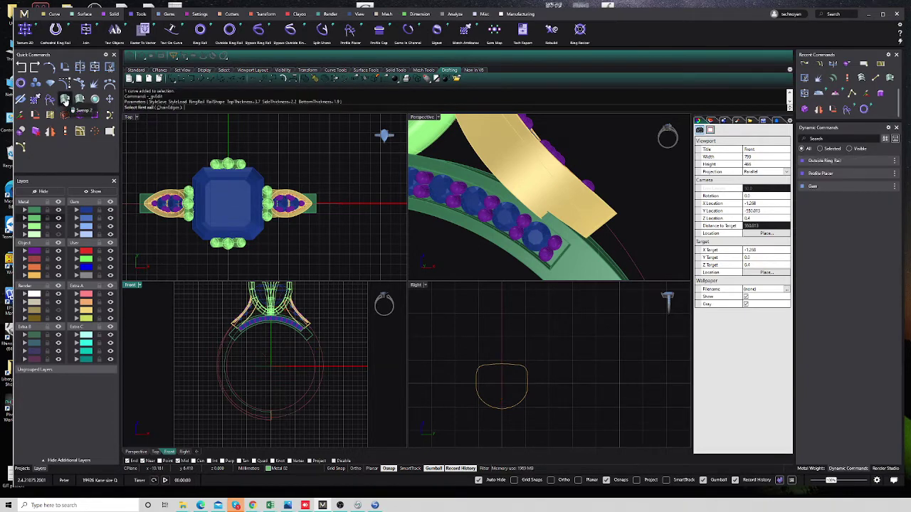
click(288, 417)
click(286, 419)
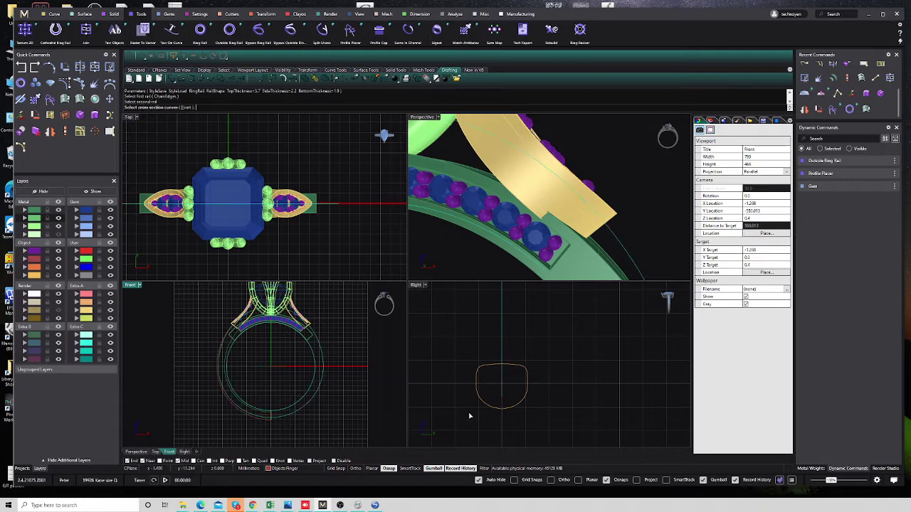
scroll(259, 417, up, 5)
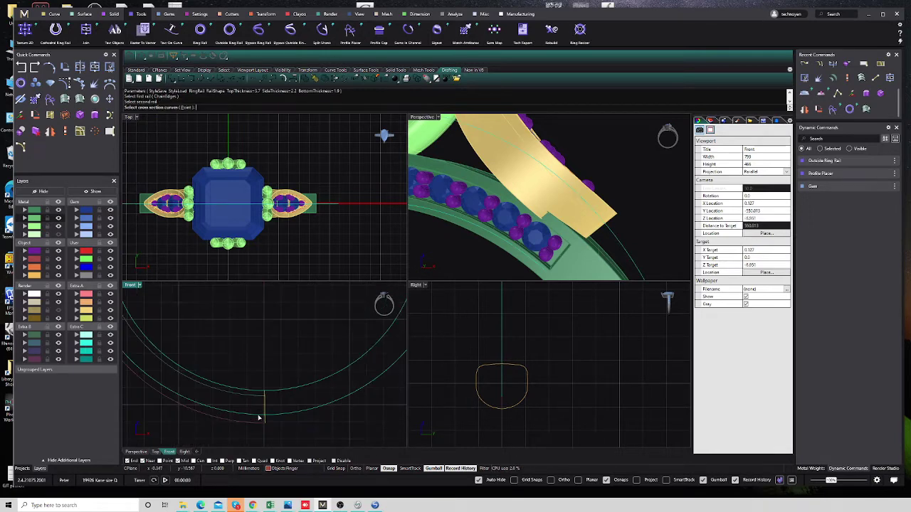
click(265, 431)
click(284, 416)
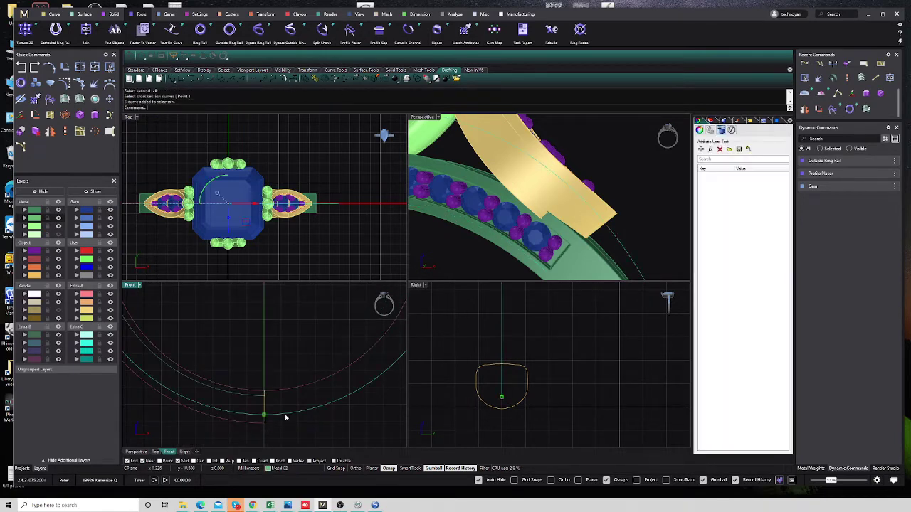
click(491, 409)
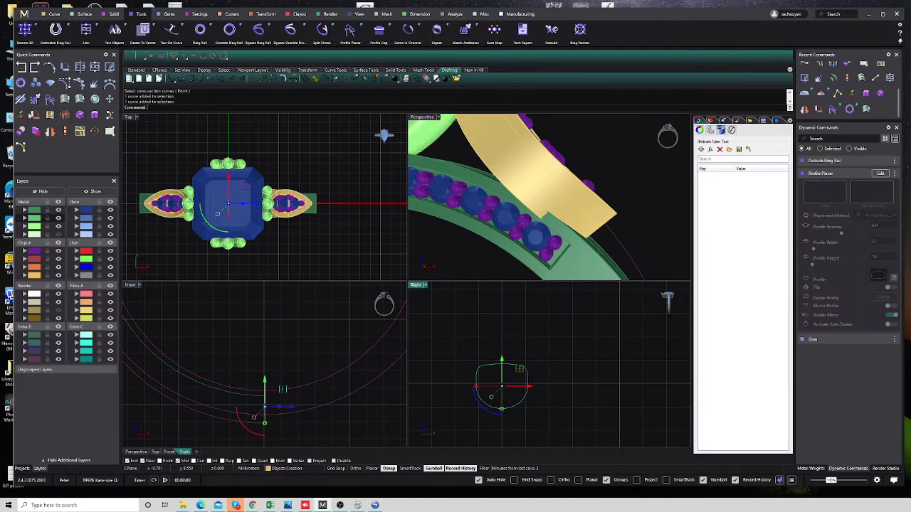
Select the extra rail curve around the ring and delete it
click(21, 114)
click(187, 108)
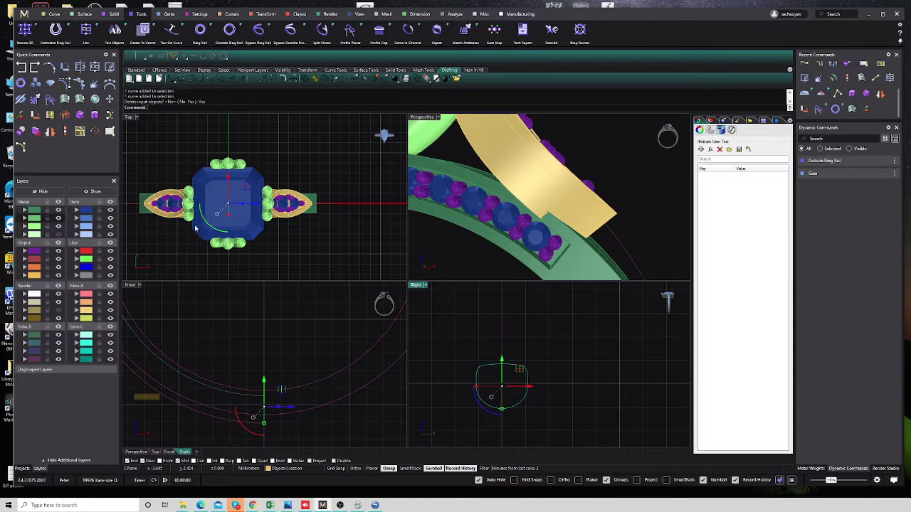
click(301, 388)
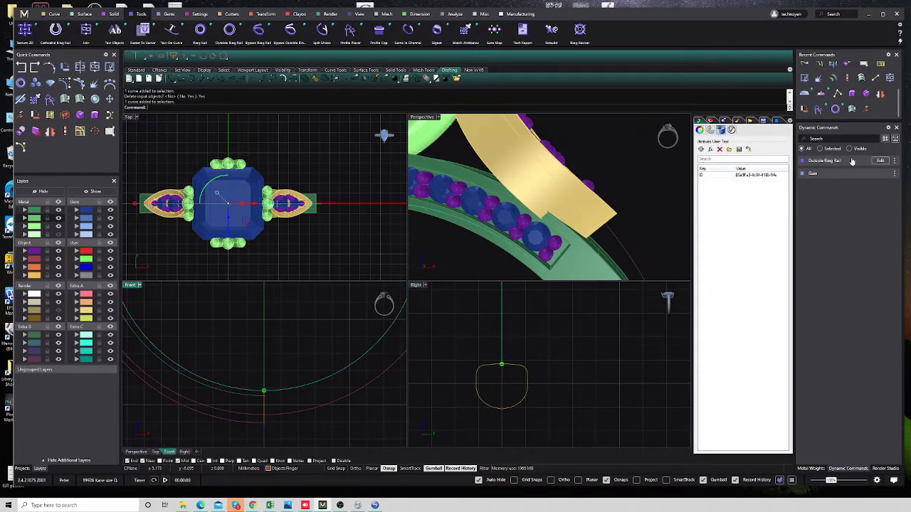
click(307, 388)
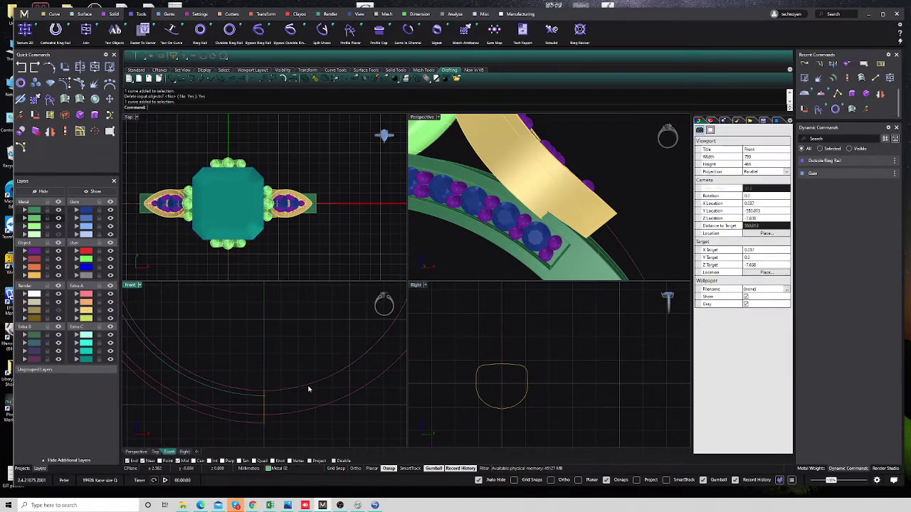
scroll(318, 364, down, 3)
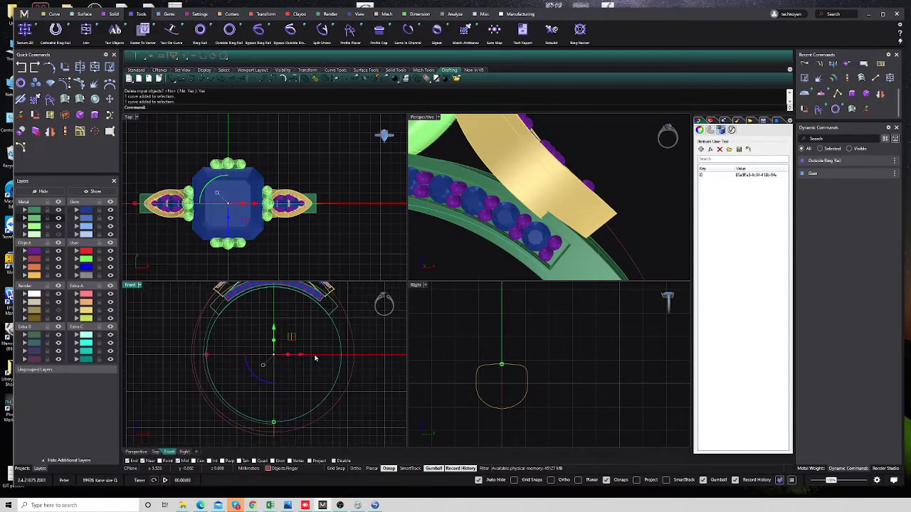
right_drag(316, 355, 301, 367)
key(Delete)
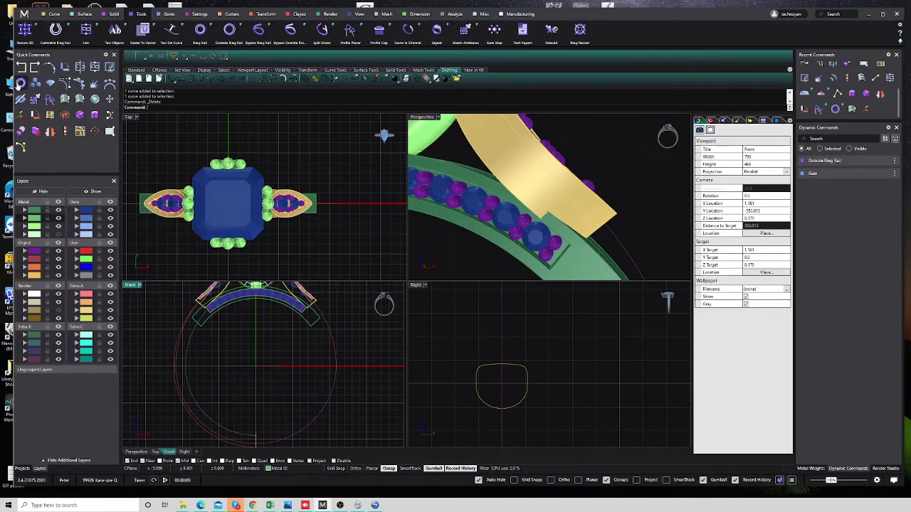
Create a new ring rail at finger size Q
click(48, 71)
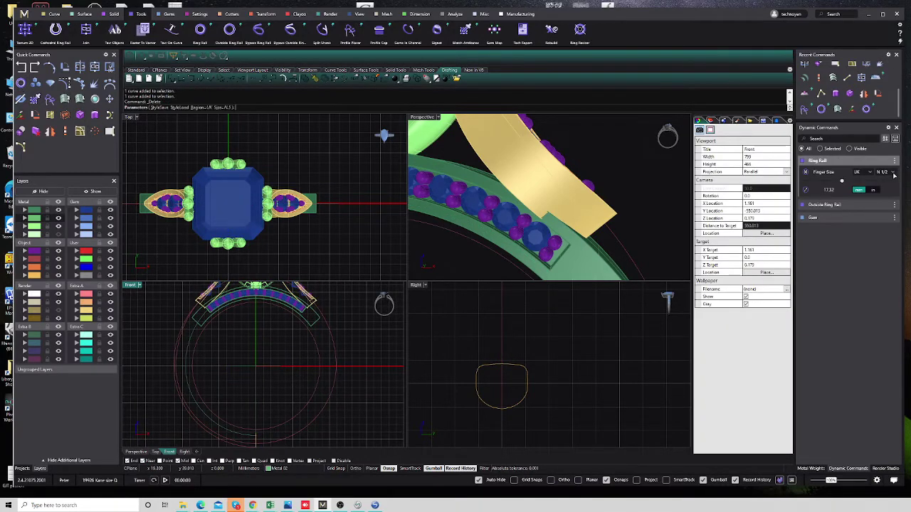
click(894, 175)
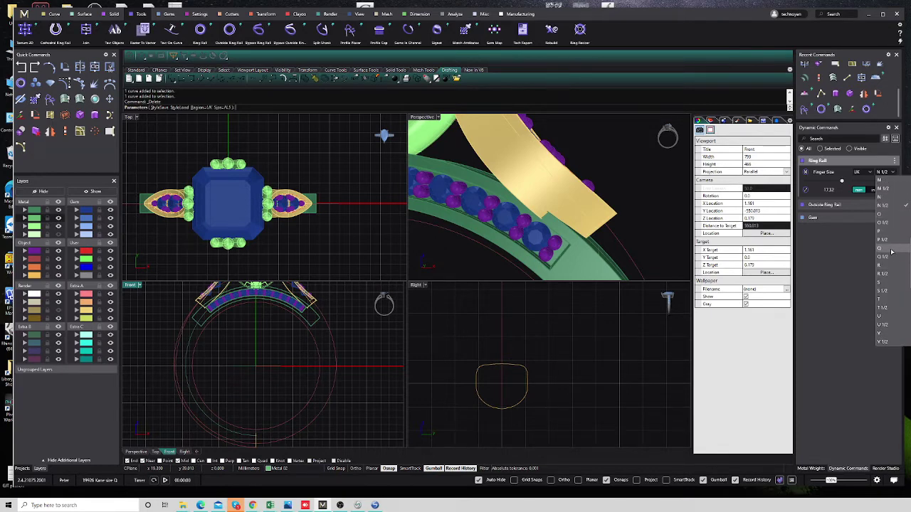
click(891, 250)
key(Return)
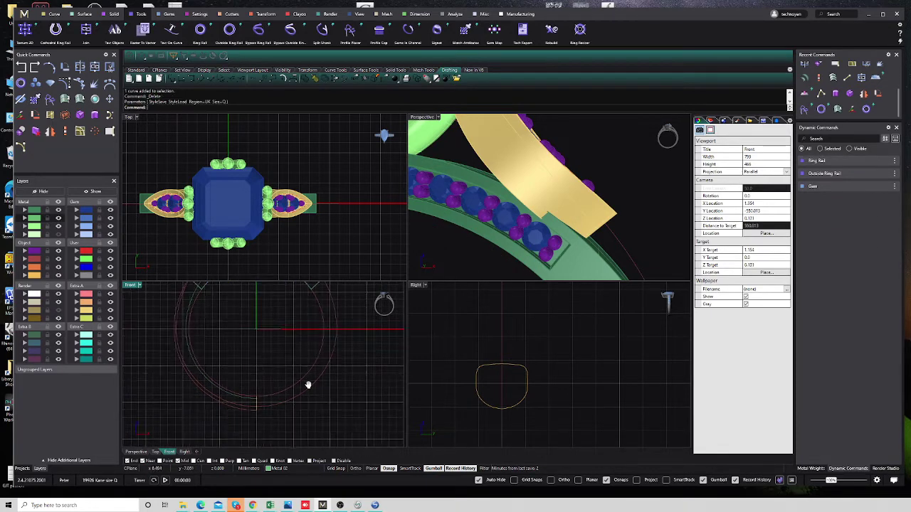
Delete the old ring circle
scroll(287, 416, down, 2)
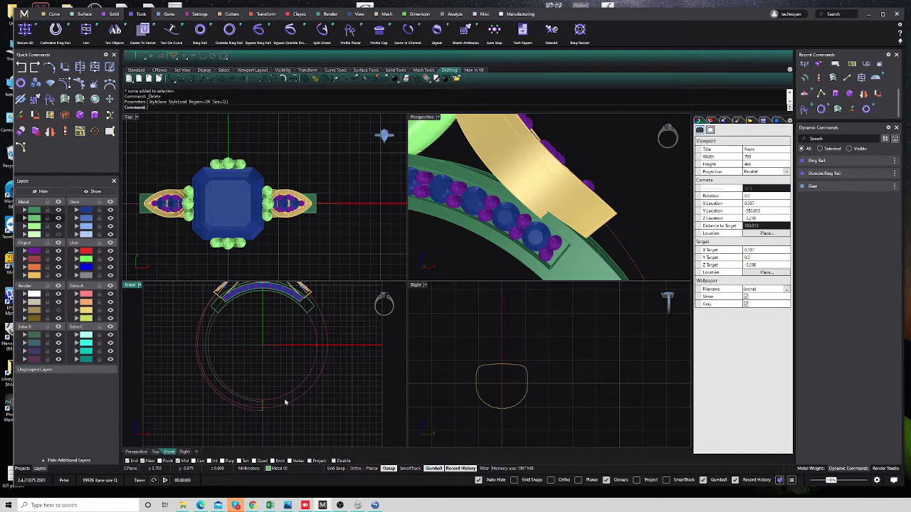
click(285, 403)
scroll(291, 404, up, 1)
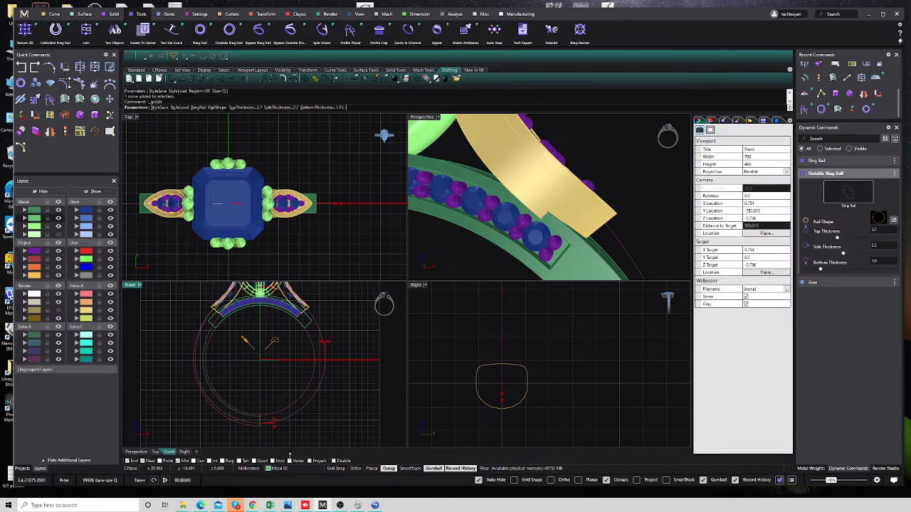
right_click(303, 417)
click(299, 413)
key(Delete)
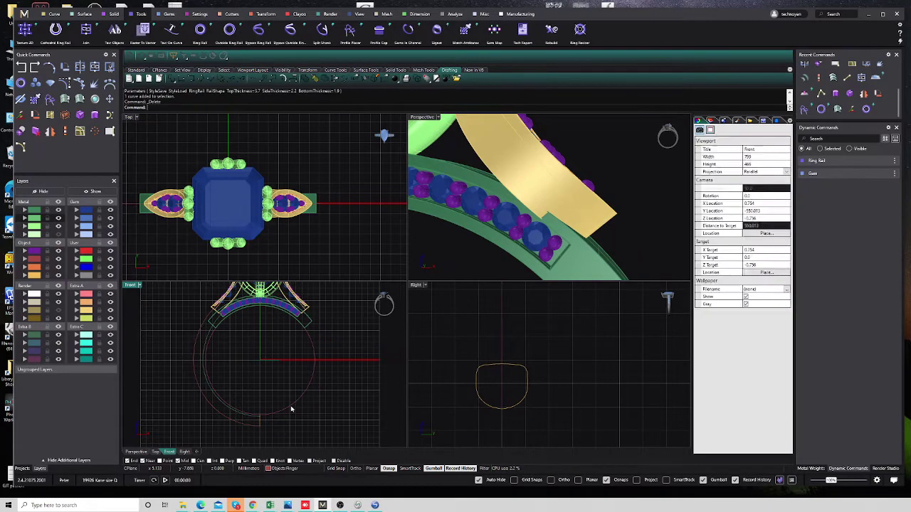
Rebuild the outside ring rail on the new circle with 2.2 side and 3.3 top thickness
click(281, 408)
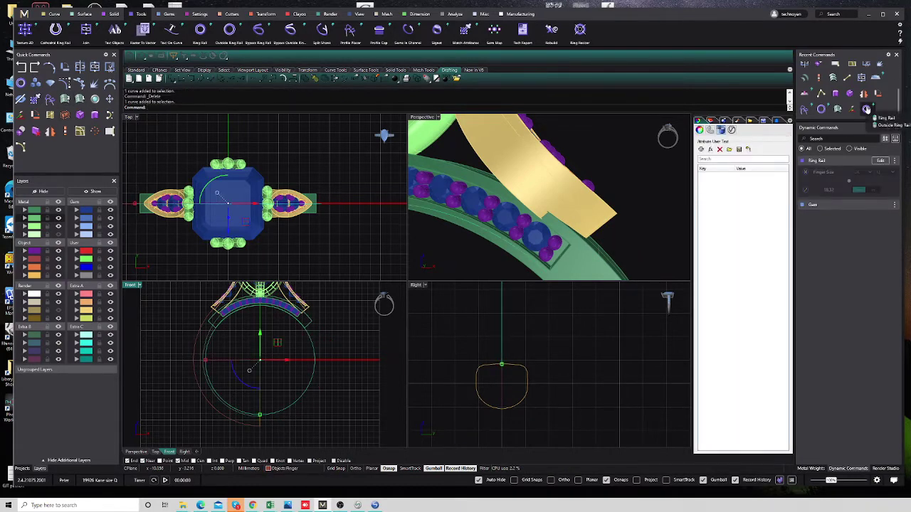
click(821, 110)
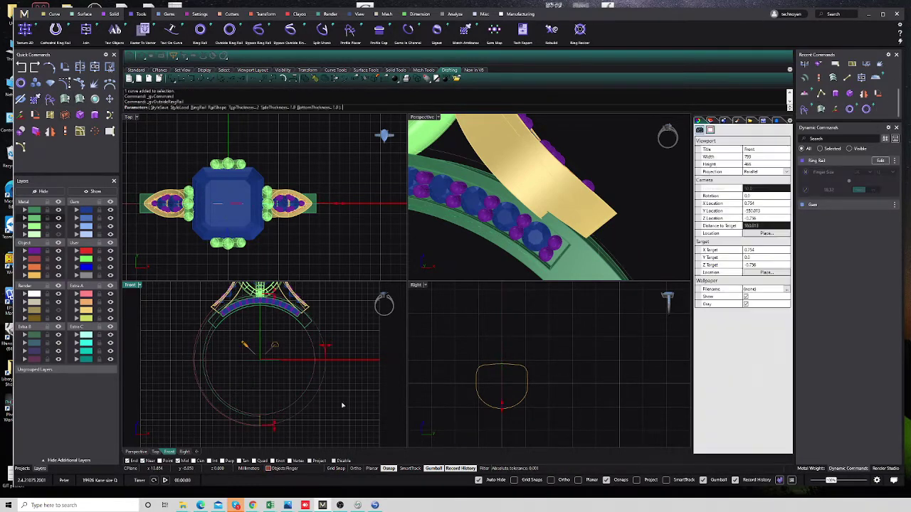
click(895, 248)
text(1.8)
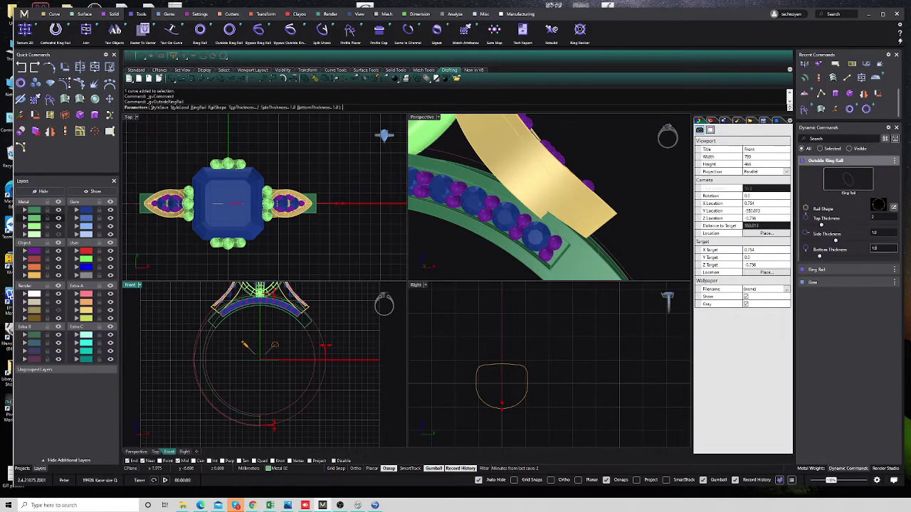
key(Return)
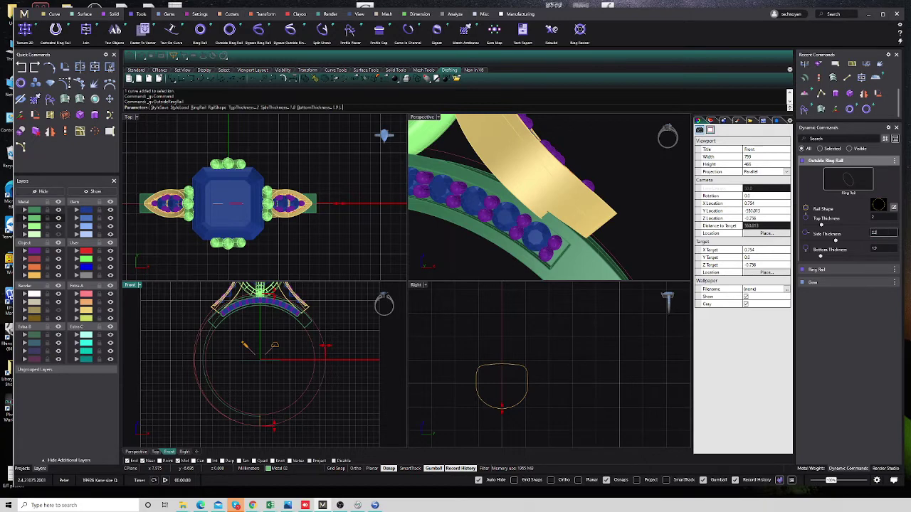
key(Return)
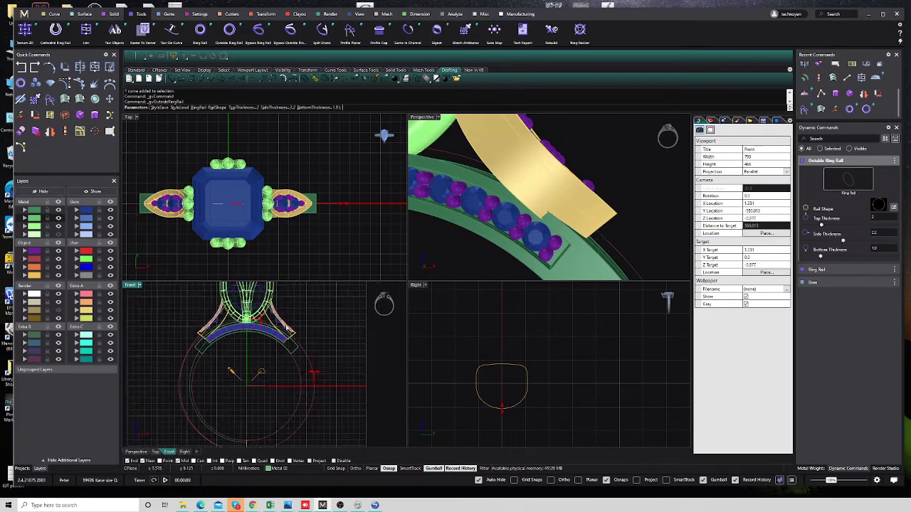
right_drag(274, 294, 260, 319)
drag(259, 317, 259, 314)
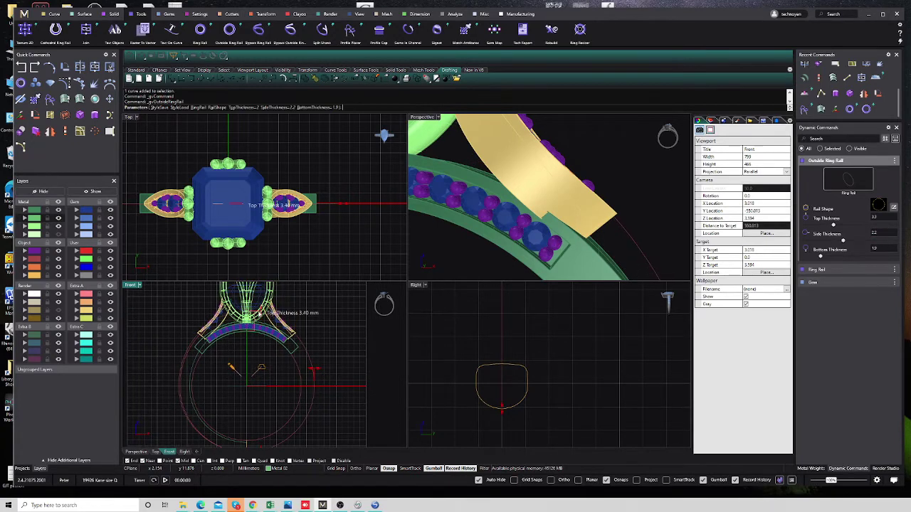
scroll(291, 367, down, 3)
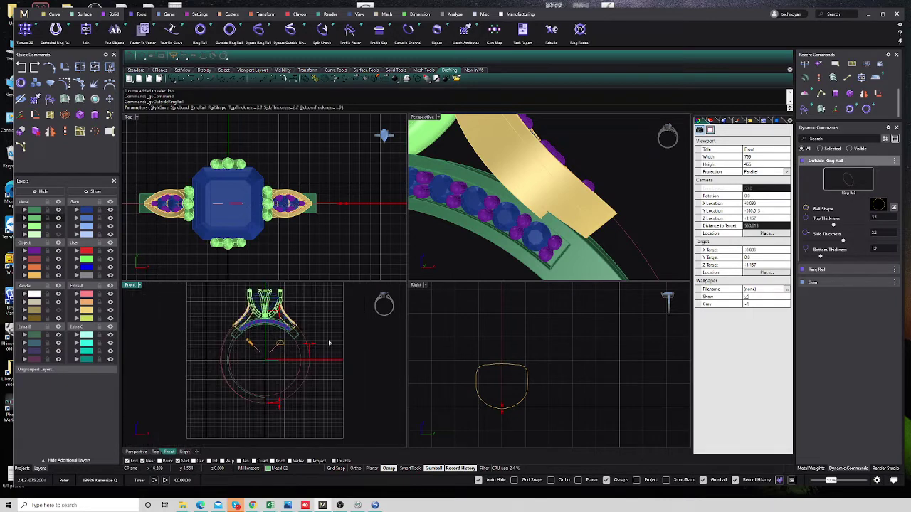
key(Return)
scroll(291, 367, up, 2)
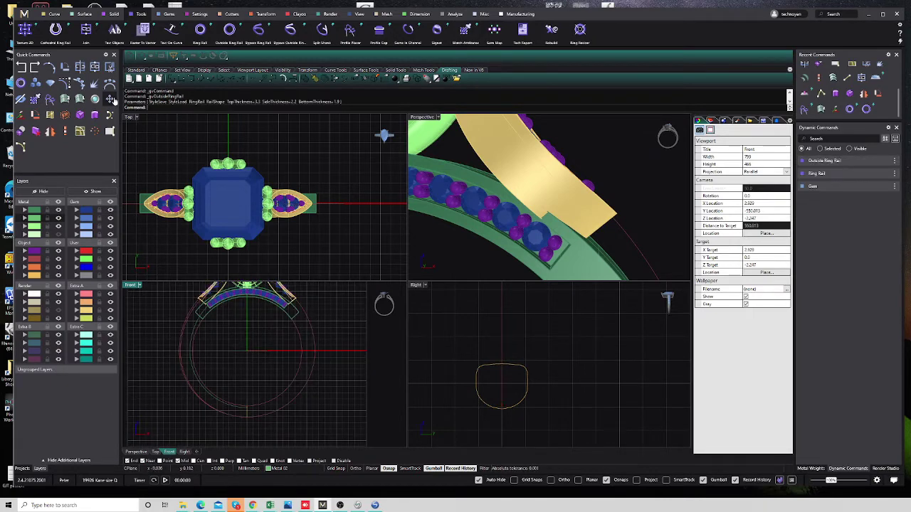
Pick both rail circles and the shank profile for the Sweep 2 Rail
click(272, 401)
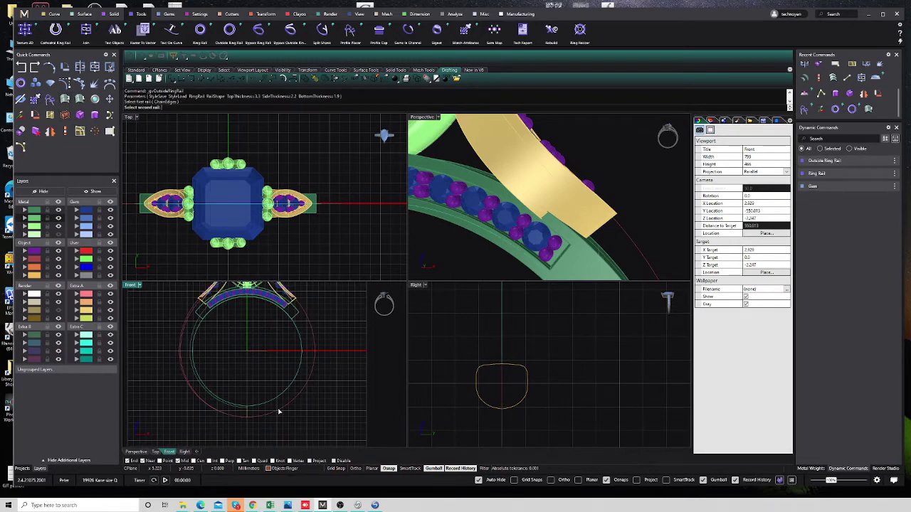
click(279, 412)
click(517, 408)
key(Return)
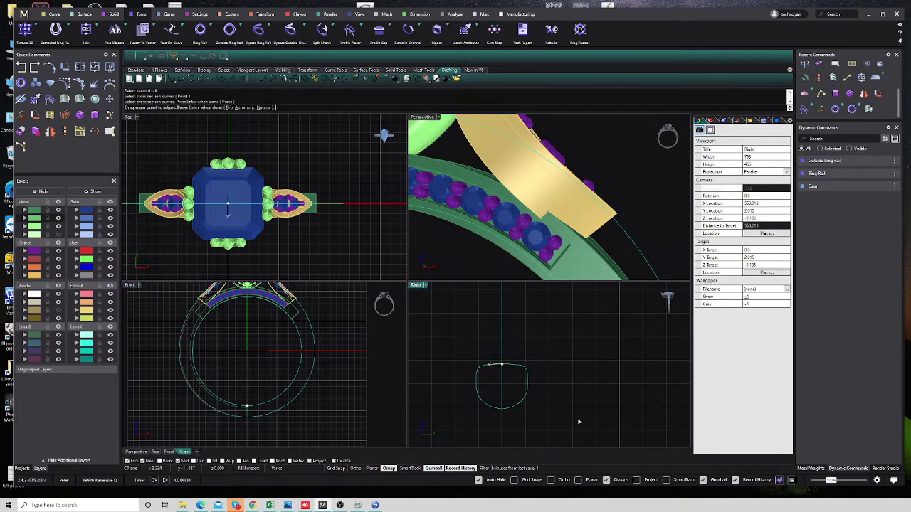
key(Return)
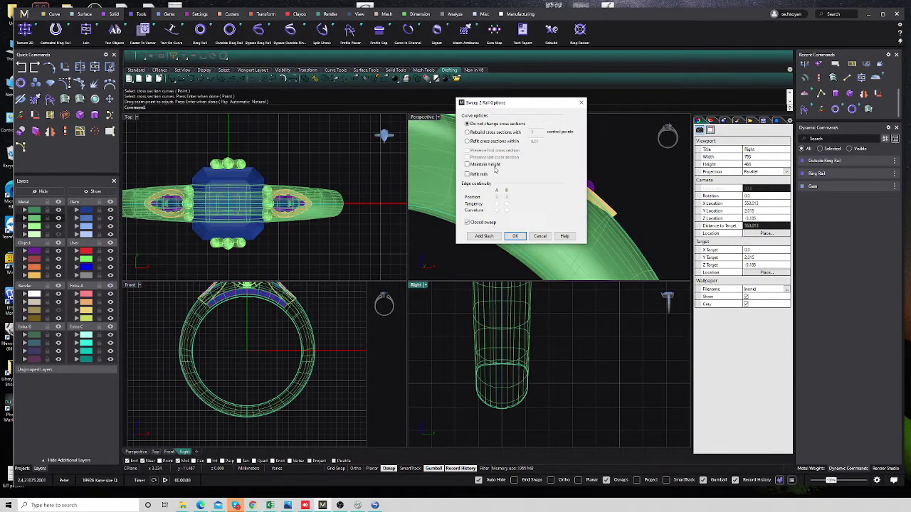
Keep Maintain height on and create the sweep
click(483, 166)
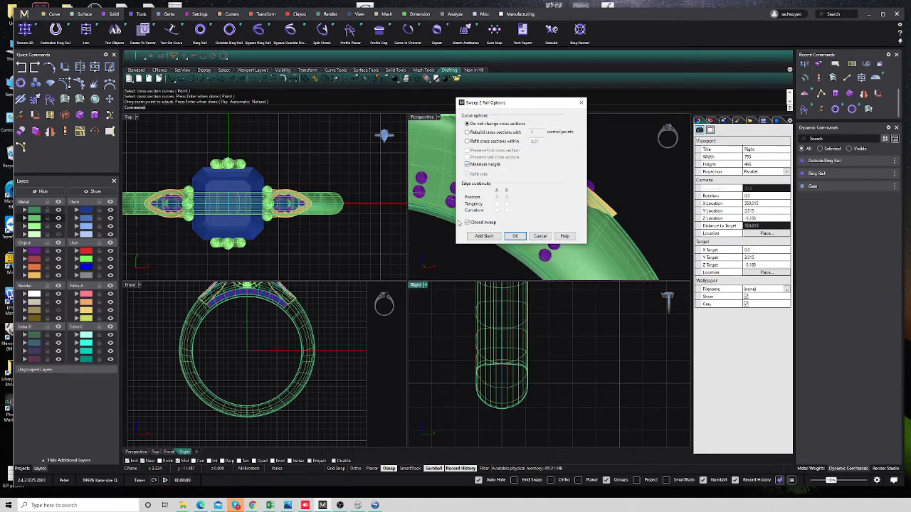
click(489, 162)
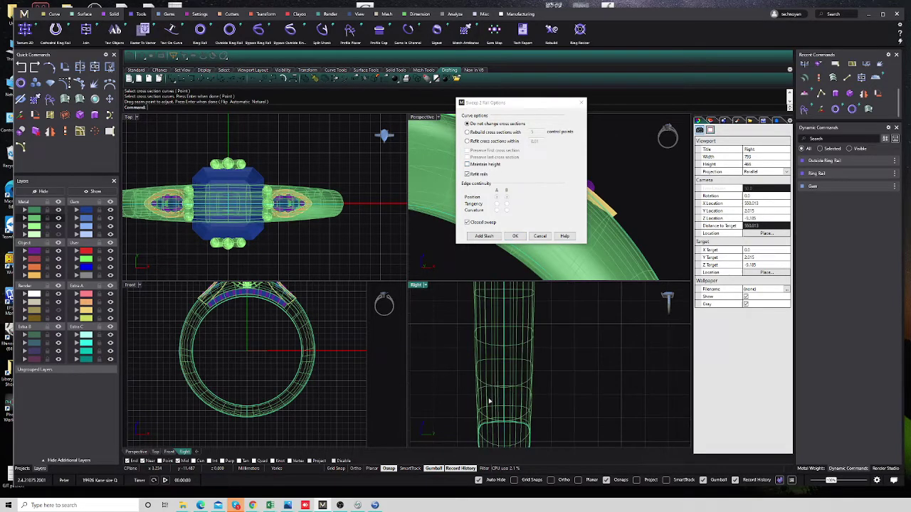
right_drag(524, 398, 509, 396)
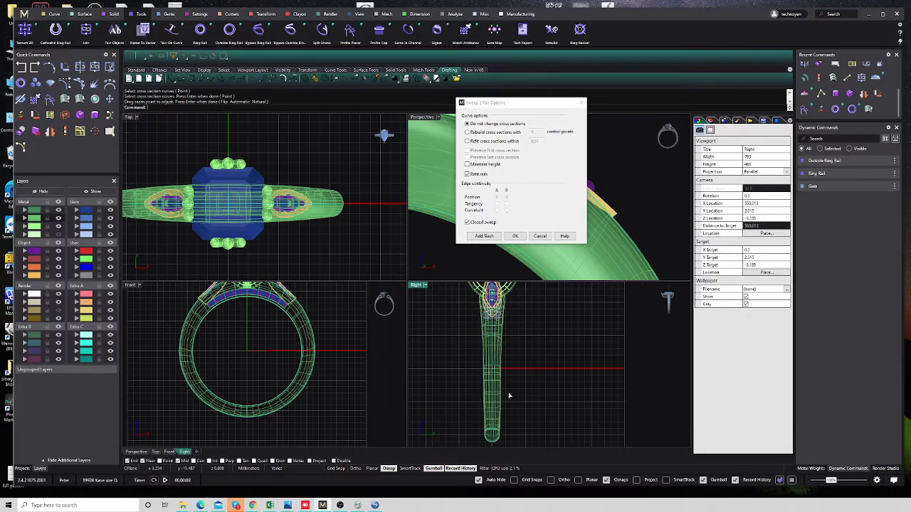
click(484, 166)
click(515, 236)
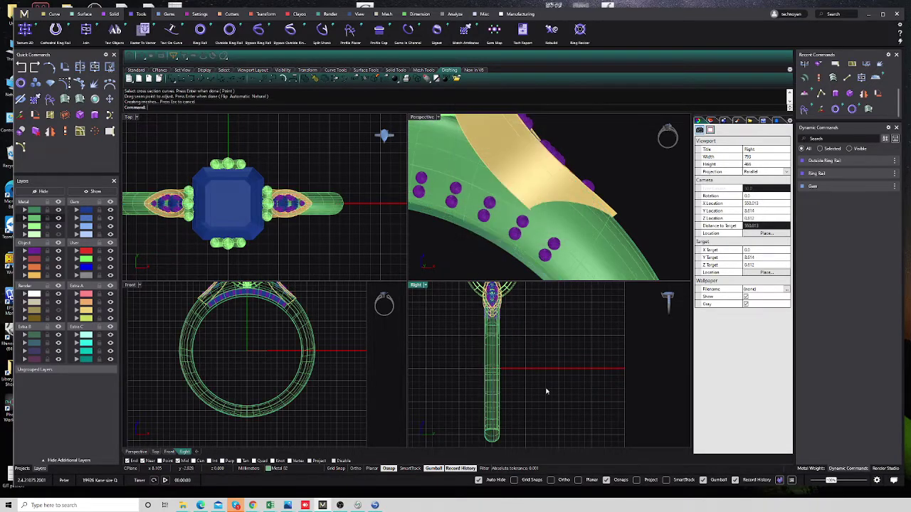
Orbit the views around the shank and start an arc, then cancel it
scroll(274, 315, up, 3)
scroll(281, 391, up, 3)
scroll(281, 391, up, 2)
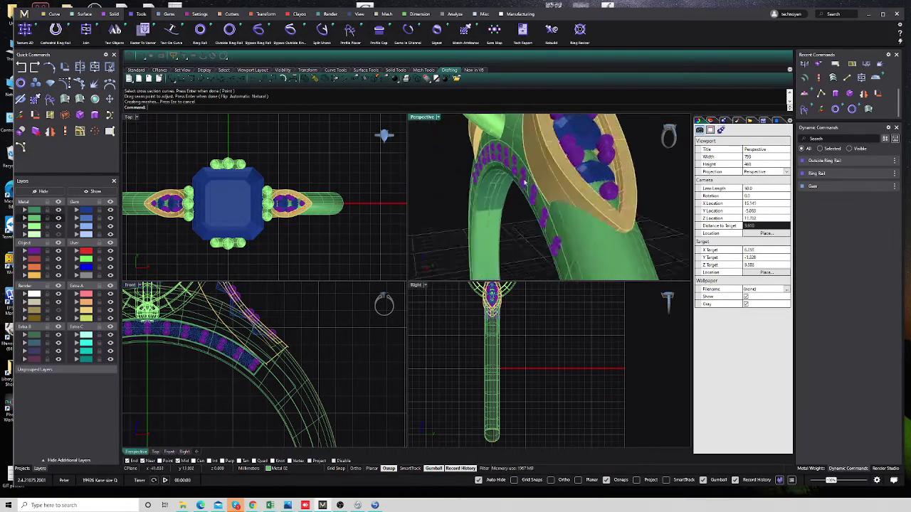
right_drag(589, 180, 555, 235)
right_drag(240, 389, 225, 381)
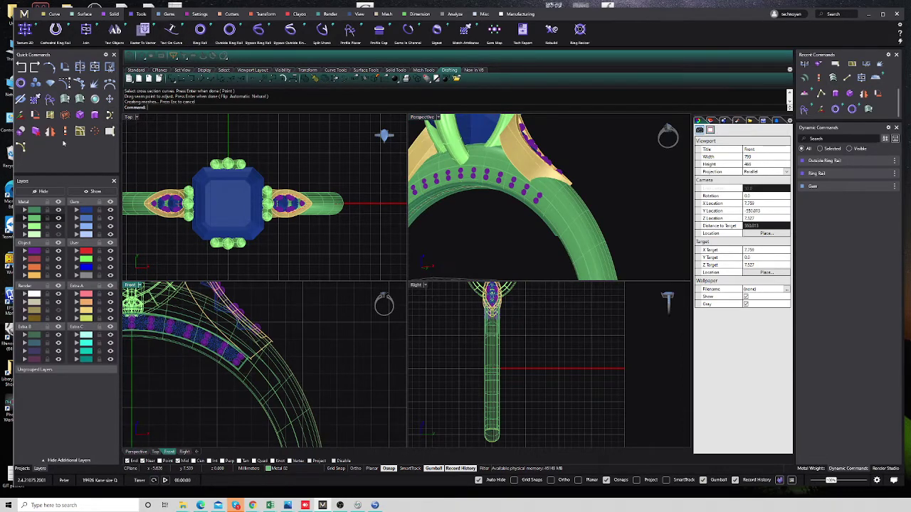
click(21, 147)
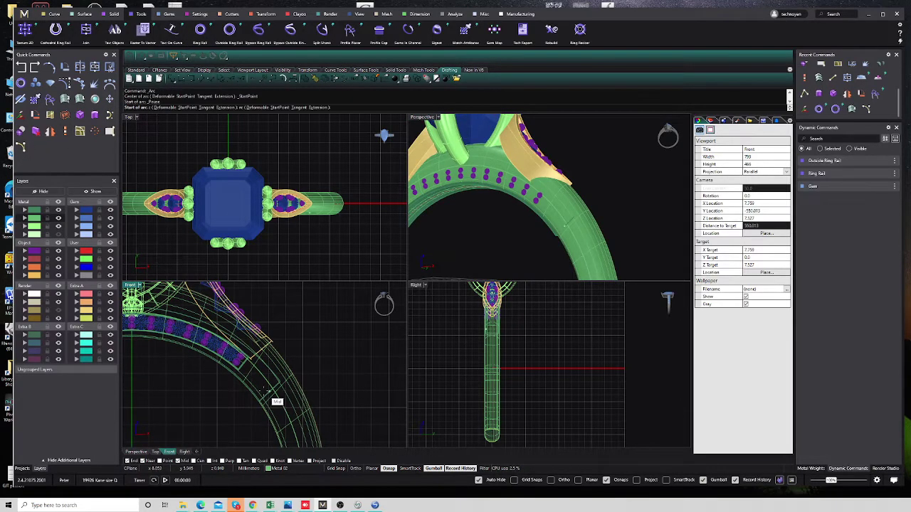
click(245, 384)
scroll(495, 318, up, 3)
scroll(494, 318, up, 2)
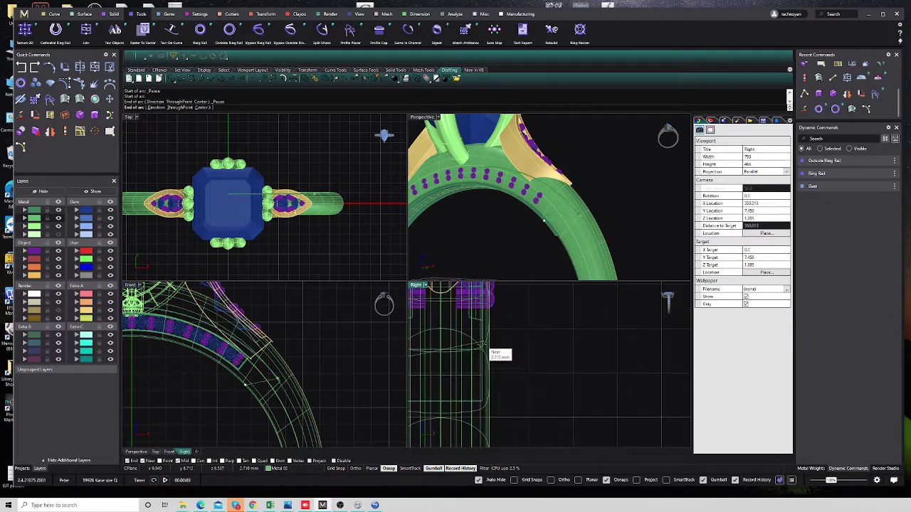
scroll(498, 356, up, 2)
key(Escape)
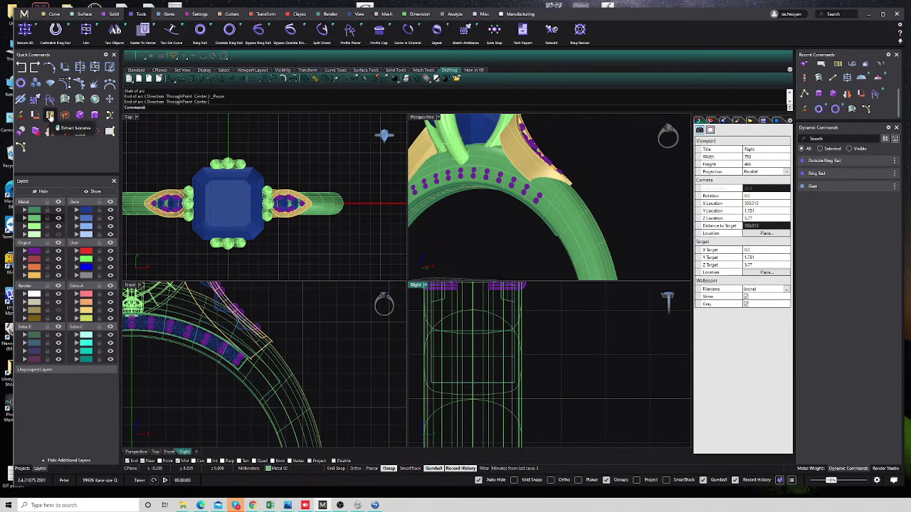
Extract an isocurve cross-section across the shank polysurface
click(50, 115)
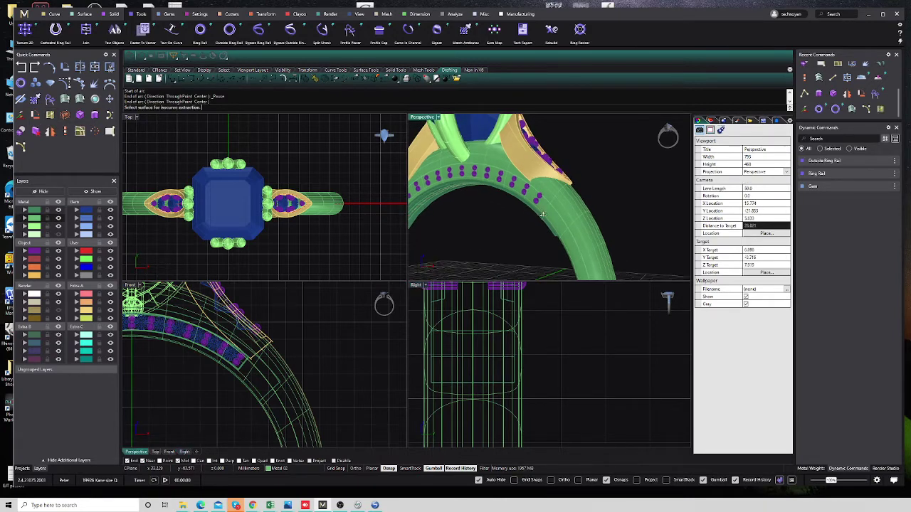
right_drag(489, 203, 569, 220)
click(570, 221)
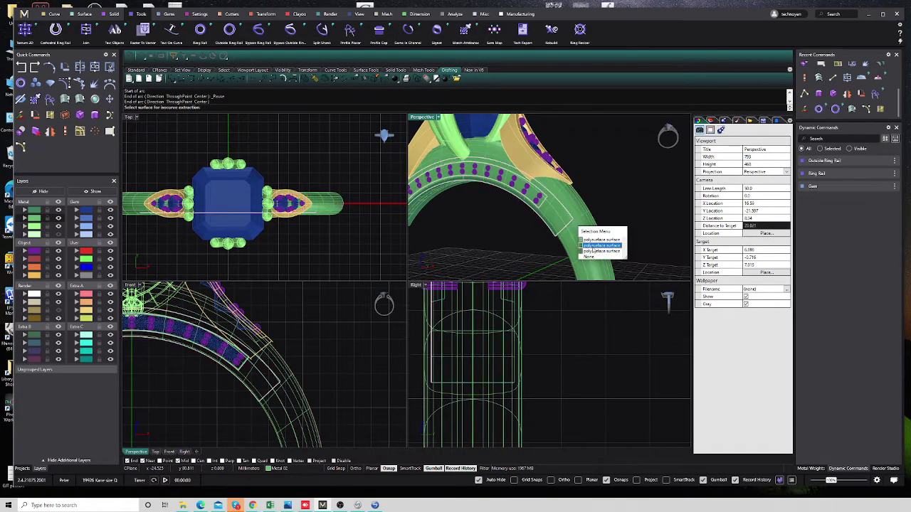
click(333, 372)
scroll(291, 396, down, 5)
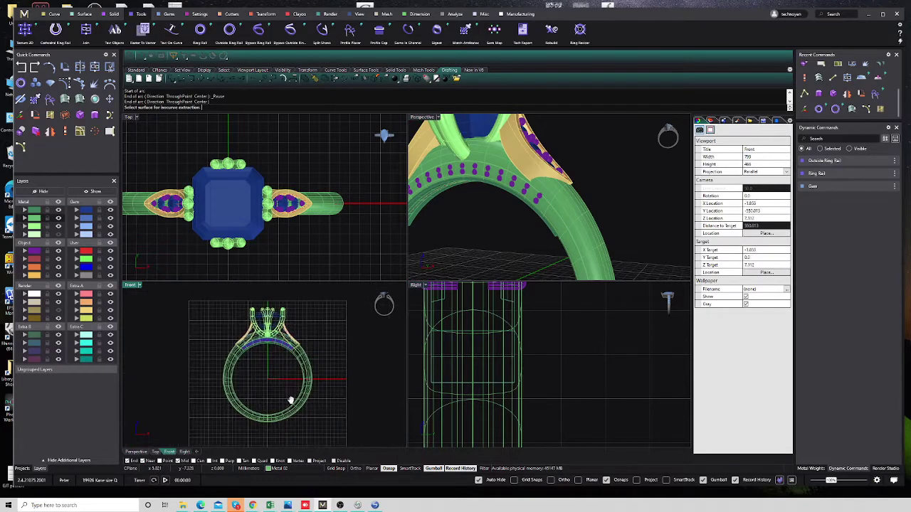
scroll(291, 396, up, 4)
click(263, 420)
key(Return)
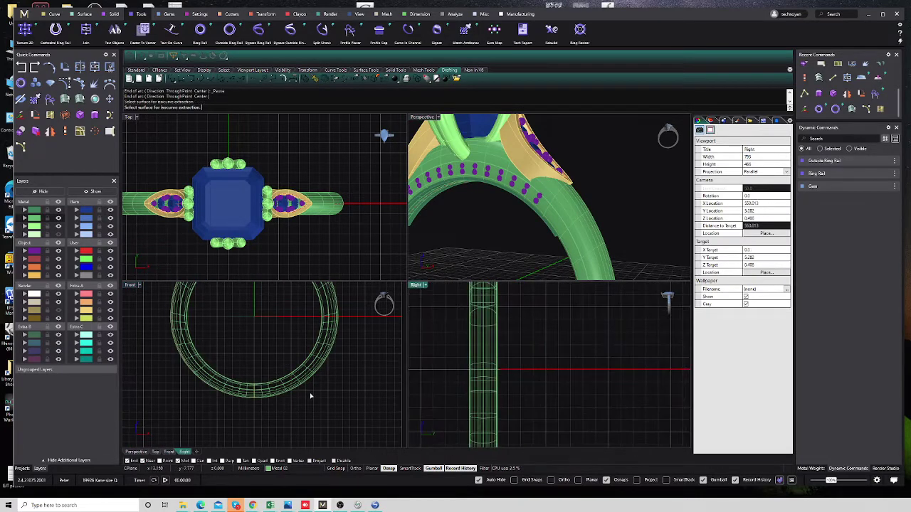
Rotate a copy of the extracted cross-section curve into position
scroll(256, 398, up, 3)
click(254, 389)
click(271, 405)
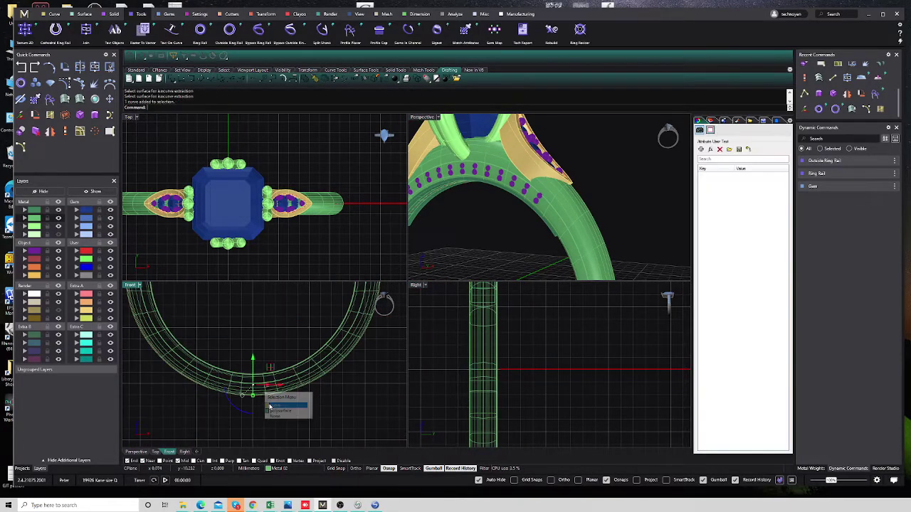
click(64, 68)
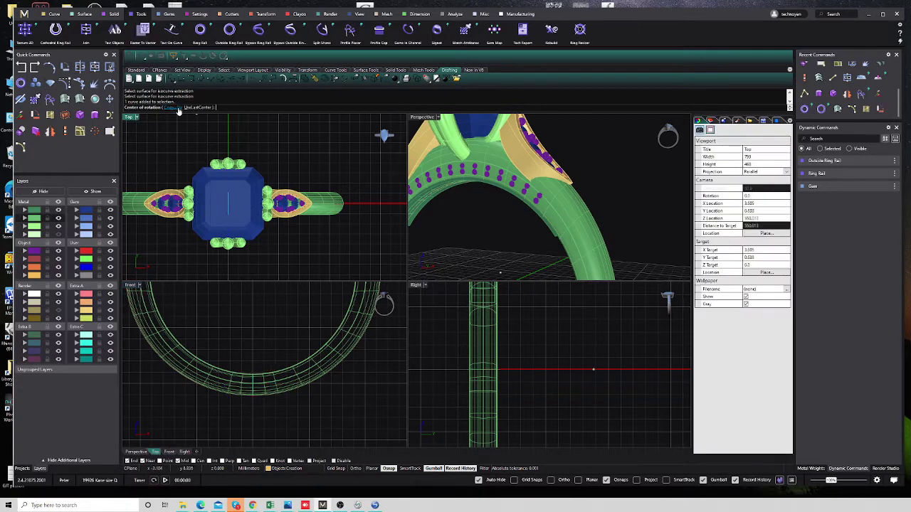
scroll(250, 383, down, 3)
click(233, 387)
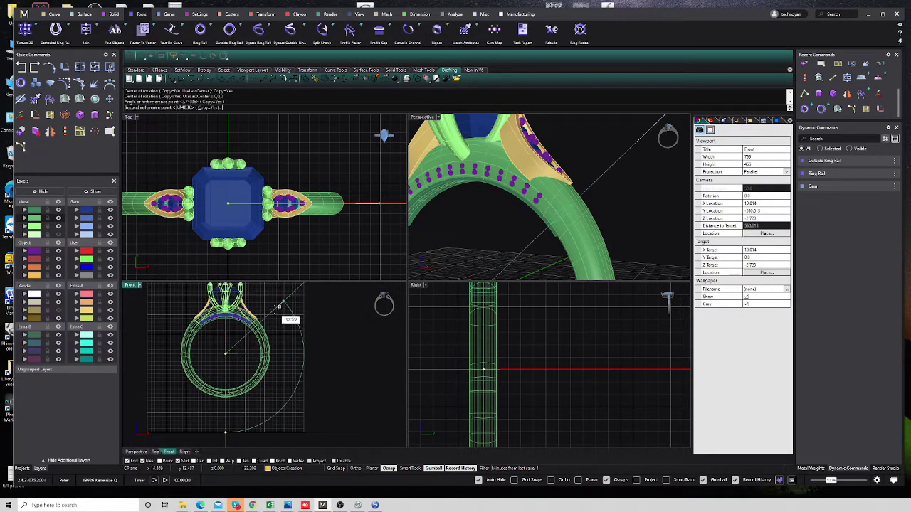
click(288, 314)
key(Escape)
Enlarge and raise the rotated curve so it outlines a collar around the shank
scroll(250, 346, up, 5)
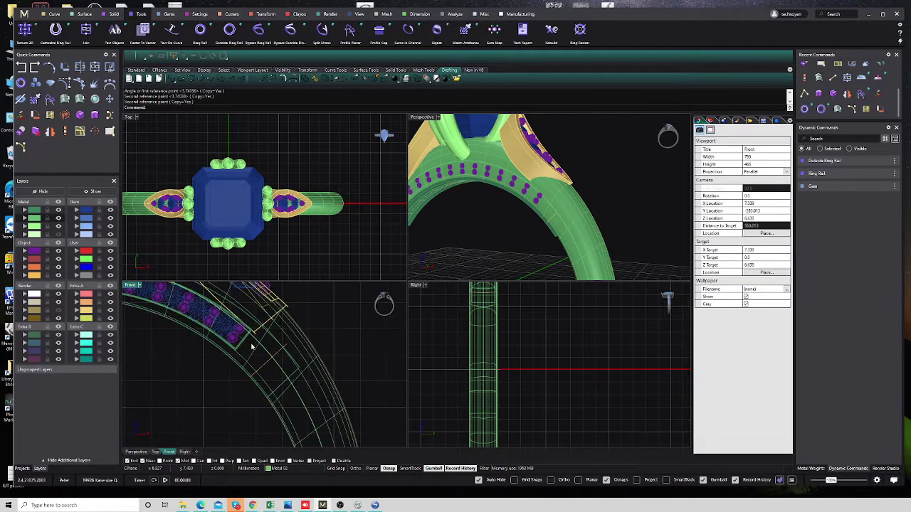
click(262, 364)
scroll(514, 328, up, 3)
scroll(511, 349, up, 3)
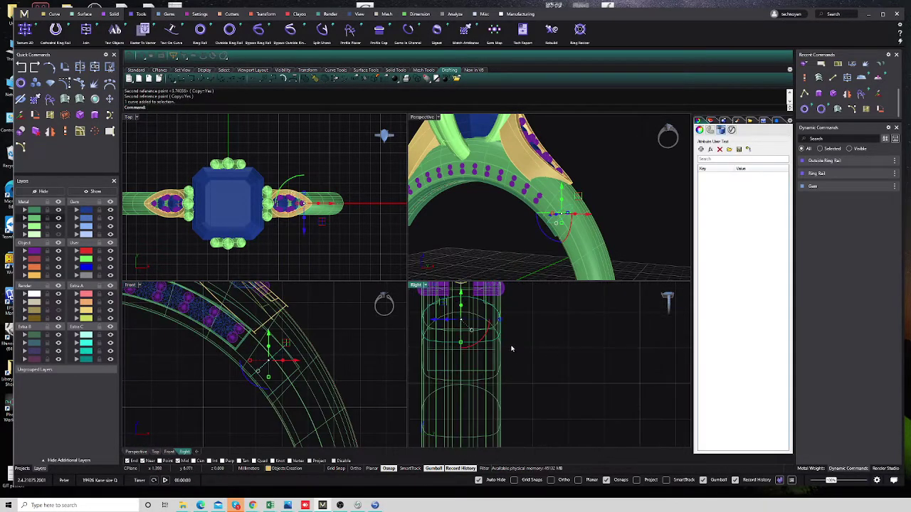
drag(503, 324, 506, 327)
drag(511, 329, 511, 326)
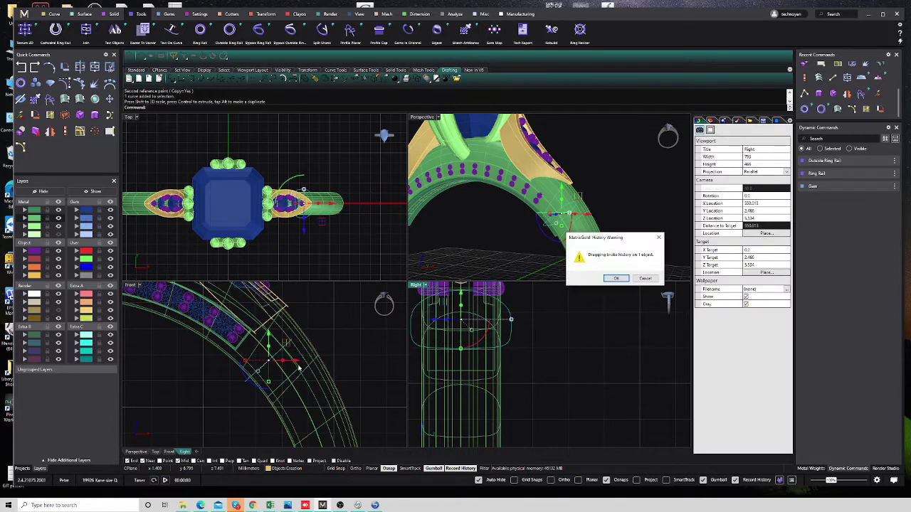
click(618, 279)
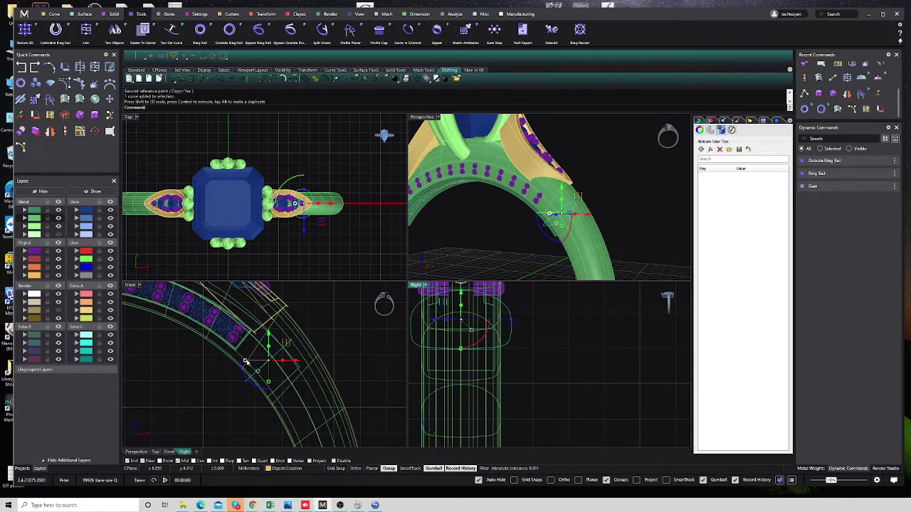
drag(246, 362, 263, 372)
drag(298, 341, 299, 326)
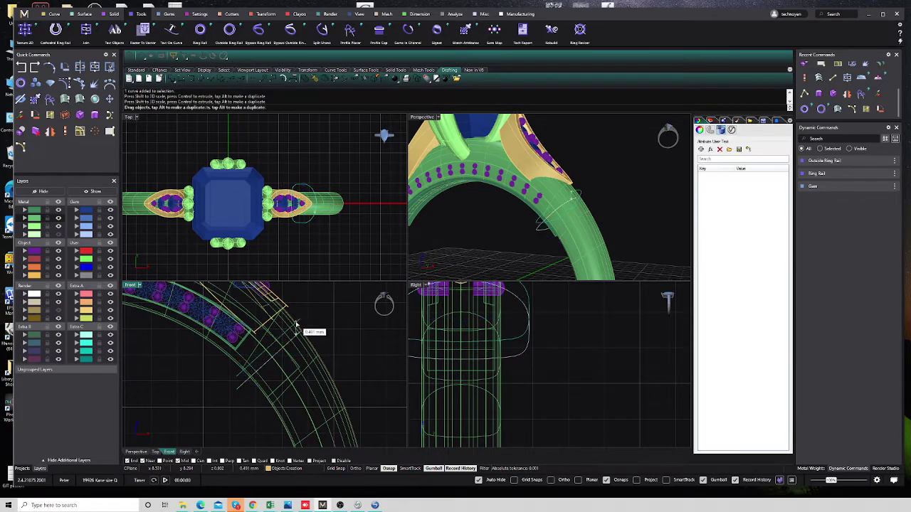
right_drag(516, 319, 565, 350)
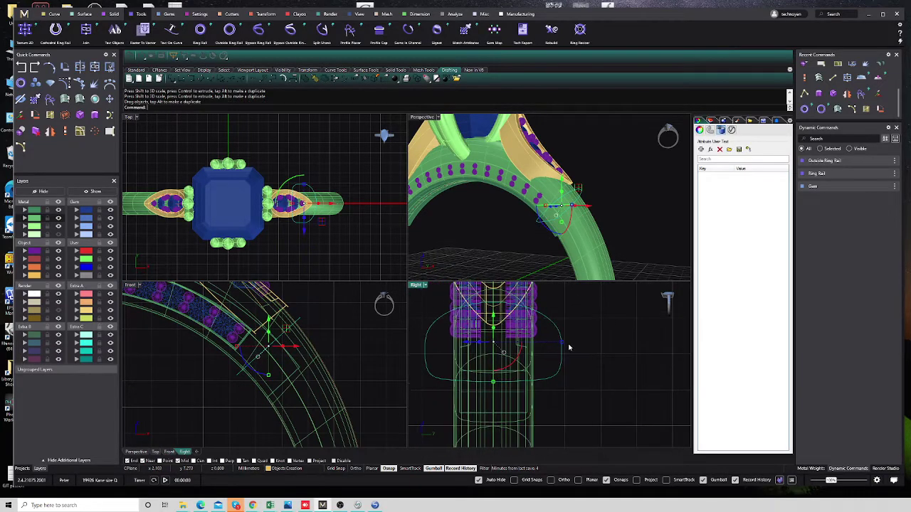
mouse_move(562, 346)
mouse_down()
mouse_move(541, 350)
mouse_move(523, 333)
mouse_up()
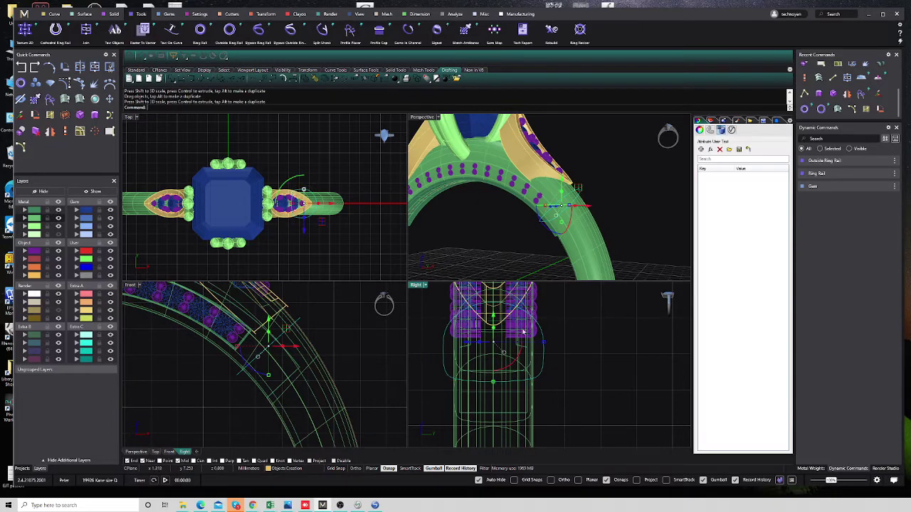
click(299, 346)
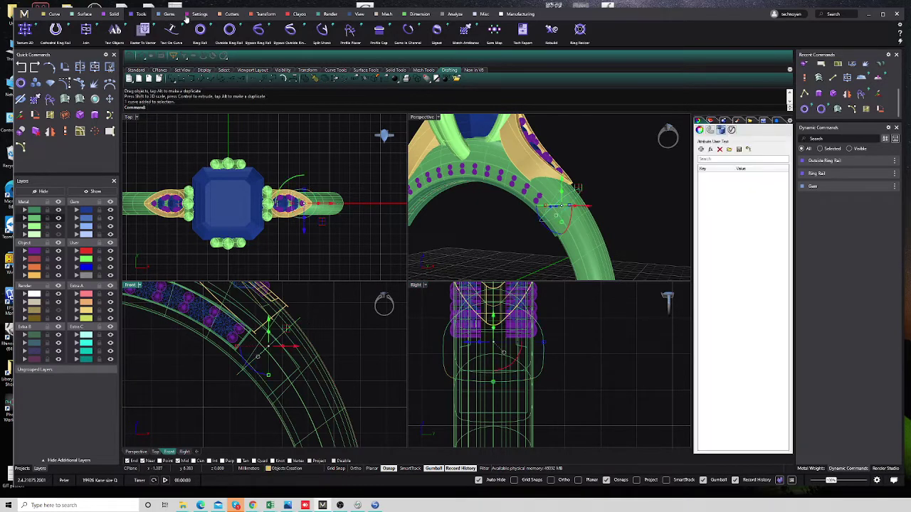
right_drag(302, 319, 295, 322)
click(304, 331)
click(309, 325)
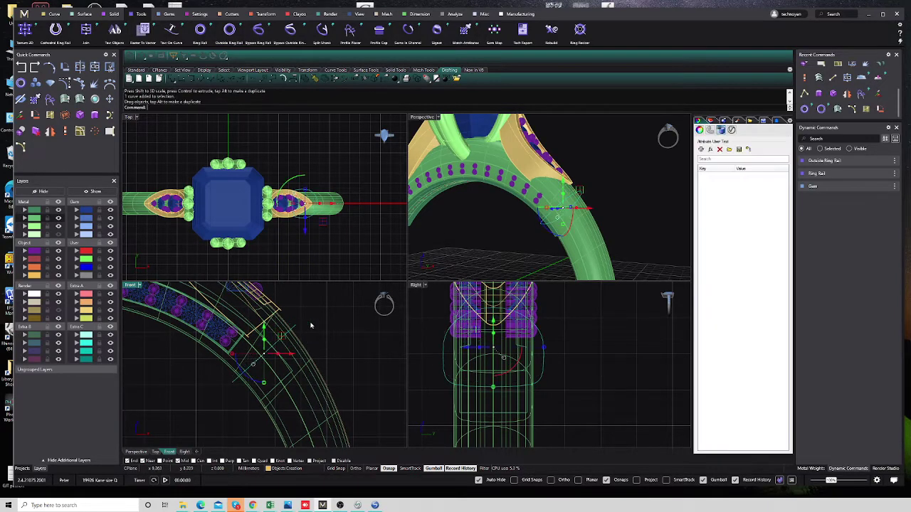
key(Escape)
Start a rectangle in the side view and check the gold ring reference photo
click(53, 13)
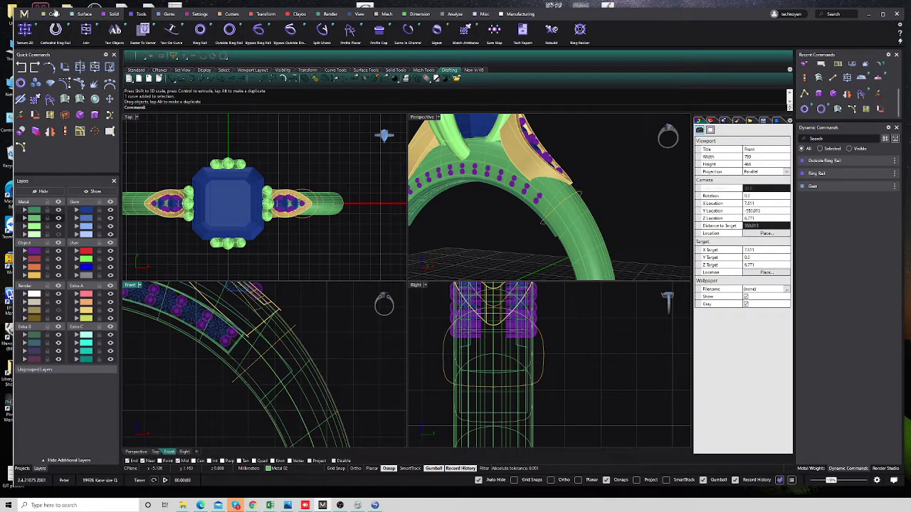
click(525, 29)
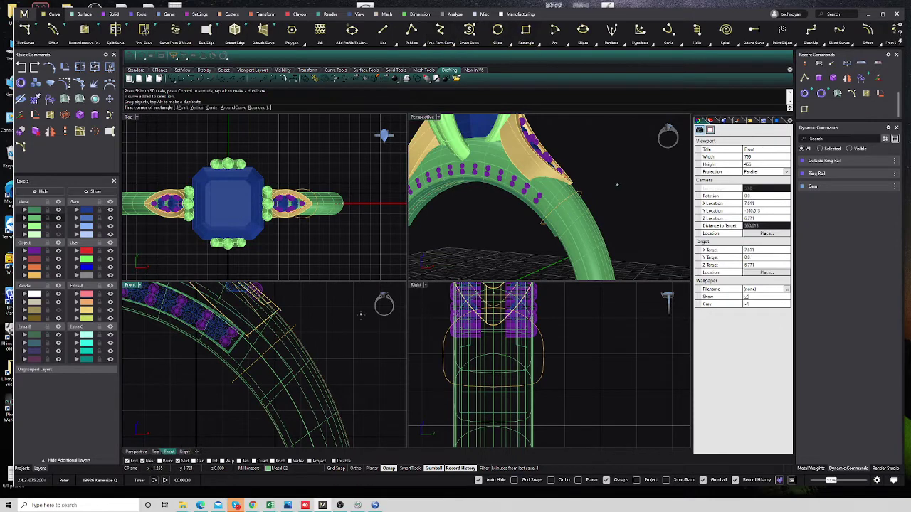
scroll(245, 342, up, 2)
scroll(269, 321, up, 2)
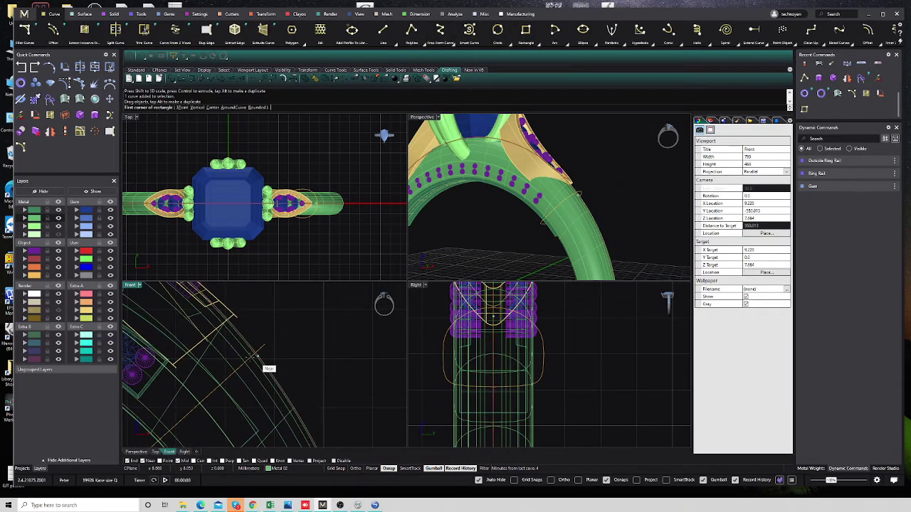
scroll(266, 320, up, 2)
click(659, 431)
click(358, 505)
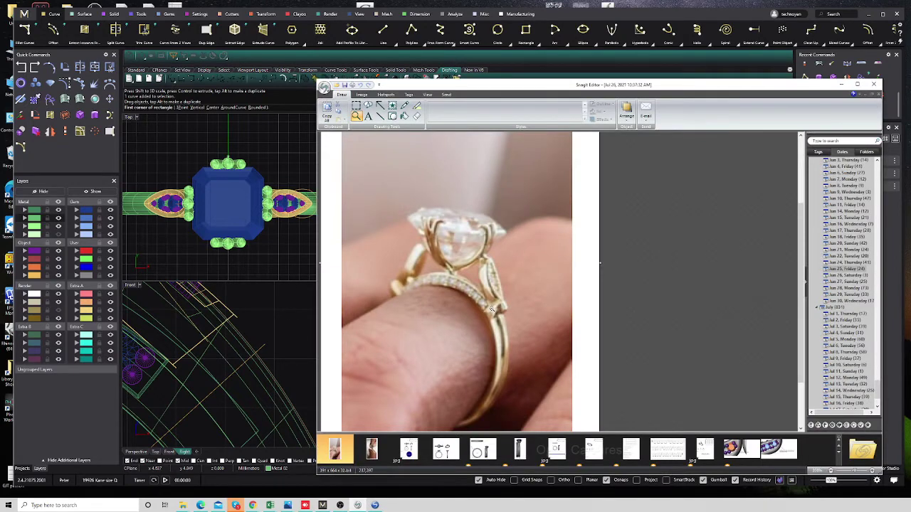
click(842, 85)
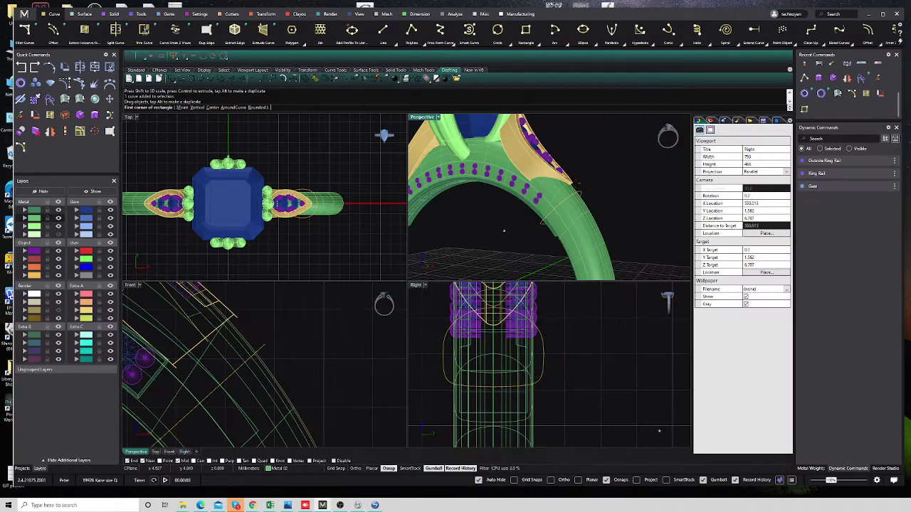
Draw a small centre-based rectangle in the Front view just below the shank
click(523, 39)
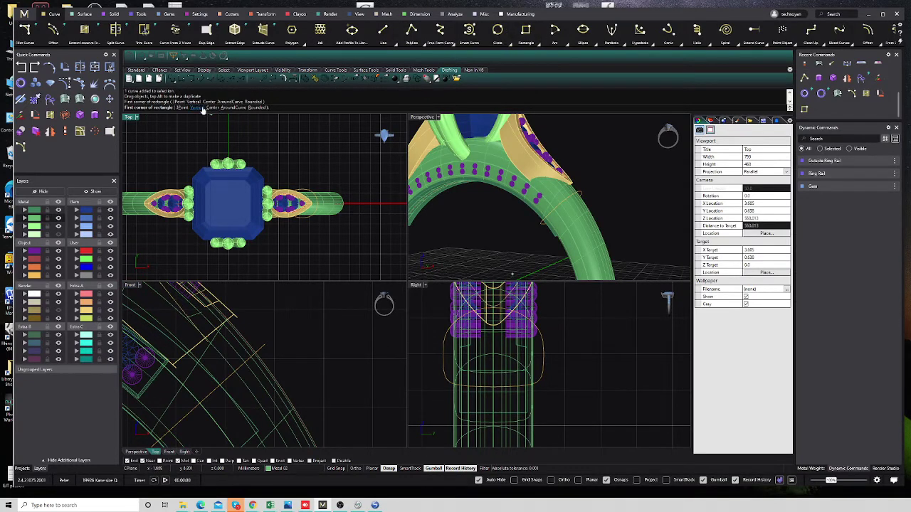
click(222, 108)
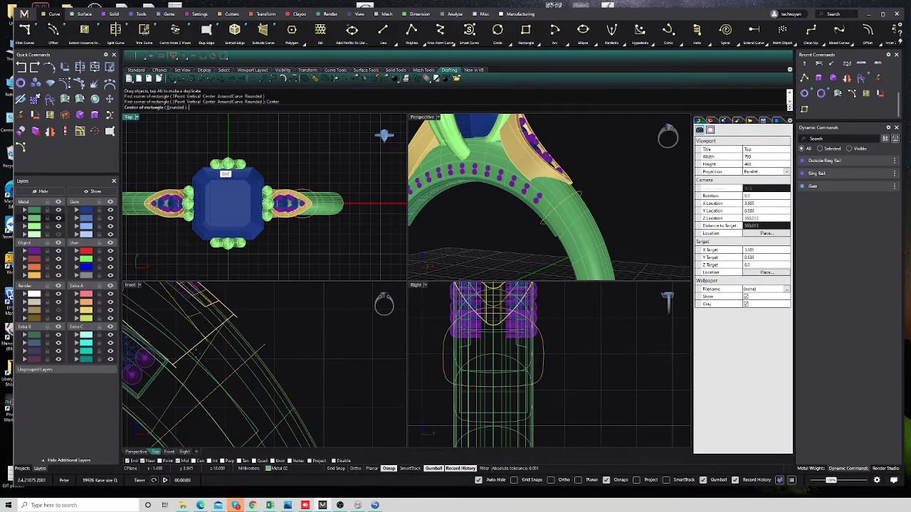
scroll(281, 374, down, 3)
scroll(281, 373, down, 3)
scroll(270, 370, up, 3)
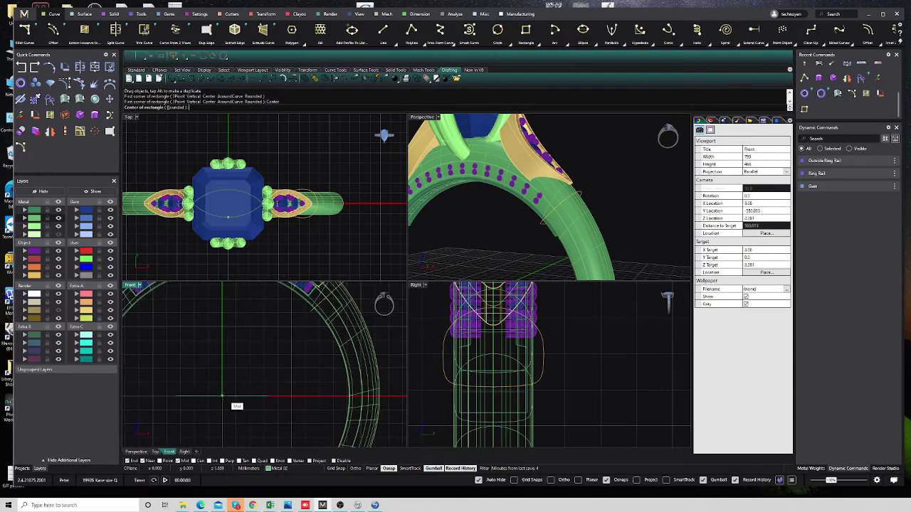
click(221, 398)
scroll(221, 393, up, 3)
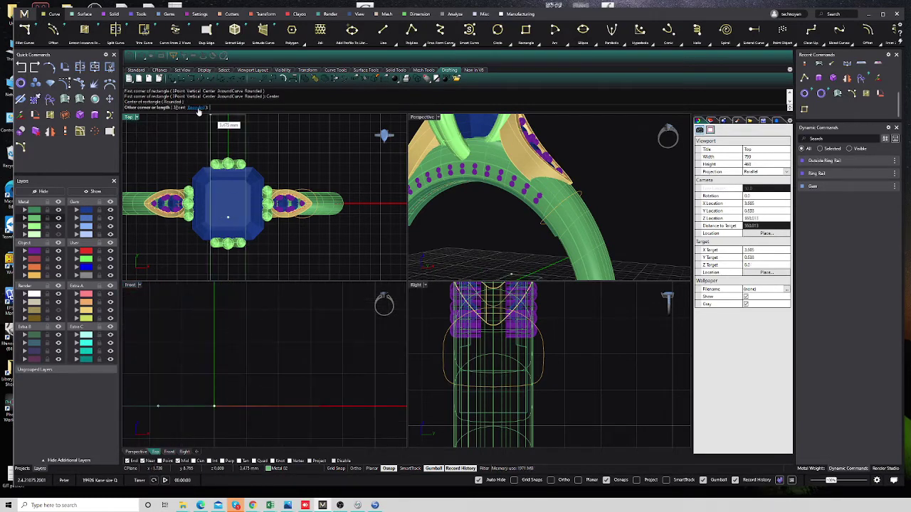
scroll(235, 407, up, 2)
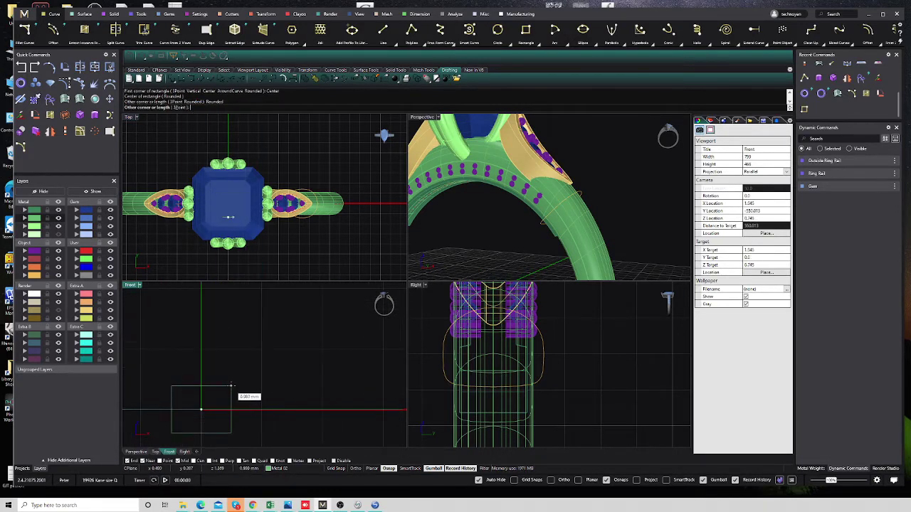
click(232, 386)
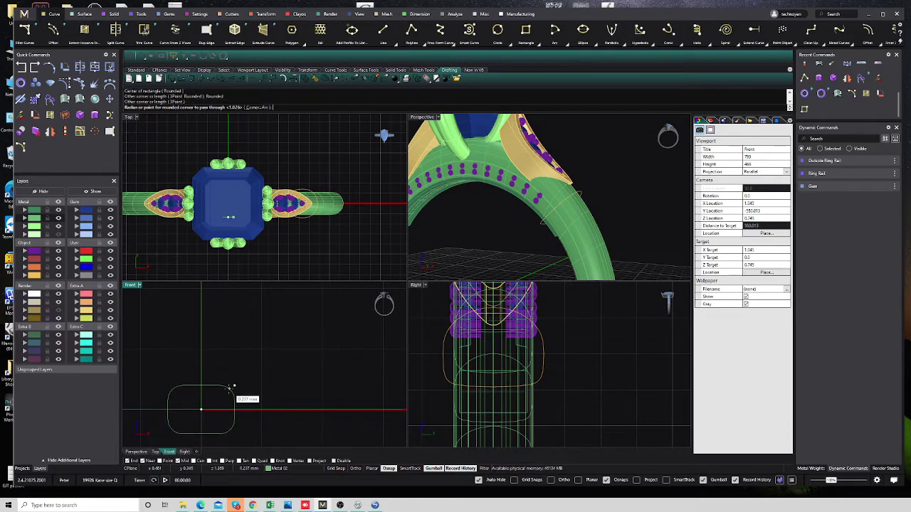
scroll(214, 406, down, 3)
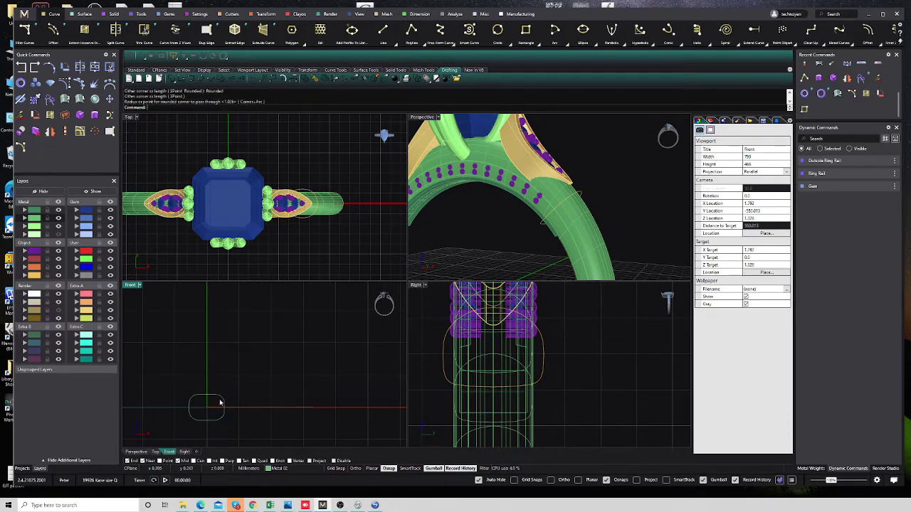
scroll(213, 407, down, 3)
Move the rounded rectangle up onto the shank and rotate it to follow the ring's curve
click(221, 411)
drag(221, 410, 344, 308)
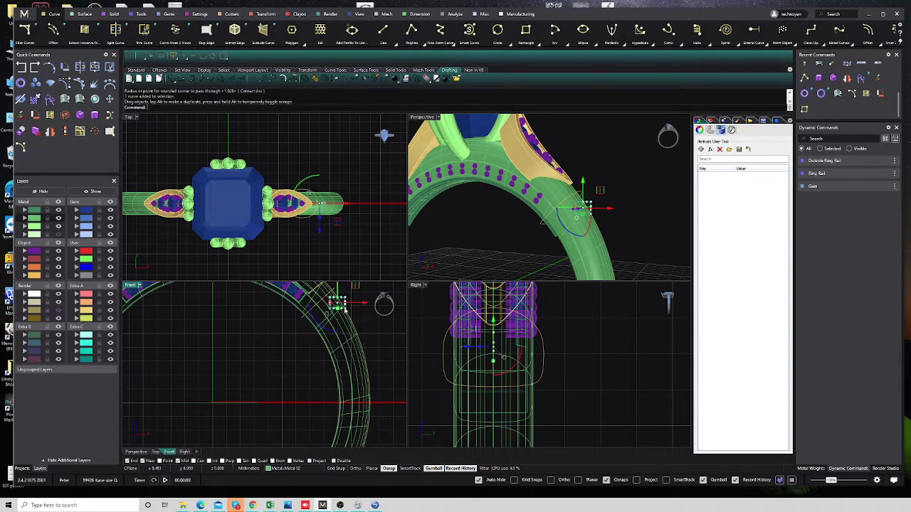
scroll(306, 352, up, 4)
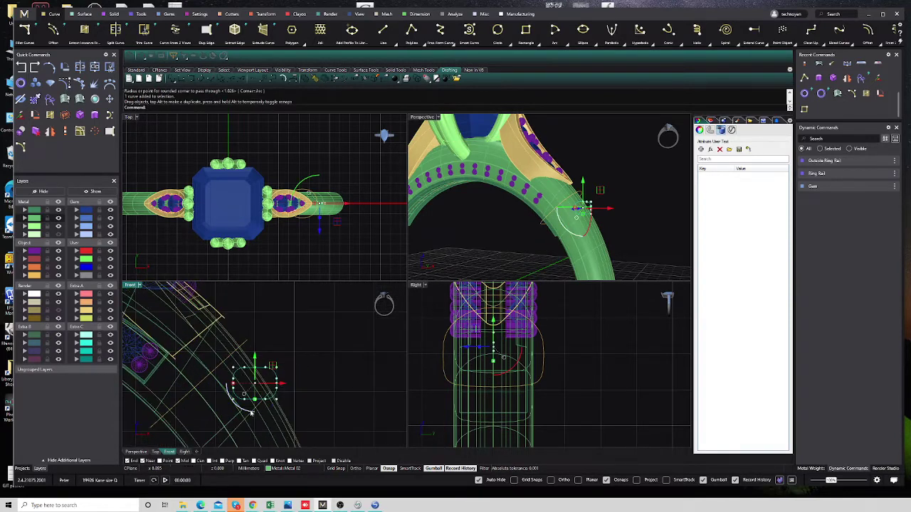
mouse_move(251, 413)
mouse_down()
mouse_move(299, 393)
mouse_move(303, 343)
mouse_up()
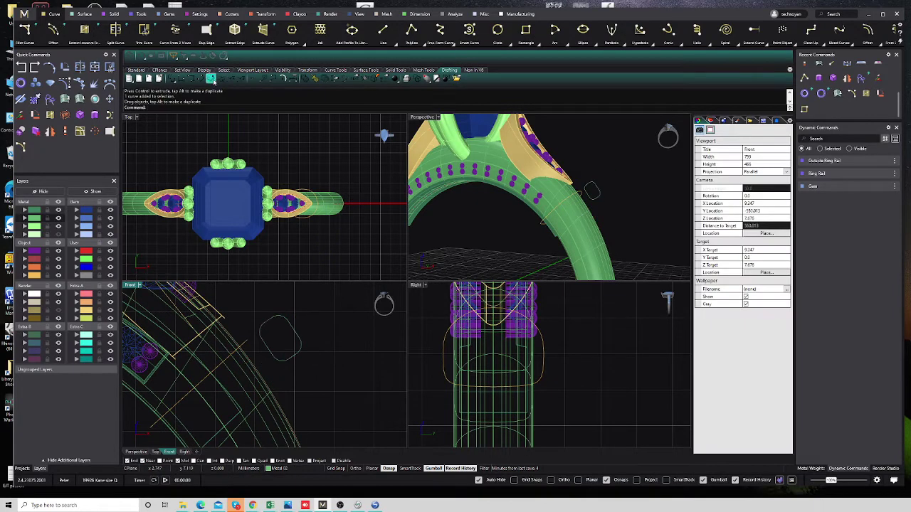
Measure the profile's width with an aligned dimension (1.10), then cancel it
click(211, 79)
click(280, 323)
click(301, 362)
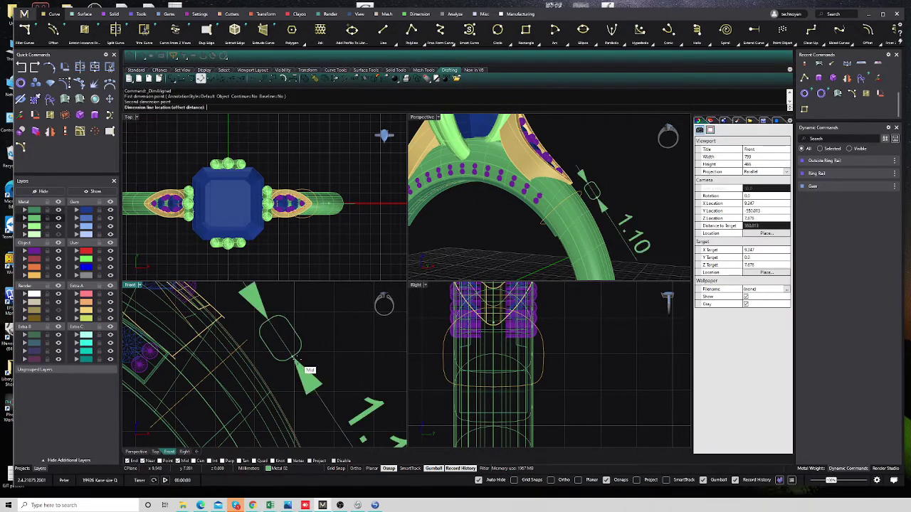
scroll(300, 362, down, 2)
key(Escape)
scroll(300, 362, up, 2)
Shift the rounded rectangle left onto the shank and deselect it
click(299, 361)
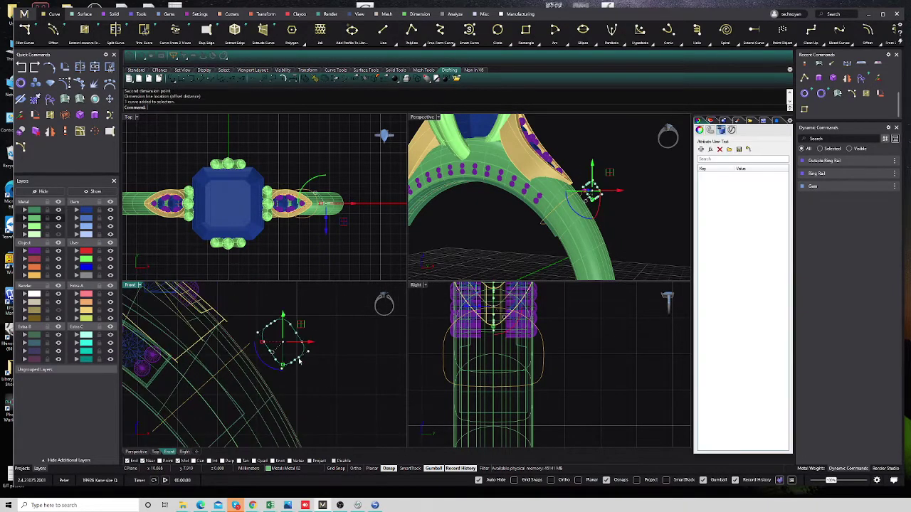
mouse_move(299, 361)
mouse_down()
mouse_move(199, 364)
mouse_move(261, 352)
mouse_up()
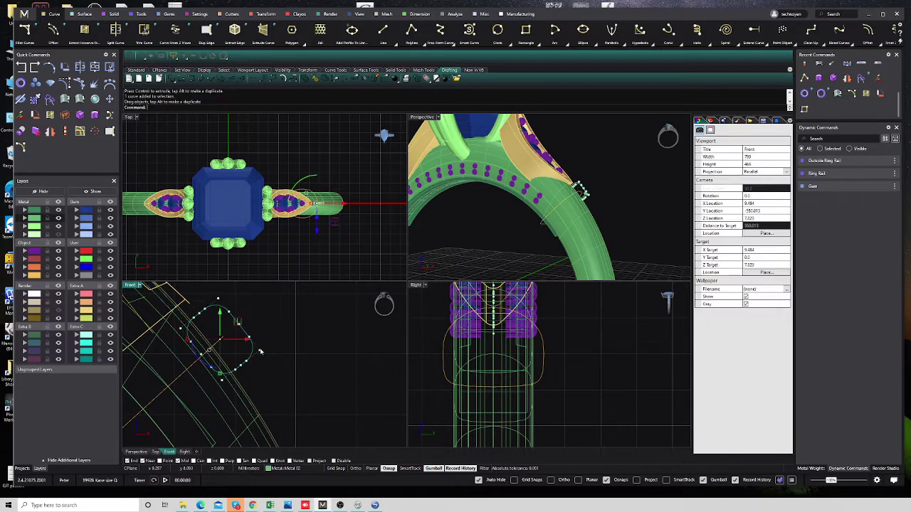
key(Escape)
scroll(261, 352, up, 2)
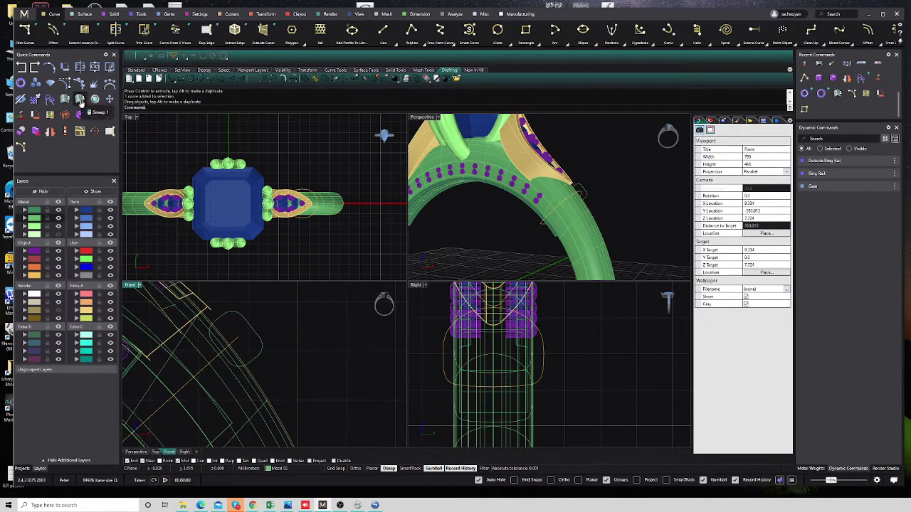
click(80, 100)
click(237, 342)
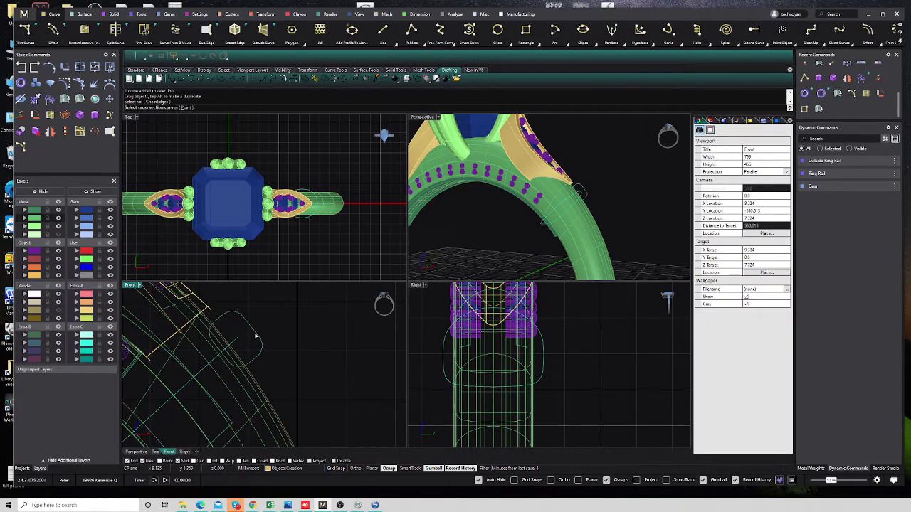
click(255, 337)
key(Return)
key(Return)
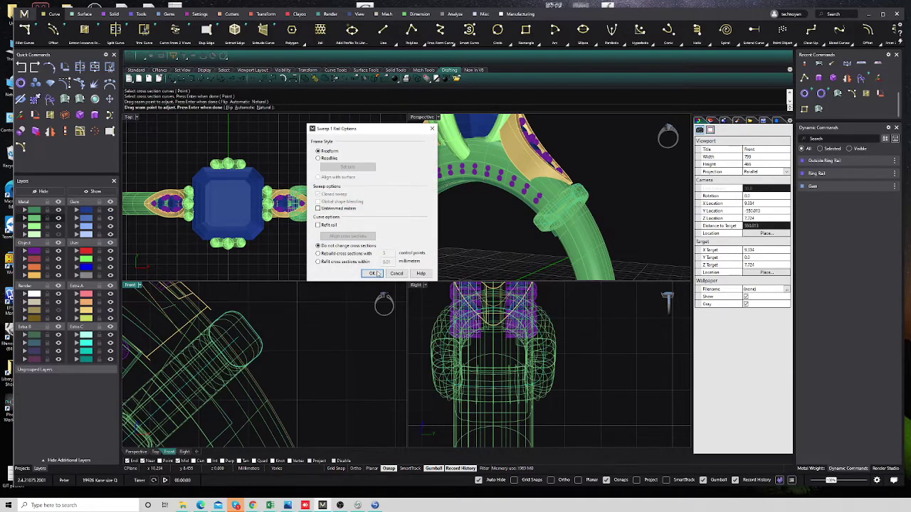
click(376, 274)
mouse_move(541, 200)
right_down()
mouse_move(480, 224)
mouse_move(598, 187)
mouse_move(593, 197)
right_up()
click(256, 352)
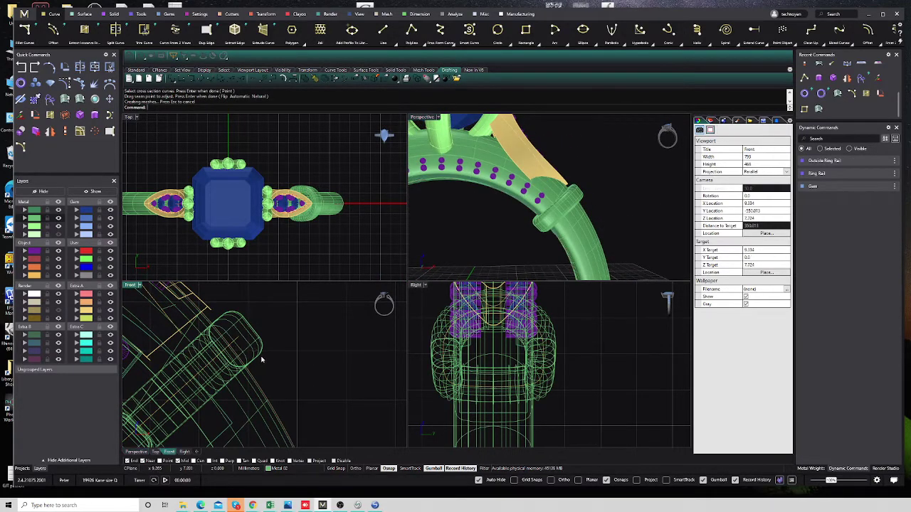
click(280, 374)
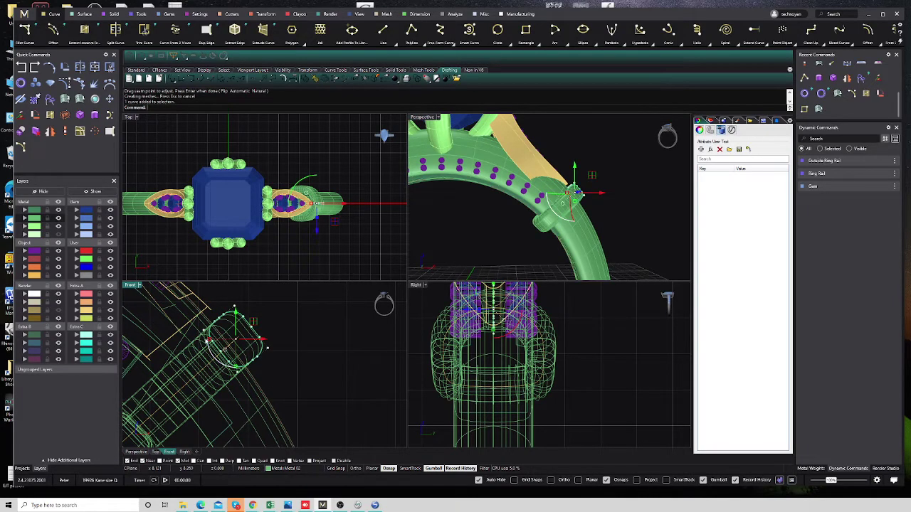
drag(207, 342, 260, 358)
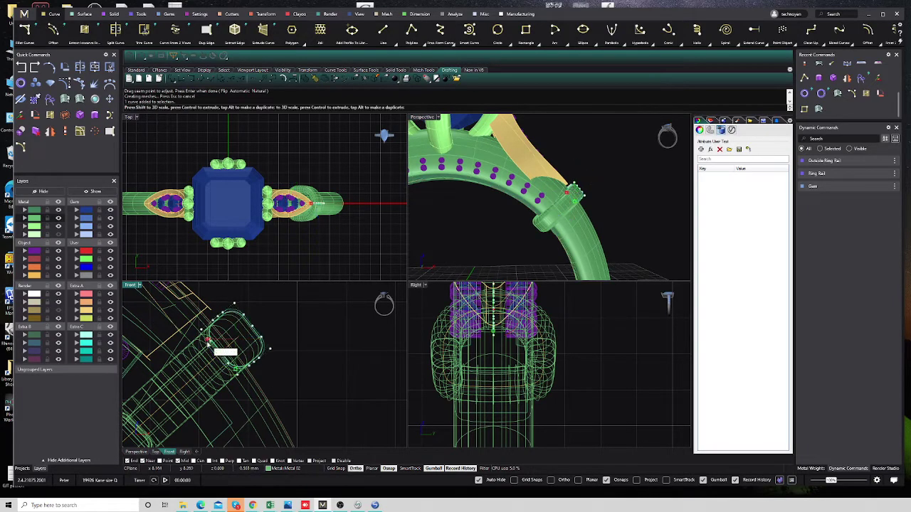
click(281, 369)
click(266, 354)
key(Delete)
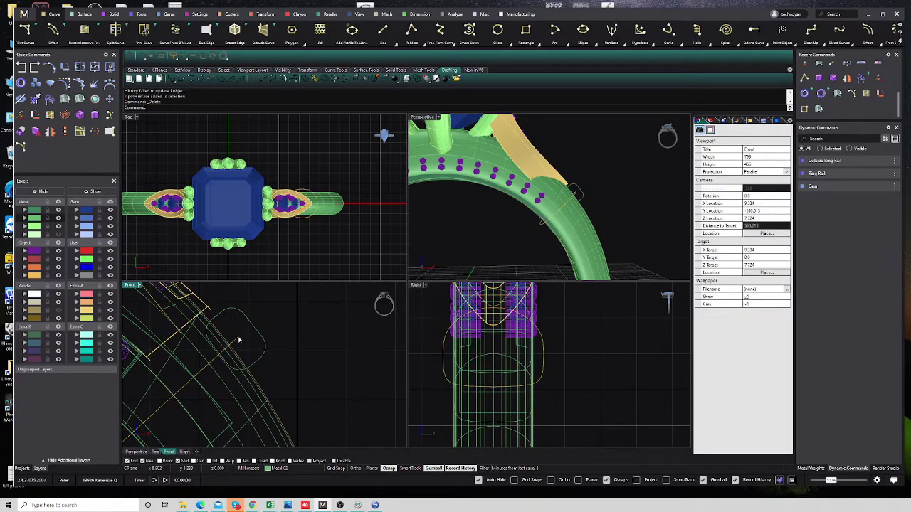
click(251, 334)
shift+click(575, 193)
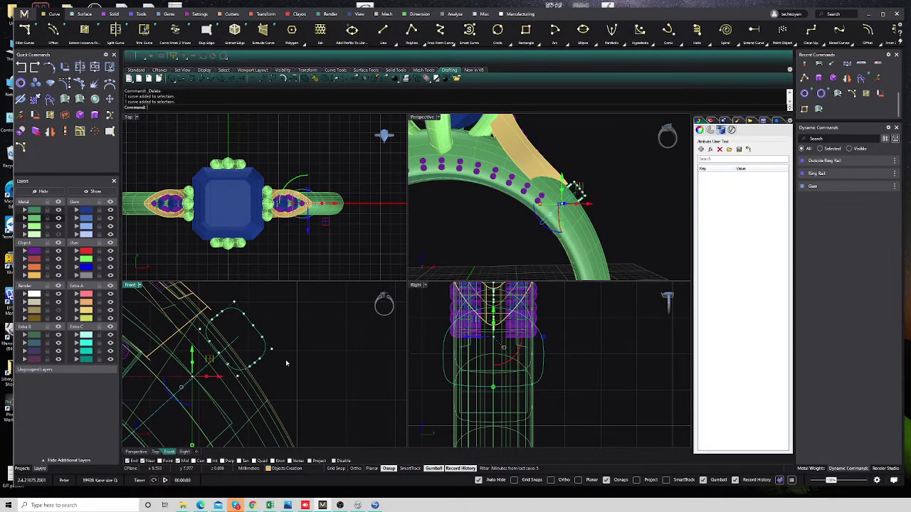
key(Return)
click(371, 274)
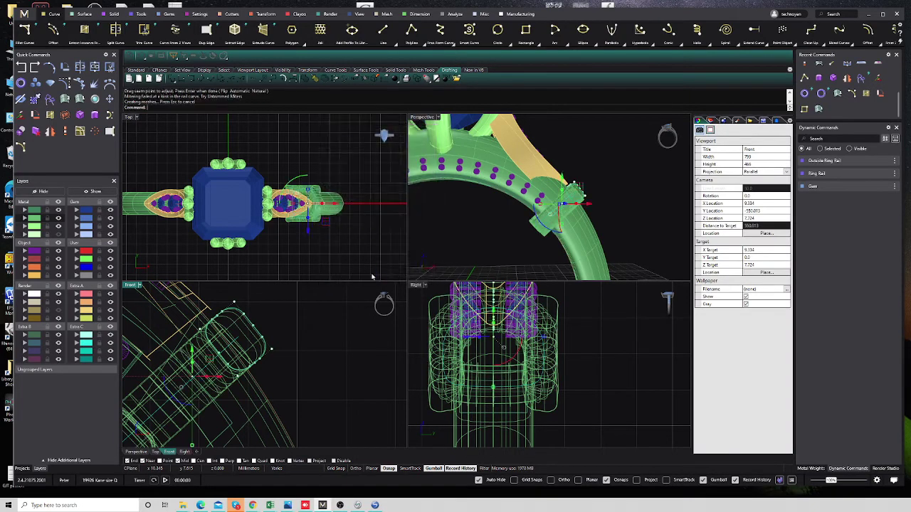
right_drag(441, 242, 498, 235)
click(259, 368)
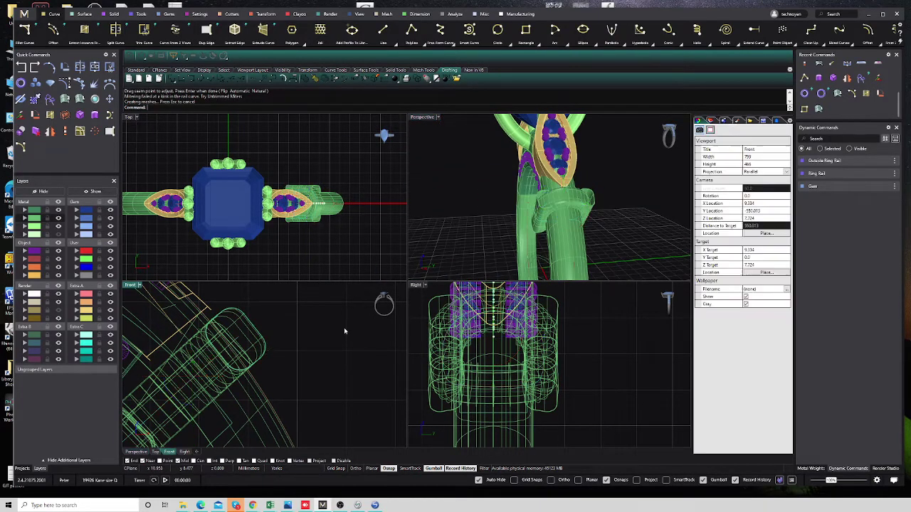
key(ctrl+z)
Sweep1 the rounded profile along the rail with Untrimmed miters ticked, creating the collar band
click(80, 98)
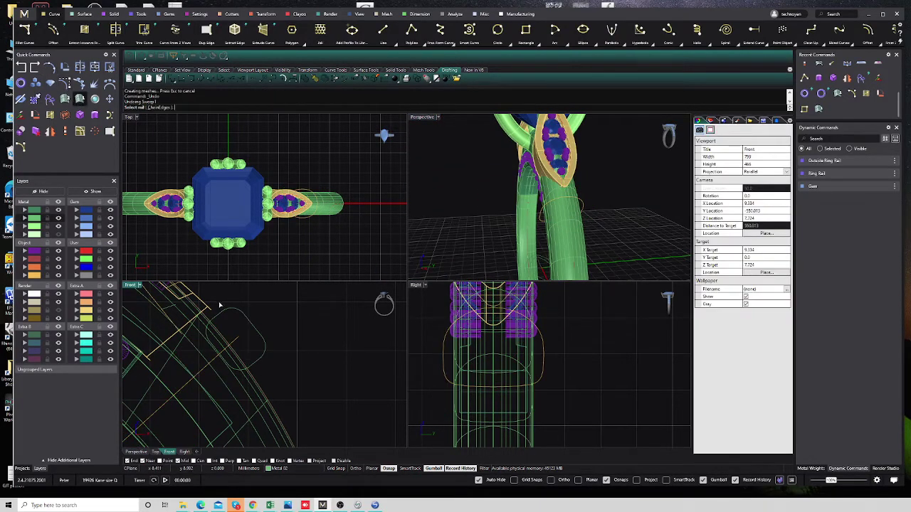
click(252, 329)
click(253, 328)
key(Return)
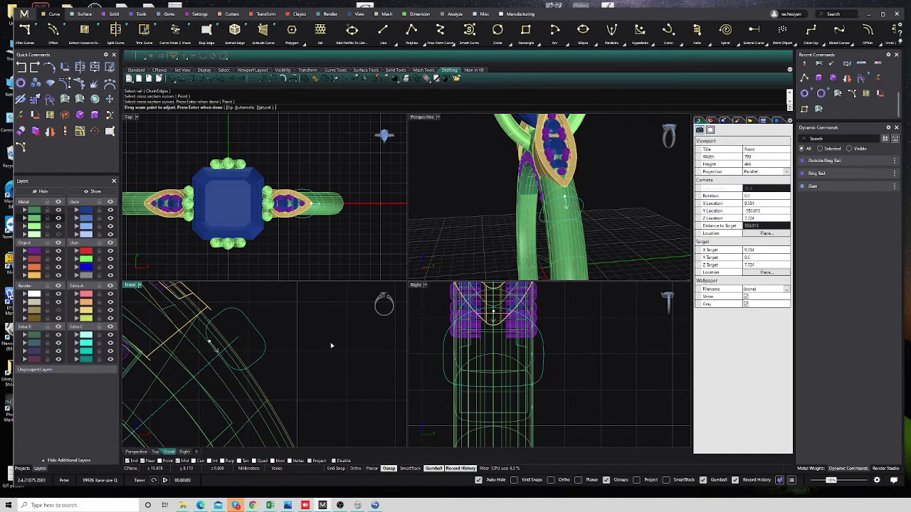
key(Return)
click(356, 210)
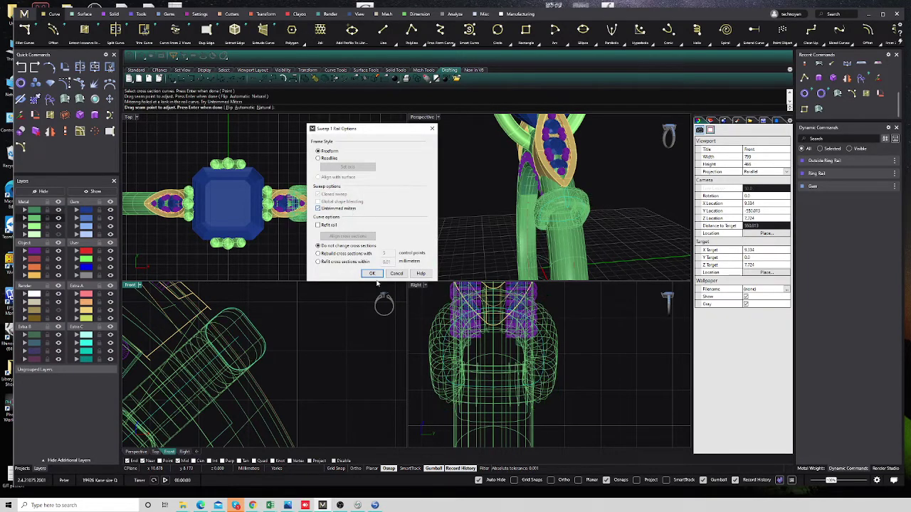
click(371, 274)
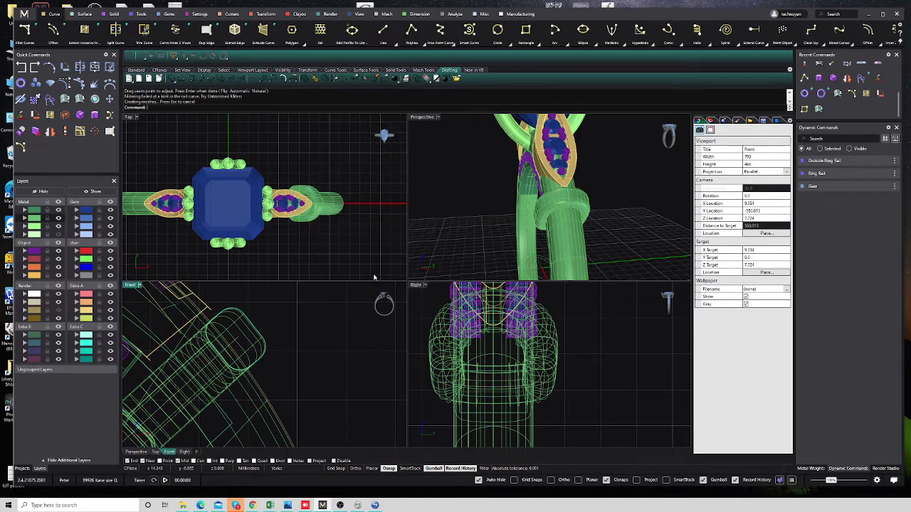
mouse_move(483, 214)
right_down()
mouse_move(496, 234)
mouse_move(599, 195)
right_up()
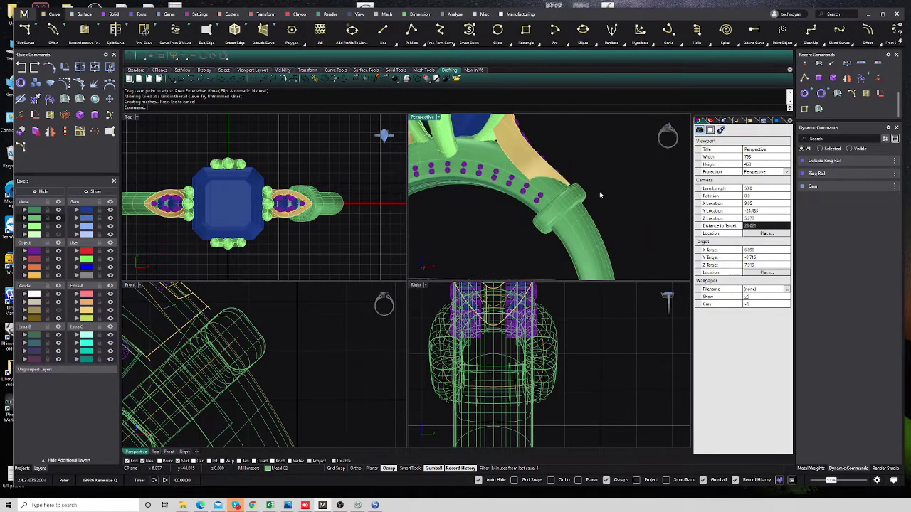
Reposition the collar sweep up-left along the shank, nudging it slightly right
click(268, 354)
shift+click(270, 366)
ctrl+click(268, 365)
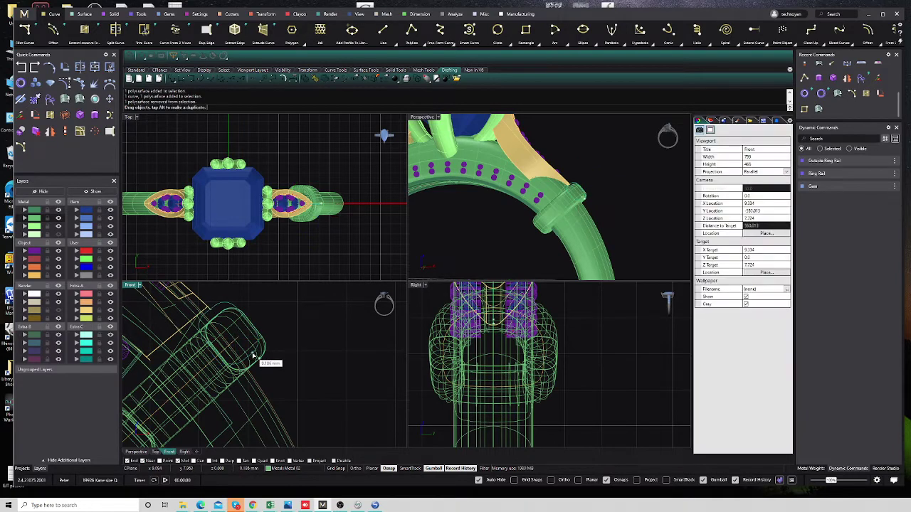
mouse_move(260, 365)
mouse_down()
mouse_move(219, 360)
mouse_move(235, 352)
mouse_up()
right_drag(234, 353, 273, 353)
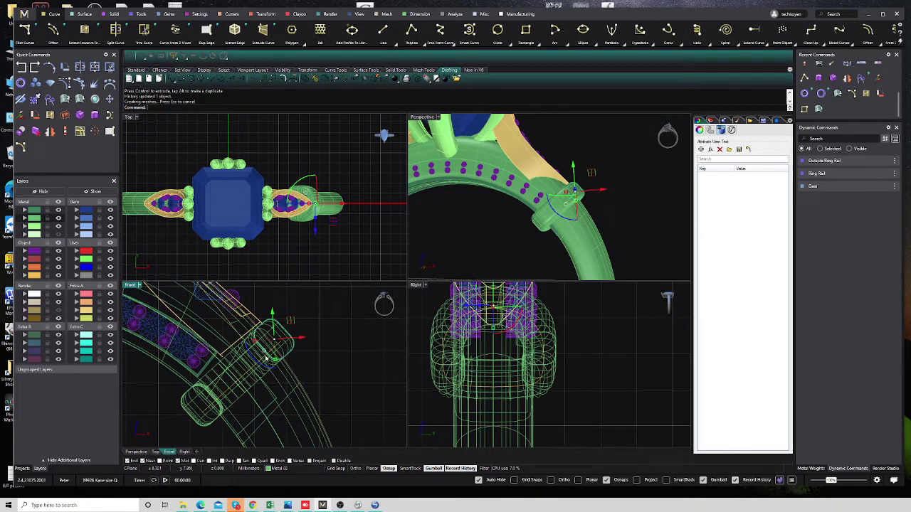
drag(267, 360, 268, 360)
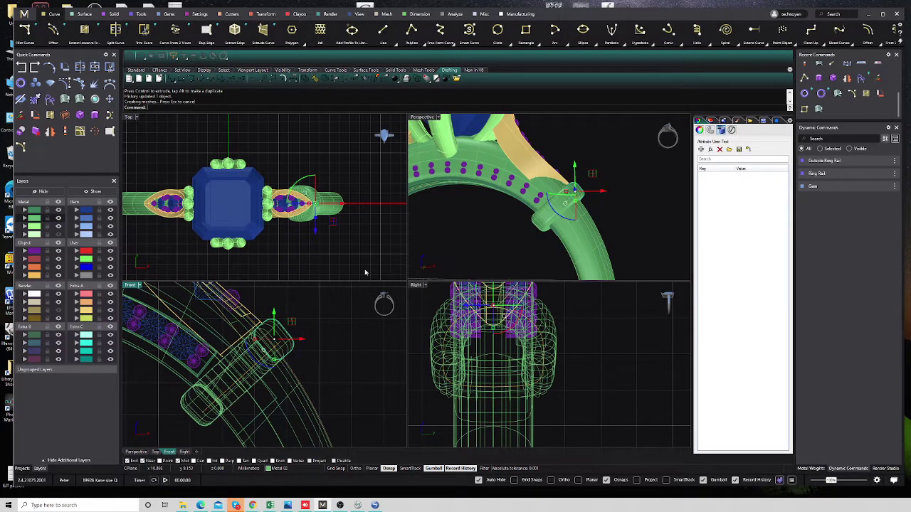
right_drag(441, 235, 545, 210)
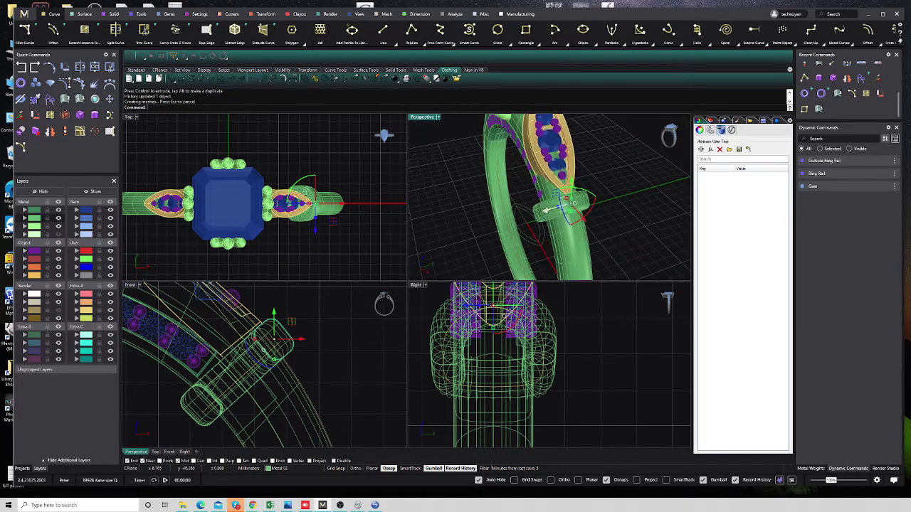
Stretch the collar's cross-section curve wider across the shank with the Gumball scale handle
click(575, 343)
right_drag(535, 370, 566, 375)
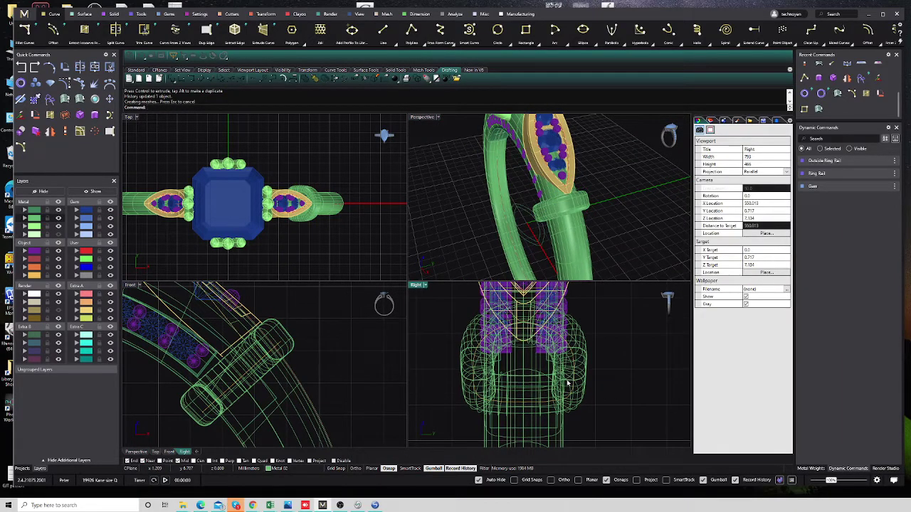
click(575, 365)
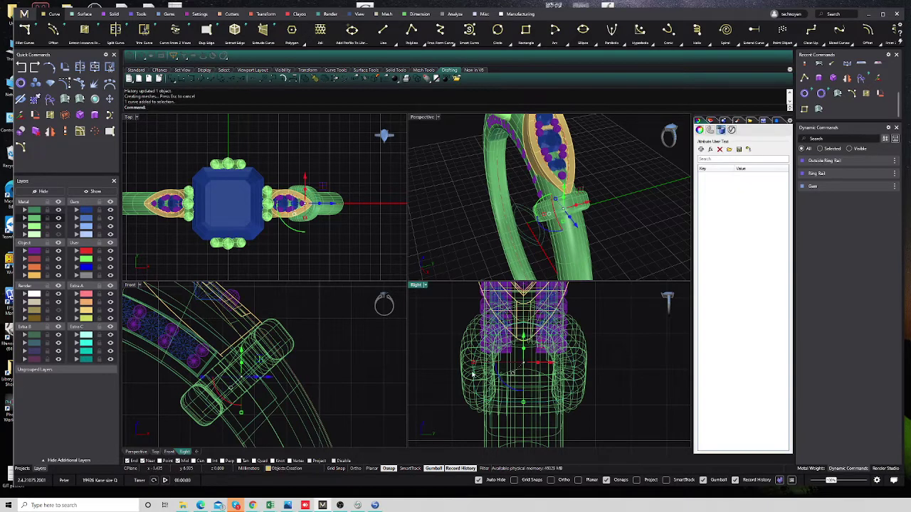
drag(472, 375, 480, 373)
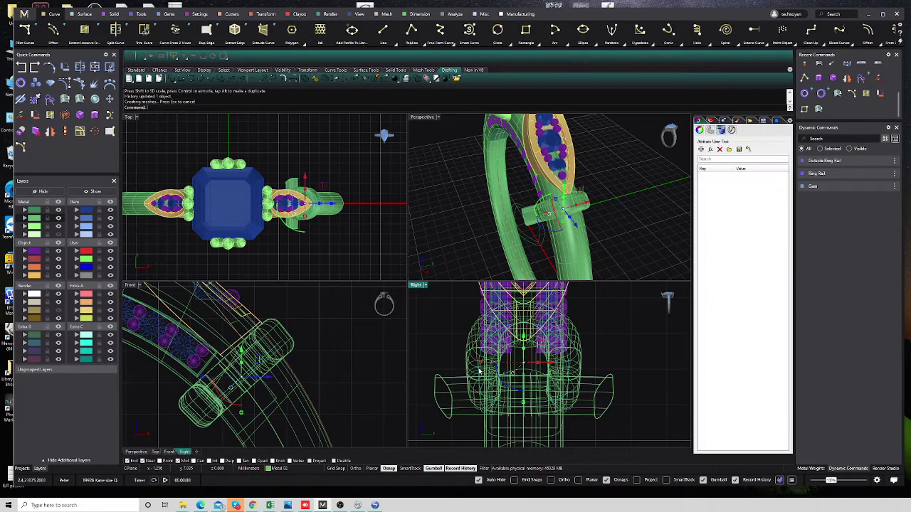
right_drag(612, 234, 646, 223)
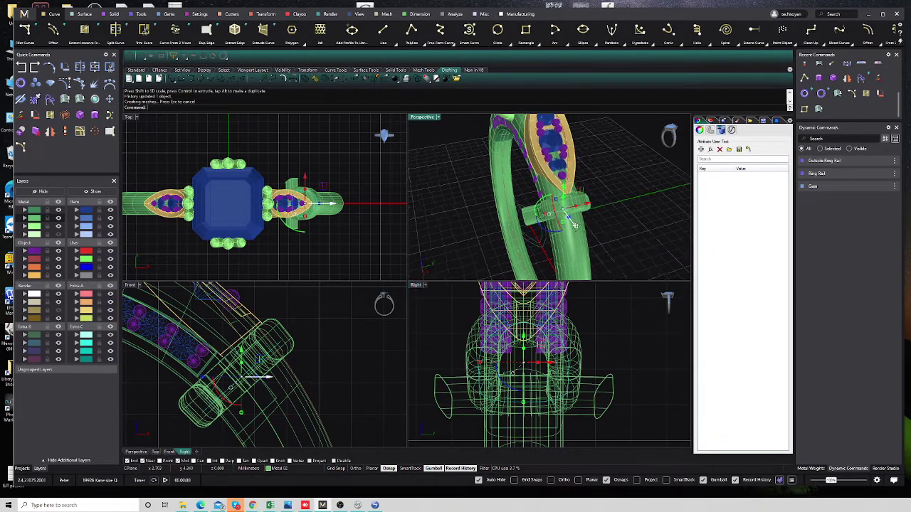
click(645, 223)
click(594, 385)
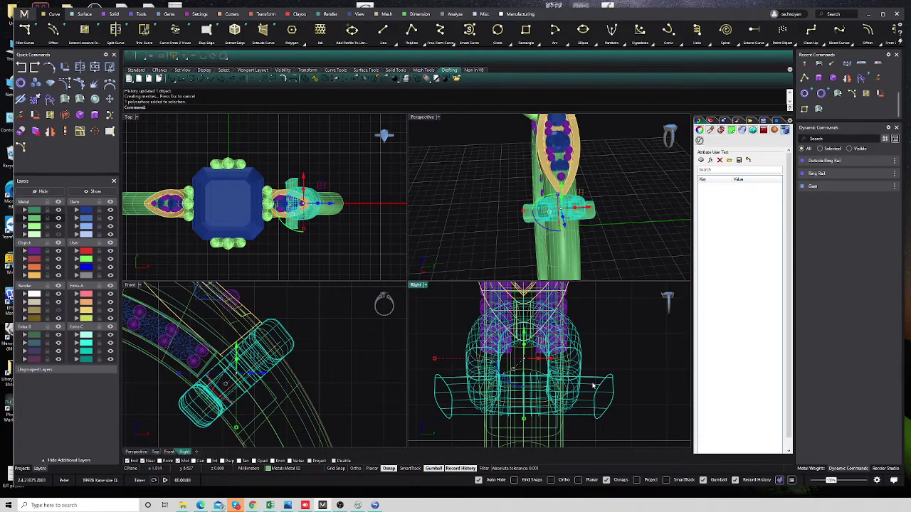
Delete the old collar and re-sweep the widened profile along the rail with Sweep 1 Rail
key(Delete)
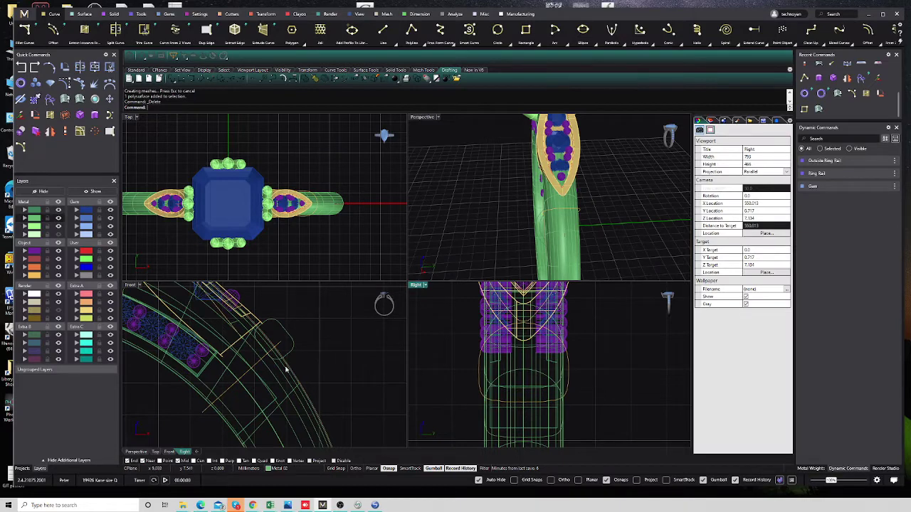
click(252, 380)
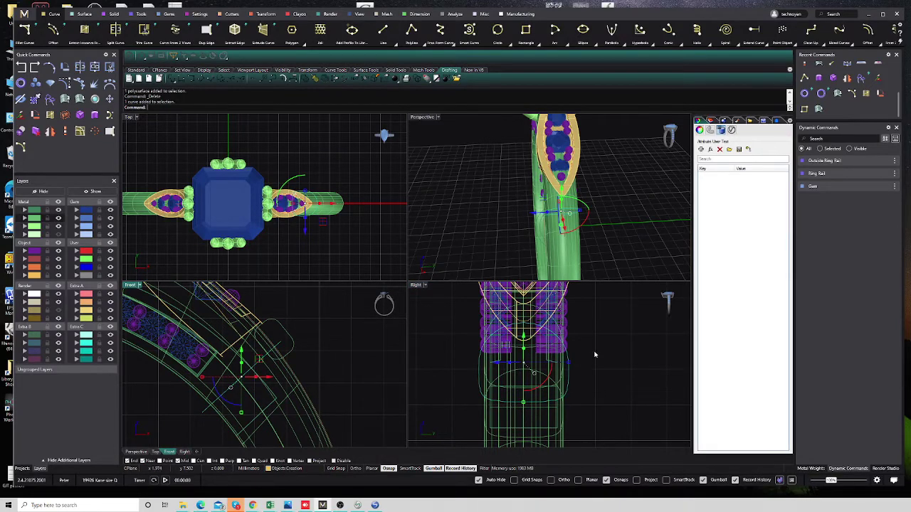
click(579, 370)
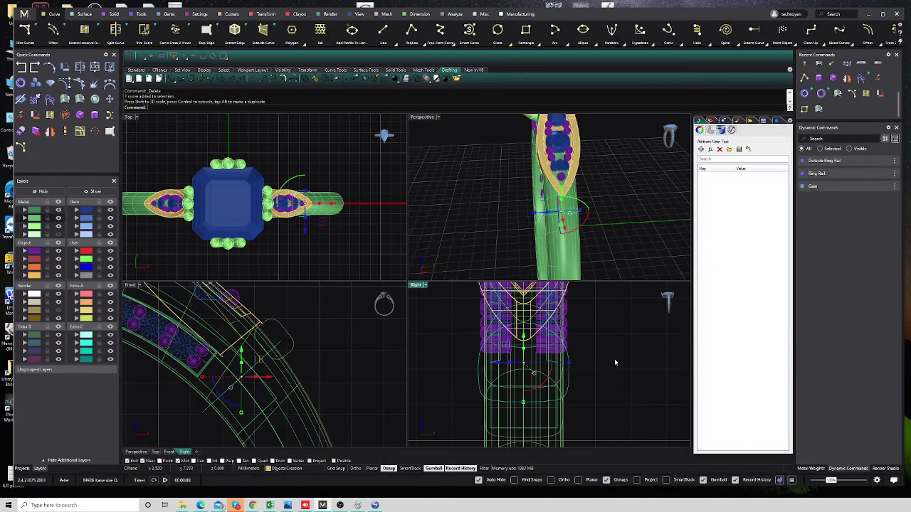
click(82, 99)
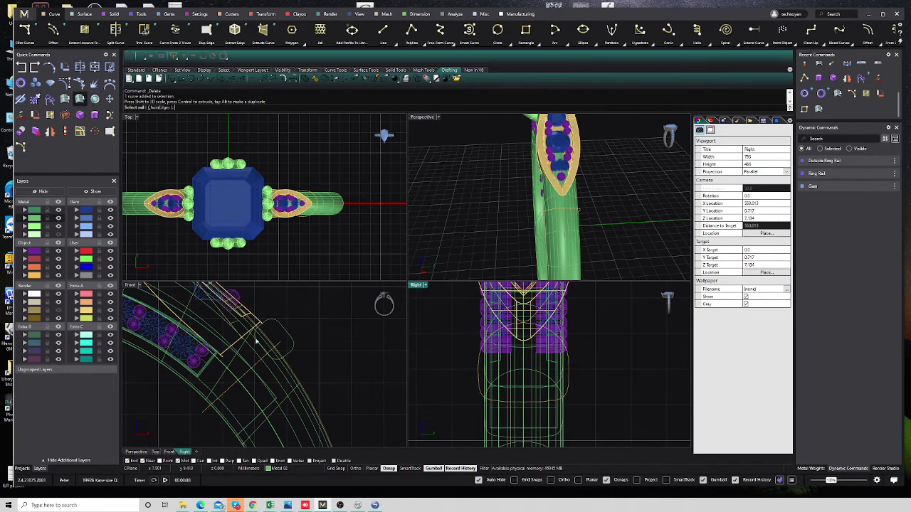
click(248, 378)
click(291, 356)
key(Return)
key(Return)
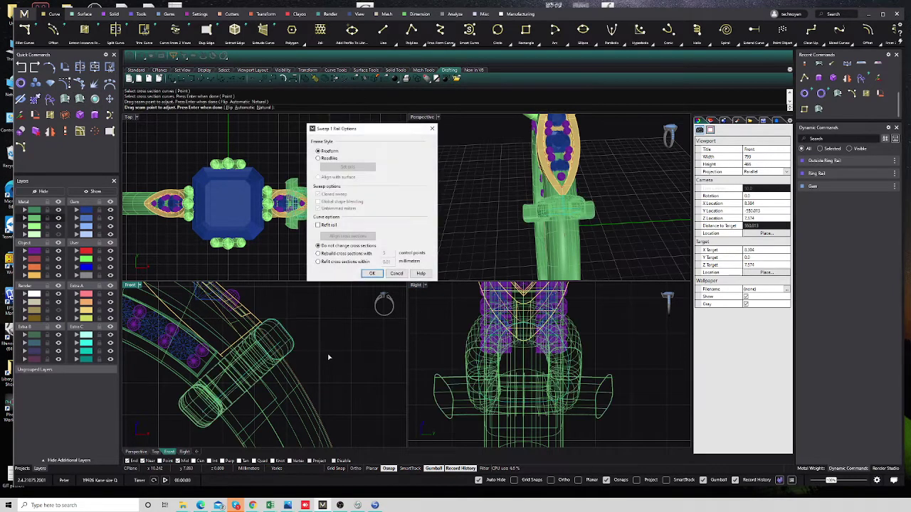
click(371, 273)
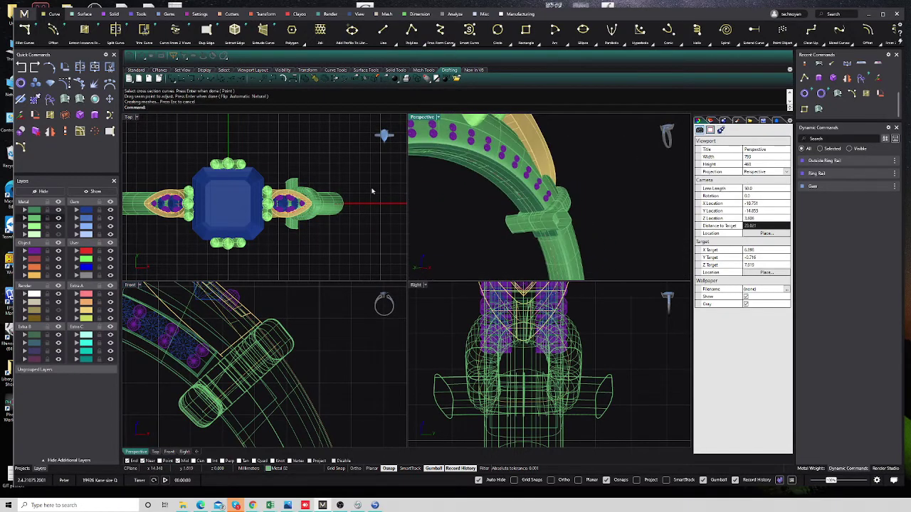
scroll(520, 243, up, 3)
Delete the swept collar and turn on its profile curve's control points
click(480, 238)
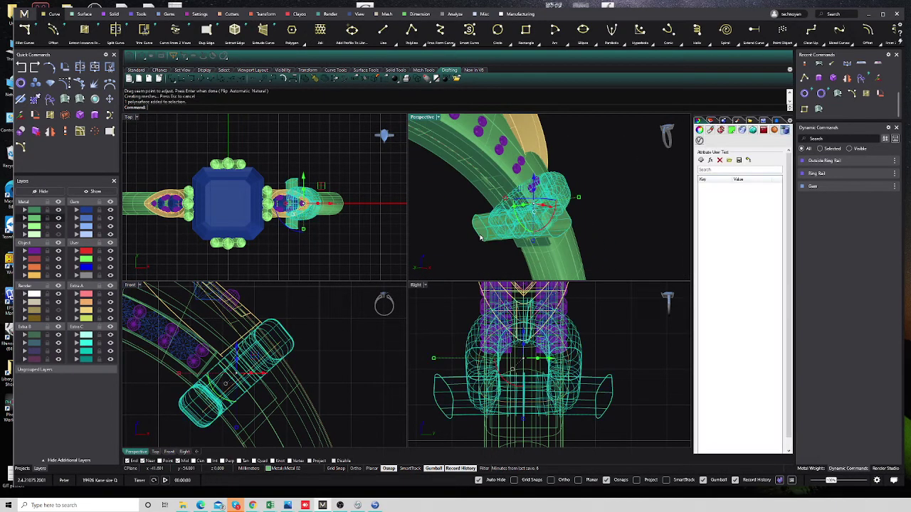
key(Delete)
click(257, 365)
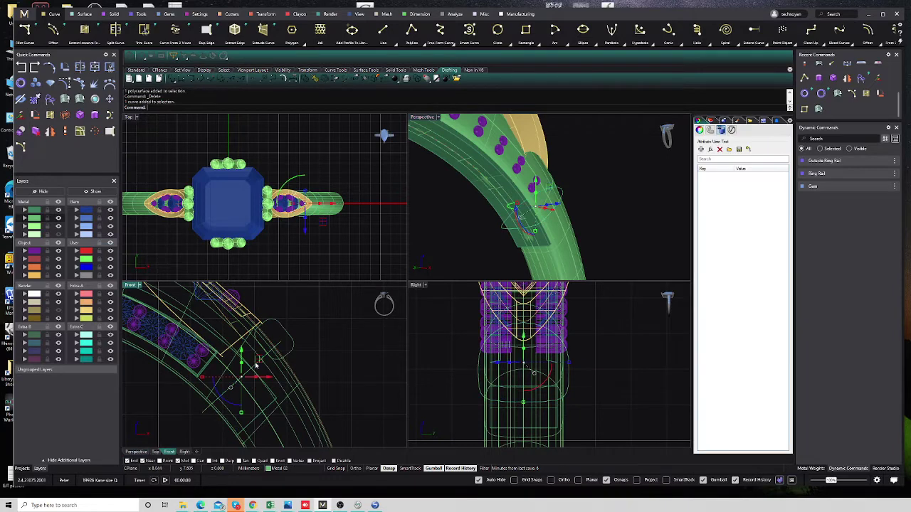
right_drag(285, 394, 293, 363)
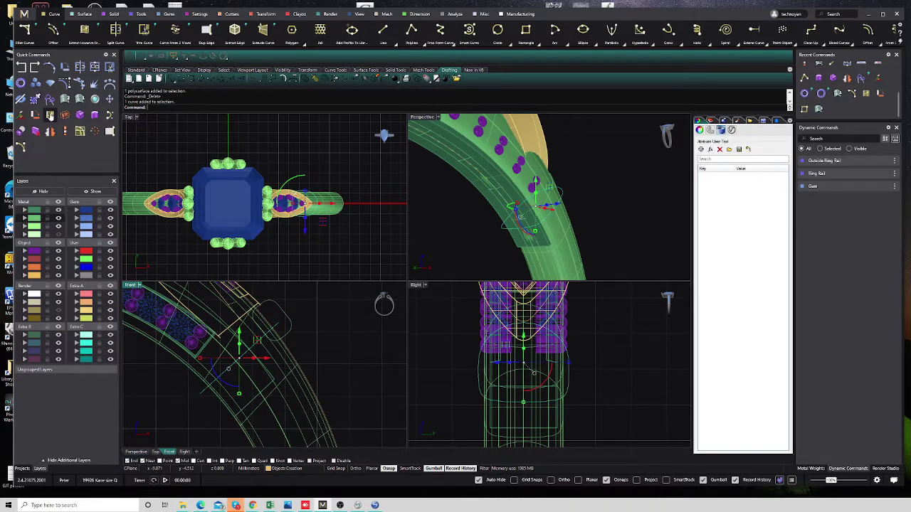
click(64, 83)
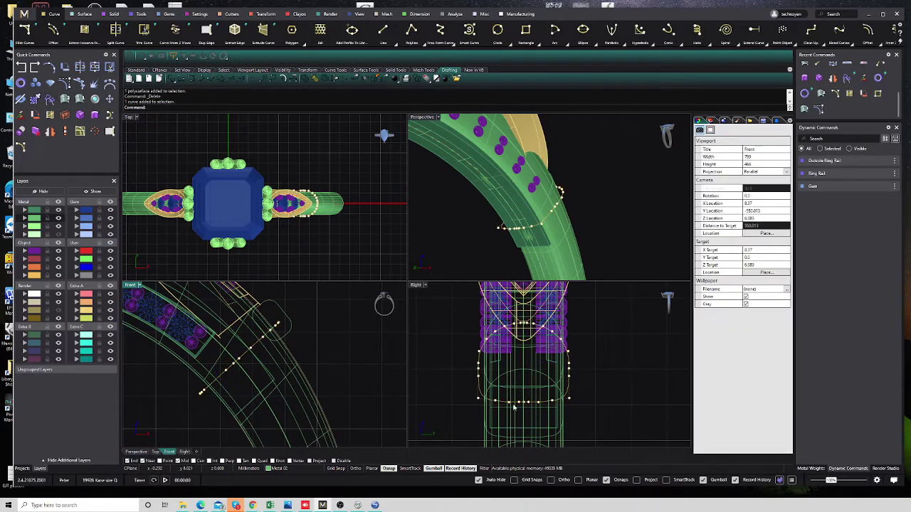
scroll(514, 407, up, 3)
scroll(513, 407, up, 3)
Window-select and delete two pairs of control points from the collar profile
drag(522, 392, 570, 416)
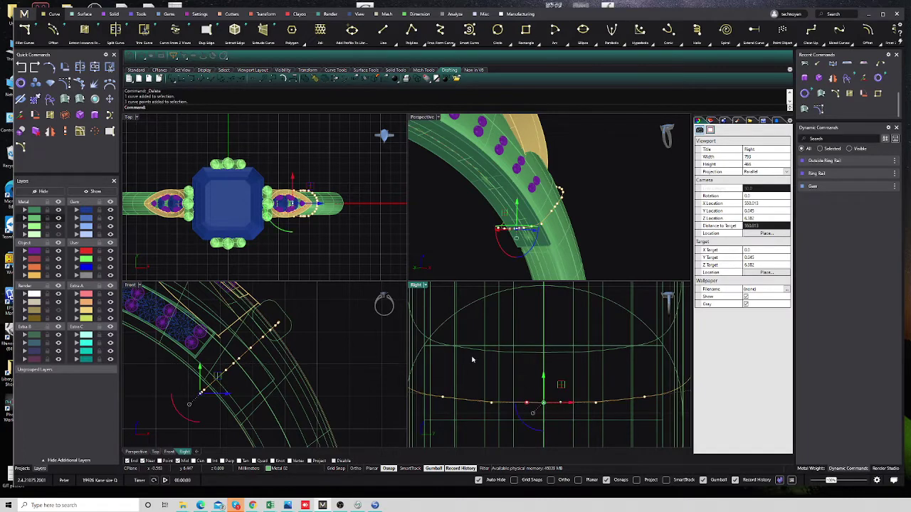
scroll(471, 359, down, 3)
key(Delete)
drag(473, 377, 558, 397)
key(Delete)
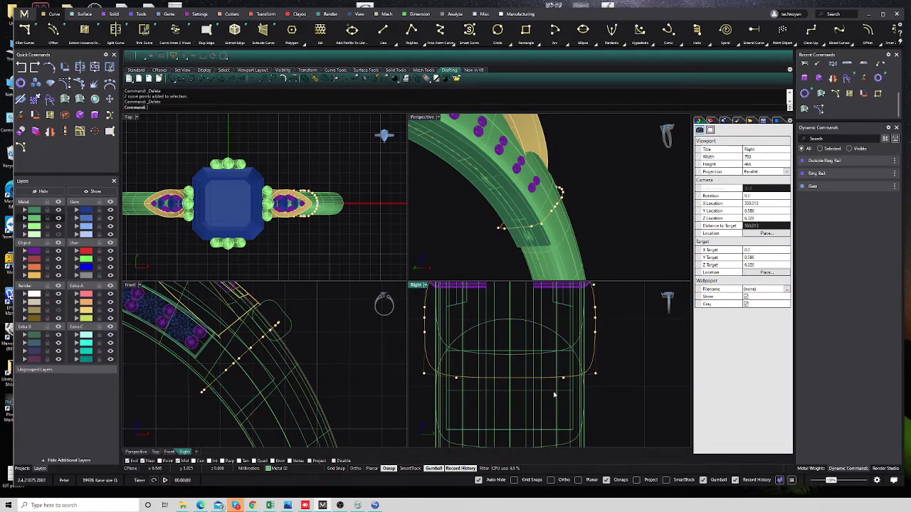
scroll(526, 370, down, 3)
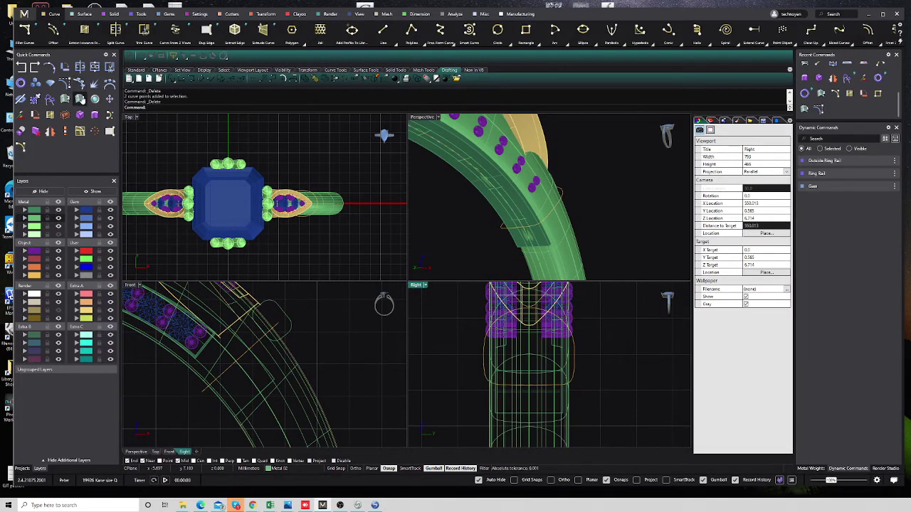
Re-sweep the edited profile along the rail with Sweep 1 Rail
click(80, 99)
click(289, 333)
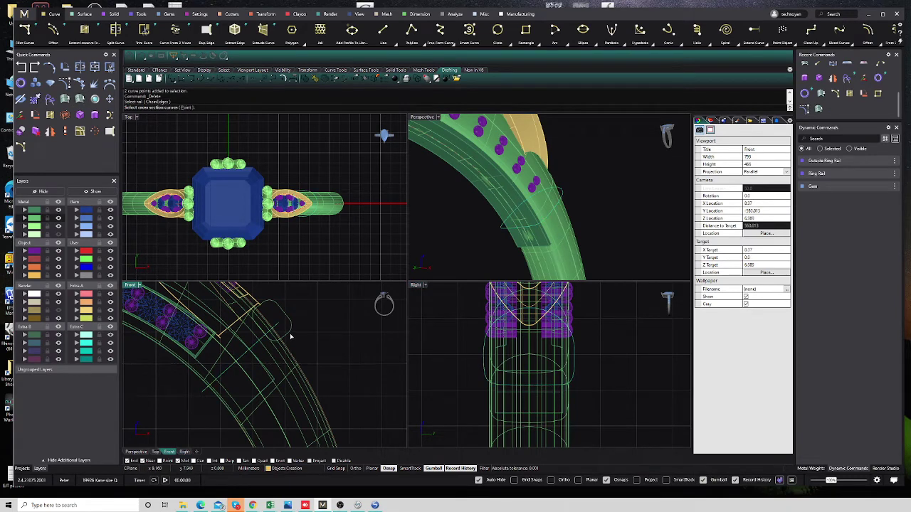
key(Return)
key(Return)
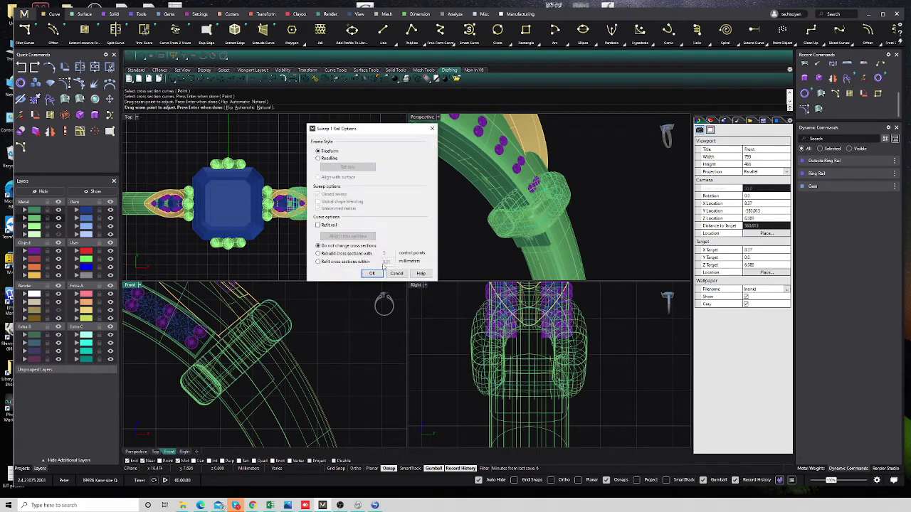
click(373, 274)
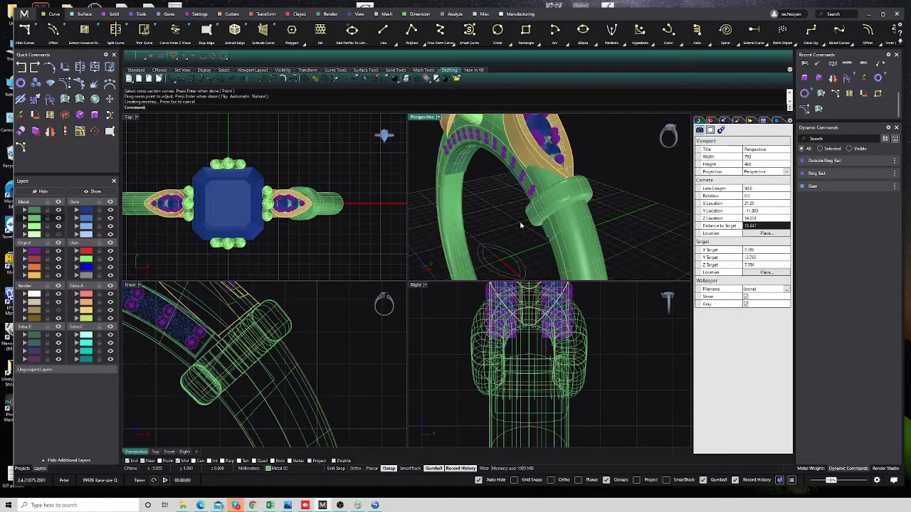
scroll(169, 382, down, 2)
scroll(213, 381, down, 2)
Mirror the collar to the opposite shoulder using plane start 0 and a vertical end
scroll(275, 380, down, 2)
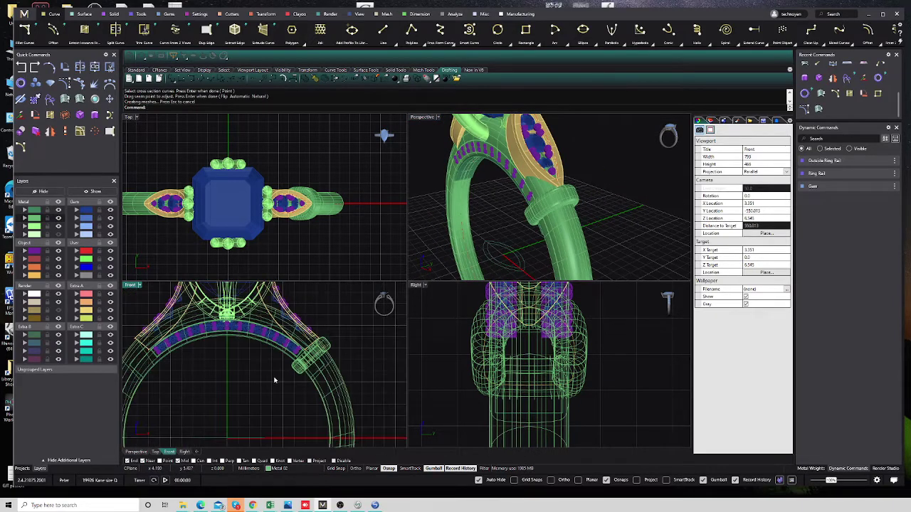
scroll(318, 375, down, 2)
click(320, 374)
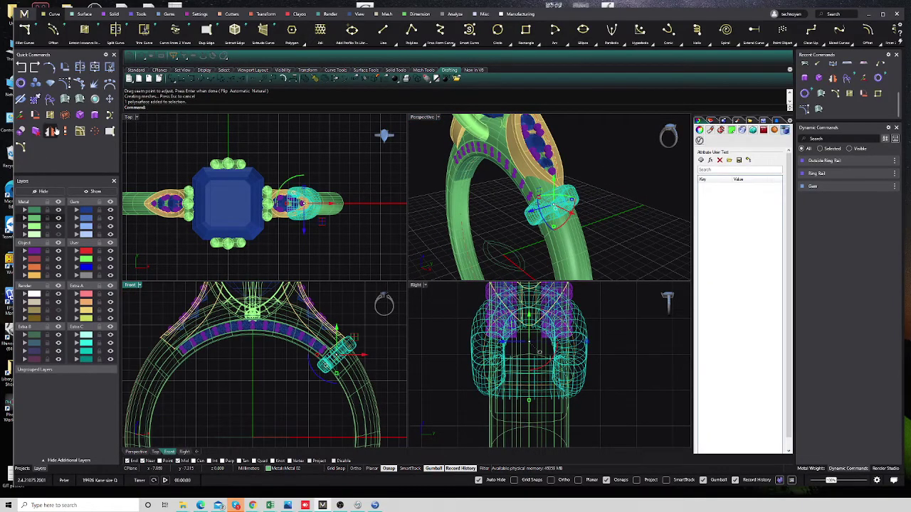
text(0)
key(Return)
click(278, 377)
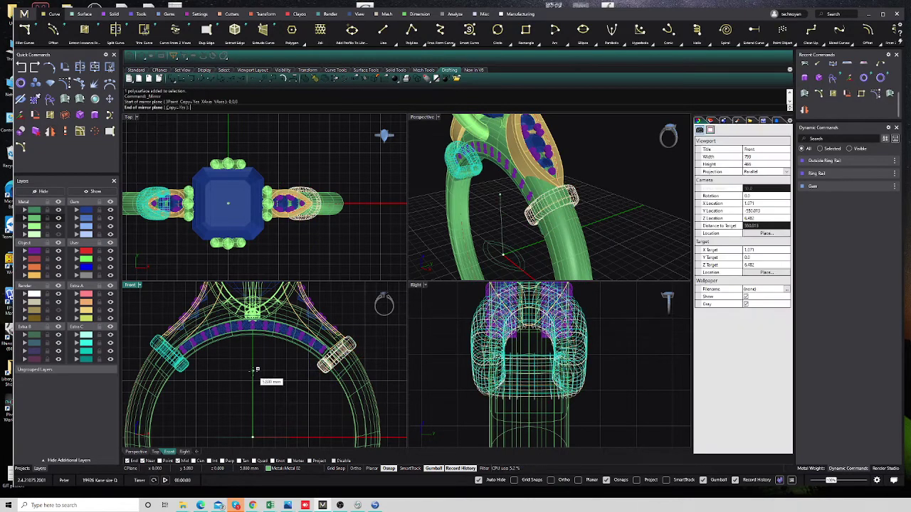
right_drag(283, 392, 252, 388)
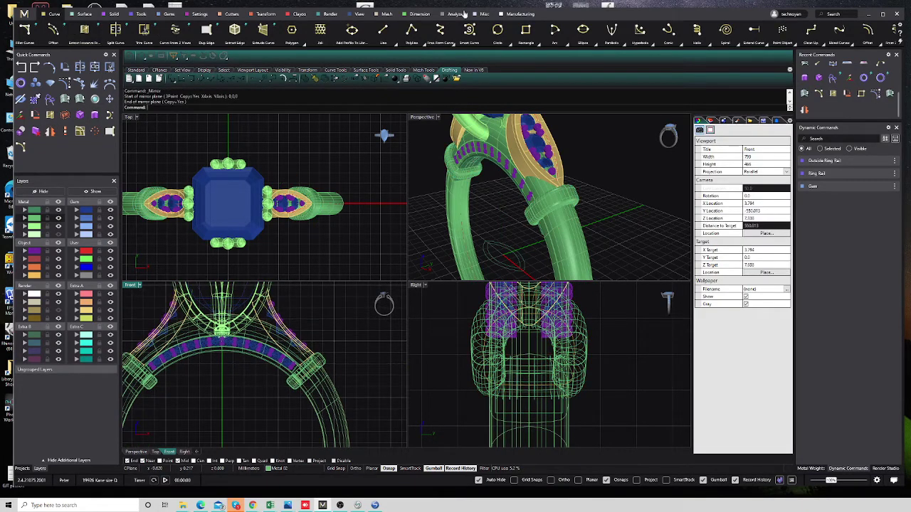
Draw a guide line past the right collar and mirror it across plane start 0
click(382, 29)
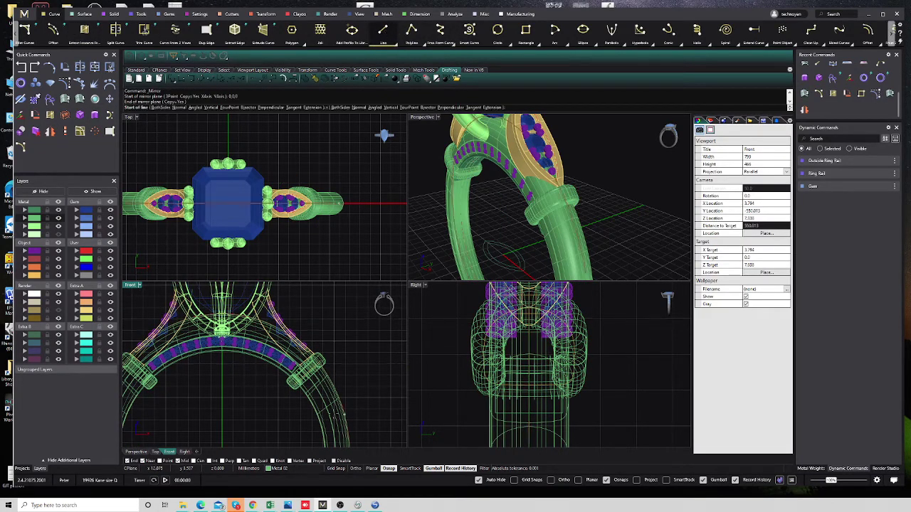
click(282, 391)
click(347, 338)
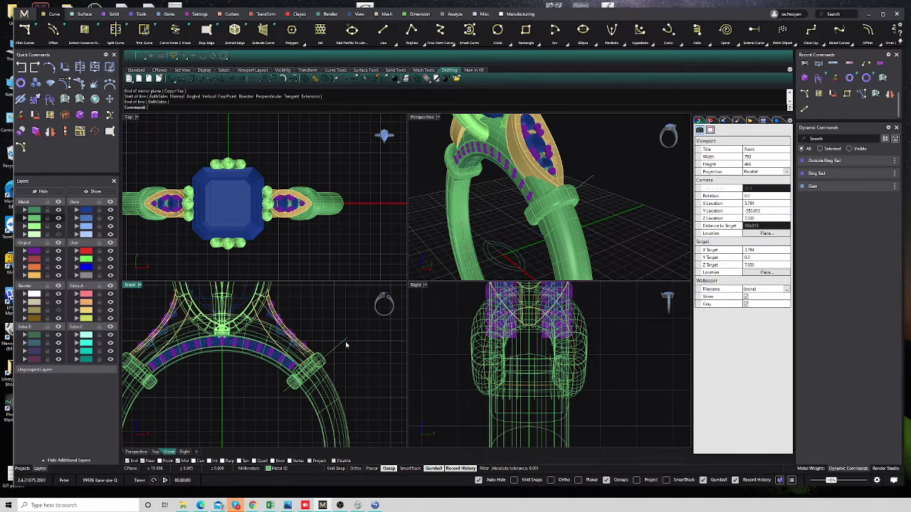
click(50, 132)
text(0)
key(Return)
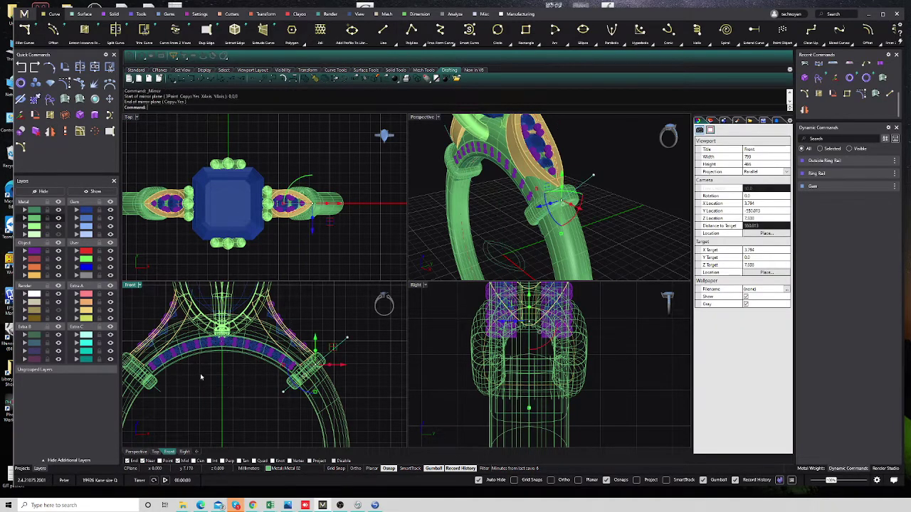
click(136, 285)
Shade the Front view and split the shank with the cutting curves
click(152, 201)
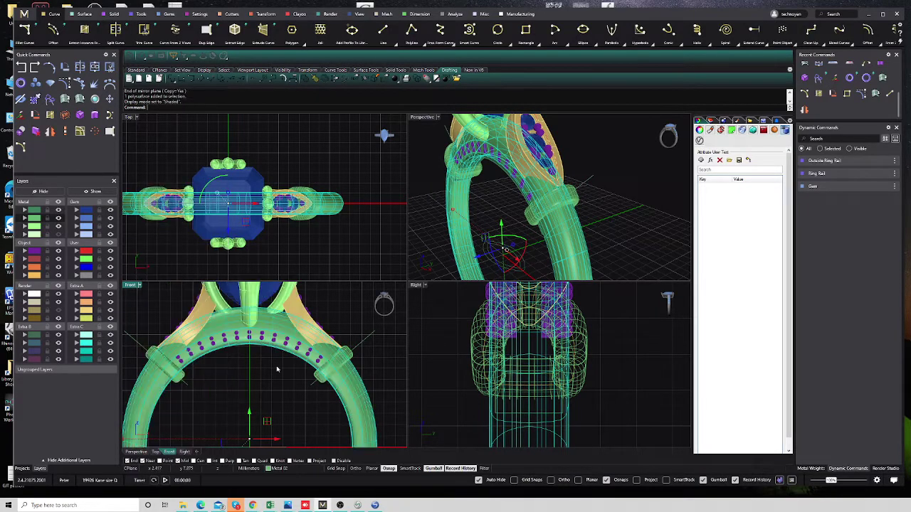
scroll(265, 379, up, 1)
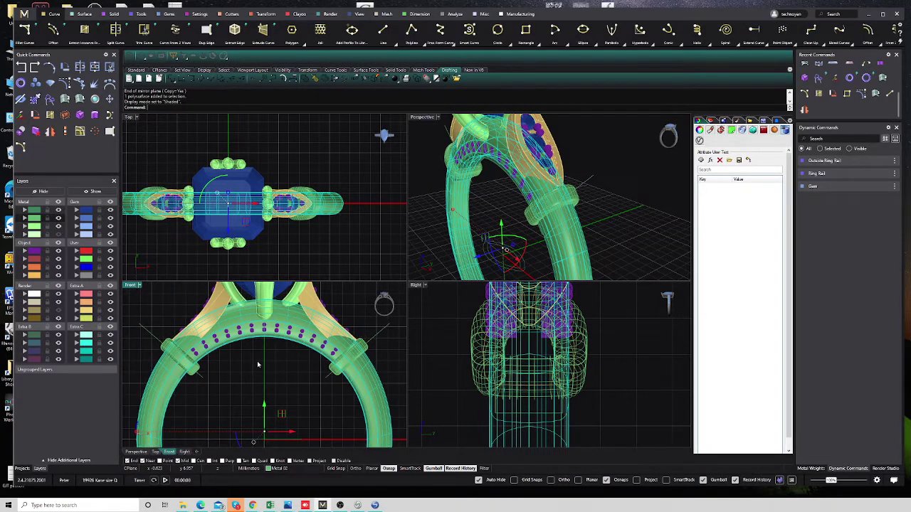
text(split)
key(Return)
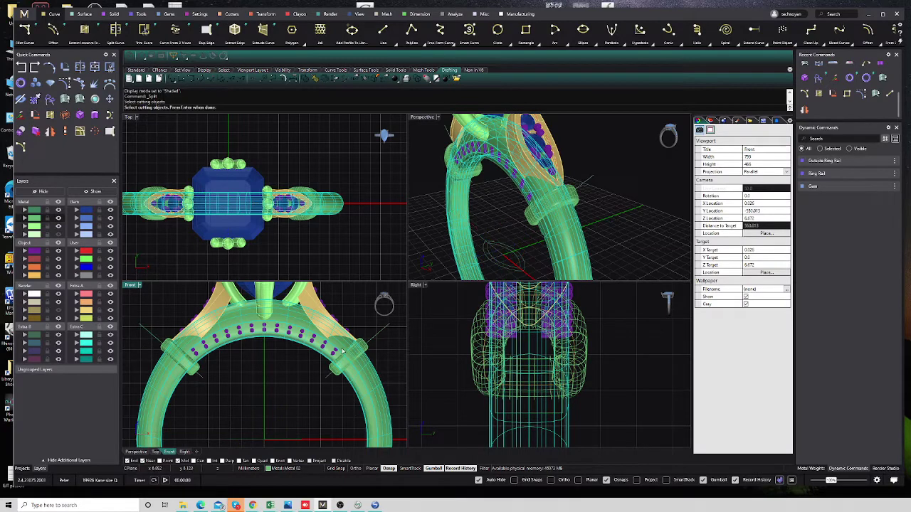
key(Return)
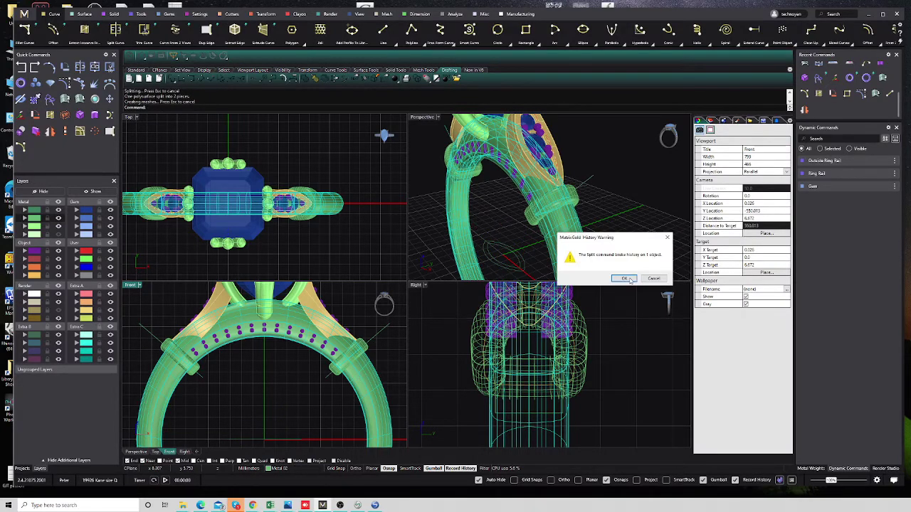
click(625, 278)
Delete the unwanted upper shank piece and its cutting curve
ctrl+click(367, 391)
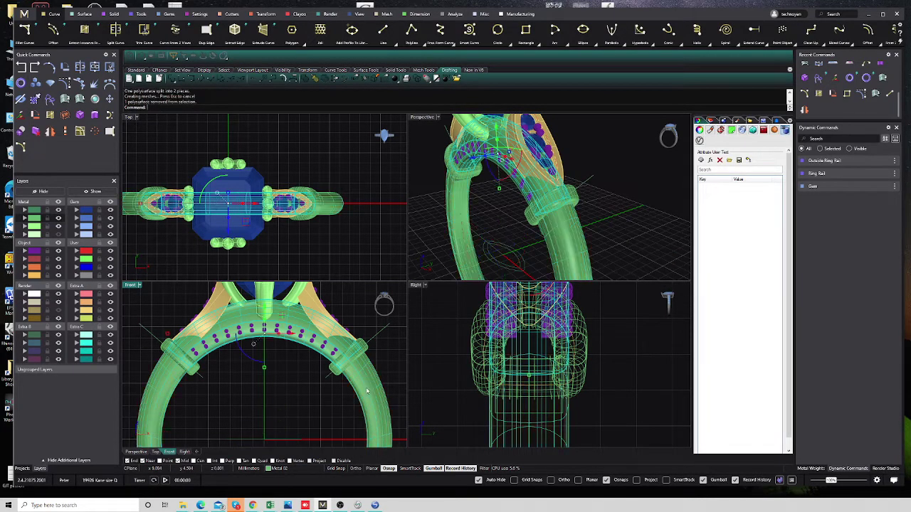
key(Delete)
click(352, 356)
key(Delete)
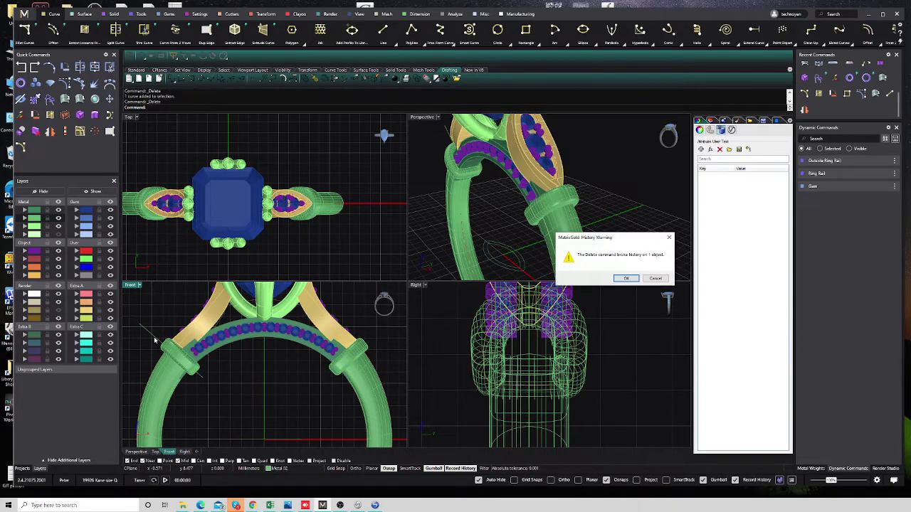
click(625, 279)
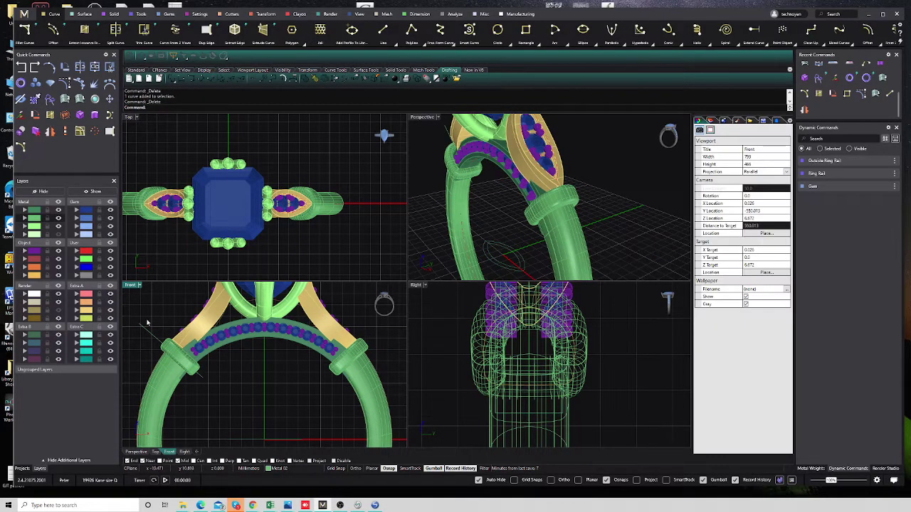
Hide the green Metal layer and show the yellow layer so the prong head appears gold
scroll(214, 328, down, 3)
scroll(273, 326, up, 3)
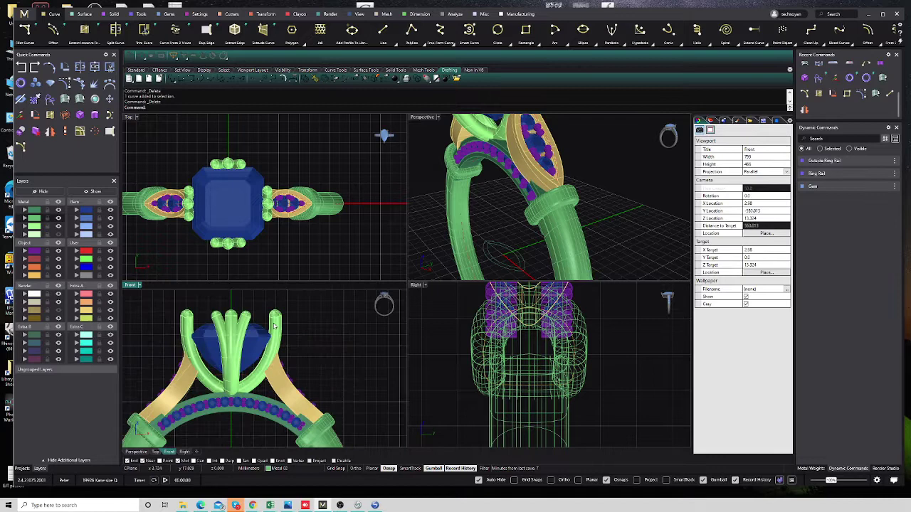
click(60, 226)
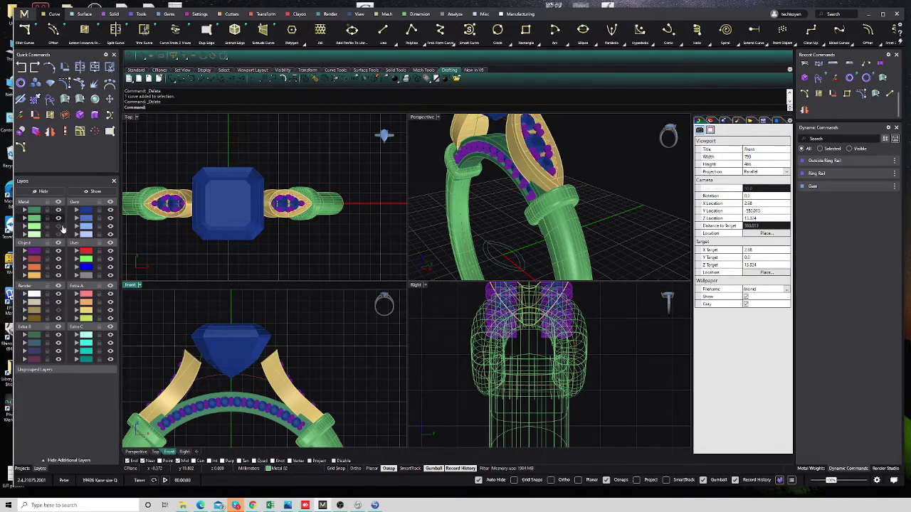
click(58, 311)
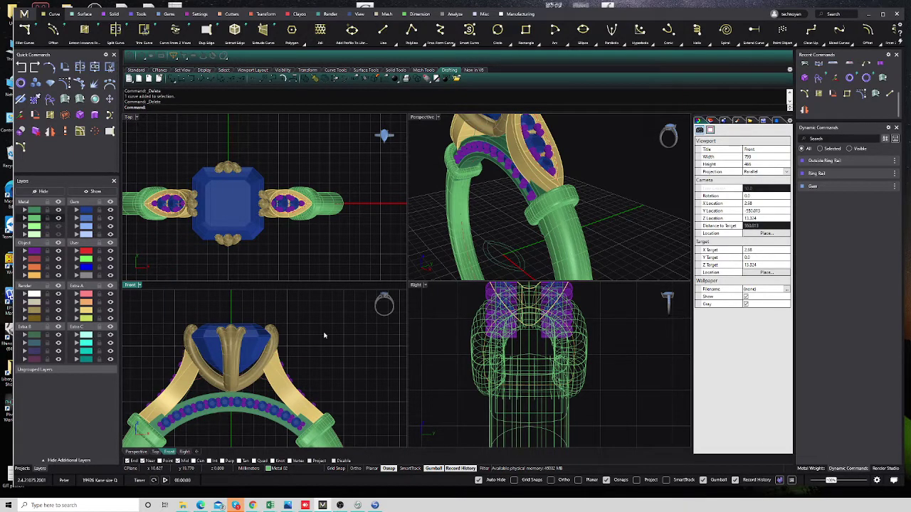
scroll(324, 335, down, 3)
scroll(299, 363, up, 2)
click(298, 368)
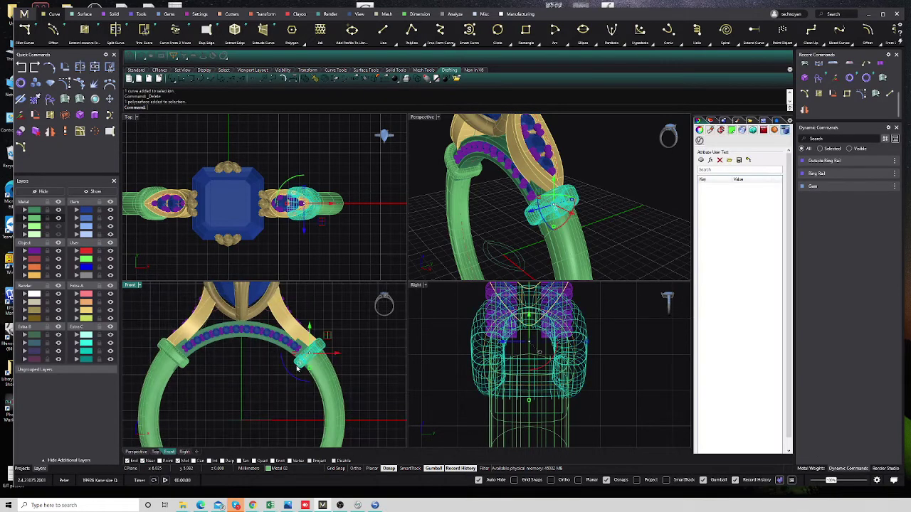
click(209, 386)
Extrude the Ring Rail curve into a solid cutter through the ring
click(174, 375)
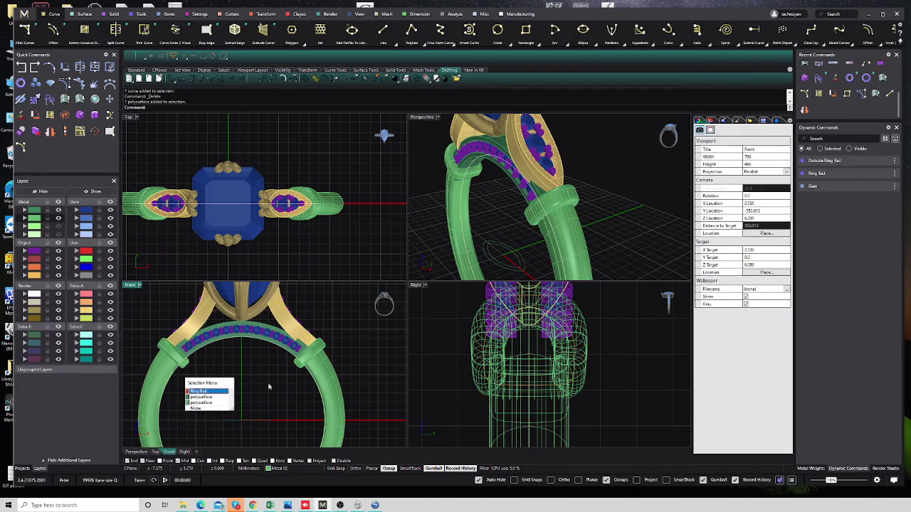
click(222, 392)
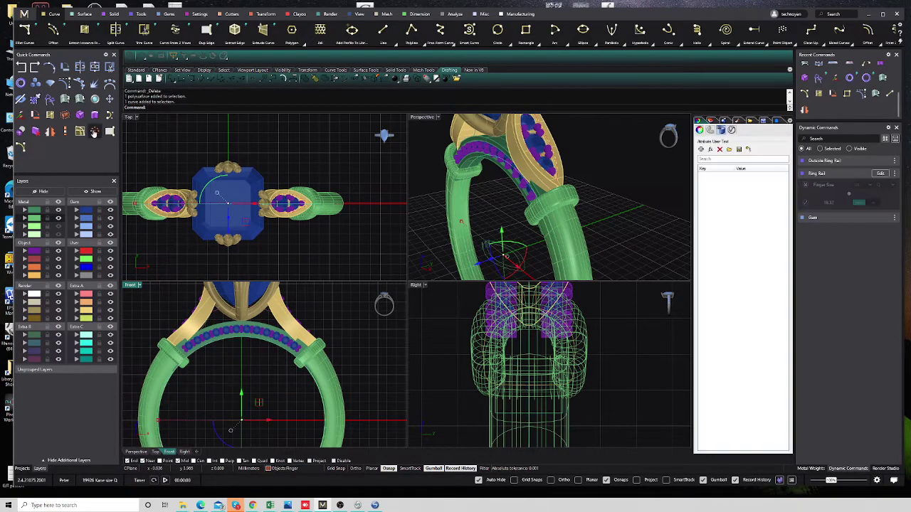
click(94, 133)
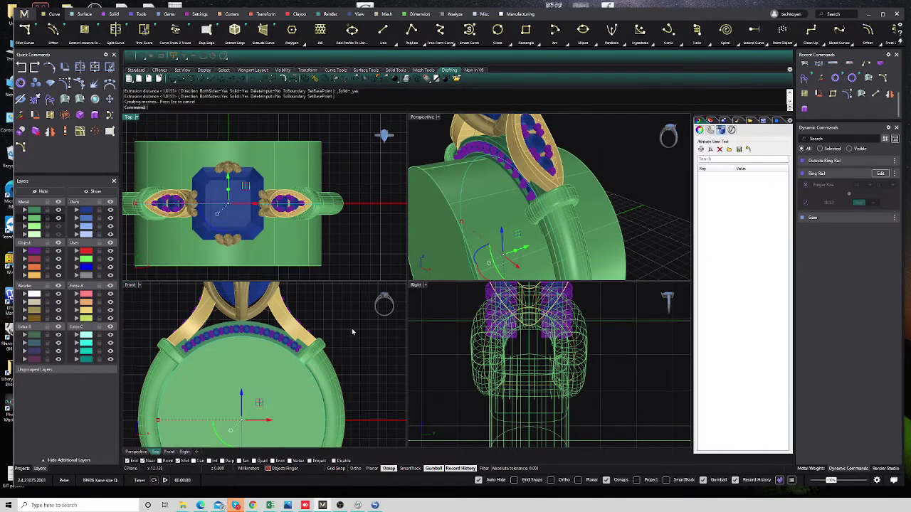
click(351, 329)
scroll(342, 338, up, 3)
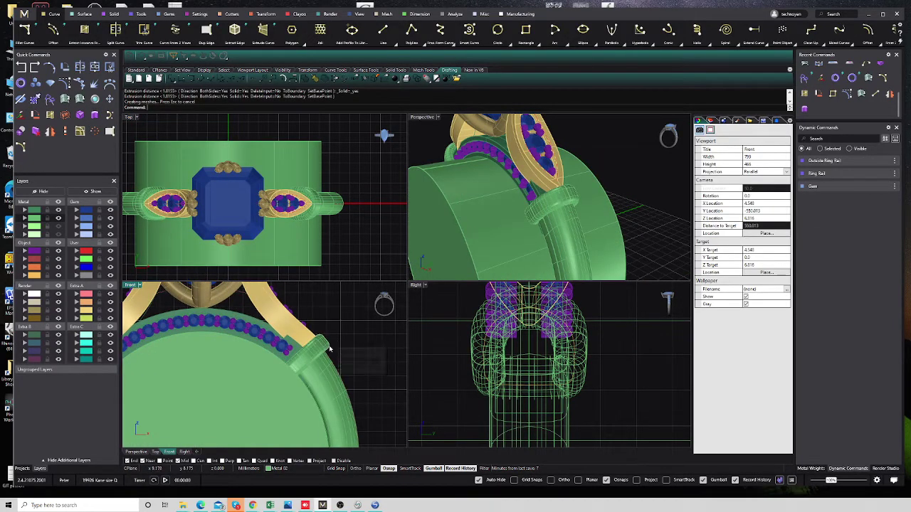
scroll(329, 349, up, 2)
Subtract the Ring Rail solid from both shank collars with BooleanDifference
click(301, 359)
scroll(249, 353, down, 2)
scroll(197, 347, down, 2)
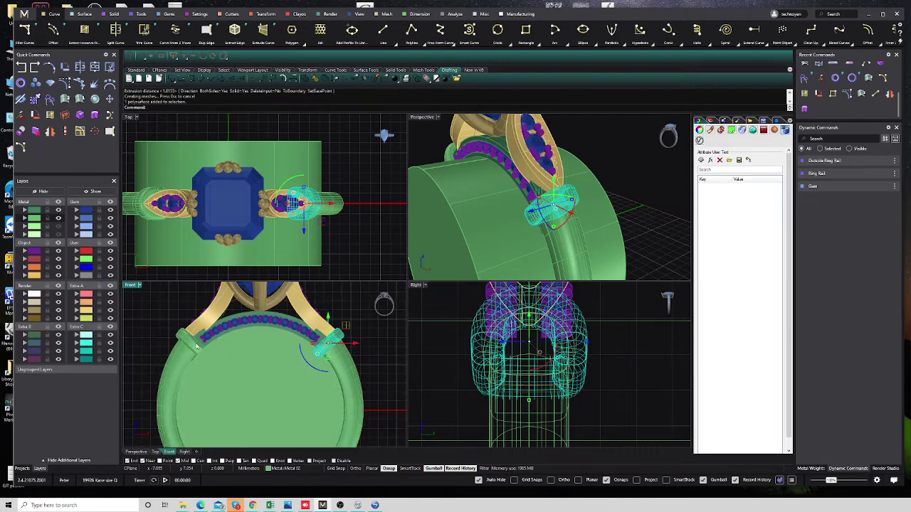
shift+click(187, 339)
click(224, 366)
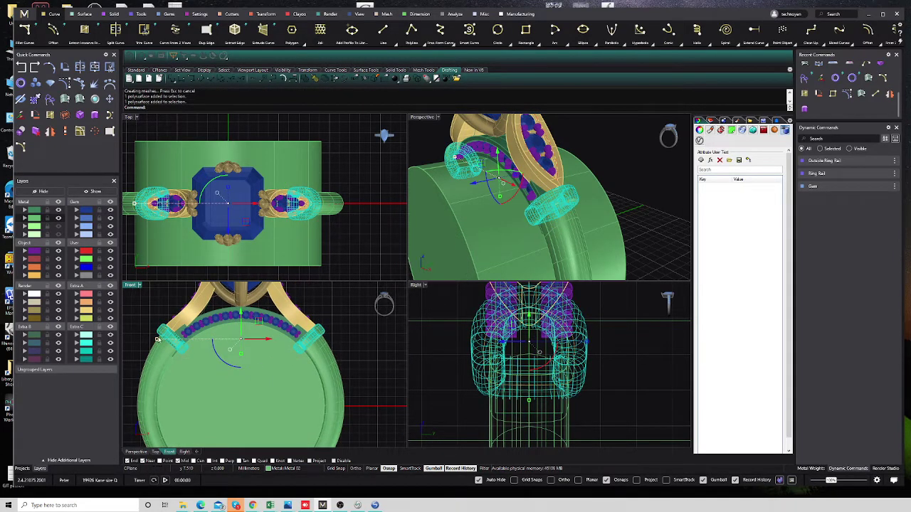
right_drag(208, 396, 222, 385)
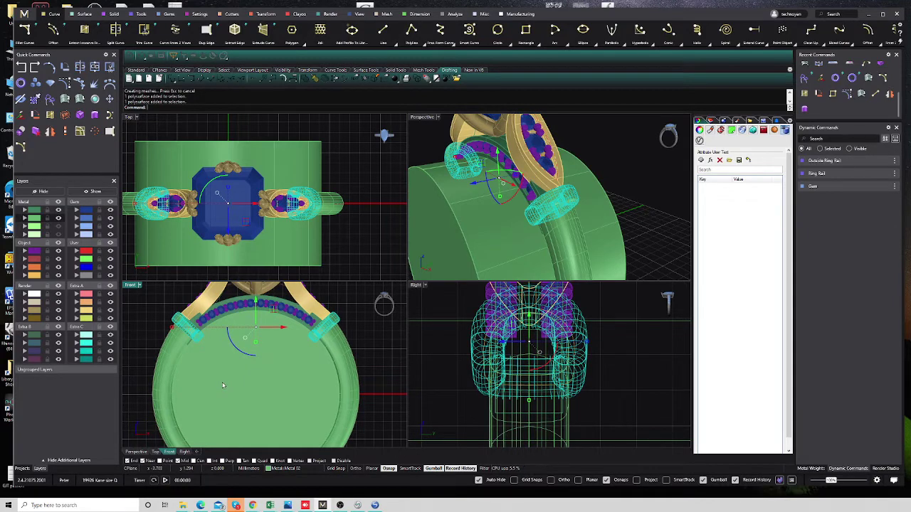
key(ctrl+shift+b)
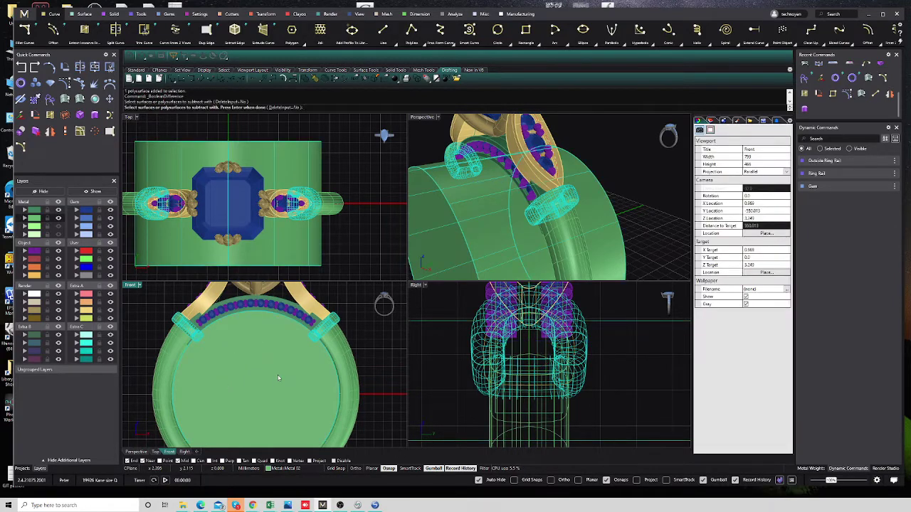
key(Return)
click(638, 279)
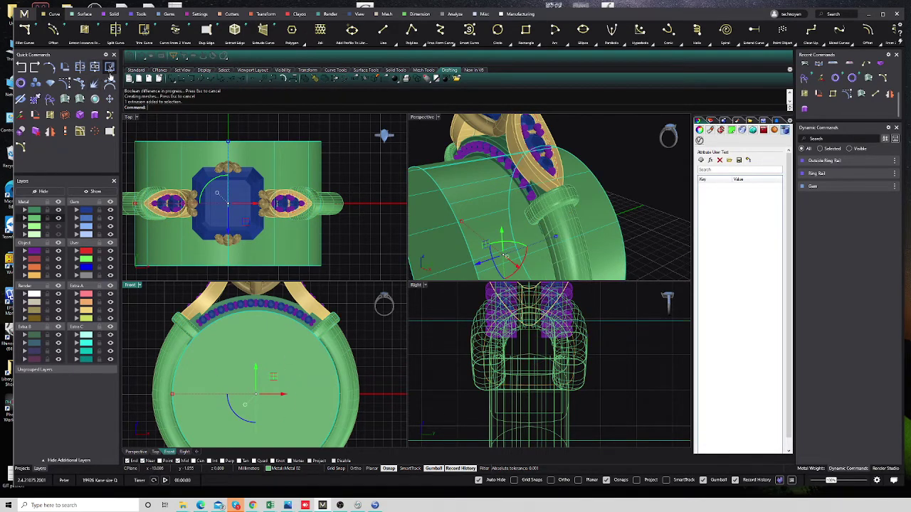
Delete the large cutter cylinder and view the whole ring
click(231, 13)
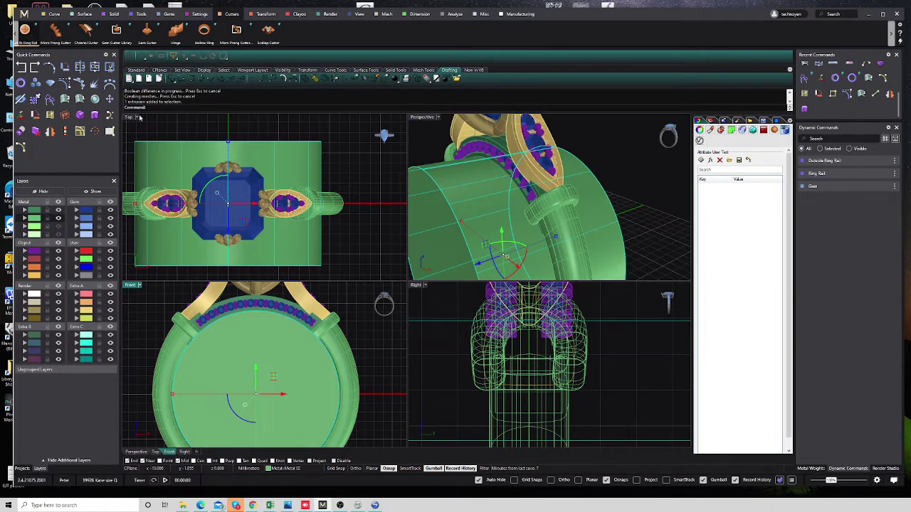
click(25, 34)
click(374, 337)
click(306, 366)
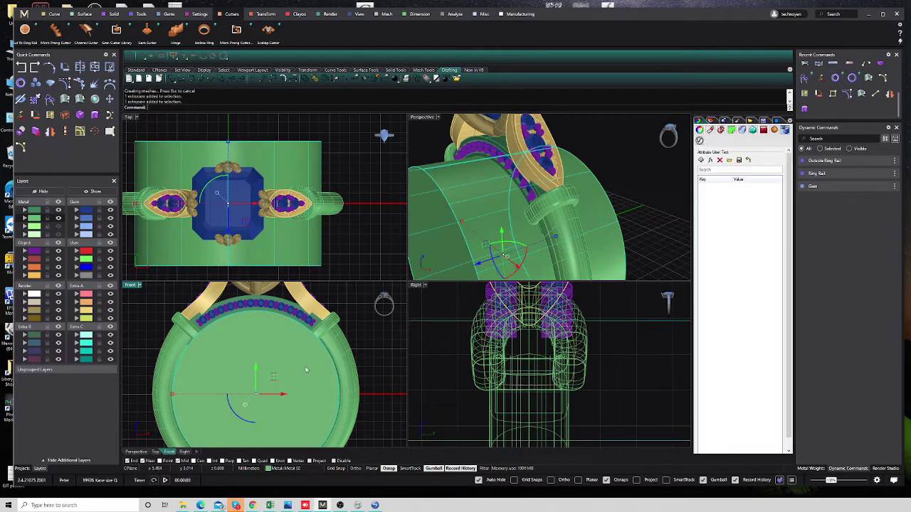
key(Delete)
right_drag(548, 167, 506, 239)
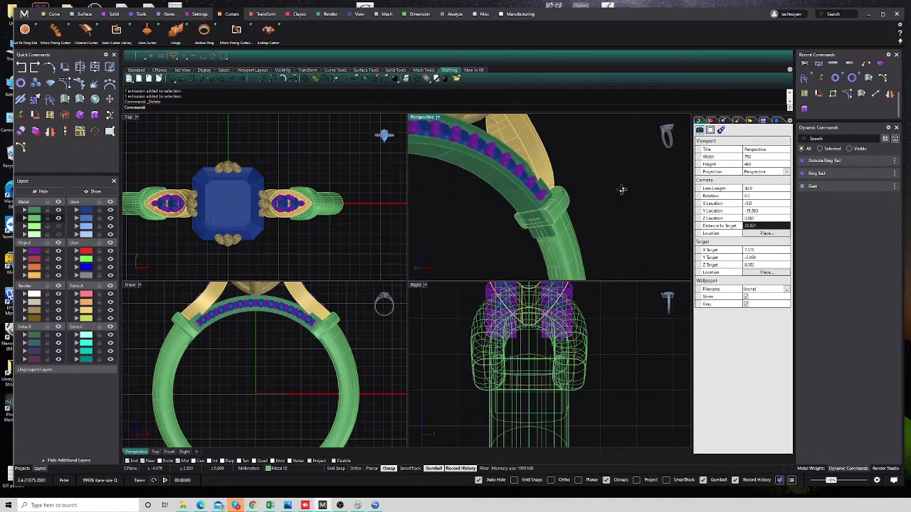
Move the leftover construction curves, including those by the right collar, onto layer User 01
scroll(505, 239, up, 3)
drag(510, 269, 447, 202)
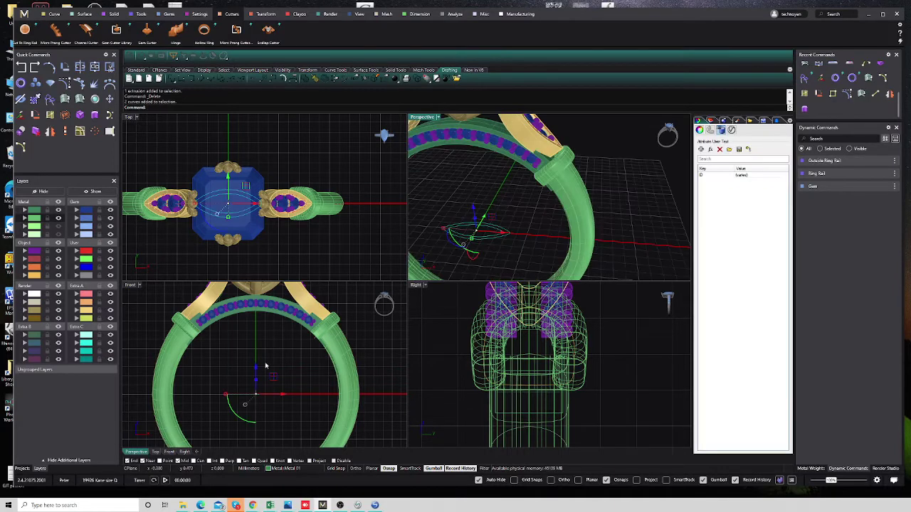
click(77, 254)
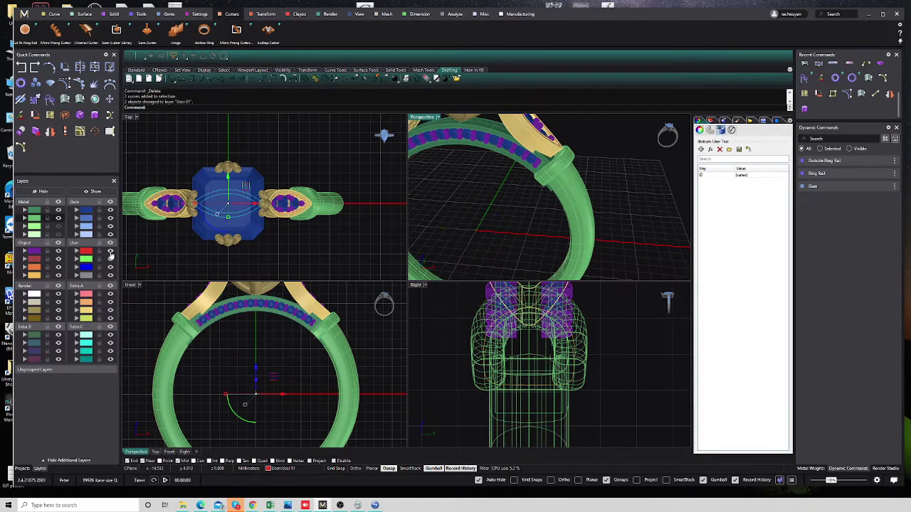
click(311, 342)
scroll(329, 309, up, 4)
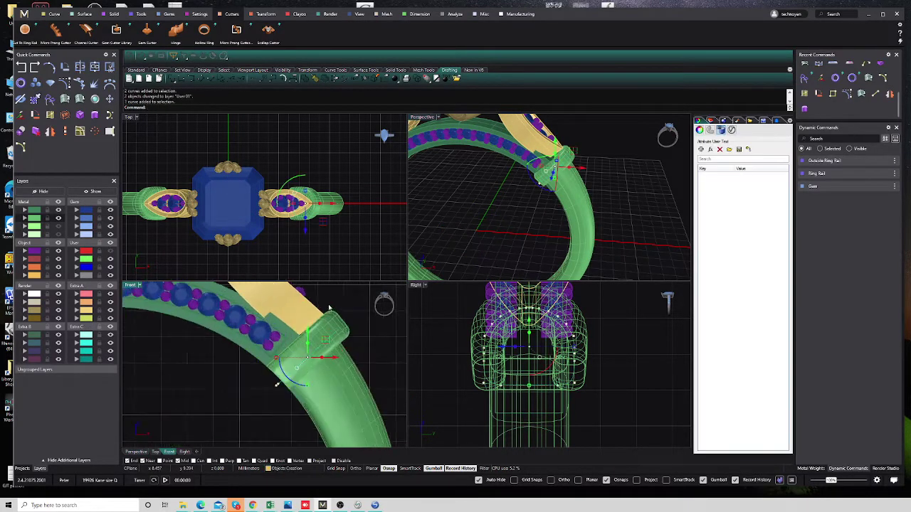
mouse_move(321, 295)
mouse_down()
mouse_move(355, 342)
mouse_move(318, 324)
mouse_up()
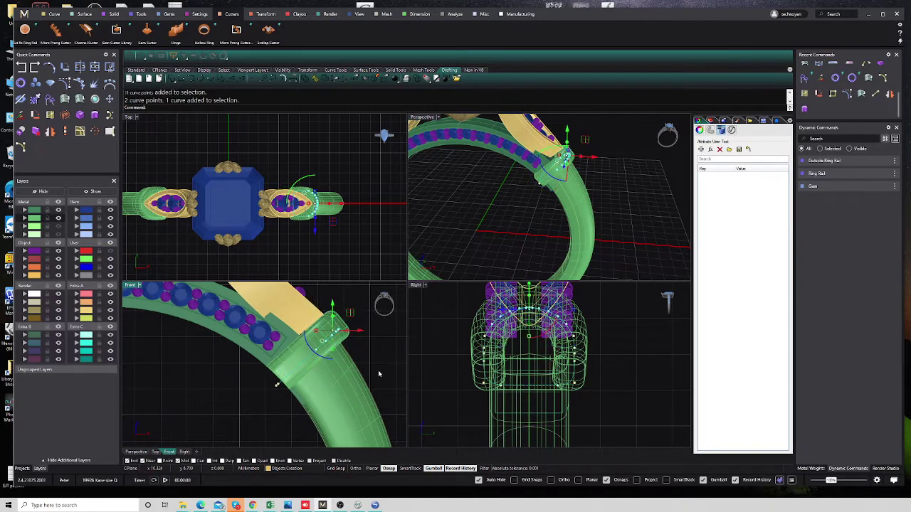
click(77, 254)
Save the ring file with Ctrl+S and zoom in on the shank
scroll(237, 372, down, 3)
scroll(254, 346, down, 3)
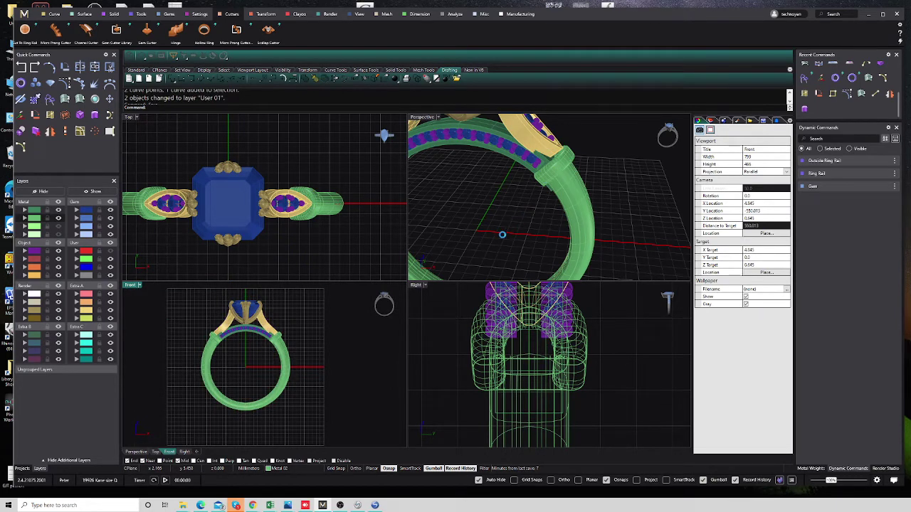
key(ctrl+s)
right_drag(537, 227, 523, 226)
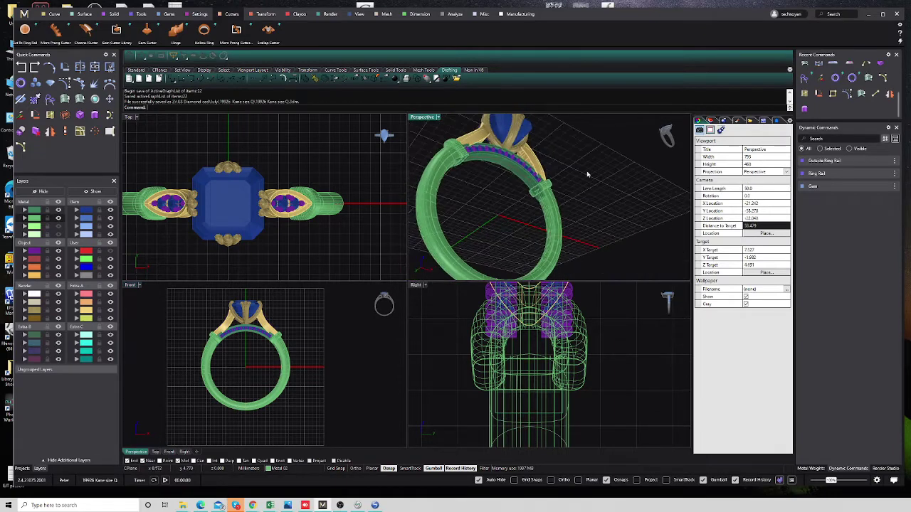
scroll(522, 210, up, 3)
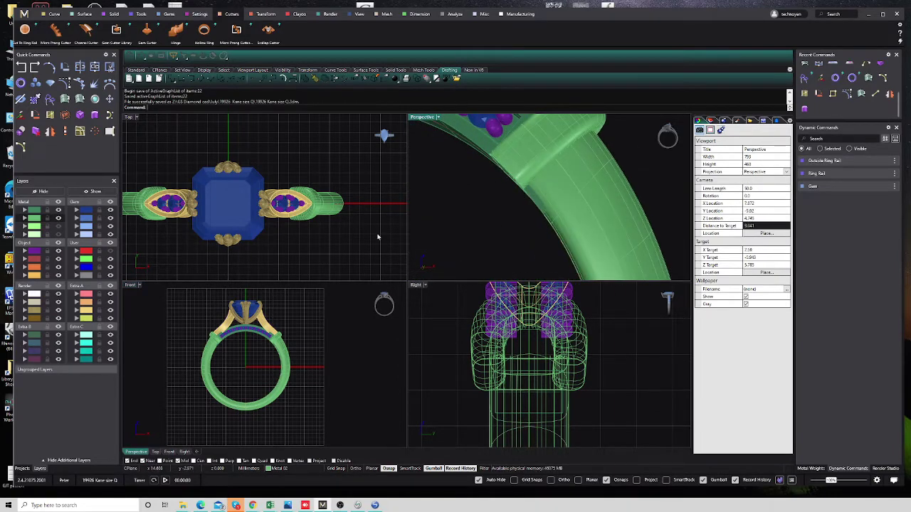
scroll(299, 370, up, 3)
scroll(299, 370, up, 3)
click(299, 382)
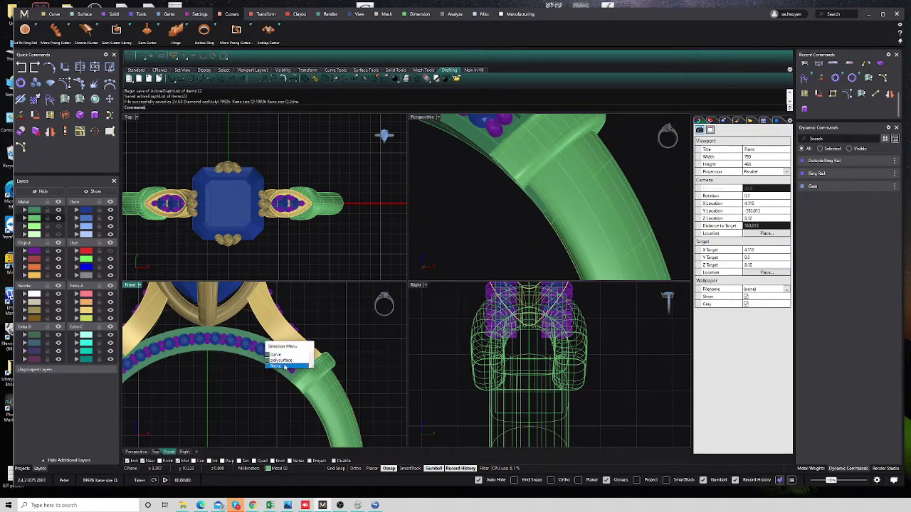
Draw a cutting line across the gem band beside the collar
click(284, 361)
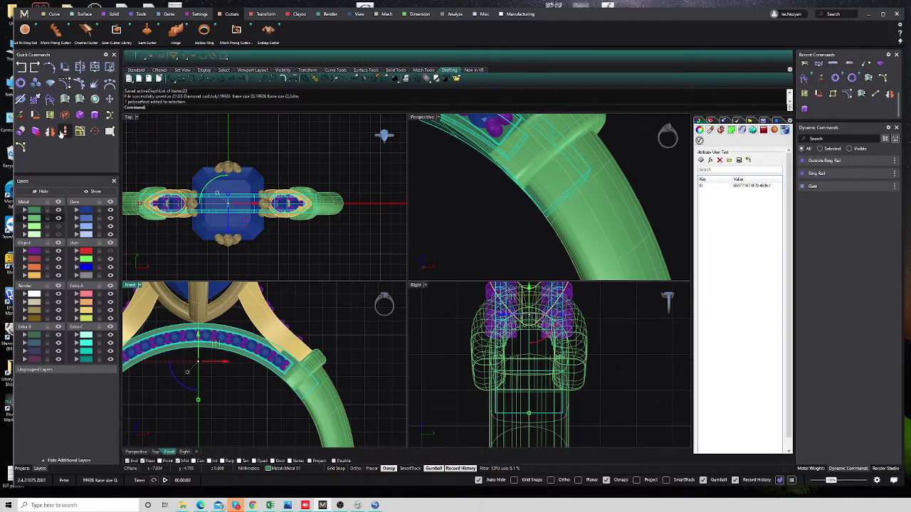
click(875, 94)
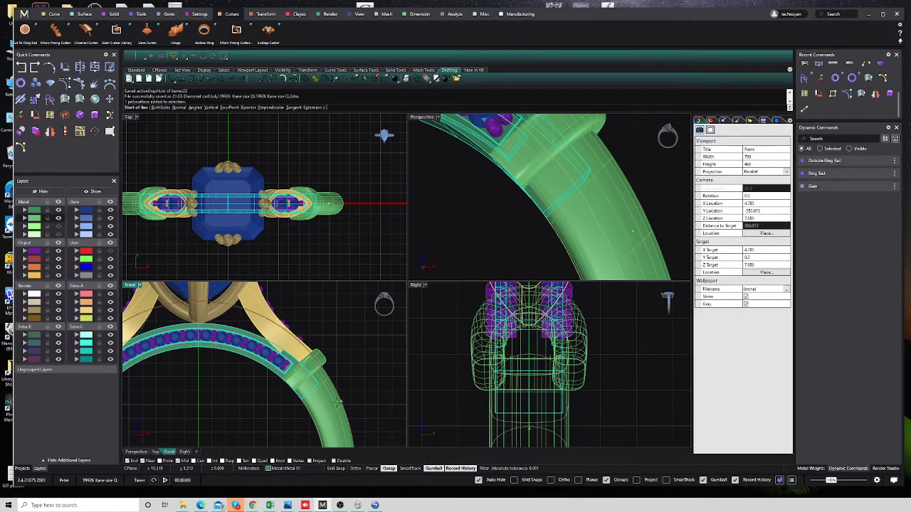
click(356, 348)
click(335, 343)
scroll(341, 345, down, 2)
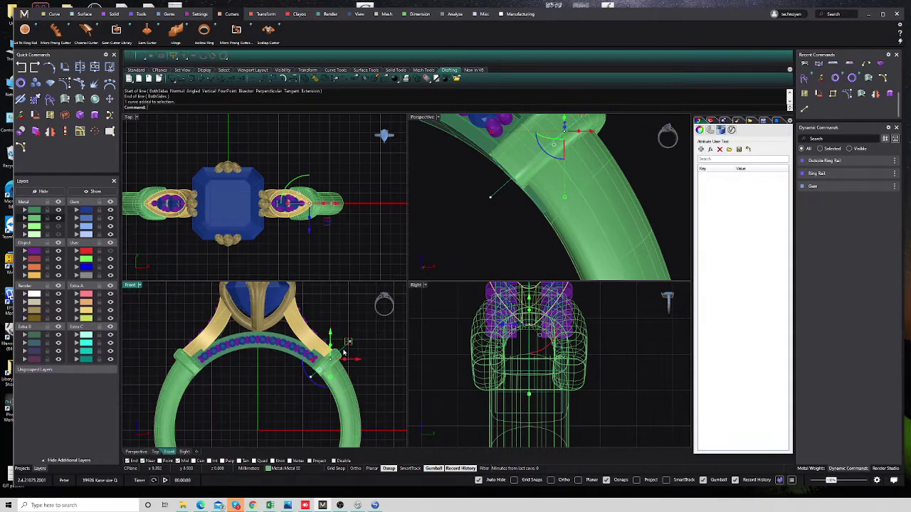
Mirror the cutting line about 0 onto the band's opposite side
click(51, 131)
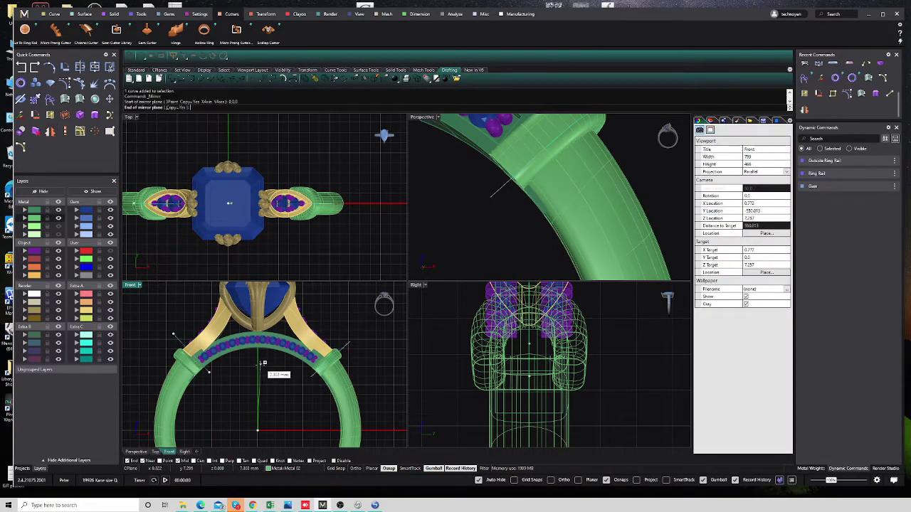
text(0)
key(Return)
scroll(259, 369, up, 2)
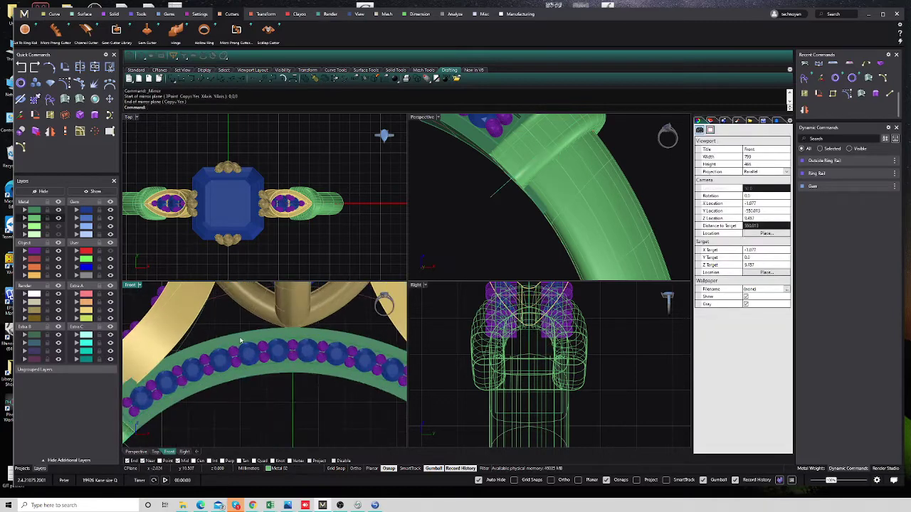
click(259, 369)
scroll(242, 359, down, 2)
key(Escape)
Split the band with both lines, deleting the unwanted piece and leftover line
text(split)
key(Return)
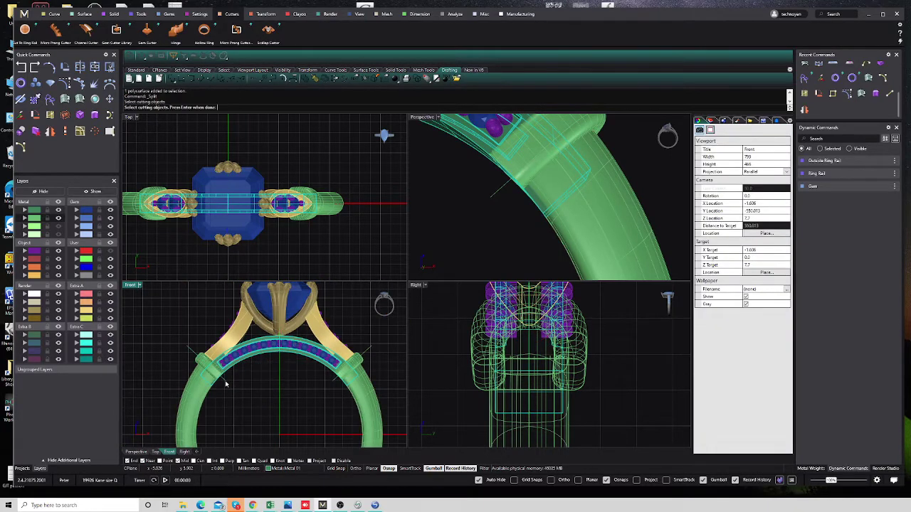
click(333, 367)
key(Return)
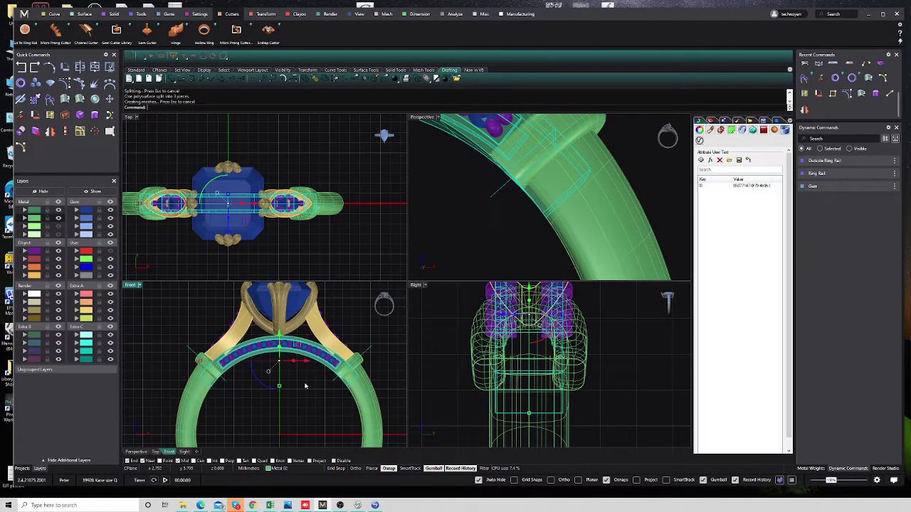
key(Delete)
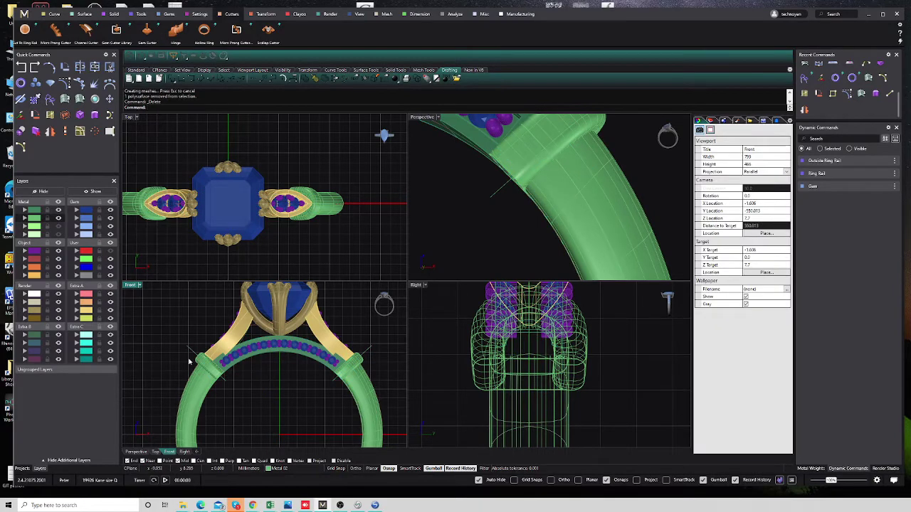
click(205, 359)
key(Delete)
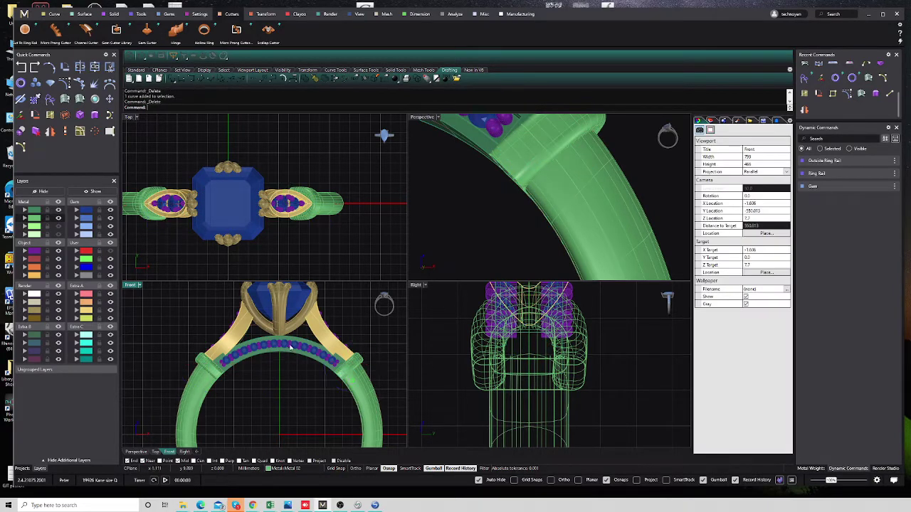
Cap the trimmed band's open ends into one closed polysurface
scroll(291, 347, up, 5)
click(334, 325)
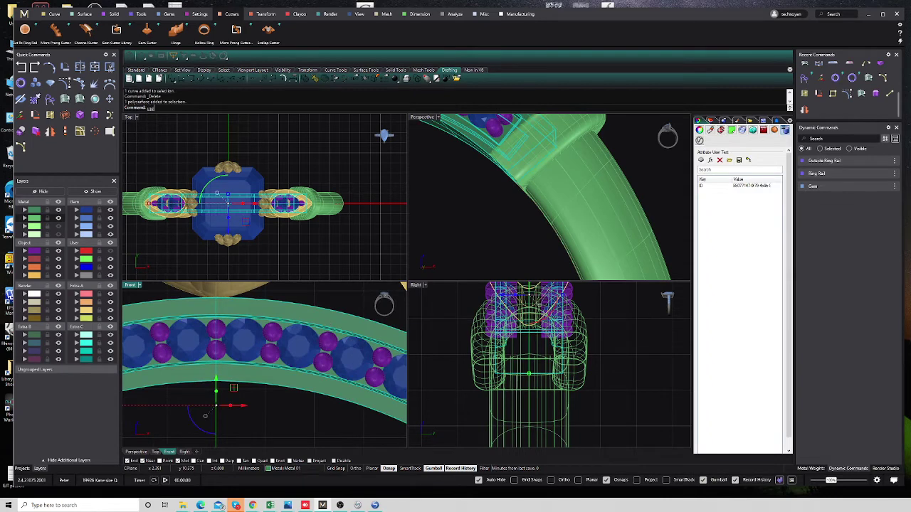
text(i)
key(Escape)
key(Return)
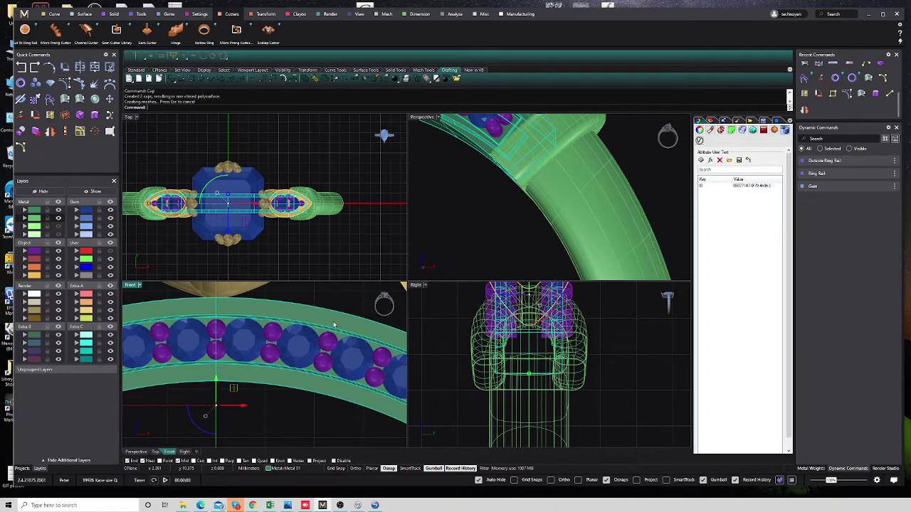
scroll(185, 324, down, 5)
key(Escape)
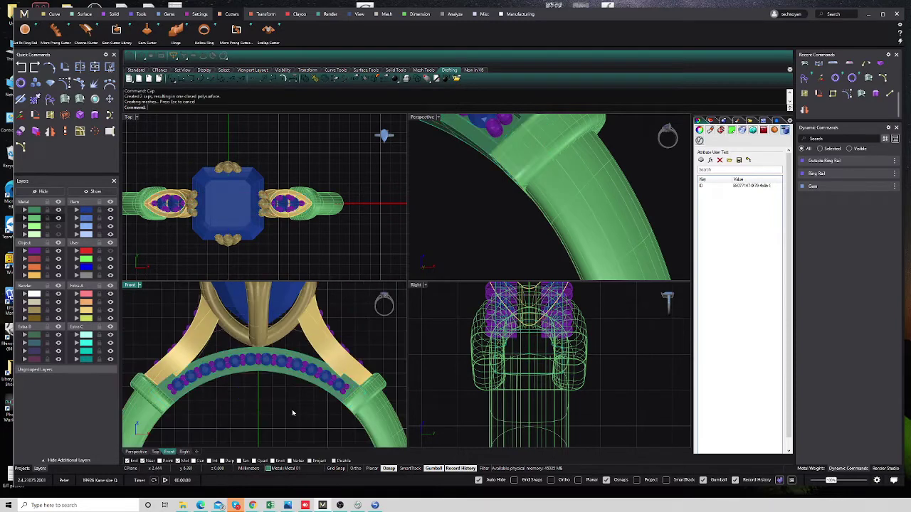
Shift the front view and check the remaining curve and right prong
click(311, 350)
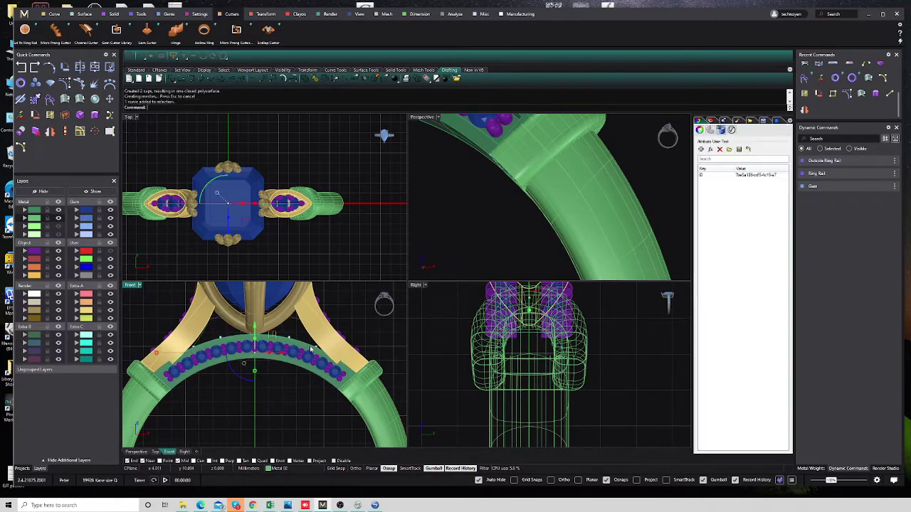
key(Escape)
right_drag(306, 351, 311, 383)
click(347, 371)
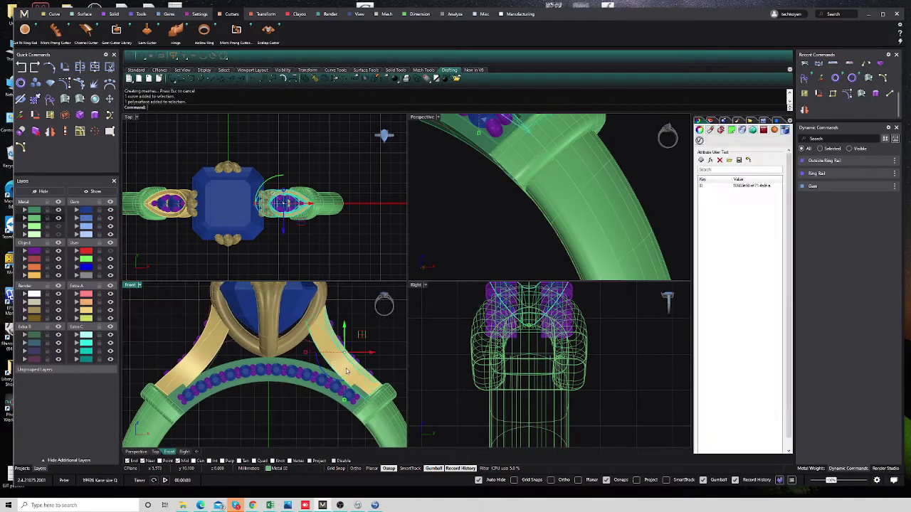
key(Escape)
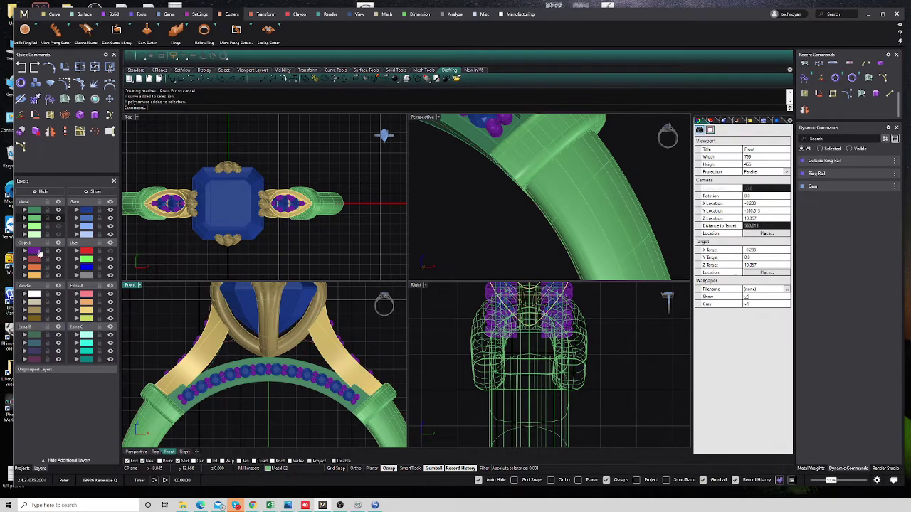
Move the prongs, side gems and band polysurface to layer Extra 03
click(40, 253)
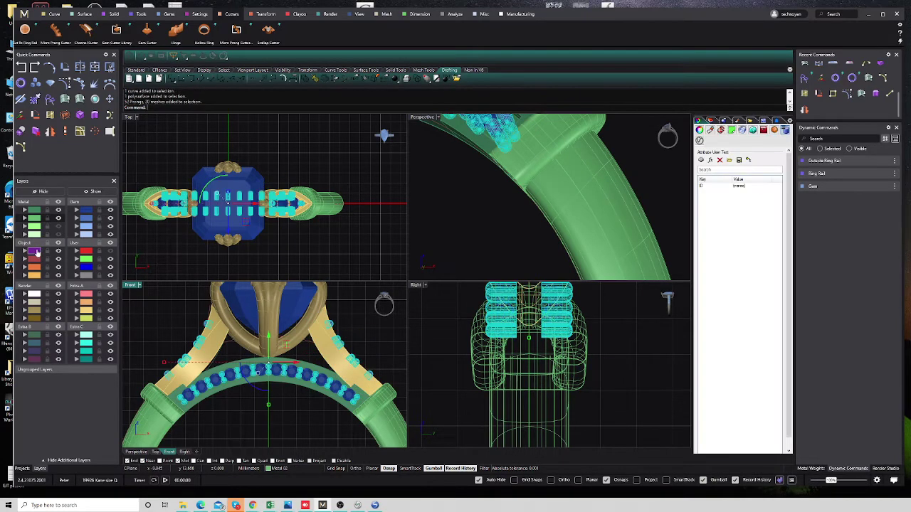
click(77, 310)
click(88, 314)
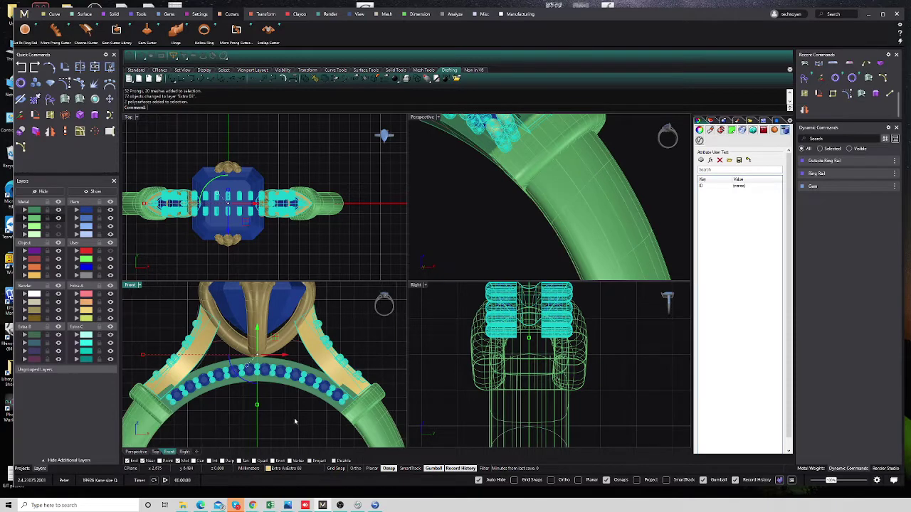
key(Escape)
click(293, 368)
click(319, 388)
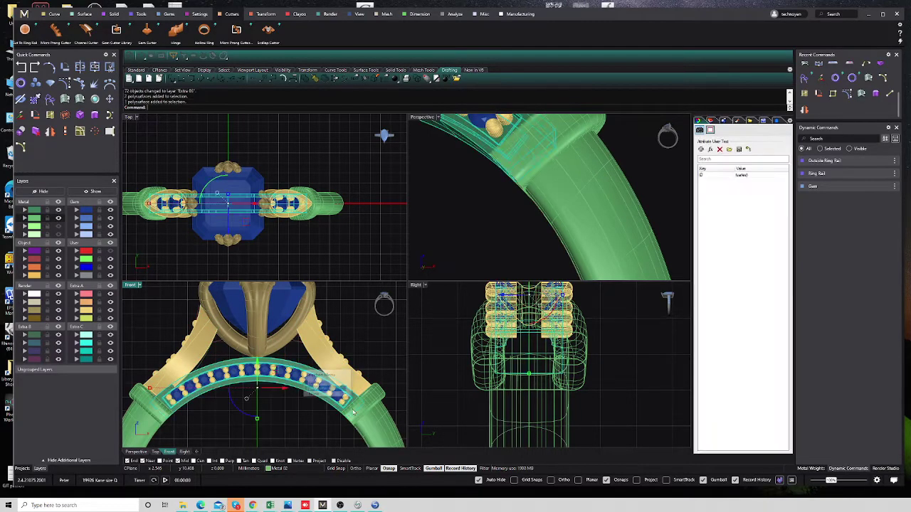
click(79, 320)
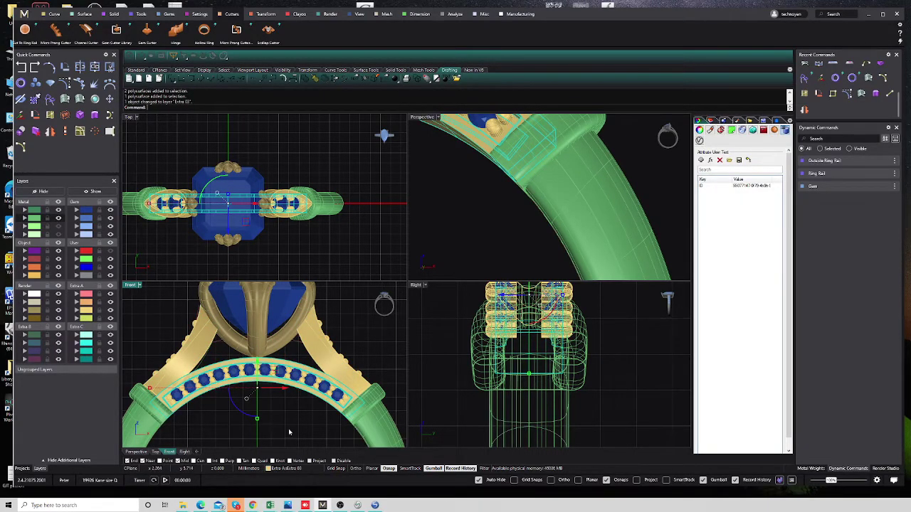
key(Escape)
Group the shank and band end pieces and move them to Extra 03
click(379, 425)
click(379, 425)
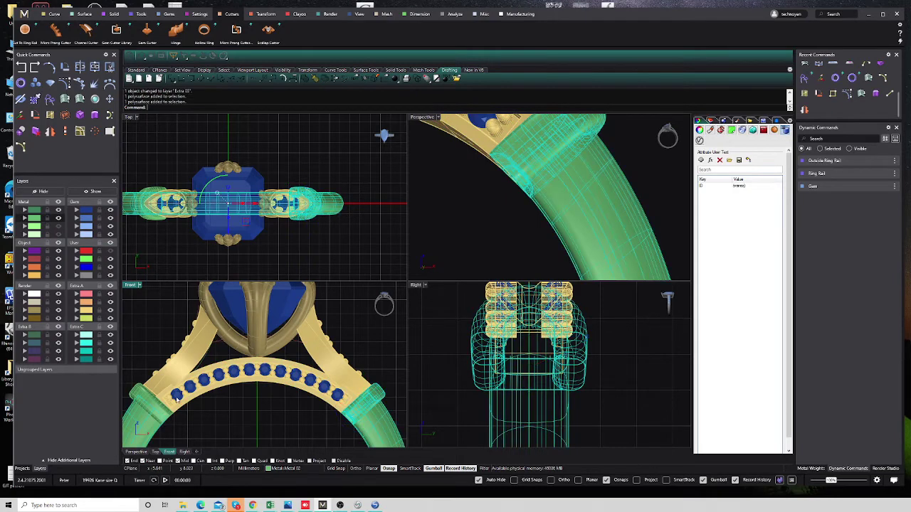
click(132, 393)
scroll(132, 393, down, 2)
key(ctrl+g)
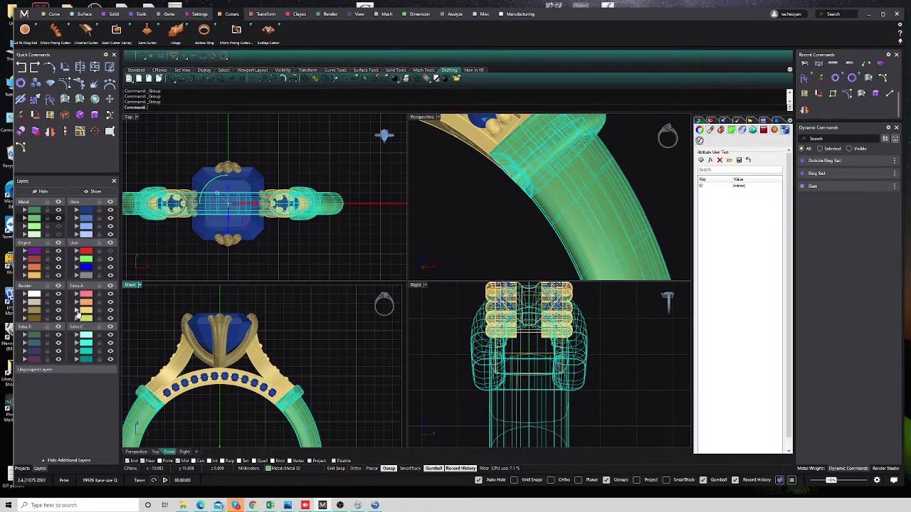
click(78, 314)
scroll(350, 349, down, 3)
Reframe the top, perspective and side views to show the whole gold ring
right_drag(234, 182, 298, 171)
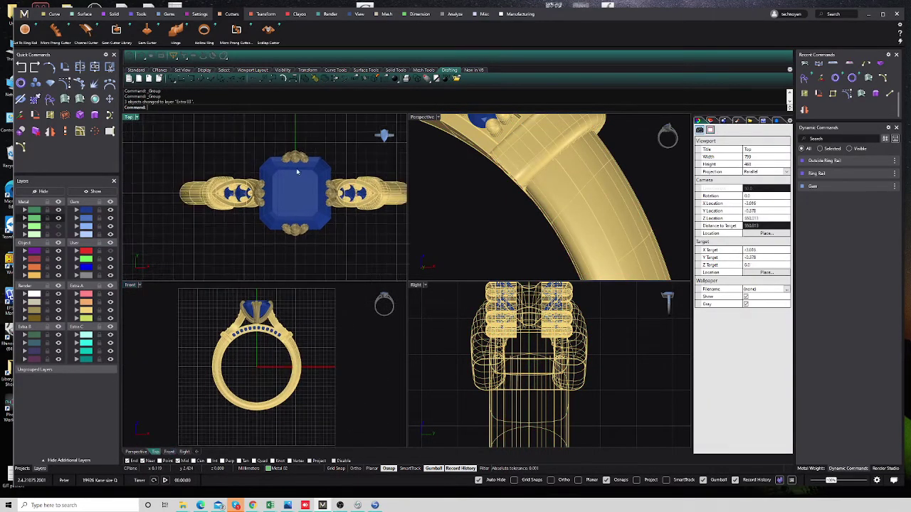
mouse_move(548, 202)
right_down()
mouse_move(501, 229)
mouse_move(436, 131)
right_up()
scroll(500, 229, down, 3)
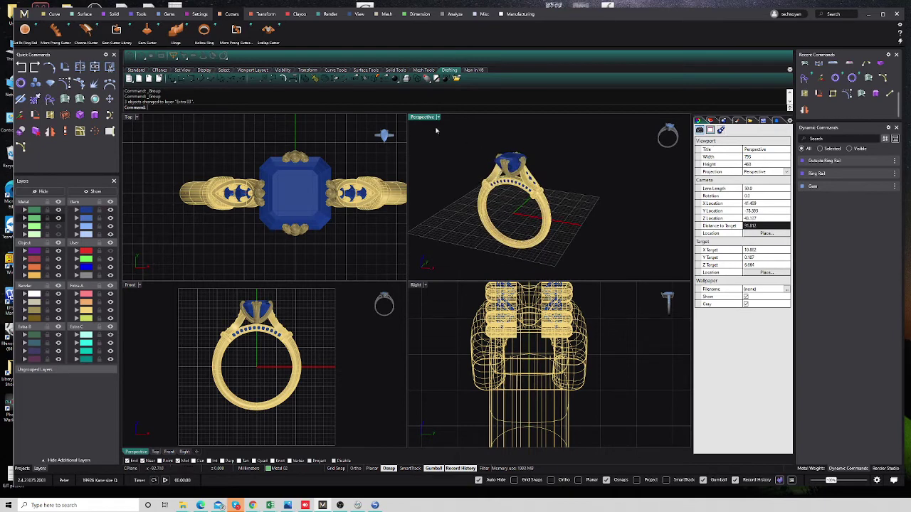
right_drag(428, 396, 461, 361)
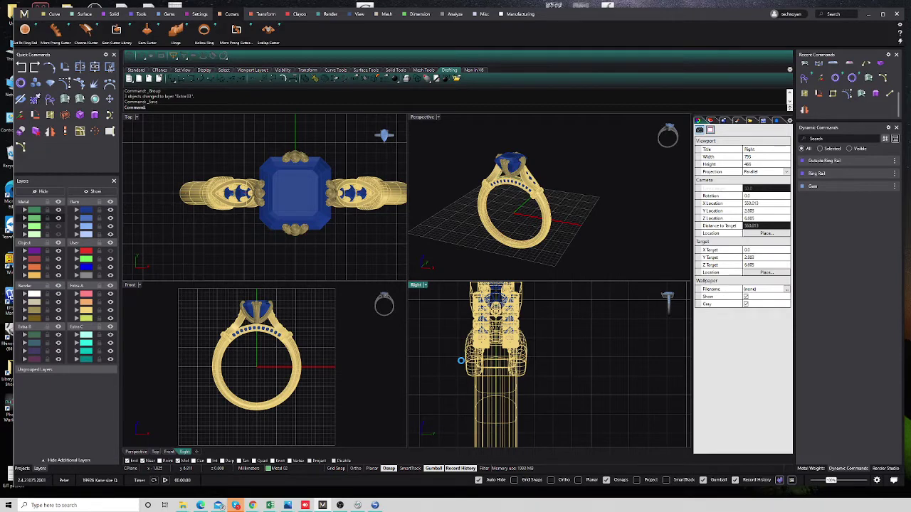
Make the front view active and reframe the ring in the viewports
click(255, 377)
scroll(256, 377, up, 5)
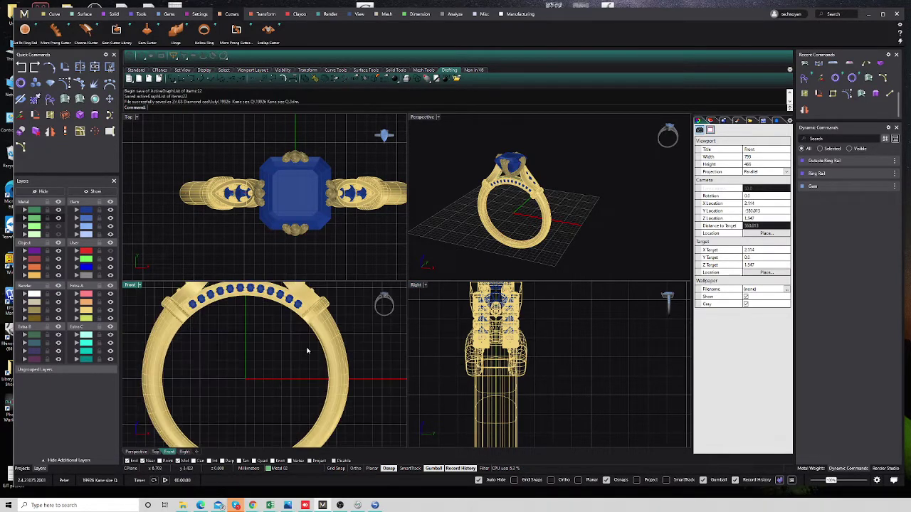
scroll(302, 342, down, 3)
scroll(291, 349, down, 2)
scroll(285, 342, down, 1)
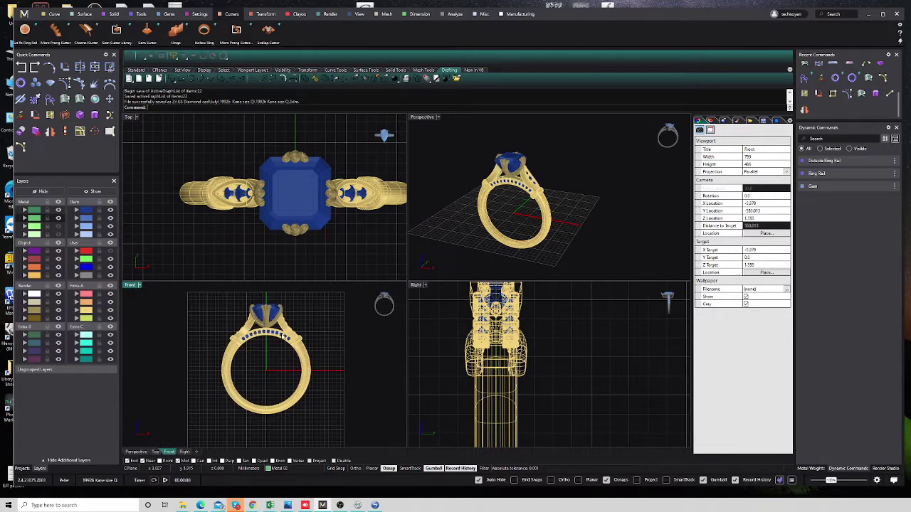
right_drag(304, 197, 281, 211)
scroll(440, 206, up, 2)
scroll(440, 206, up, 3)
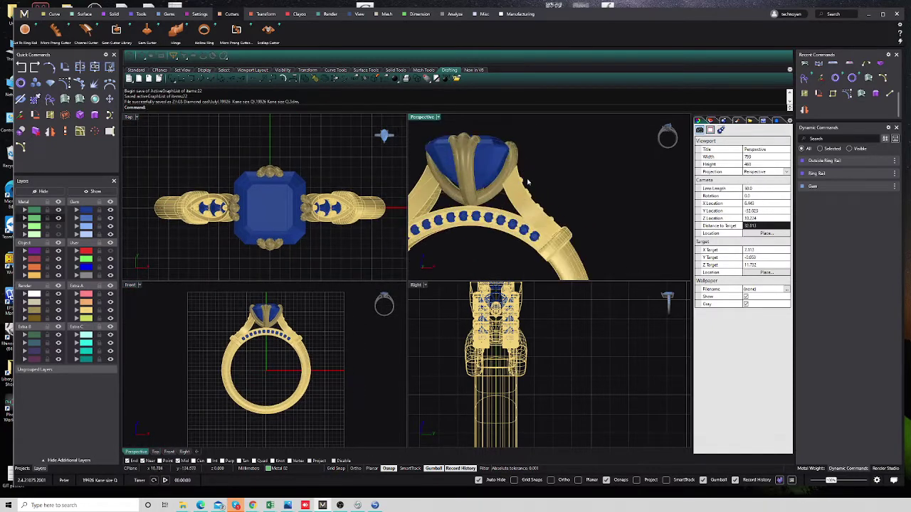
scroll(505, 212, up, 1)
scroll(518, 212, up, 1)
Try a 0.2 fillet on a band edge, then undo it
click(80, 115)
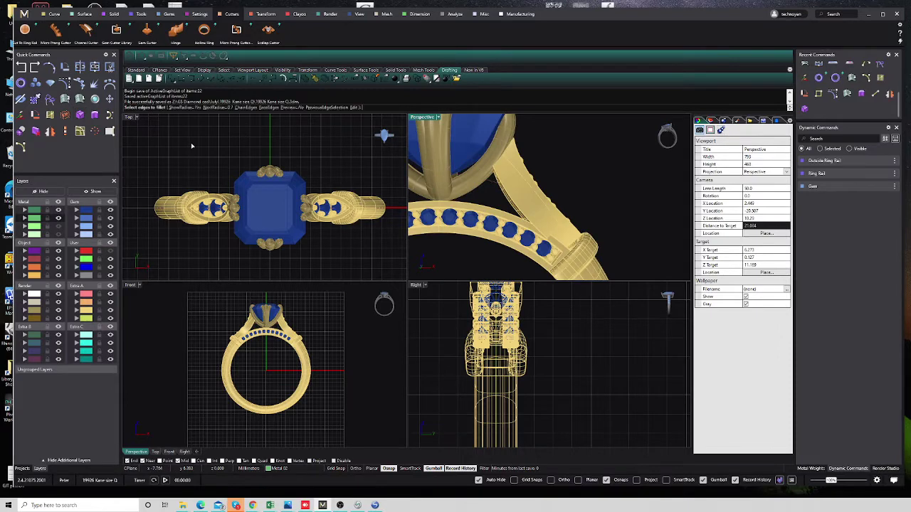
text(0.2)
key(Return)
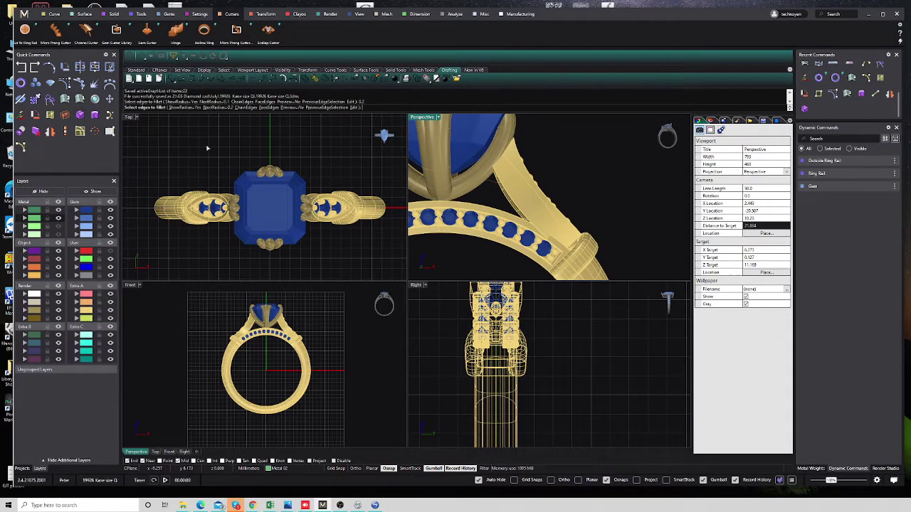
click(513, 202)
mouse_move(513, 203)
right_down()
mouse_move(525, 195)
mouse_move(518, 190)
right_up()
key(Return)
key(Return)
key(ctrl+z)
Add gem cutters to all the pavé stones, leaving out the centre stone
click(86, 210)
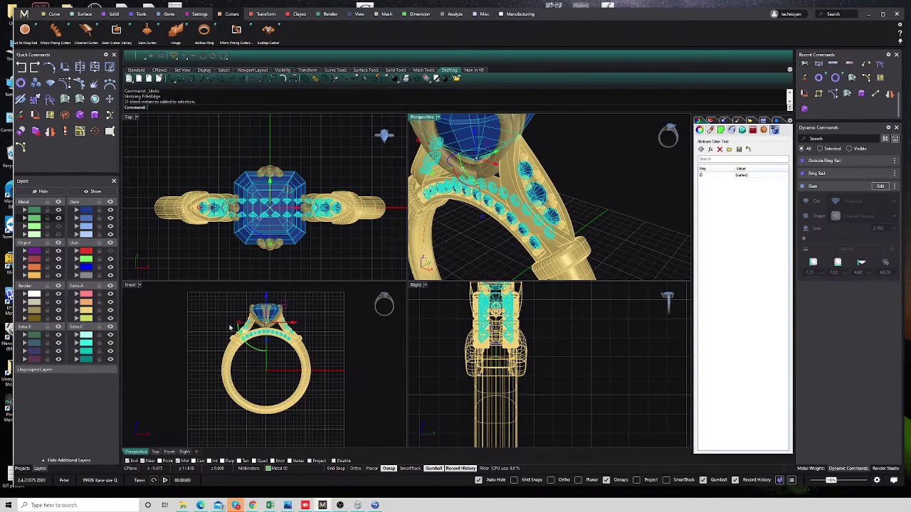
scroll(273, 345, up, 3)
right_drag(263, 341, 273, 344)
ctrl+click(272, 345)
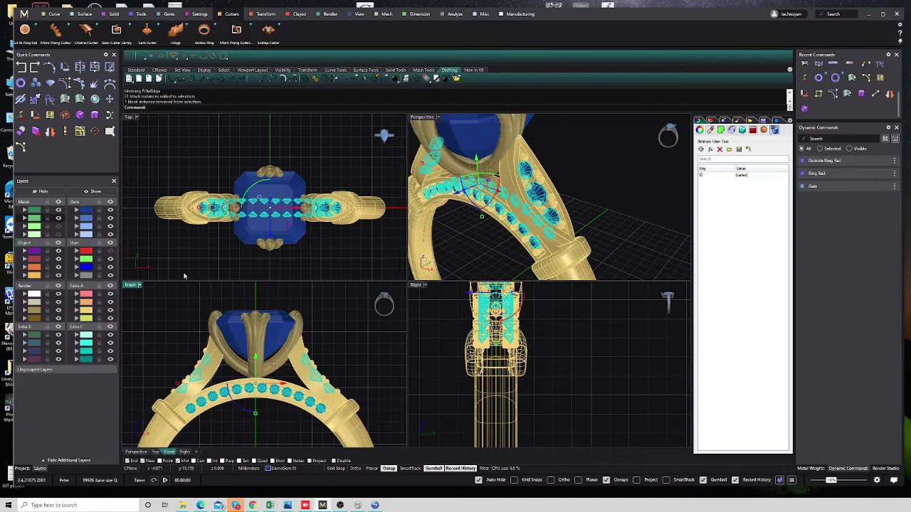
click(116, 30)
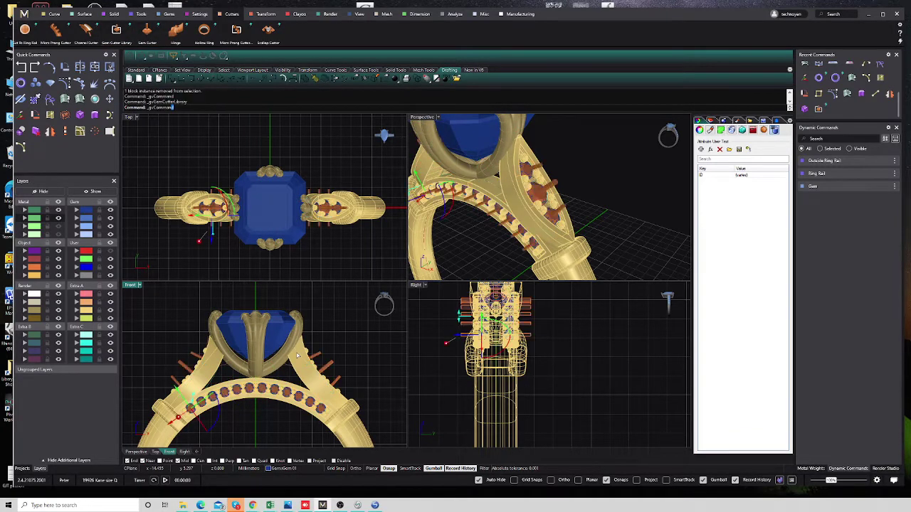
right_drag(512, 199, 574, 176)
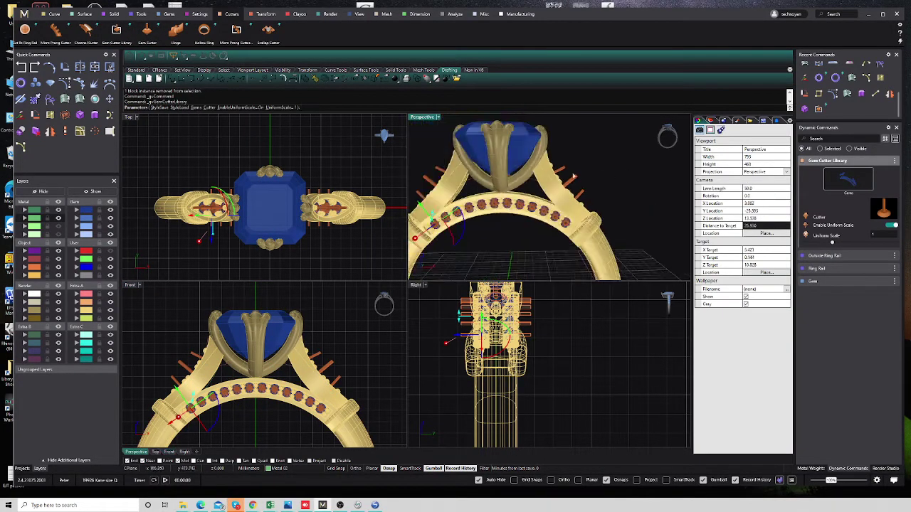
scroll(209, 414, up, 3)
scroll(185, 392, up, 2)
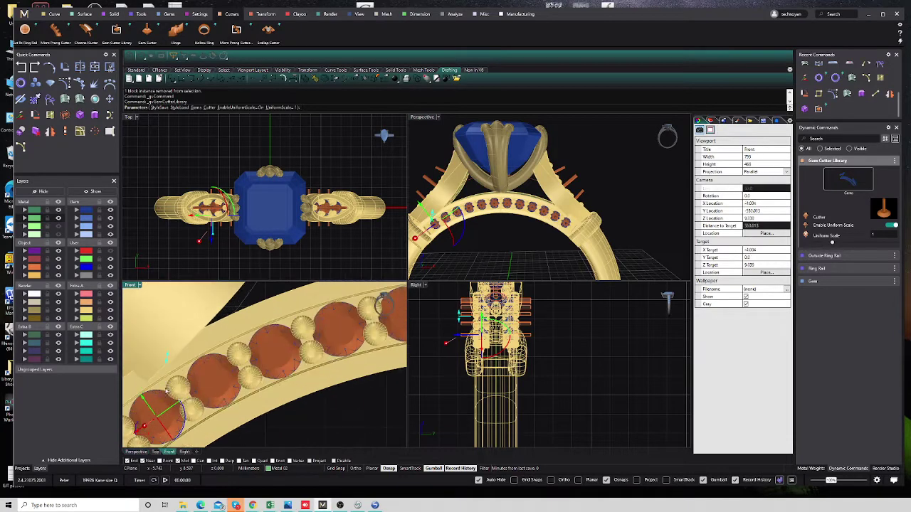
scroll(166, 363, up, 2)
key(Return)
scroll(192, 377, down, 2)
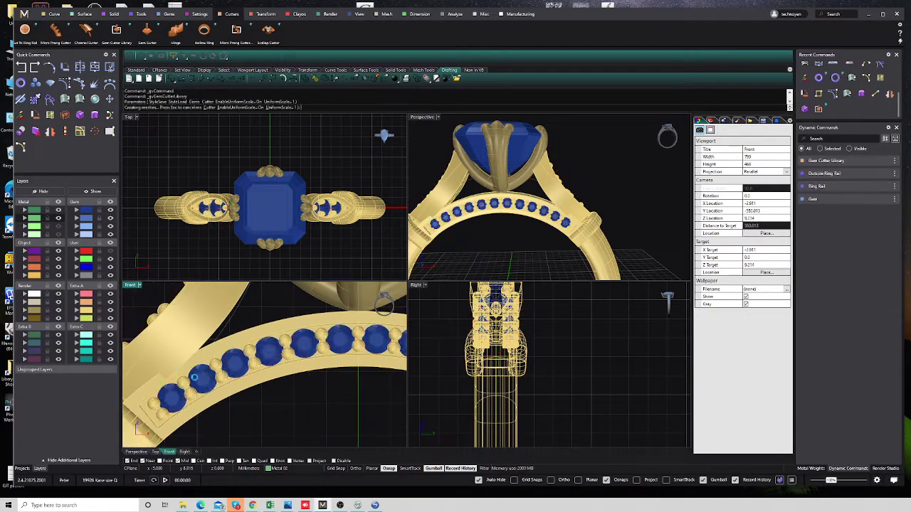
Move the channel strip, Outside Ring Rail and shoulder strips to layer Metal 01
click(228, 387)
scroll(228, 388, down, 2)
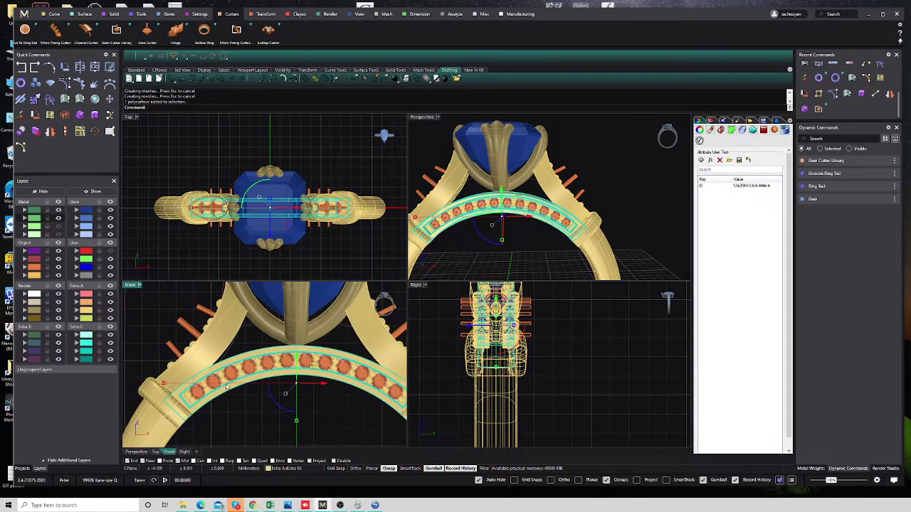
scroll(228, 393, down, 1)
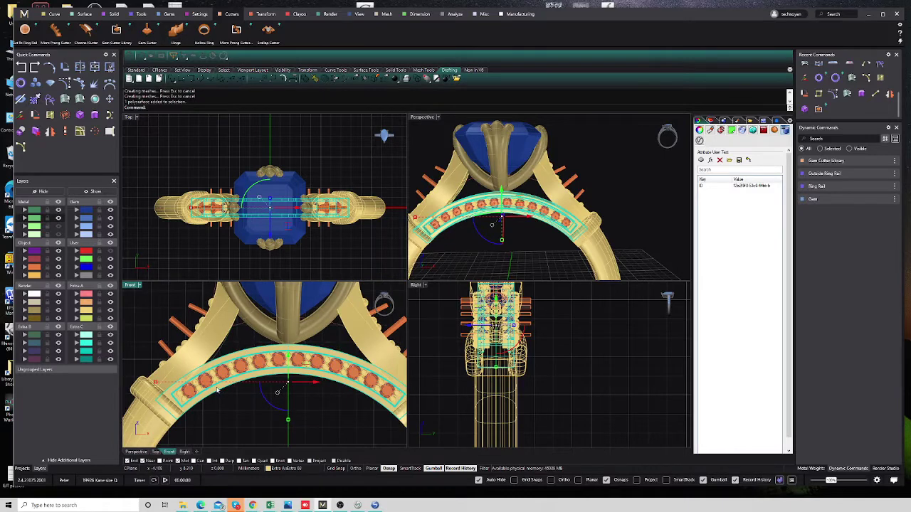
shift+click(217, 323)
right_click(367, 341)
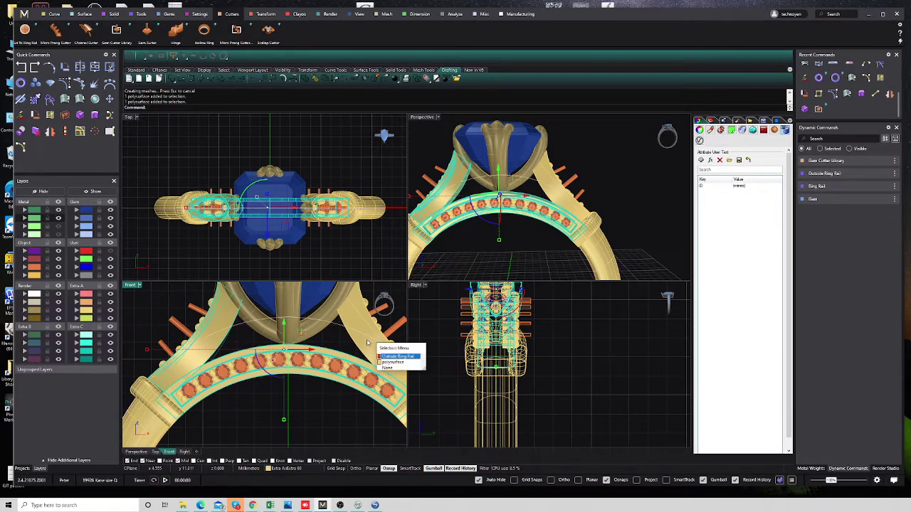
click(384, 354)
scroll(348, 362, up, 2)
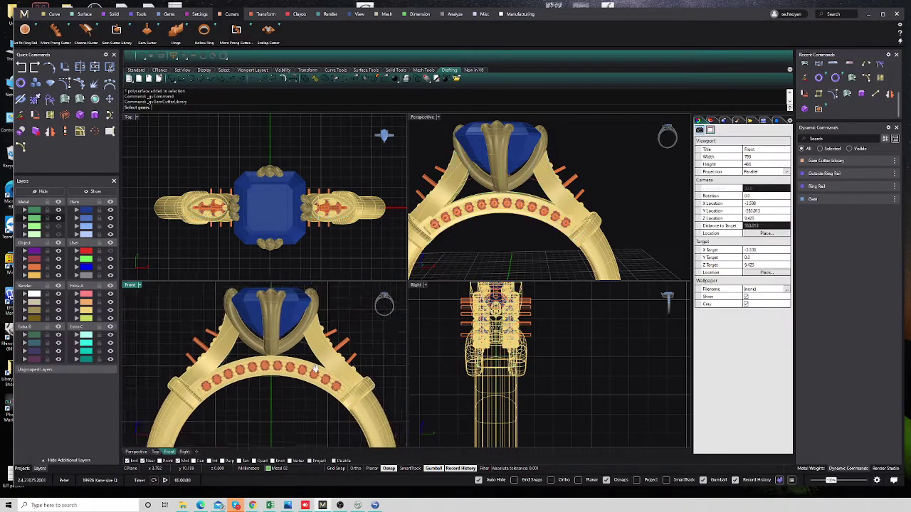
click(313, 357)
scroll(273, 367, down, 2)
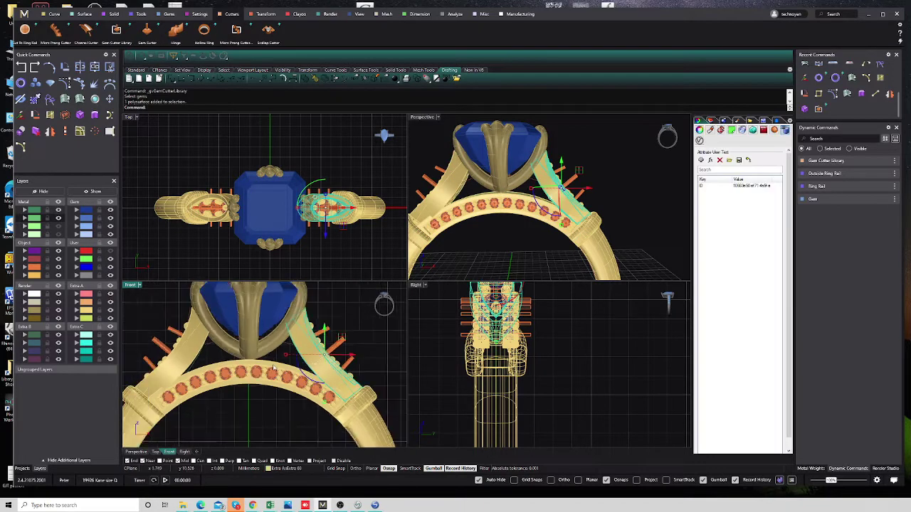
click(192, 360)
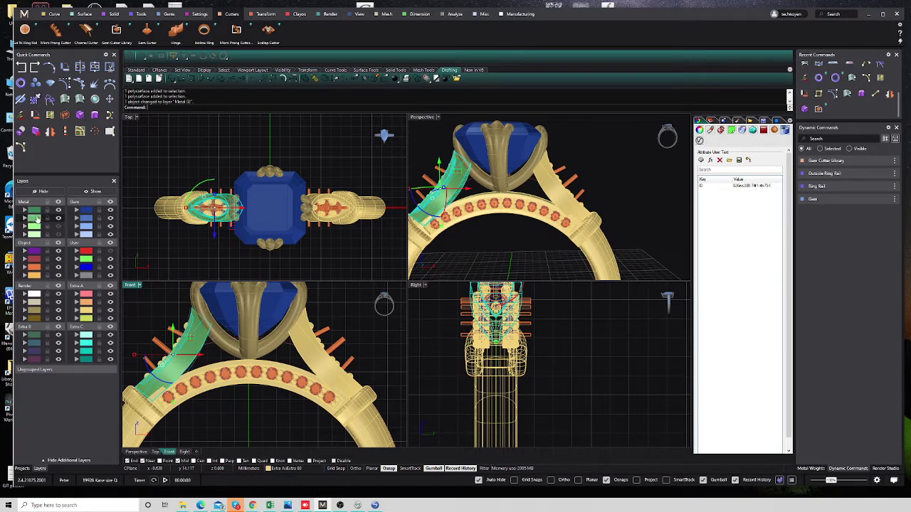
click(57, 221)
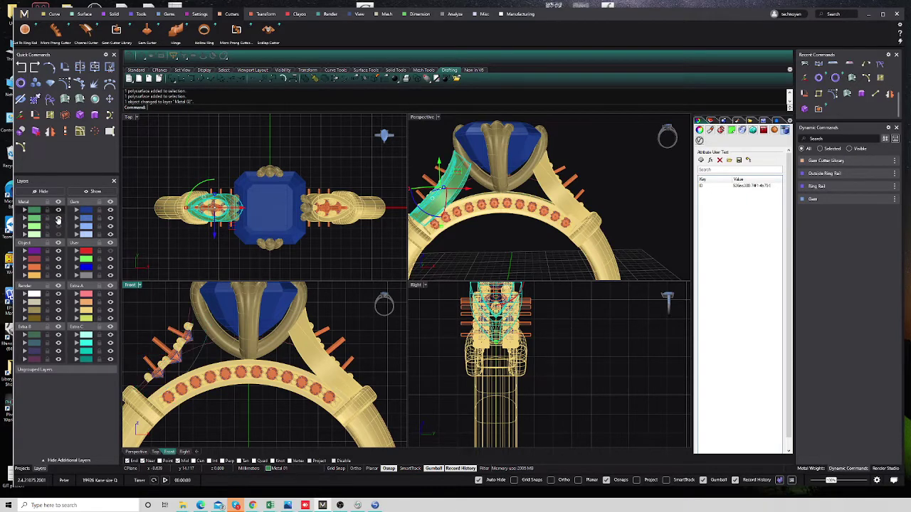
Duplicate the row of band stones and put the copy on layer Metal 01
scroll(228, 365, up, 3)
click(240, 364)
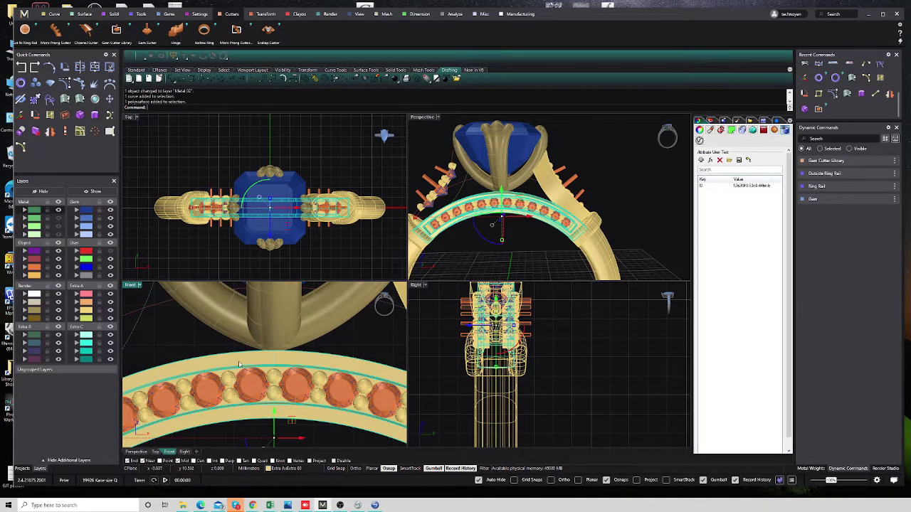
scroll(240, 364, down, 5)
key(ctrl+c)
key(ctrl+v)
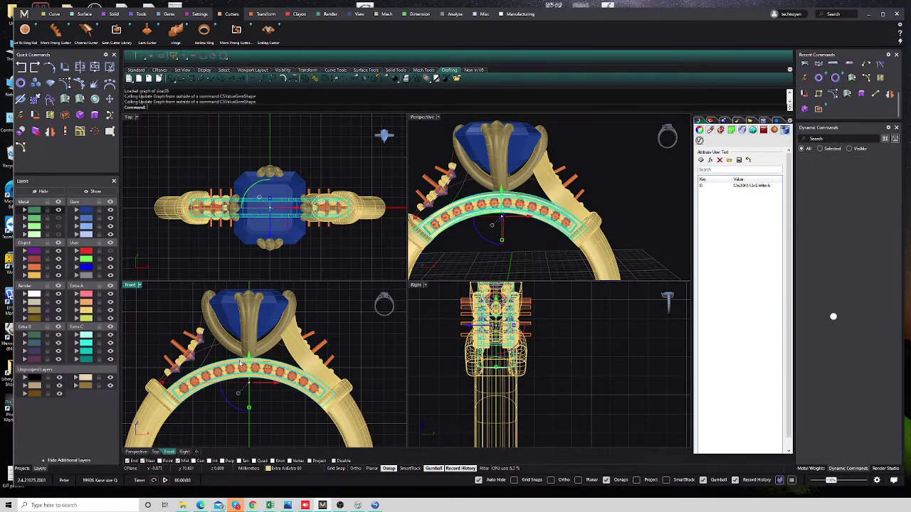
click(23, 240)
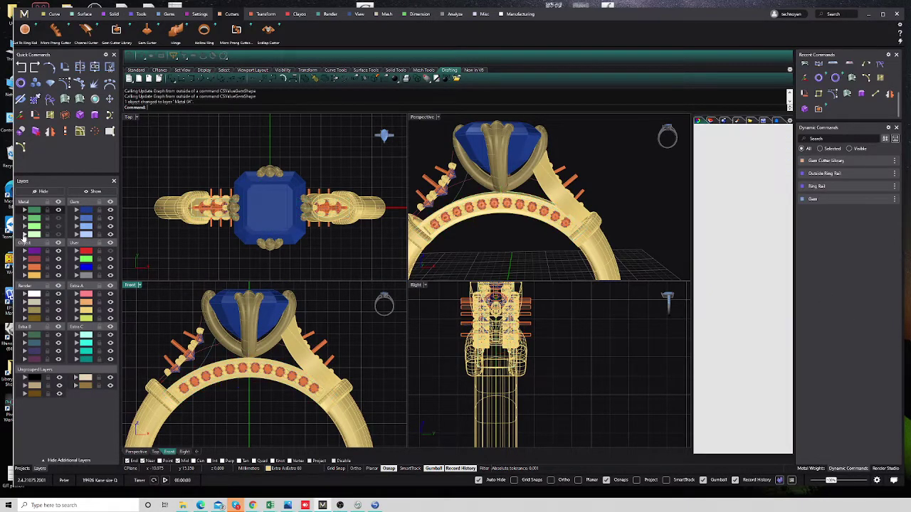
Select the band strips as the objects to cut
scroll(282, 377, up, 4)
click(281, 377)
scroll(285, 374, down, 2)
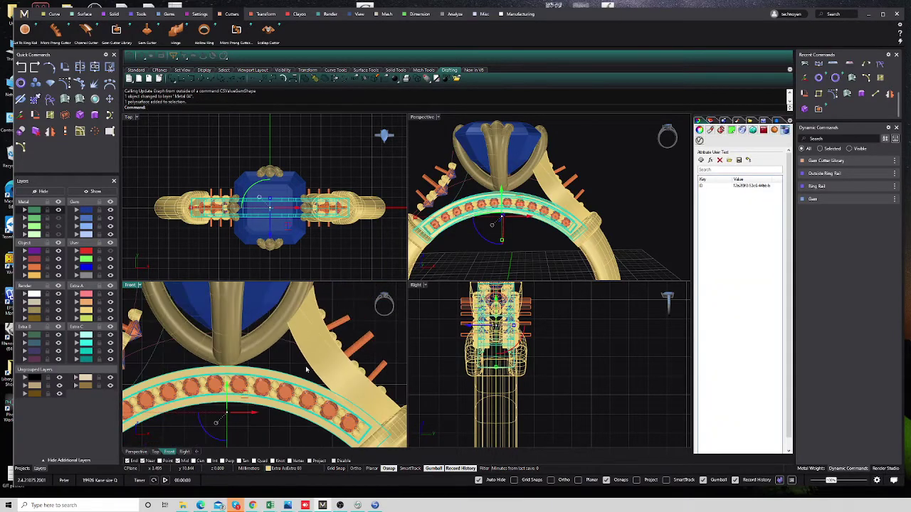
click(313, 367)
scroll(319, 362, down, 2)
Boolean-subtract the orange gem cutters from the band and dismiss the History Warning
key(ctrl+shift+d)
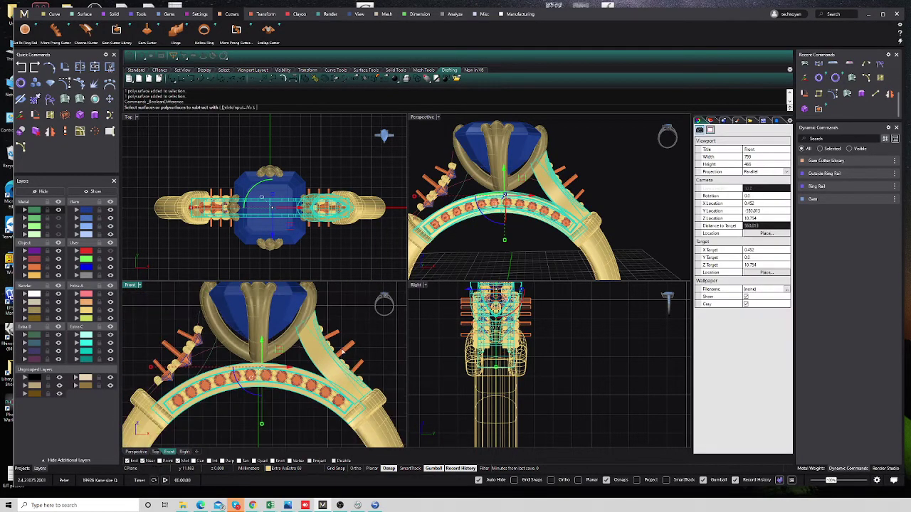
key(ctrl+shift+d)
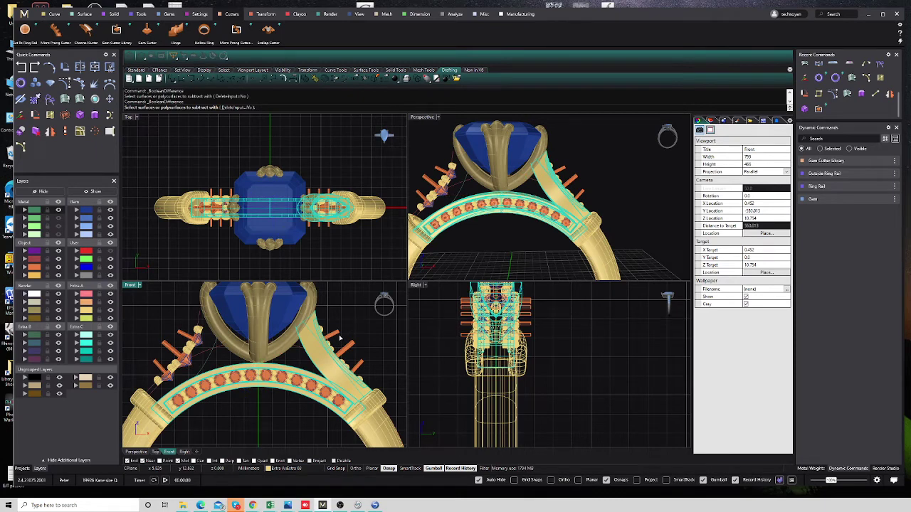
click(335, 336)
key(Return)
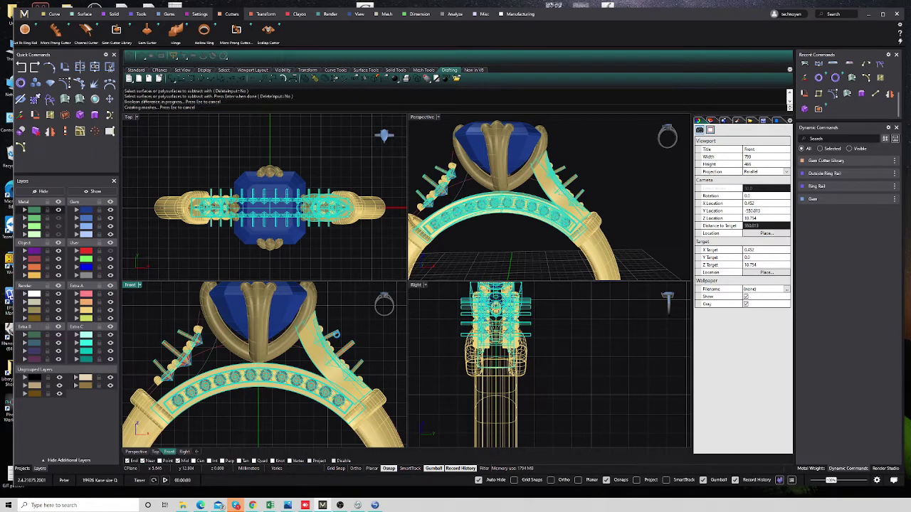
click(657, 279)
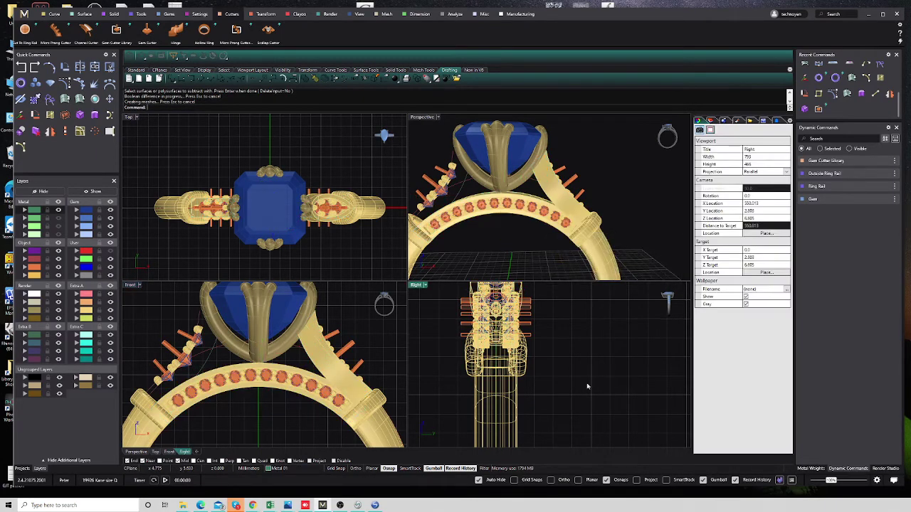
Mirror a copy of the shoulder prong piece across the Y axis
click(326, 360)
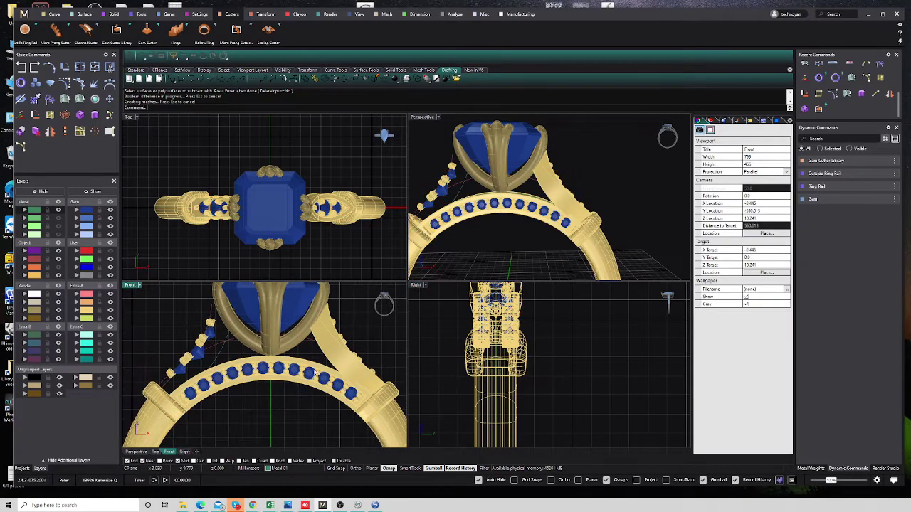
click(49, 131)
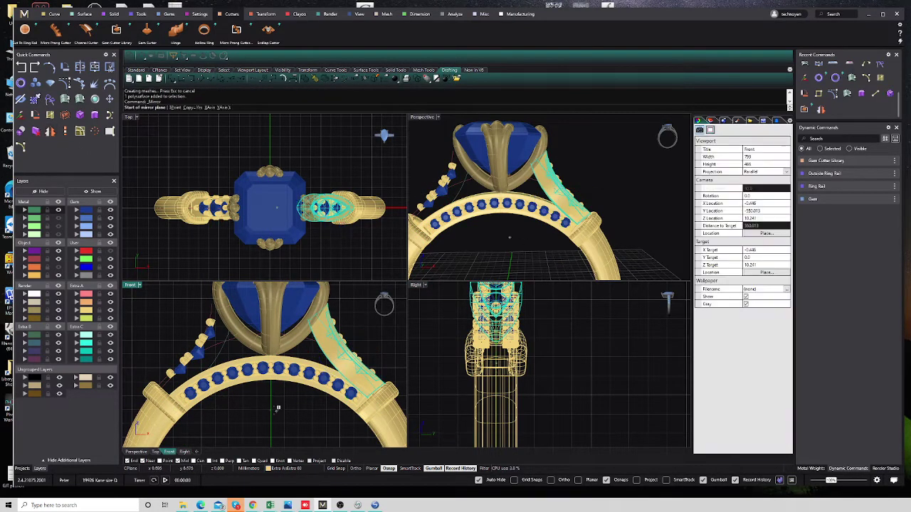
click(271, 398)
click(273, 409)
scroll(256, 398, down, 3)
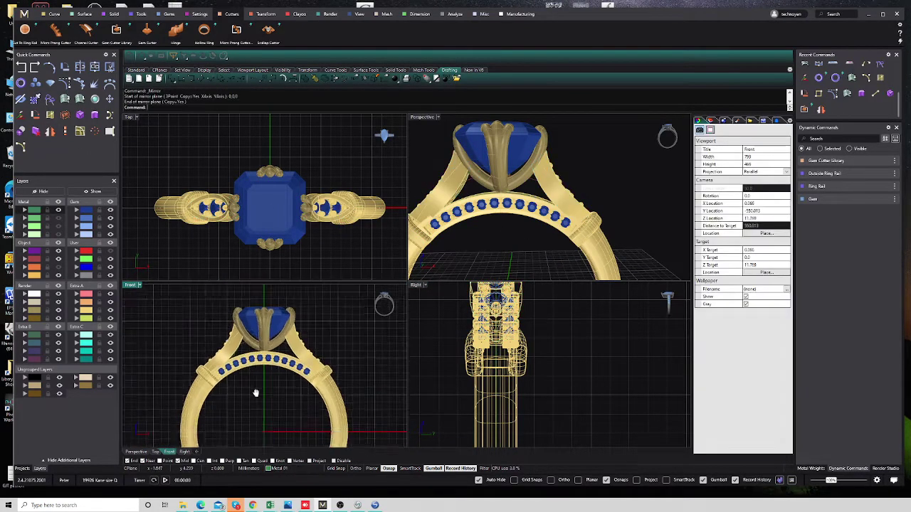
scroll(256, 399, down, 3)
Maximize the Perspective viewport and select every part of the ring
mouse_move(512, 214)
right_down()
mouse_move(548, 217)
mouse_move(491, 207)
mouse_move(363, 280)
right_up()
double_click(423, 117)
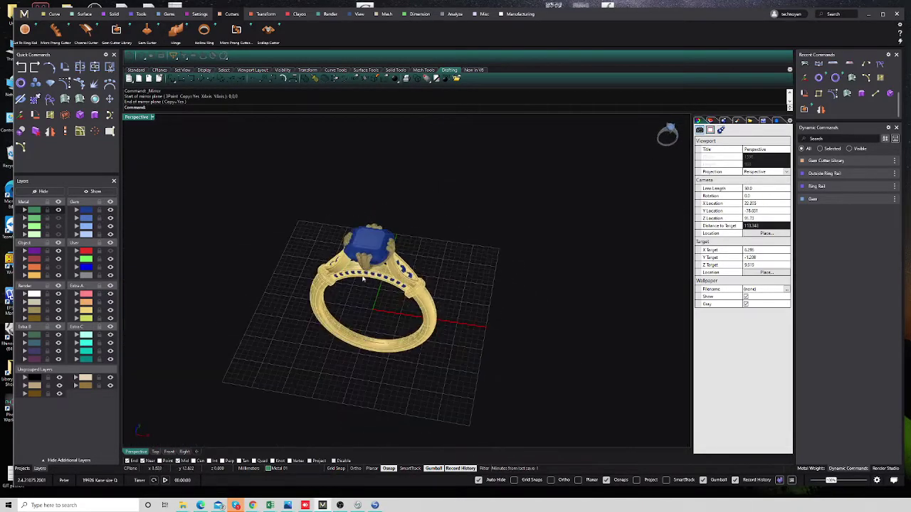
key(ctrl+a)
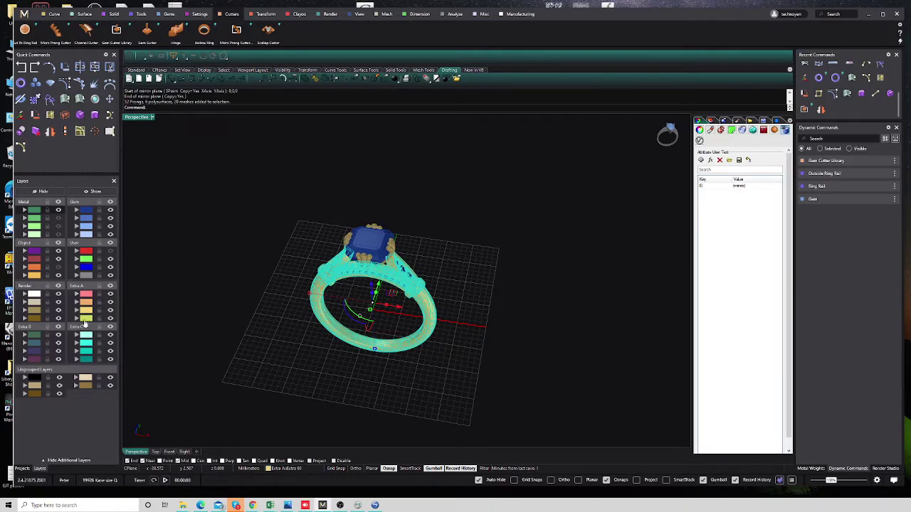
Apply the Yellow Gold user material from Render Studio to the whole ring
right_drag(342, 270, 378, 293)
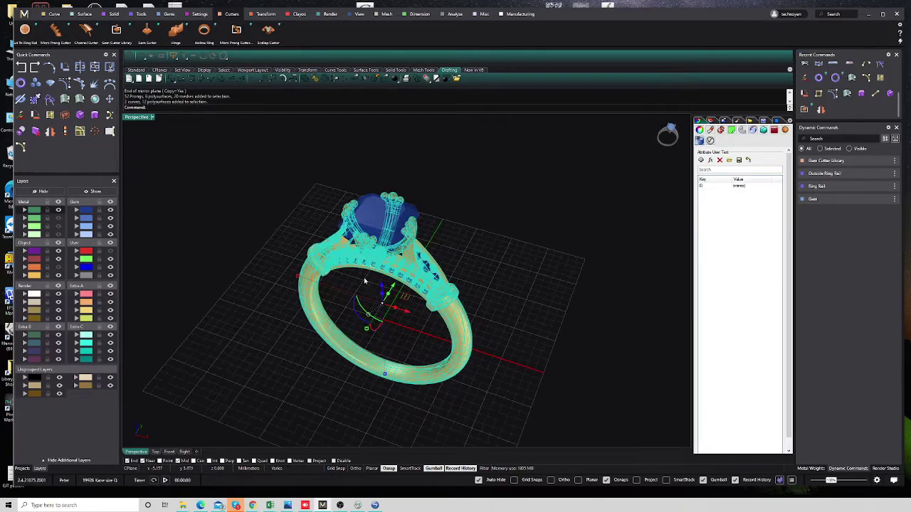
click(885, 468)
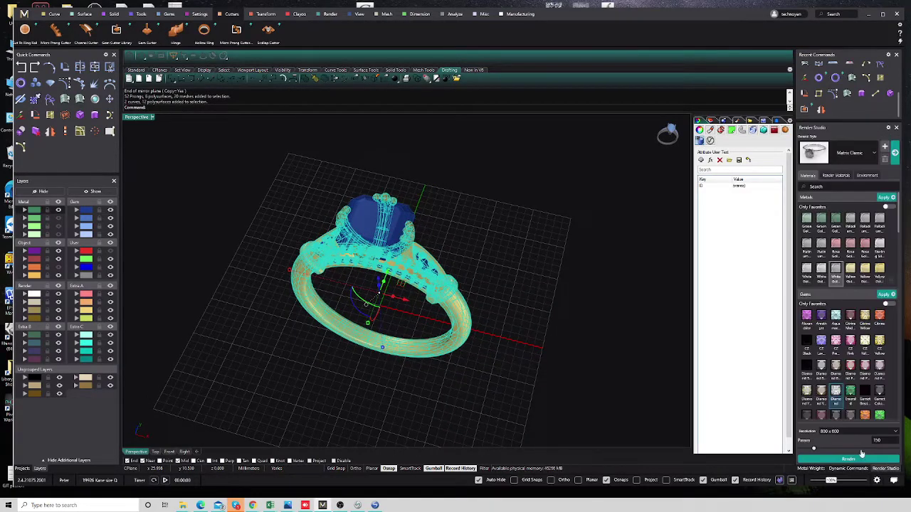
right_drag(455, 265, 440, 271)
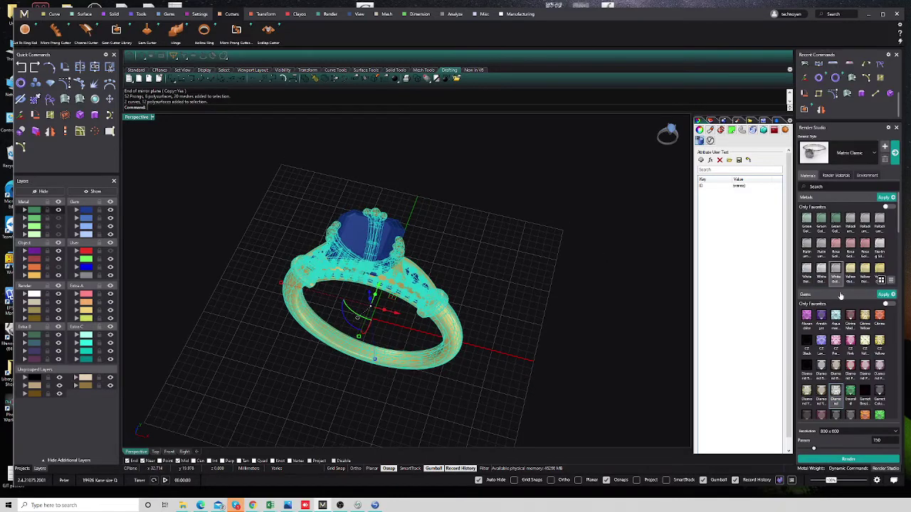
click(844, 296)
click(841, 312)
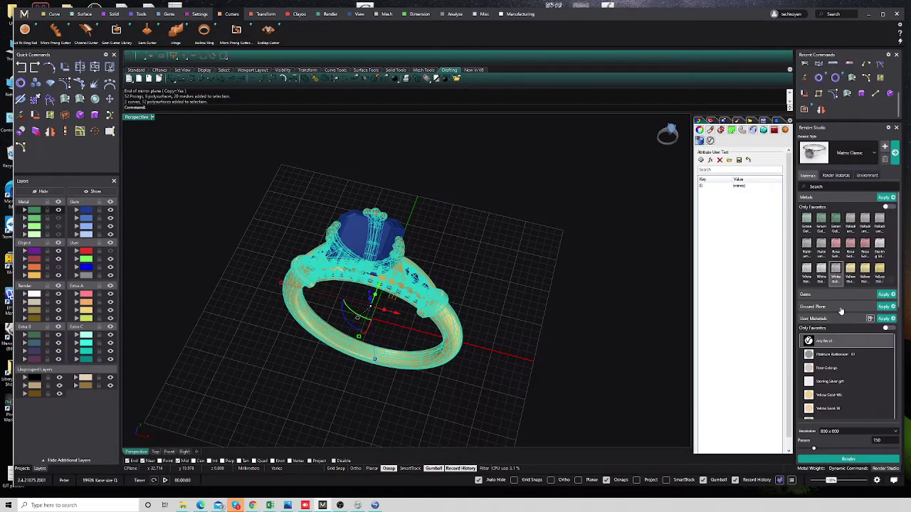
scroll(847, 384, down, 1)
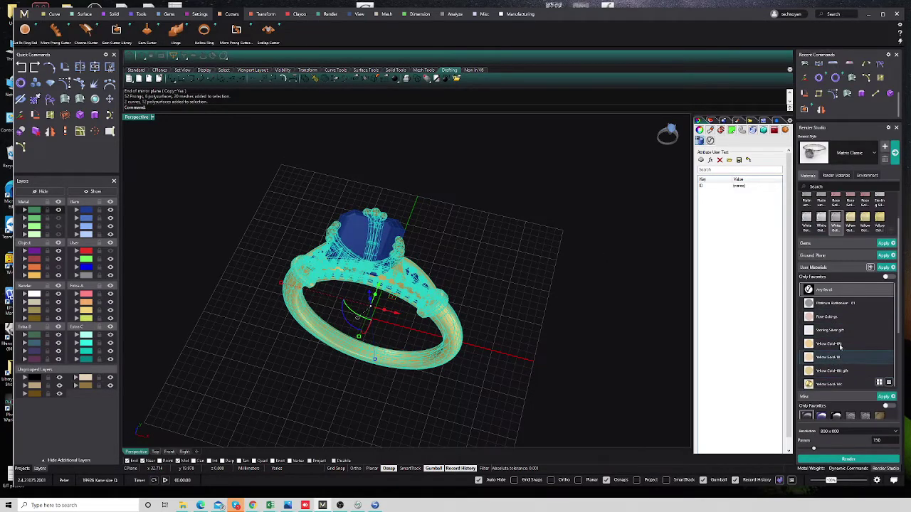
scroll(831, 381, down, 2)
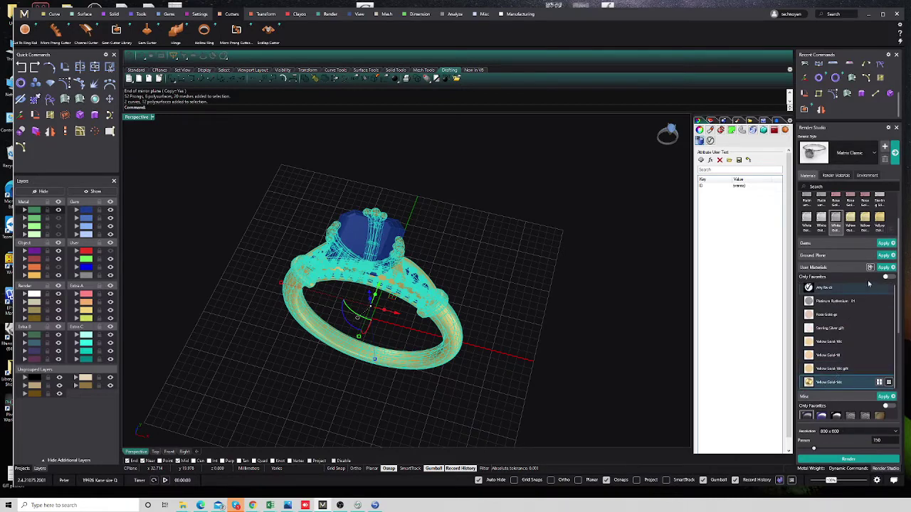
click(883, 268)
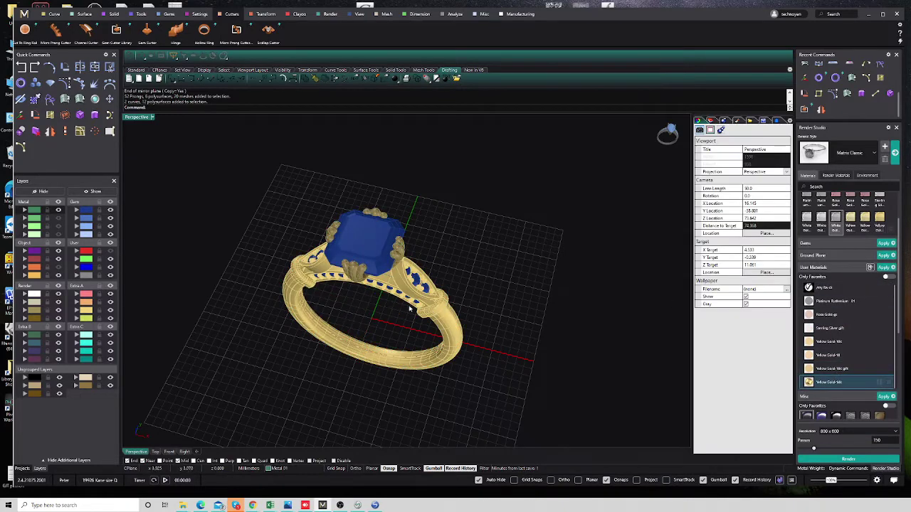
Adjust the selection until only the centre stone and pavé gems are selected
scroll(381, 280, up, 3)
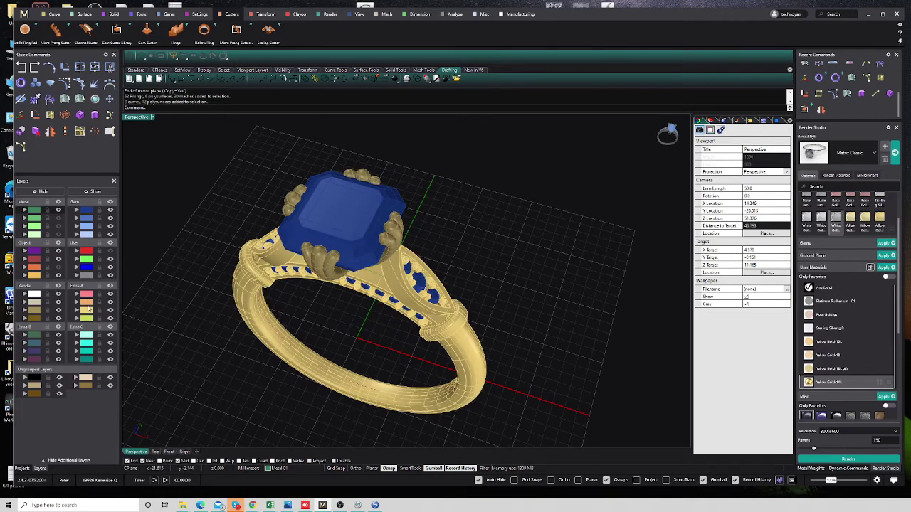
click(86, 310)
key(Escape)
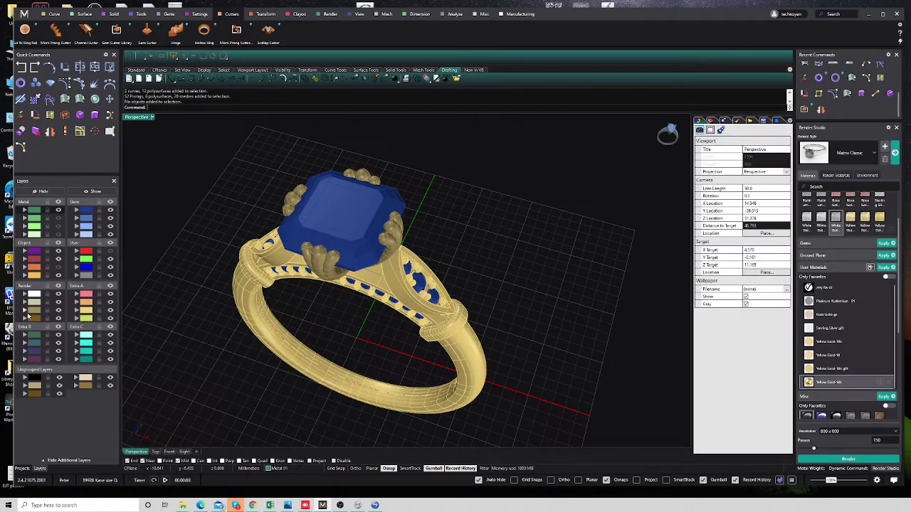
click(28, 313)
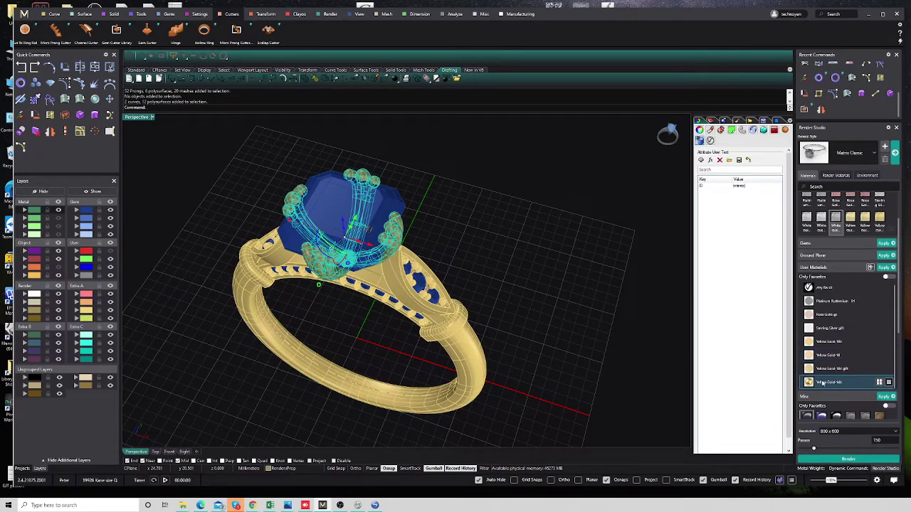
click(887, 267)
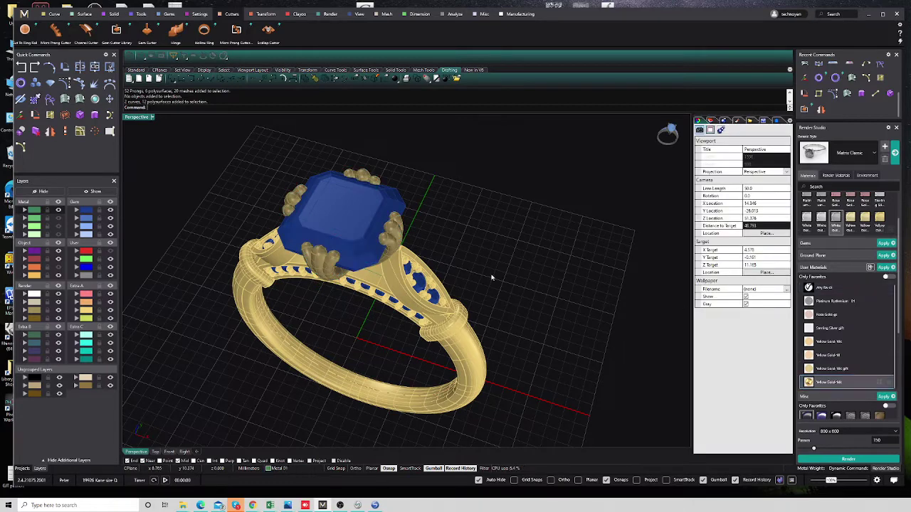
right_drag(491, 277, 548, 297)
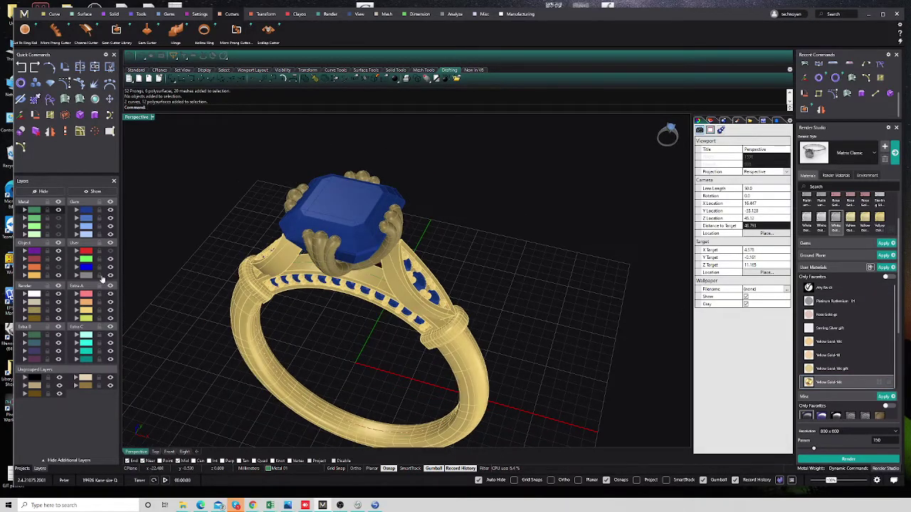
click(87, 215)
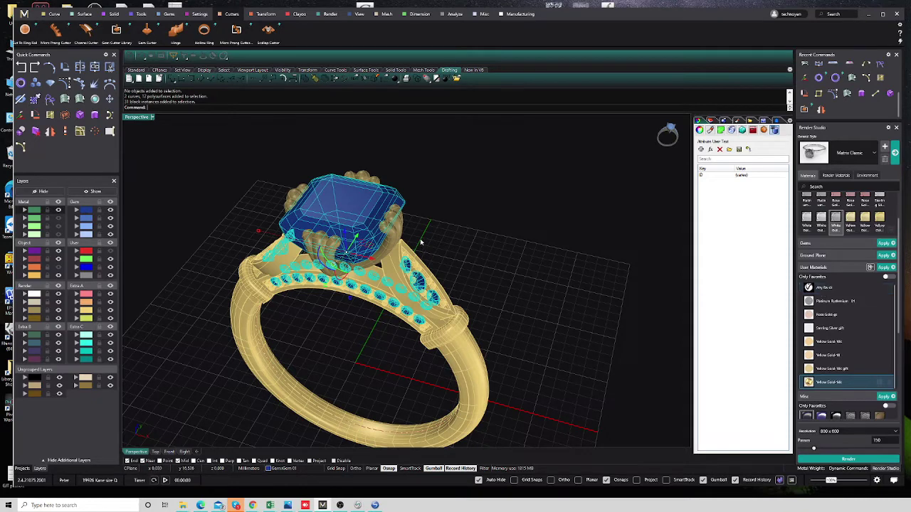
Apply the first User Materials entry to the stones as a clear gem material
click(824, 291)
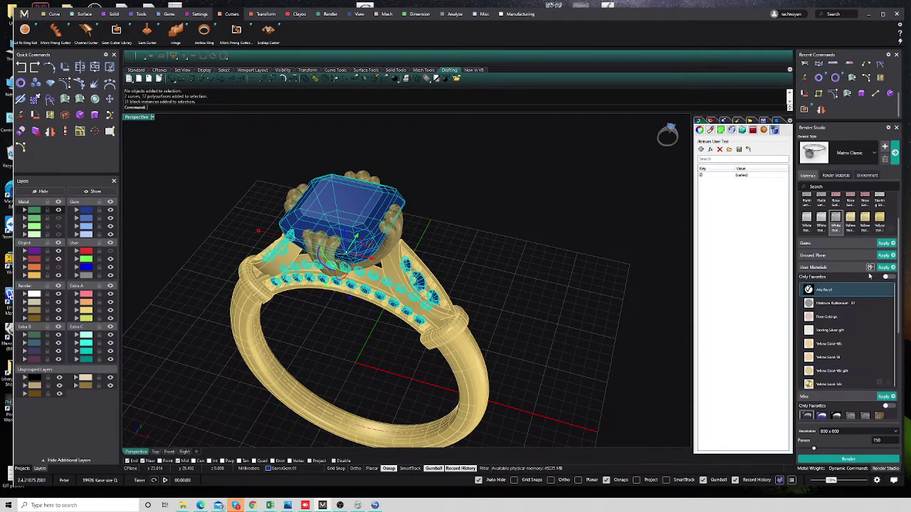
click(815, 243)
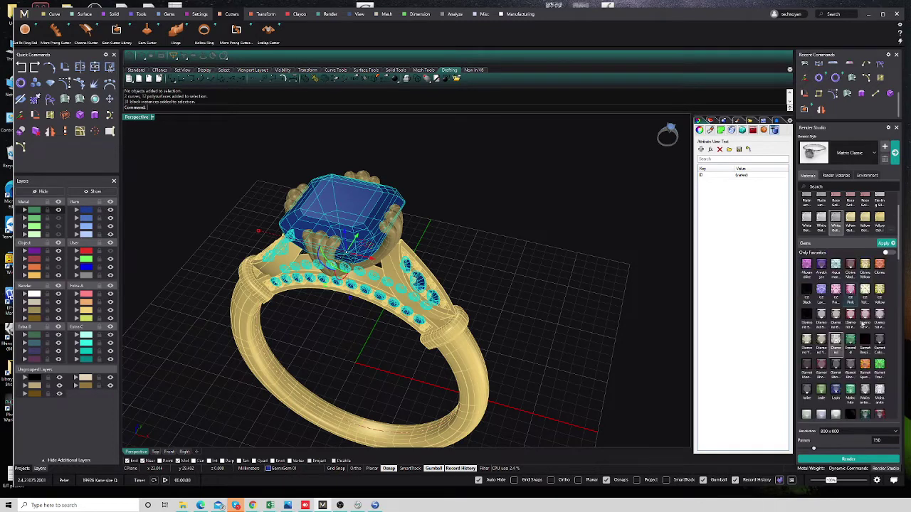
click(819, 245)
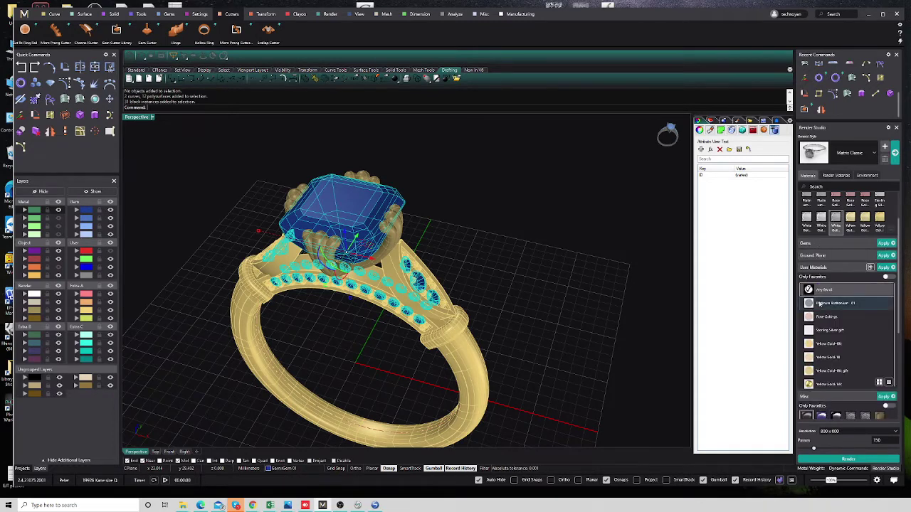
click(886, 268)
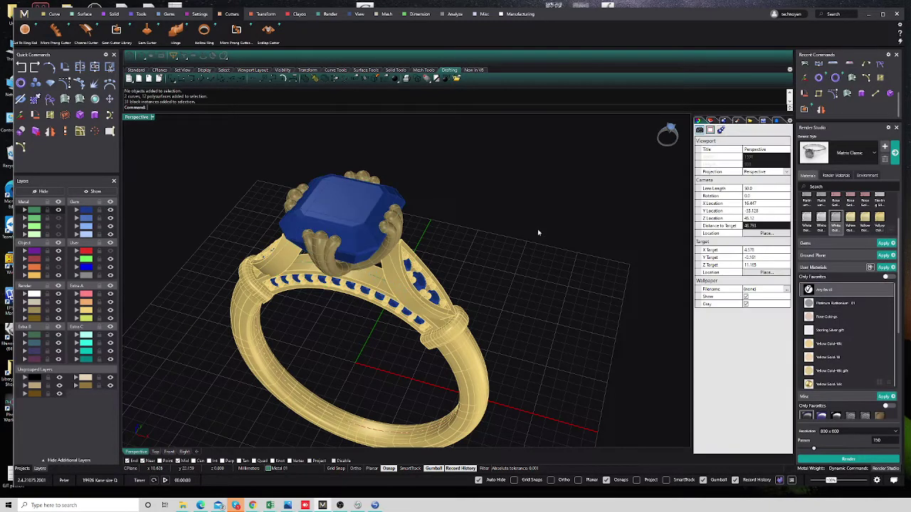
Zoom in on the ring, run a Cycles render, then close it
scroll(488, 265, down, 3)
scroll(487, 265, down, 2)
right_drag(487, 265, 469, 249)
scroll(469, 249, up, 2)
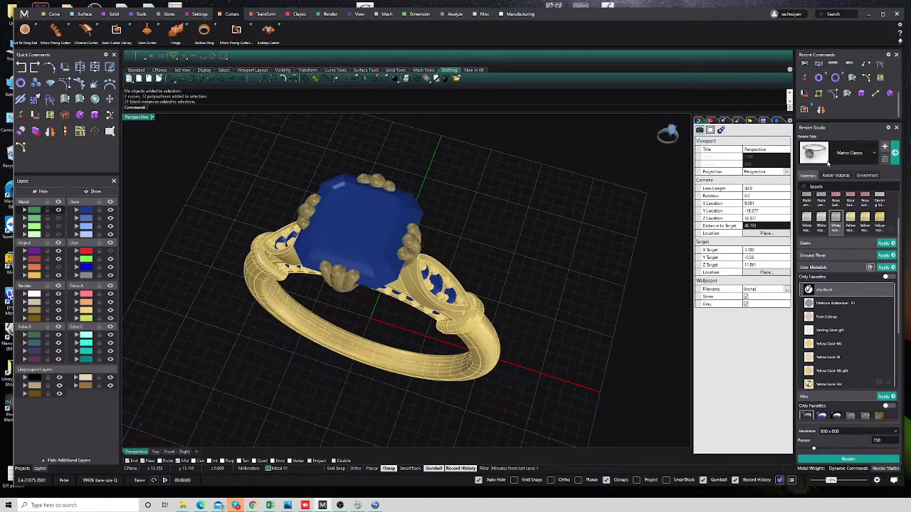
click(837, 461)
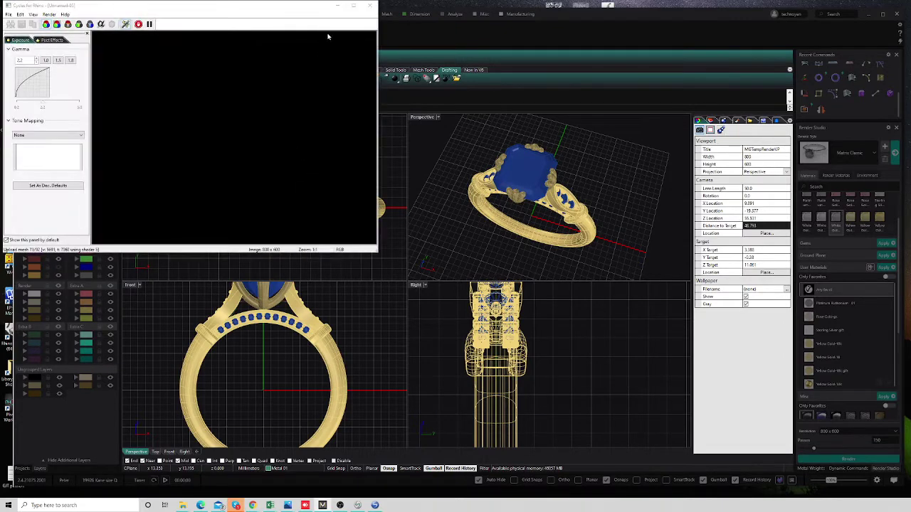
click(368, 7)
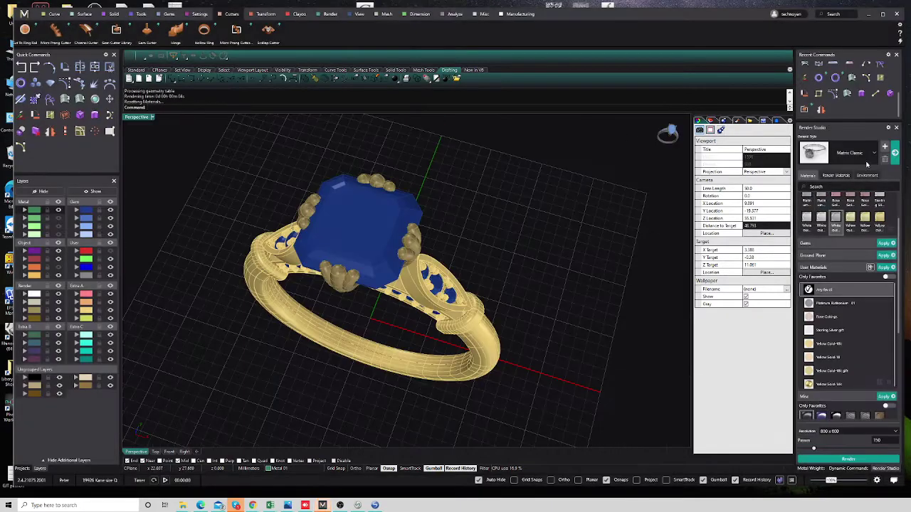
Reapply the Matrix Classic render style
click(874, 153)
click(877, 145)
click(895, 152)
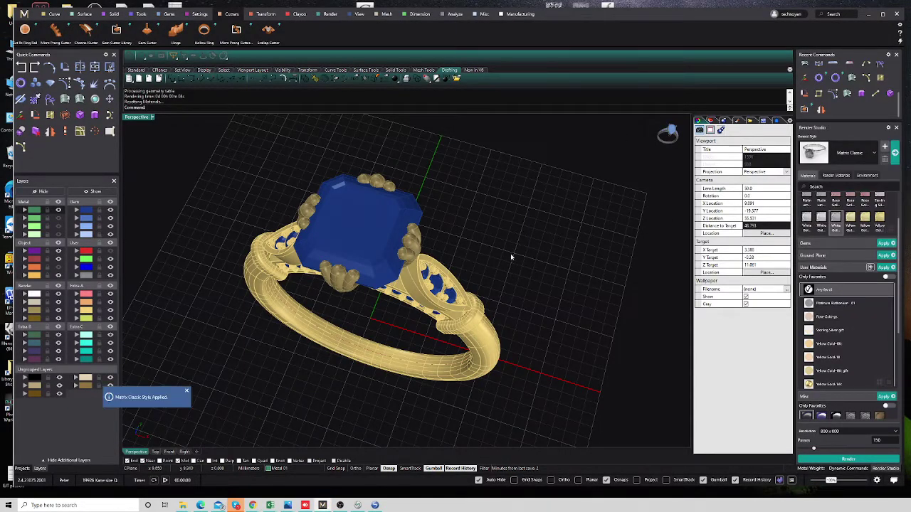
Make the shank and prongs Yellow Gold 14K and render again from a frontal angle
click(84, 299)
click(84, 304)
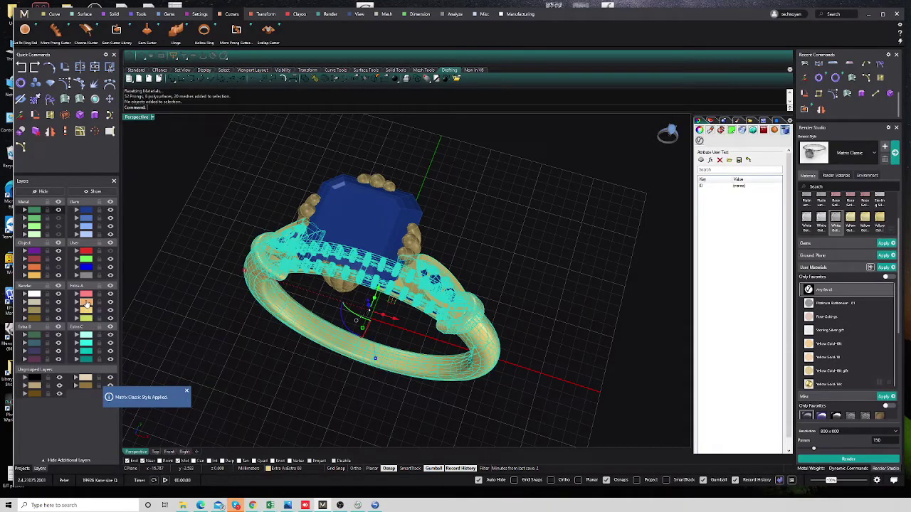
click(84, 302)
click(84, 309)
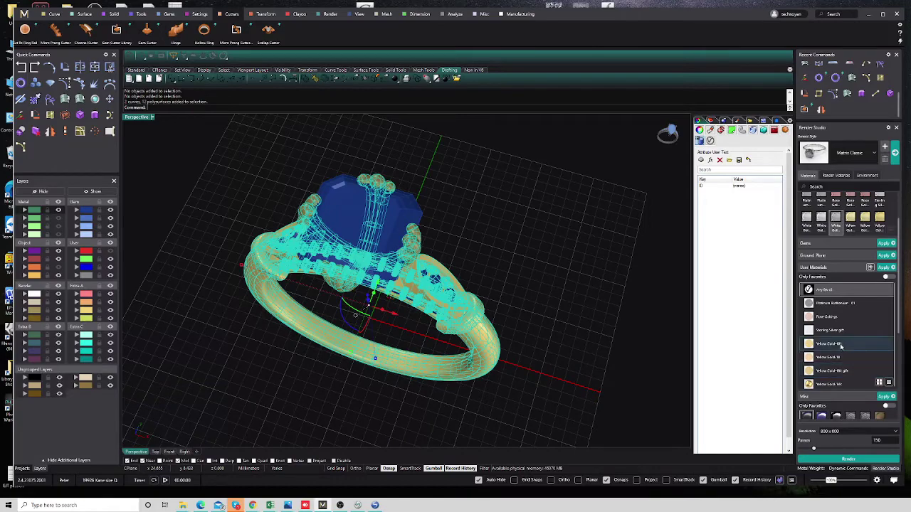
click(840, 343)
click(886, 267)
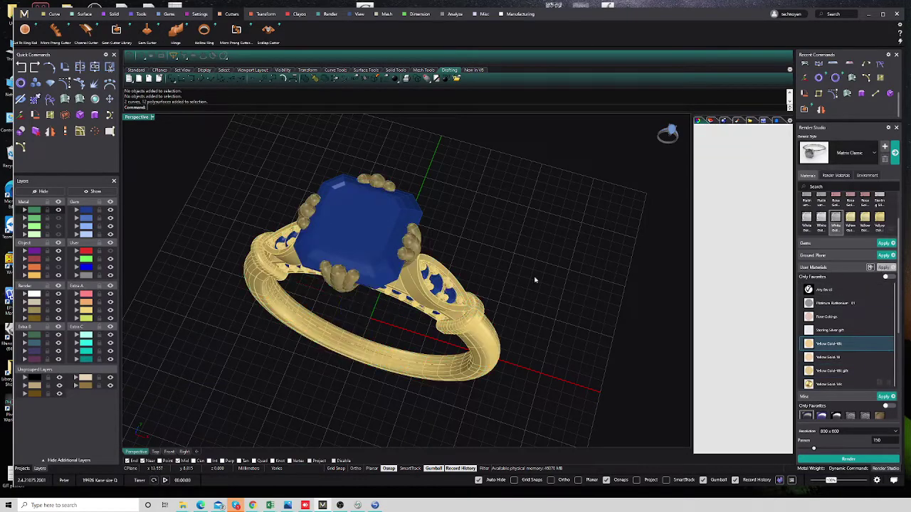
mouse_move(347, 221)
right_down()
mouse_move(358, 189)
mouse_move(315, 299)
mouse_move(344, 295)
mouse_move(346, 305)
mouse_move(388, 205)
mouse_move(332, 291)
mouse_move(342, 299)
right_up()
click(824, 460)
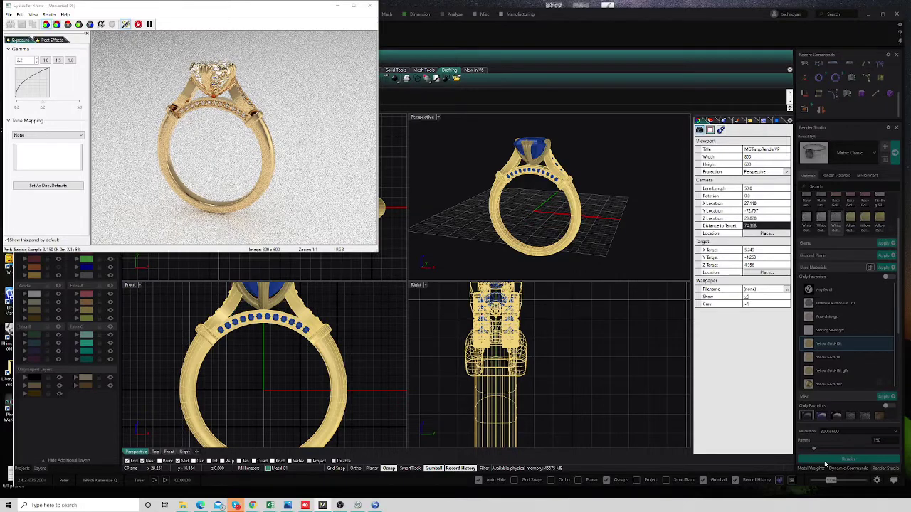
Close the old render and re-render in Cycles from a low front angle
click(368, 7)
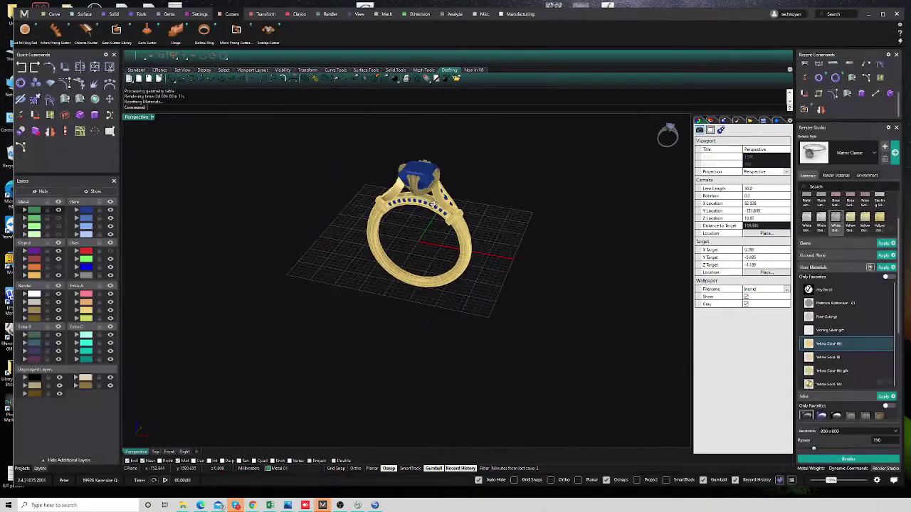
mouse_move(399, 228)
right_down()
mouse_move(421, 209)
mouse_move(391, 247)
mouse_move(392, 229)
right_up()
scroll(421, 209, up, 3)
scroll(391, 248, up, 2)
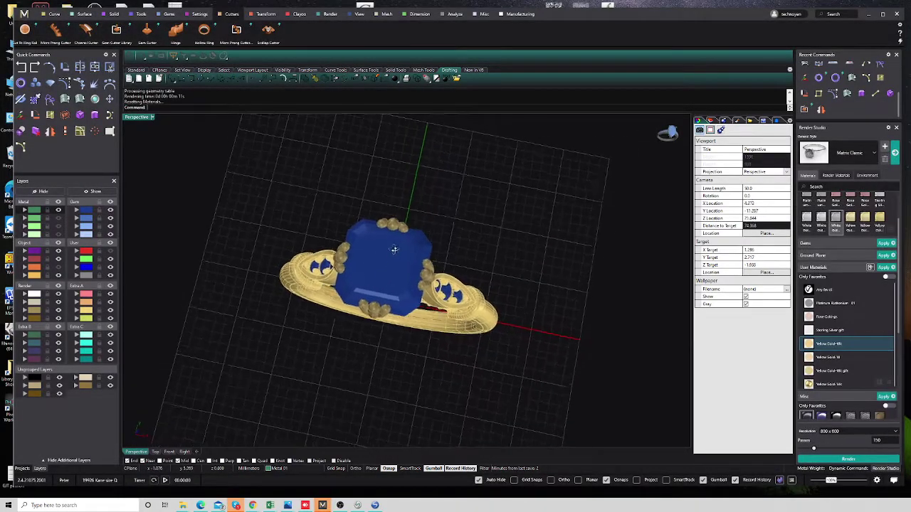
click(858, 460)
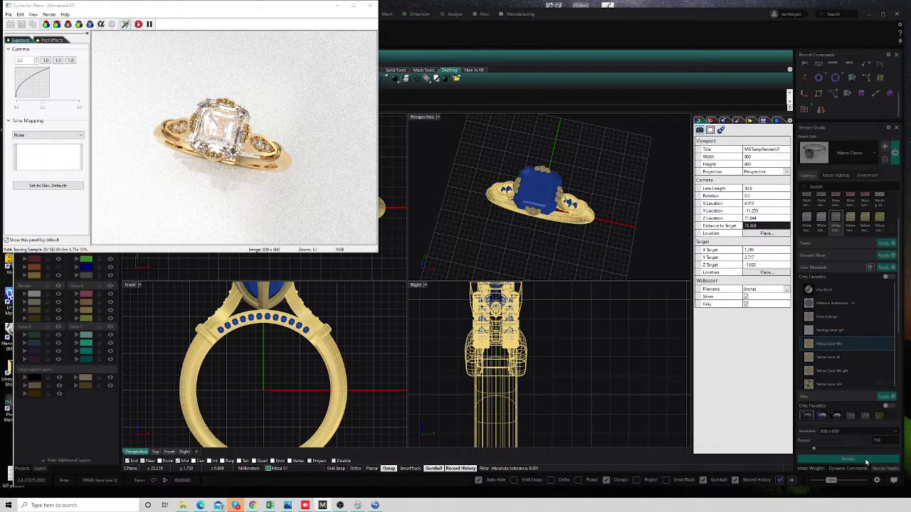
drag(116, 11, 171, 27)
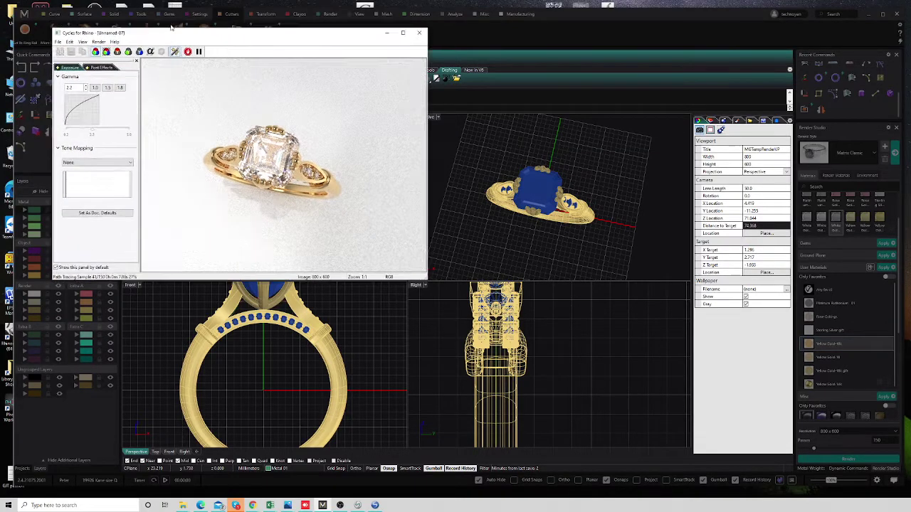